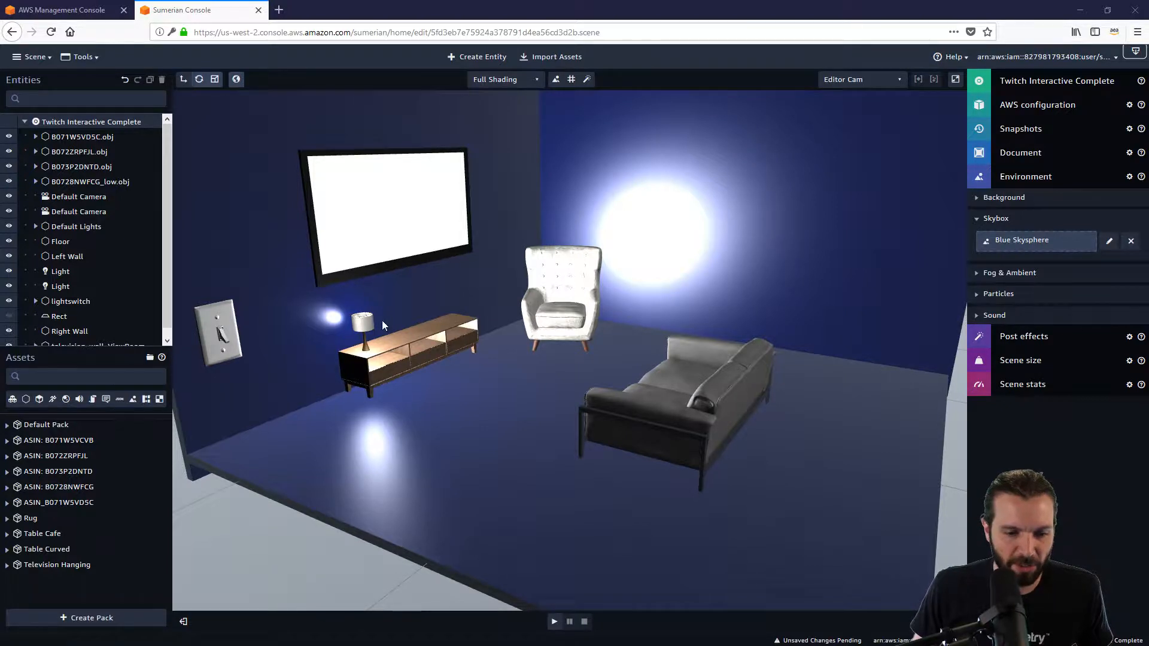
# Play the scene, test the wall light switch by toggling the room lights, and stop playback
pyautogui.click(555, 623)
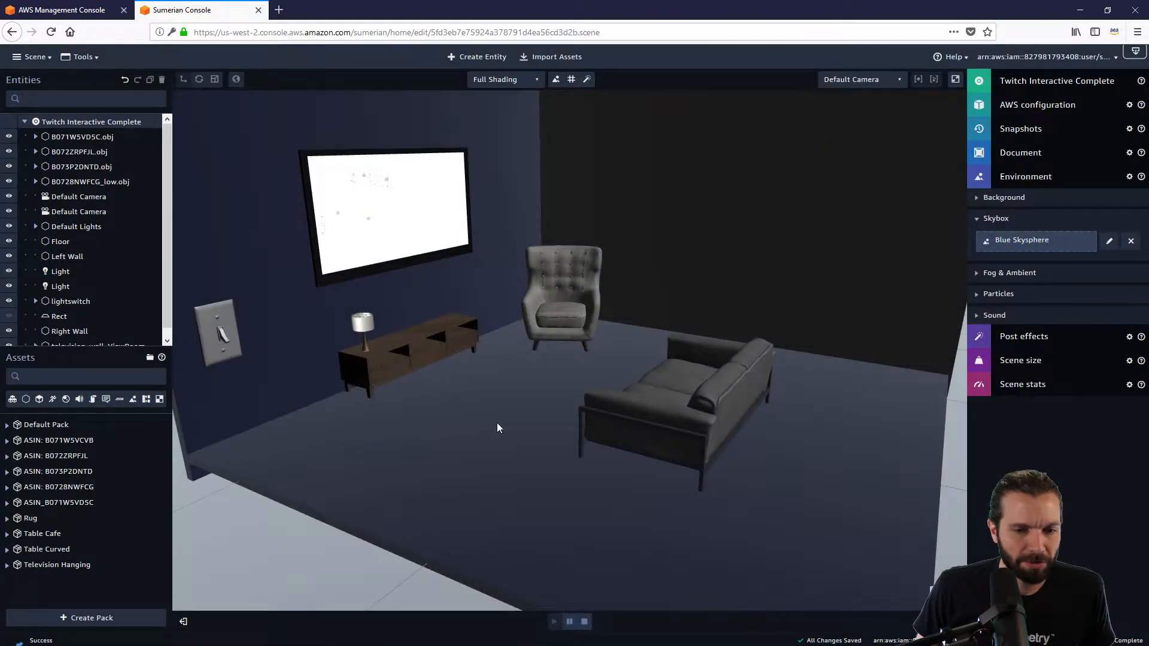
pyautogui.moveTo(497, 423)
pyautogui.mouseDown()
pyautogui.moveTo(447, 426)
pyautogui.moveTo(563, 406)
pyautogui.moveTo(487, 431)
pyautogui.mouseUp()
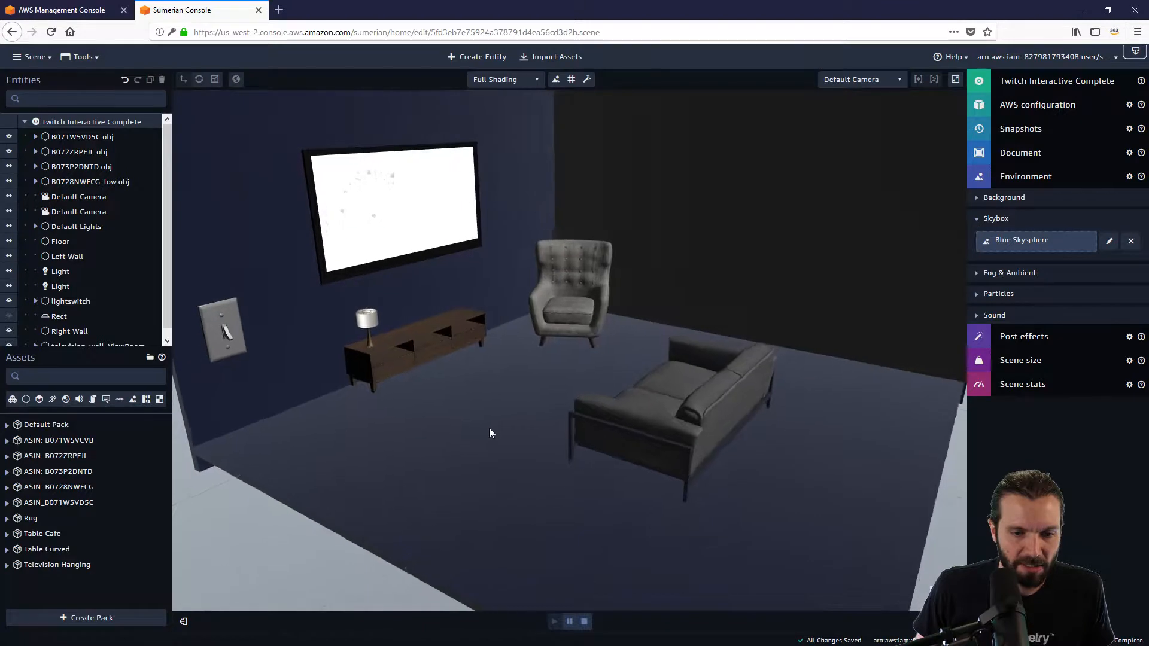
pyautogui.click(238, 327)
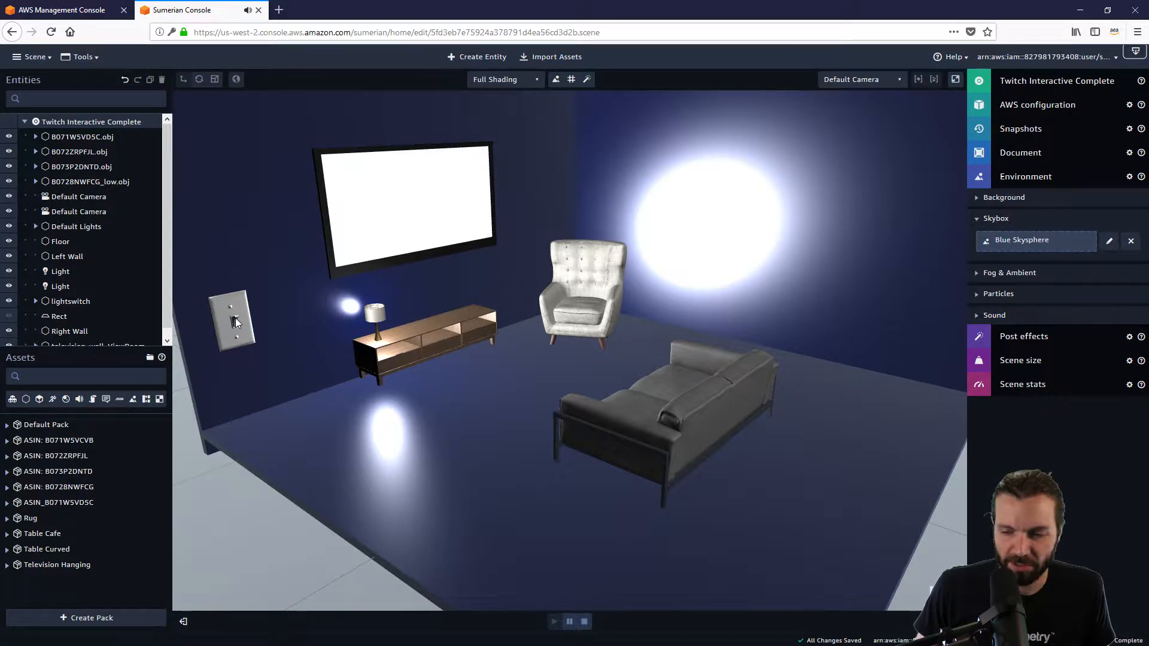
pyautogui.click(235, 319)
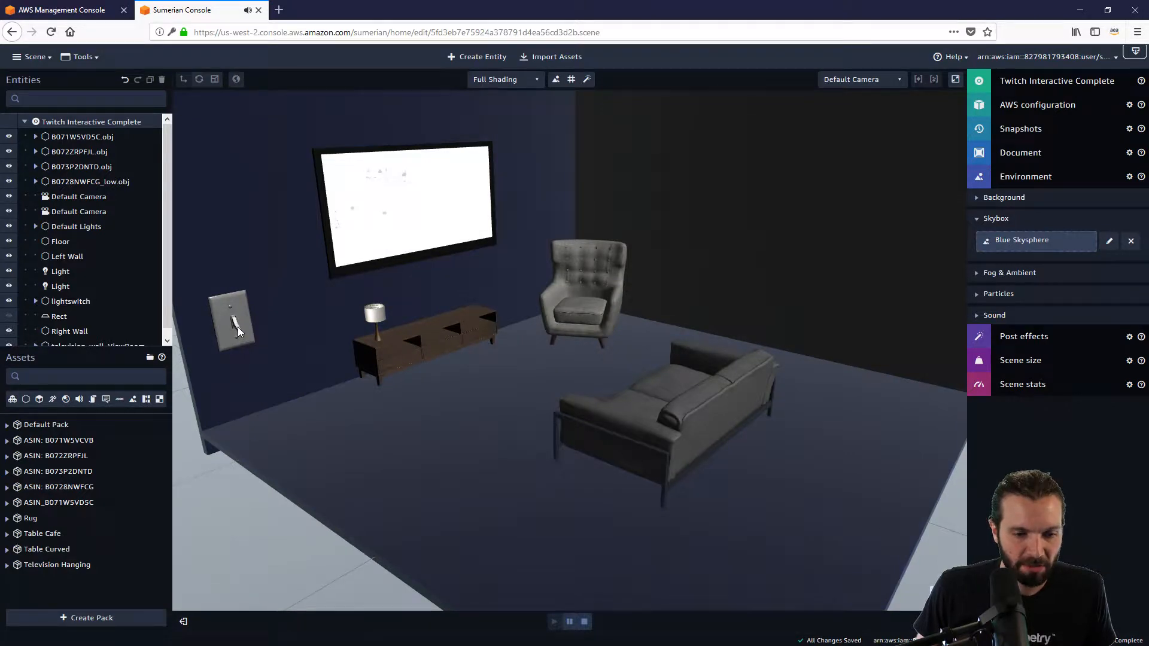
pyautogui.click(237, 330)
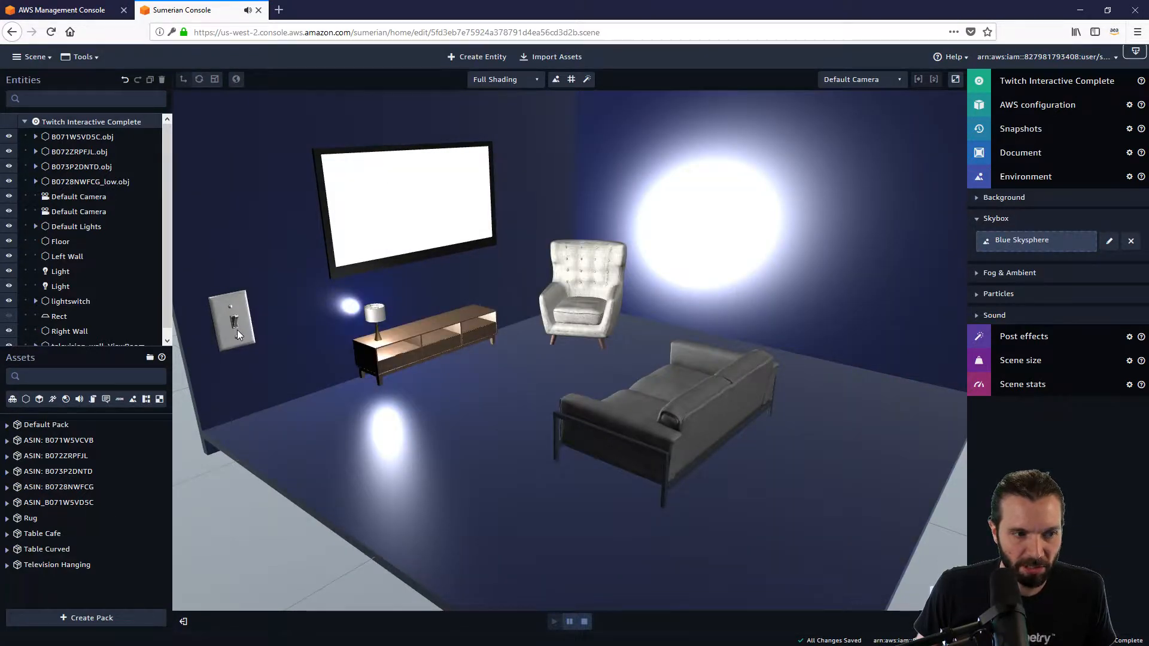
pyautogui.click(584, 622)
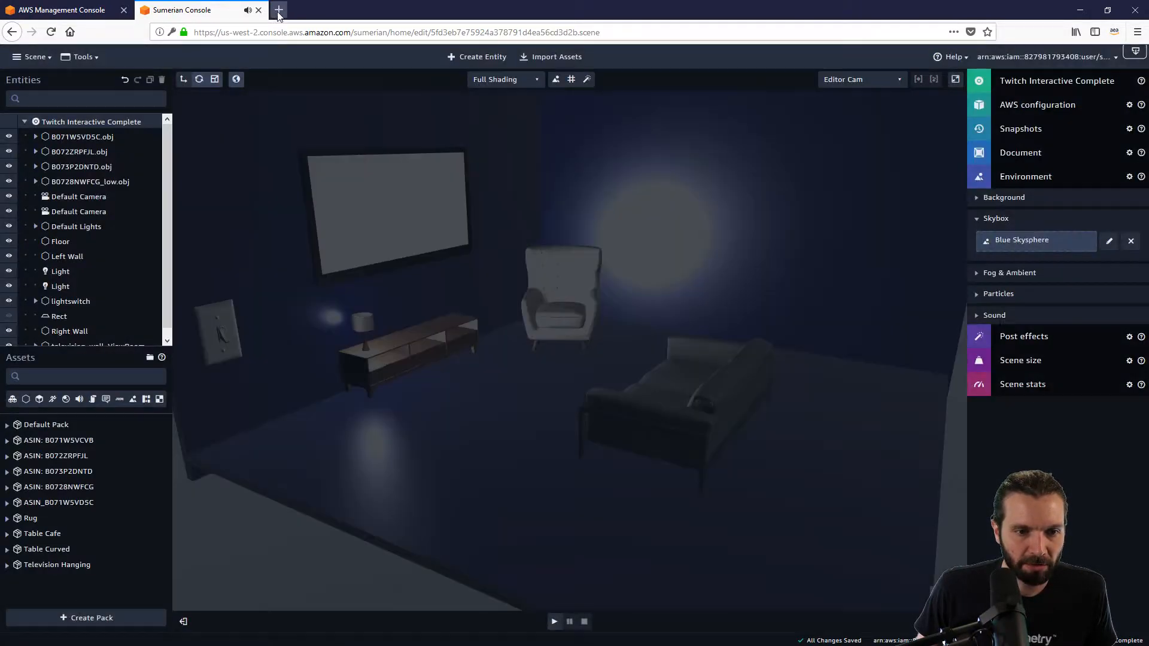
# Open jukedeck.com in a new browser tab
pyautogui.click(278, 10)
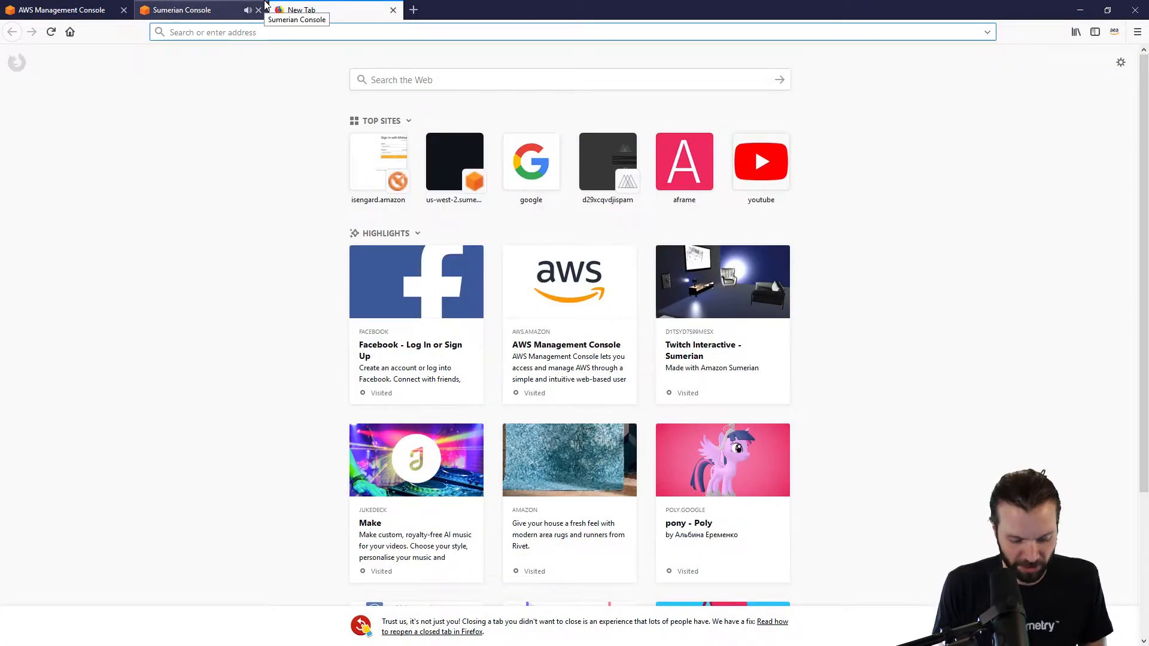
pyautogui.write('jukedeck.com/')
pyautogui.press('Return')
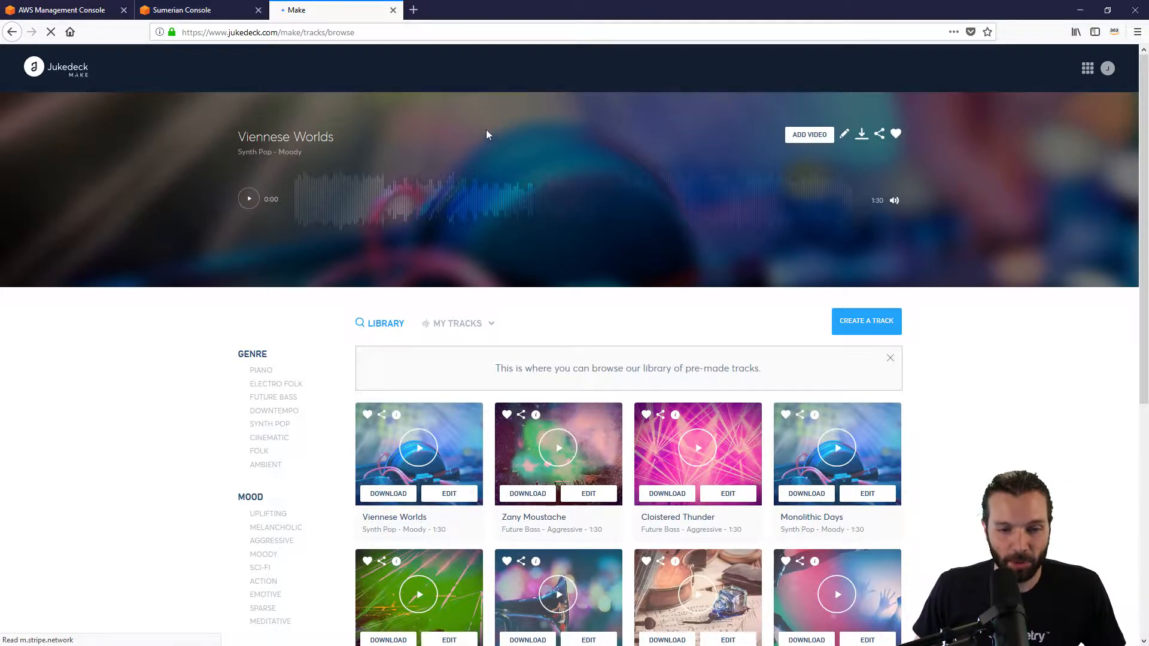
# Start creating a new track in Jukedeck and set its duration to 0:30
pyautogui.click(864, 323)
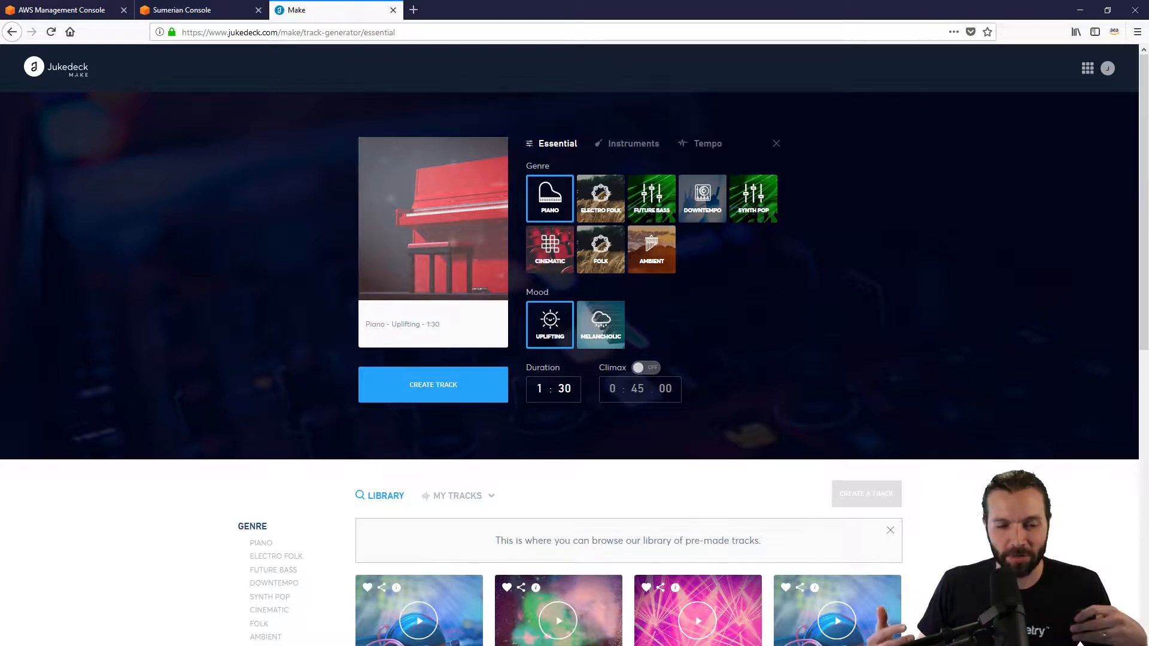
pyautogui.click(541, 389)
pyautogui.write('0')
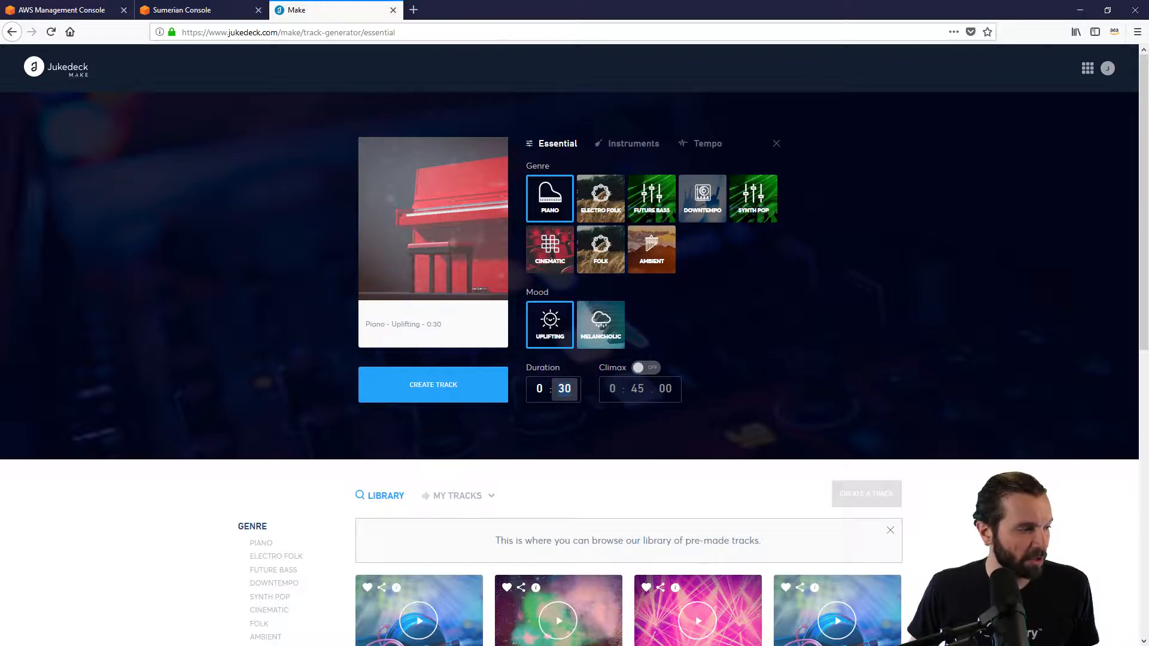
# Switch back to the Sumerian scene, play it and toggle the wall light switch on and off
pyautogui.click(219, 13)
pyautogui.click(335, 13)
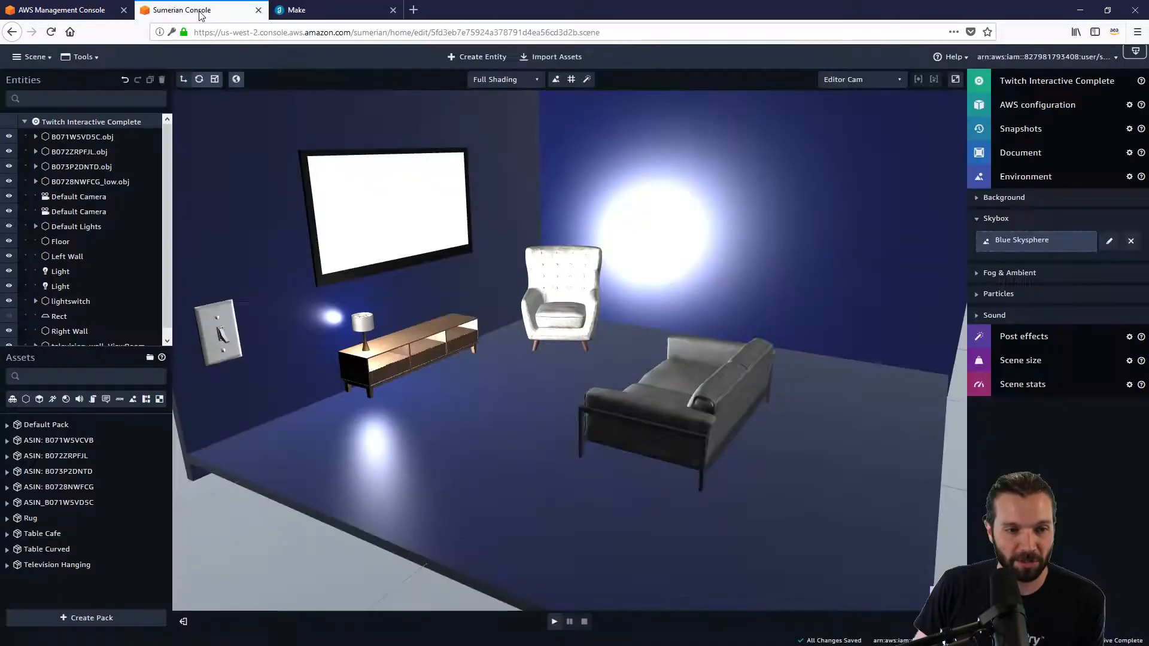
pyautogui.click(199, 12)
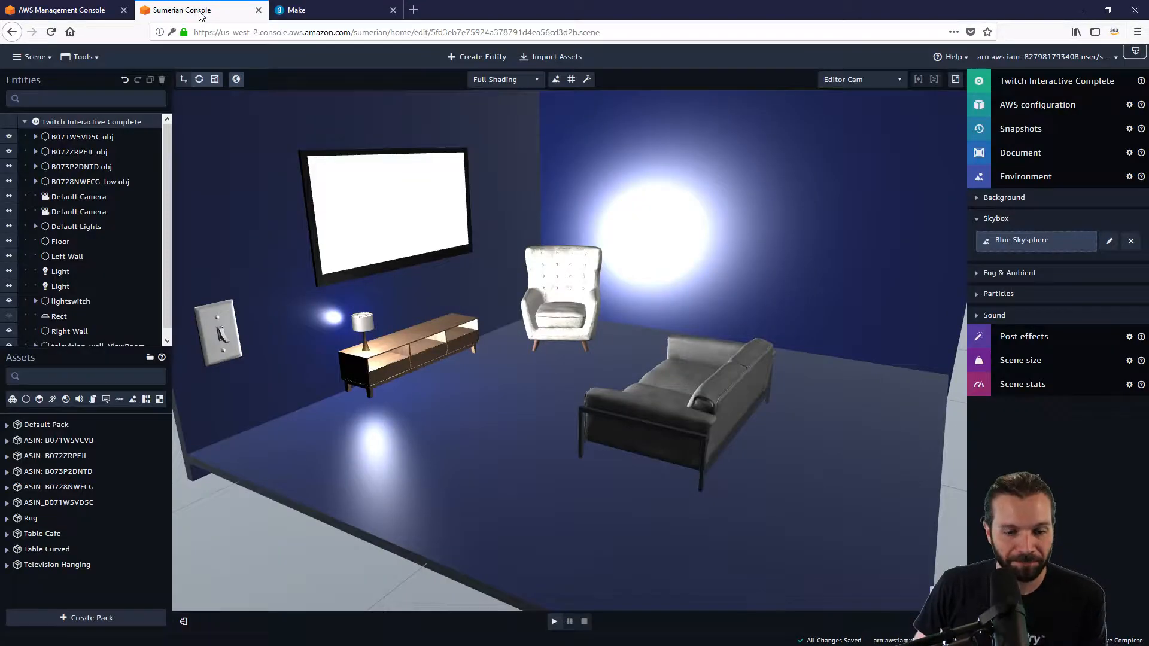
pyautogui.click(555, 621)
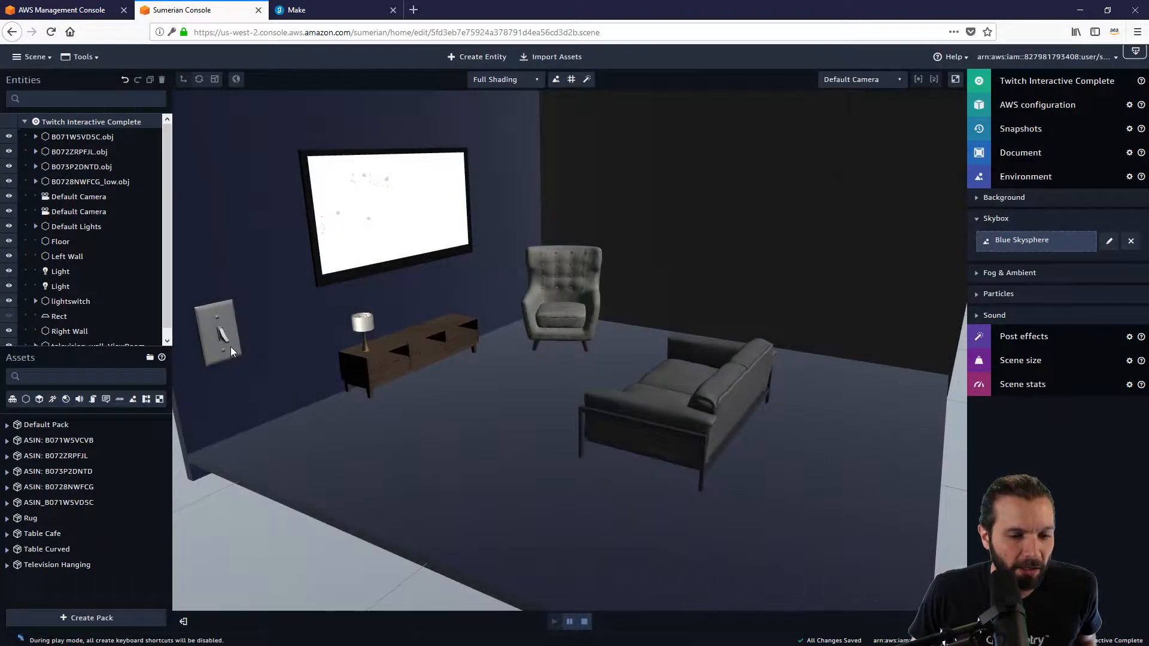
pyautogui.click(221, 337)
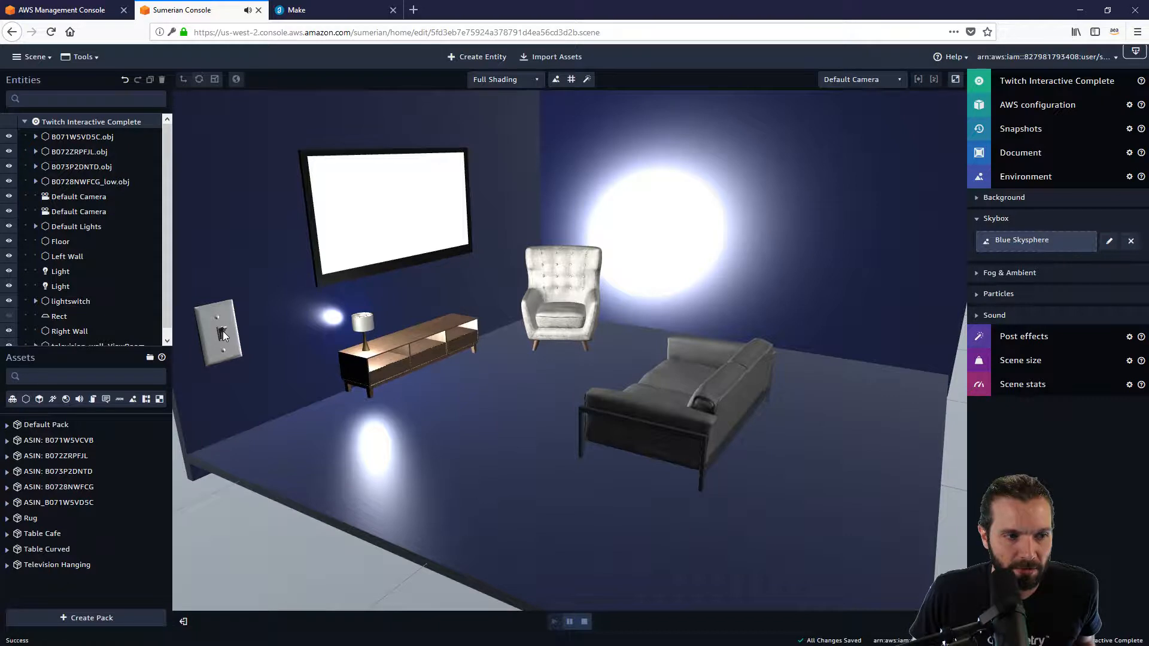
pyautogui.click(224, 331)
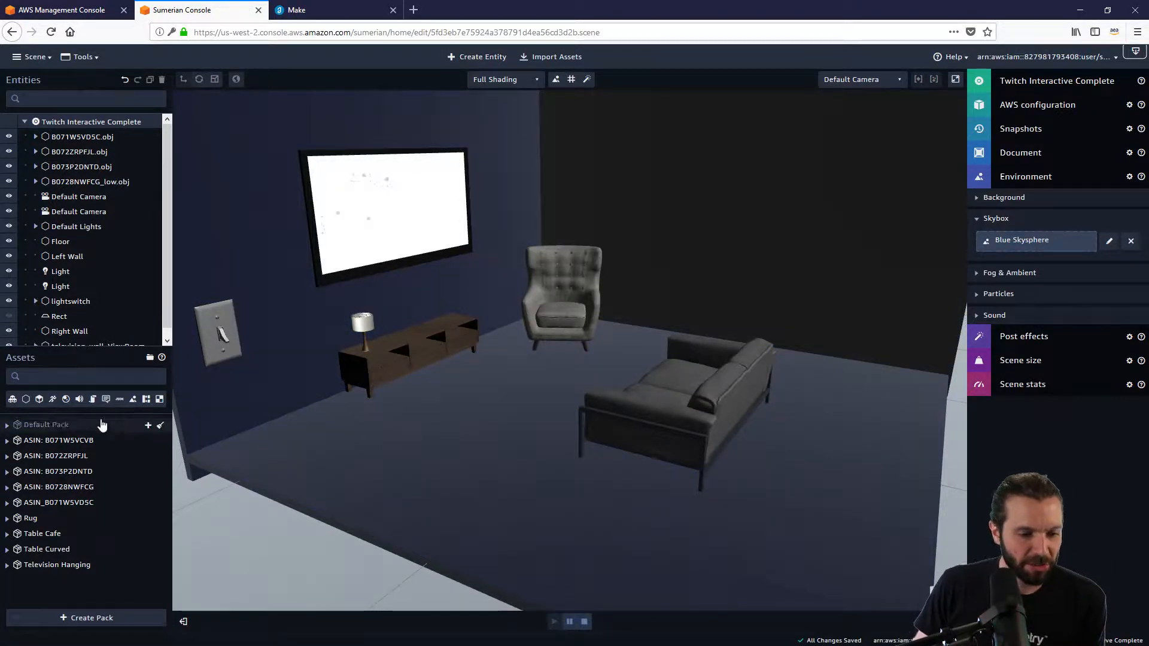
# Filter the assets to behaviors and expand the Default Pack to view its behaviors
pyautogui.click(147, 400)
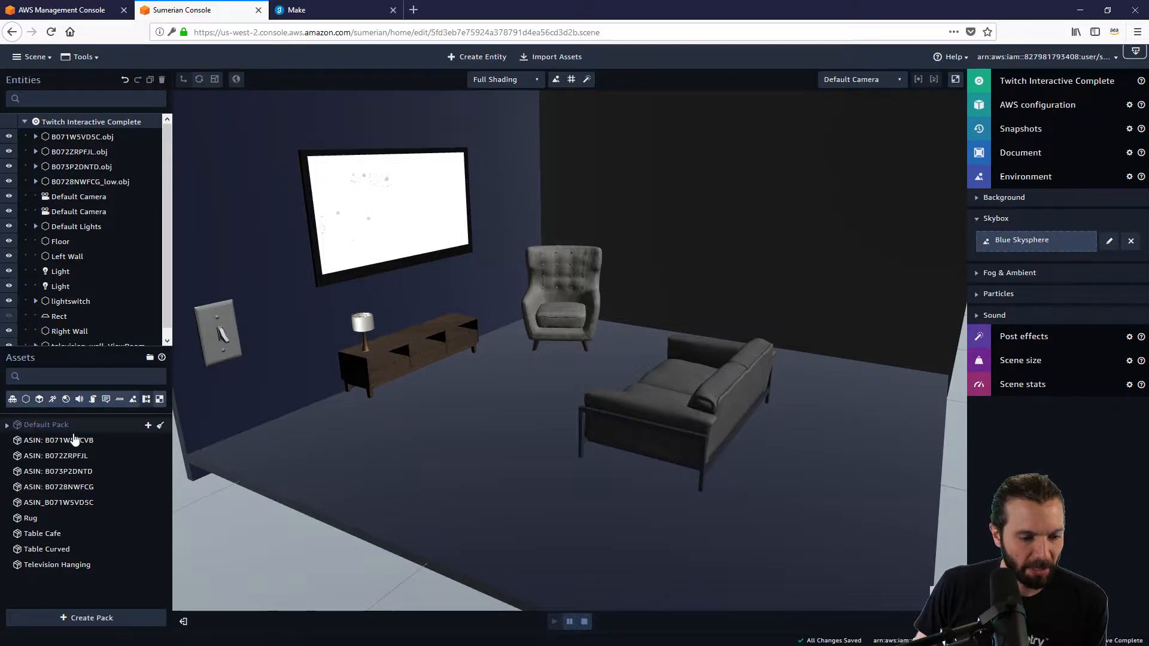
pyautogui.click(7, 426)
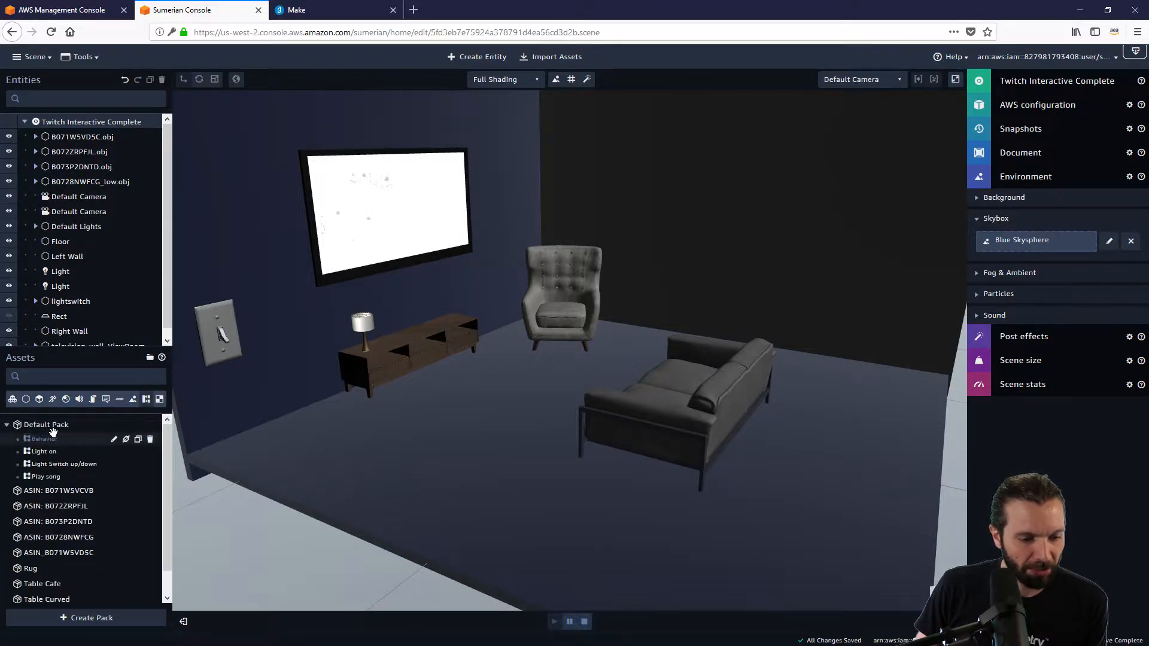
pyautogui.moveTo(117, 449)
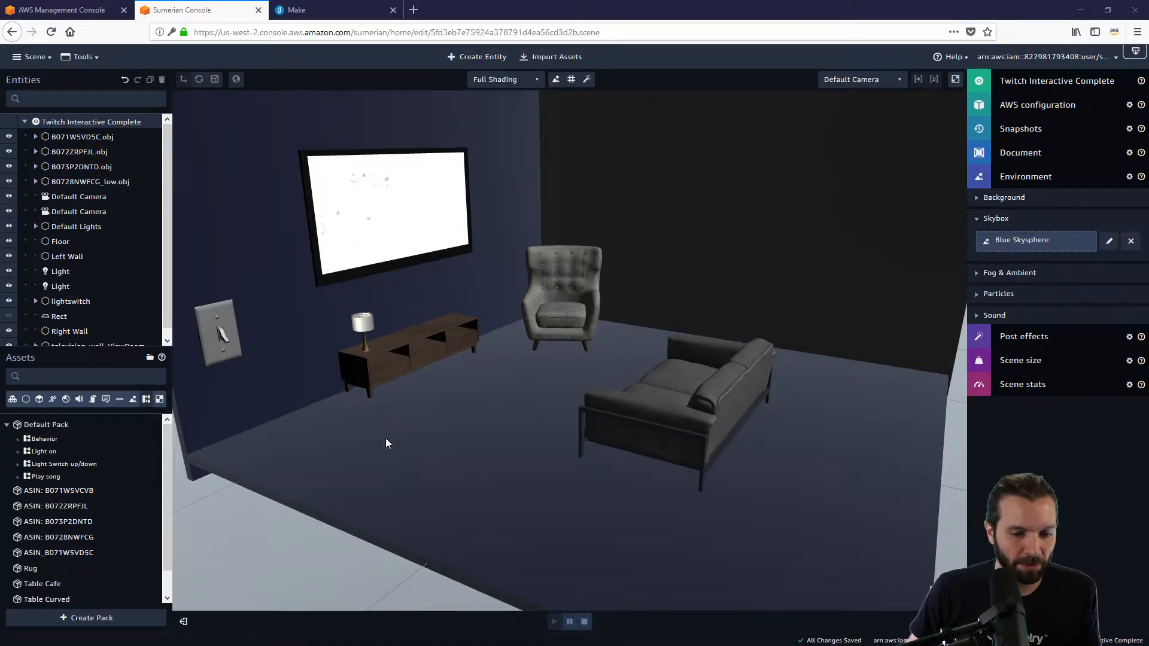
# Test the light switch on and off again, and stop playback with the first Light entity selected
pyautogui.click(224, 340)
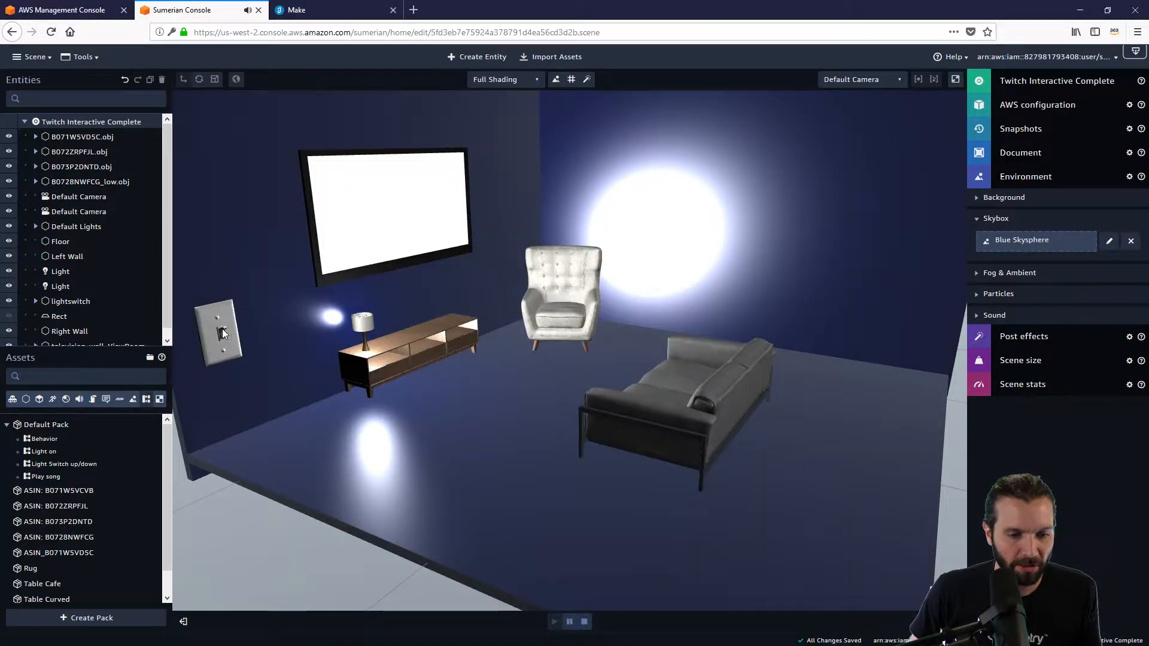
pyautogui.click(221, 332)
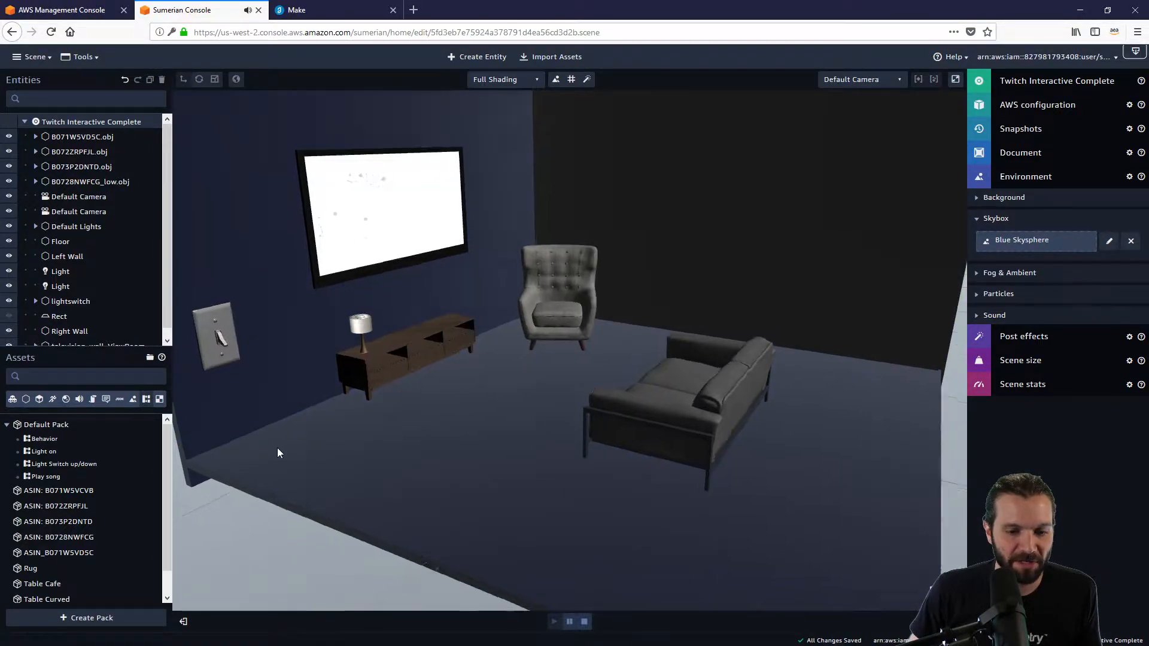
pyautogui.moveTo(278, 448); pyautogui.dragTo(228, 464)
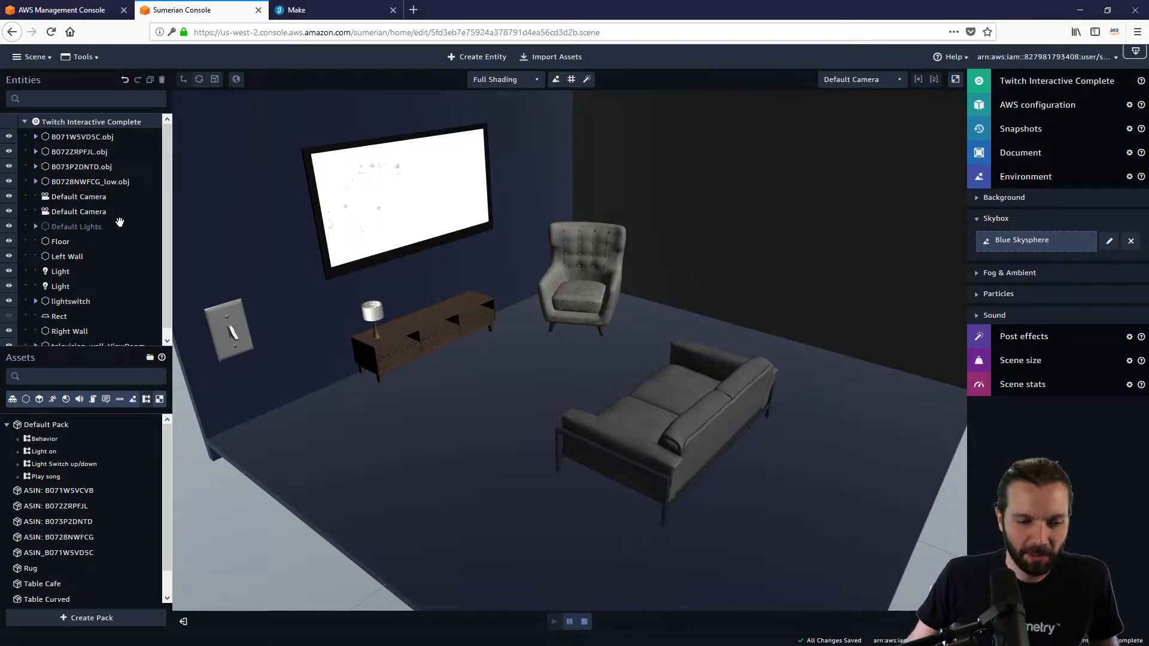
pyautogui.click(57, 272)
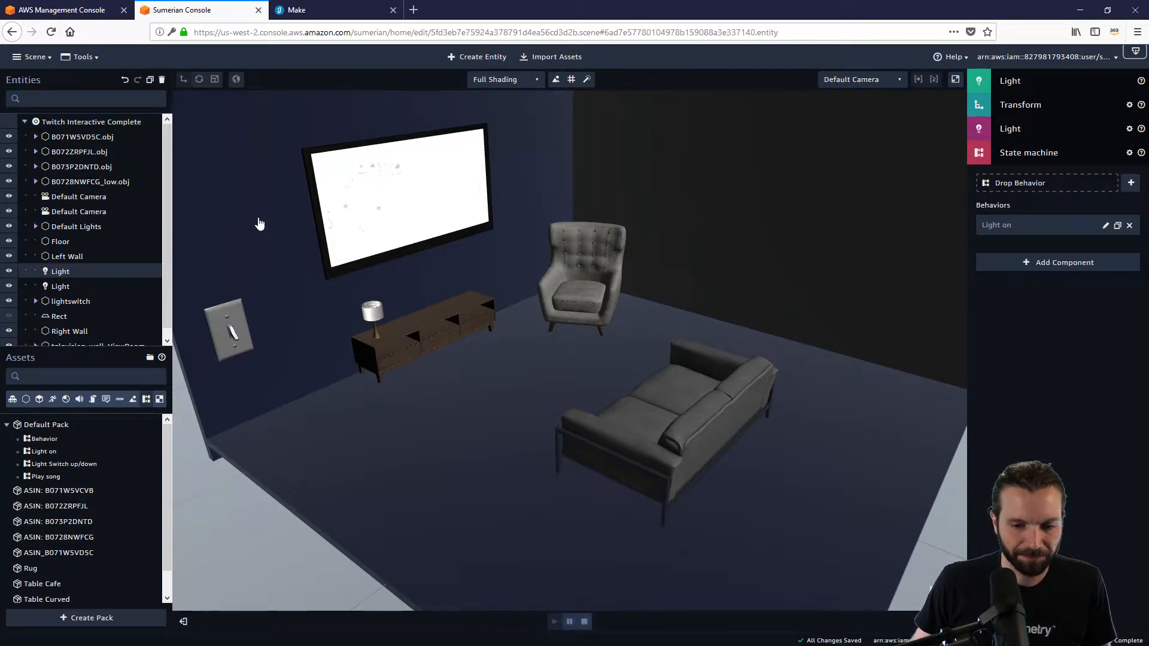
pyautogui.press('space')
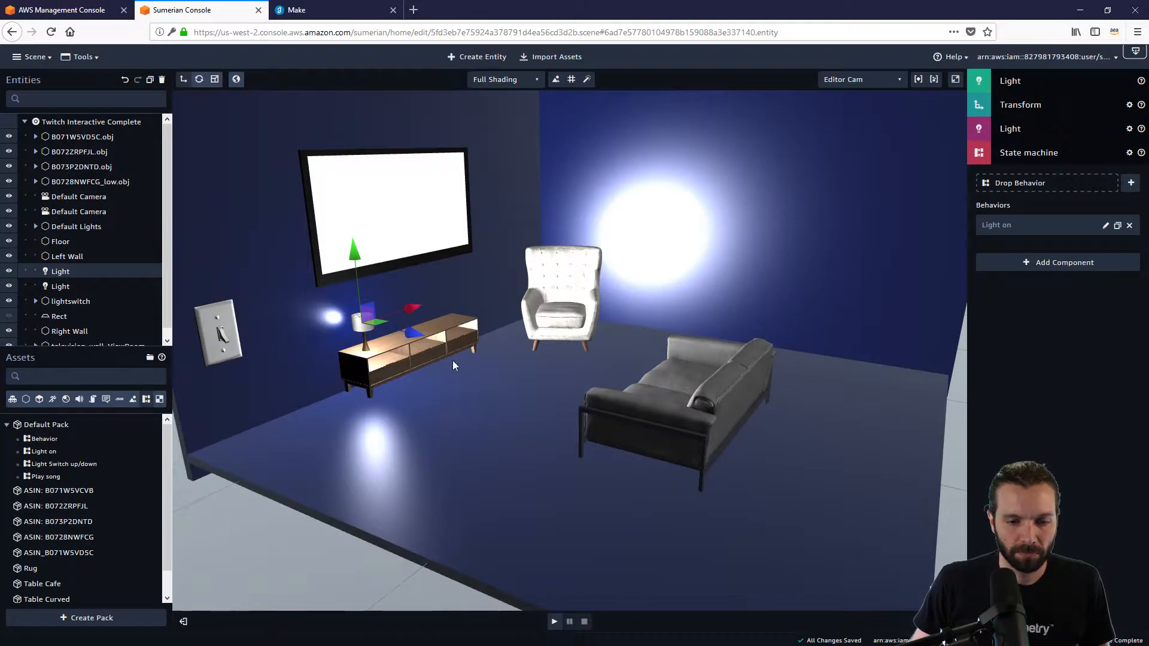
# Check the second Light's effect on the room by toggling its visibility, and delete that Light entity
pyautogui.click(60, 287)
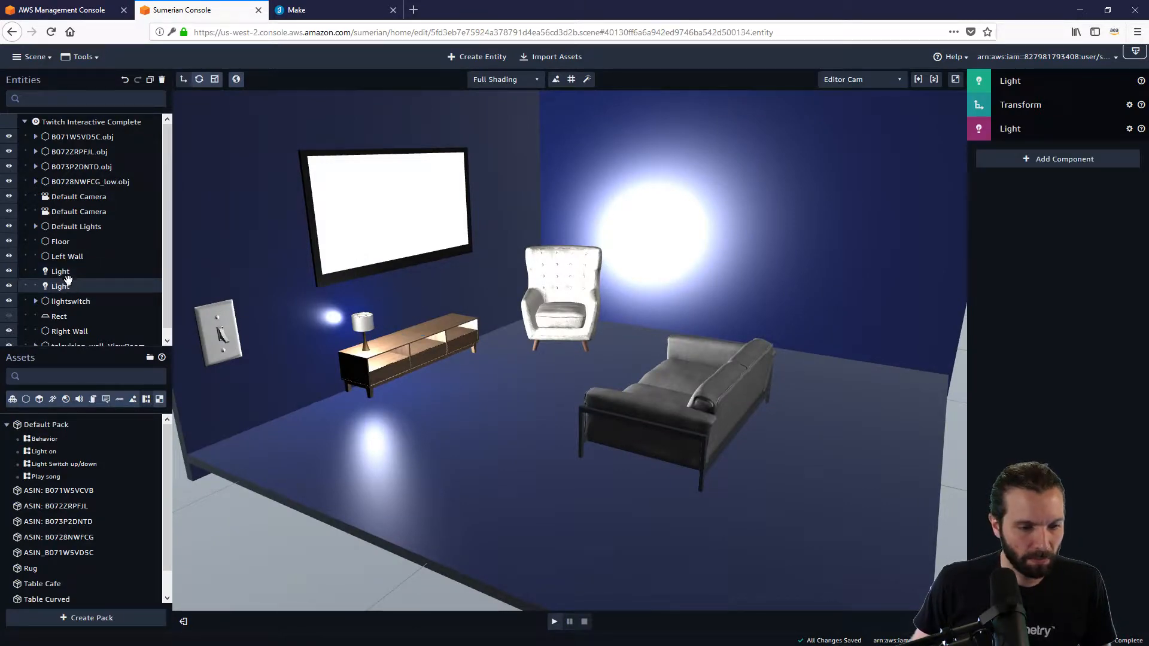
pyautogui.scroll(-1, 68, 280)
pyautogui.scroll(-3, 455, 366)
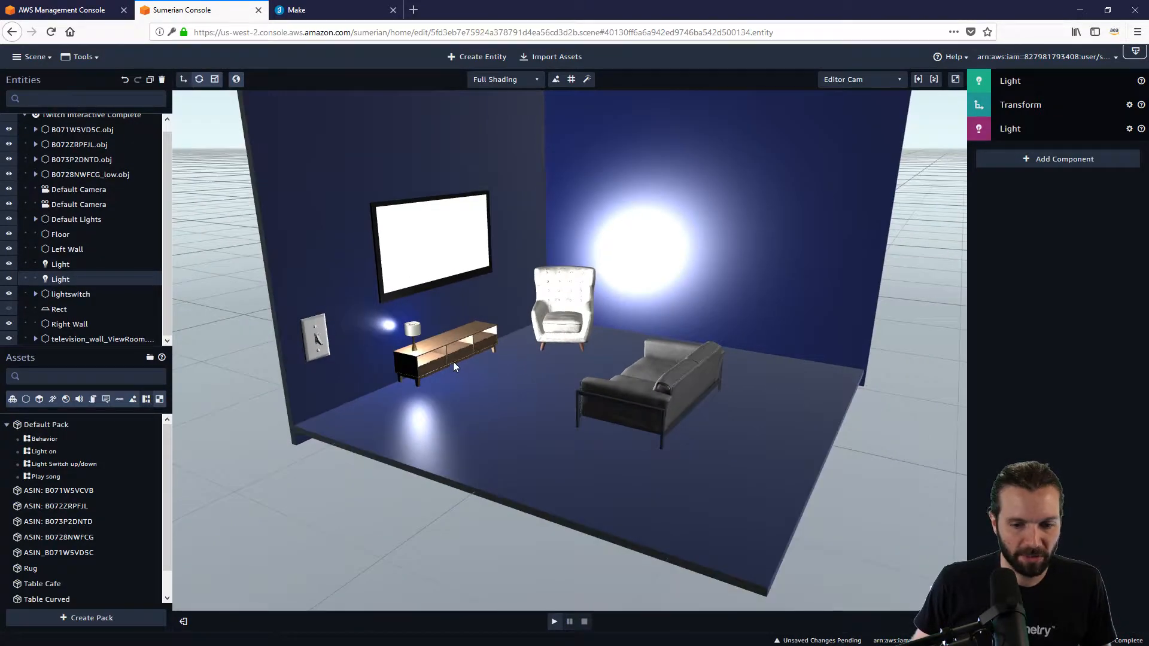
pyautogui.scroll(-3, 454, 362)
pyautogui.moveTo(731, 336); pyautogui.dragTo(698, 328, button='right')
pyautogui.scroll(2, 698, 329)
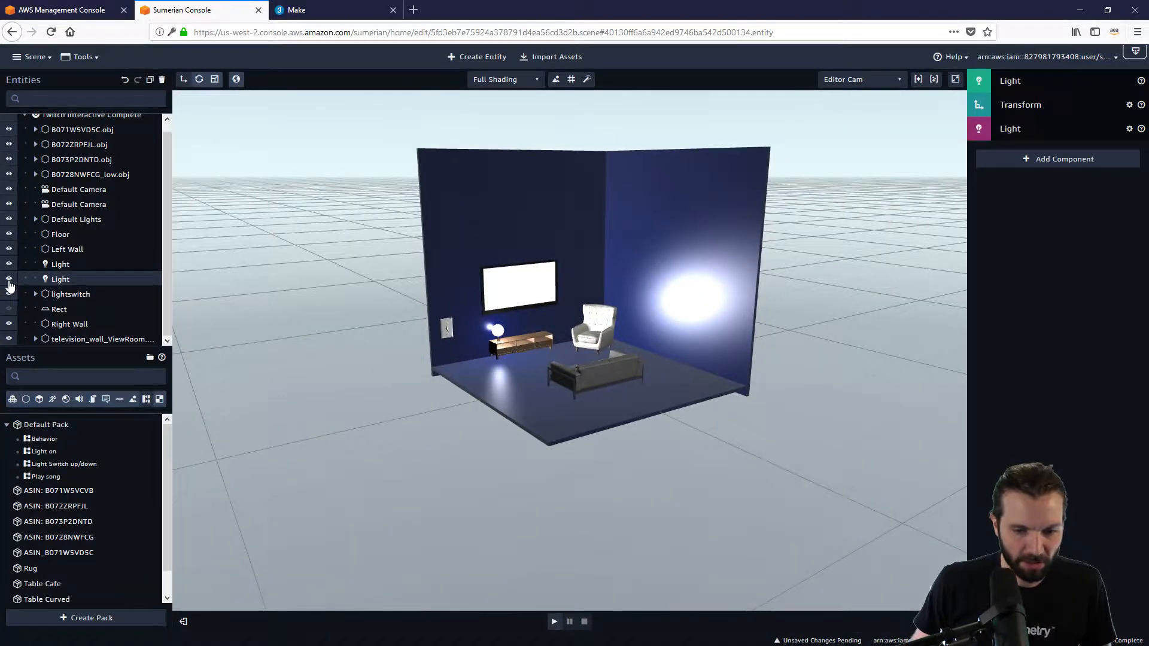
pyautogui.click(9, 279)
pyautogui.click(9, 280)
pyautogui.click(9, 280)
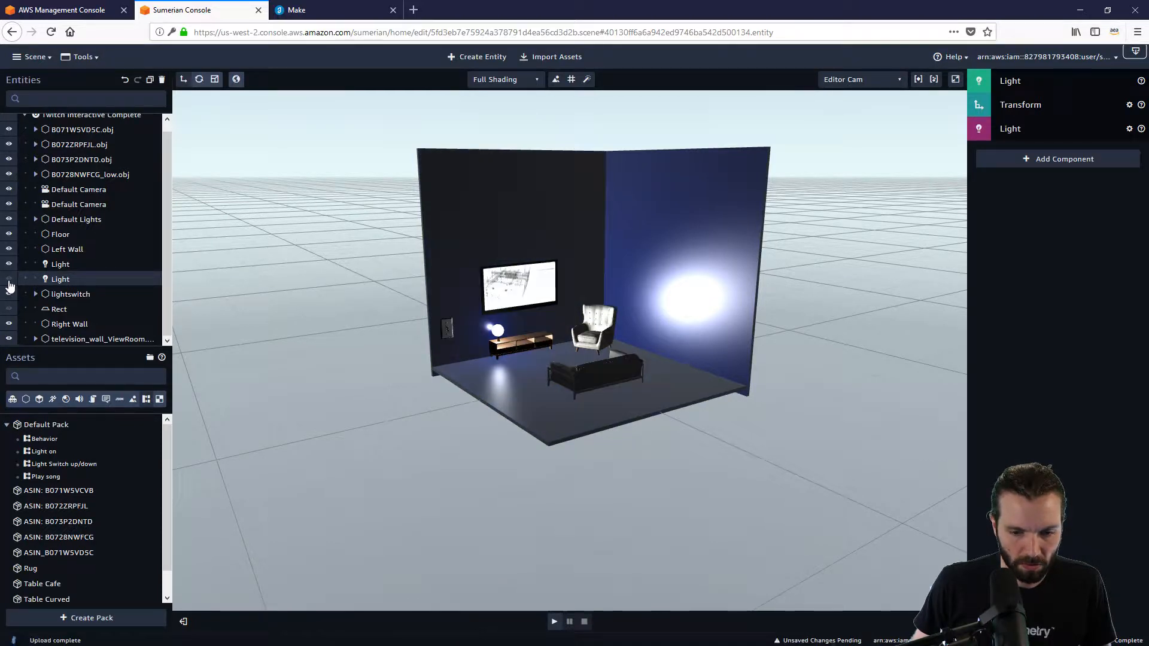
pyautogui.click(9, 280)
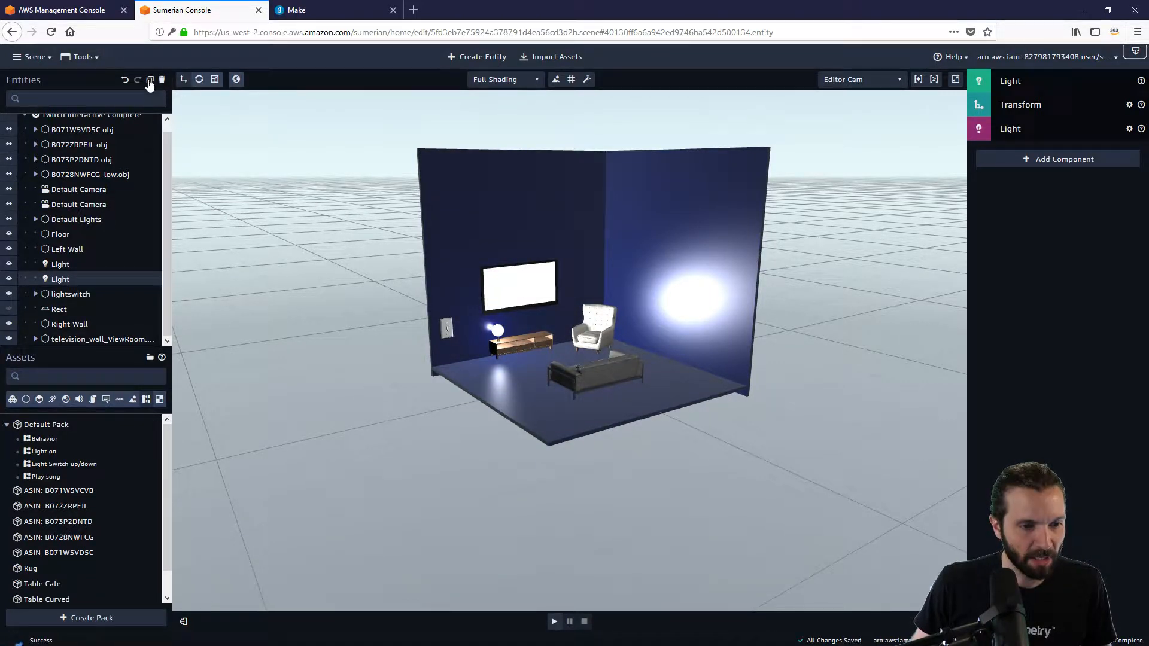
pyautogui.click(163, 81)
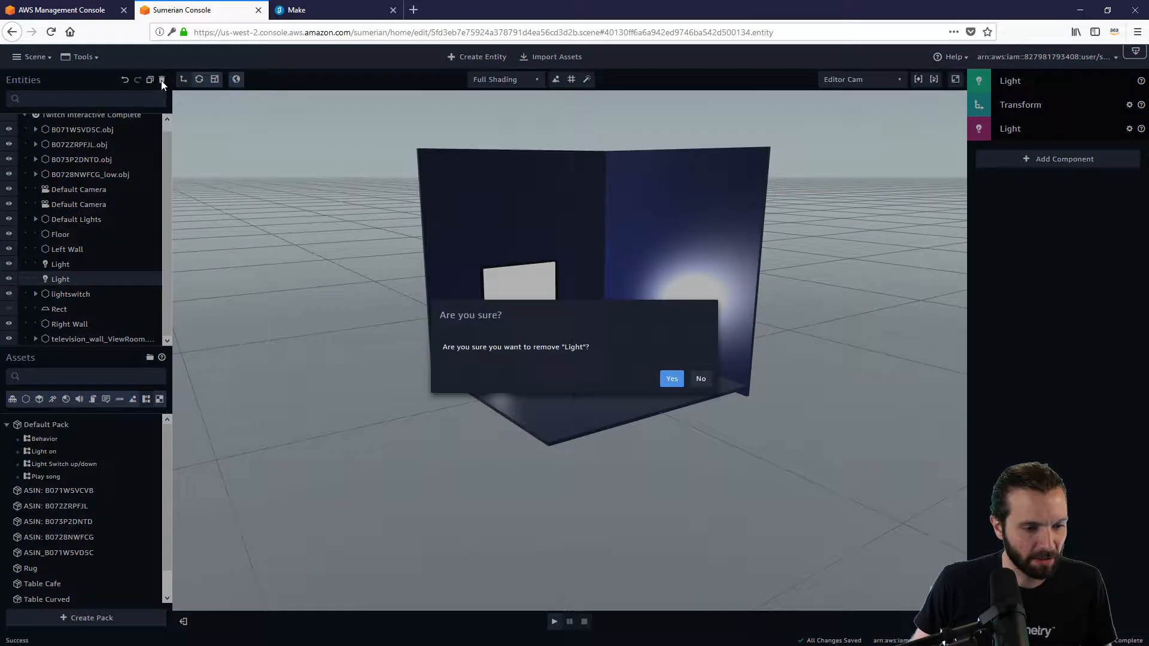
pyautogui.click(672, 380)
# Select the Rect entity that carries the rug image
pyautogui.click(75, 302)
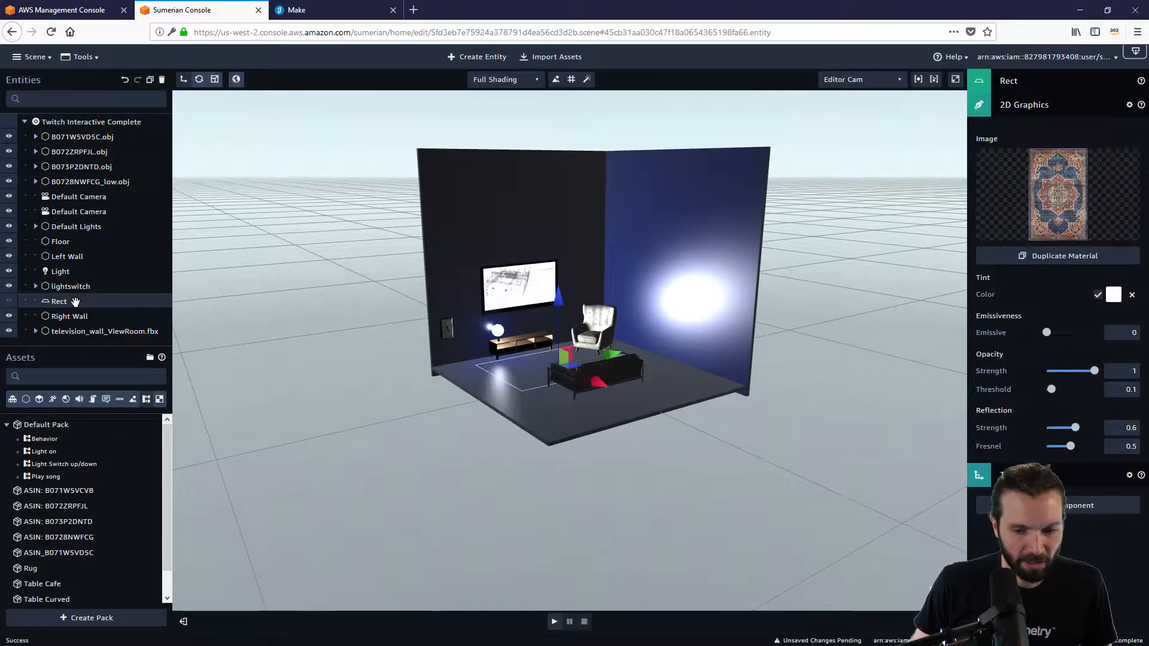
pyautogui.moveTo(536, 444); pyautogui.dragTo(601, 465)
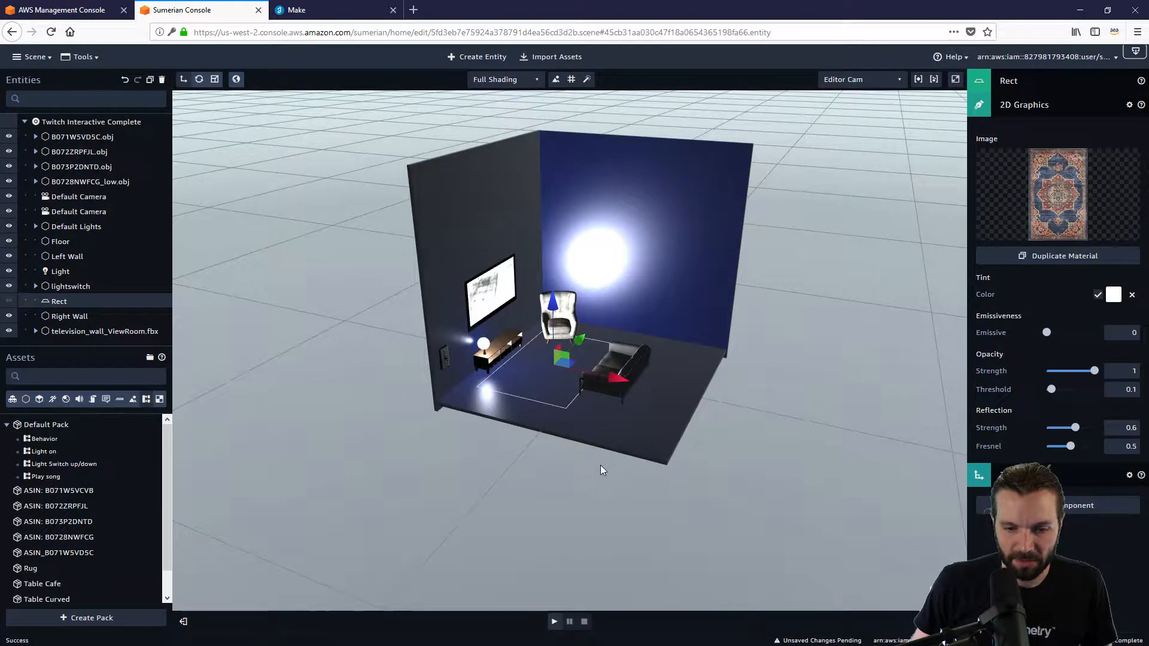
pyautogui.rightClick(1058, 220)
pyautogui.click(1057, 217)
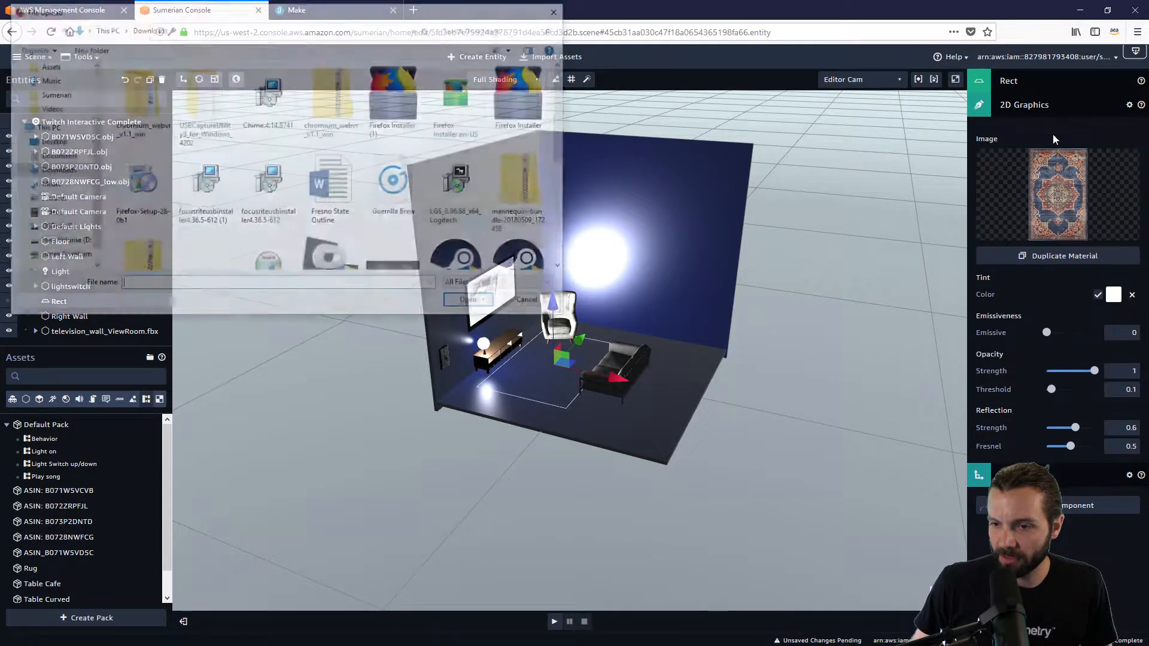
pyautogui.click(533, 303)
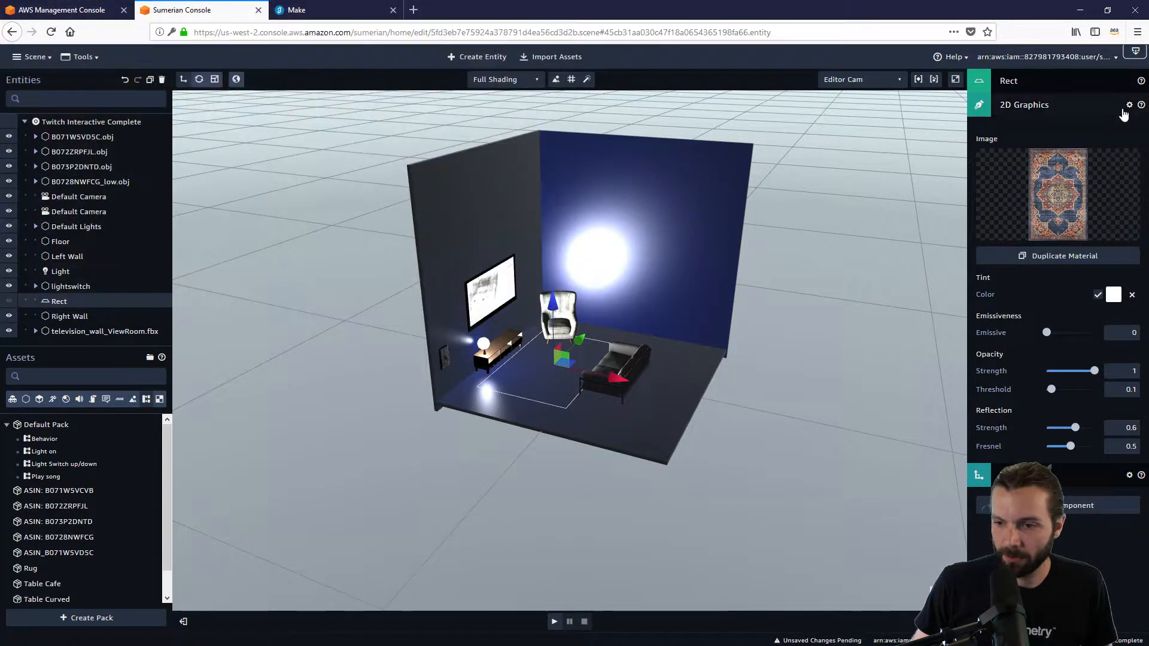
# Remove the 2D Graphics component from the Rect entity and open the entity's details
pyautogui.click(1129, 105)
pyautogui.click(1080, 178)
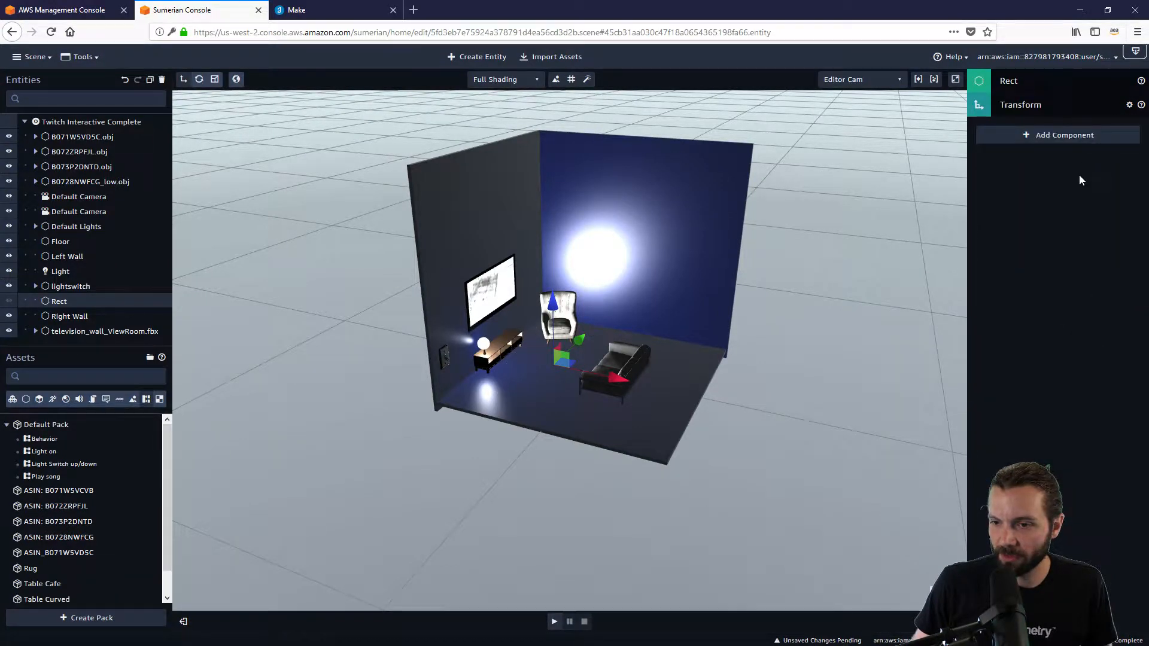
pyautogui.click(1023, 81)
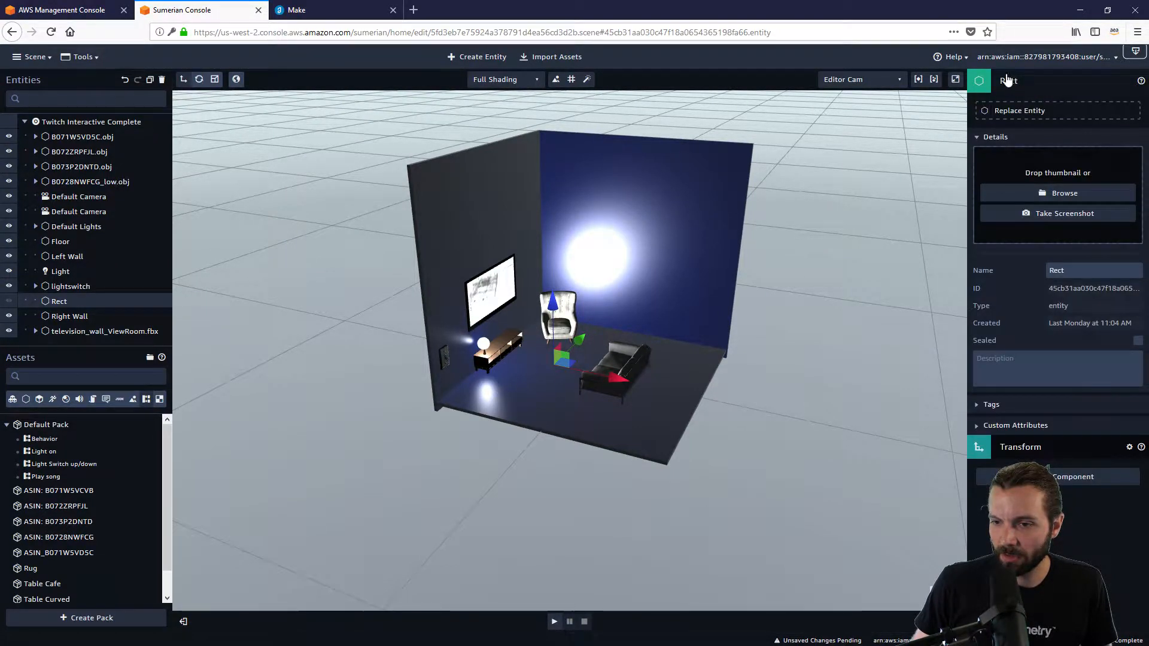
# Delete the Rect entity from the scene and confirm its removal
pyautogui.click(1015, 81)
pyautogui.click(163, 80)
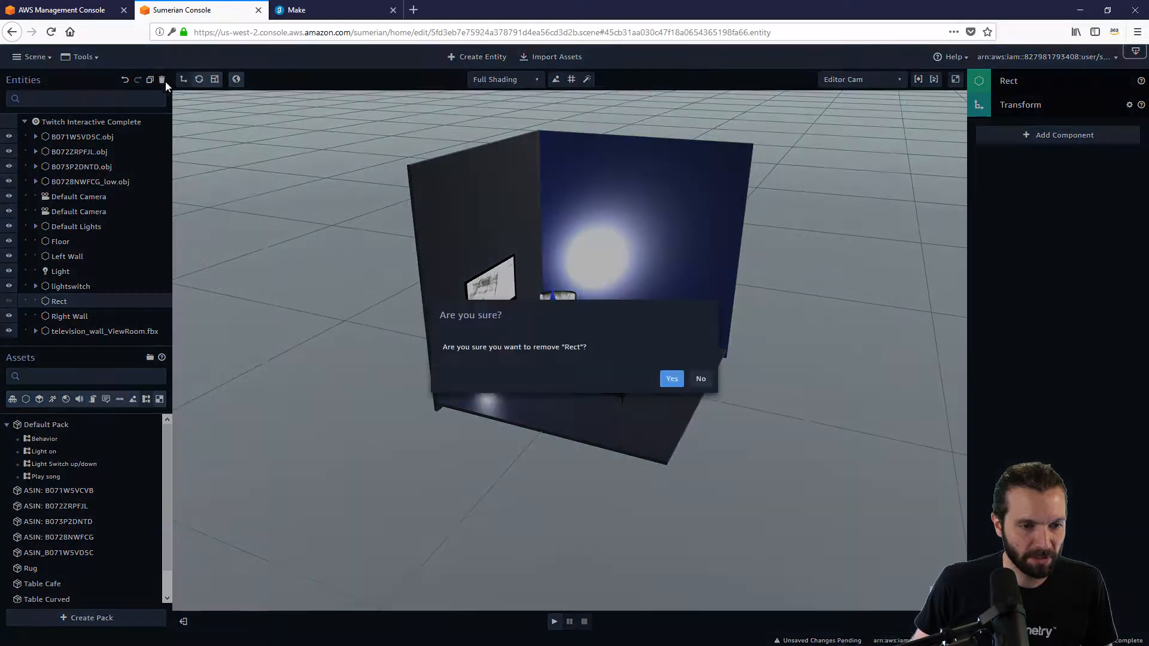
pyautogui.click(672, 380)
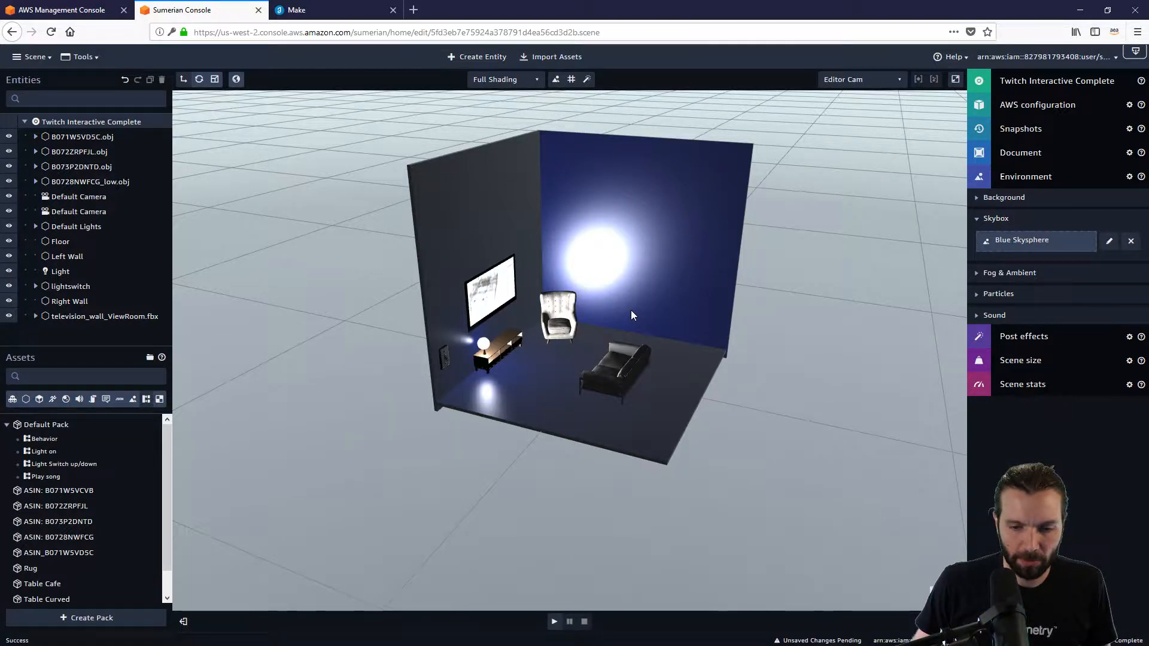
pyautogui.moveTo(702, 465)
pyautogui.mouseDown()
pyautogui.moveTo(653, 451)
pyautogui.moveTo(696, 463)
pyautogui.mouseUp()
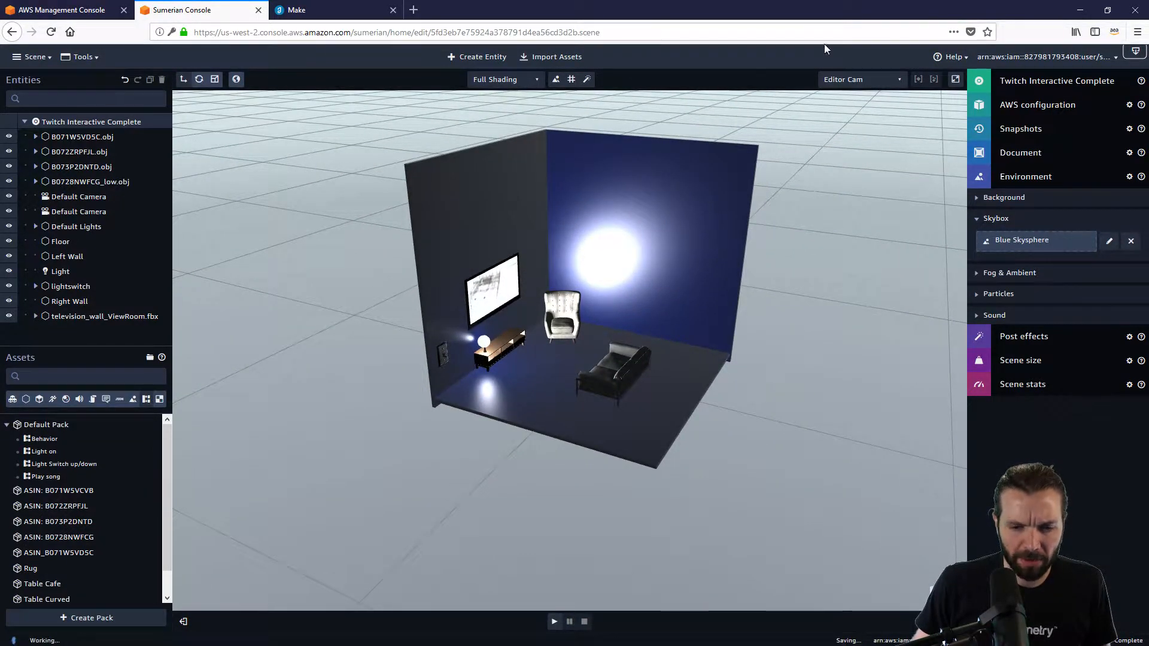
# Create a new point light entity in the living room scene
pyautogui.click(1082, 82)
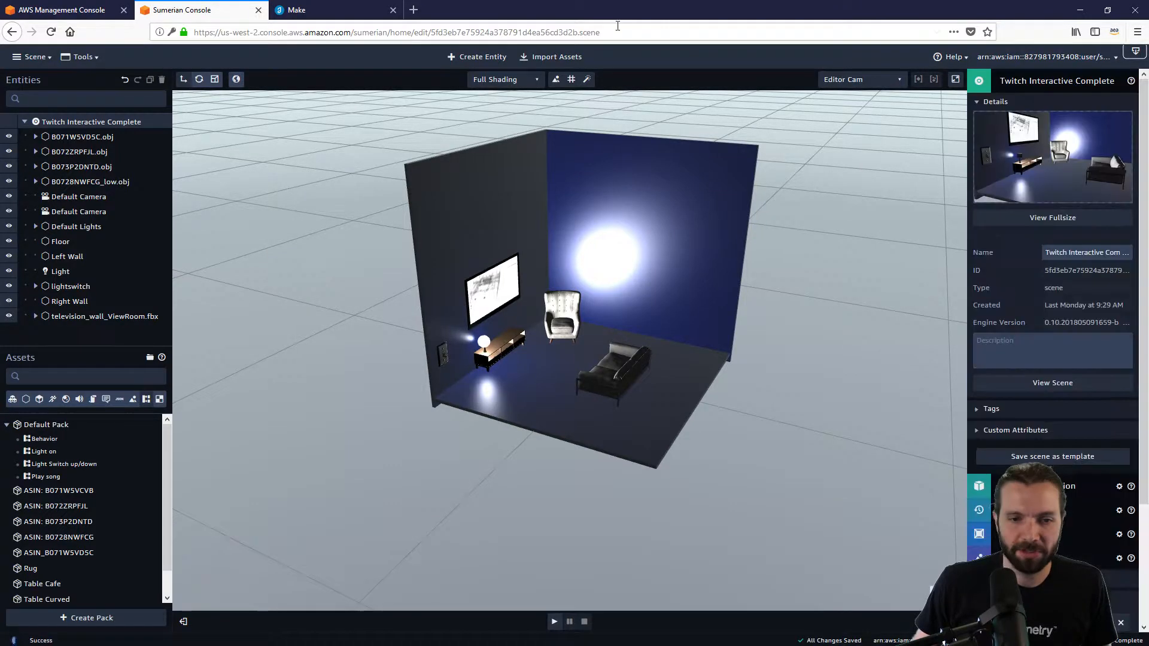
pyautogui.click(497, 58)
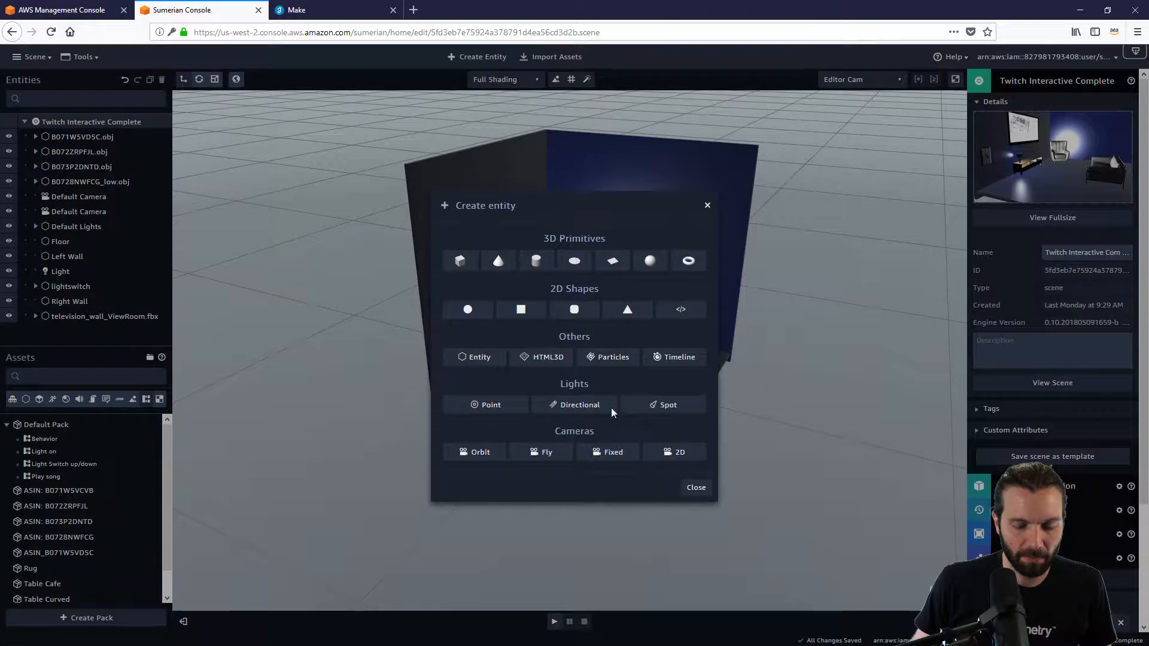
pyautogui.click(696, 489)
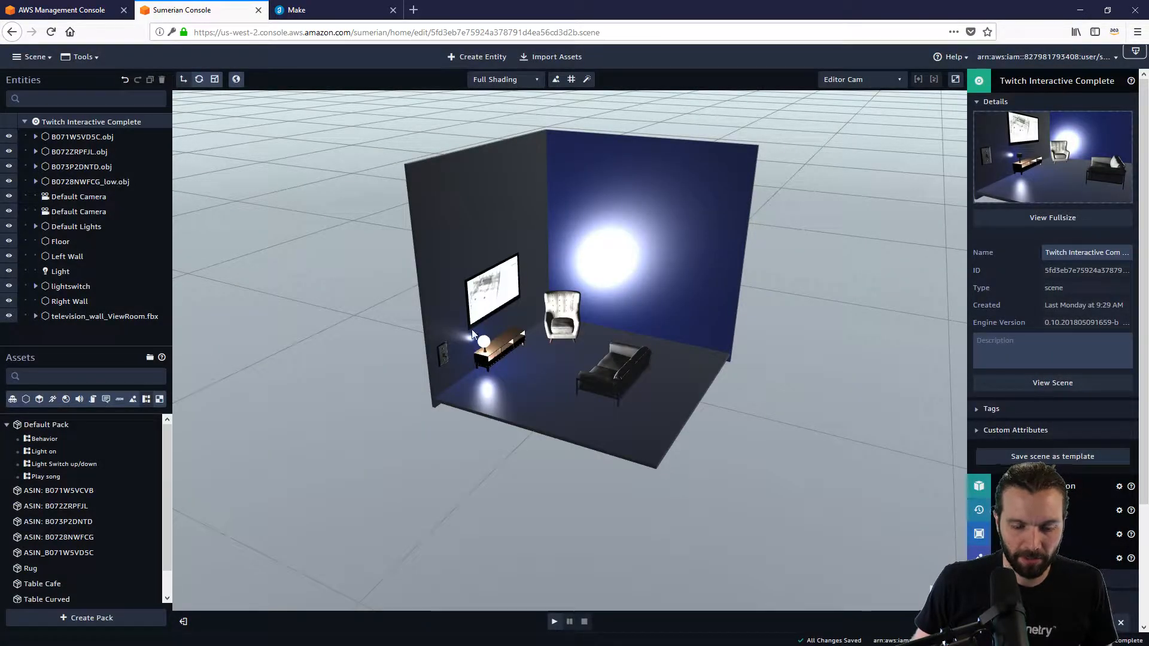
pyautogui.scroll(-1, 476, 335)
pyautogui.scroll(5, 485, 340)
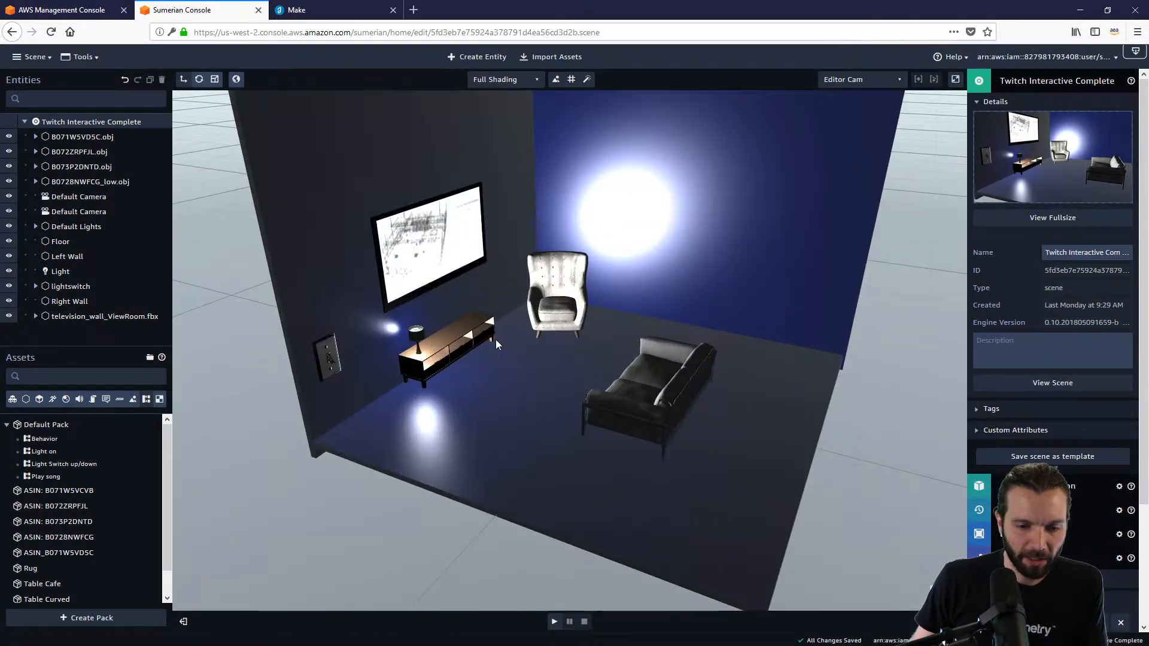
pyautogui.scroll(2, 486, 362)
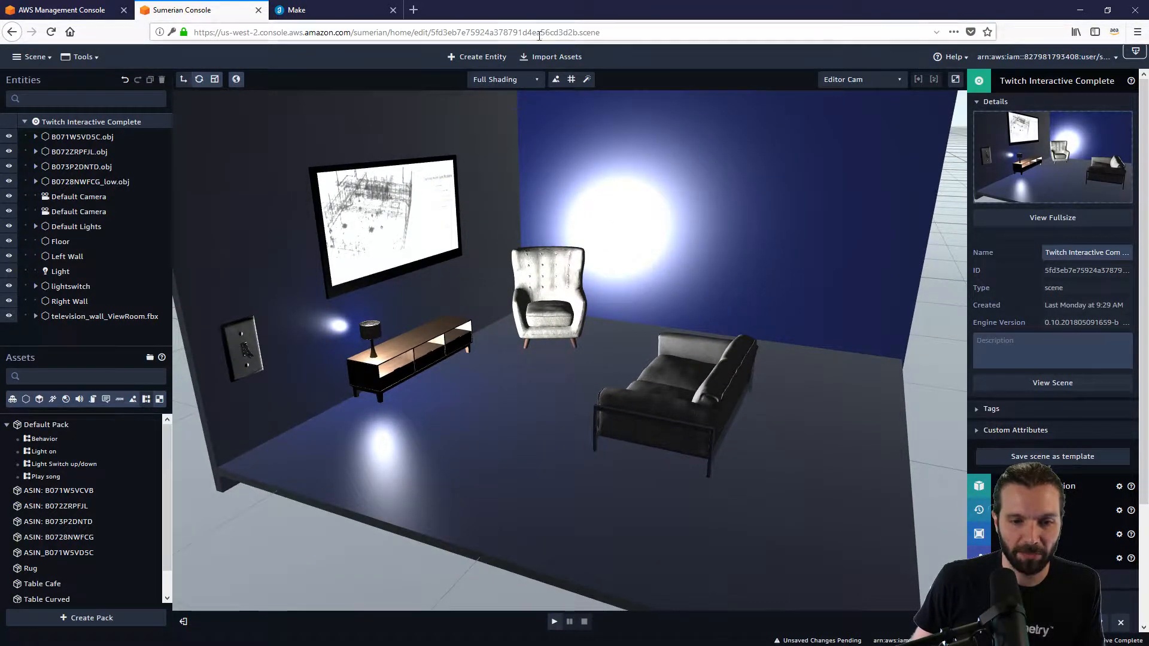
pyautogui.click(479, 57)
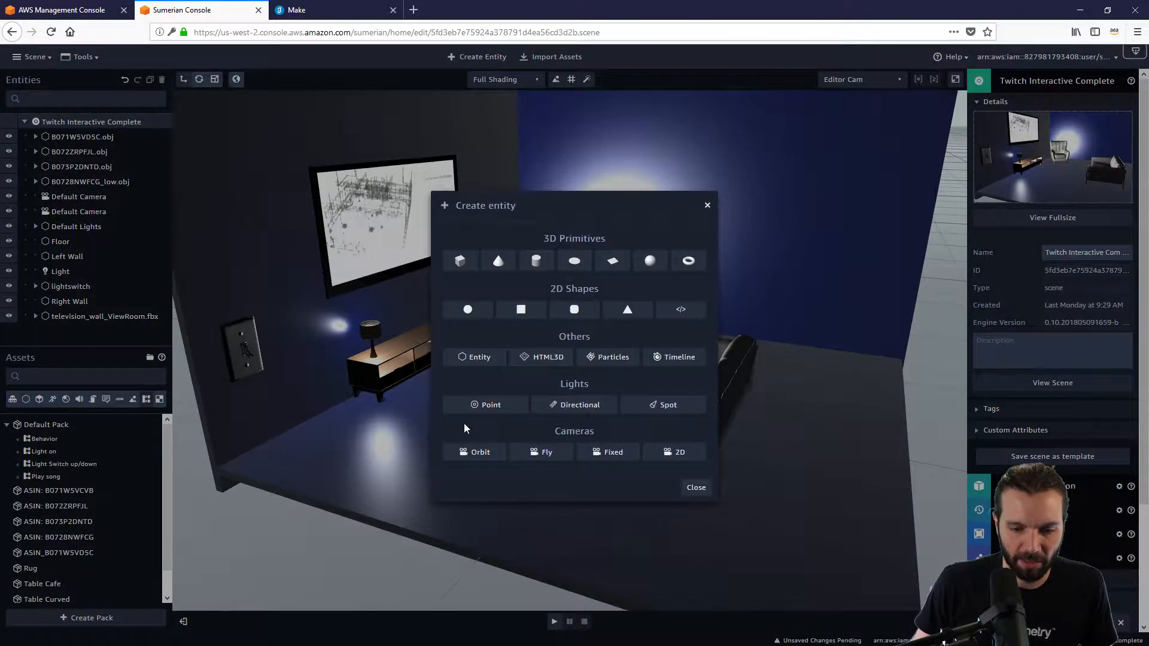
pyautogui.click(484, 406)
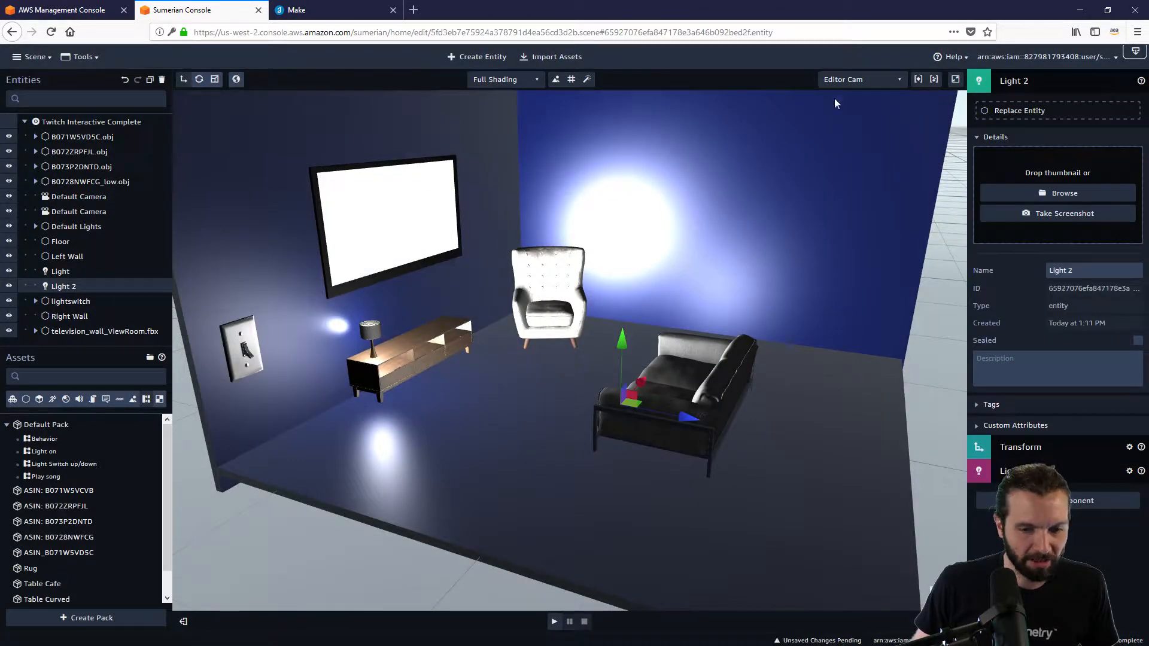
# Rename the new point light as "Top Light 1" and collapse its details
pyautogui.click(1028, 82)
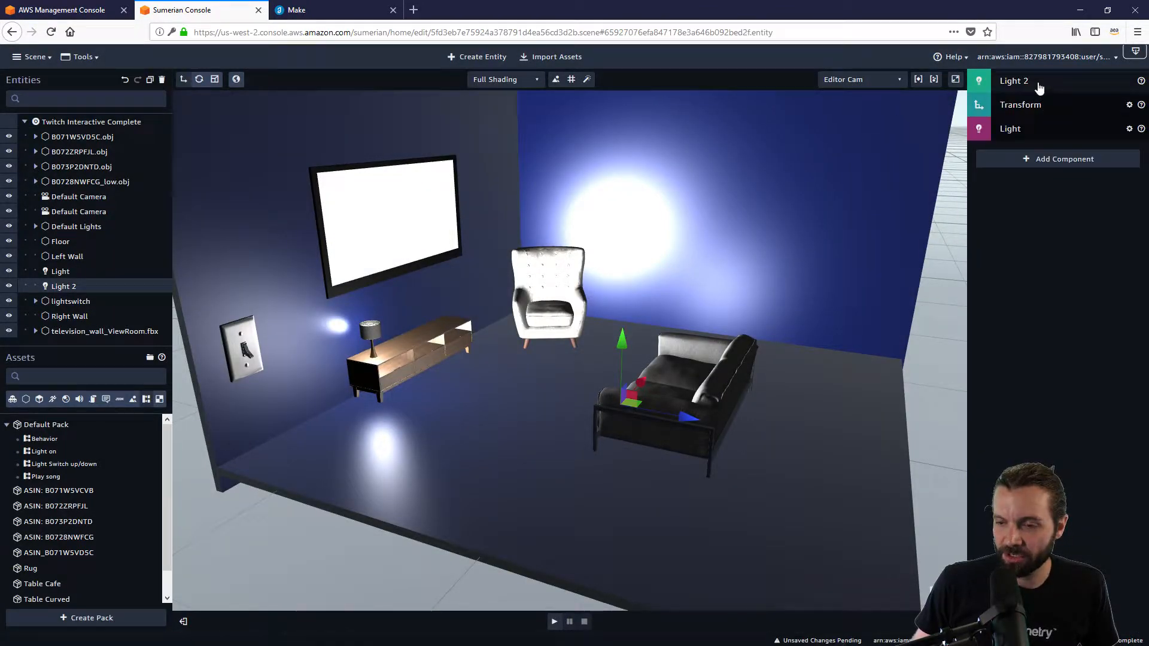
pyautogui.click(1028, 82)
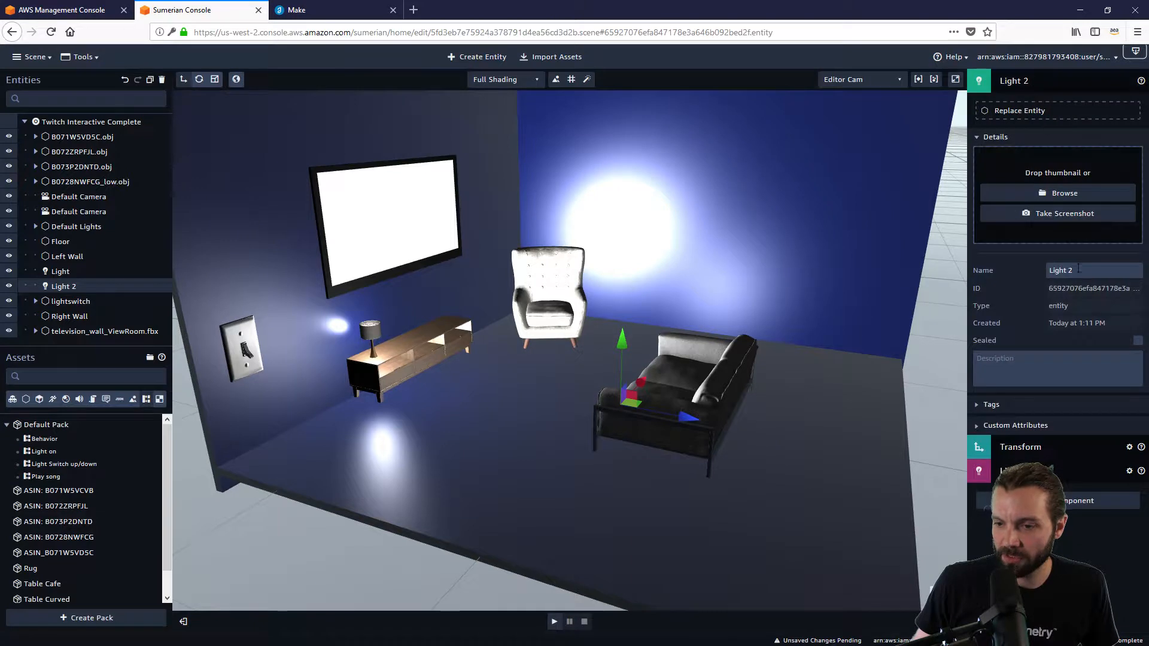
pyautogui.press('BackSpace')
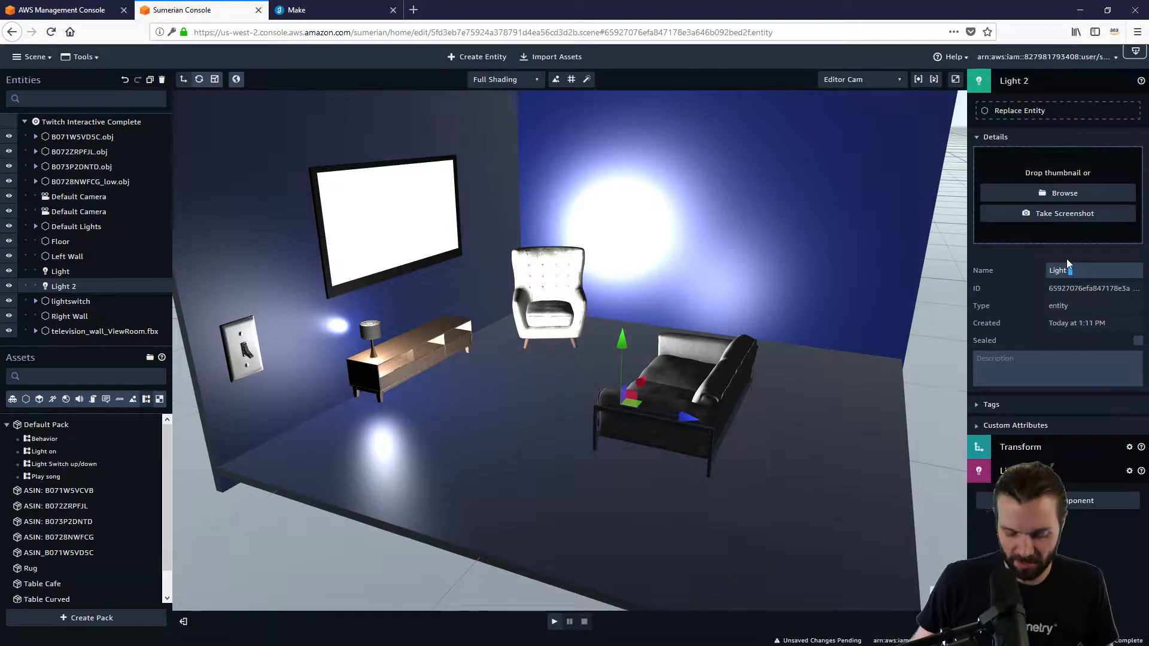
pyautogui.press('Return')
pyautogui.write('1')
pyautogui.press('Return')
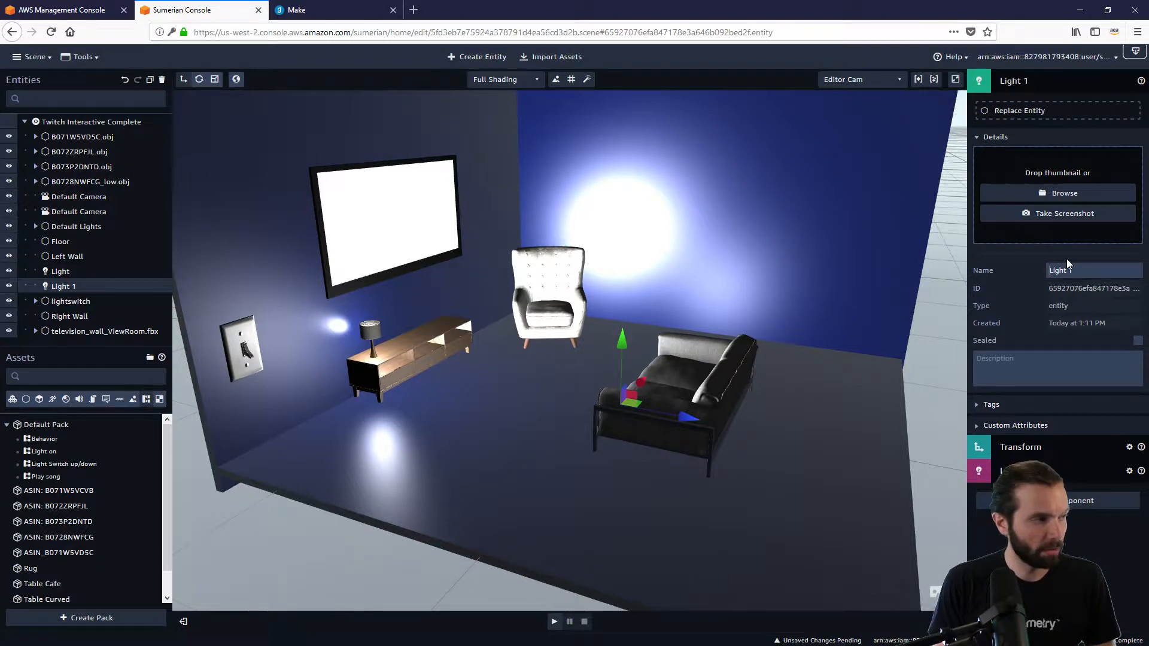
pyautogui.press('Home')
pyautogui.write('Top')
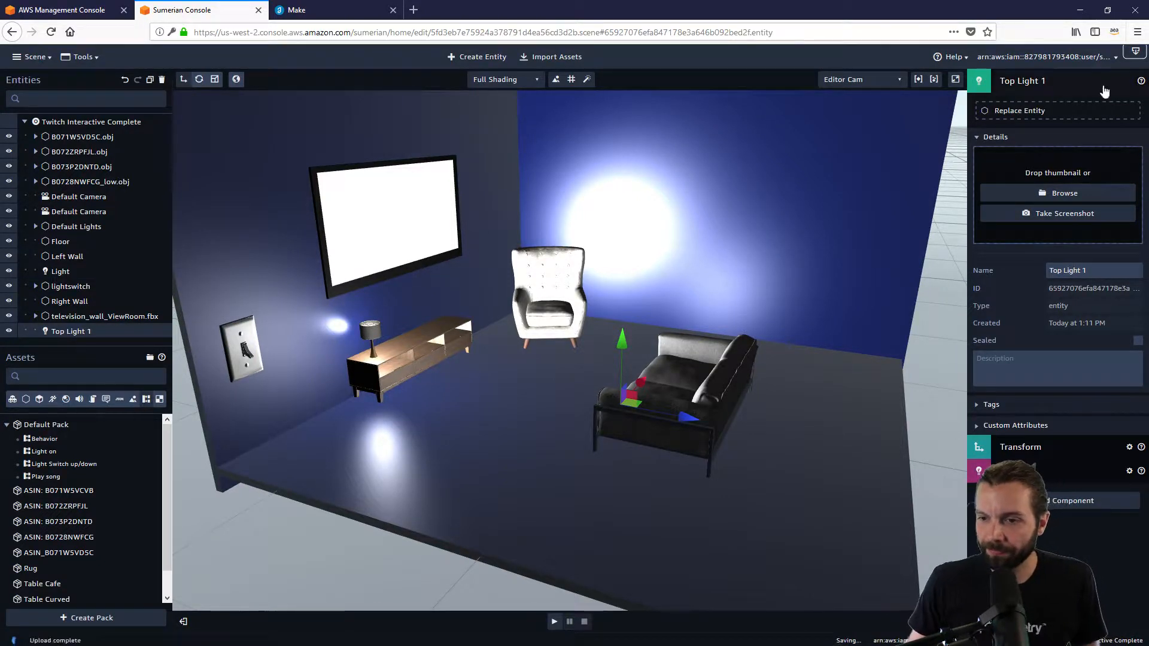
pyautogui.click(1020, 81)
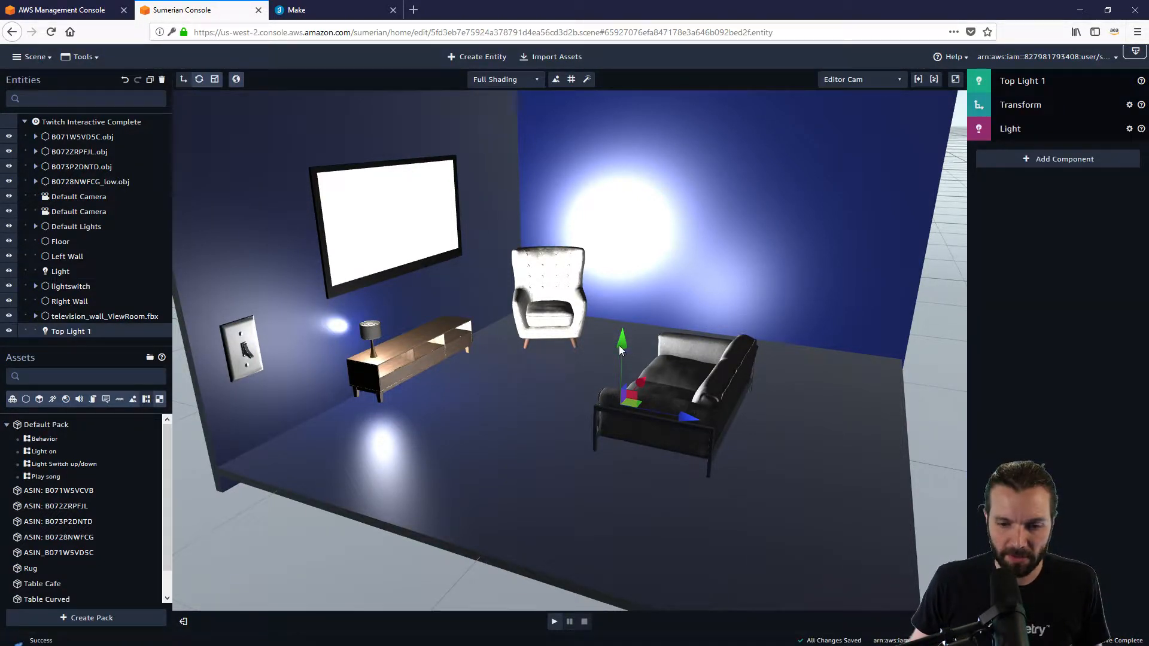
# Raise Top Light 1 straight up to near the top of the room's walls
pyautogui.moveTo(620, 345); pyautogui.dragTo(644, 124)
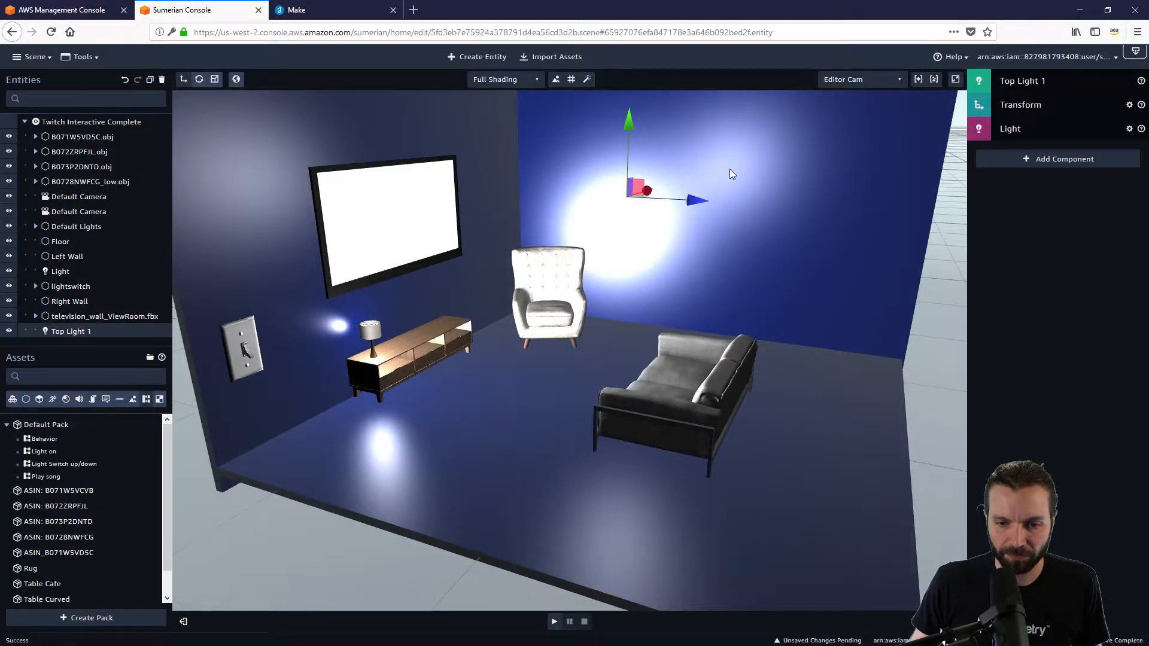
pyautogui.moveTo(730, 172); pyautogui.dragTo(430, 197)
pyautogui.moveTo(422, 259); pyautogui.dragTo(527, 237)
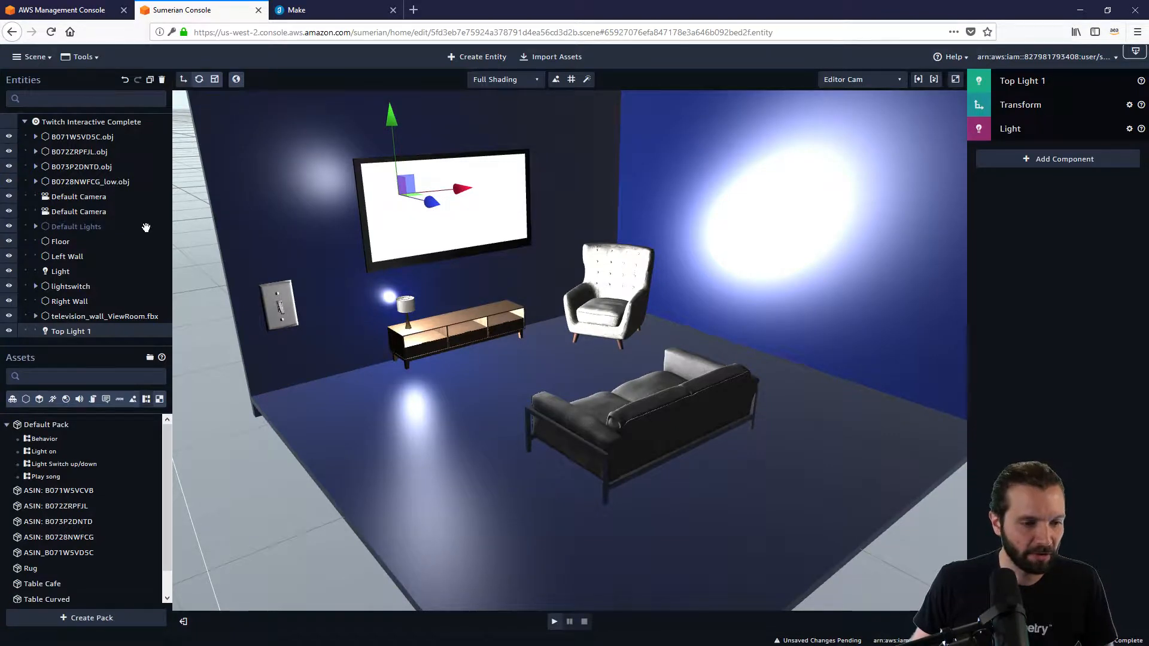
# Rename the Light entity located at the table lamp as "Lamp Light" and collapse its details
pyautogui.click(60, 272)
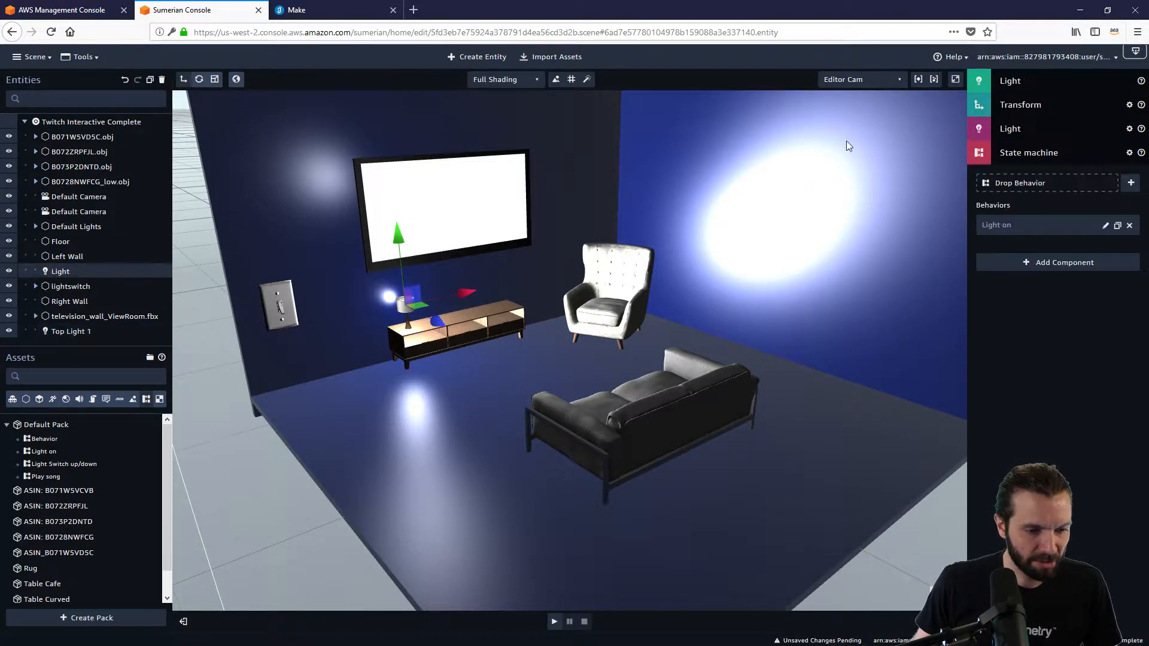
pyautogui.click(1019, 80)
pyautogui.click(1060, 266)
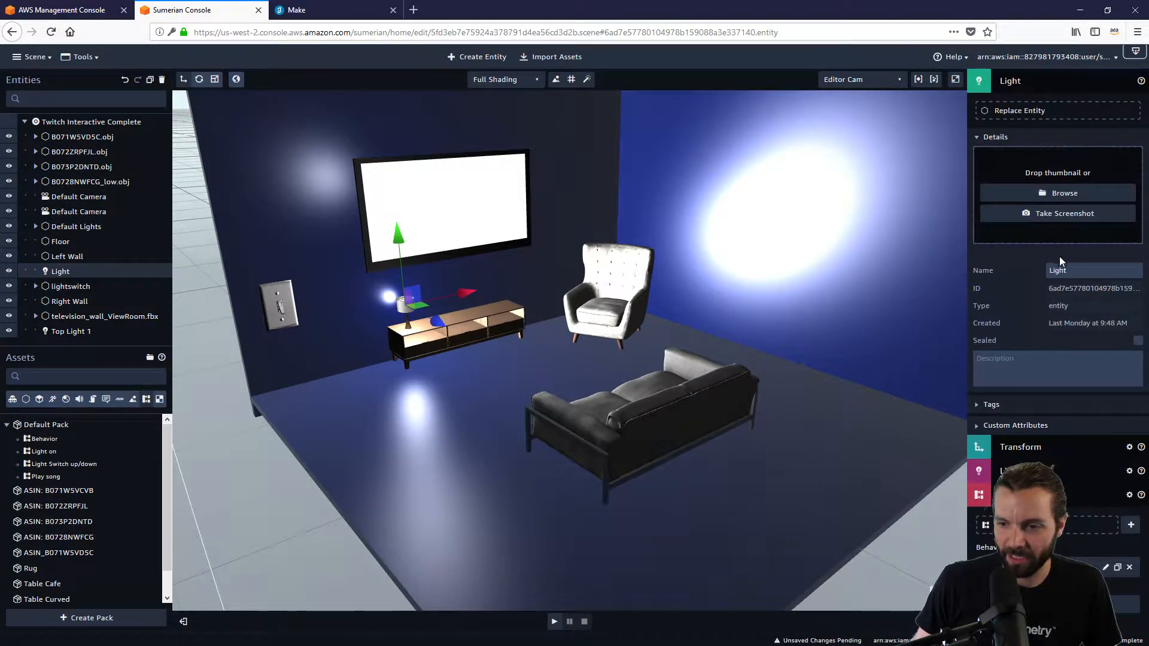
pyautogui.press('End')
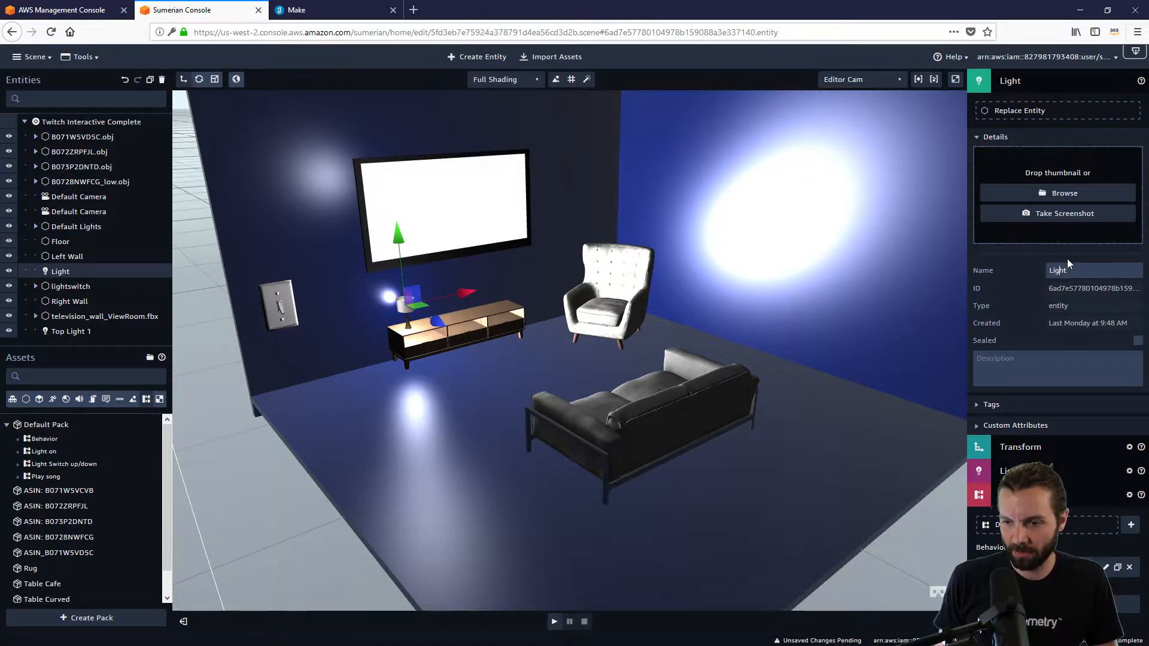
pyautogui.press('Home')
pyautogui.write('Lamp')
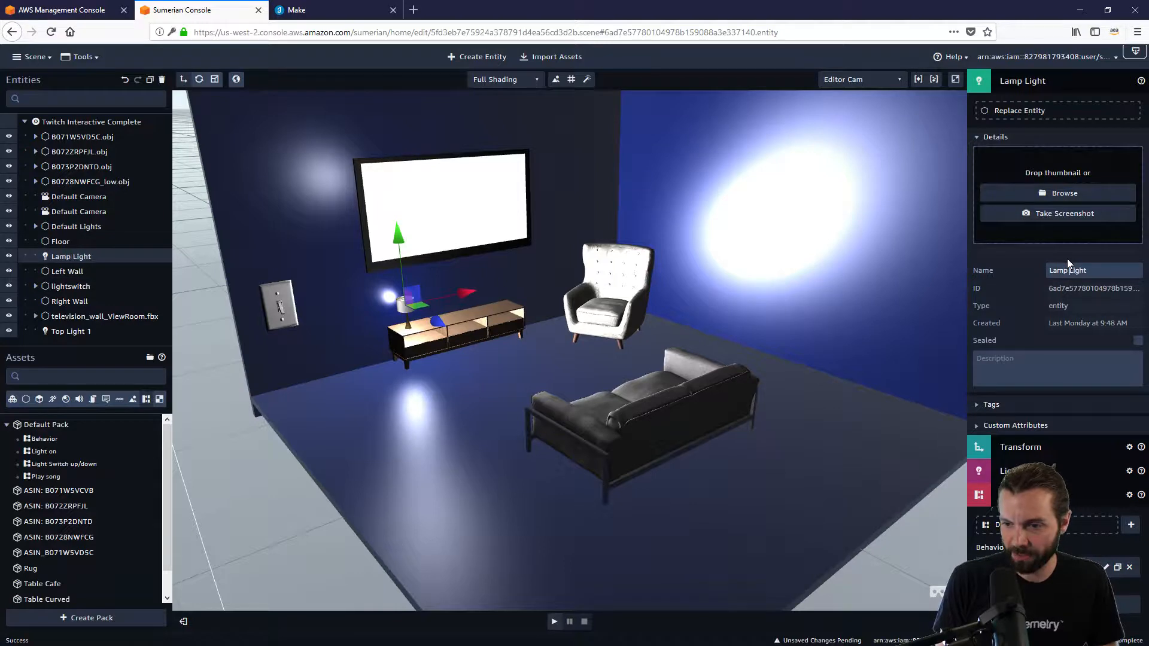
pyautogui.click(1034, 82)
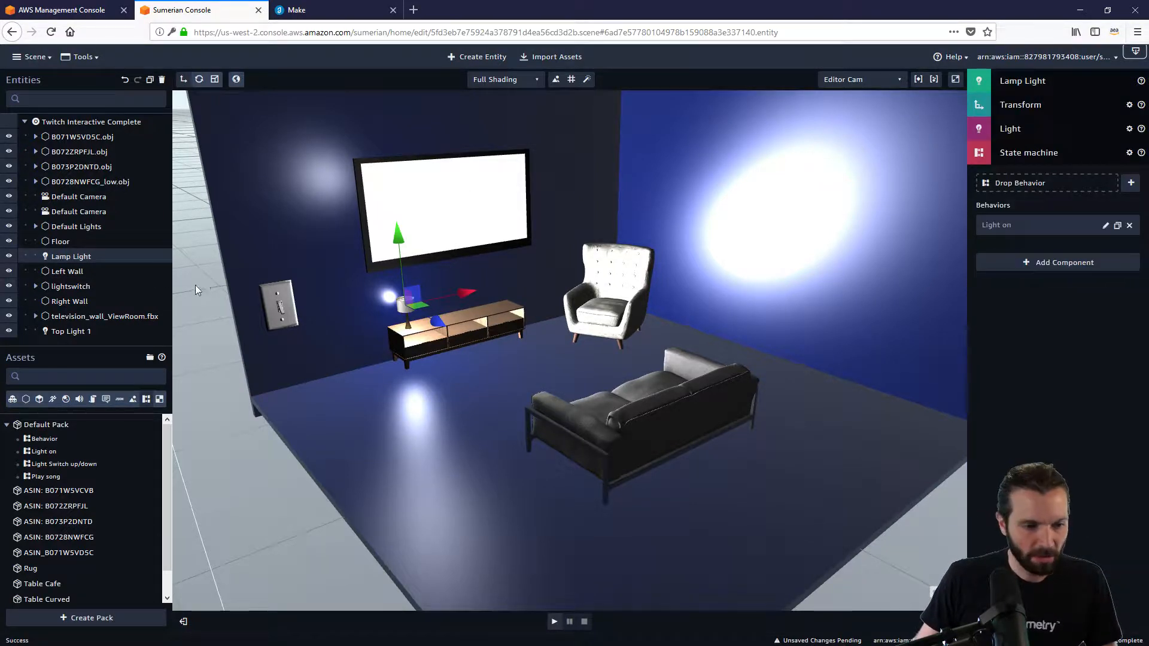
# Open the state graph of the Light Switch up/down behavior from the Default Pack
pyautogui.click(64, 465)
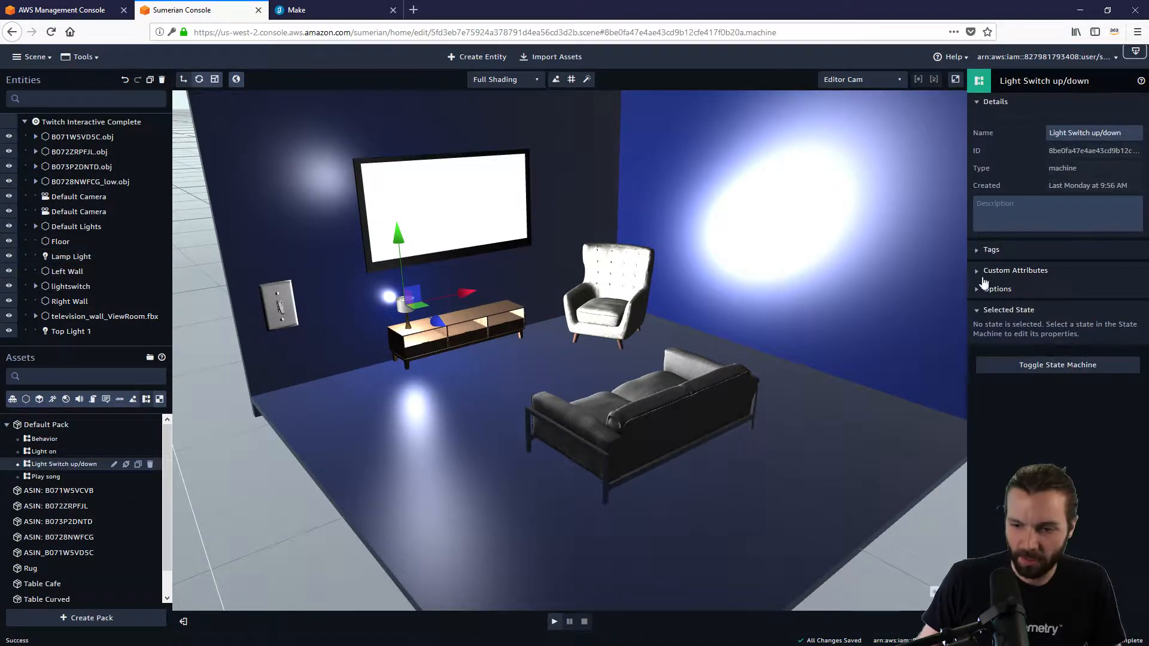
pyautogui.click(1037, 366)
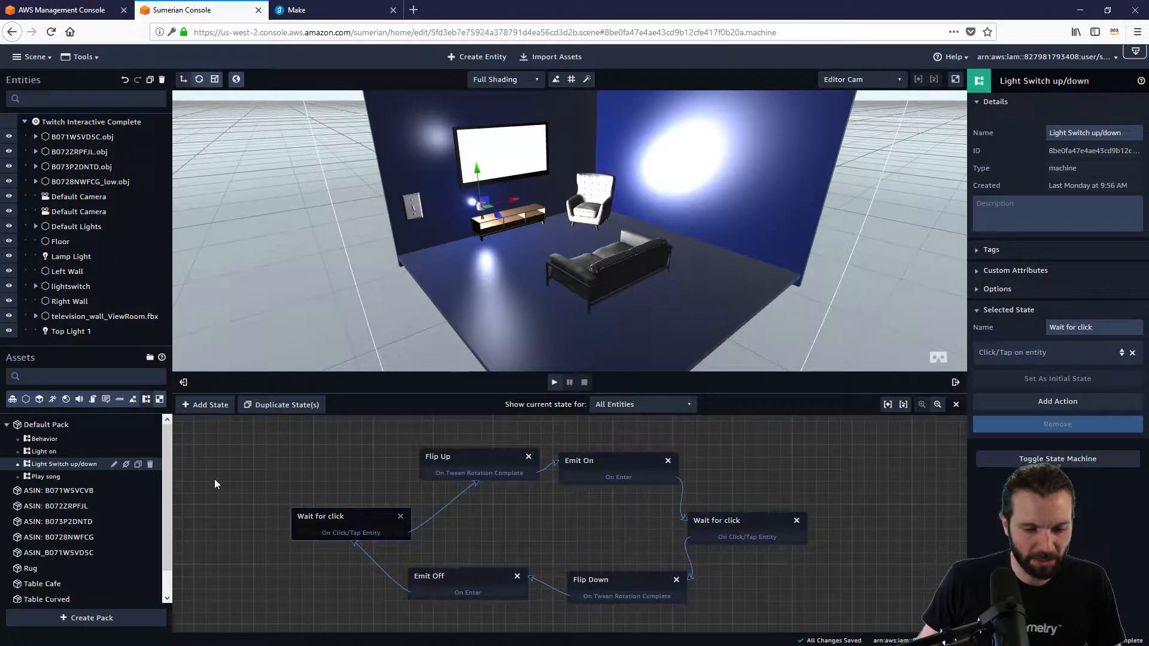
pyautogui.scroll(10, 425, 256)
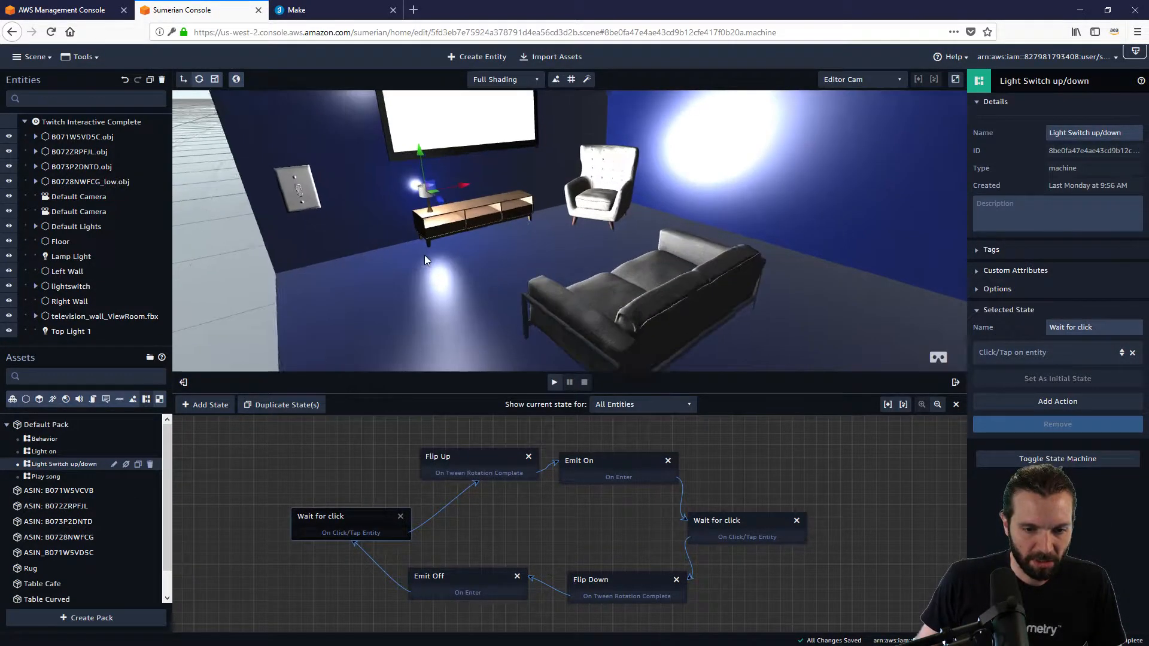
pyautogui.scroll(3, 389, 257)
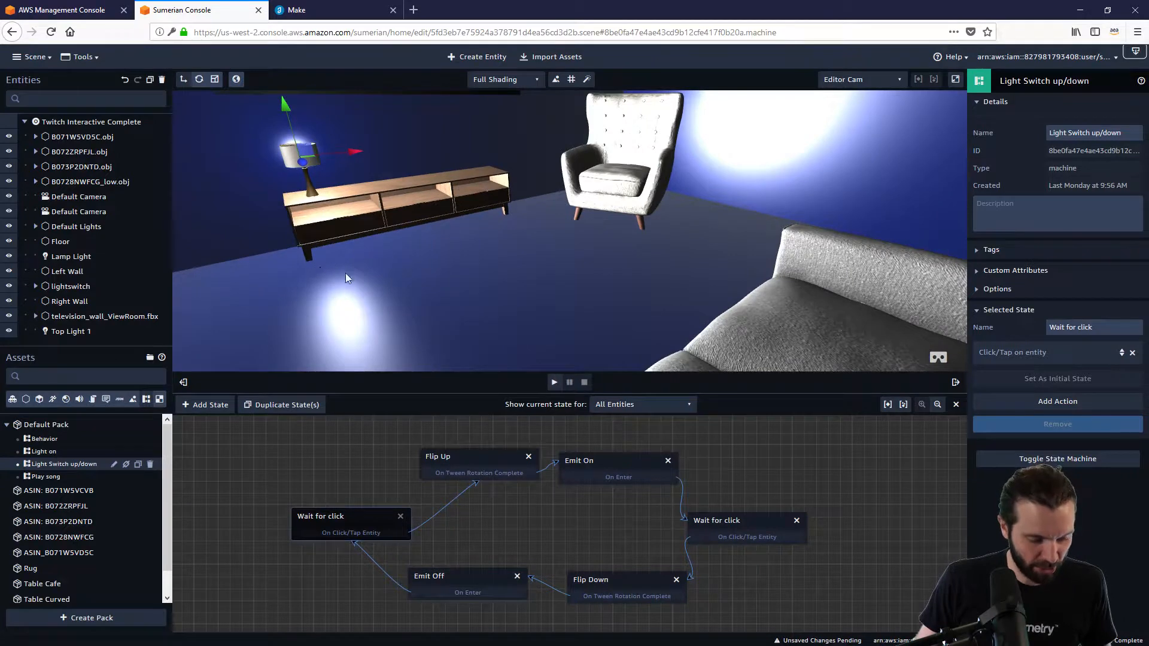
pyautogui.moveTo(346, 274); pyautogui.dragTo(710, 350, button='middle')
pyautogui.moveTo(525, 282); pyautogui.dragTo(609, 248, button='right')
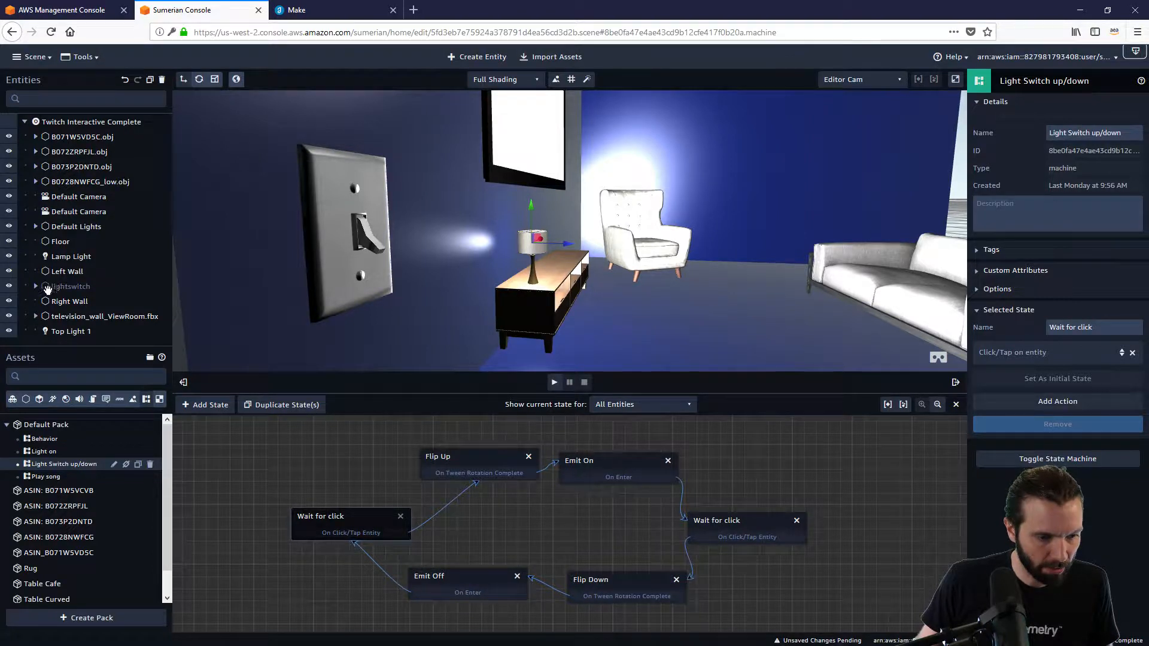
# Select the switch geometry nested inside the lightswitch entity and open its attached Light Switch up/down behavior
pyautogui.click(36, 287)
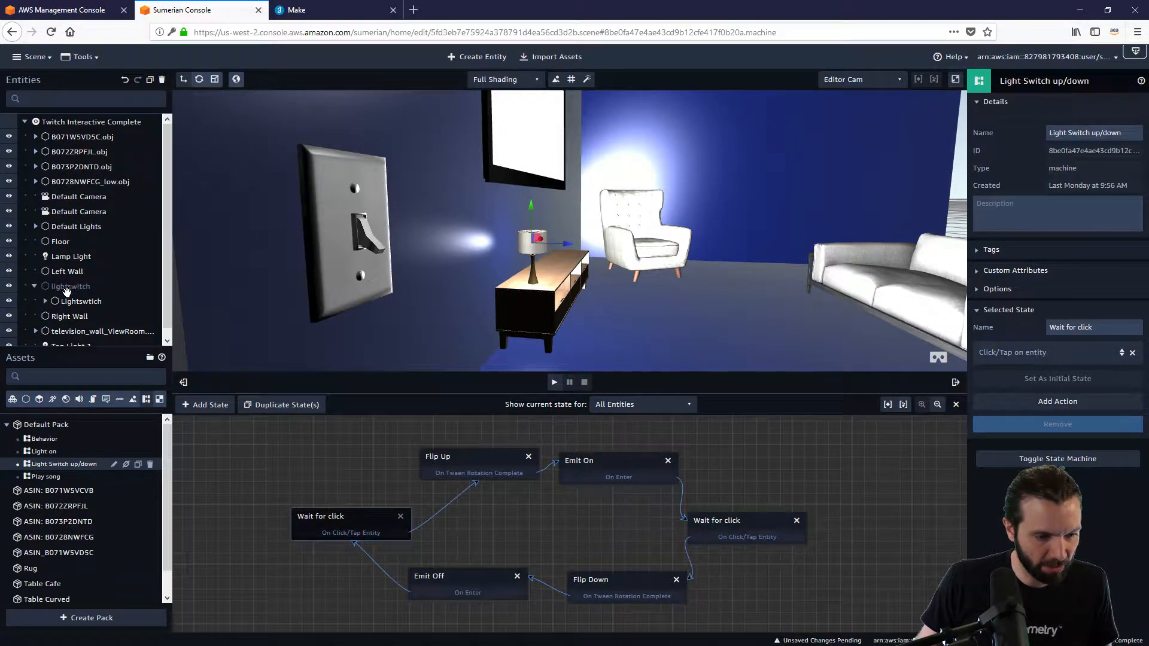
pyautogui.click(46, 301)
pyautogui.scroll(-1, 90, 300)
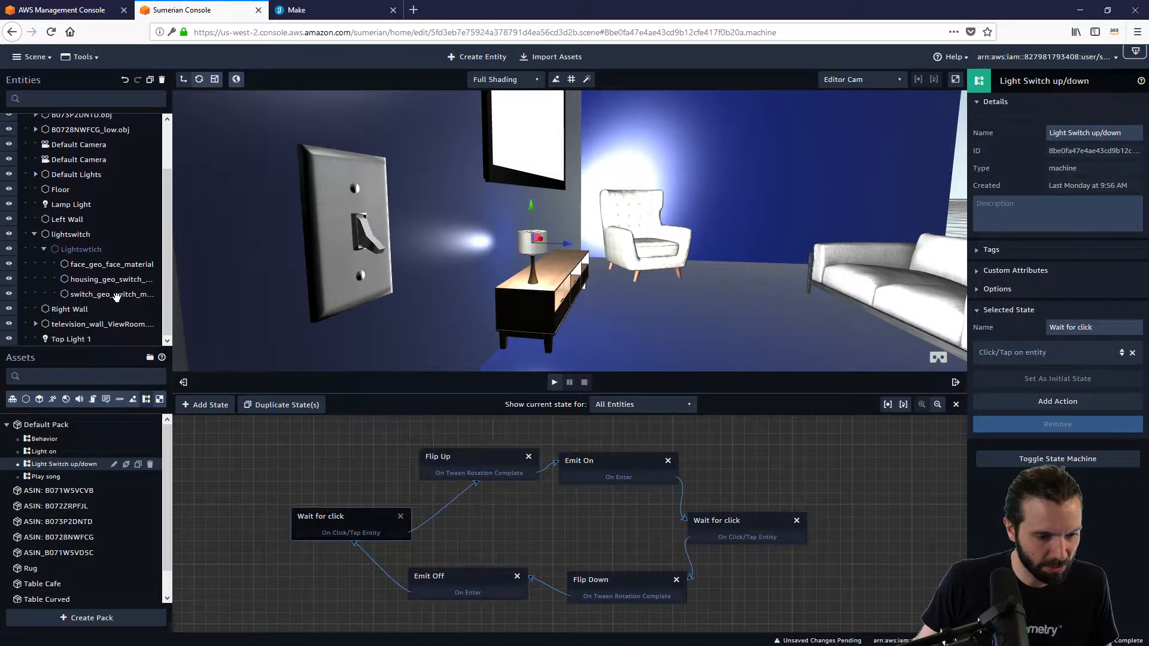
pyautogui.click(113, 295)
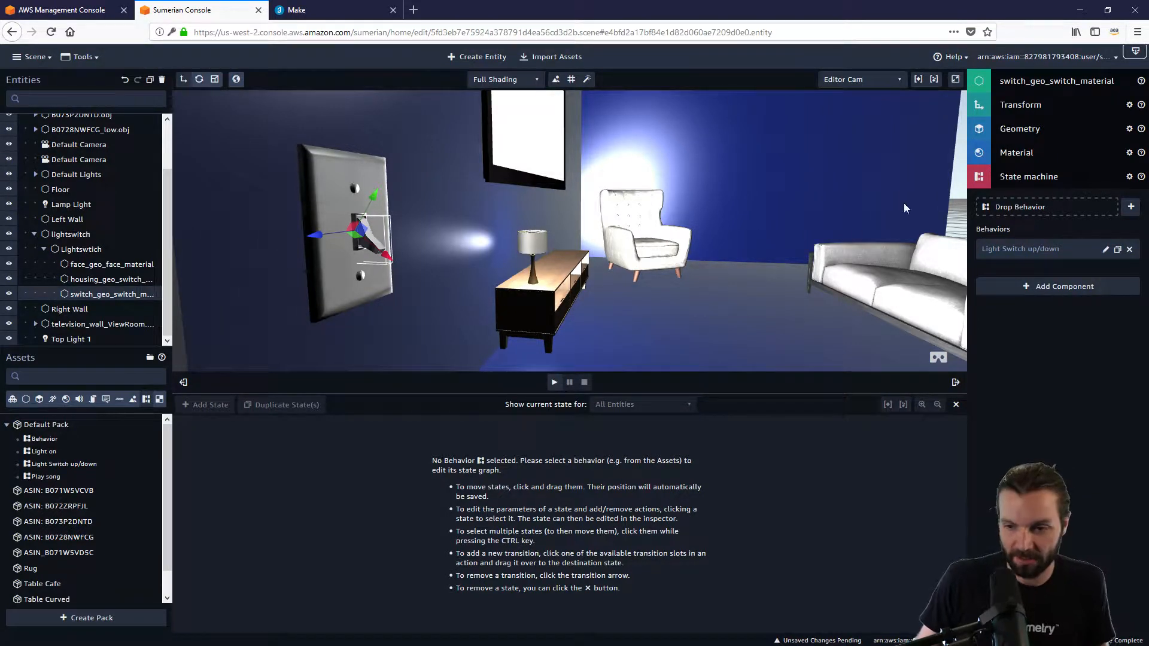
pyautogui.click(1105, 252)
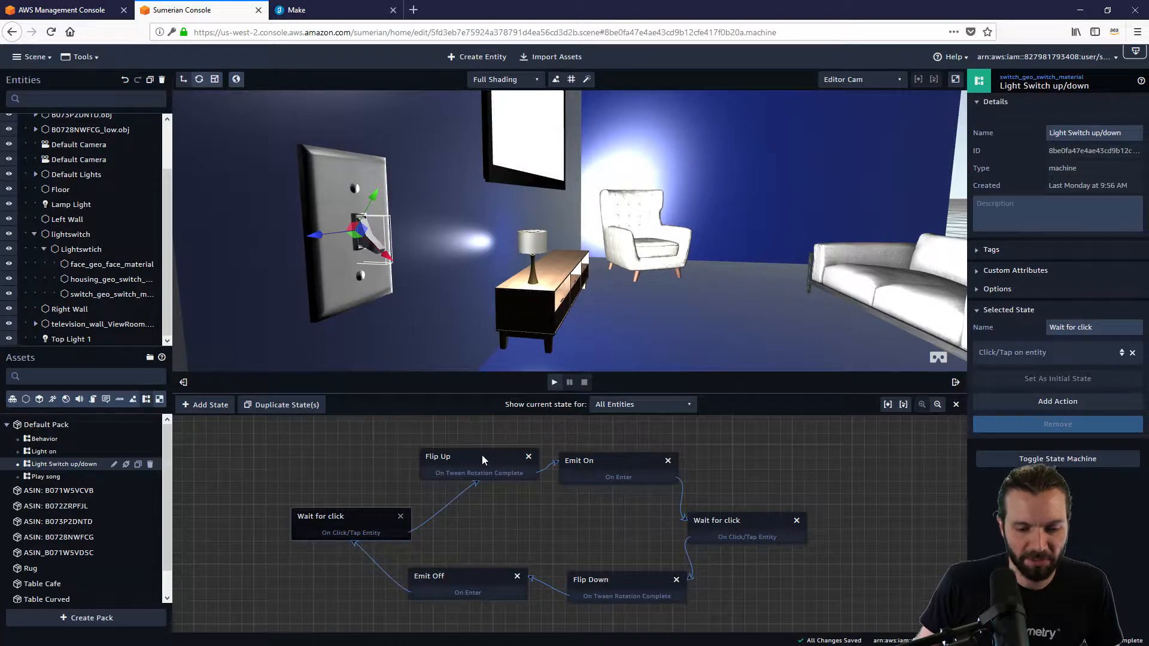
# Examine the Flip Up state's rotation settings and the message channel of the Emit On state
pyautogui.moveTo(480, 459); pyautogui.dragTo(473, 456)
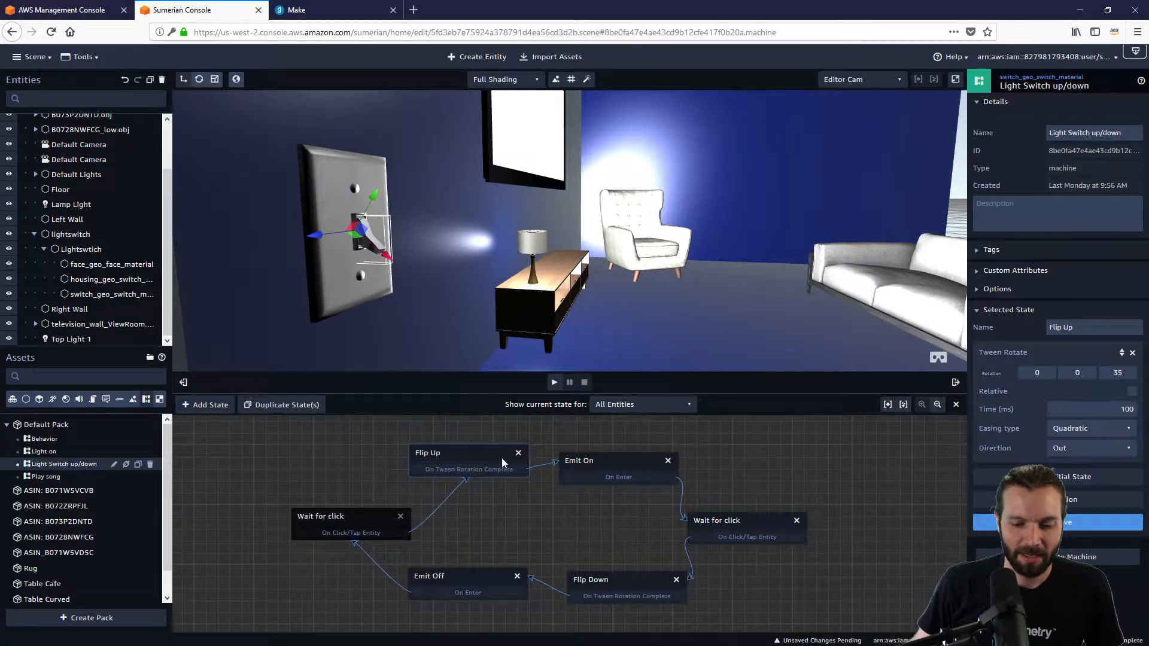
pyautogui.click(612, 457)
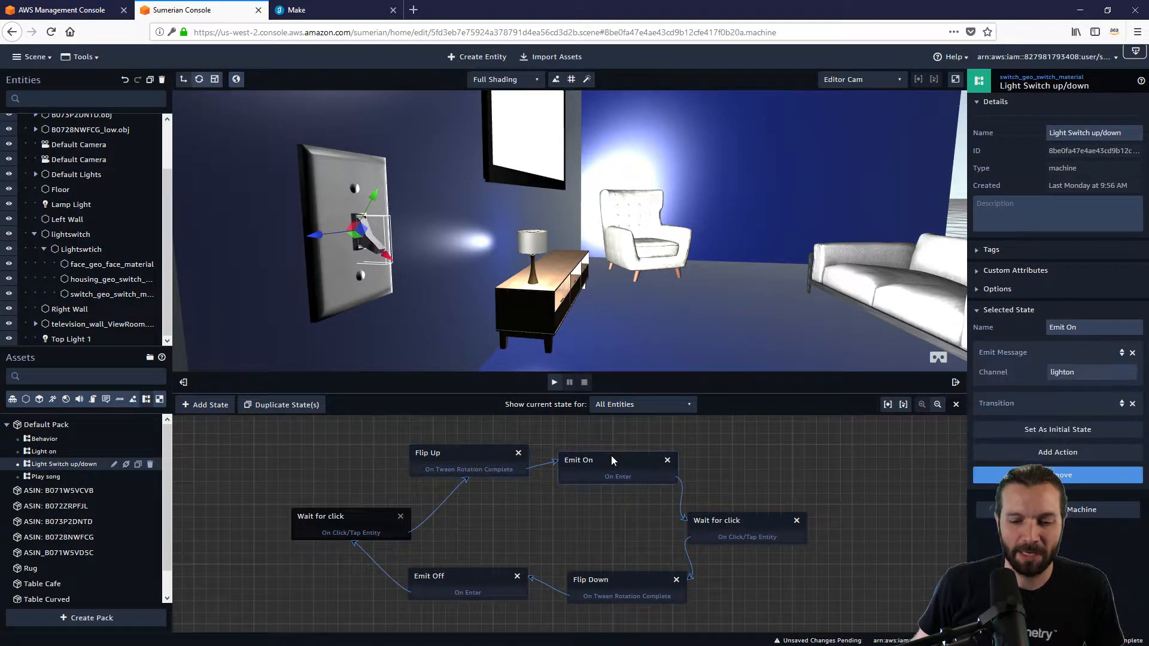
pyautogui.moveTo(1092, 369); pyautogui.dragTo(1055, 371)
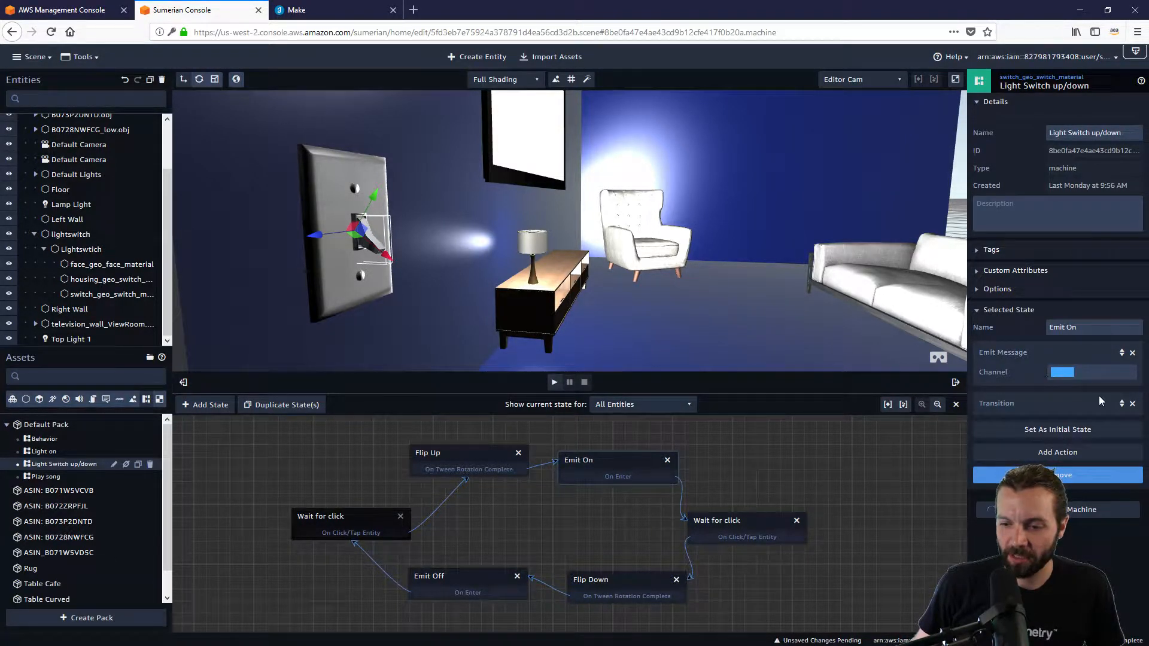
# Shift the second Wait for click state slightly outward and inspect the Flip Down and Emit Off states of the Light Switch up/down behavior
pyautogui.press('End')
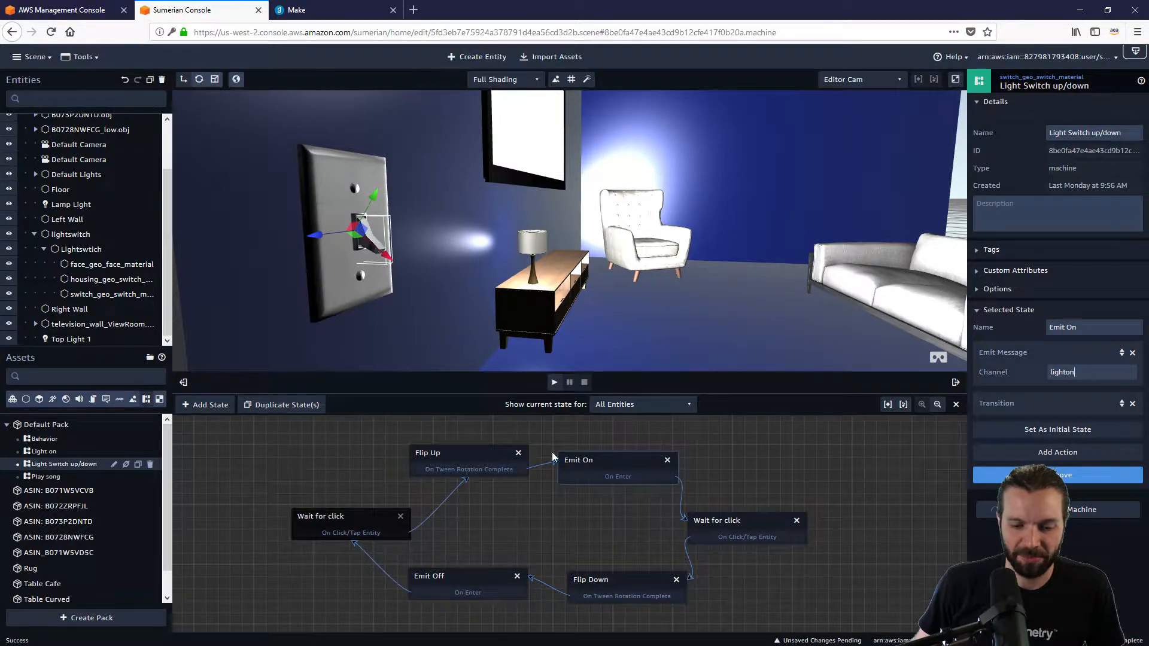
pyautogui.click(751, 524)
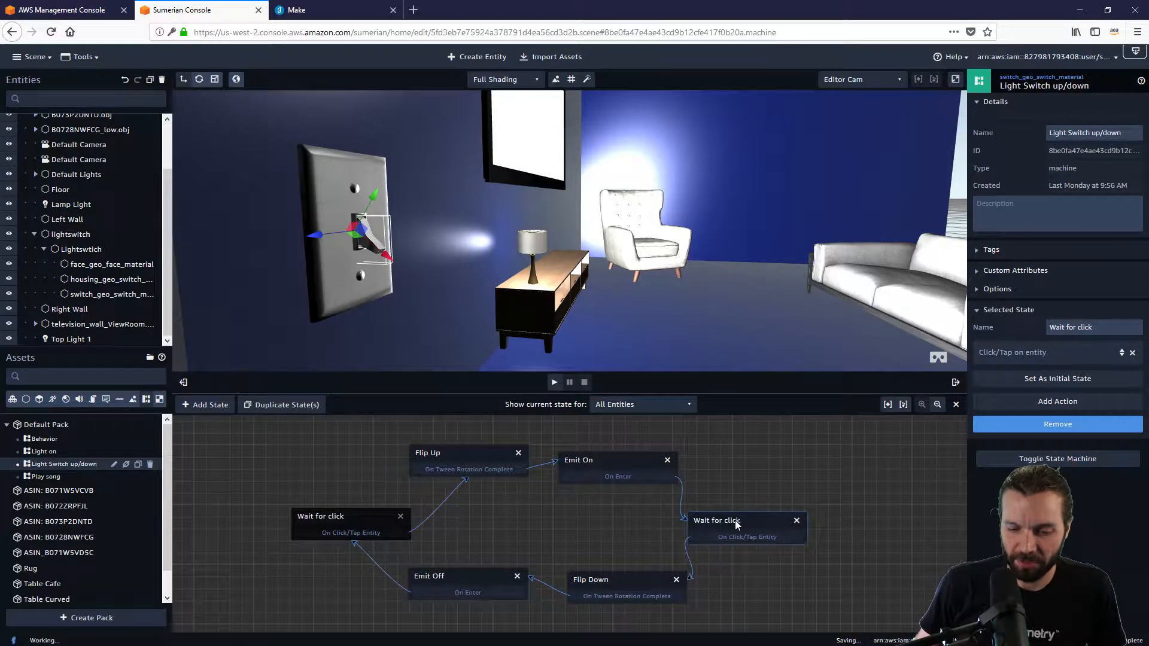
pyautogui.moveTo(734, 526); pyautogui.dragTo(748, 522)
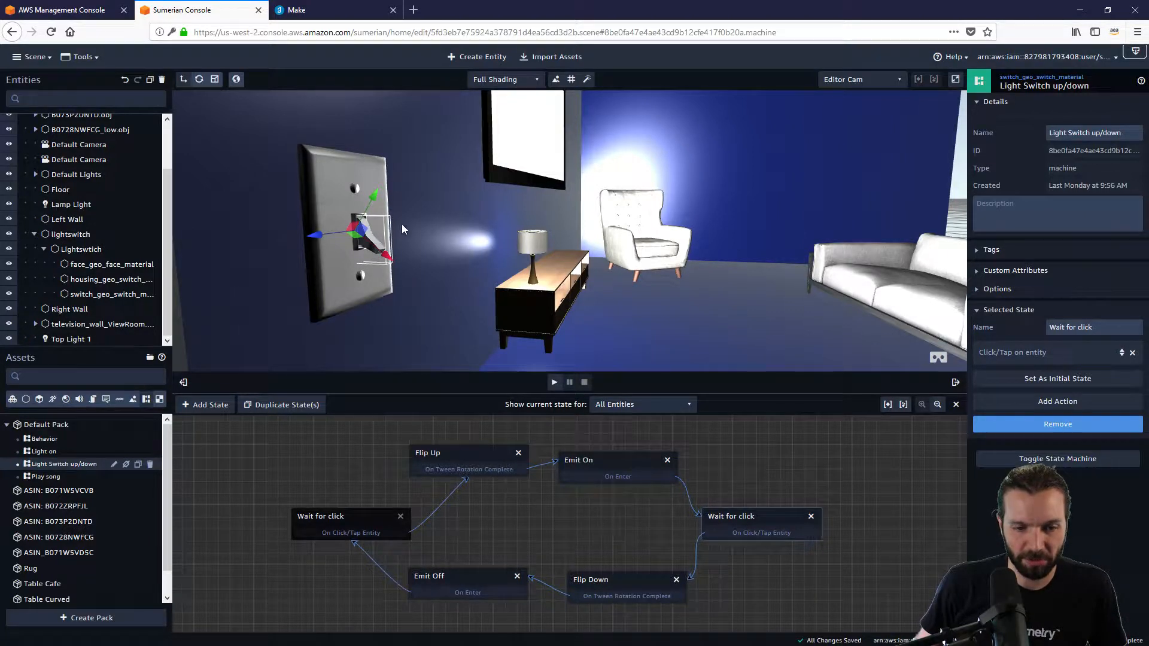
pyautogui.click(631, 584)
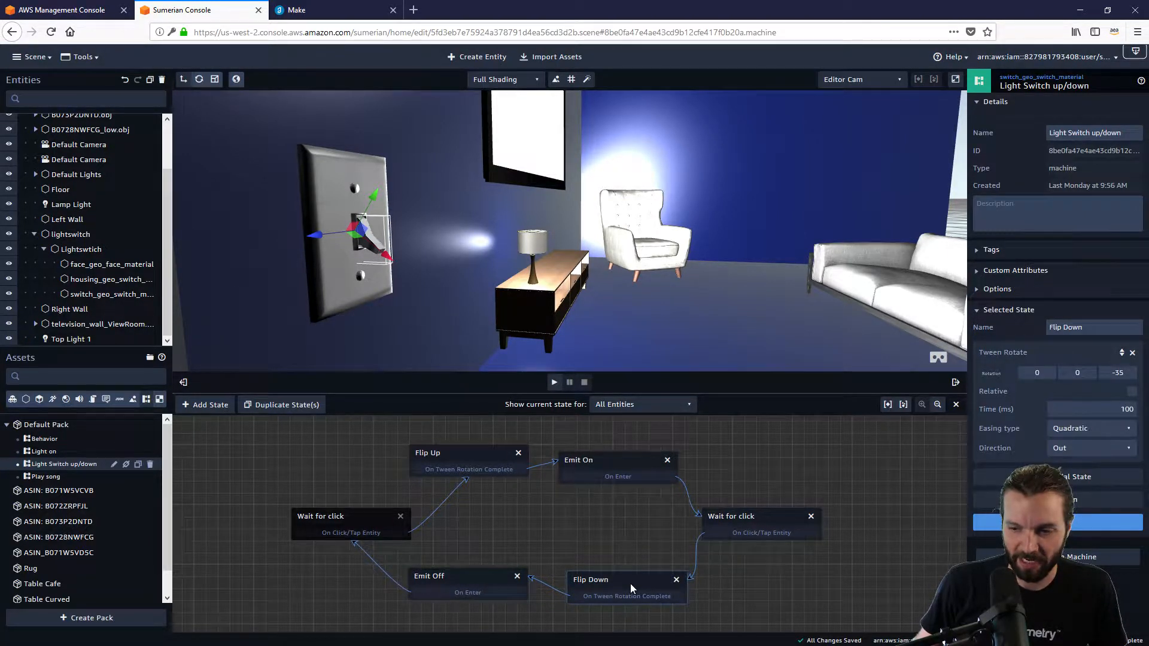
pyautogui.click(464, 575)
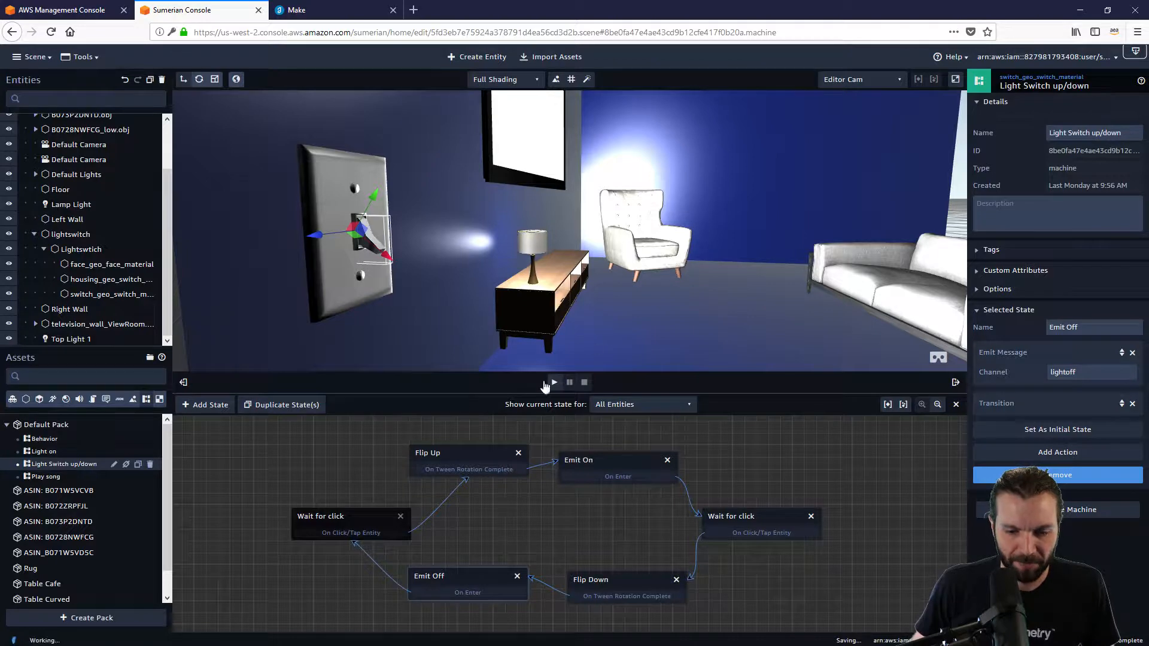
# Open the Light on behavior and examine its two Listen states' message channels and the Light on state's light properties
pyautogui.click(53, 453)
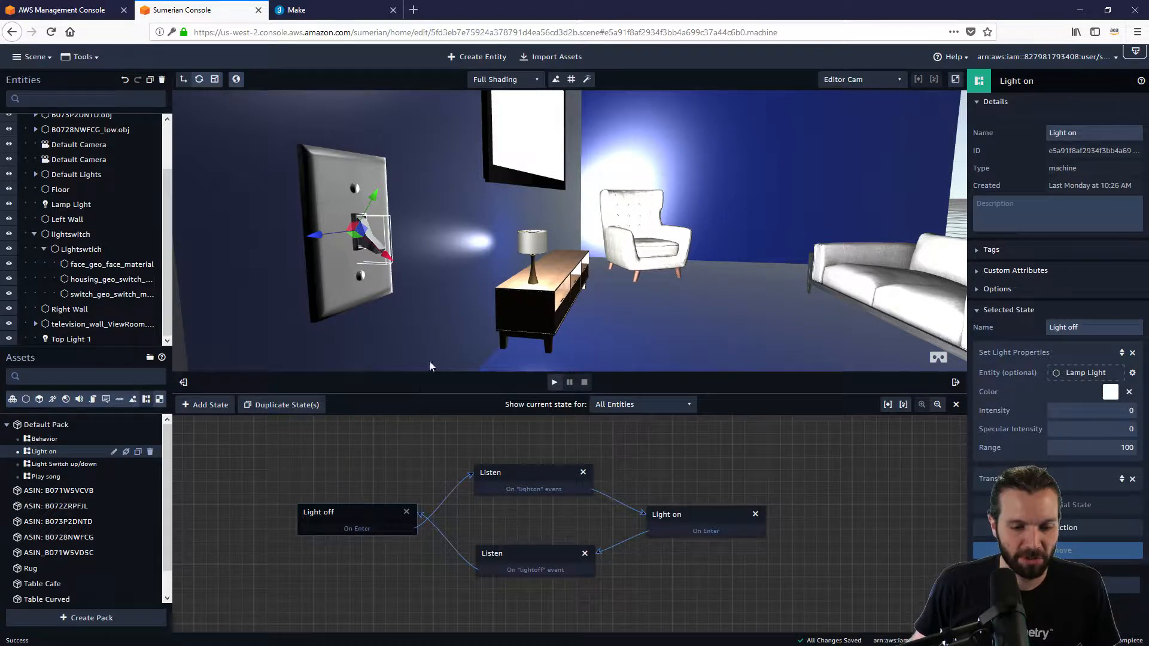
pyautogui.click(532, 479)
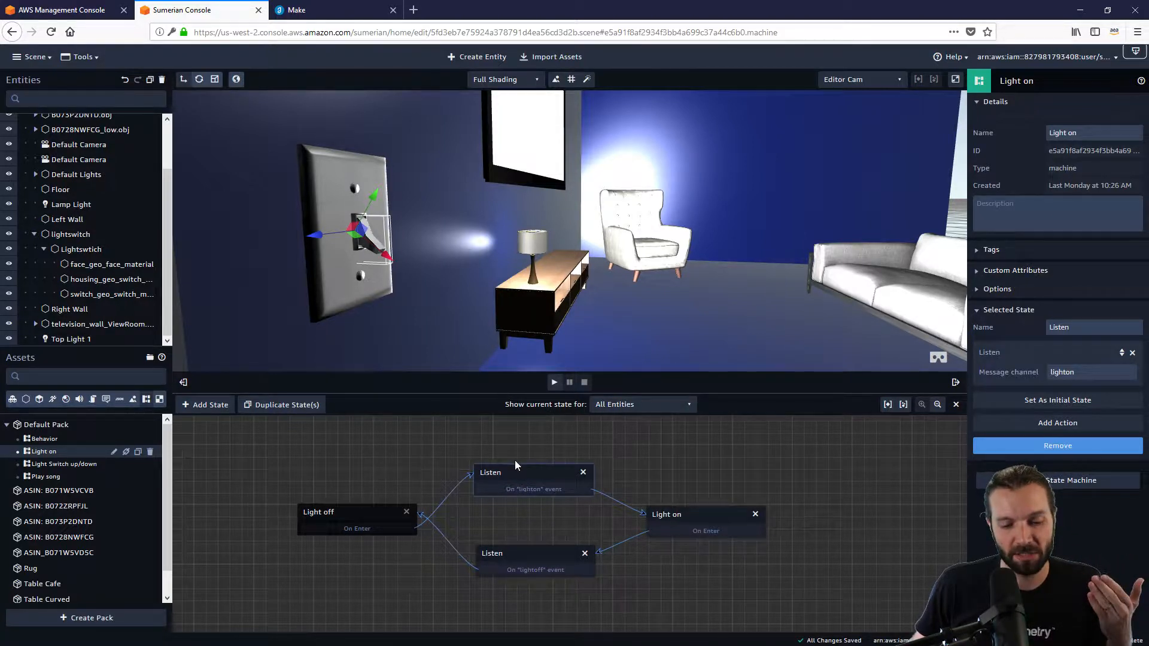
pyautogui.click(718, 512)
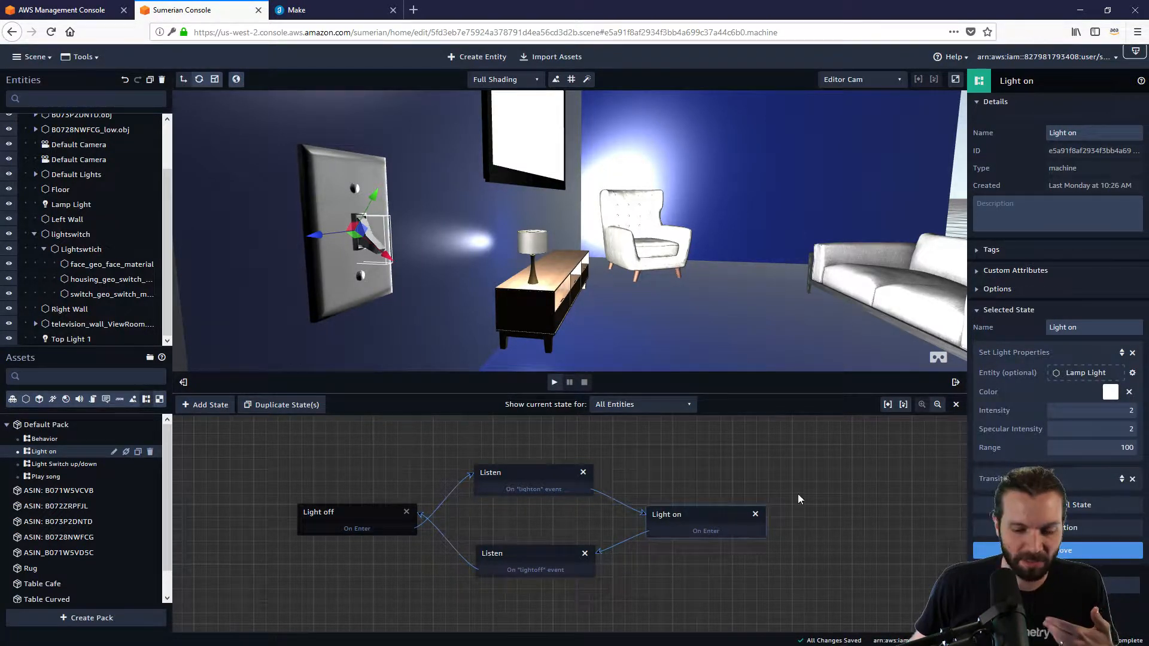
pyautogui.click(530, 552)
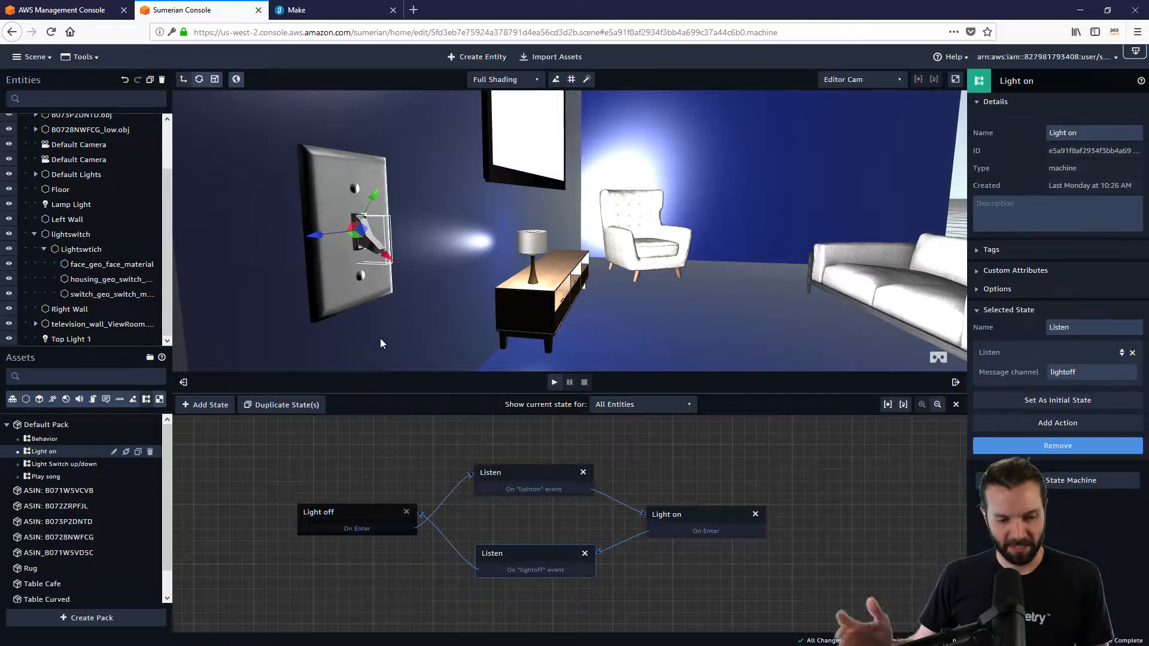
# Open the Play song behavior and examine its start music, Pause music and Listen states
pyautogui.click(46, 477)
pyautogui.moveTo(383, 475); pyautogui.dragTo(526, 506)
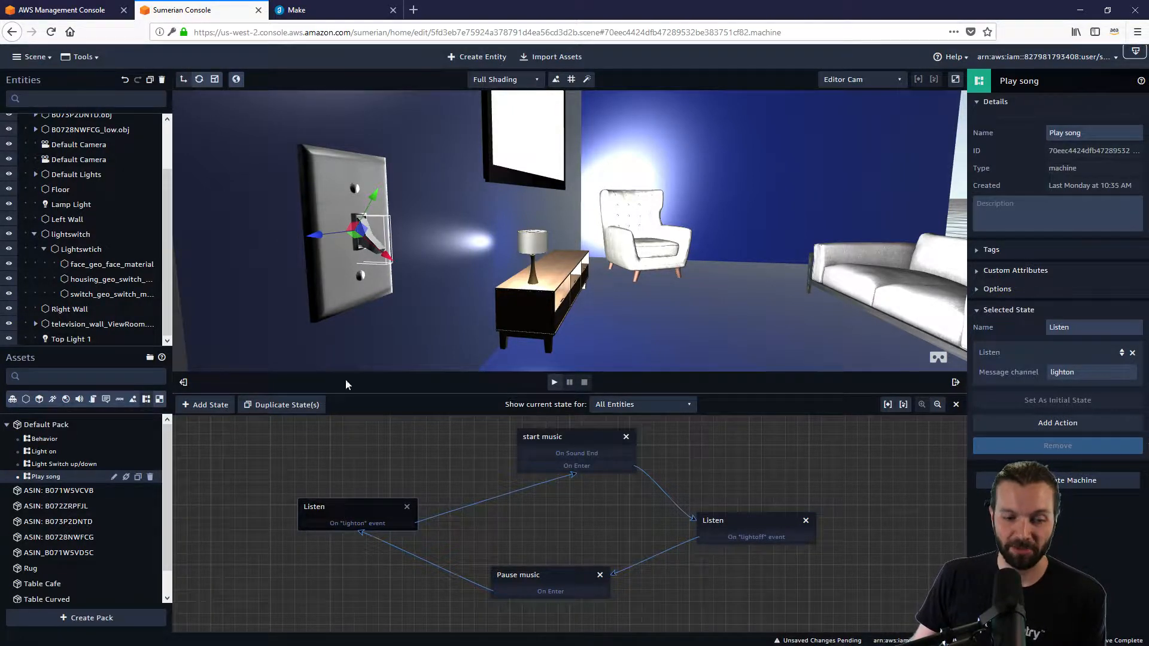
pyautogui.click(585, 437)
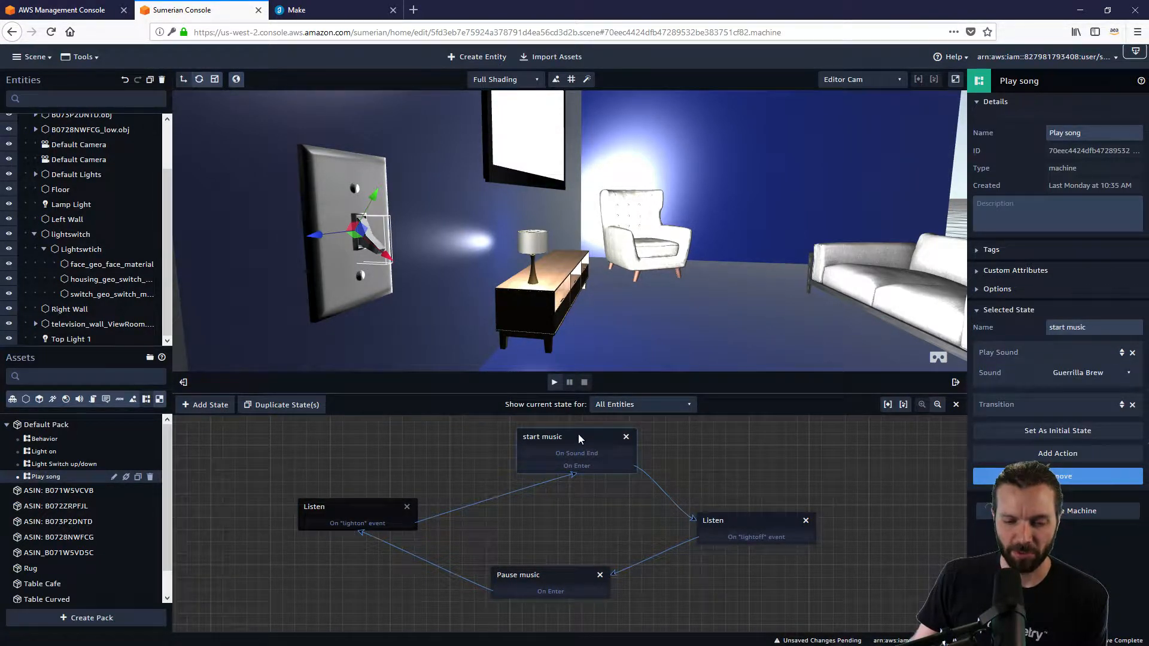
pyautogui.click(738, 520)
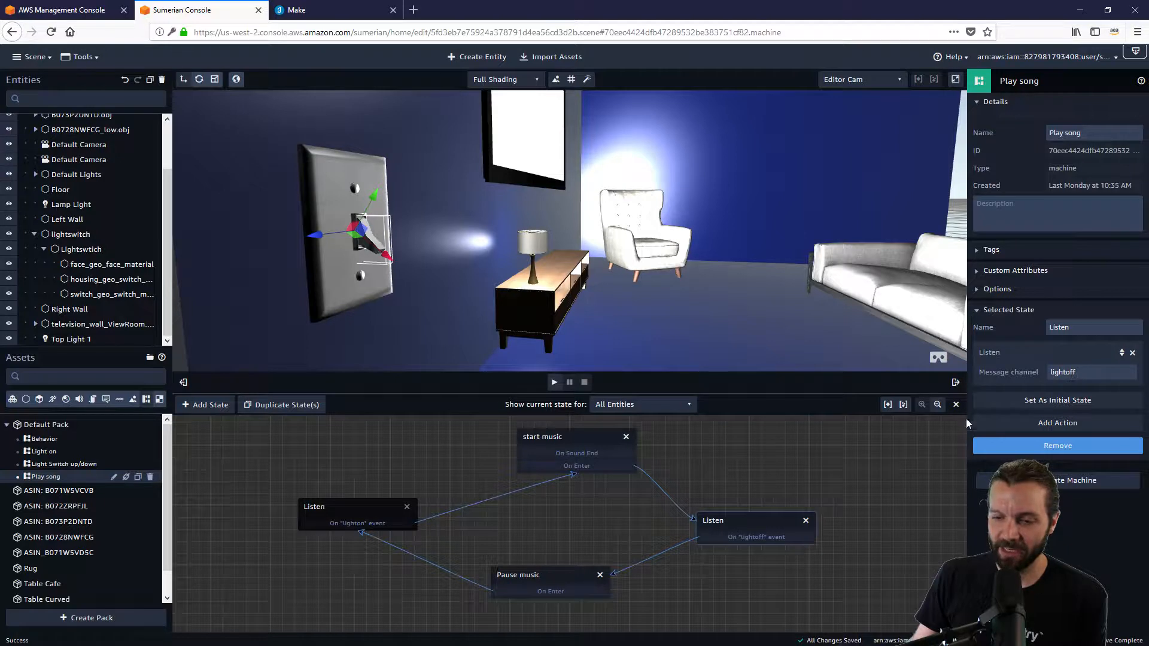
pyautogui.click(552, 579)
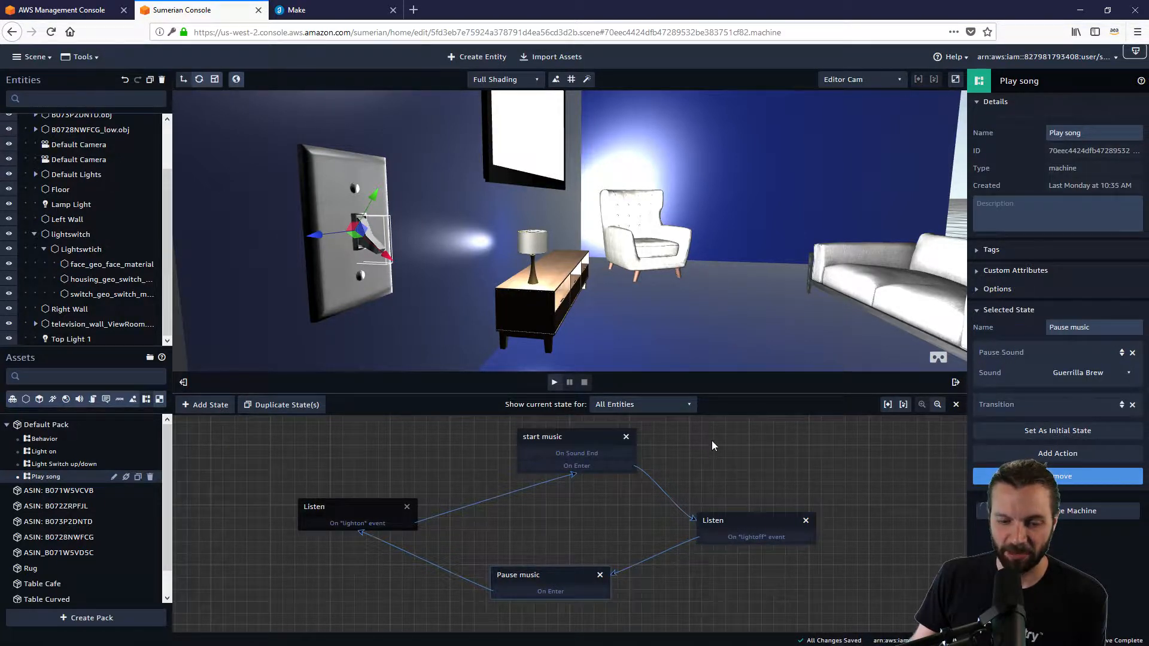
pyautogui.click(346, 509)
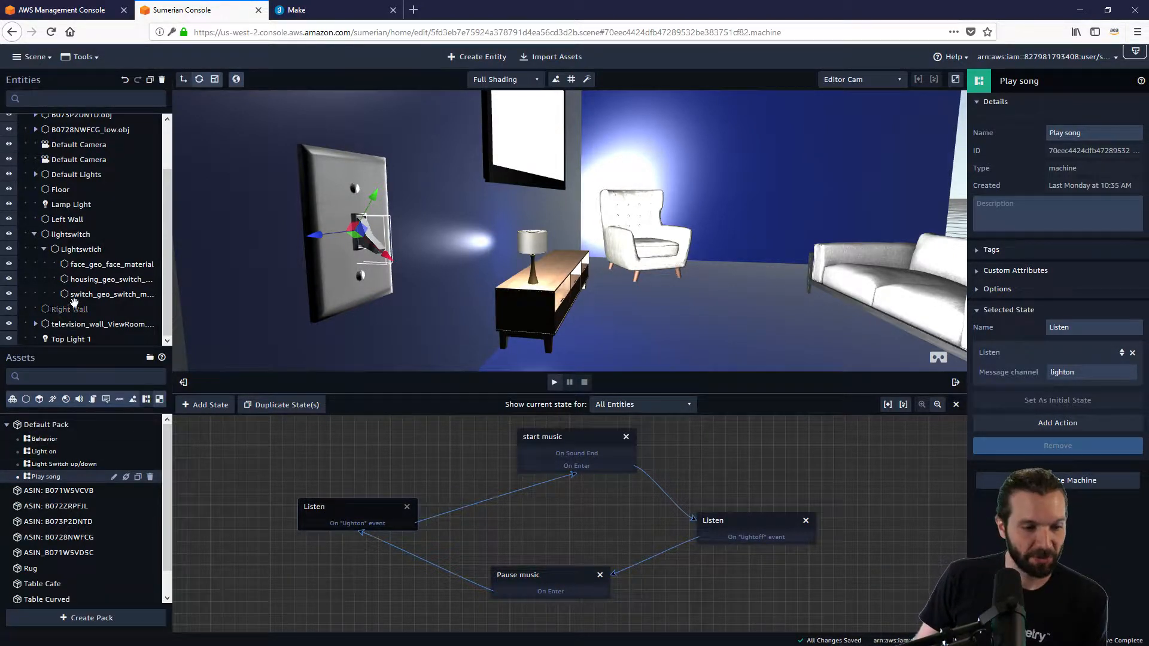
# Collapse the nested Lightswitch entity and give Top Light 1 a State machine component with a new behavior
pyautogui.click(44, 249)
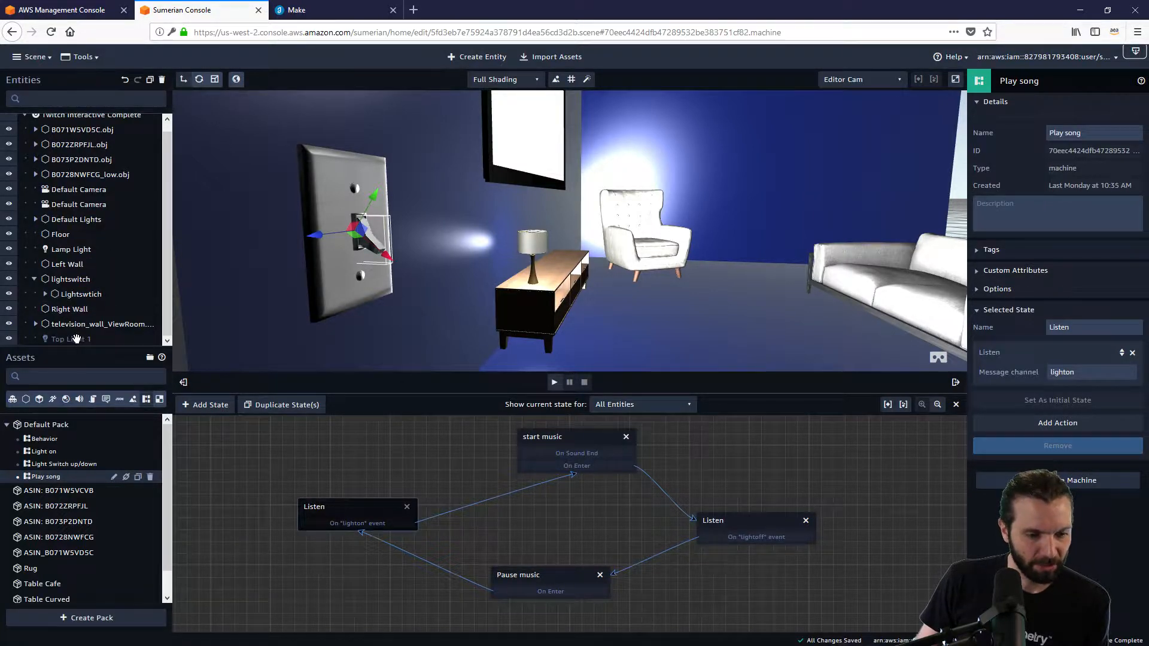
pyautogui.click(76, 339)
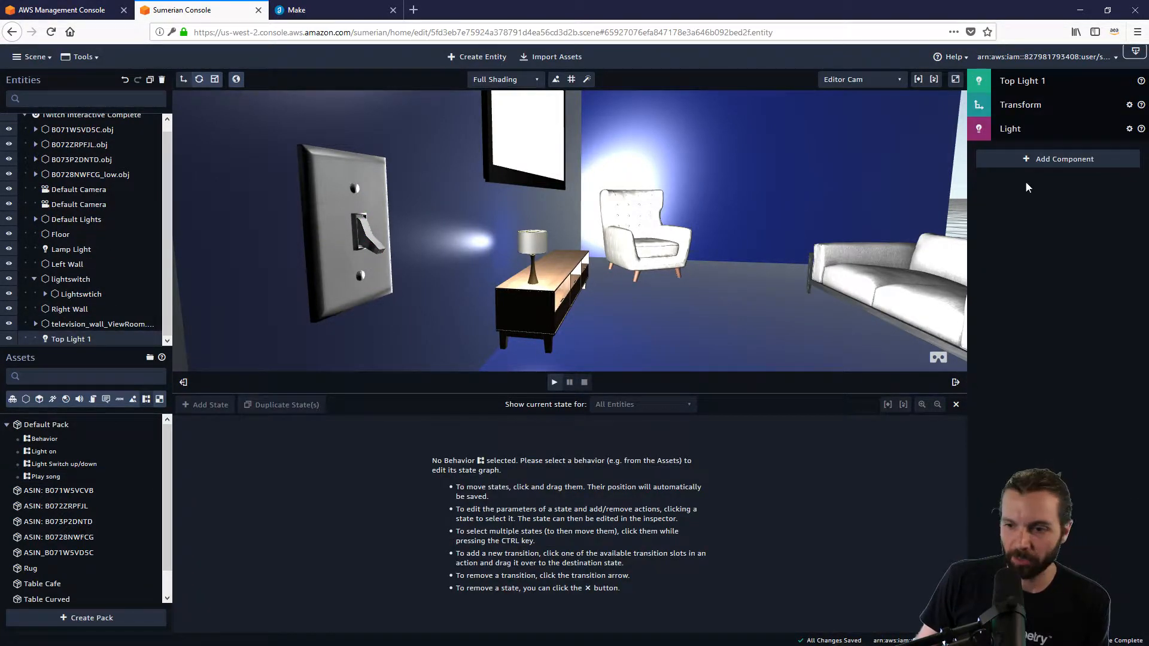
pyautogui.click(1035, 157)
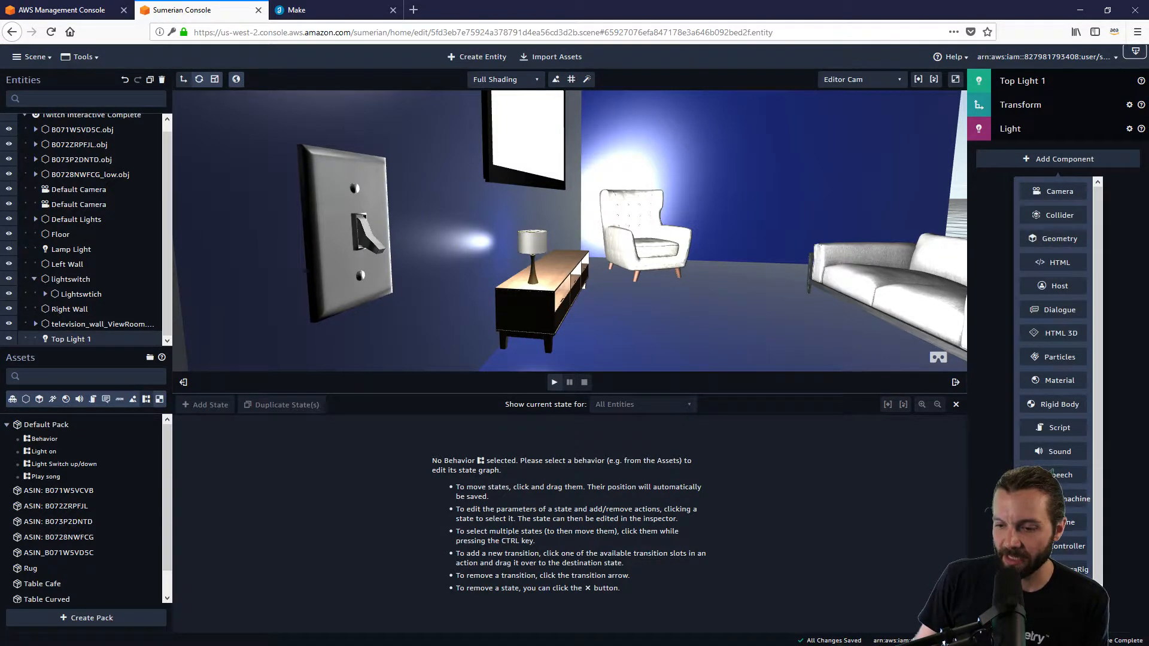
pyautogui.click(1059, 498)
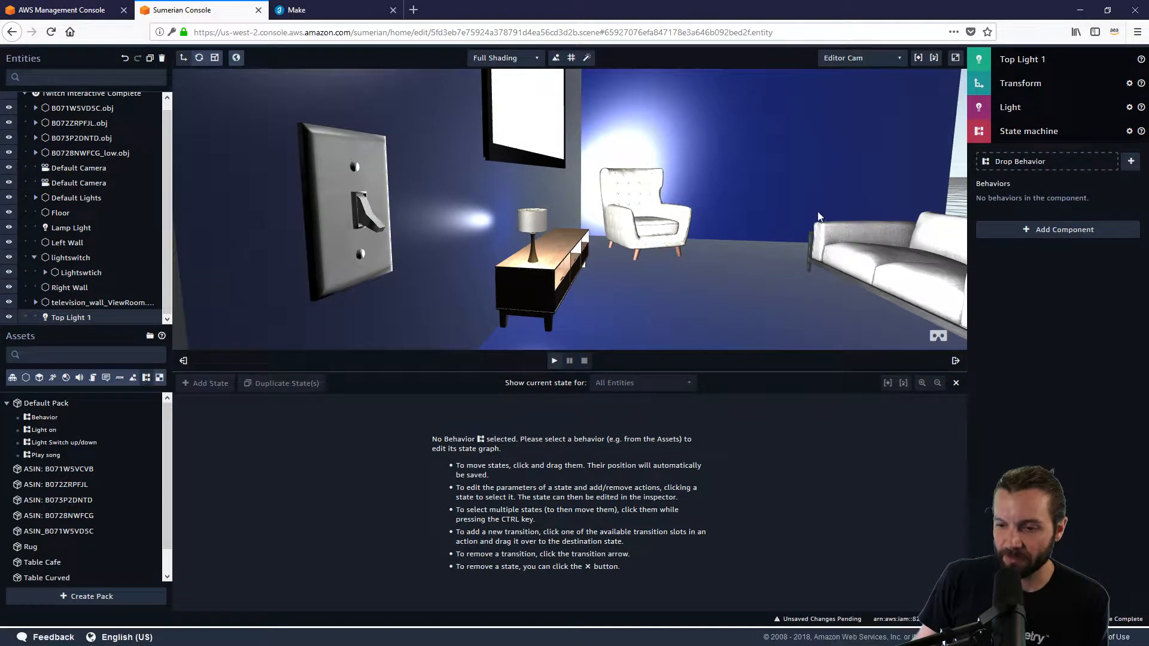
pyautogui.click(1132, 162)
# Move the new behavior's initial state toward the side of the graph and rename it "Light Off"
pyautogui.moveTo(562, 505); pyautogui.dragTo(304, 489)
pyautogui.moveTo(1103, 304); pyautogui.dragTo(1002, 306)
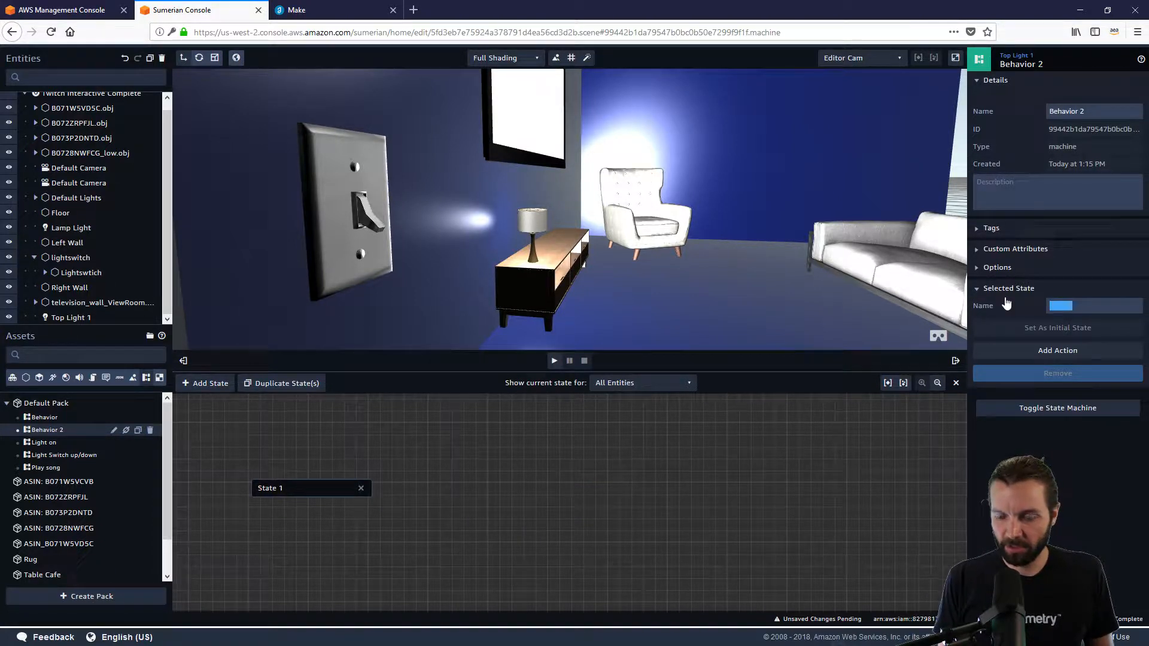
pyautogui.write('Light Off')
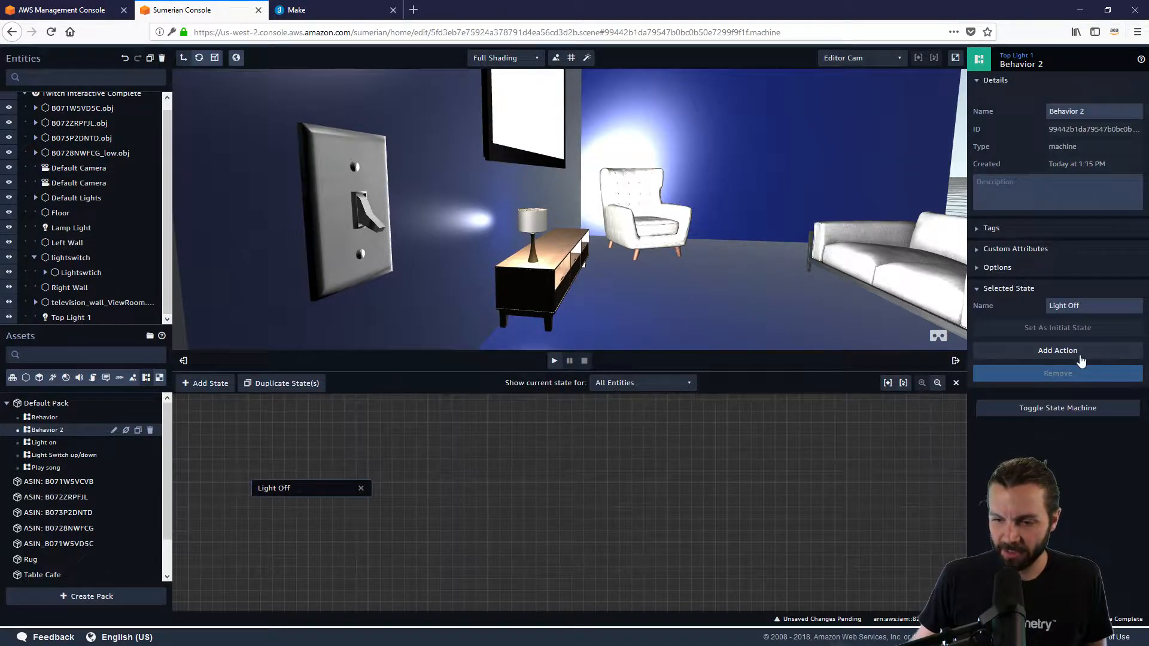
# Add a Set Light Properties action to the Light Off state
pyautogui.click(1088, 351)
pyautogui.write('set light')
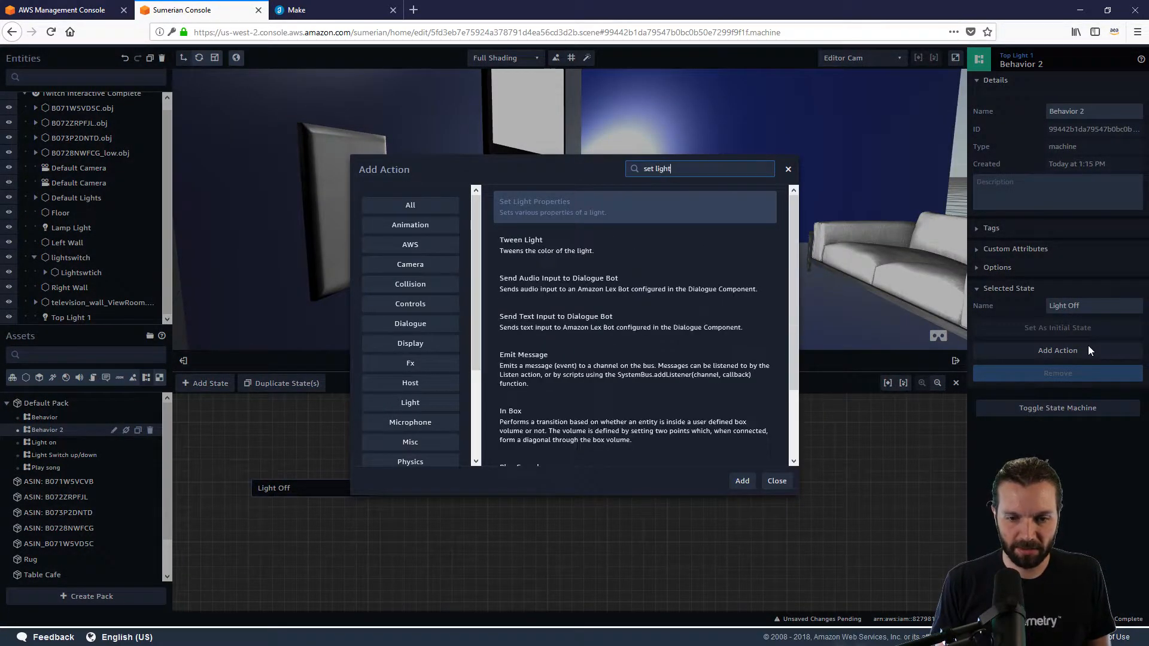
pyautogui.press('Return')
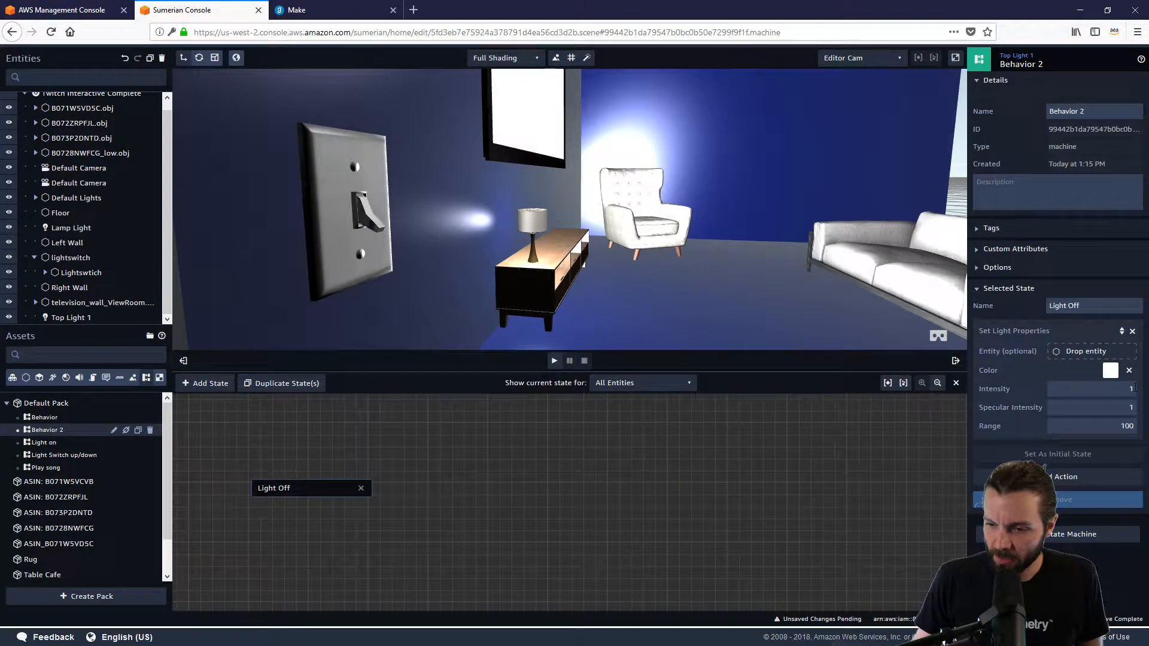
# Set both Intensity and Specular Intensity to 0 in the Light Off state's action and shift the state slightly inward in the graph
pyautogui.moveTo(1134, 388); pyautogui.dragTo(1117, 388)
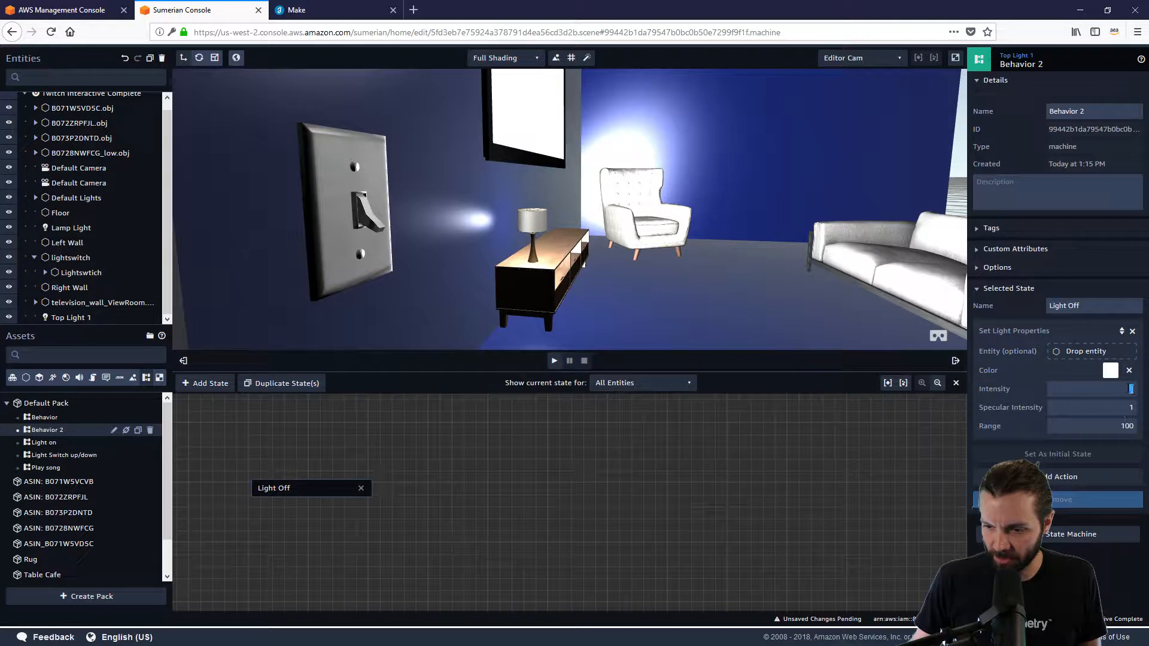
pyautogui.write('0.91')
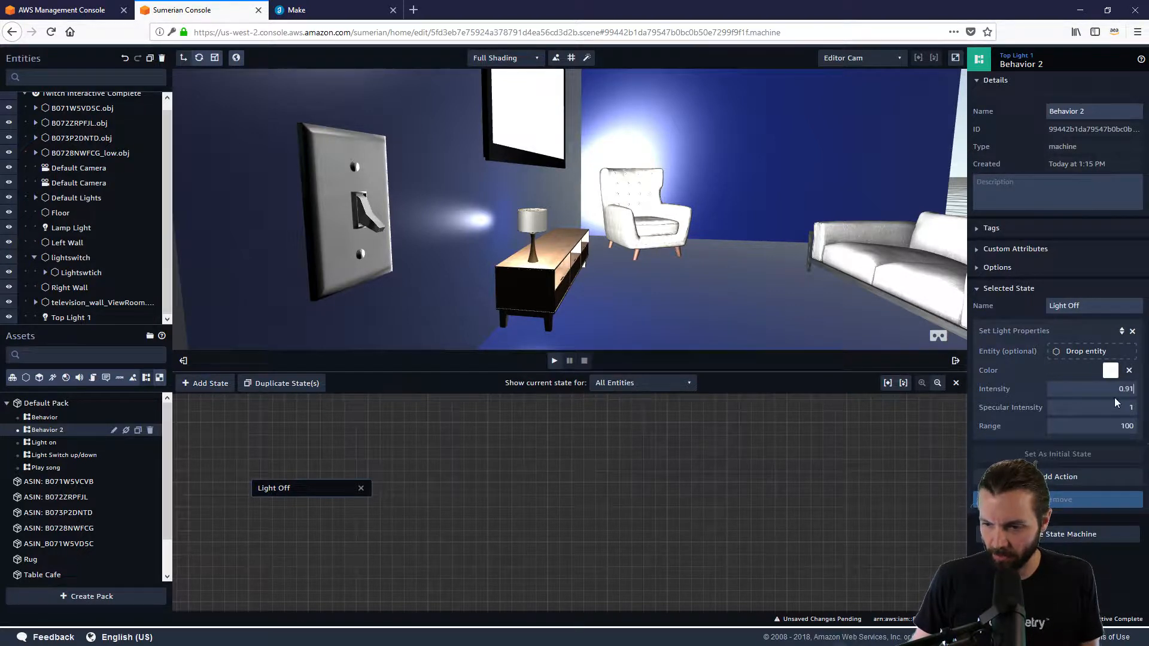
pyautogui.moveTo(1115, 399); pyautogui.dragTo(1139, 395)
pyautogui.write('0')
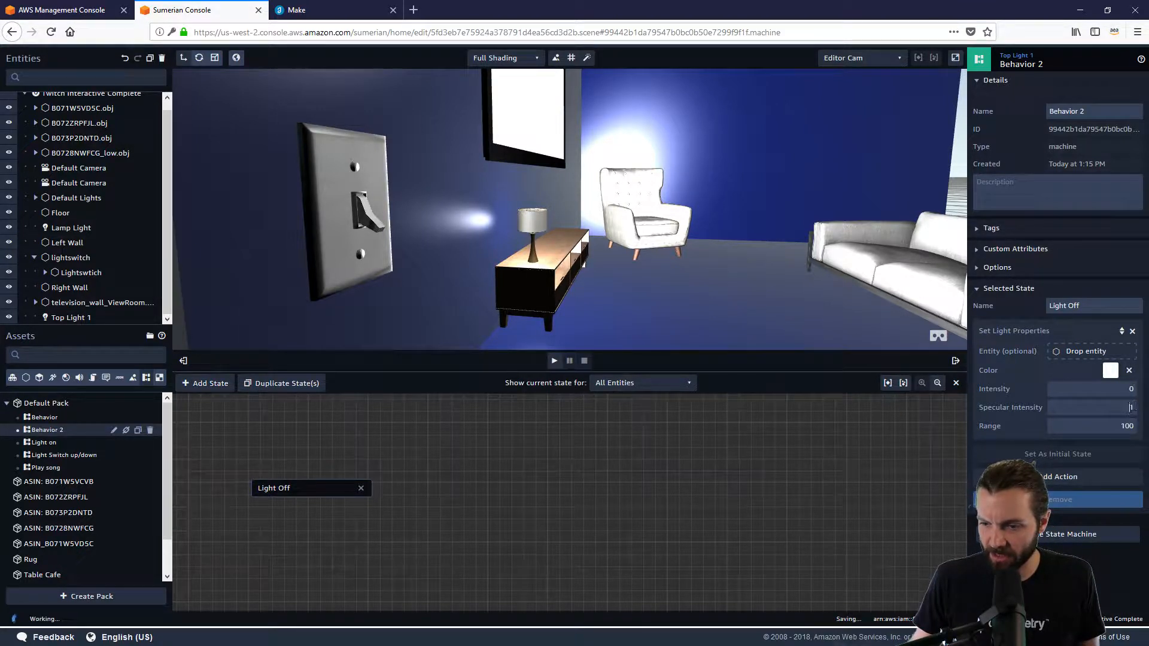
pyautogui.moveTo(1129, 409); pyautogui.dragTo(1140, 404)
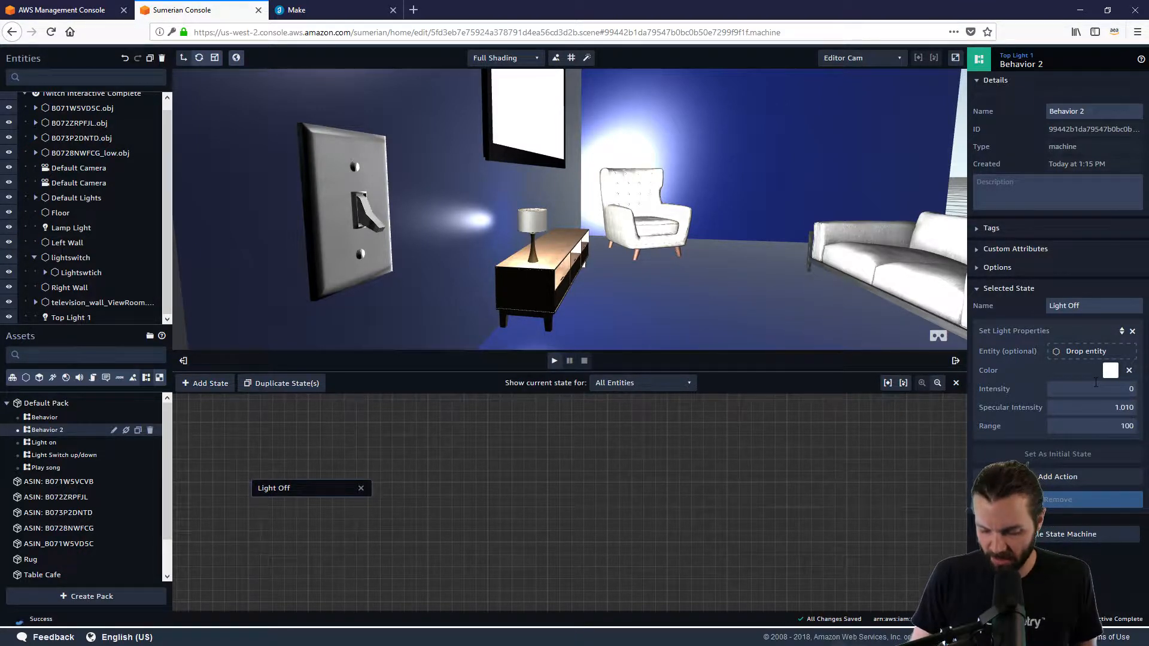
pyautogui.press('BackSpace')
pyautogui.press('BackSpace')
pyautogui.press('BackSpace')
pyautogui.press('BackSpace')
pyautogui.write('0')
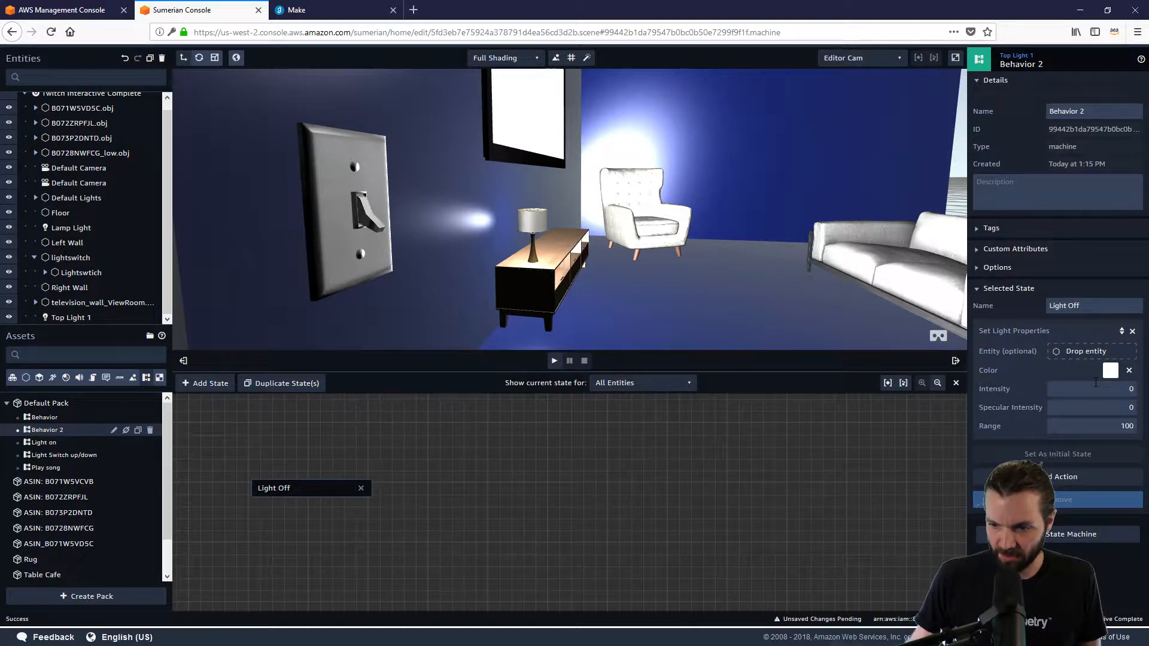
pyautogui.click(813, 458)
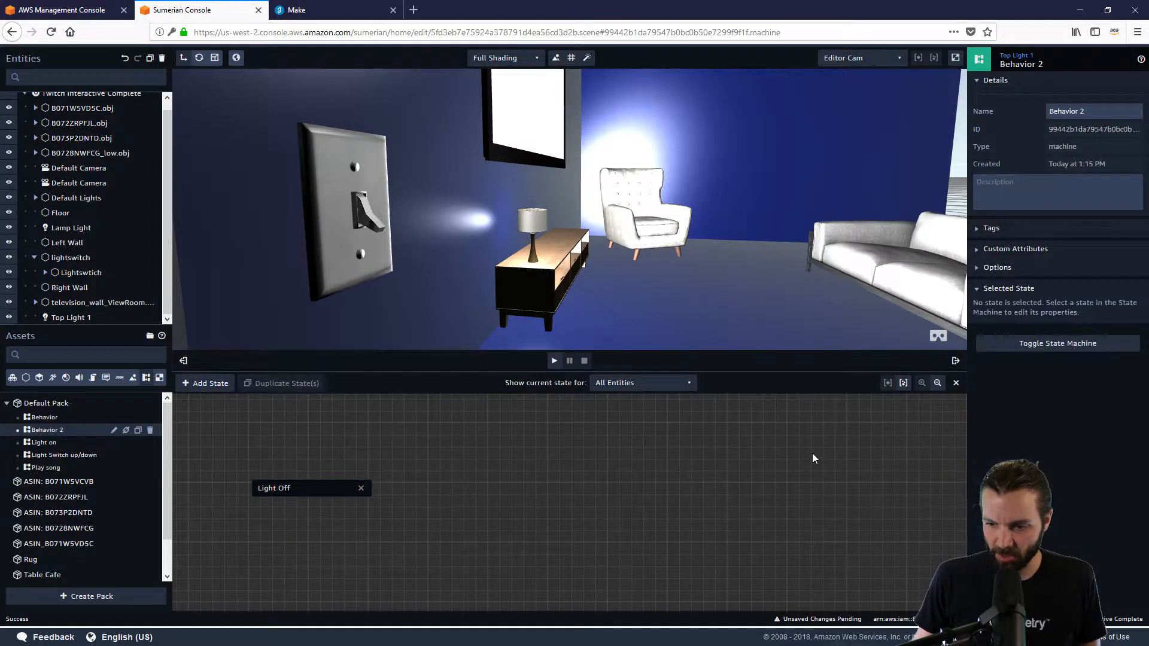
pyautogui.click(279, 489)
pyautogui.moveTo(328, 489); pyautogui.dragTo(380, 488)
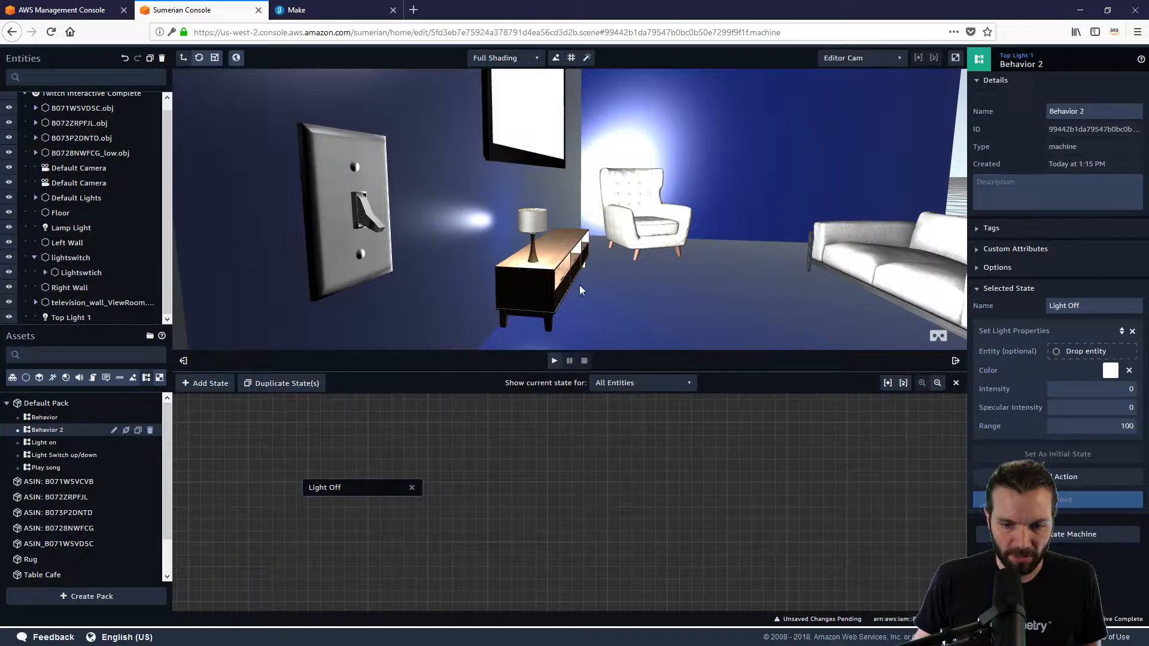
# Focus on Top Light 1 in the room and toggle its visibility off and on to check its effect
pyautogui.moveTo(643, 196); pyautogui.dragTo(657, 225, button='right')
pyautogui.scroll(-5, 572, 231)
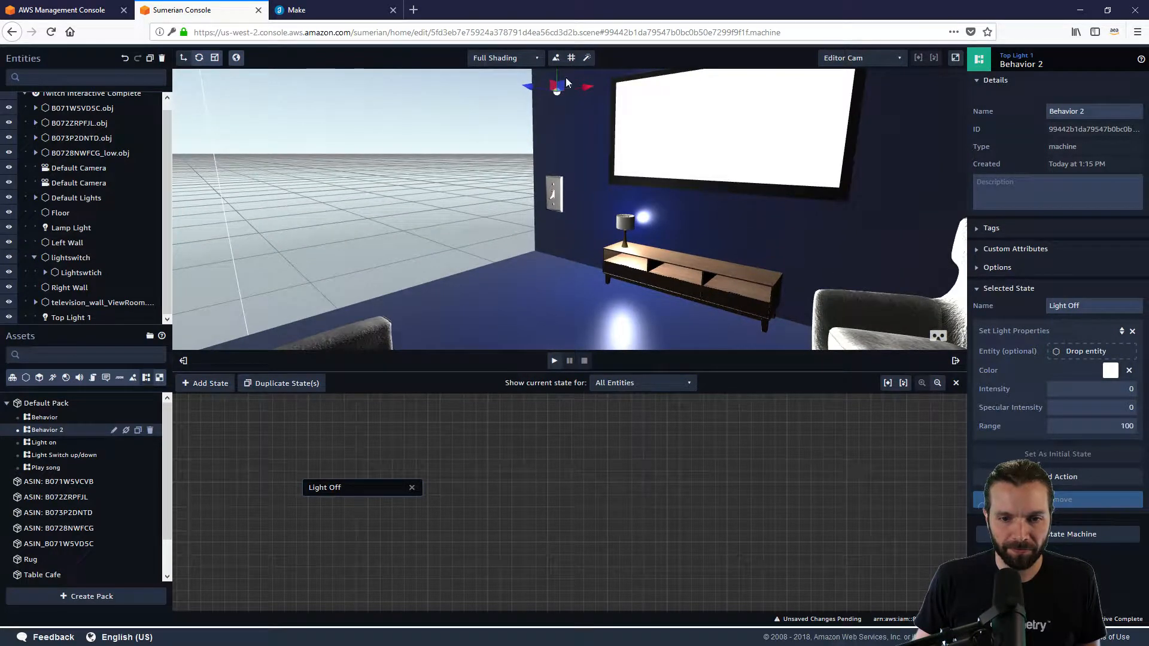
pyautogui.doubleClick(67, 318)
pyautogui.moveTo(543, 268); pyautogui.dragTo(745, 290)
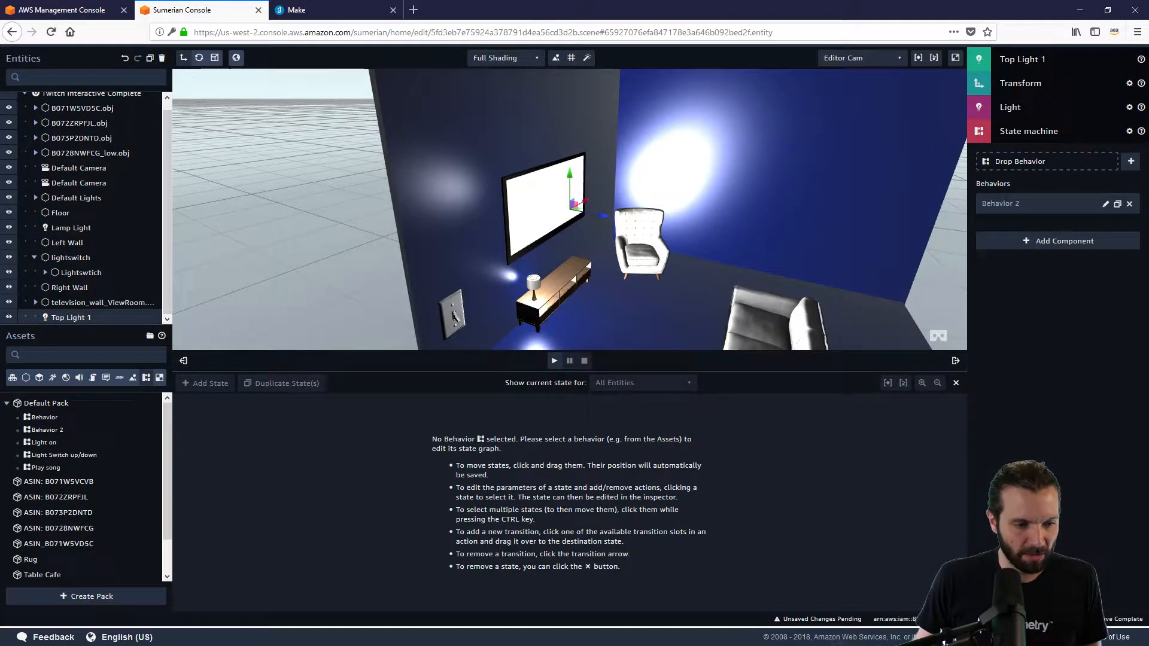
pyautogui.click(9, 318)
pyautogui.click(9, 318)
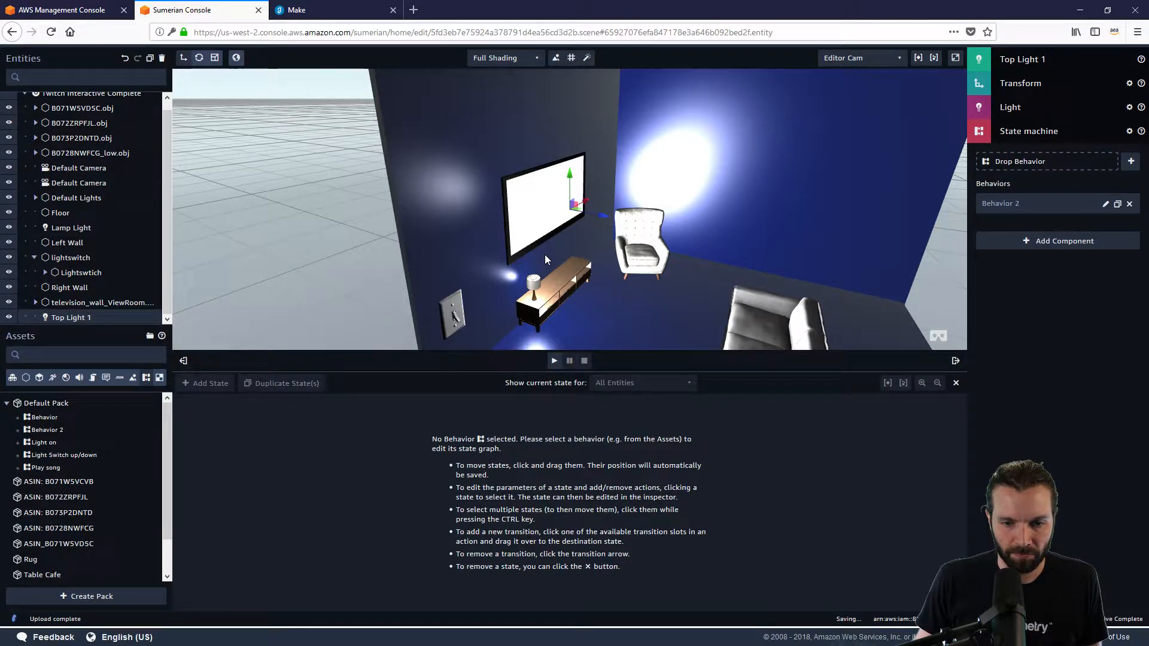
# Play and stop the scene to test the Light Off state, and reopen the state graph of Behavior 2
pyautogui.press('space')
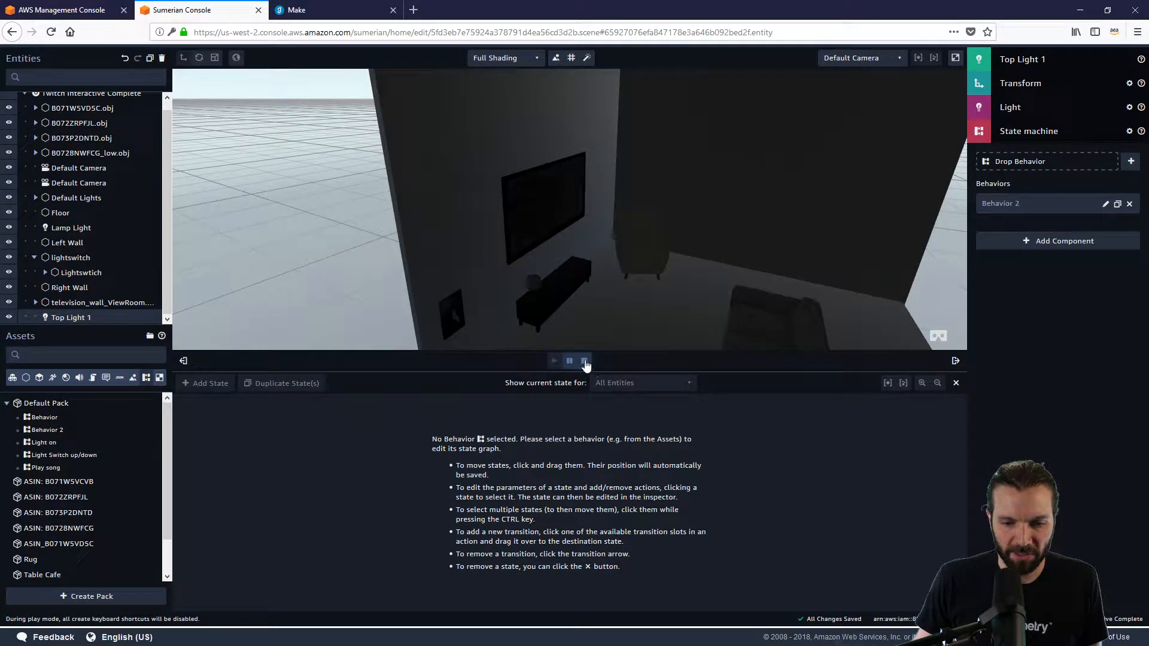
pyautogui.click(584, 361)
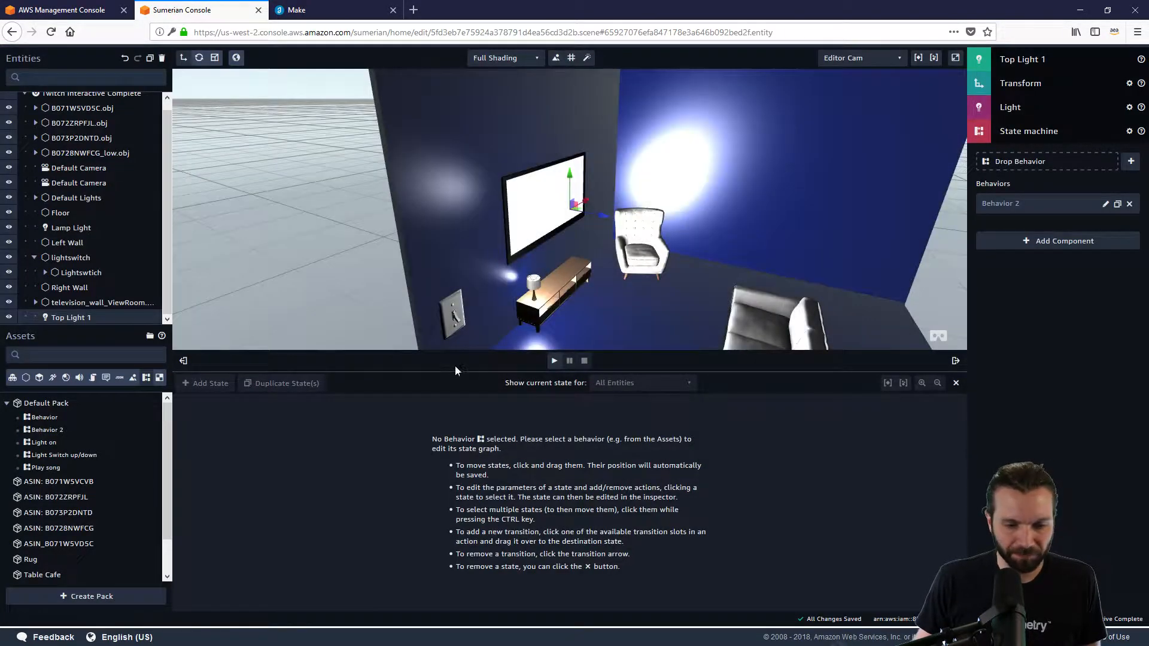
pyautogui.click(45, 430)
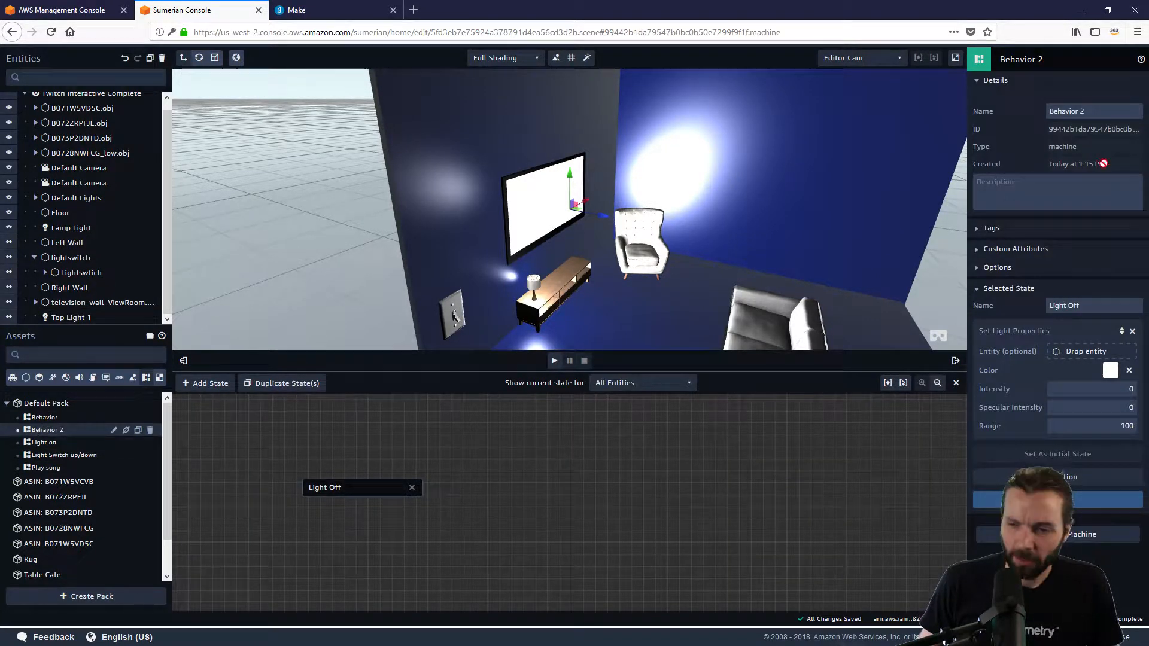
# Rename the behavior to Top Light 1 Flashing
pyautogui.click(1071, 111)
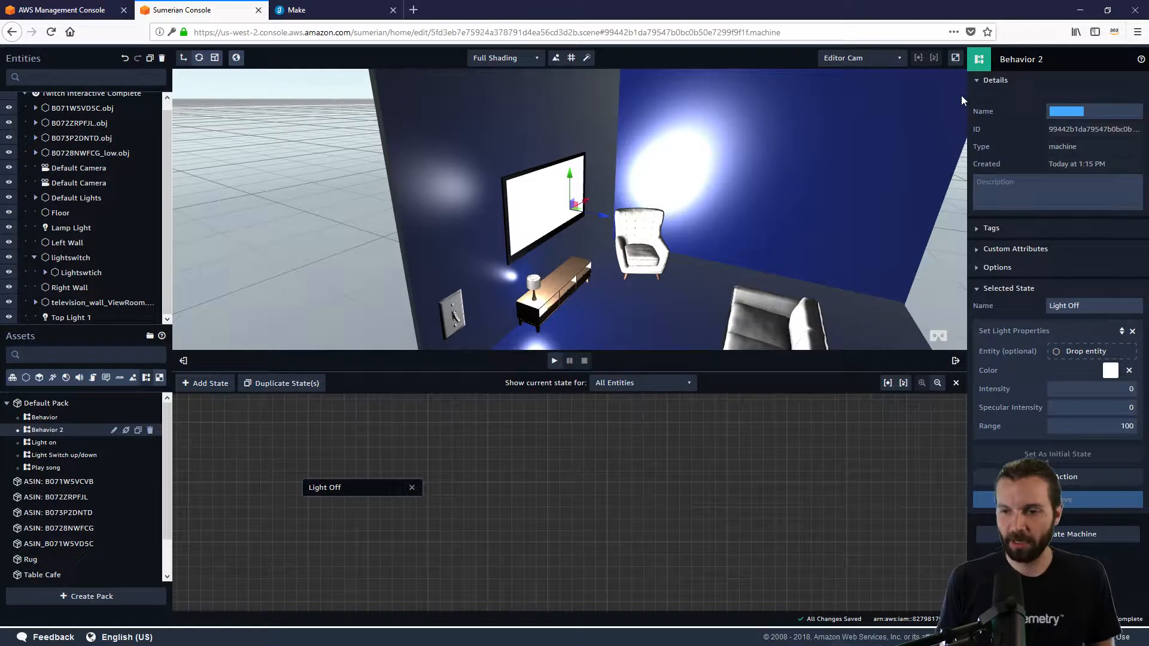
pyautogui.write('Top')
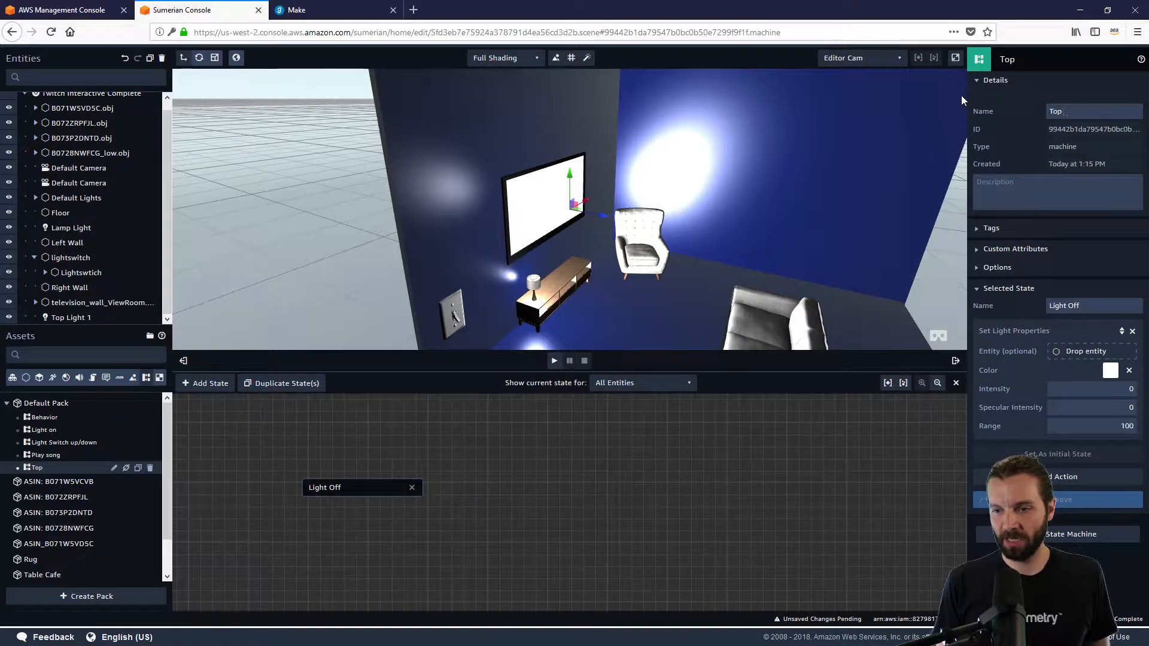
pyautogui.write(' Light 1 F')
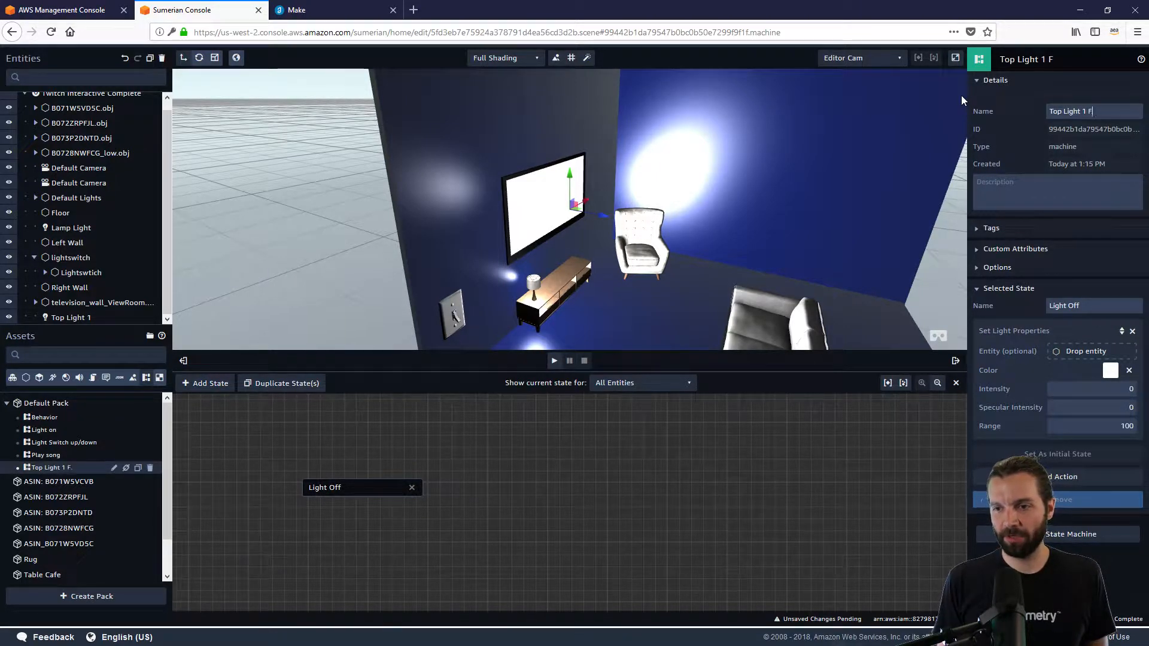
pyautogui.write('lashing')
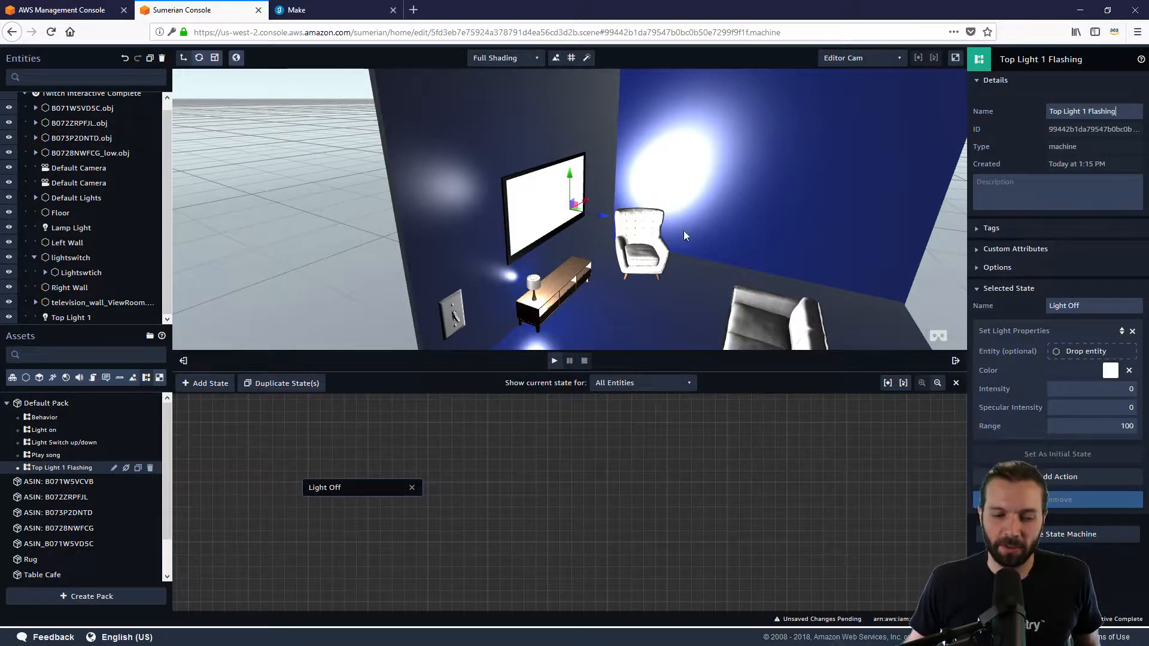
# Add a Transition action to the Light Off state and reposition the state in the graph
pyautogui.moveTo(344, 486); pyautogui.dragTo(249, 487)
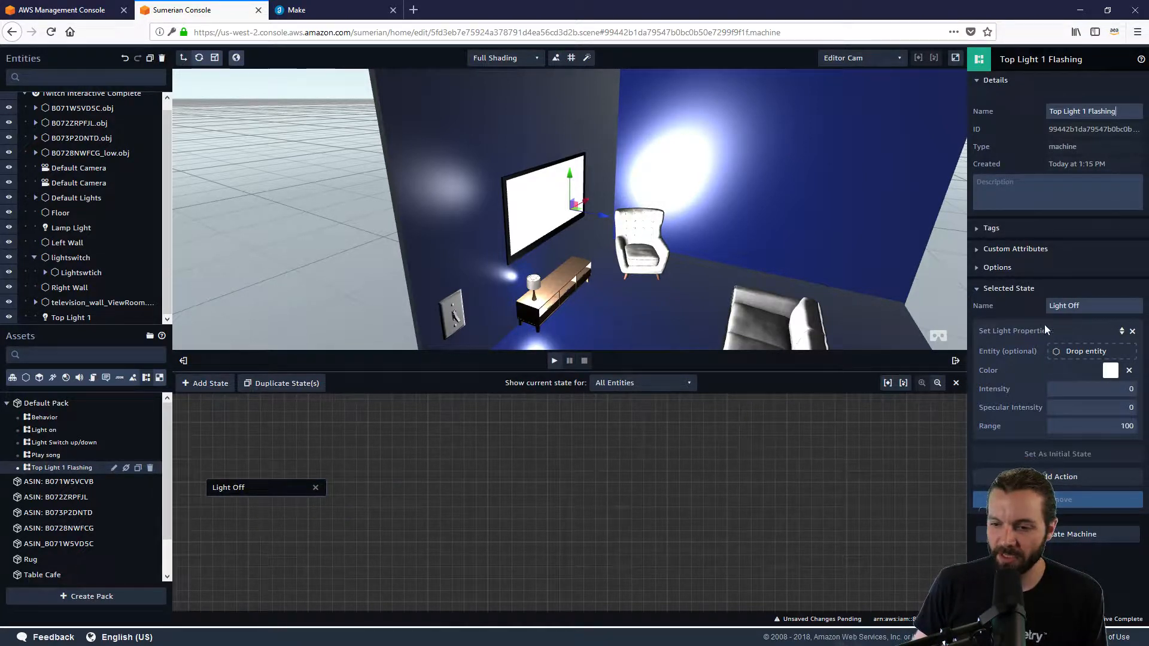
pyautogui.click(1056, 482)
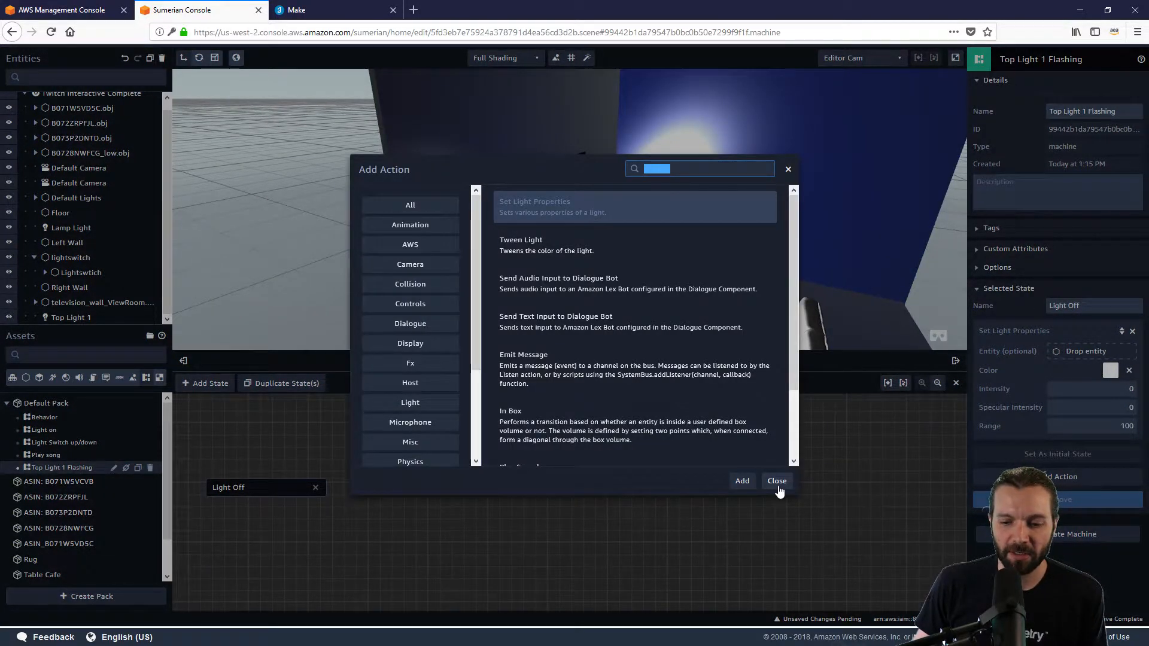
pyautogui.click(777, 481)
pyautogui.moveTo(268, 497); pyautogui.dragTo(251, 482)
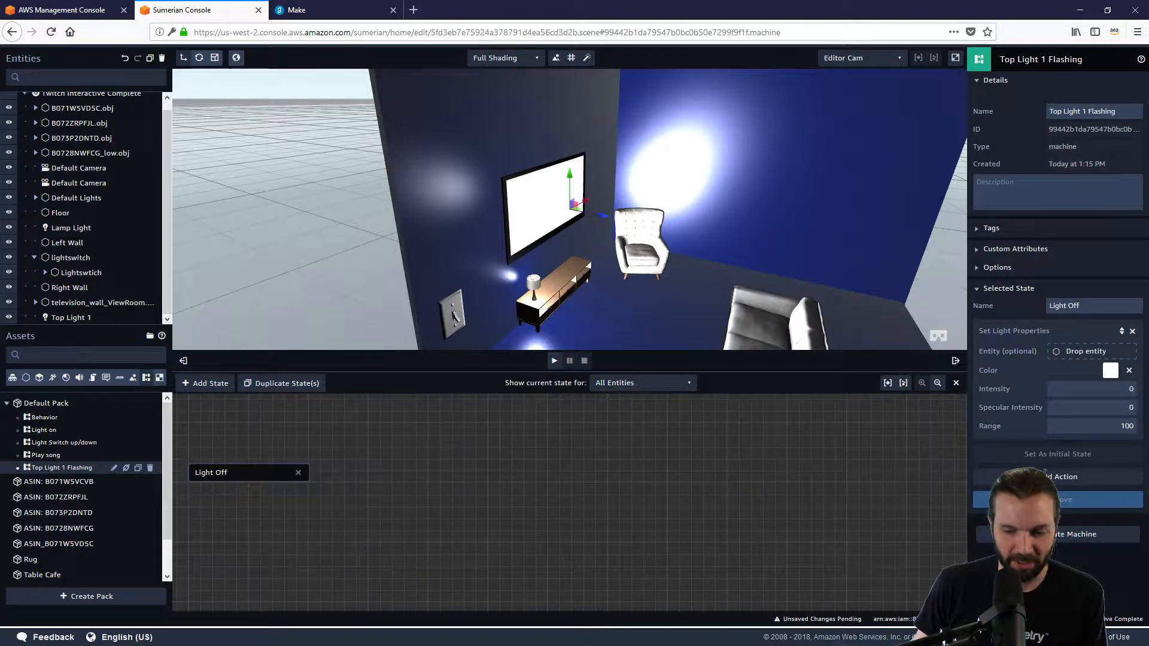
pyautogui.click(1075, 476)
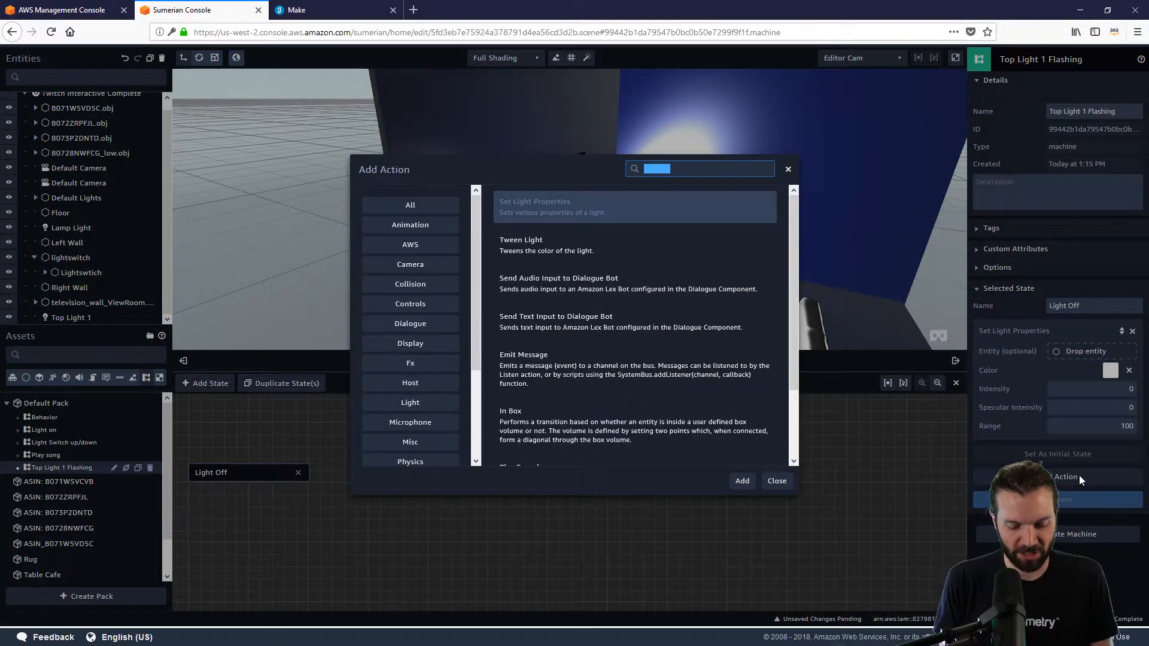
pyautogui.write('tra')
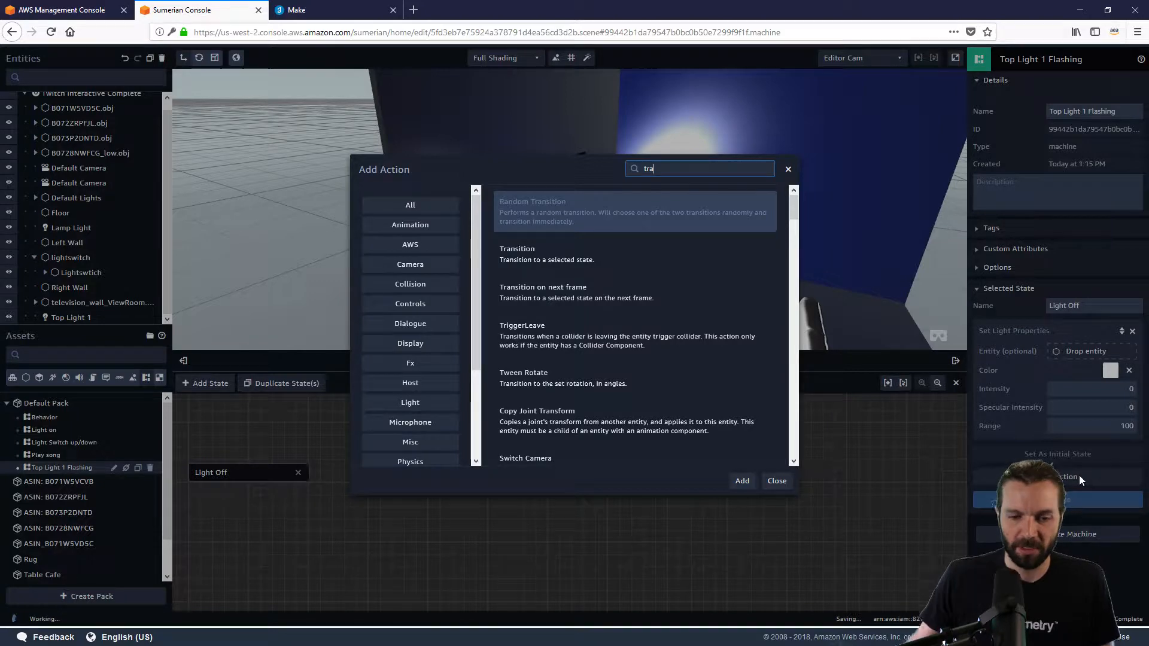
pyautogui.click(658, 262)
pyautogui.click(742, 481)
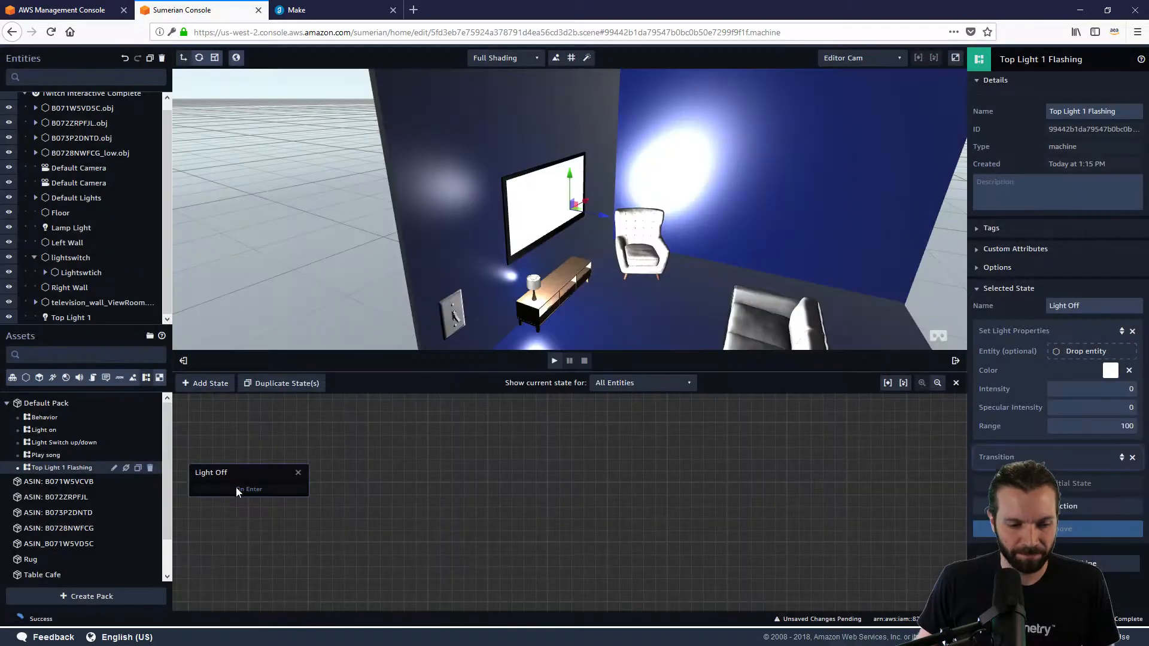
pyautogui.moveTo(245, 476); pyautogui.dragTo(285, 493)
# Create a new state above and beside Light Off and add a Listen action to it
pyautogui.click(210, 384)
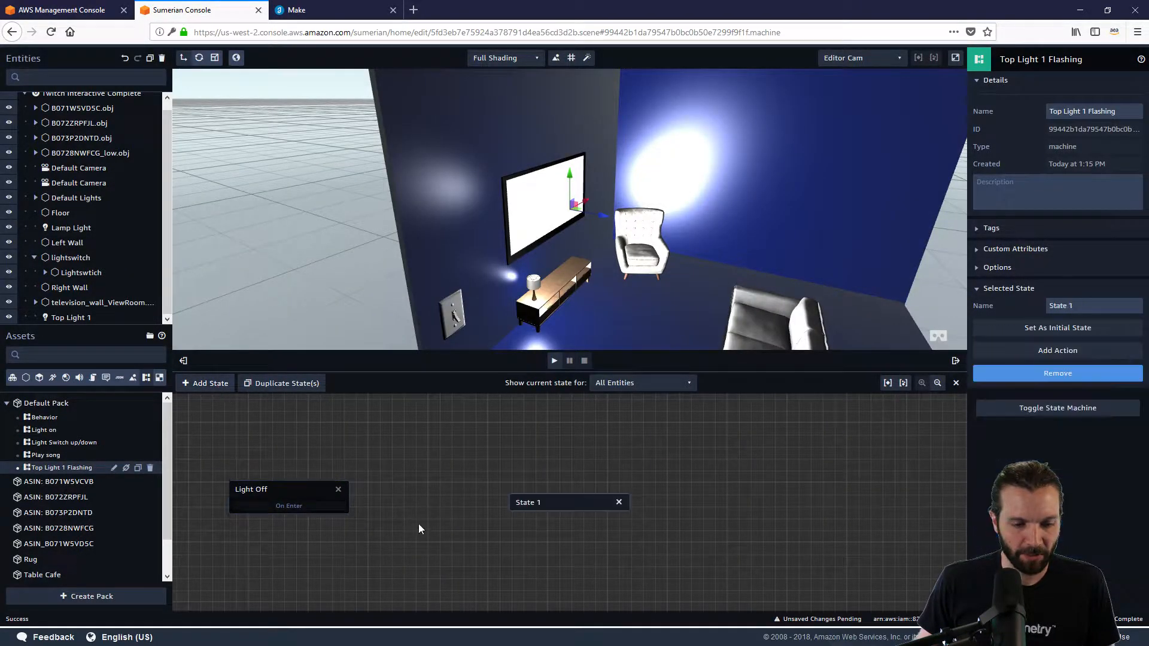
pyautogui.moveTo(524, 501); pyautogui.dragTo(393, 444)
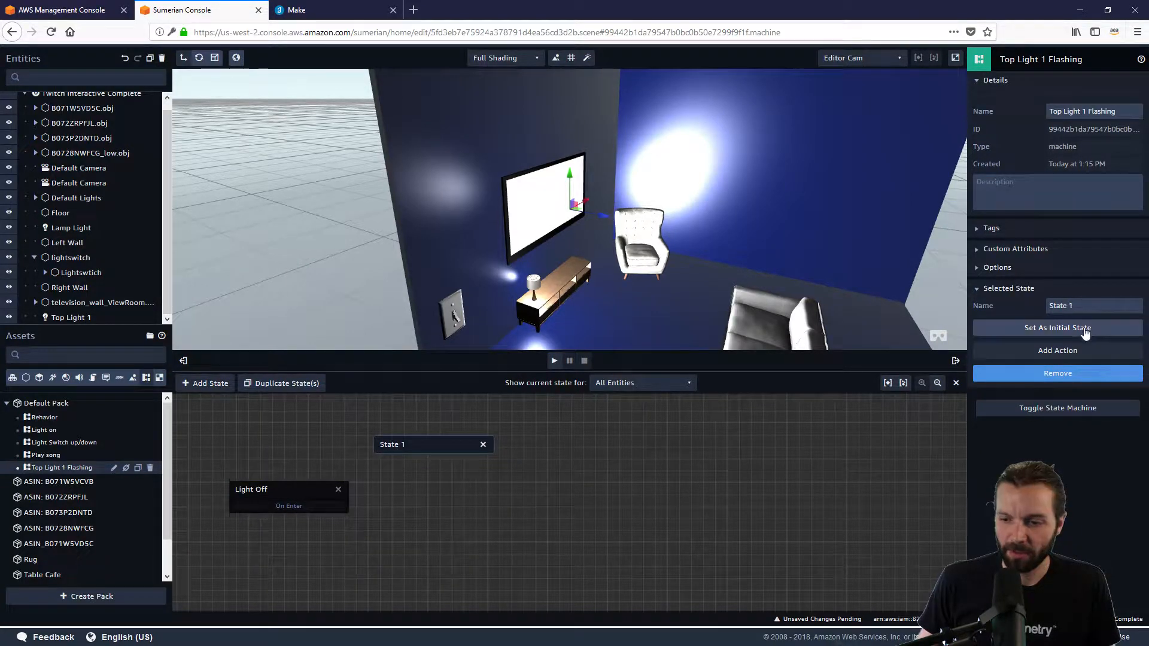
pyautogui.click(1088, 349)
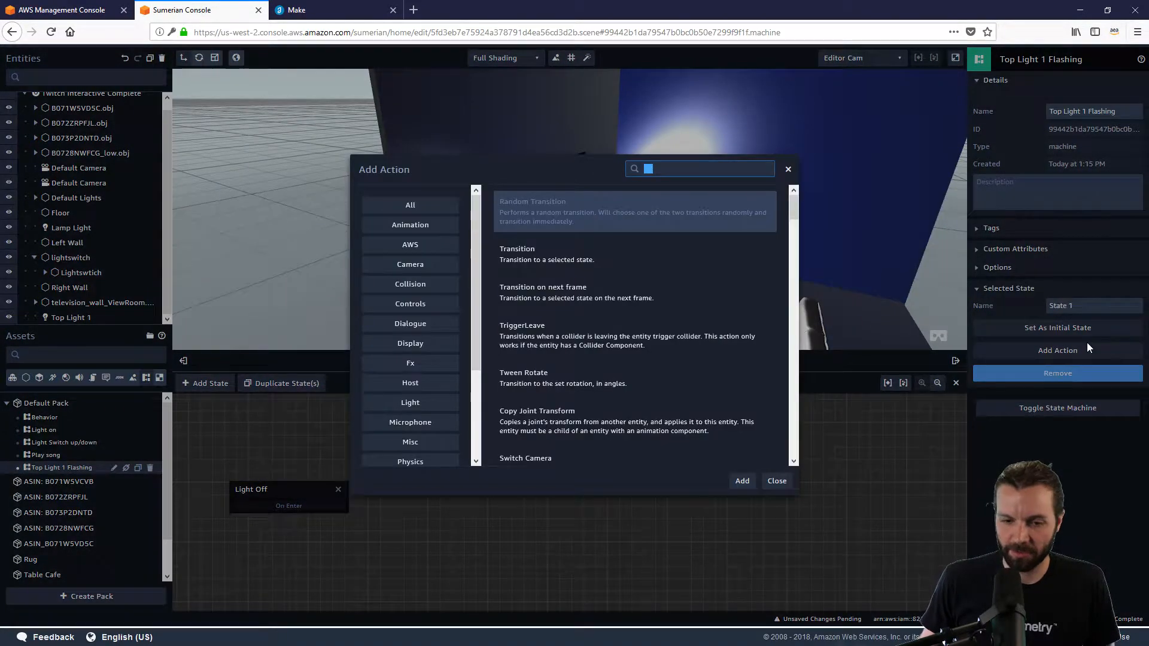
pyautogui.write('Listen')
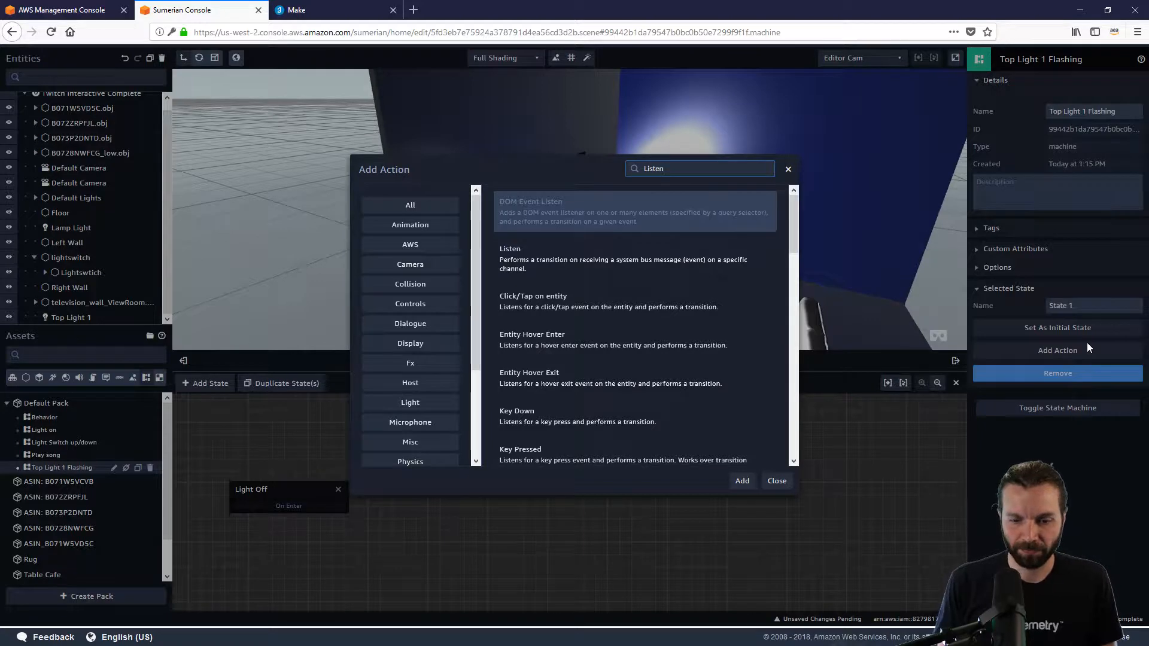
pyautogui.click(679, 264)
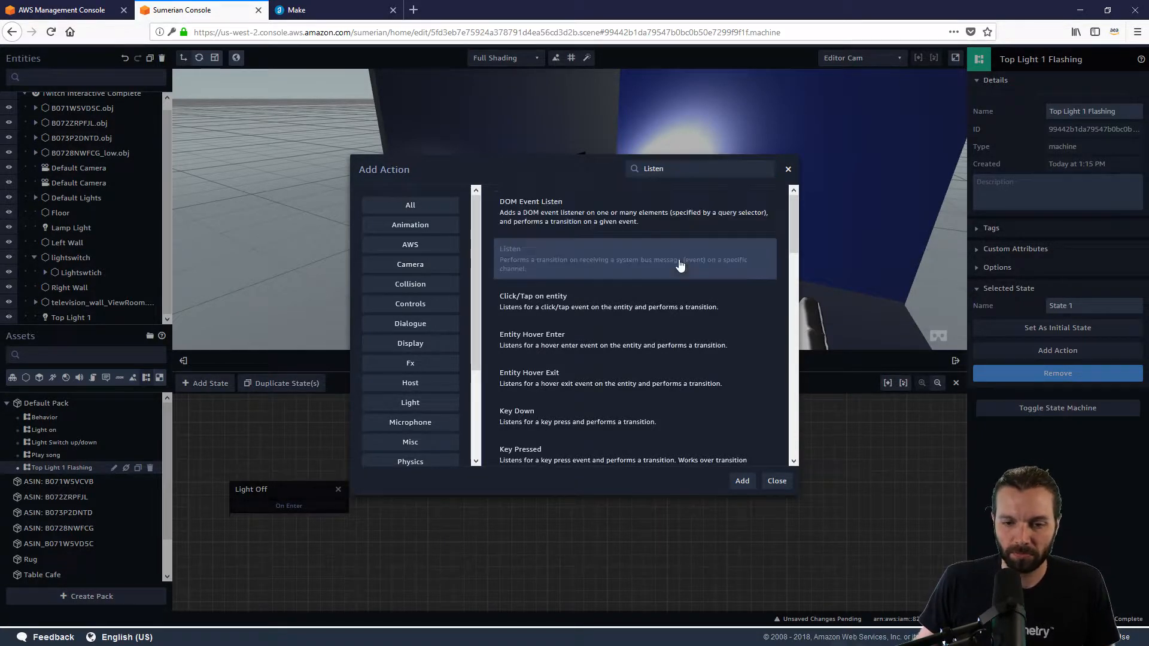
pyautogui.click(742, 481)
# Name the new state Listen and set its Listen action's message channel to lighton
pyautogui.click(1013, 304)
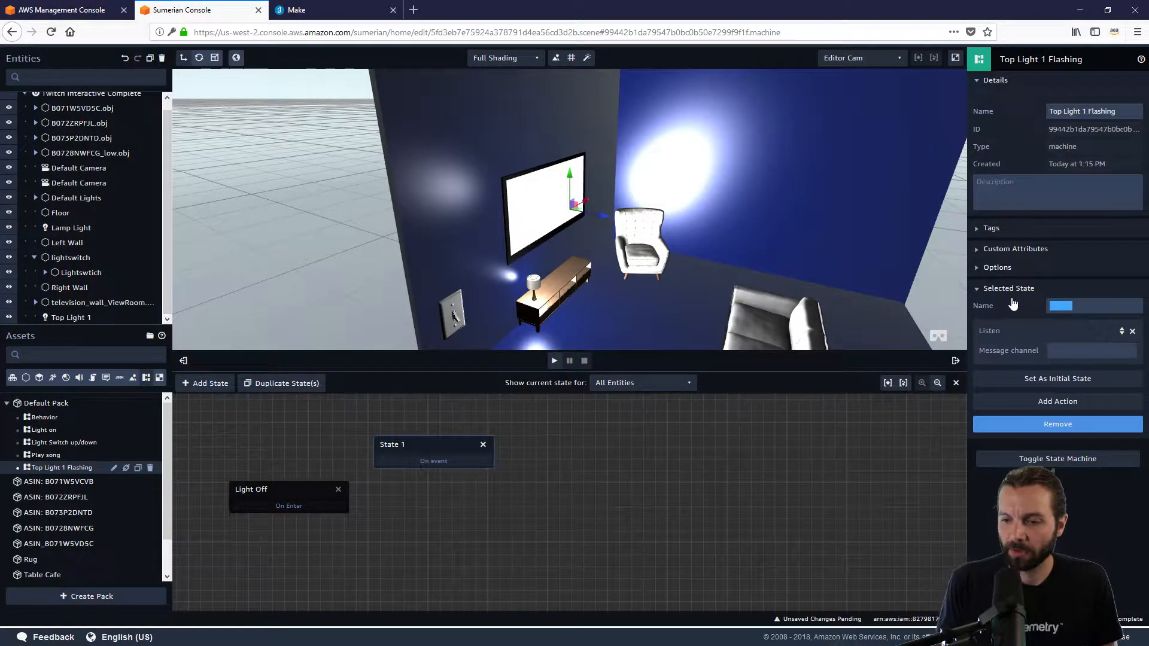
pyautogui.write('Listen')
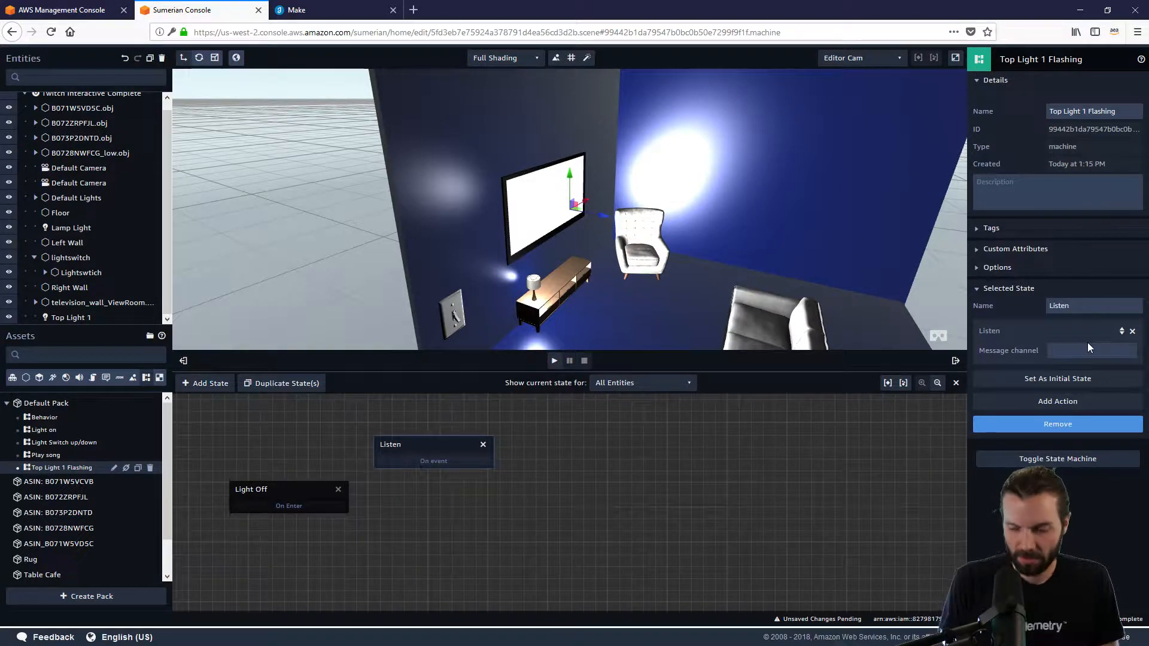
pyautogui.write('light')
pyautogui.press('BackSpace')
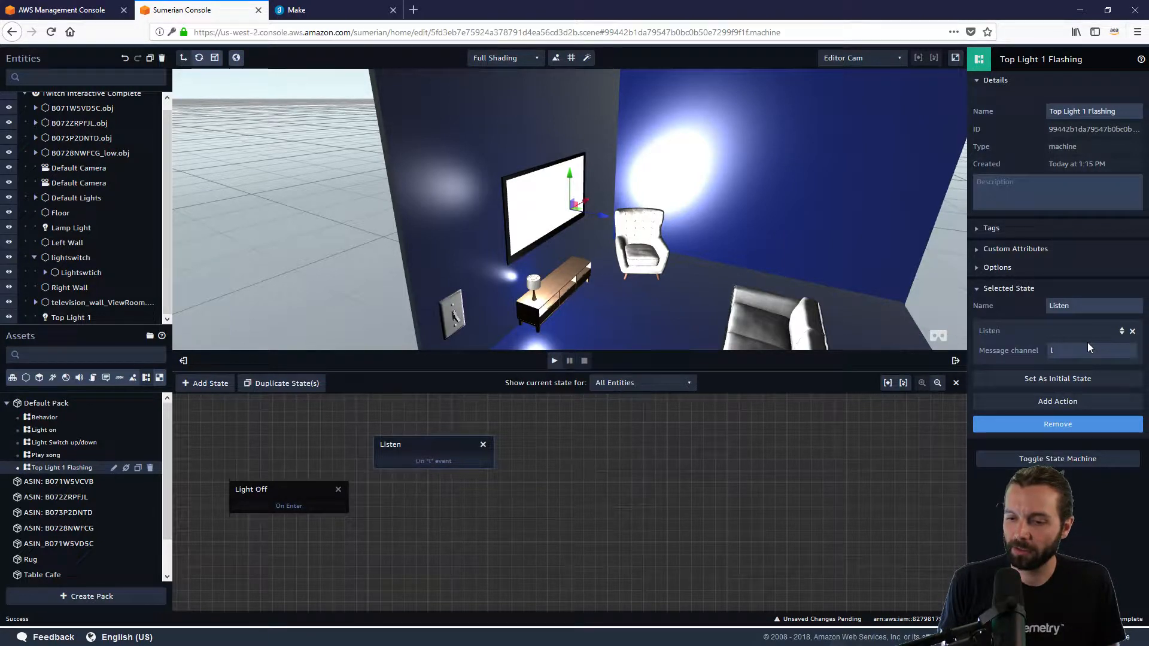
pyautogui.write('ton')
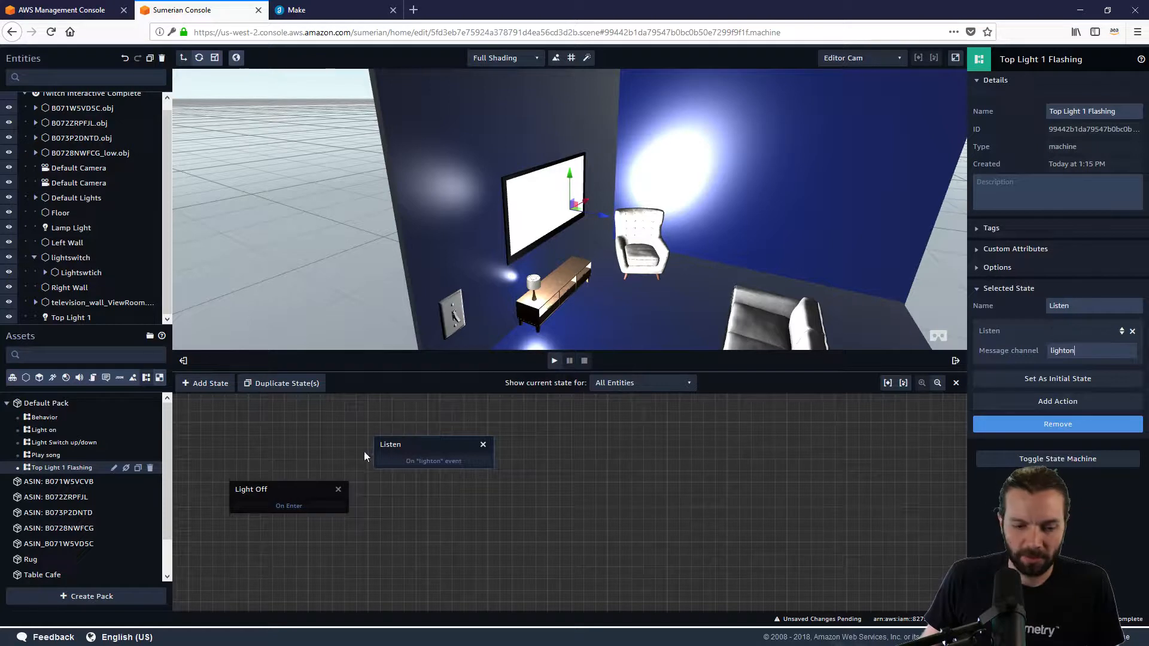
pyautogui.moveTo(308, 486); pyautogui.dragTo(295, 486)
pyautogui.click(206, 384)
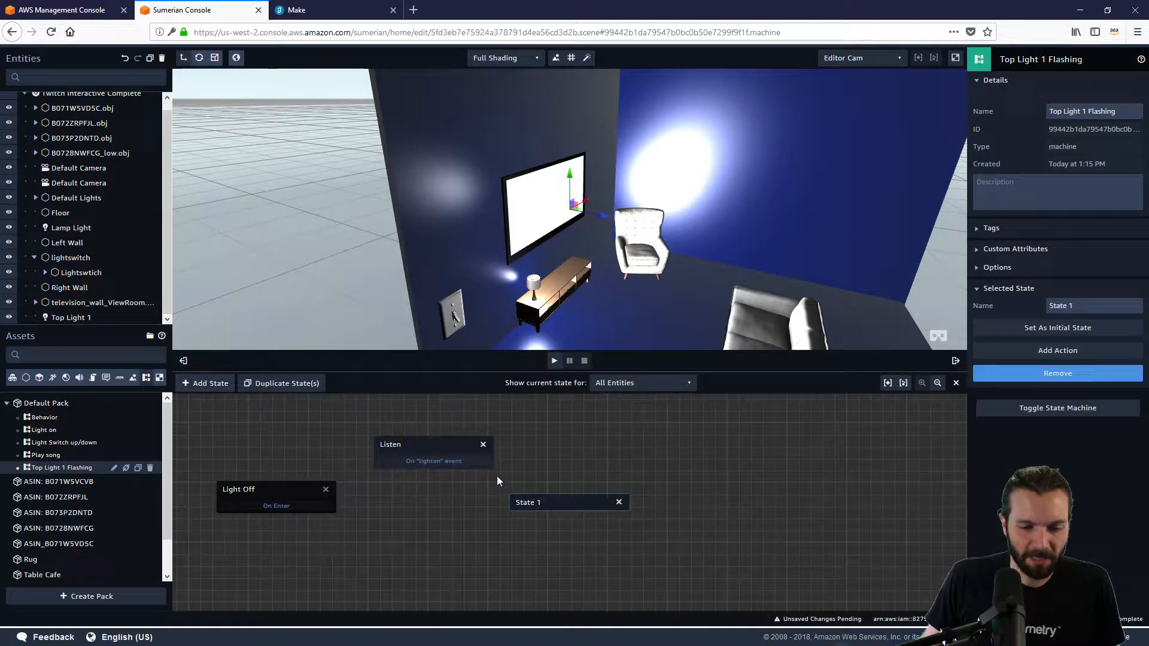
pyautogui.click(619, 504)
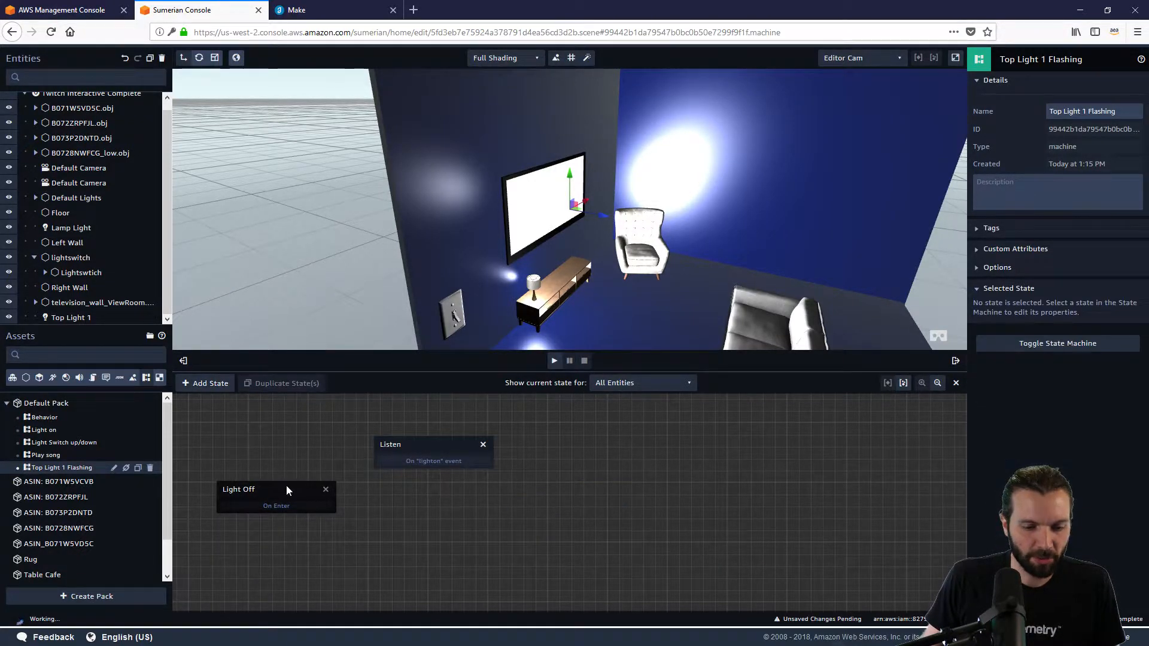
pyautogui.click(286, 486)
pyautogui.moveTo(276, 498); pyautogui.dragTo(362, 508)
pyautogui.click(388, 508)
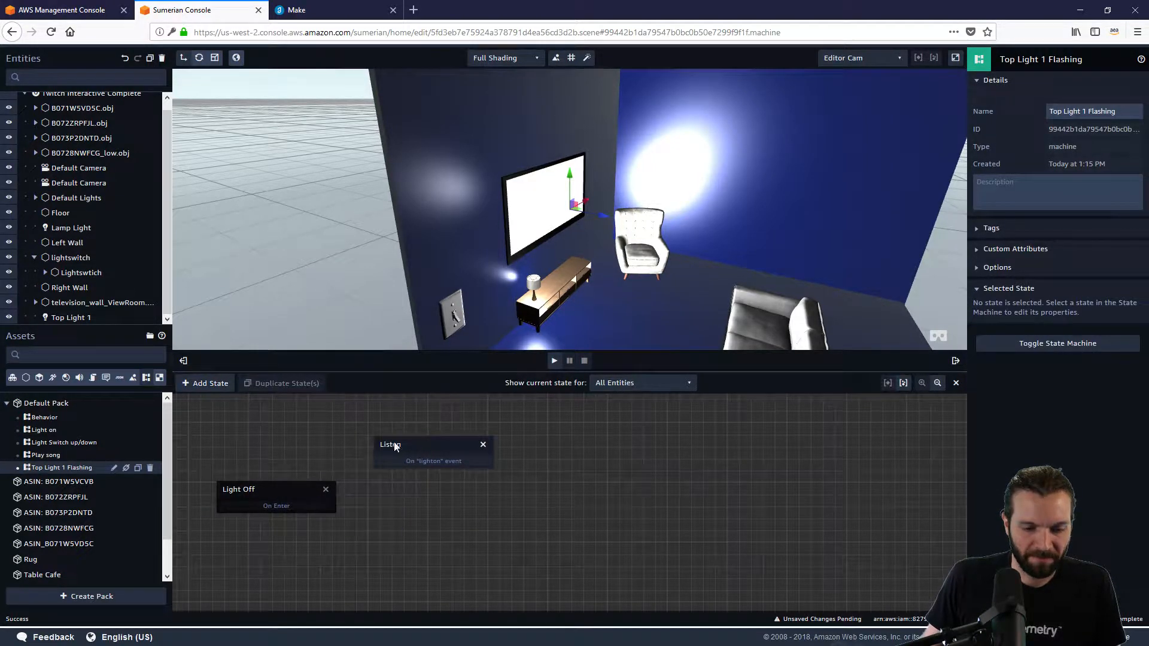
# Shift the Listen state slightly and assign Top Light 1 as the entity of the Light Off state's Set Light Properties action
pyautogui.moveTo(395, 446); pyautogui.dragTo(380, 439)
pyautogui.click(282, 484)
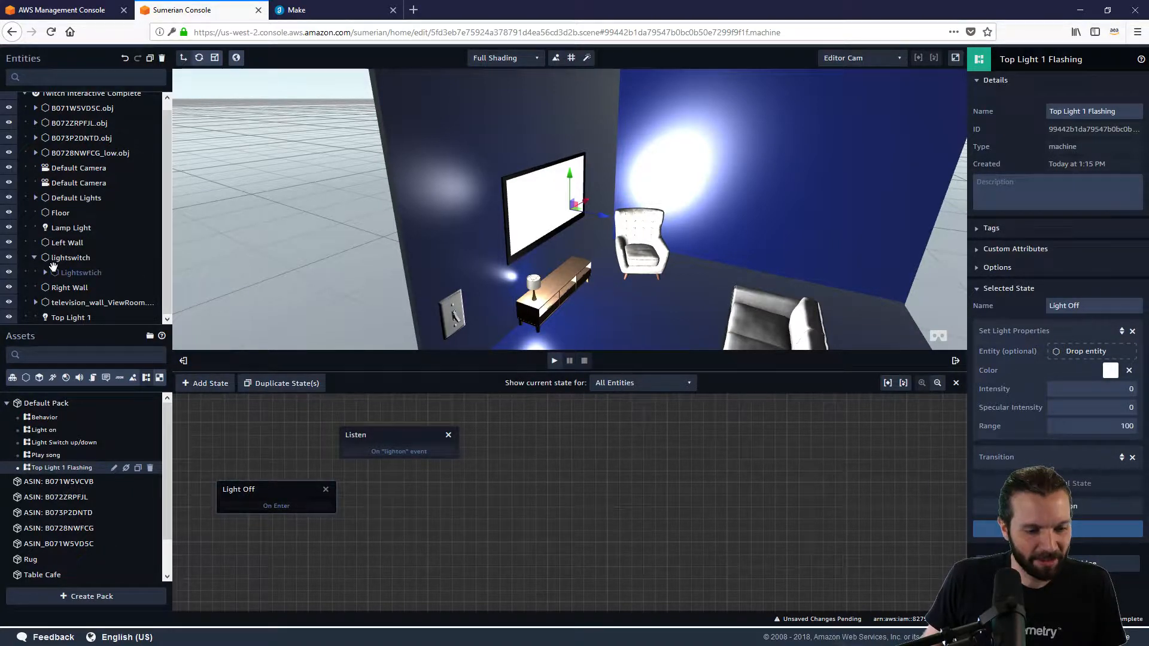
pyautogui.moveTo(70, 319); pyautogui.dragTo(1076, 351)
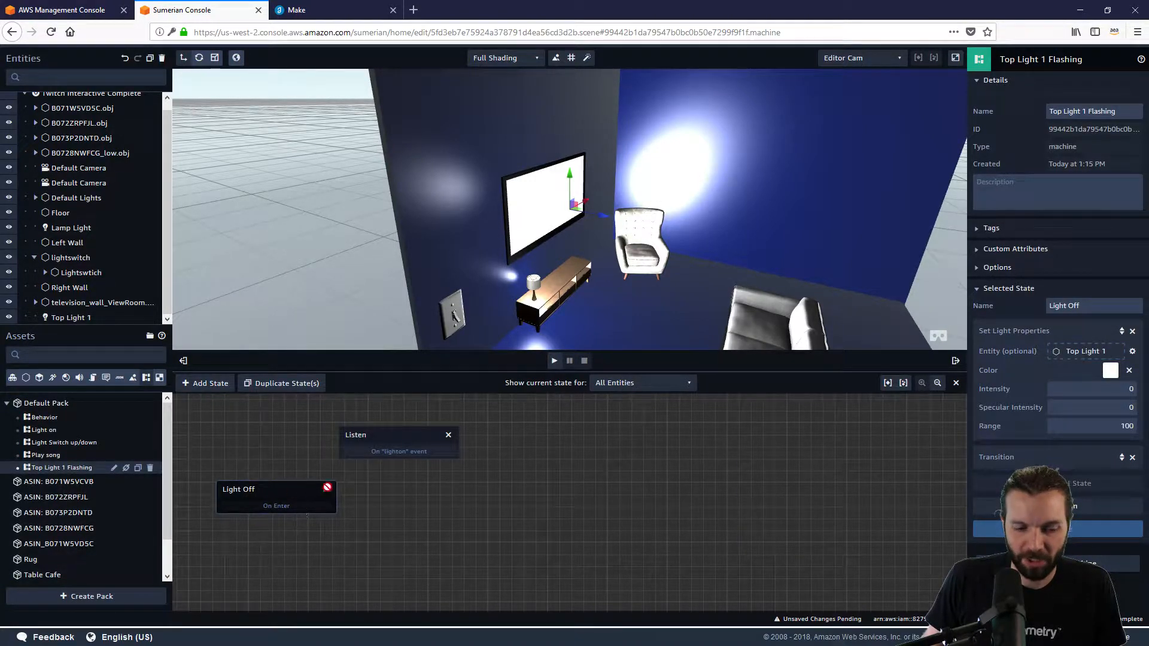
# Rearrange the state graph so that Listen sits above and to the right of Light Off
pyautogui.moveTo(299, 489); pyautogui.dragTo(296, 487)
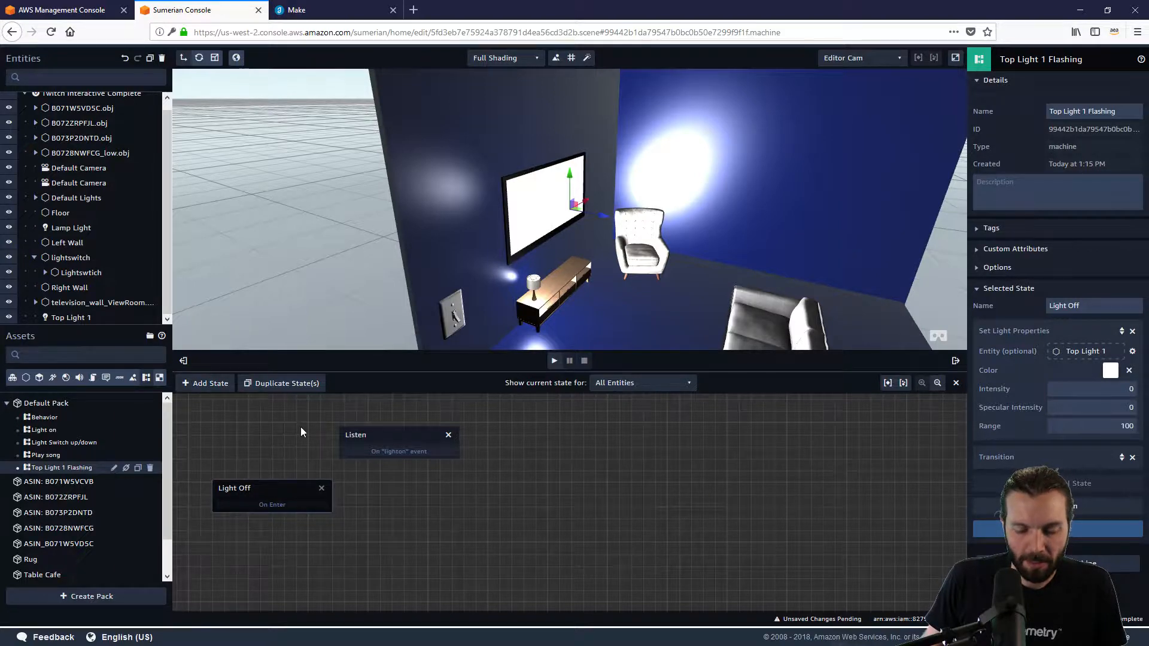
pyautogui.moveTo(300, 426); pyautogui.dragTo(403, 443)
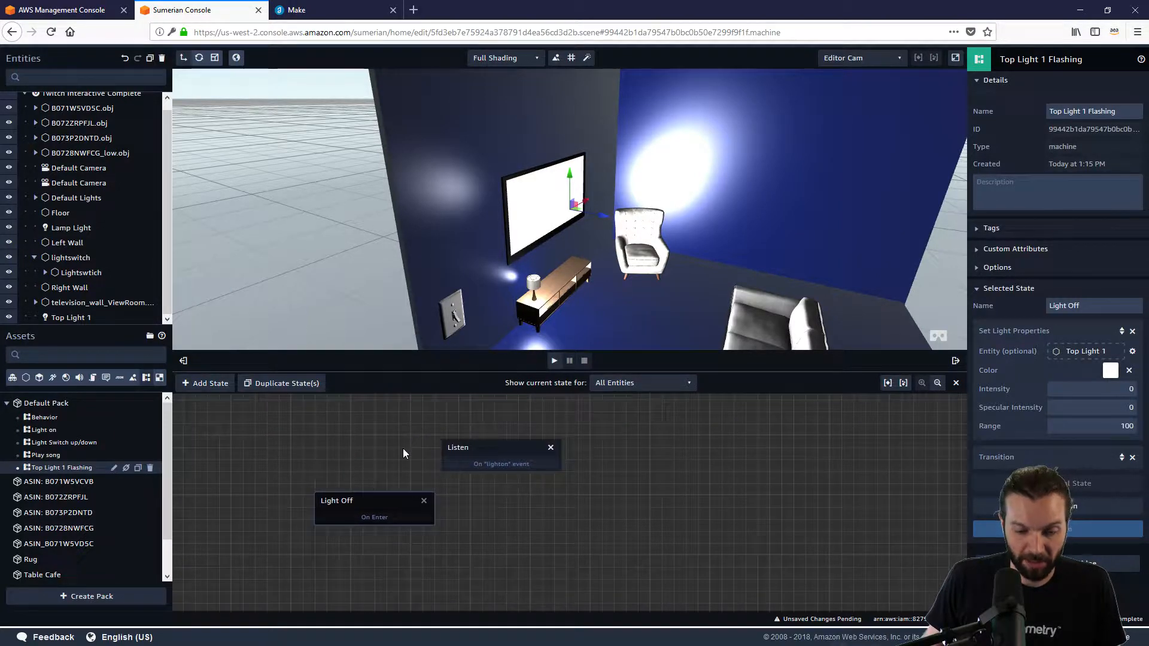
pyautogui.scroll(-1, 404, 447)
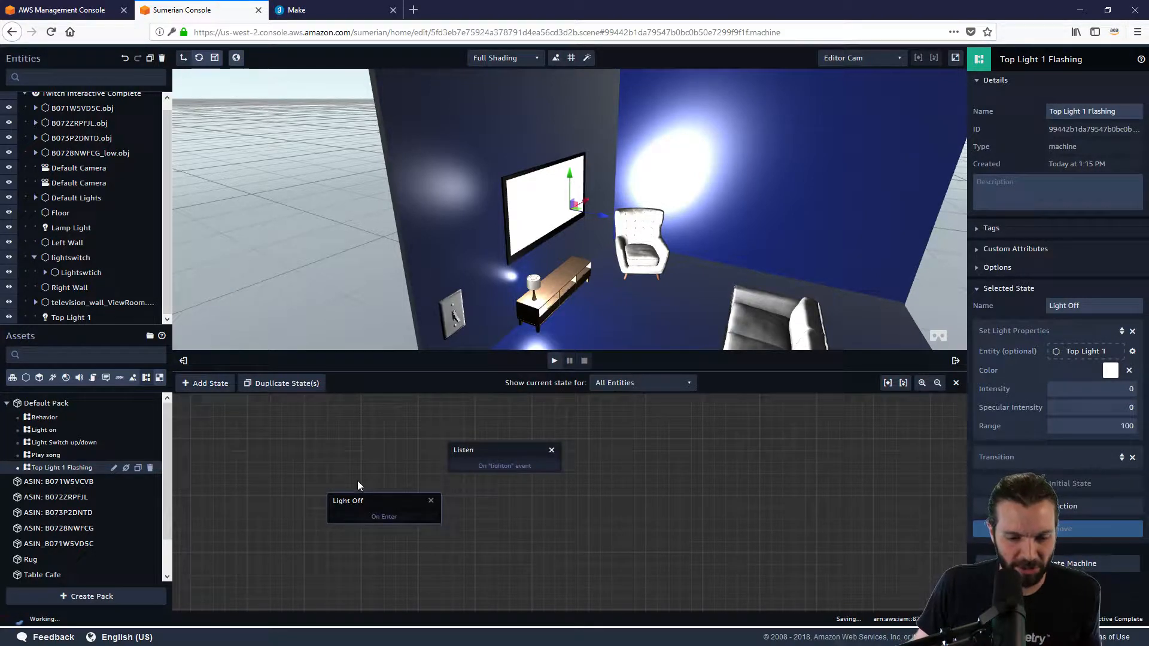
pyautogui.moveTo(380, 504); pyautogui.dragTo(330, 505)
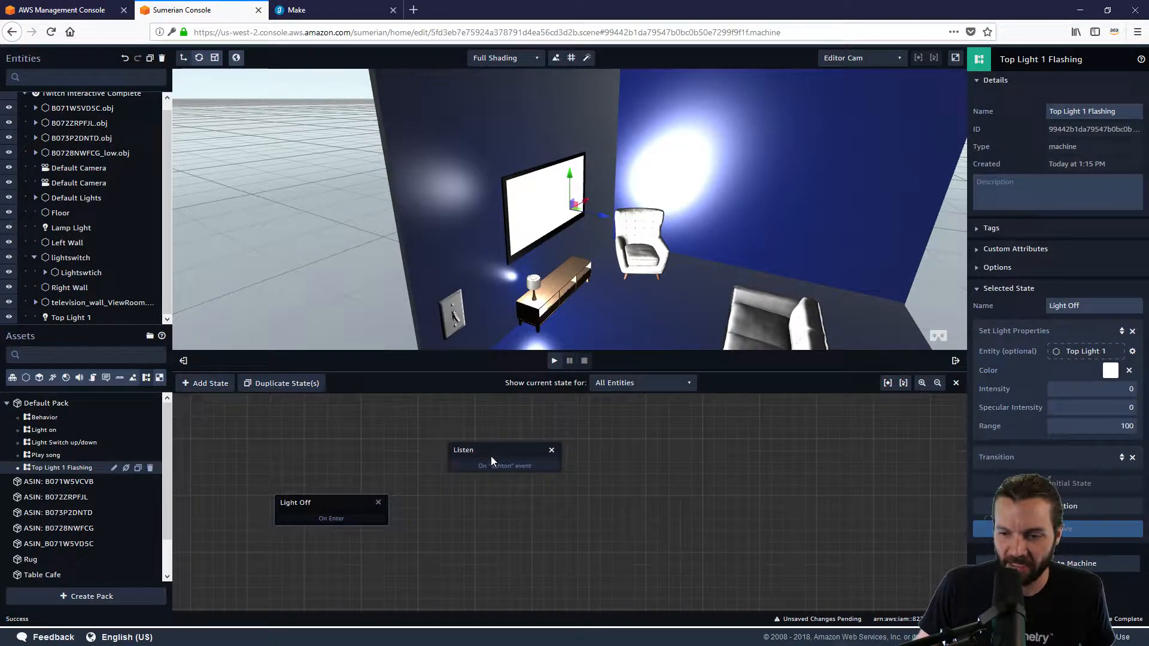
pyautogui.moveTo(486, 449); pyautogui.dragTo(417, 456)
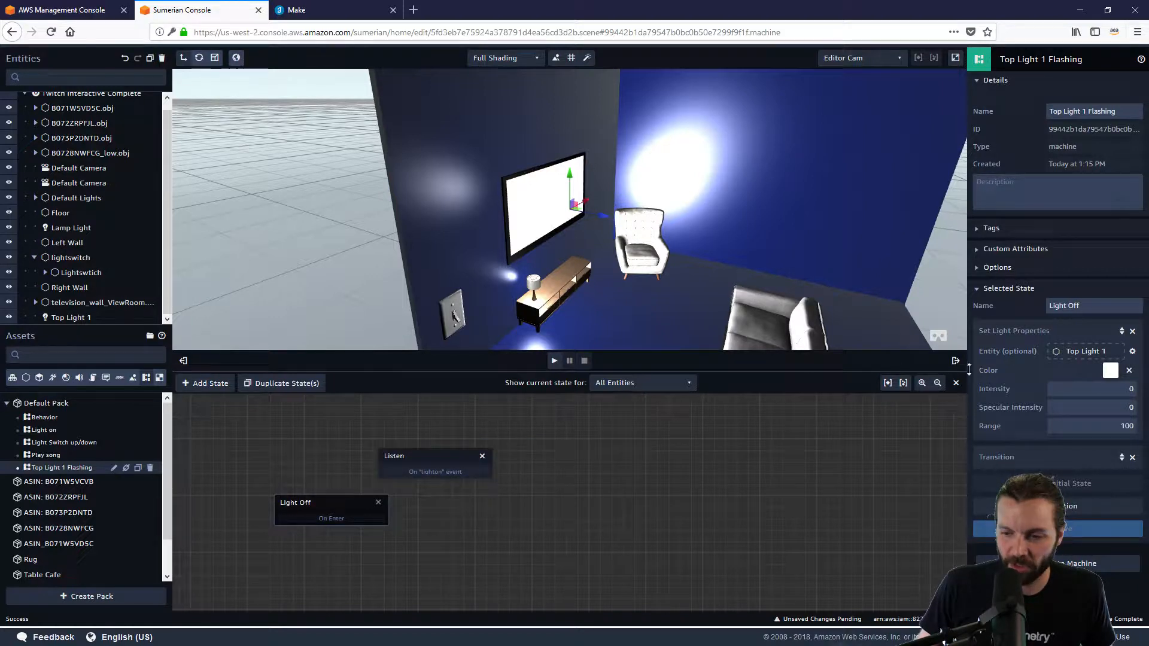
pyautogui.click(1092, 356)
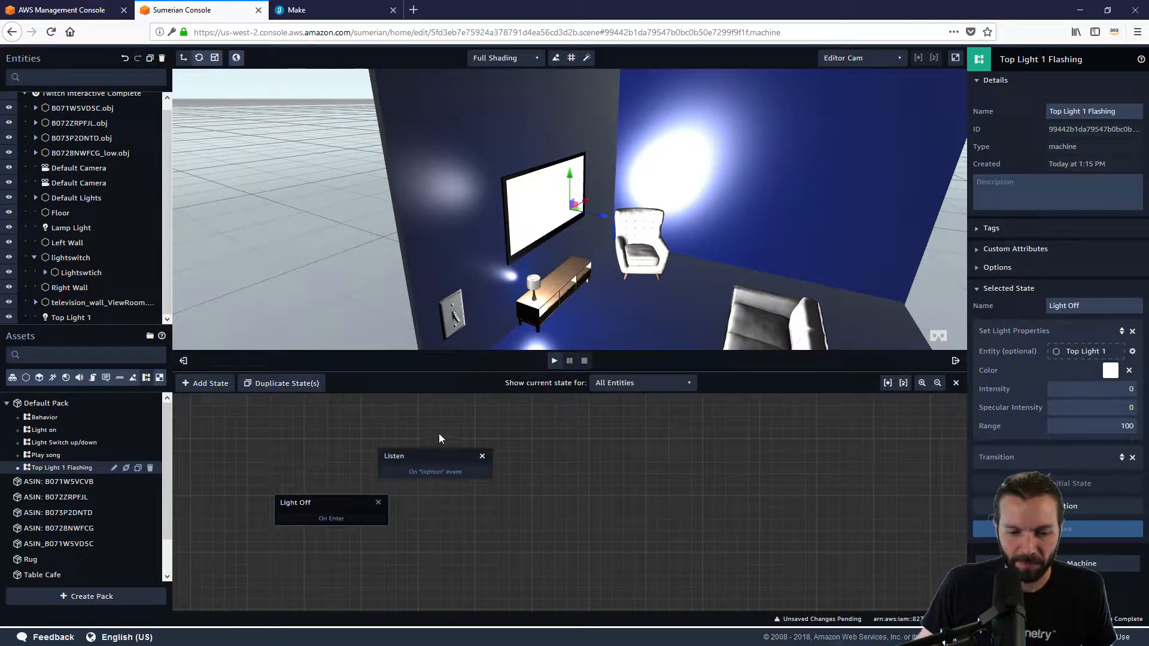
pyautogui.moveTo(429, 454)
pyautogui.mouseDown()
pyautogui.moveTo(435, 443)
pyautogui.moveTo(418, 444)
pyautogui.mouseUp()
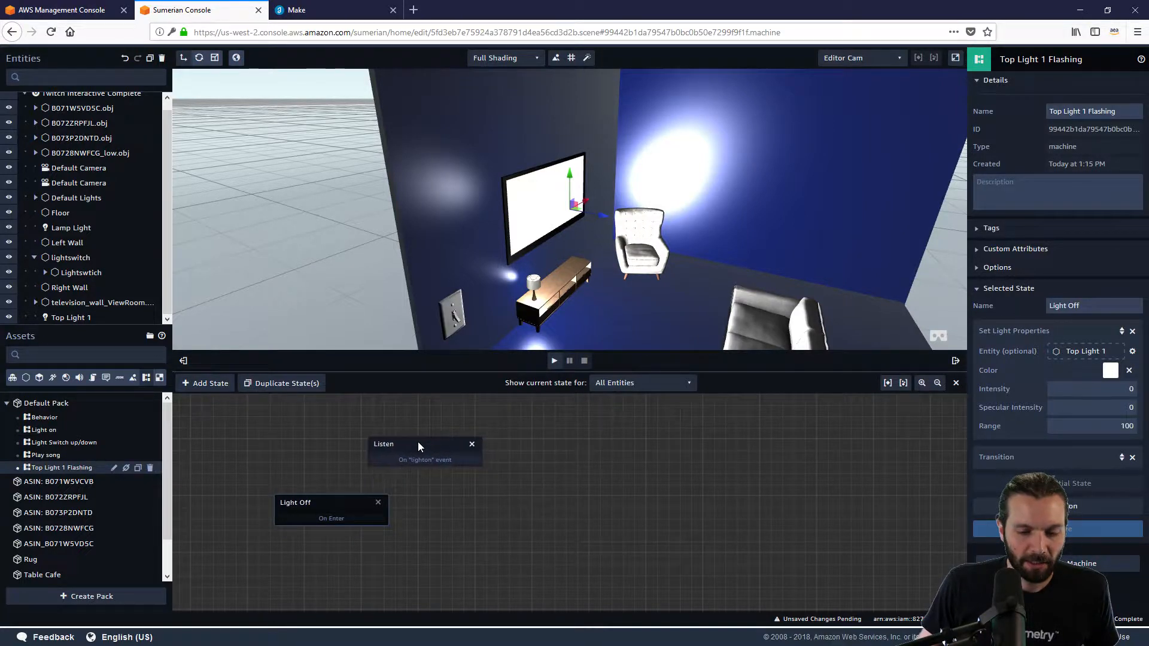
# Duplicate the Light Off state, place the copy to the right of Listen, and set the copy's light color to magenta
pyautogui.click(300, 384)
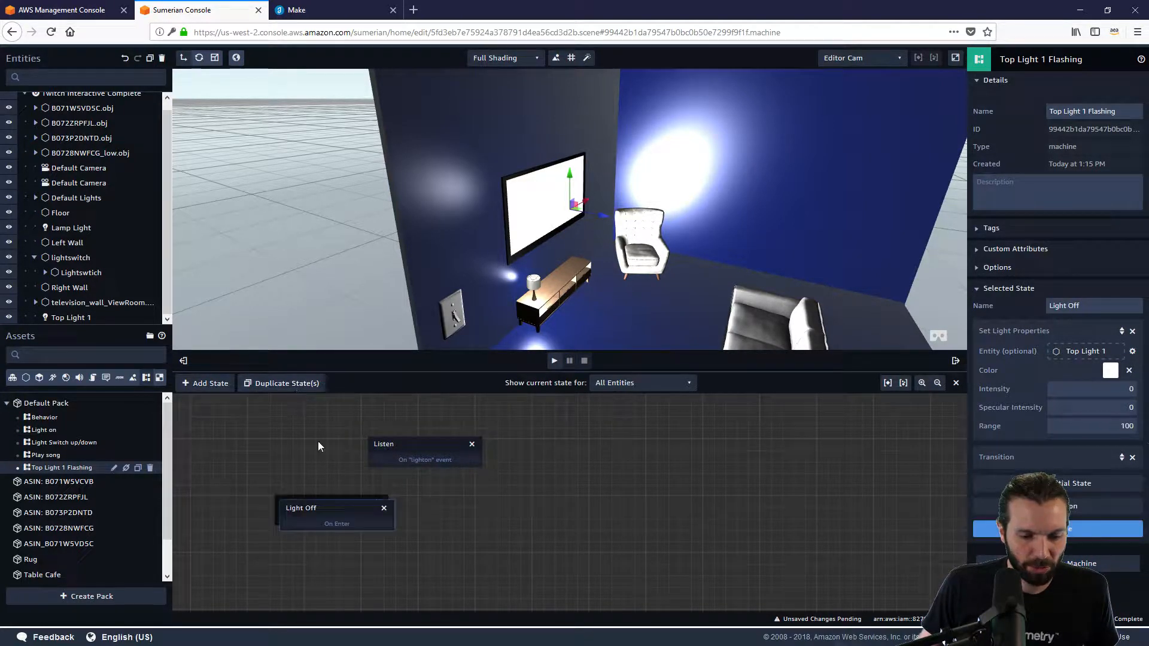
pyautogui.moveTo(315, 508); pyautogui.dragTo(551, 425)
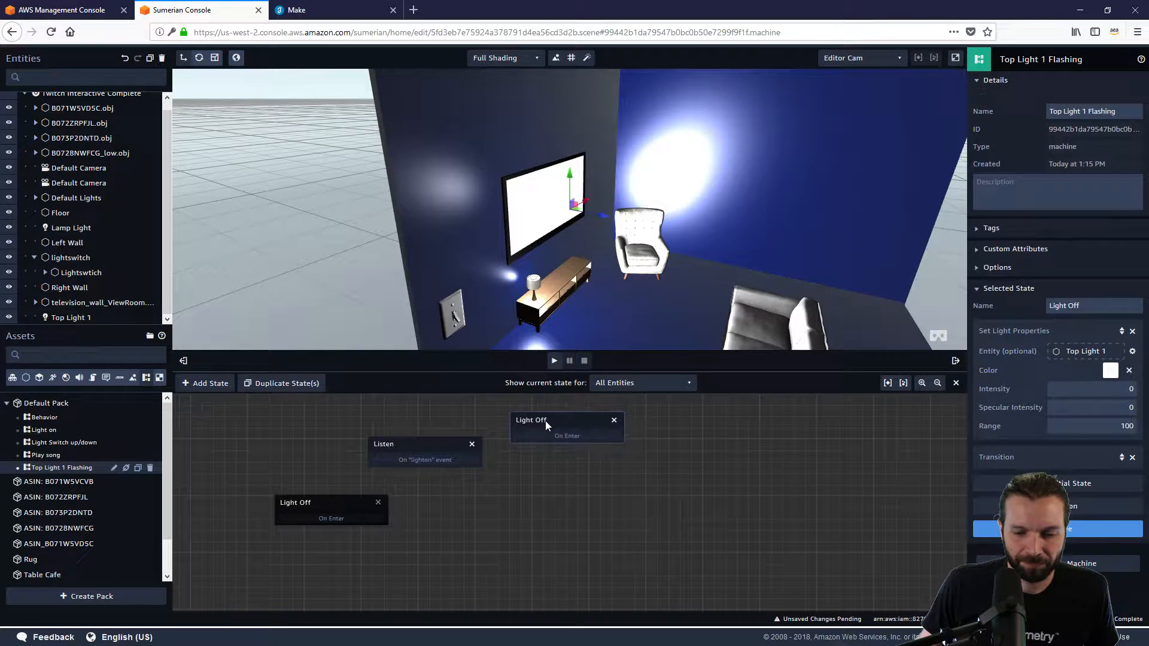
pyautogui.click(1110, 372)
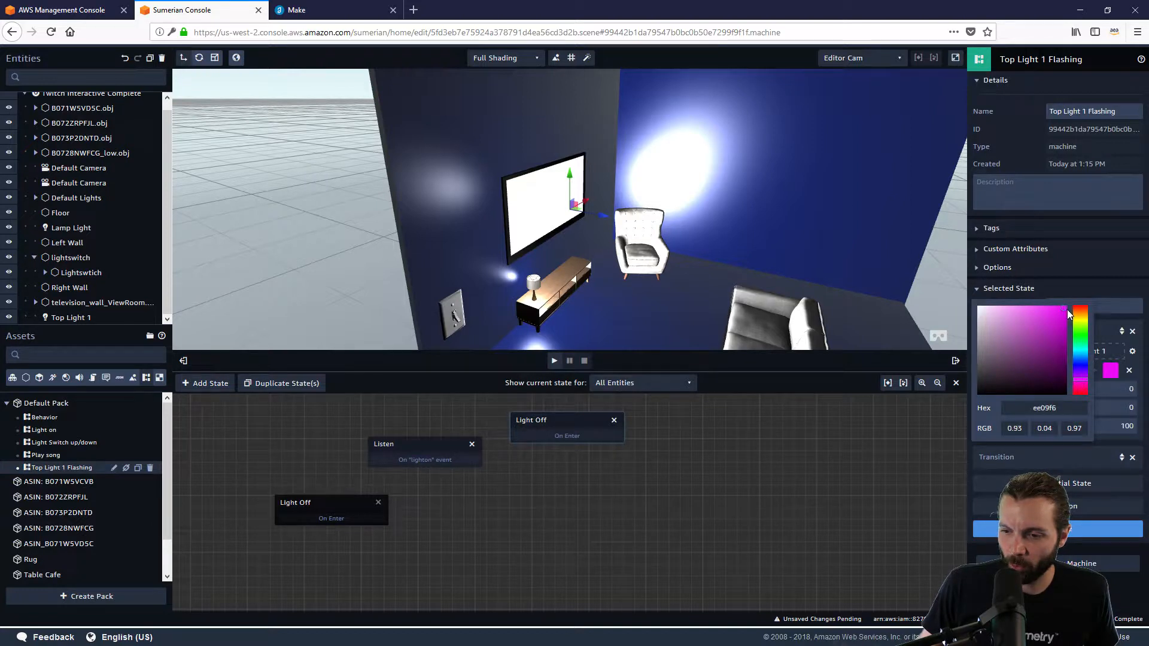
pyautogui.click(1099, 450)
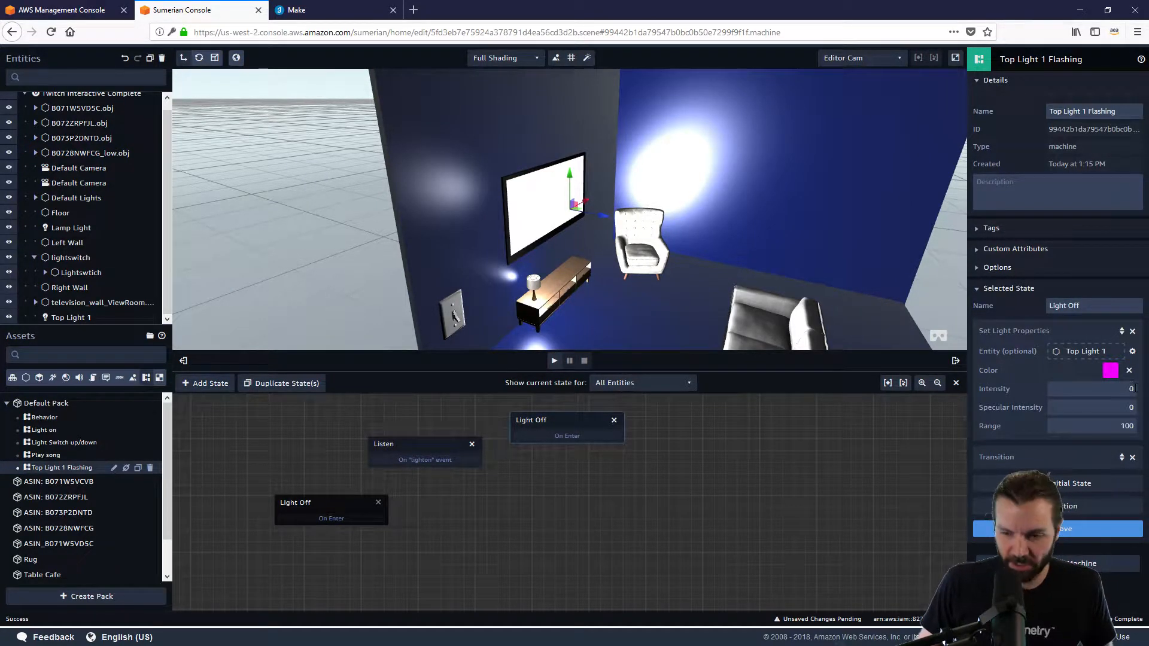
# Set the magenta Light Off copy's intensity and specular intensity to 2, and shift the state slightly in the graph
pyautogui.doubleClick(1126, 388)
pyautogui.write('2')
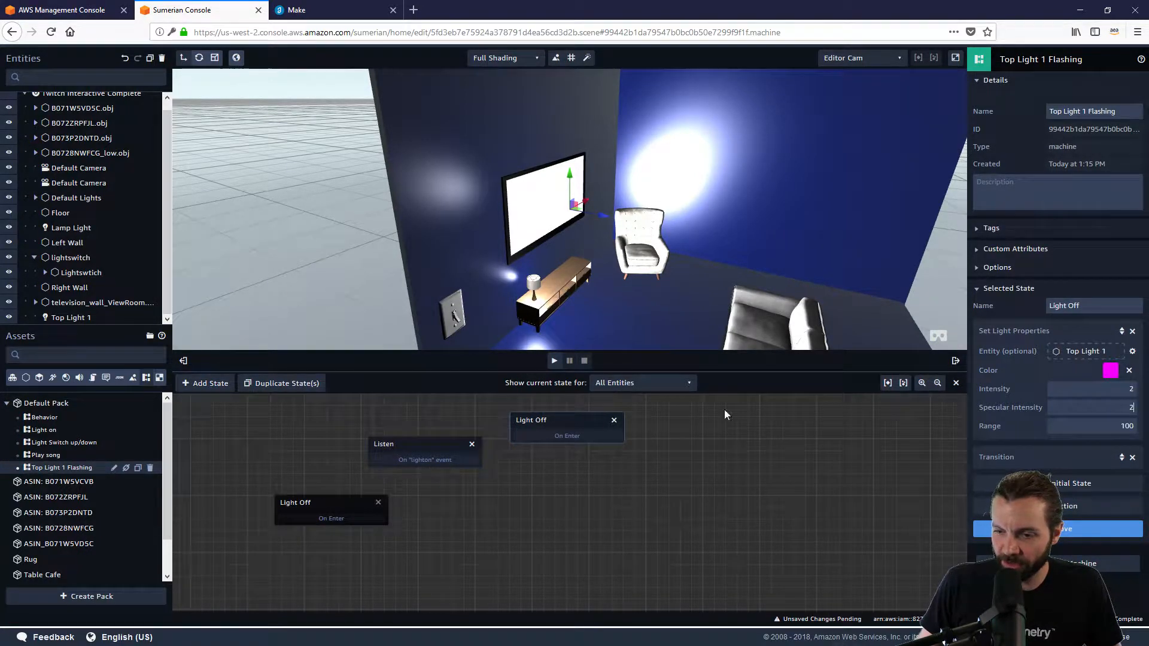
pyautogui.moveTo(578, 420); pyautogui.dragTo(566, 414)
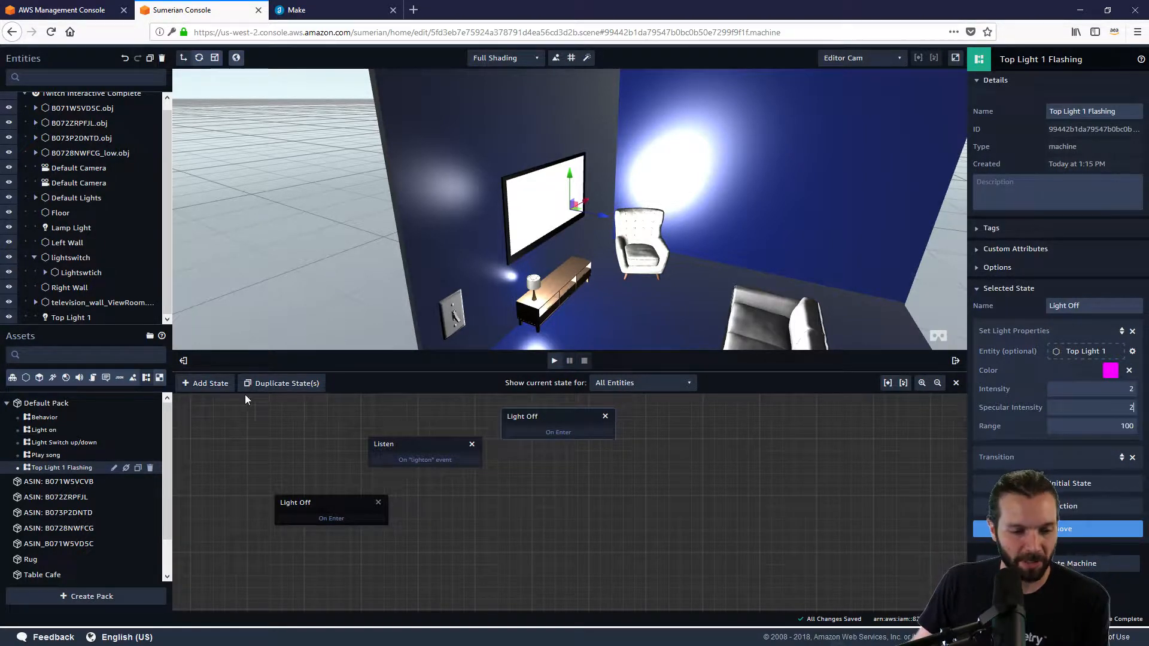
pyautogui.click(207, 384)
pyautogui.moveTo(573, 504); pyautogui.dragTo(677, 424)
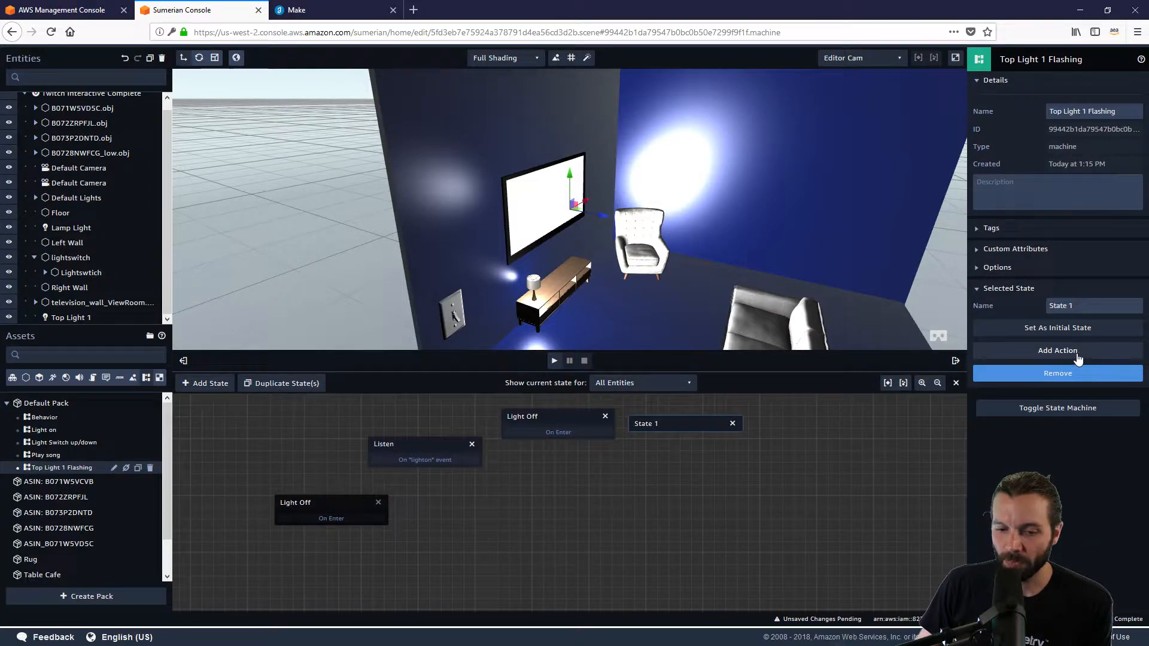
pyautogui.click(732, 423)
# Add a Wait action to the magenta Light Off state and order it between Set Light Properties and Transition
pyautogui.click(559, 419)
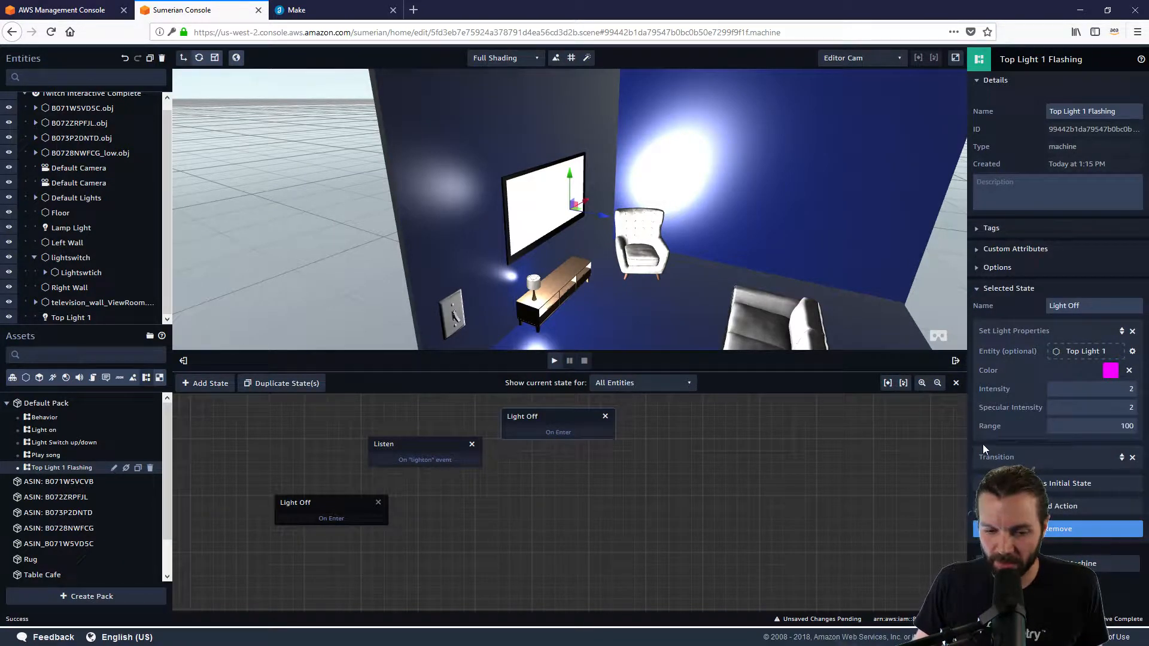
pyautogui.click(1058, 509)
pyautogui.write('wa')
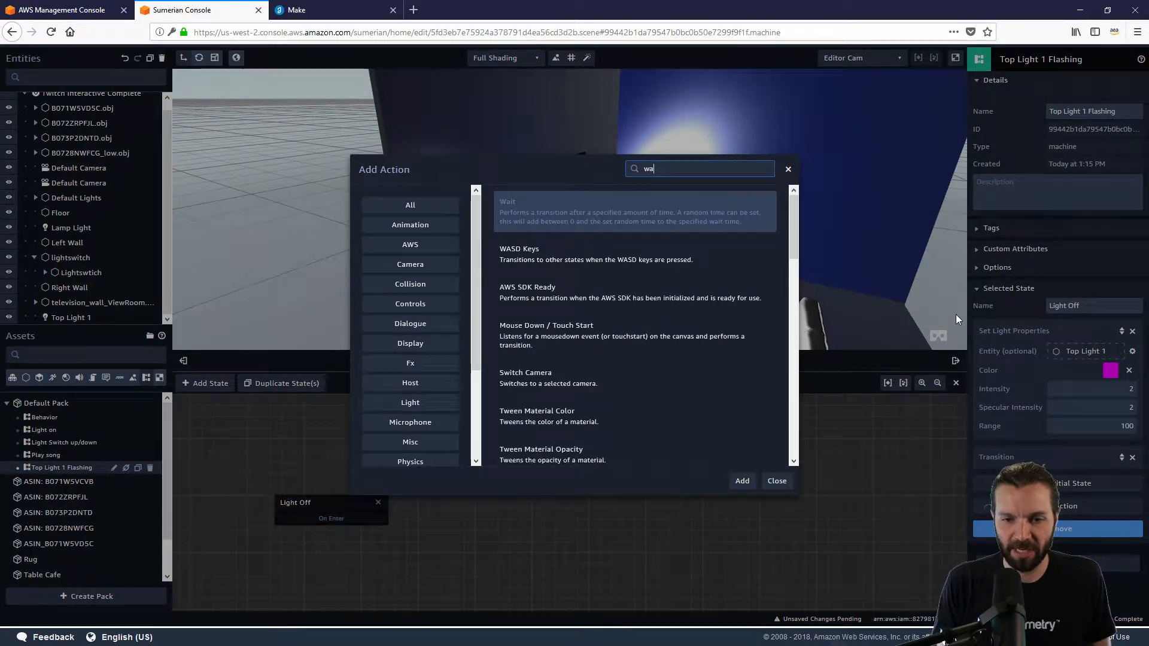
pyautogui.write('it')
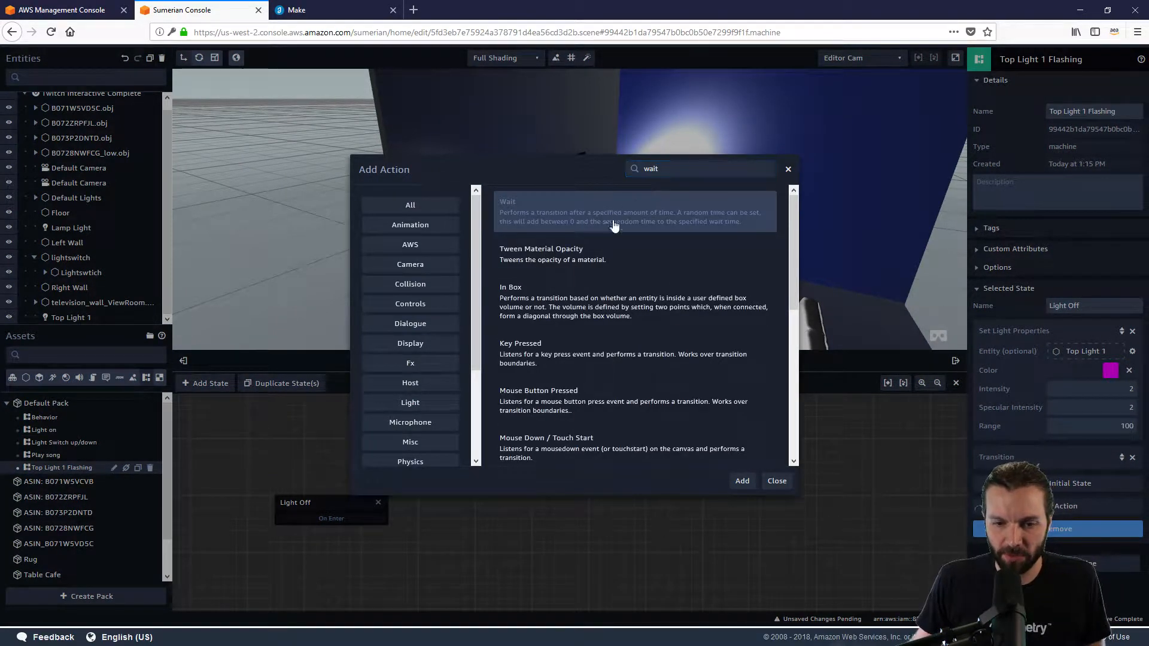
pyautogui.click(742, 481)
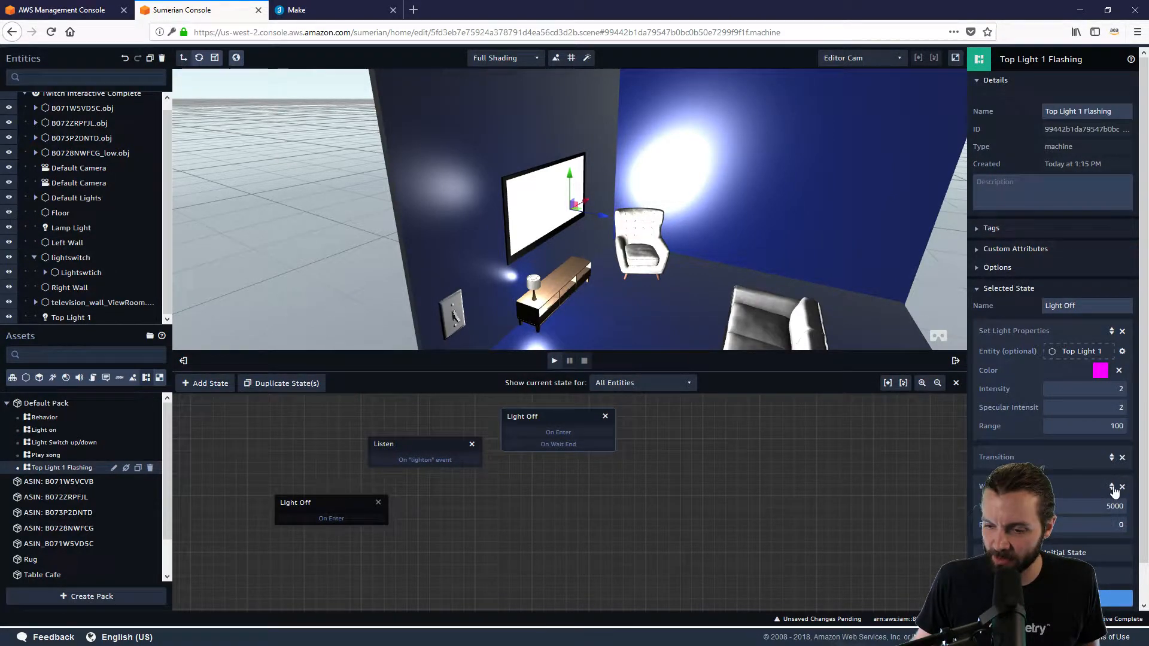
pyautogui.moveTo(1113, 491); pyautogui.dragTo(1117, 441)
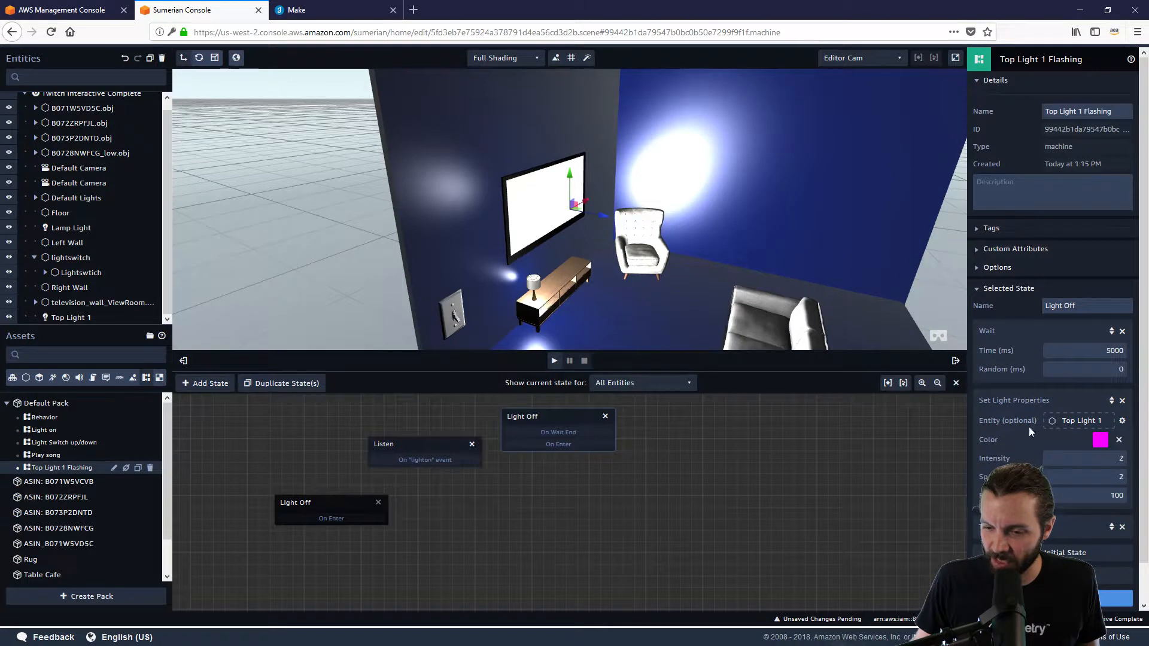
pyautogui.moveTo(1112, 333); pyautogui.dragTo(1112, 458)
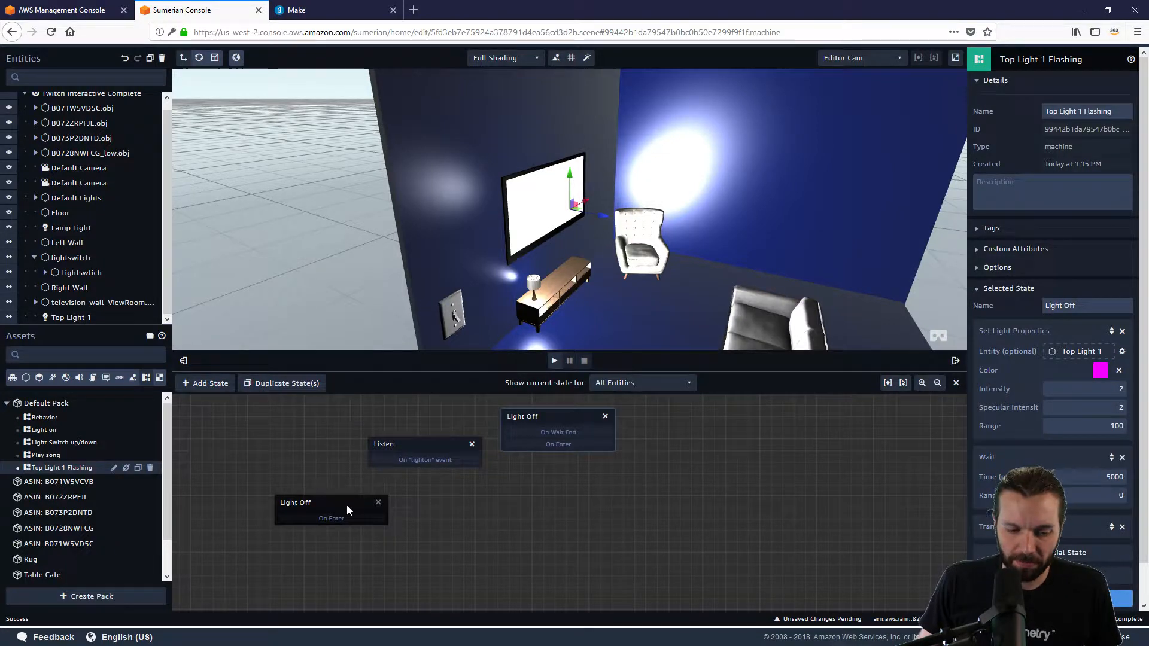
# Spread out the two Light Off states and link Light Off to Listen, Listen to the magenta copy, and the copy's On Enter to Light Off
pyautogui.moveTo(334, 506); pyautogui.dragTo(371, 493)
pyautogui.moveTo(564, 416); pyautogui.dragTo(616, 468)
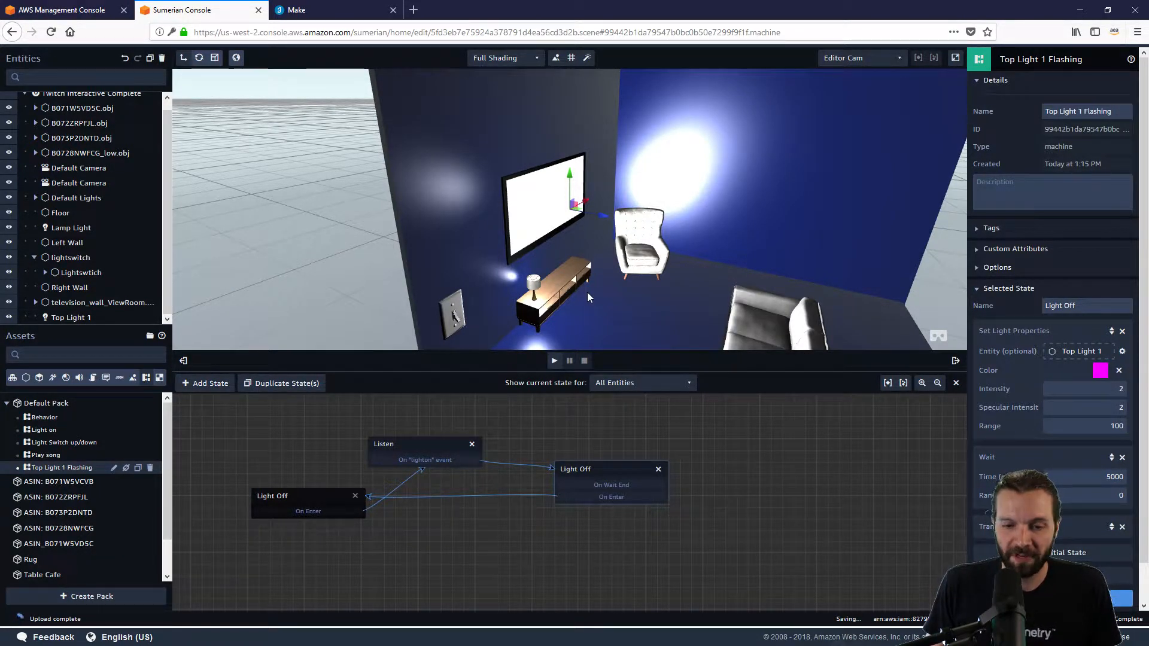
# Play the scene twice and operate the light switch each time to test the state transitions, stopping playback after each run
pyautogui.press('space')
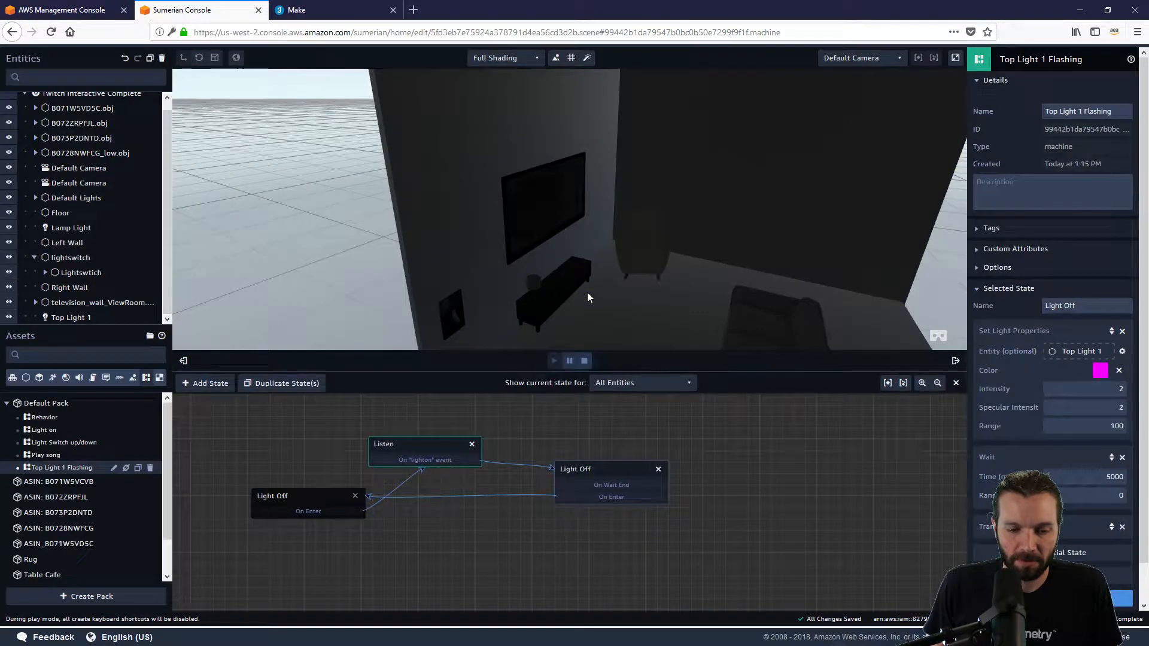
pyautogui.click(459, 319)
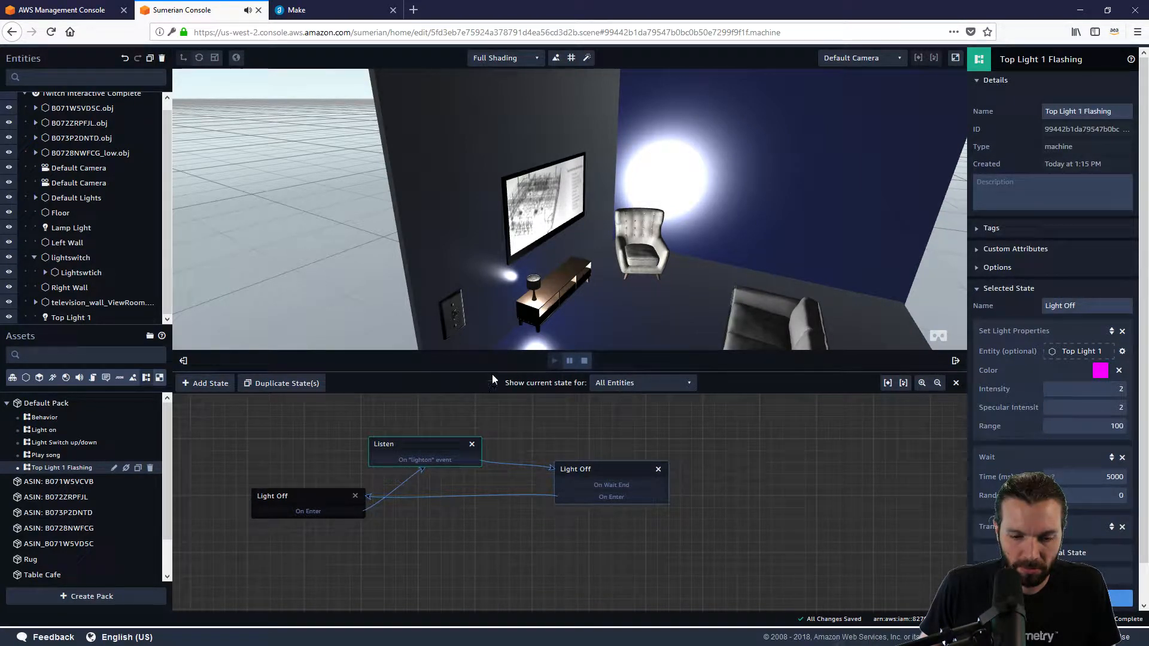
pyautogui.click(585, 362)
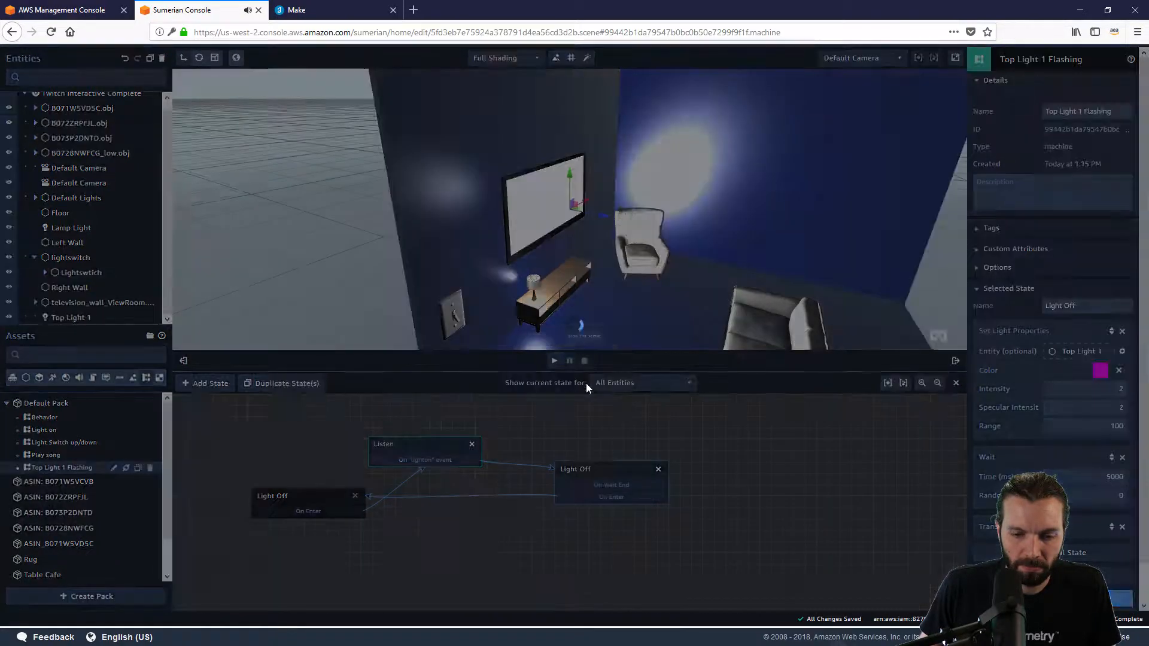
pyautogui.click(426, 447)
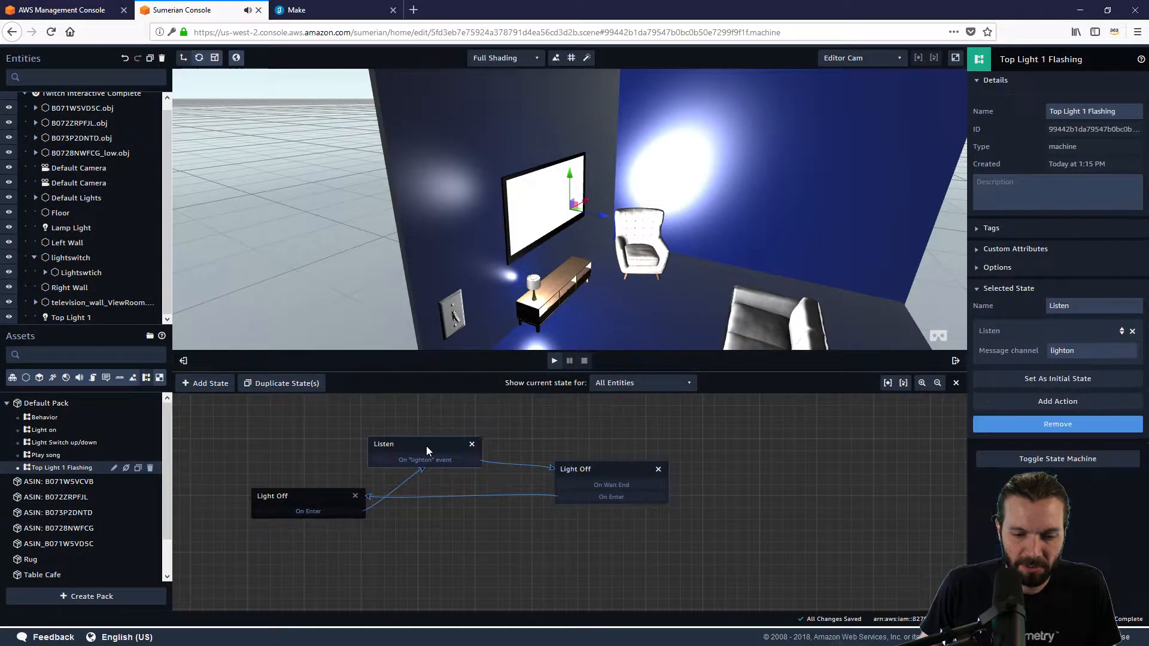
pyautogui.click(554, 362)
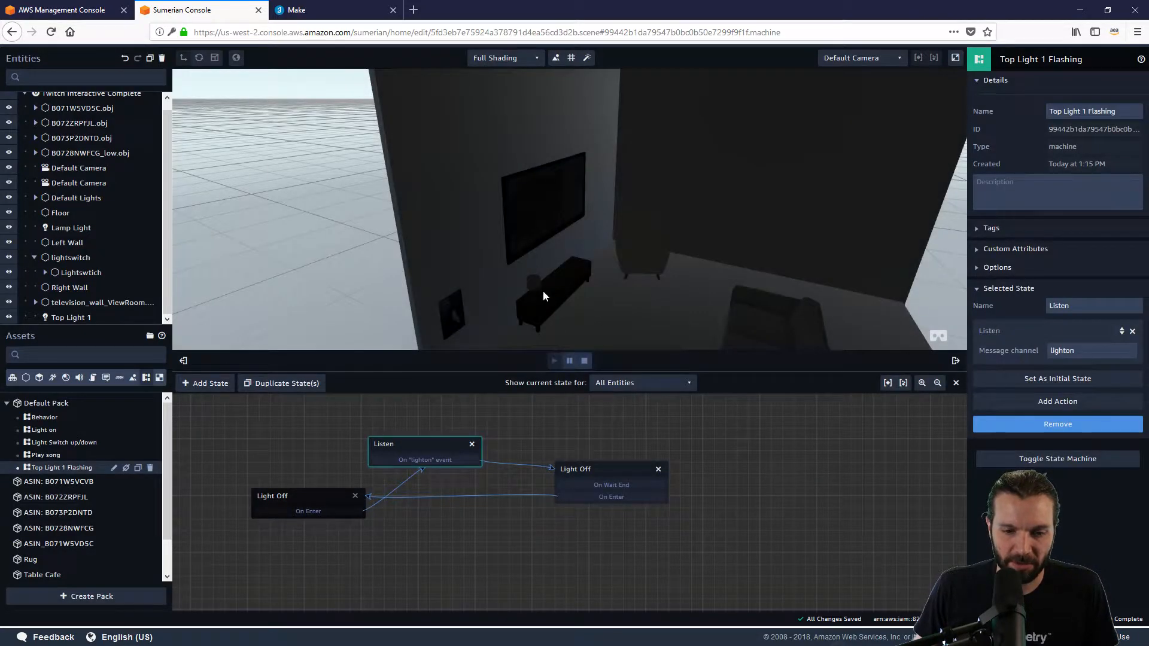
pyautogui.click(456, 322)
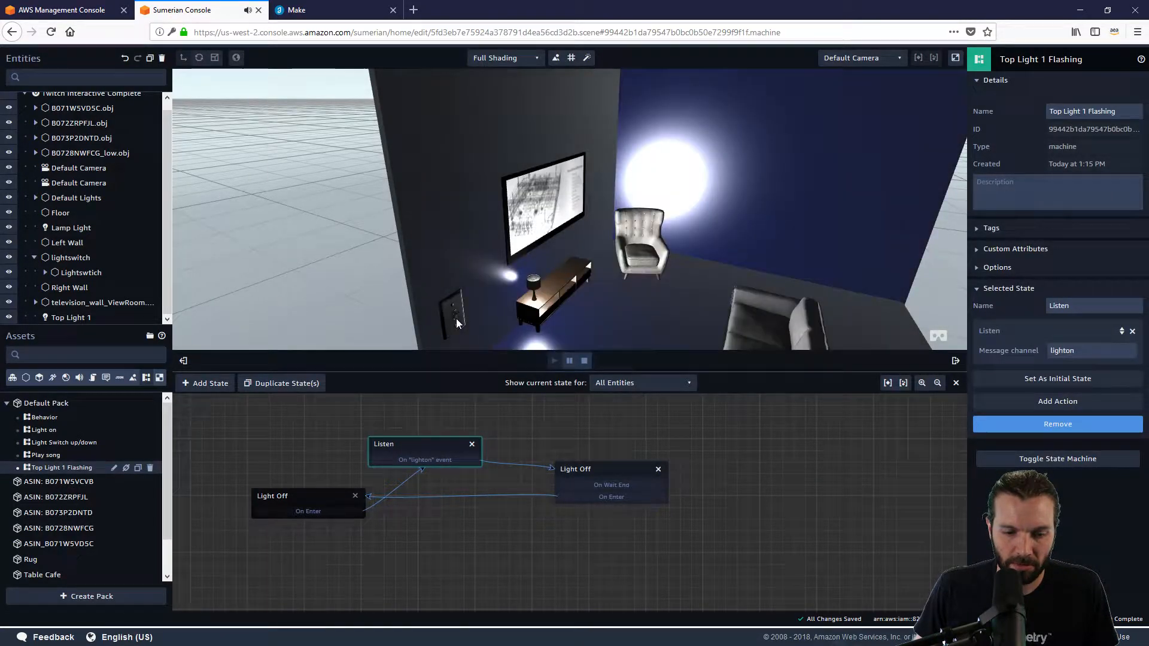
pyautogui.moveTo(609, 304)
pyautogui.mouseDown()
pyautogui.moveTo(512, 289)
pyautogui.moveTo(493, 264)
pyautogui.moveTo(576, 261)
pyautogui.moveTo(648, 284)
pyautogui.moveTo(606, 298)
pyautogui.mouseUp()
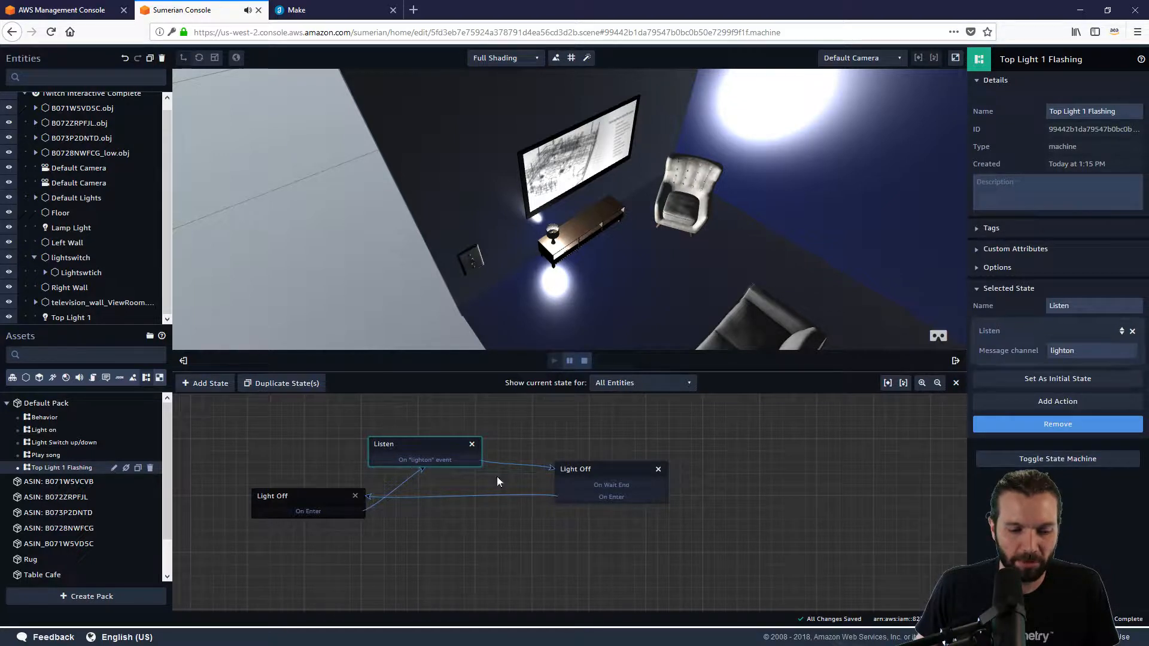
pyautogui.moveTo(545, 443); pyautogui.dragTo(612, 461)
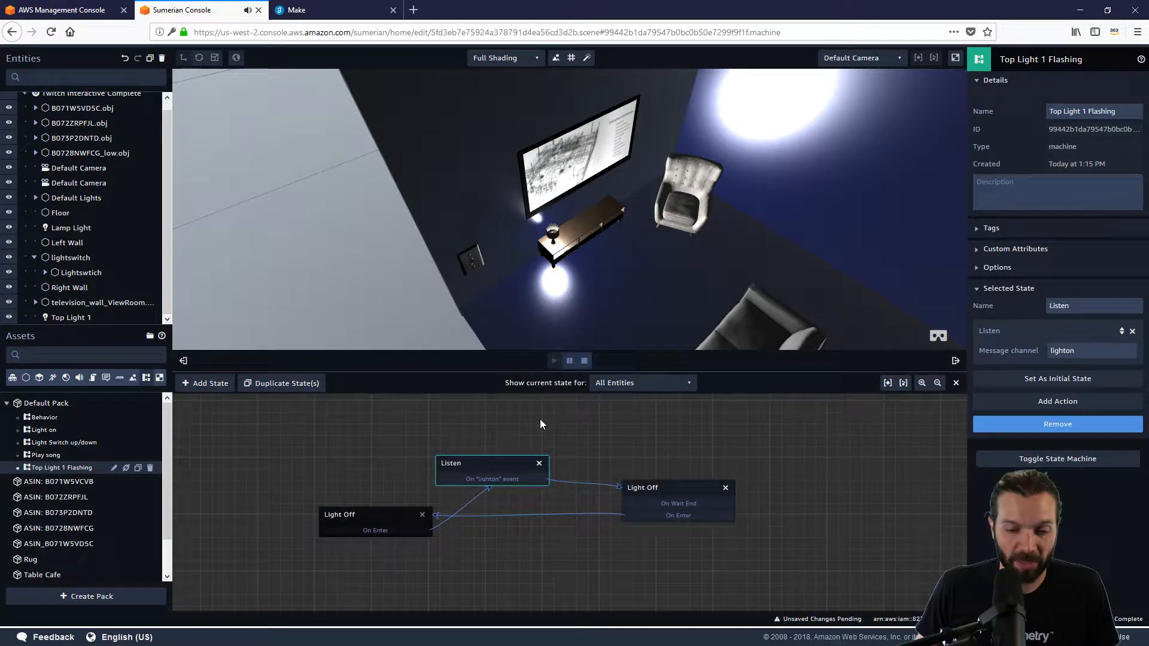
pyautogui.click(585, 361)
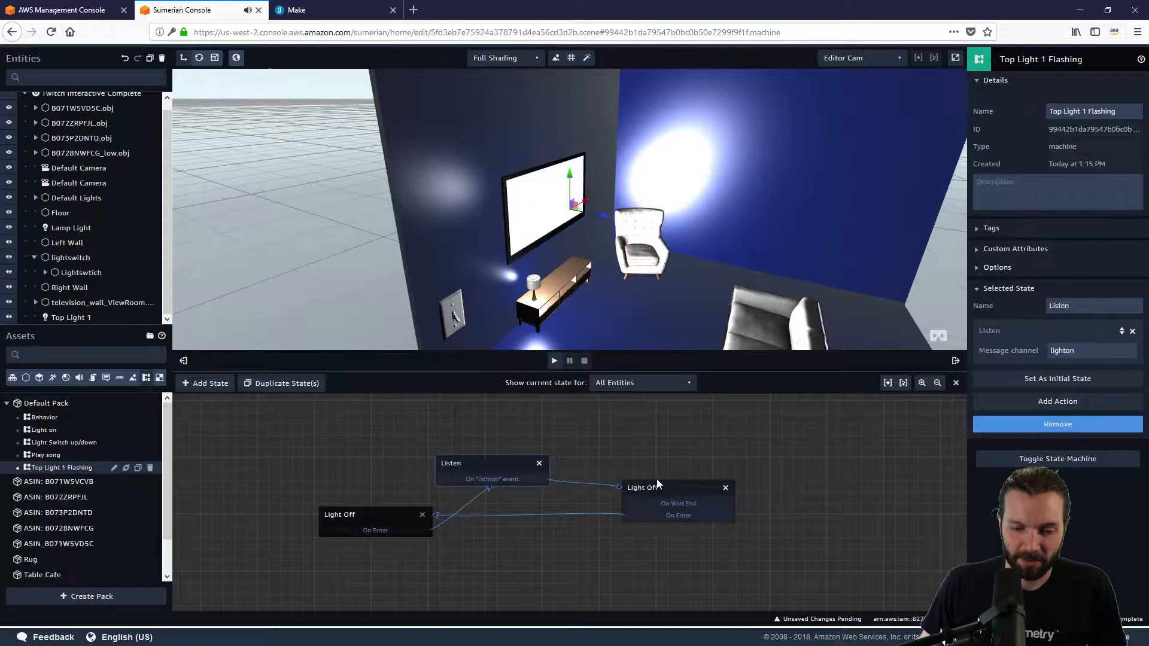
# Remove the Wait action and the return link from the magenta Light Off state, and place a new state to its right
pyautogui.click(659, 485)
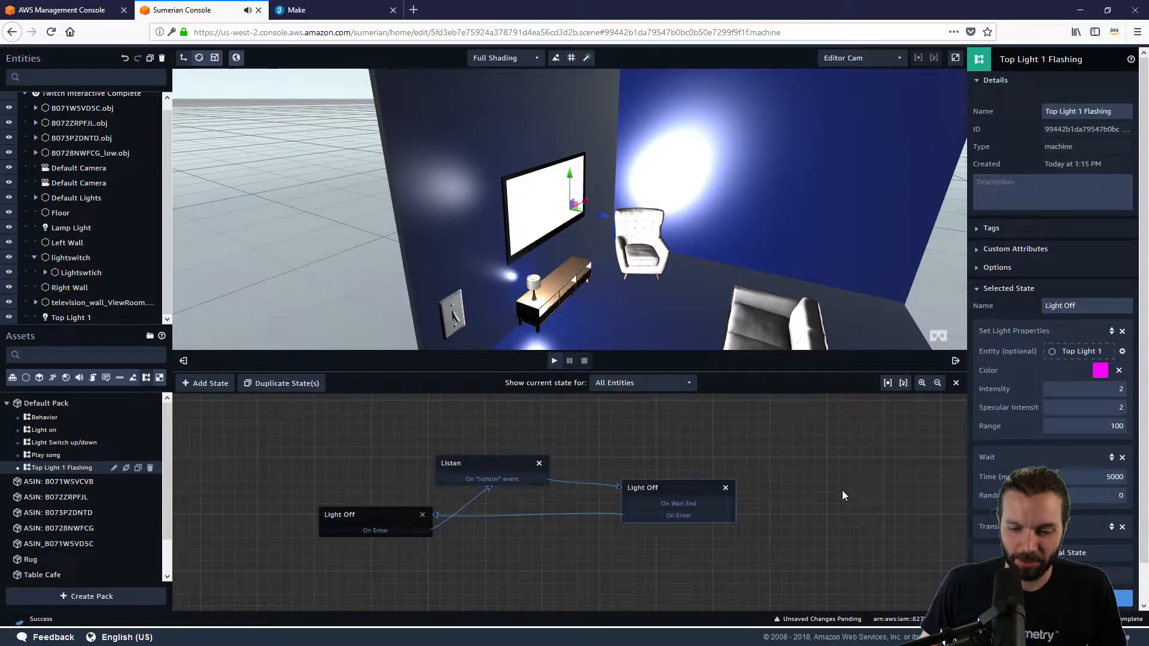
pyautogui.click(1122, 457)
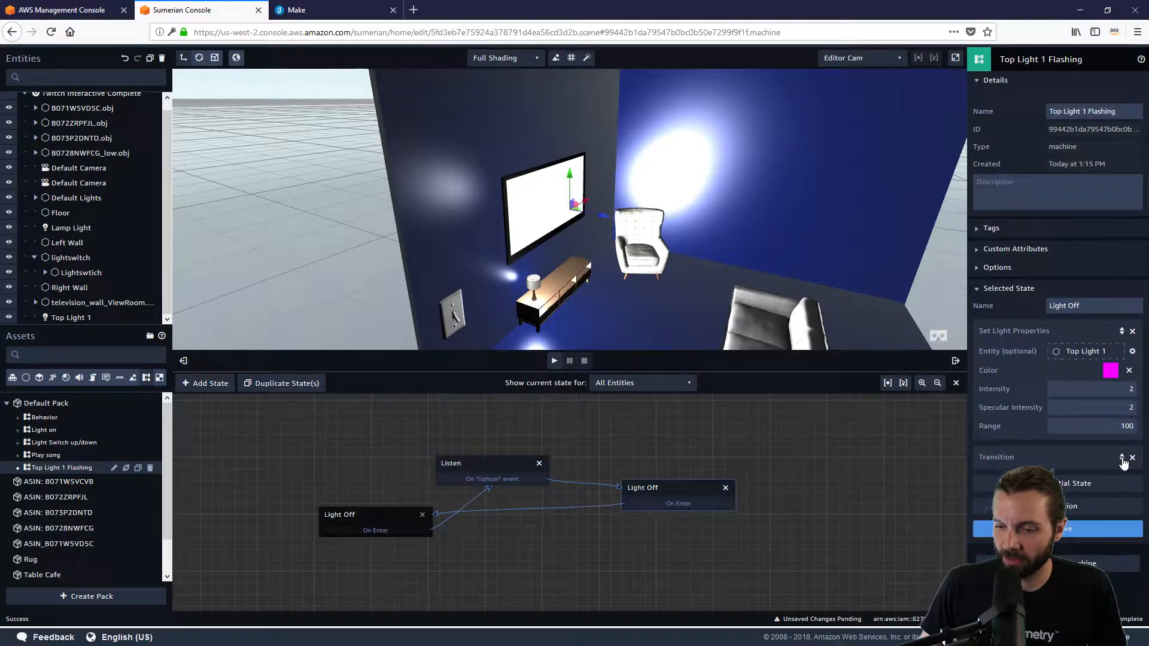
pyautogui.click(221, 387)
pyautogui.moveTo(547, 504); pyautogui.dragTo(581, 561)
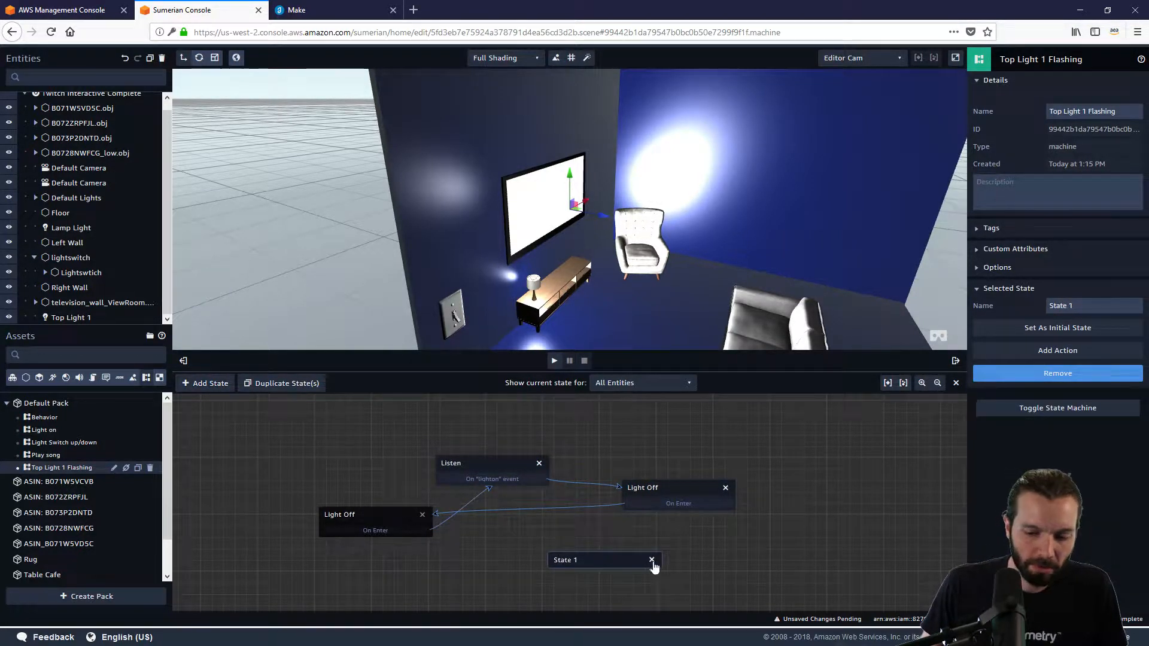
pyautogui.moveTo(439, 513); pyautogui.dragTo(599, 444)
pyautogui.moveTo(593, 560); pyautogui.dragTo(763, 482)
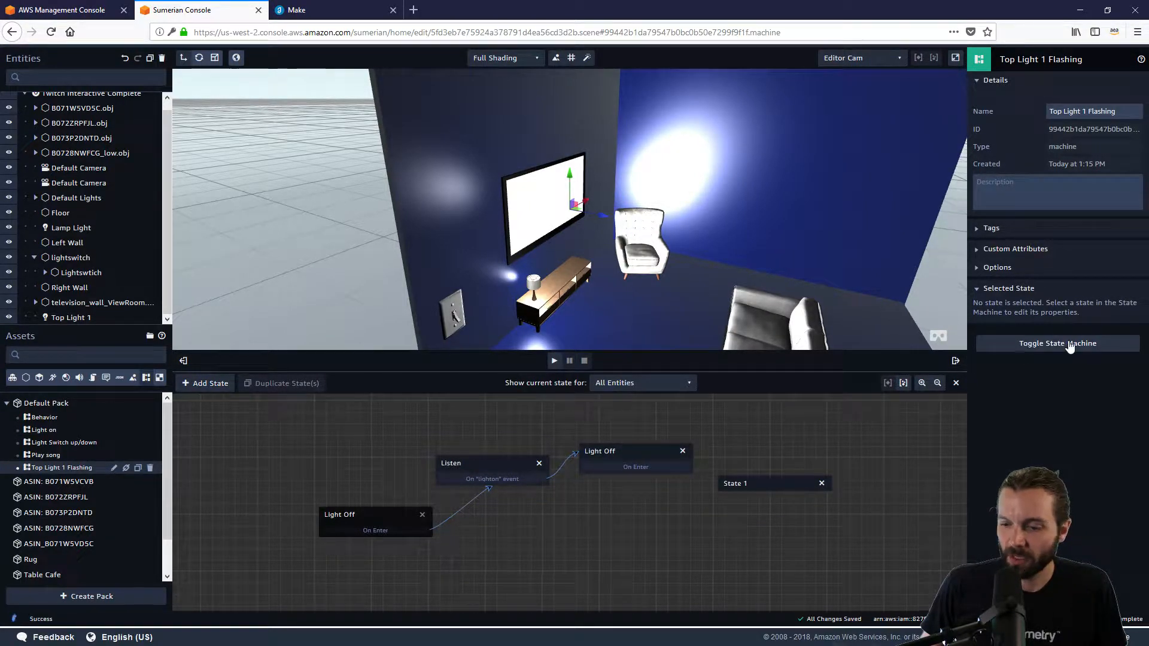
# Name the new state wait 1 sec and give it a Wait action with a time of 1000 ms
pyautogui.click(760, 479)
pyautogui.tripleClick(1088, 308)
pyautogui.write('wait')
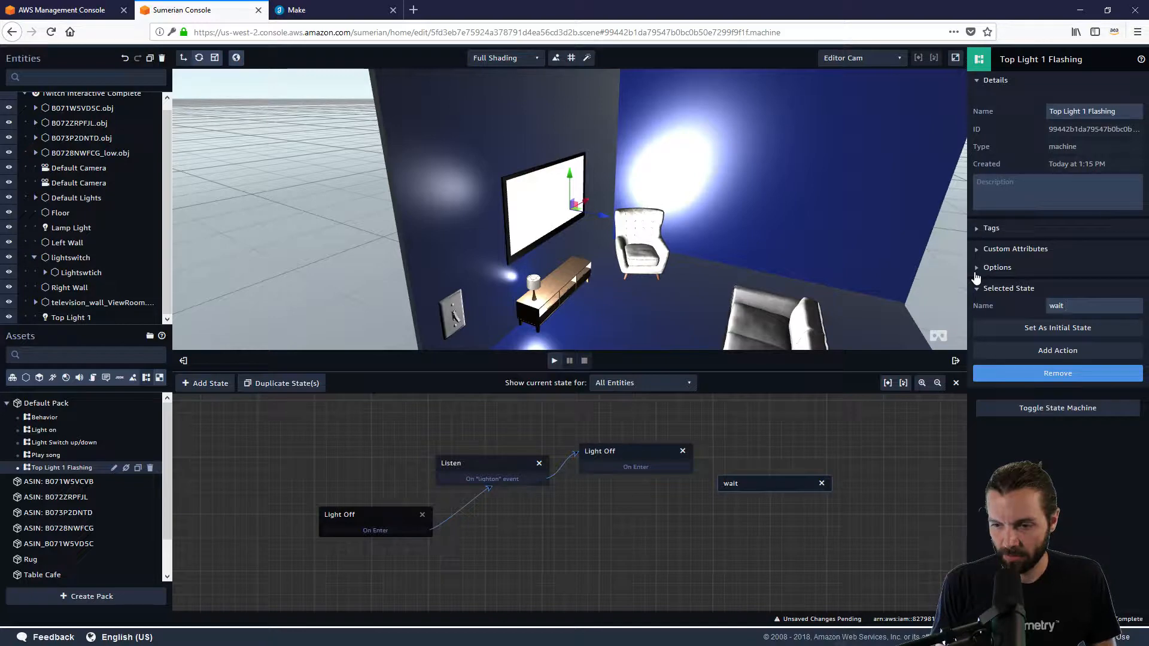
pyautogui.write('1 sec')
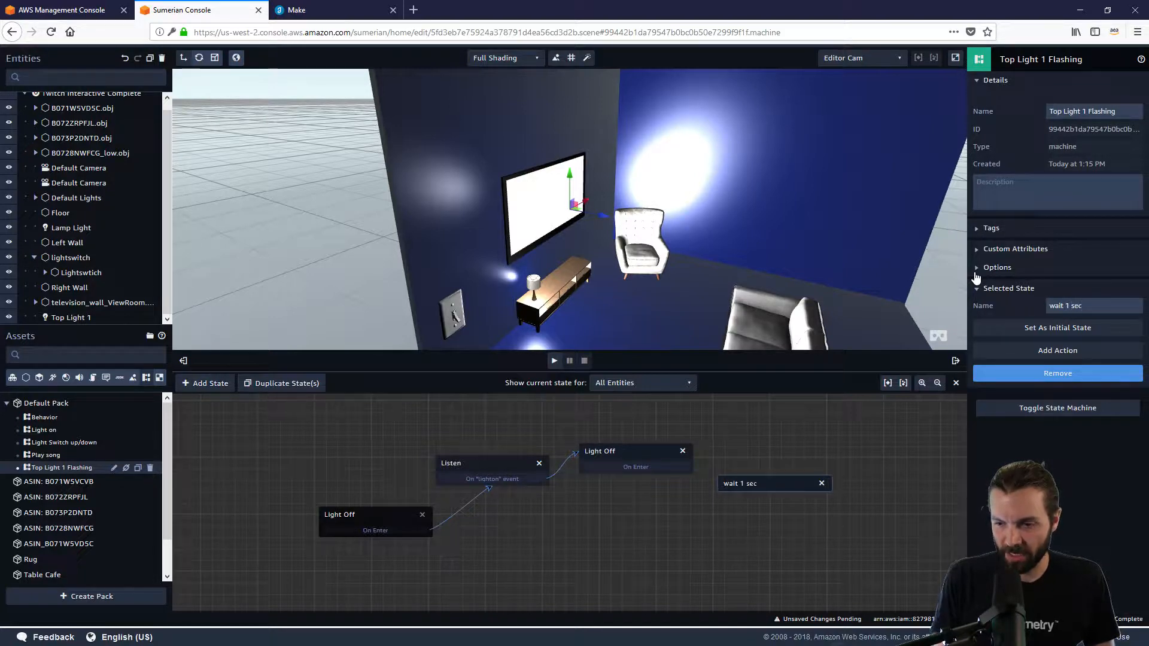
pyautogui.click(1058, 351)
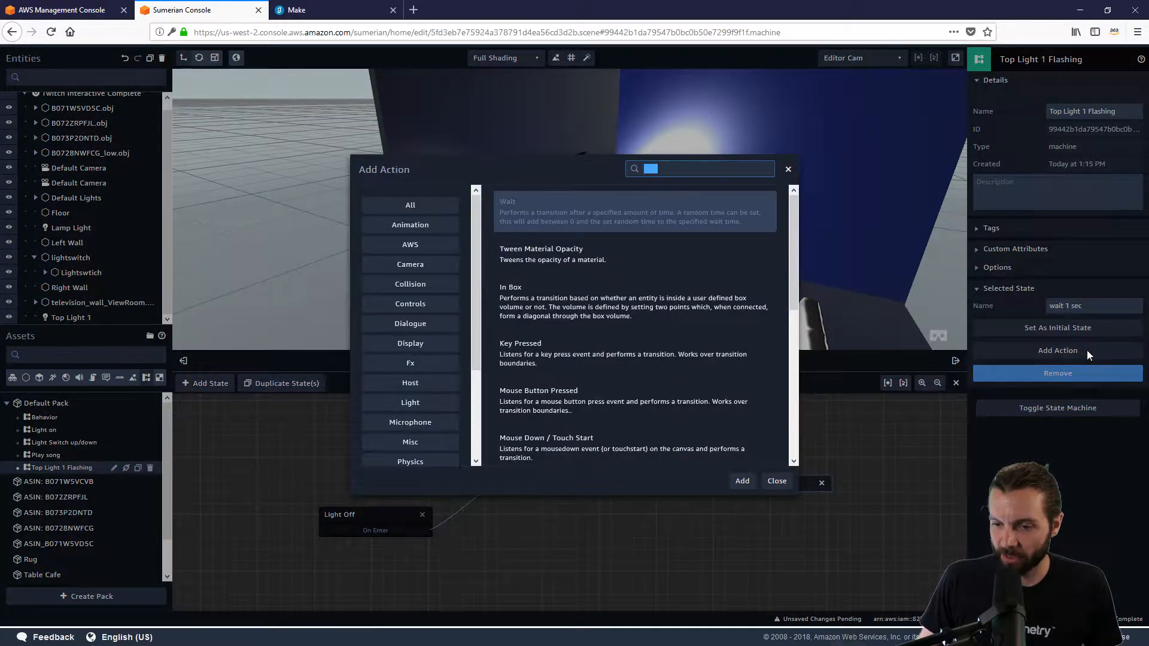
pyautogui.click(541, 215)
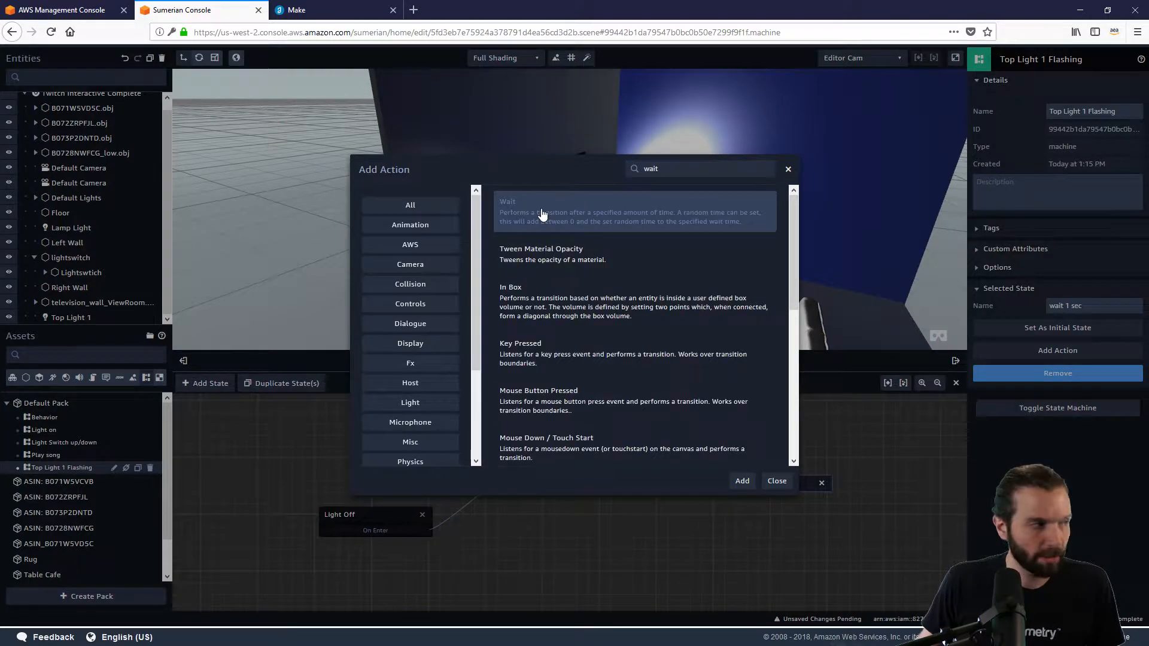
pyautogui.click(742, 482)
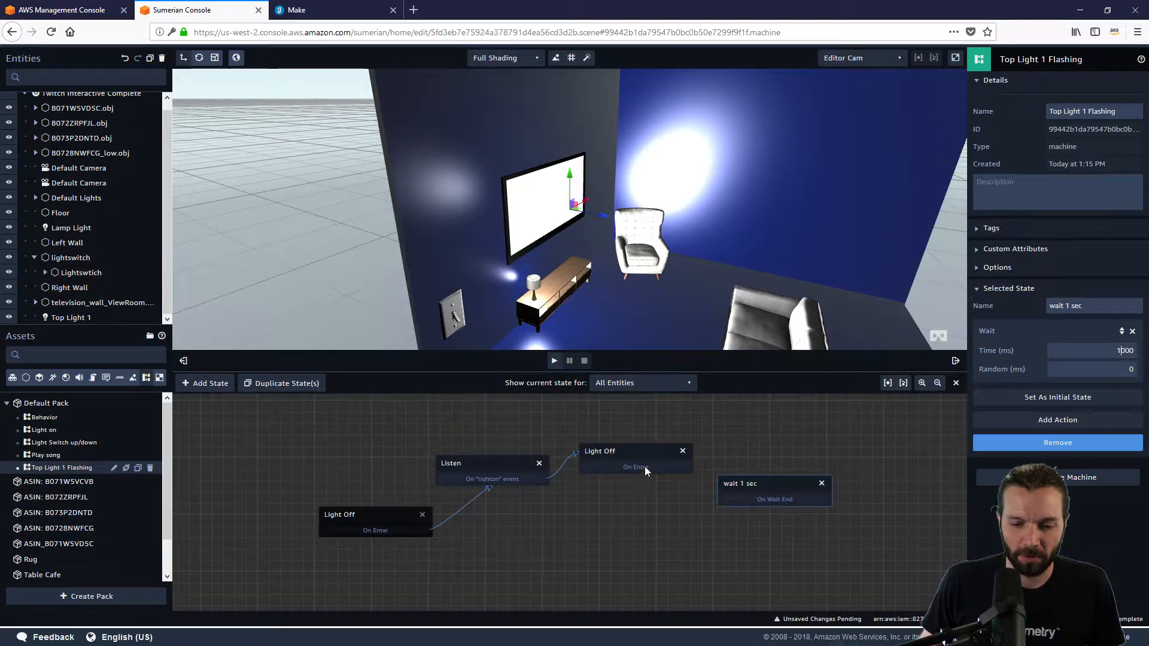
# Link the magenta Light Off state to wait 1 sec and wait 1 sec back to the first Light Off, moving wait 1 sec lower
pyautogui.moveTo(645, 465); pyautogui.dragTo(741, 491)
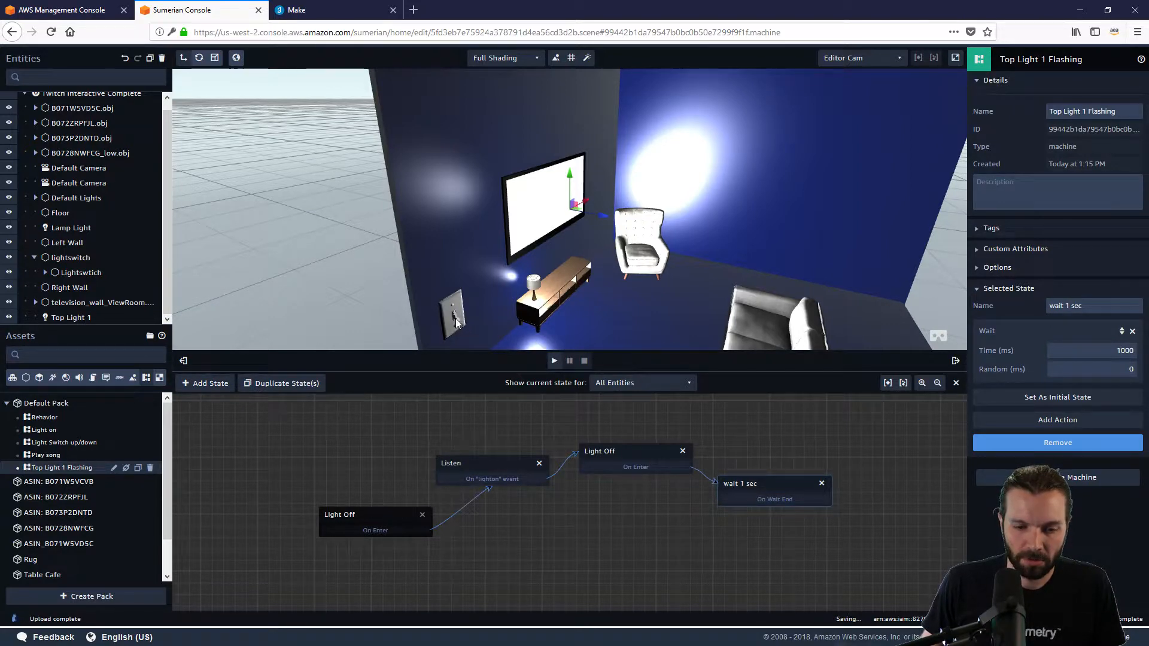
pyautogui.moveTo(731, 499); pyautogui.dragTo(393, 523)
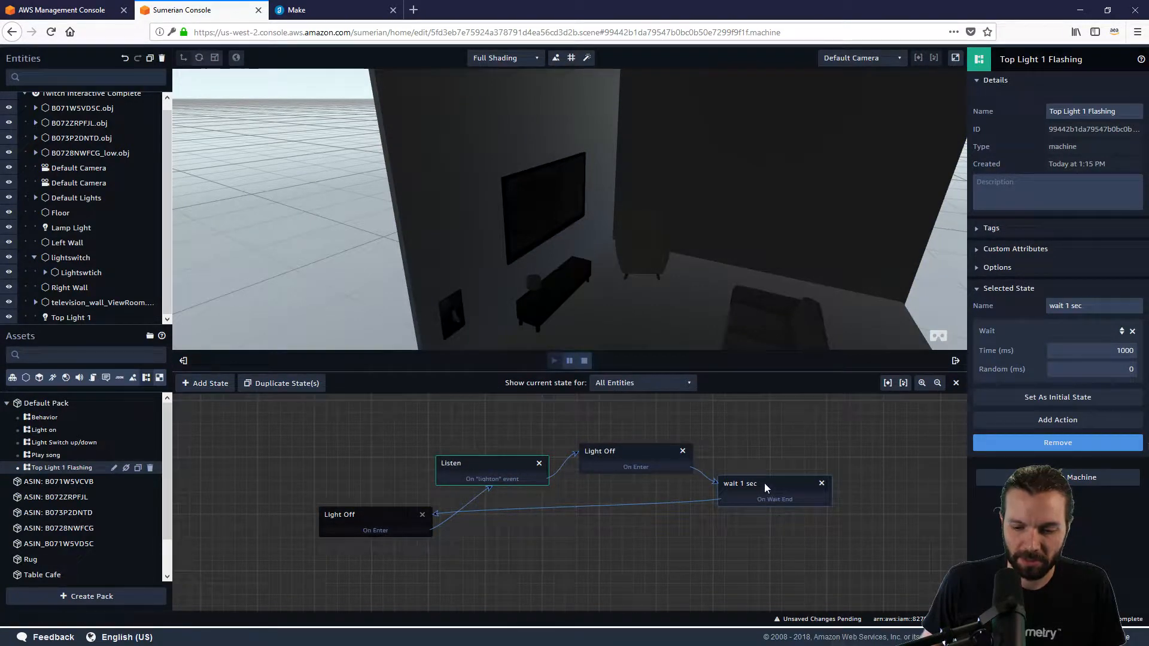
pyautogui.moveTo(764, 483); pyautogui.dragTo(734, 526)
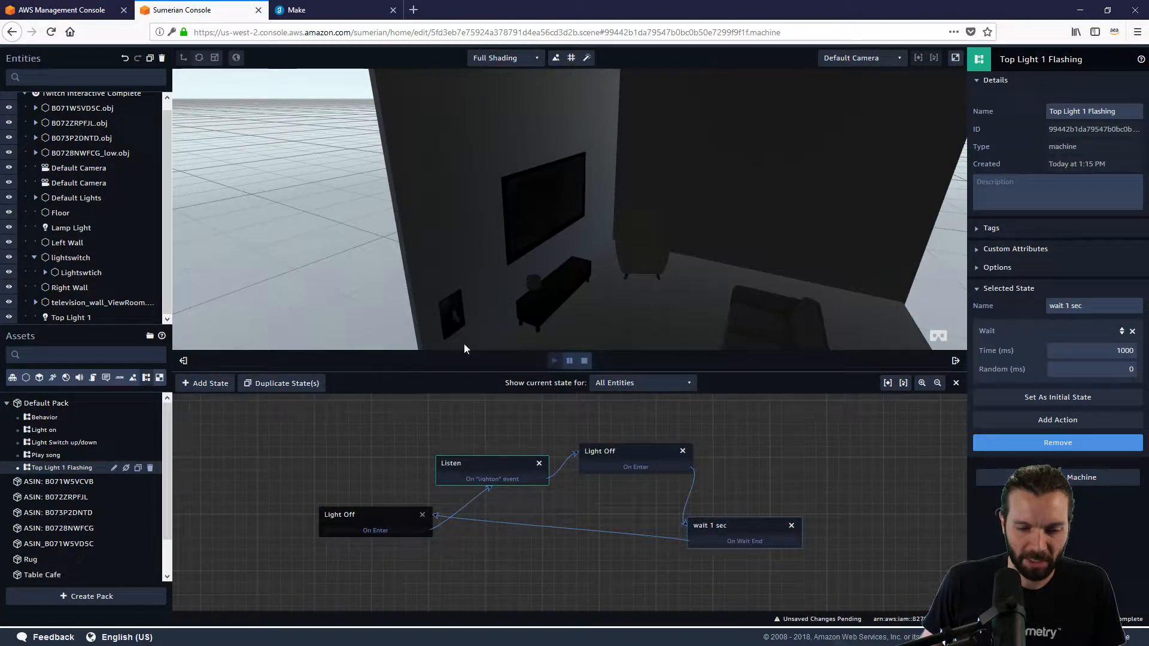
# Operate the light switch in the running scene, remove the transition from wait 1 sec to the first Light Off, and stop playback
pyautogui.click(457, 318)
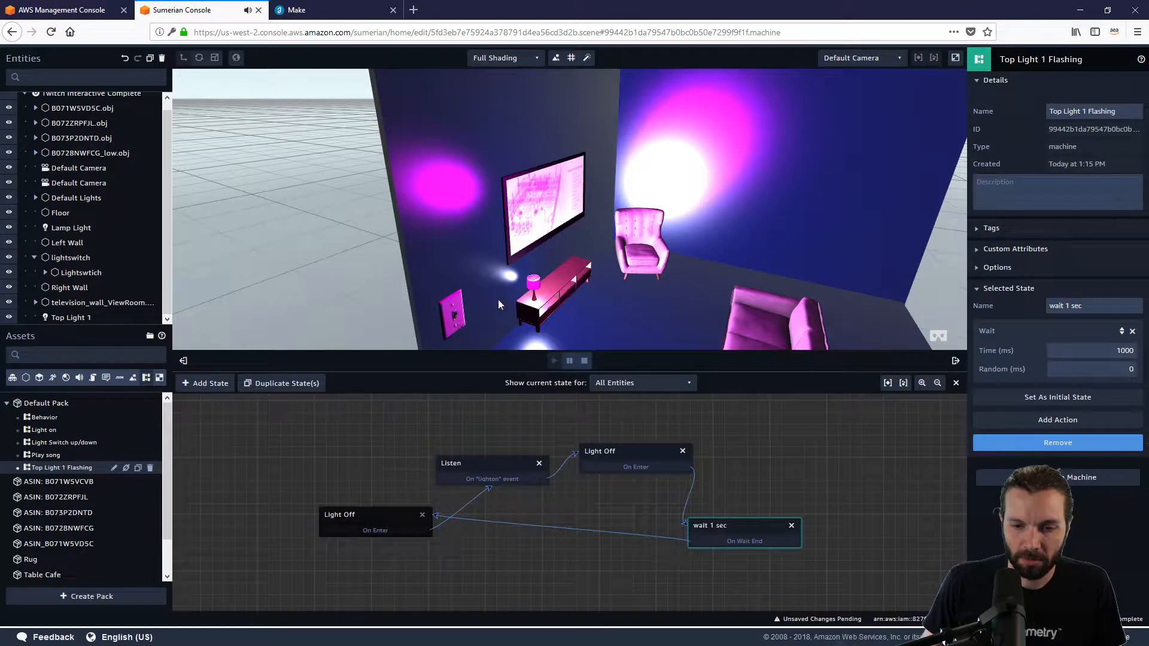
pyautogui.moveTo(704, 310); pyautogui.dragTo(717, 344)
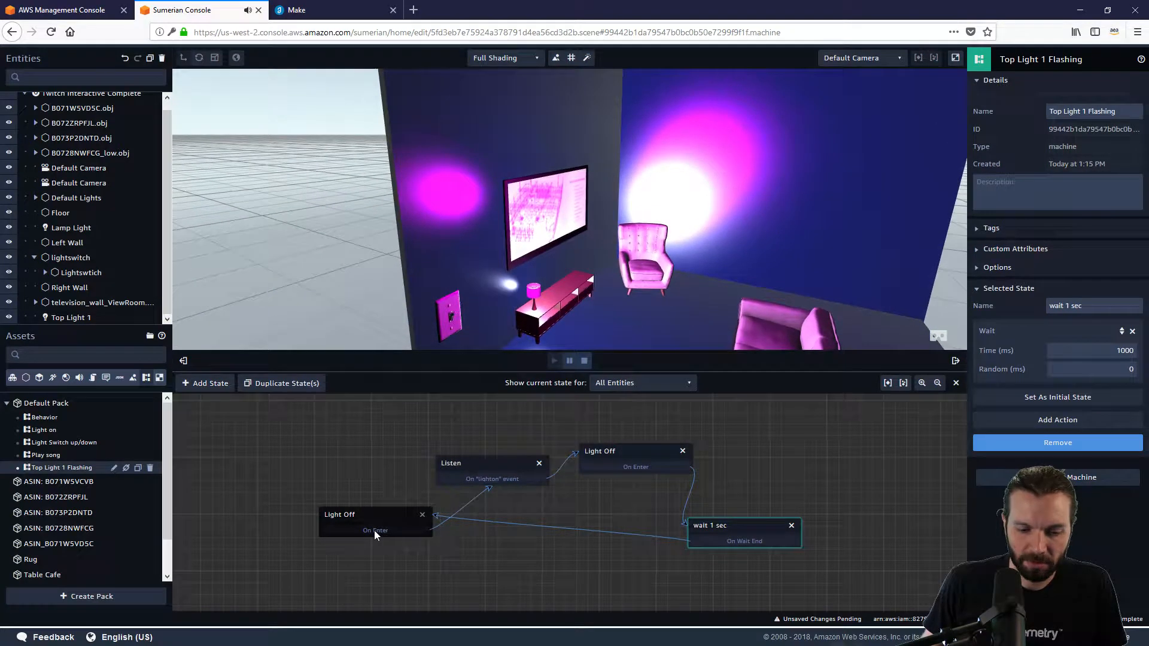
pyautogui.click(435, 515)
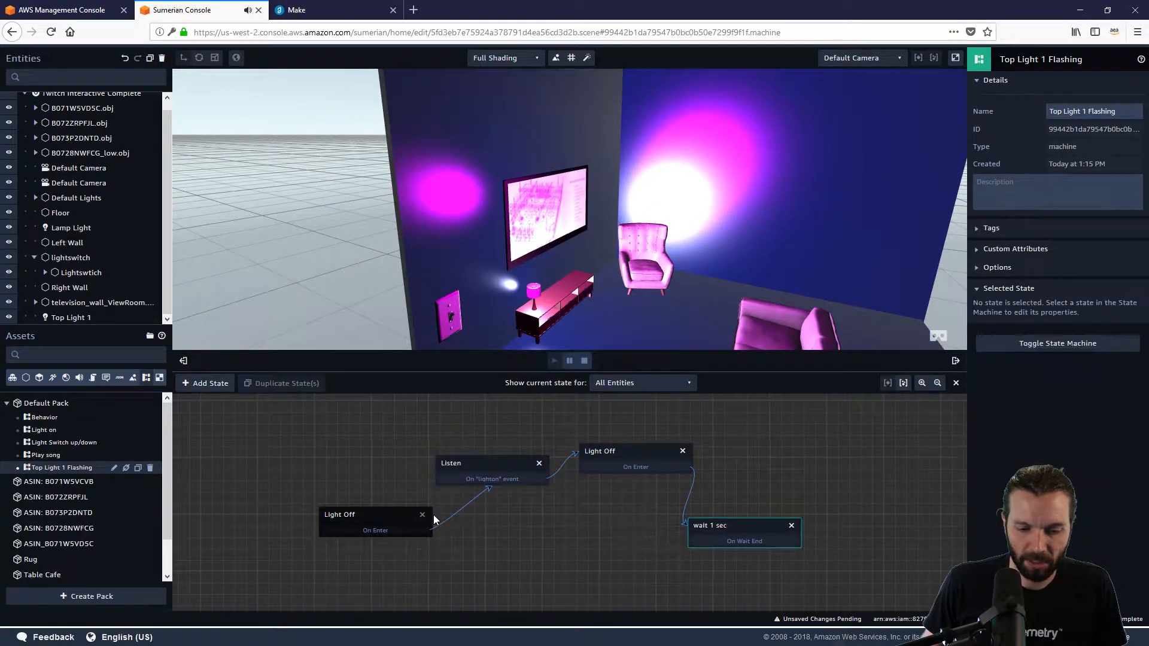
pyautogui.click(584, 361)
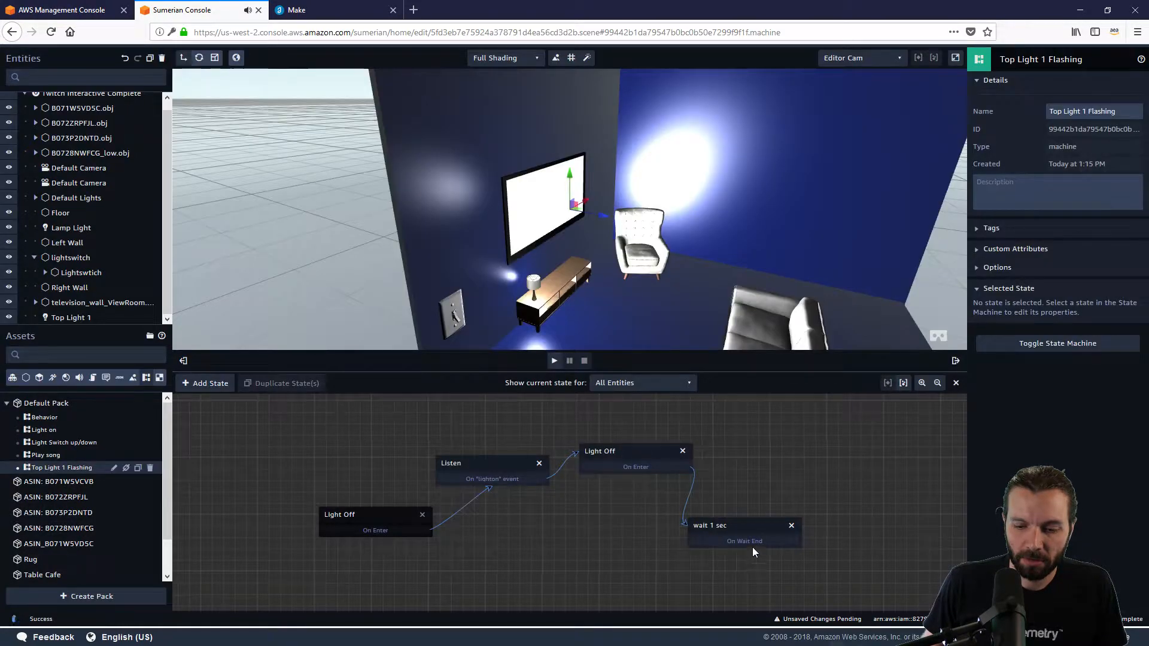
# Link wait 1 sec back to the first Light Off and operate the light switch in the running scene
pyautogui.moveTo(752, 545); pyautogui.dragTo(402, 539)
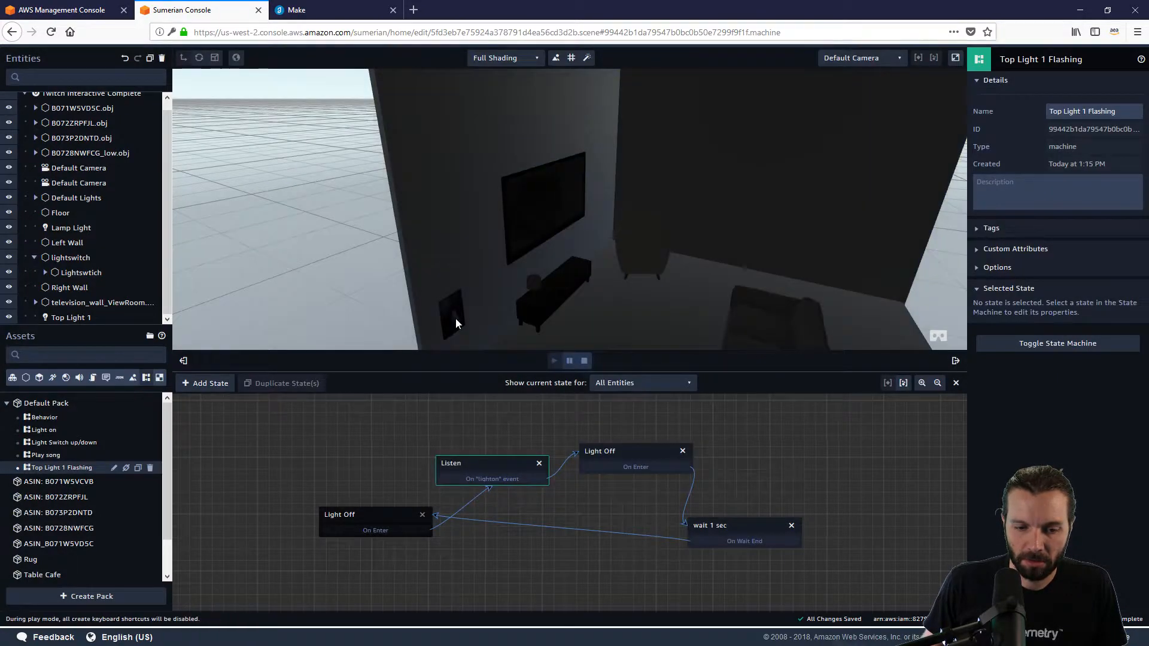
pyautogui.click(456, 319)
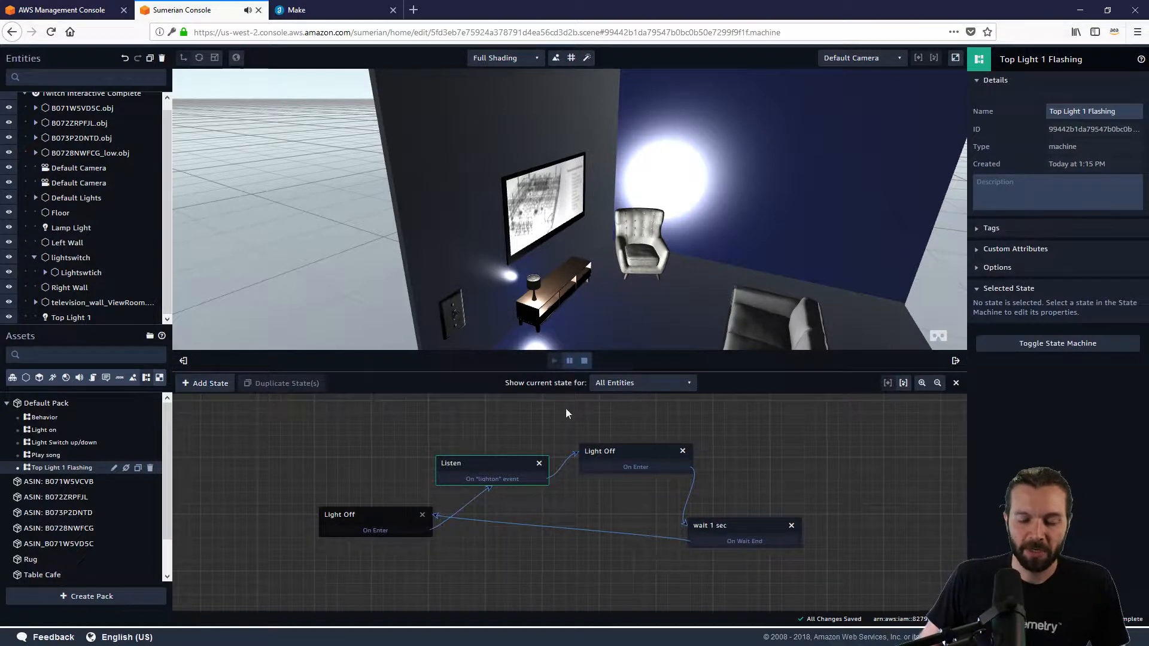
# Set the Wait time of the wait 1 sec state to 2000 ms
pyautogui.click(731, 523)
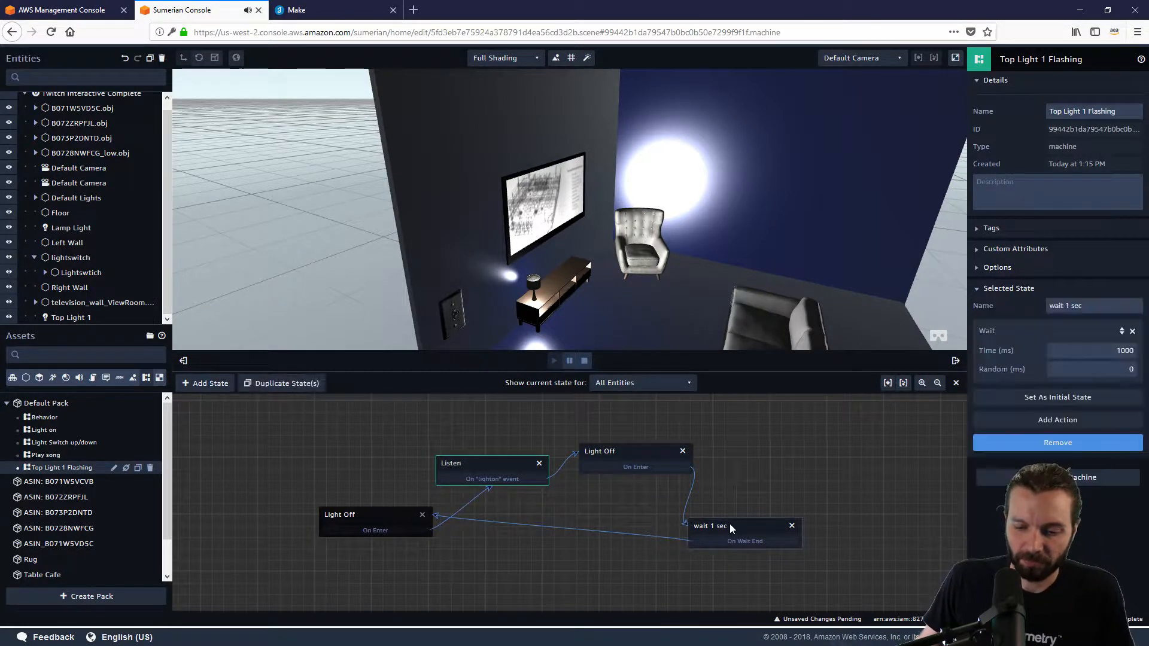
pyautogui.click(1121, 351)
pyautogui.press('BackSpace')
pyautogui.write('2')
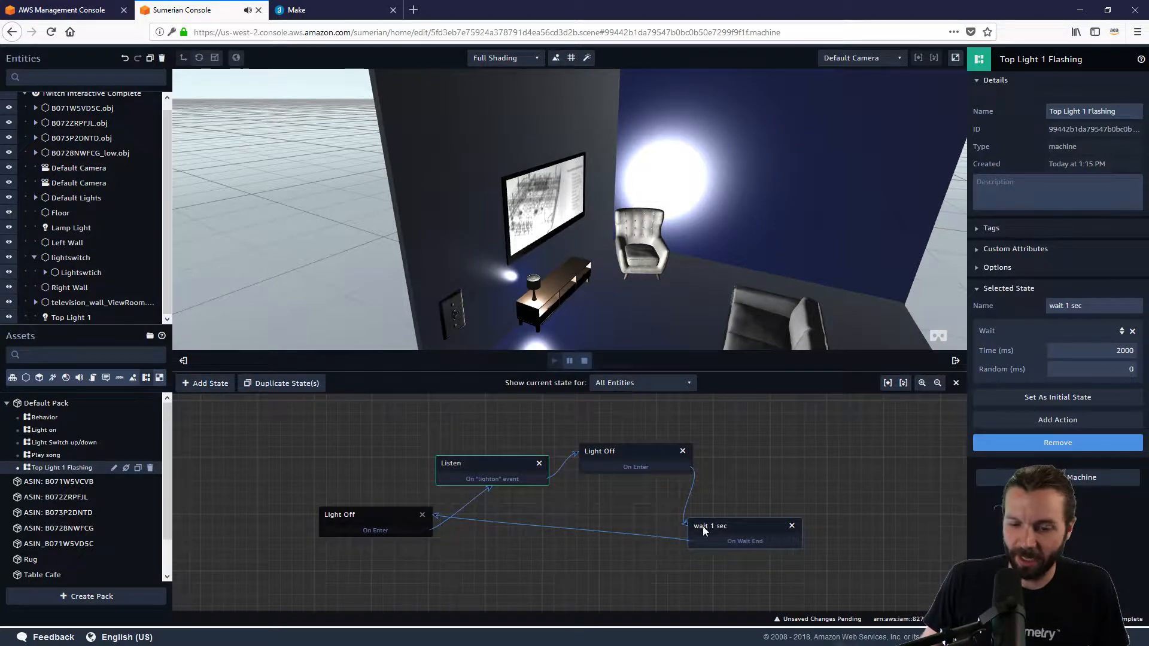
# Remove the transition from wait 1 sec to the first Light Off and rearrange the four states in a rising chain
pyautogui.click(436, 518)
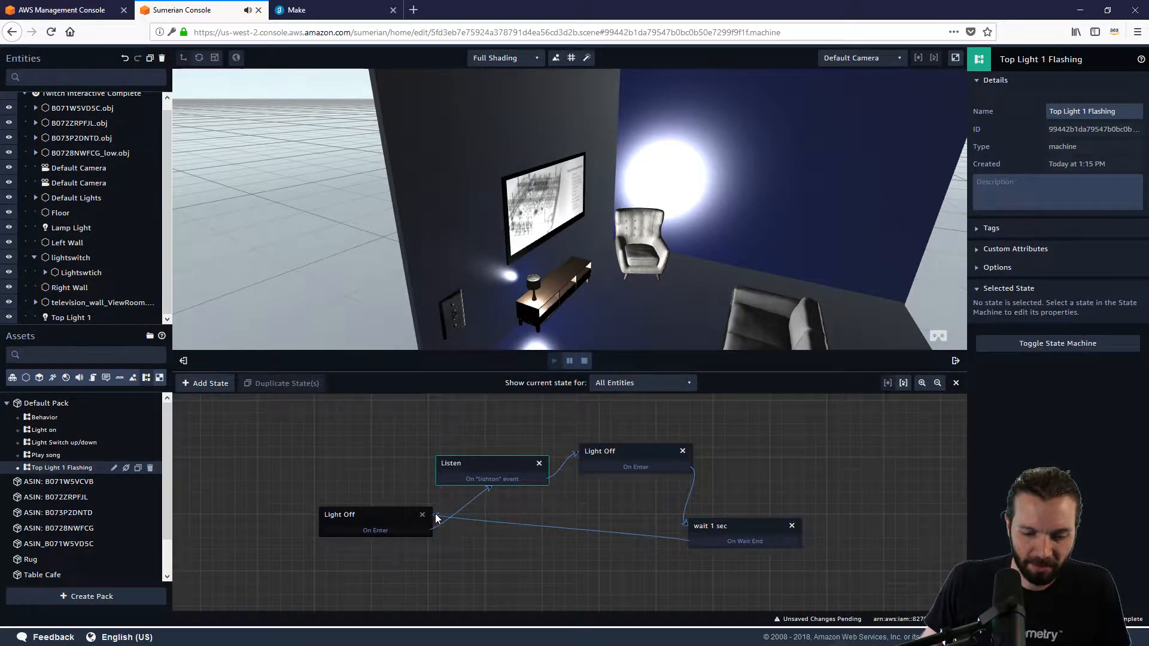
pyautogui.moveTo(436, 515); pyautogui.dragTo(304, 529)
pyautogui.moveTo(509, 464); pyautogui.dragTo(374, 485)
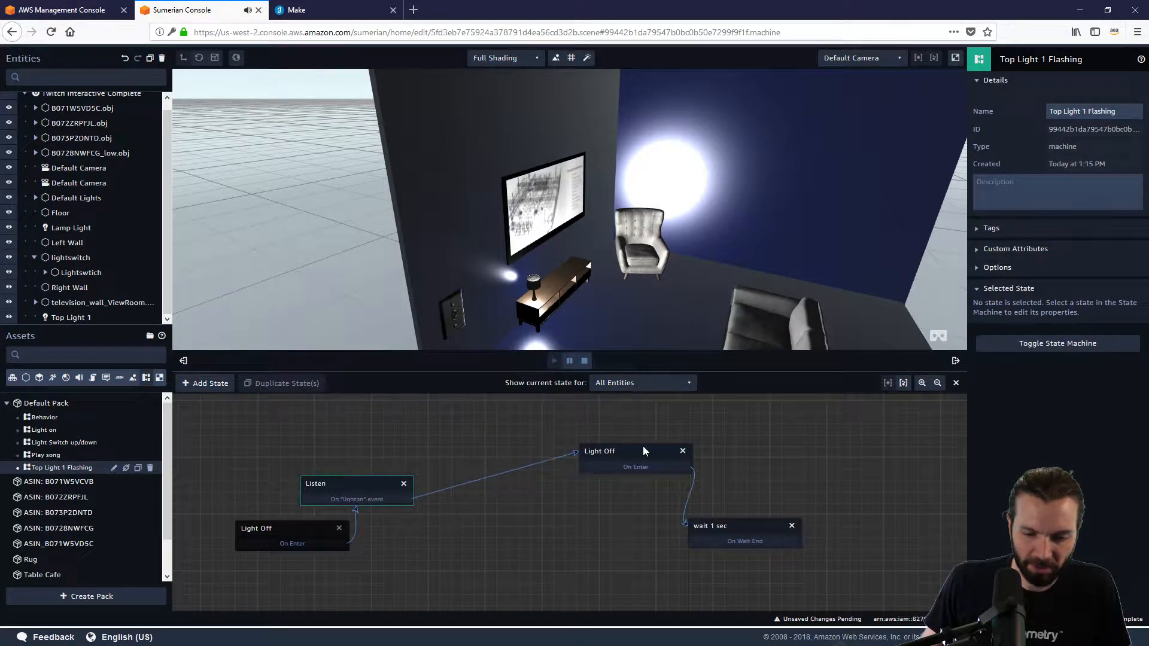
pyautogui.moveTo(643, 446); pyautogui.dragTo(459, 444)
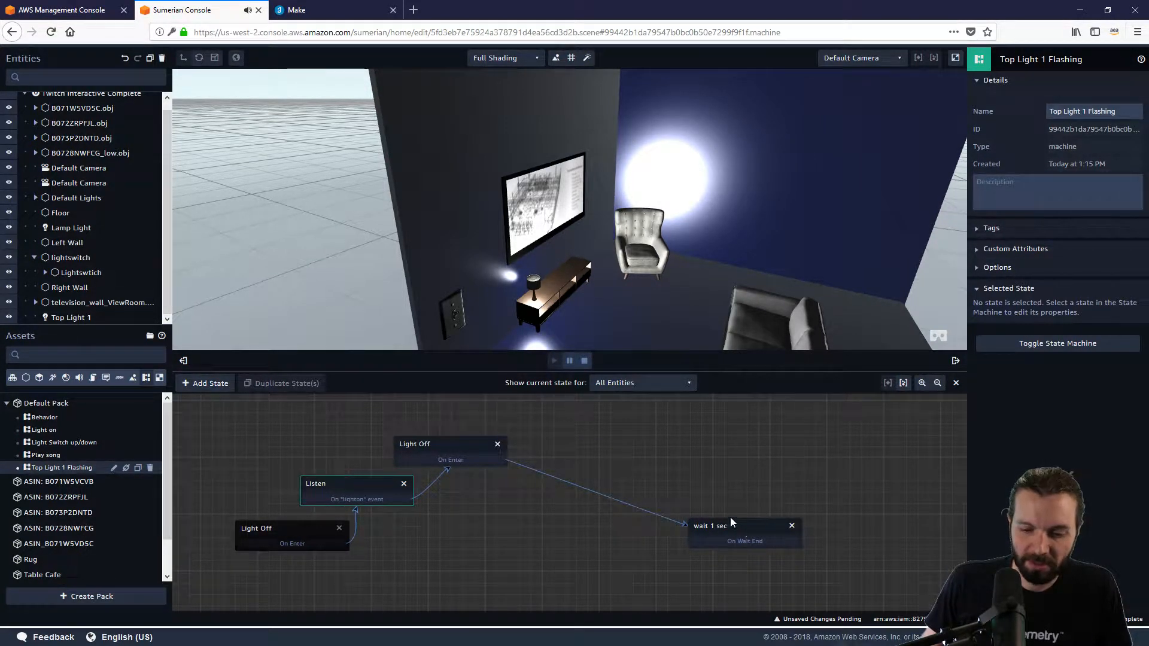
pyautogui.moveTo(731, 518); pyautogui.dragTo(563, 415)
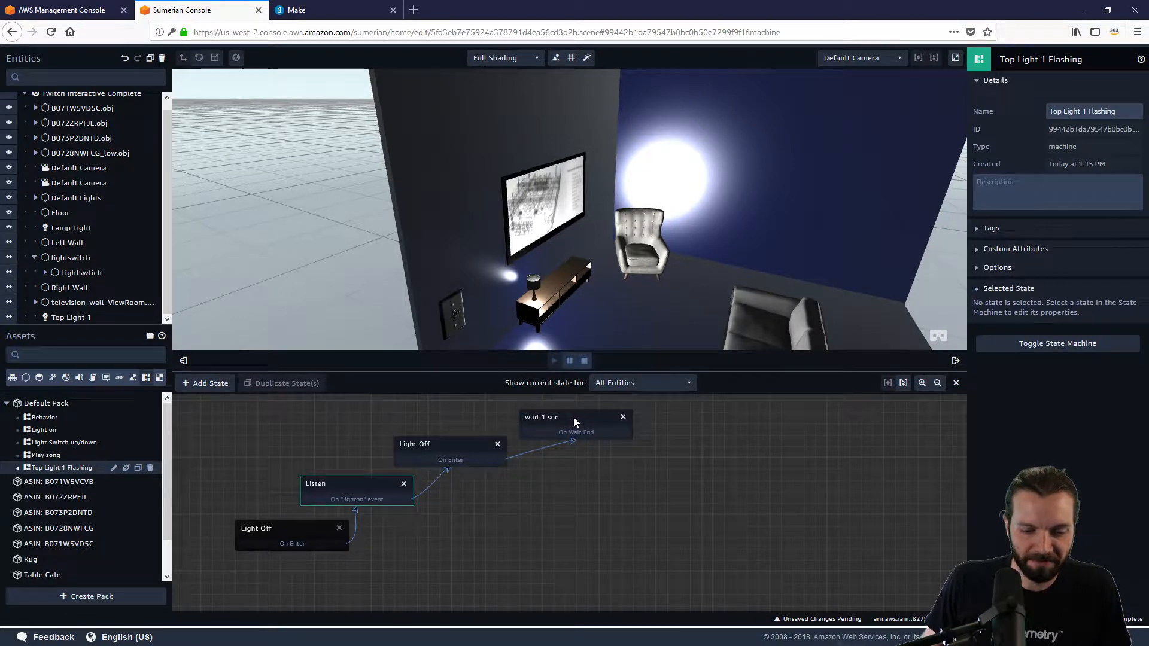
pyautogui.moveTo(662, 488); pyautogui.dragTo(614, 472)
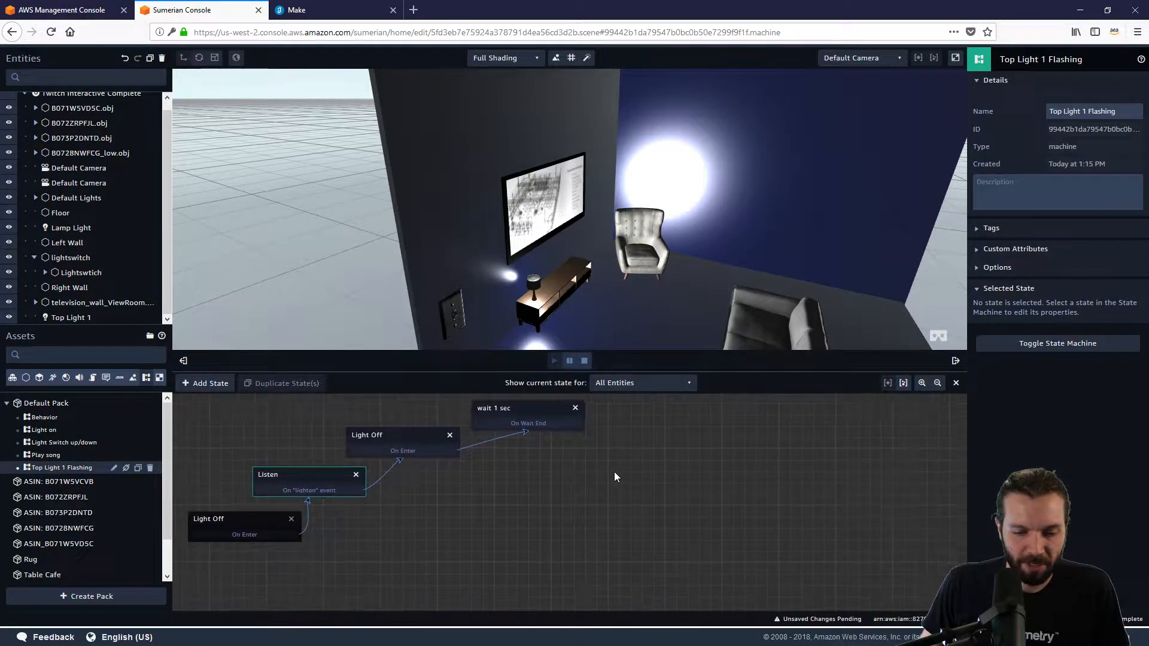
pyautogui.rightClick(614, 472)
pyautogui.click(536, 490)
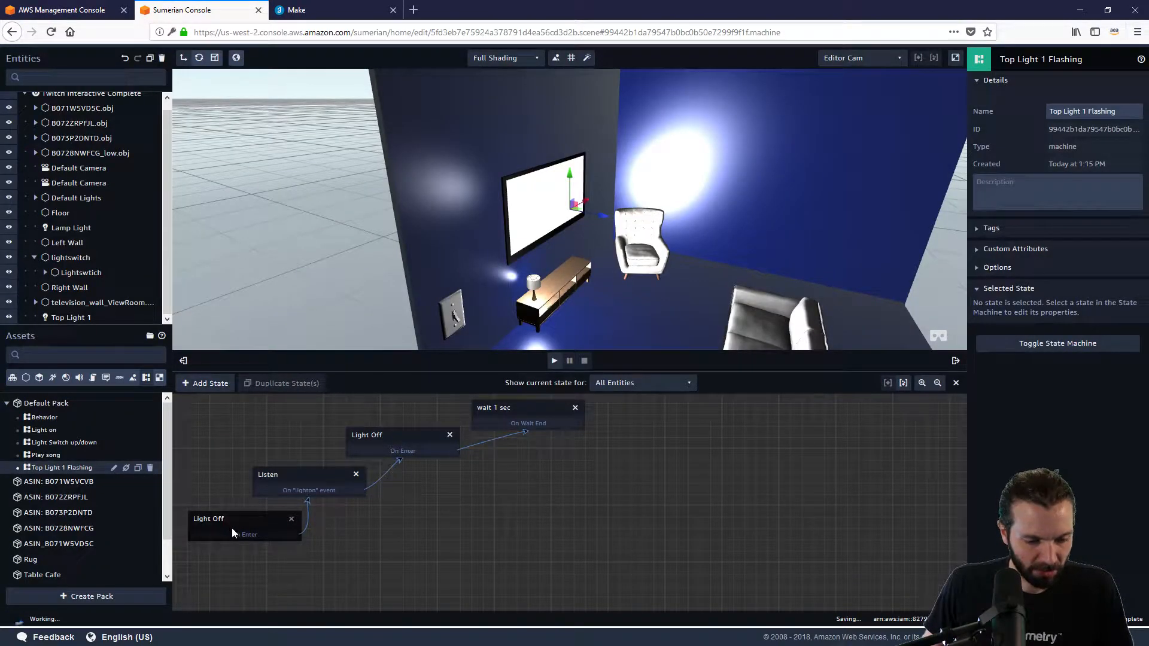
pyautogui.click(289, 476)
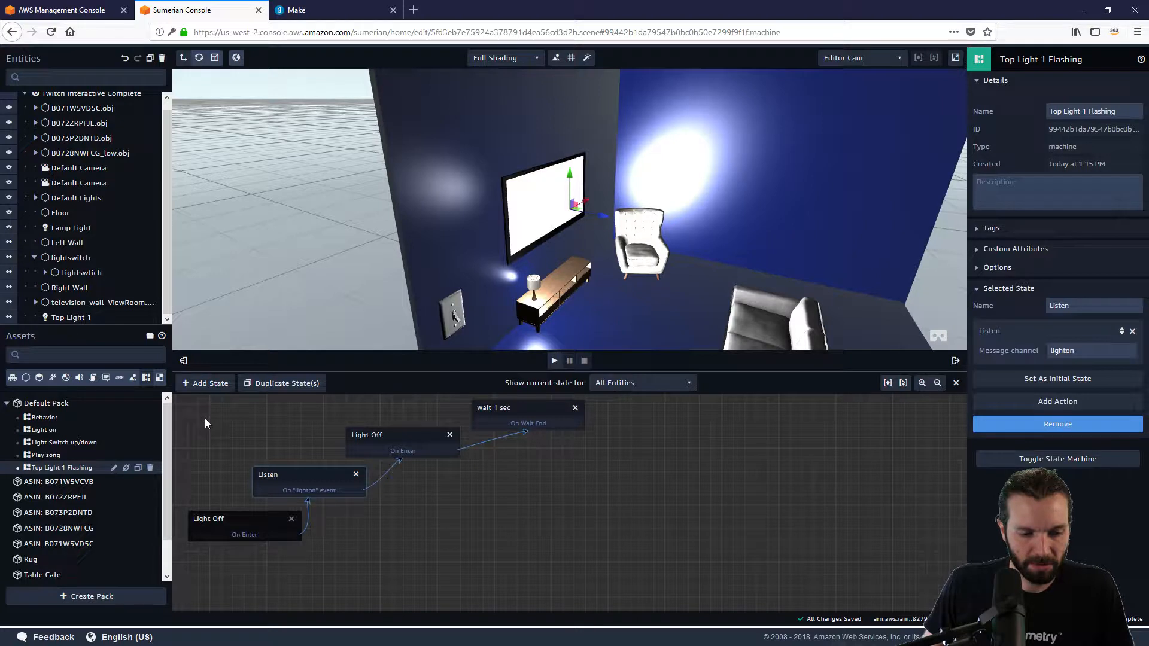
pyautogui.click(209, 384)
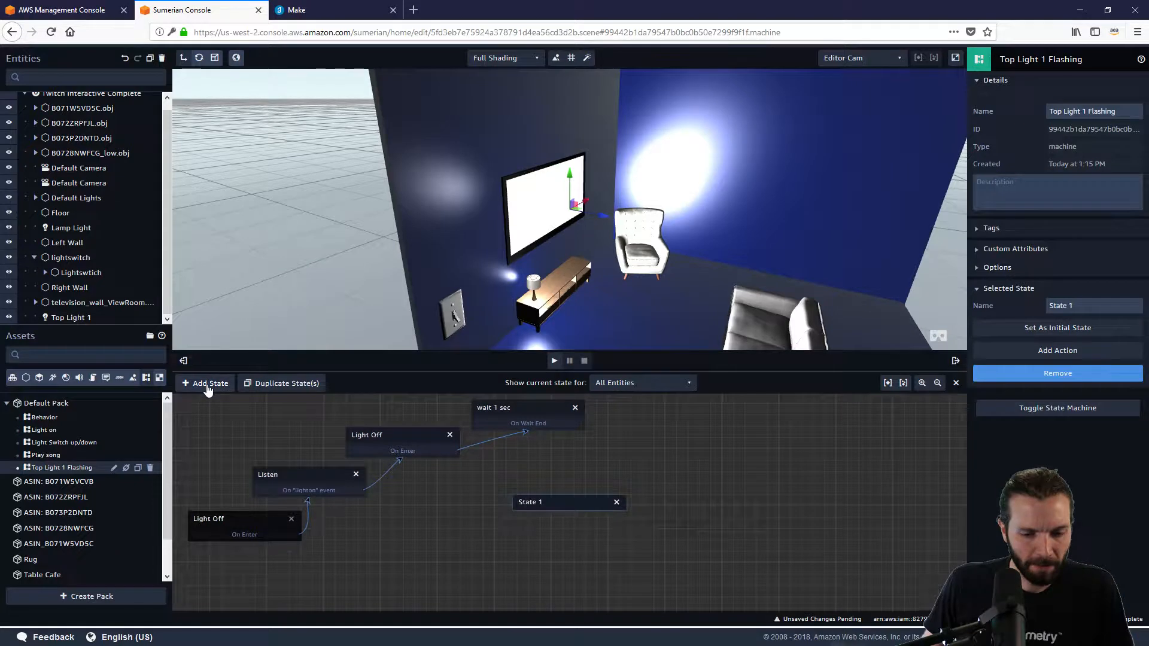
pyautogui.click(617, 504)
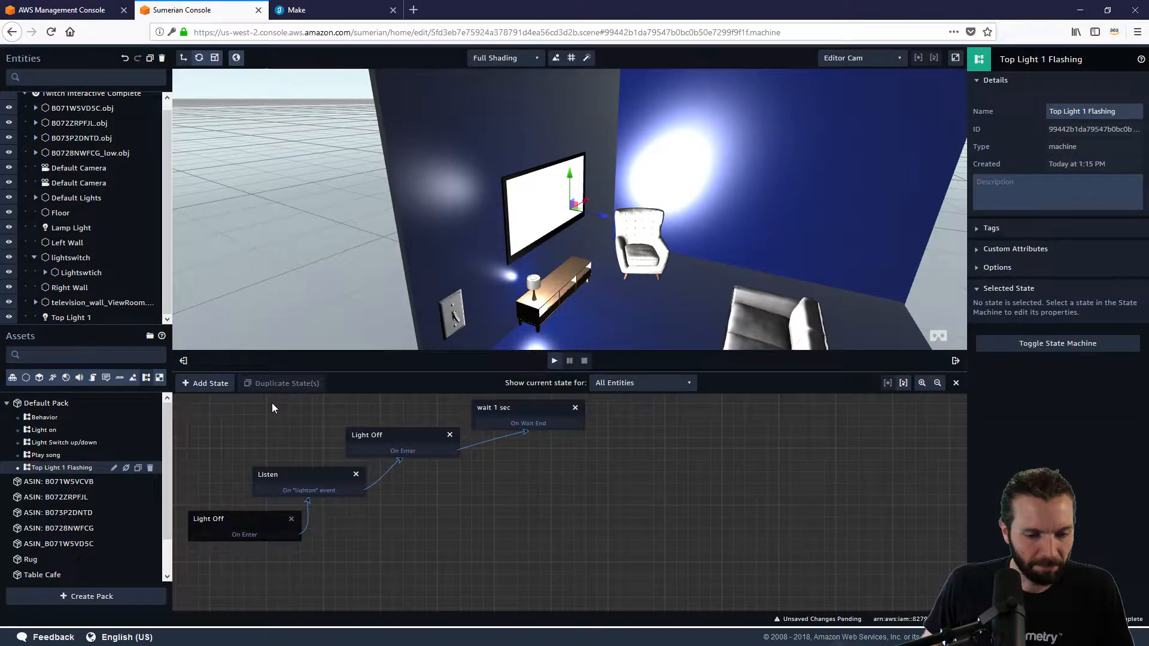
# Rename the magenta Light Off state as Pink Light
pyautogui.click(381, 437)
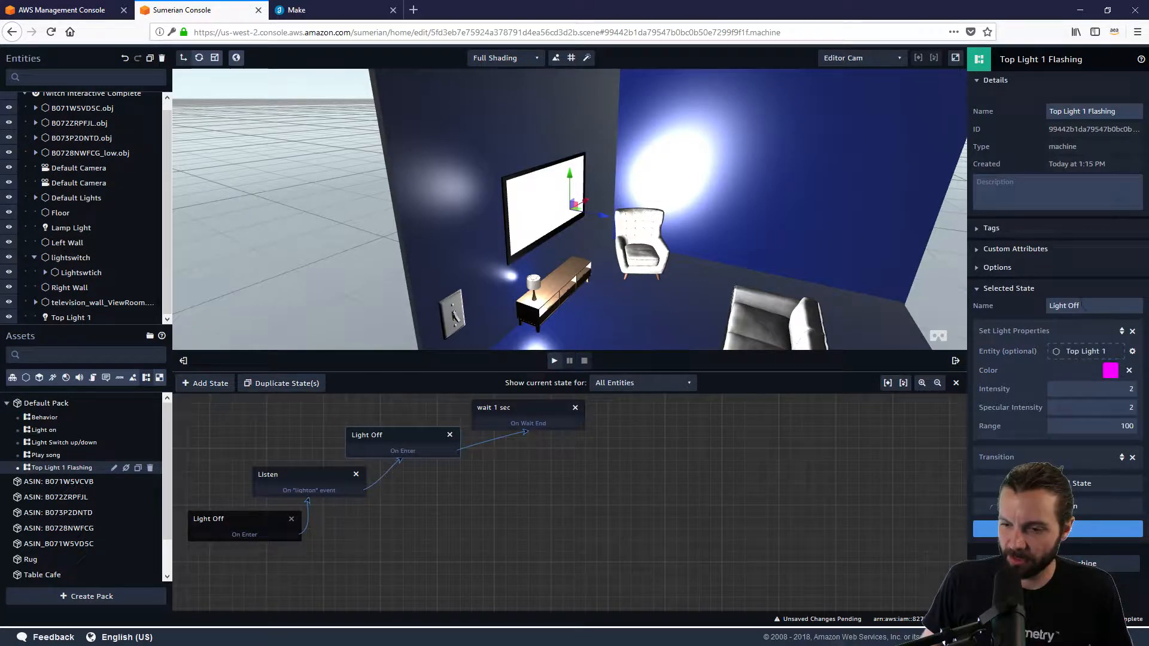
pyautogui.click(1064, 306)
pyautogui.write('Pink Light')
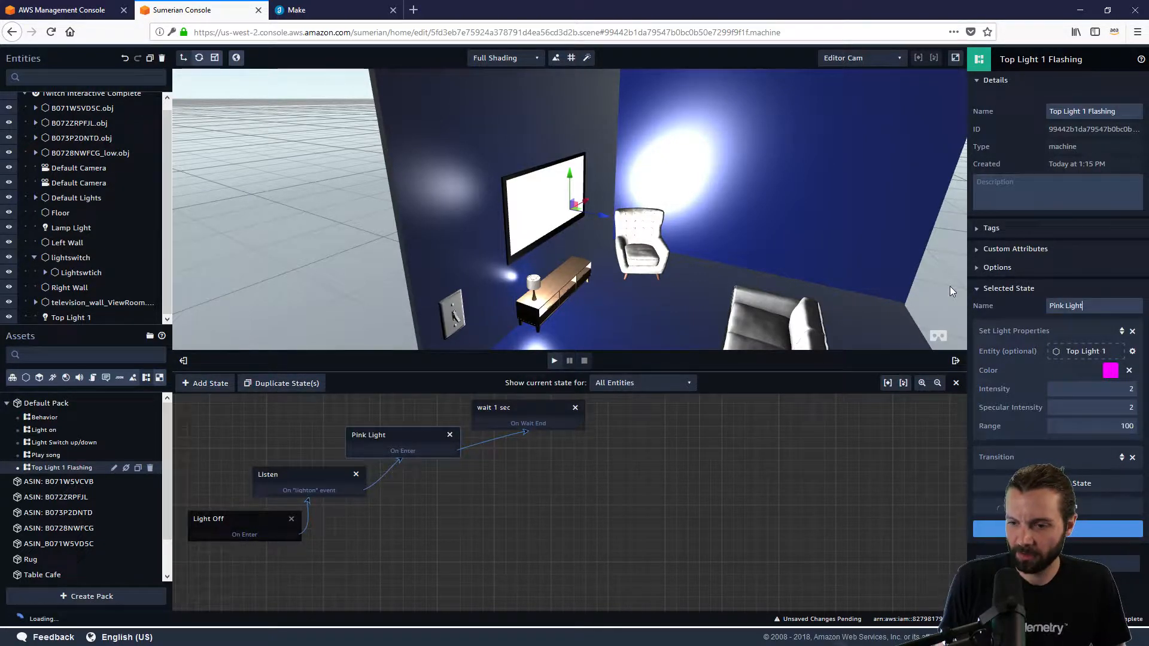
# Duplicate the Pink Light state, place the copy to the right of wait 1 sec, and remove the copy's outgoing transition
pyautogui.click(420, 432)
pyautogui.click(285, 383)
pyautogui.moveTo(457, 441); pyautogui.dragTo(664, 445)
pyautogui.click(534, 432)
pyautogui.click(669, 443)
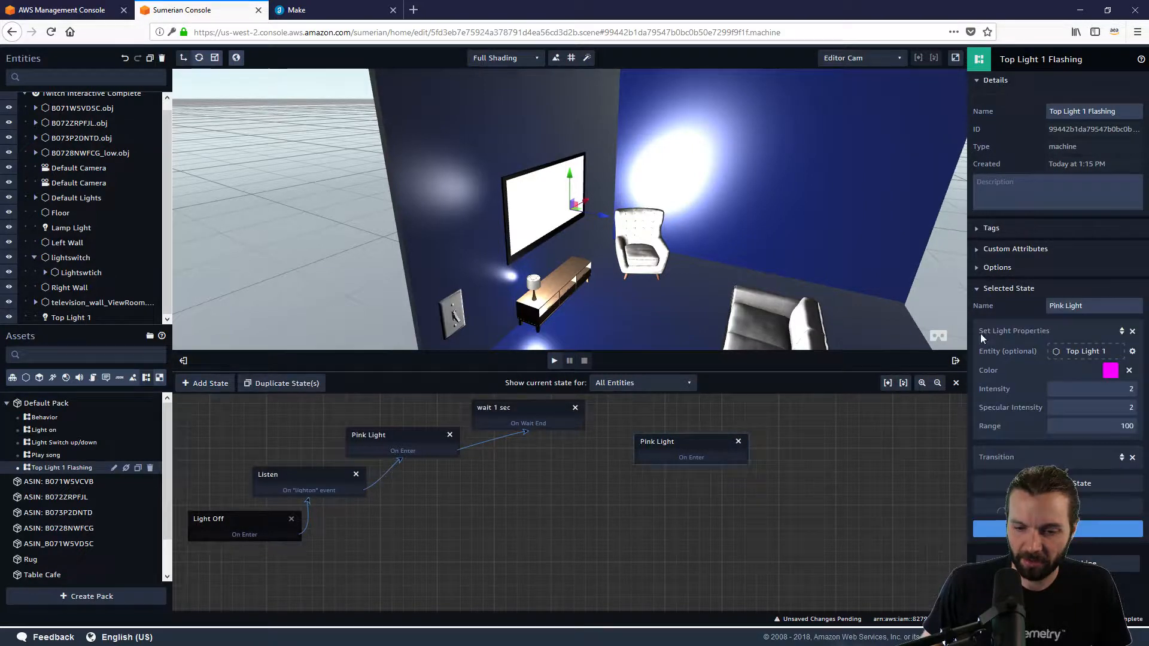
# Set the duplicated state's light color to sky blue and rename it Sky blue Light
pyautogui.moveTo(1065, 303); pyautogui.dragTo(1013, 297)
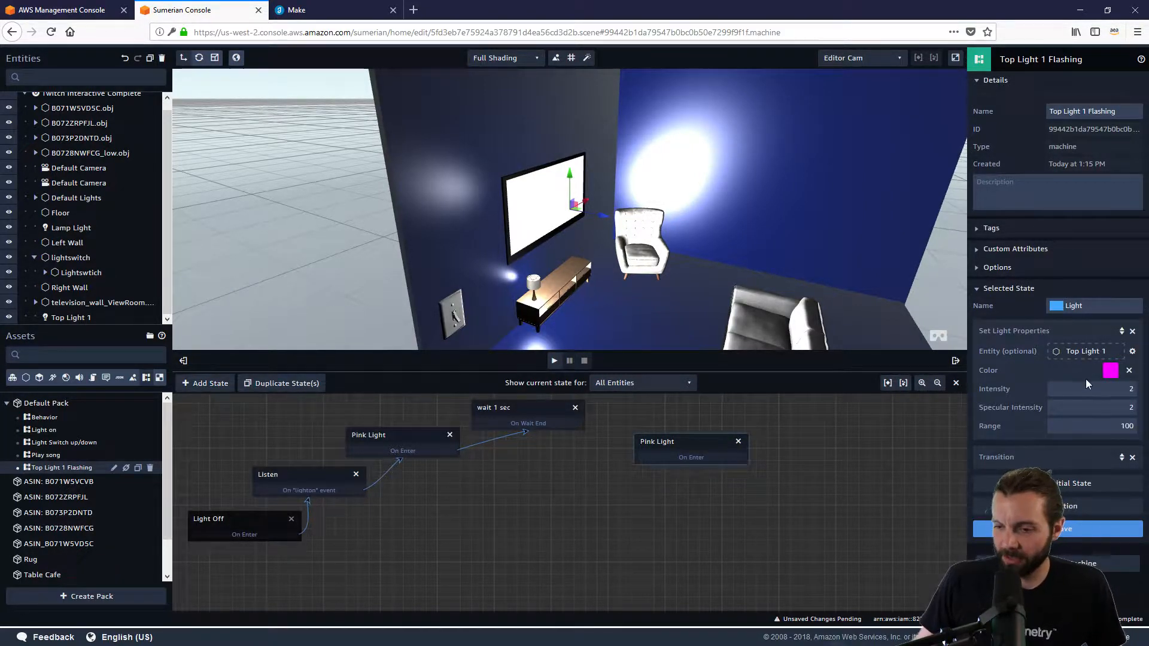
pyautogui.click(1109, 372)
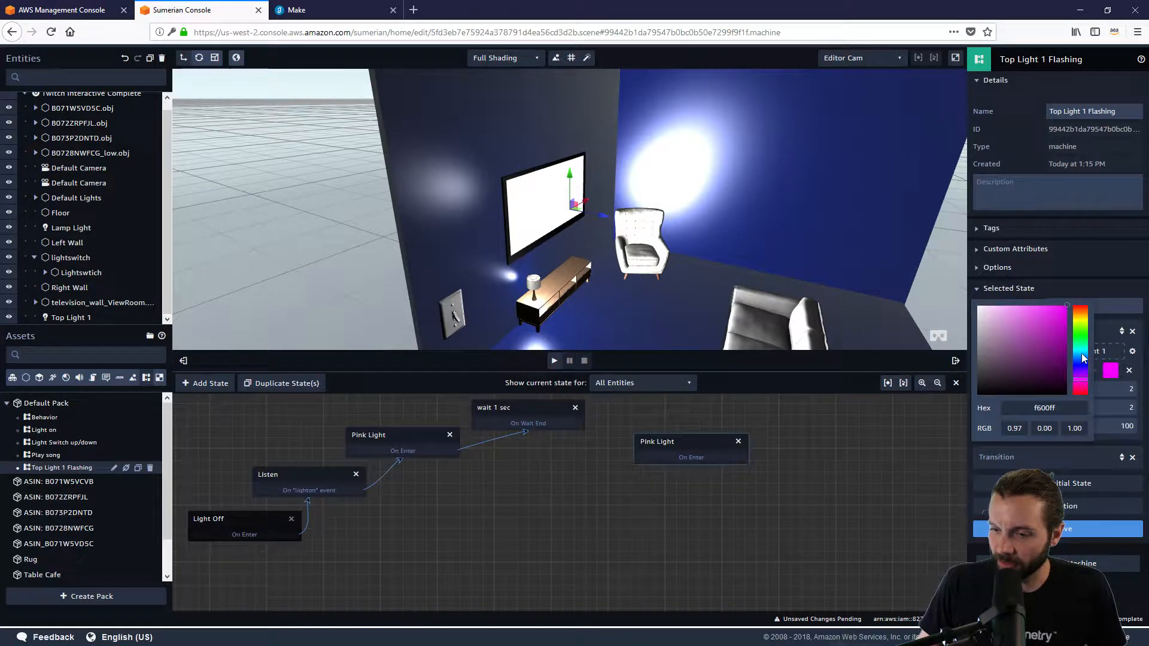
pyautogui.click(1082, 354)
pyautogui.click(823, 493)
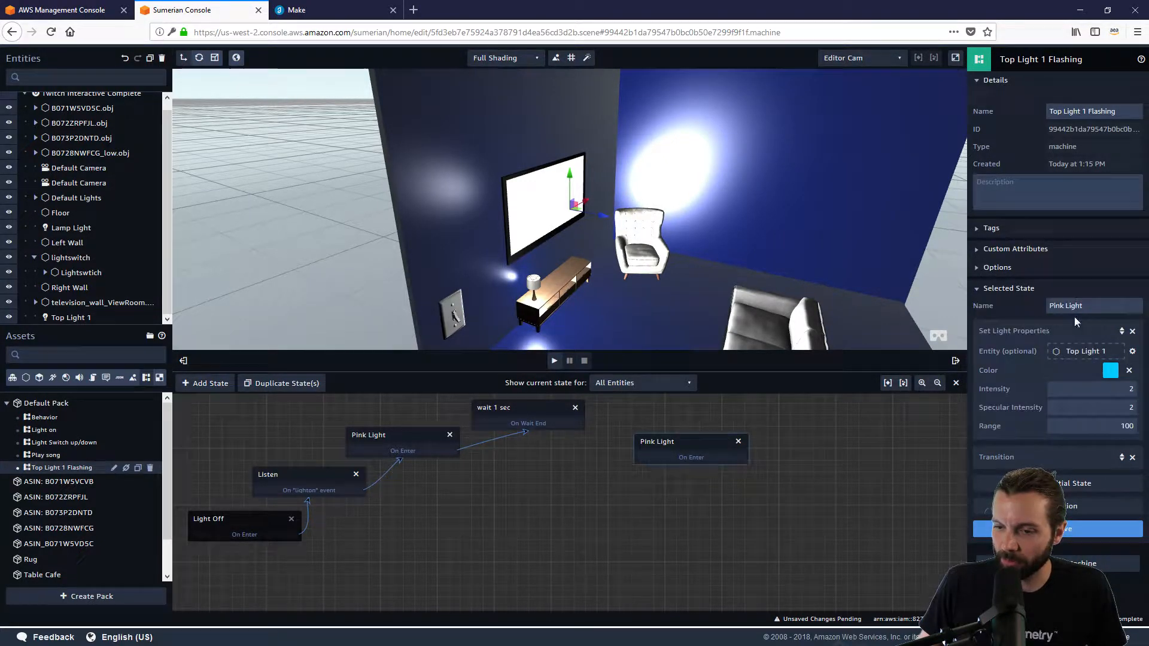
pyautogui.moveTo(1068, 305); pyautogui.dragTo(973, 282)
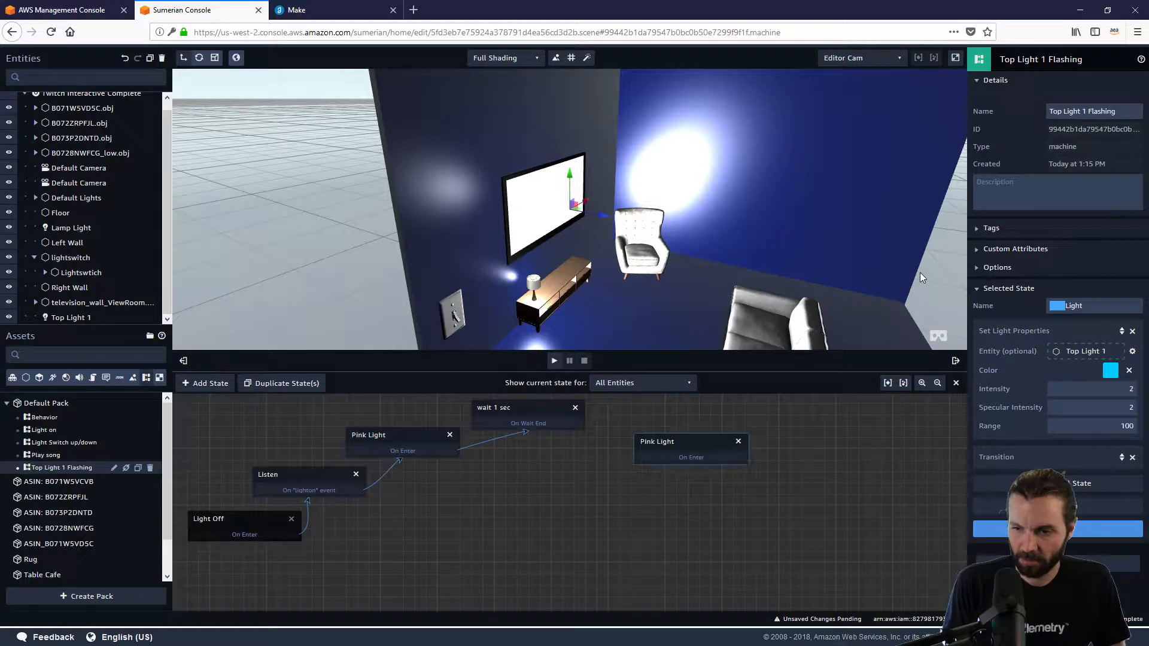
pyautogui.write('Sky blue')
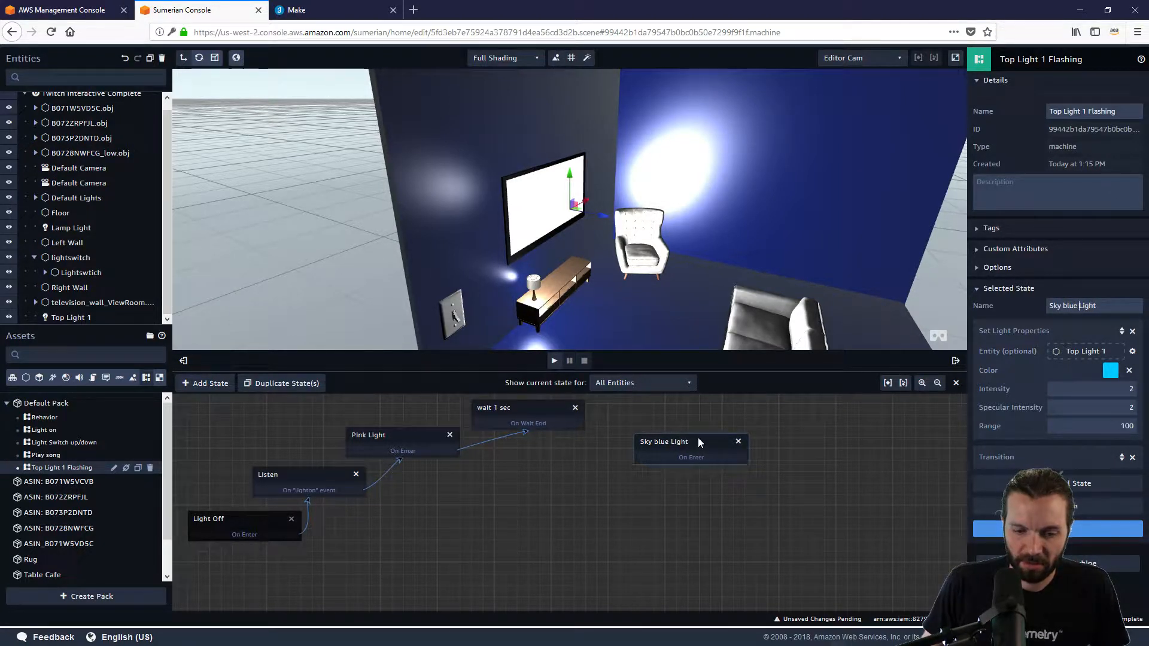
# Link wait 1 sec to Sky blue Light and place a duplicate of wait 1 sec to the lower right of Sky blue Light
pyautogui.moveTo(566, 422)
pyautogui.mouseDown()
pyautogui.moveTo(678, 441)
pyautogui.moveTo(645, 436)
pyautogui.moveTo(650, 427)
pyautogui.mouseUp()
pyautogui.click(520, 400)
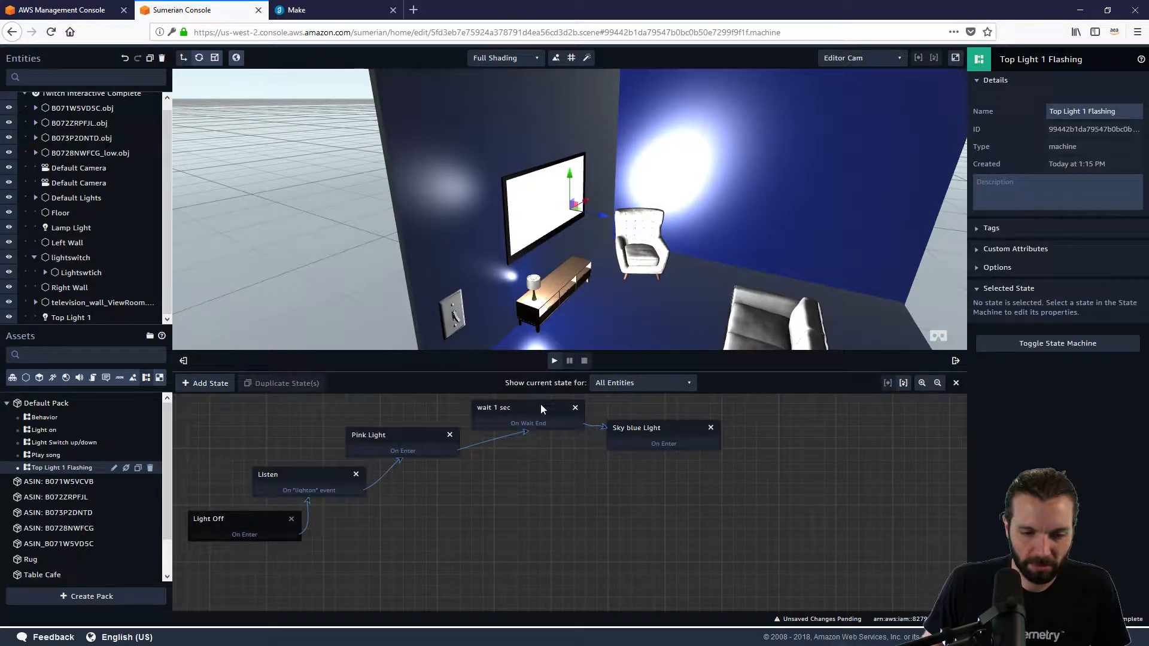
pyautogui.click(541, 409)
pyautogui.click(279, 384)
pyautogui.moveTo(526, 422); pyautogui.dragTo(758, 502)
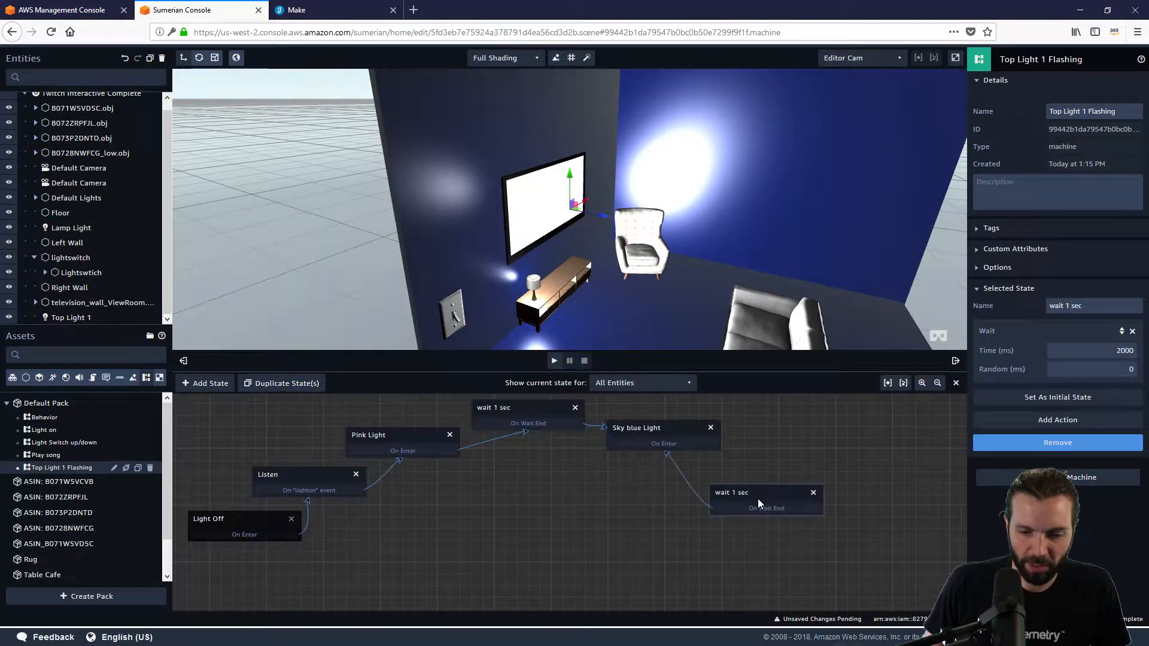
# Remove every transition between the states except the one from Light Off to Listen
pyautogui.click(667, 454)
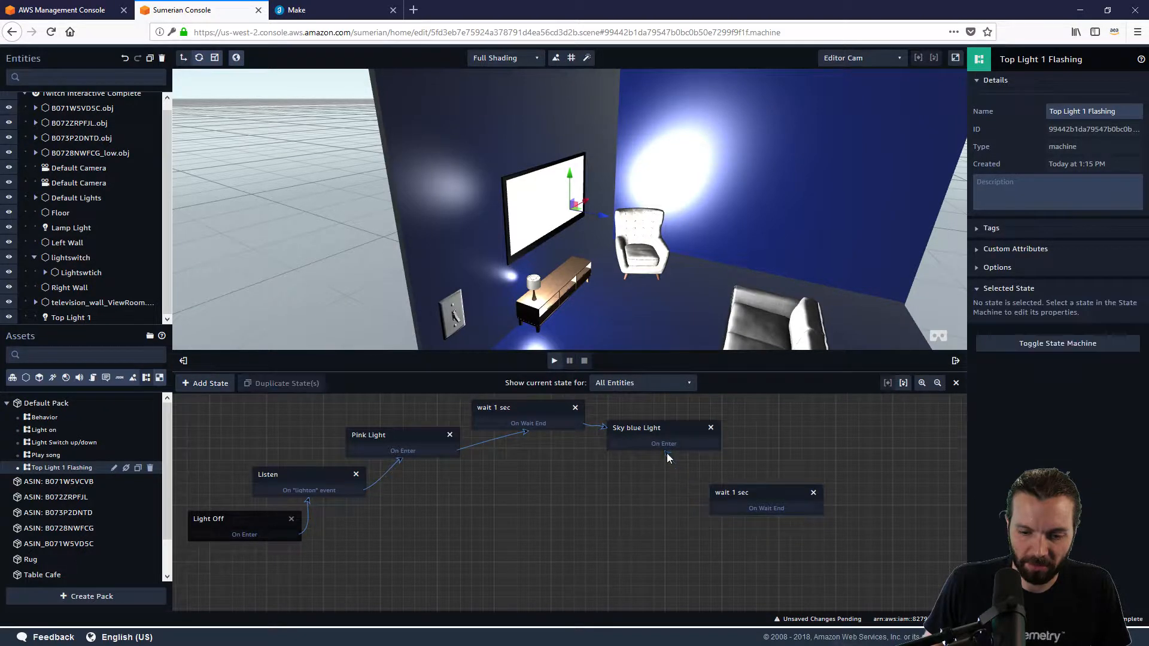
pyautogui.click(525, 430)
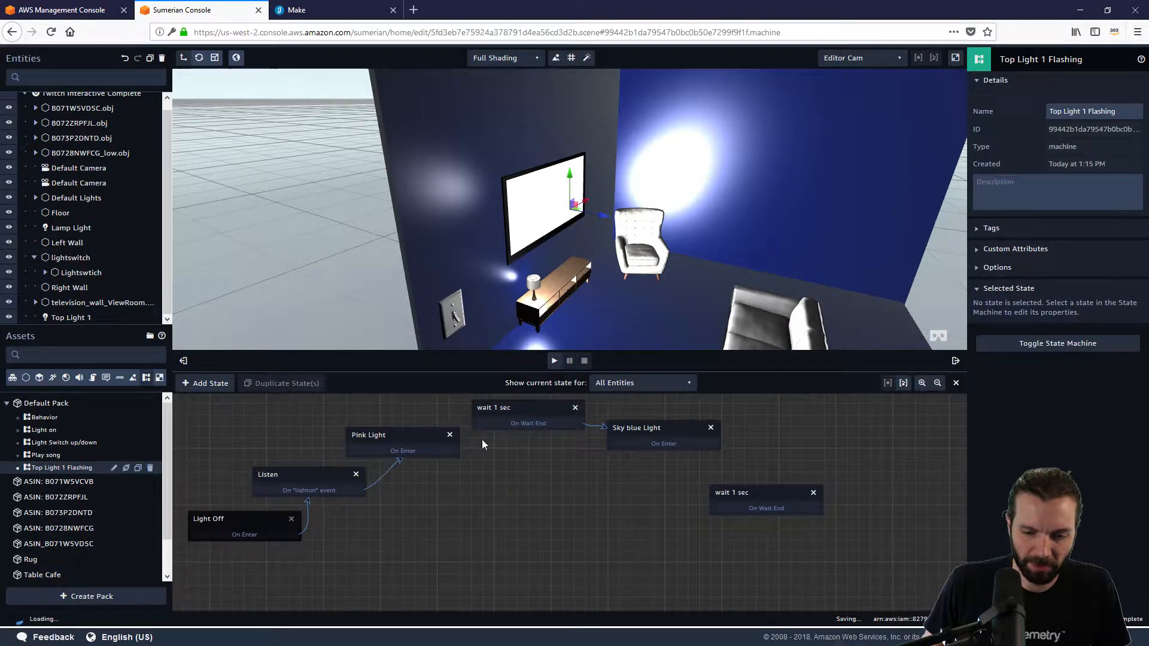
pyautogui.click(603, 427)
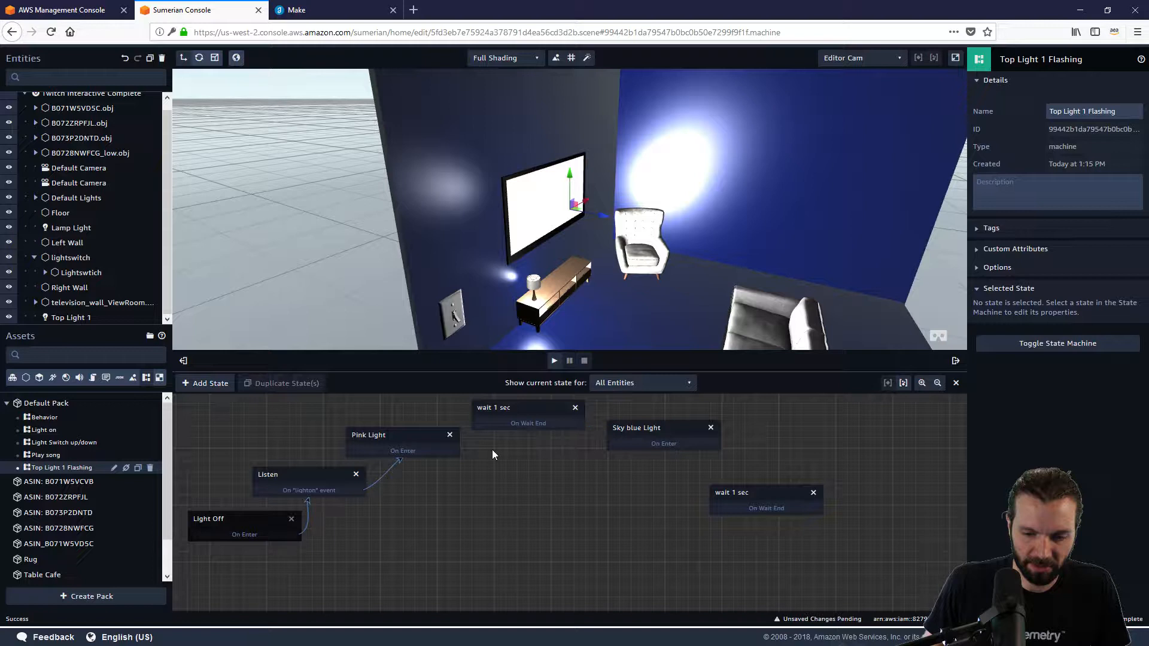
pyautogui.click(400, 460)
# Move the second wait 1 sec up beside Sky blue Light and raise Sky blue Light slightly
pyautogui.moveTo(730, 493); pyautogui.dragTo(759, 433)
pyautogui.moveTo(658, 429); pyautogui.dragTo(652, 418)
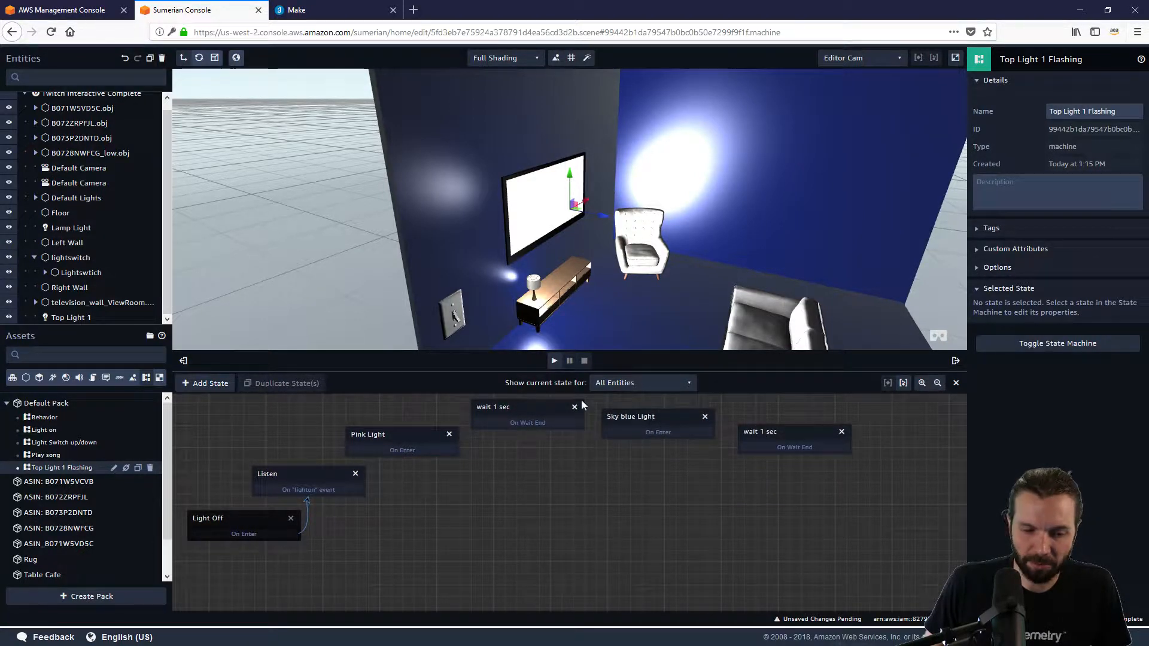
pyautogui.click(781, 435)
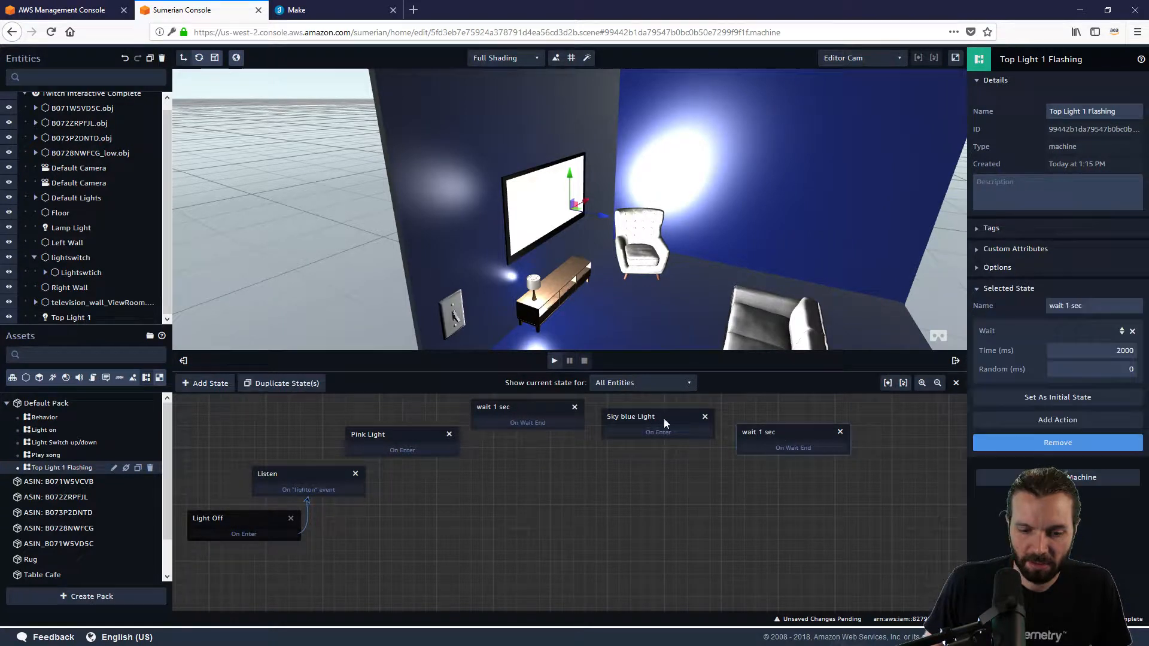
# Duplicate Pink Light and wait 1 sec, placing the copies one below the other under the second wait 1 sec
pyautogui.click(415, 443)
pyautogui.click(287, 384)
pyautogui.moveTo(394, 429); pyautogui.dragTo(839, 490)
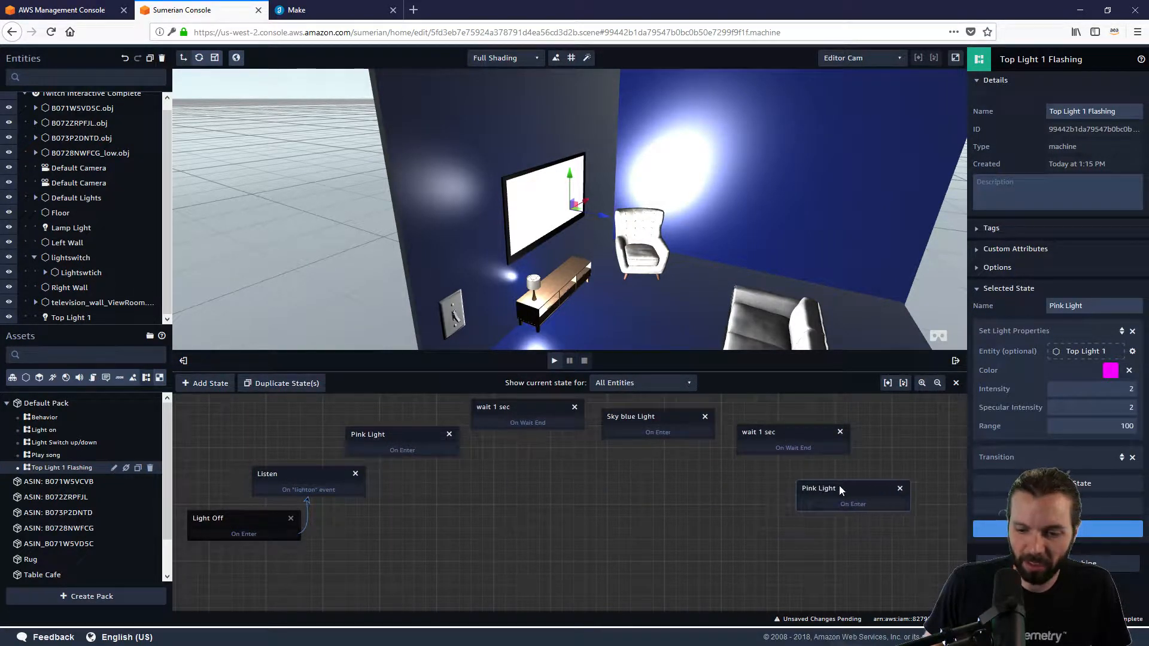
pyautogui.click(532, 419)
pyautogui.click(288, 384)
pyautogui.moveTo(533, 430); pyautogui.dragTo(782, 547)
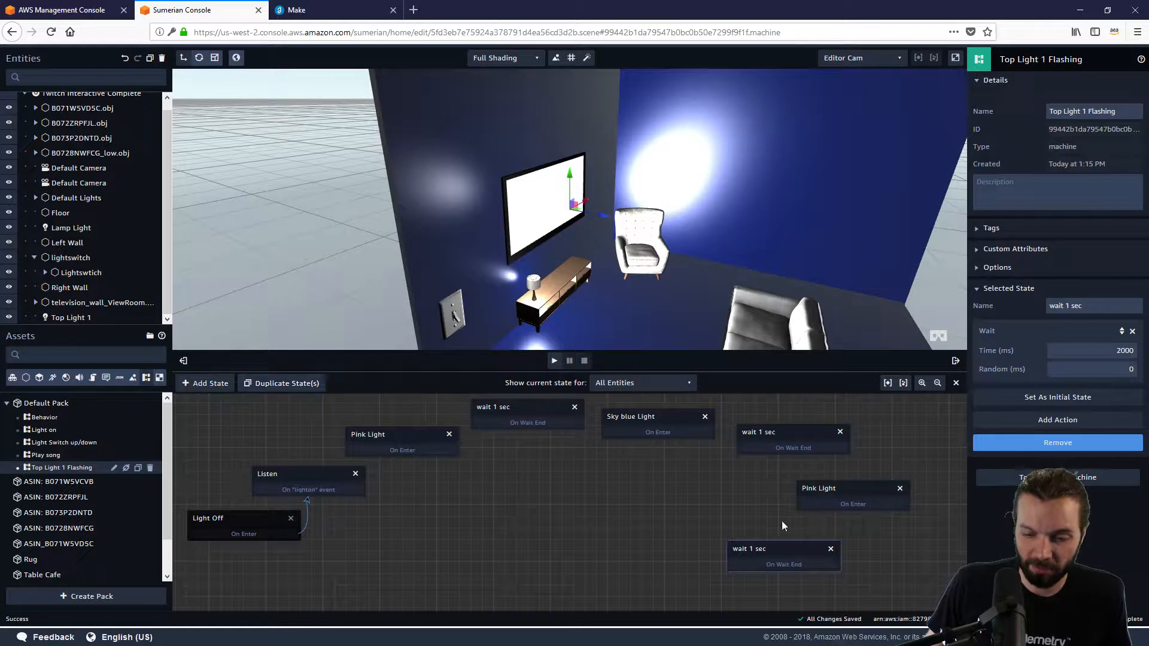
pyautogui.moveTo(766, 549); pyautogui.dragTo(770, 554)
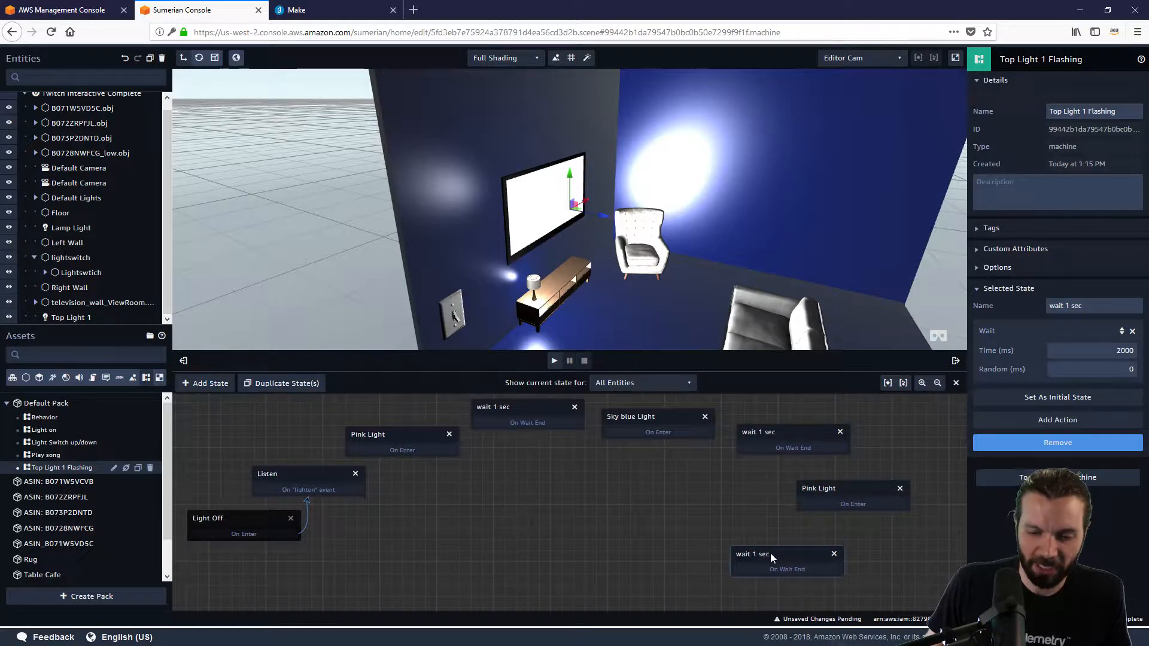
# Duplicate Sky blue Light and wait 1 sec, placing the copies in sequence to the left of the lower wait 1 sec
pyautogui.click(613, 419)
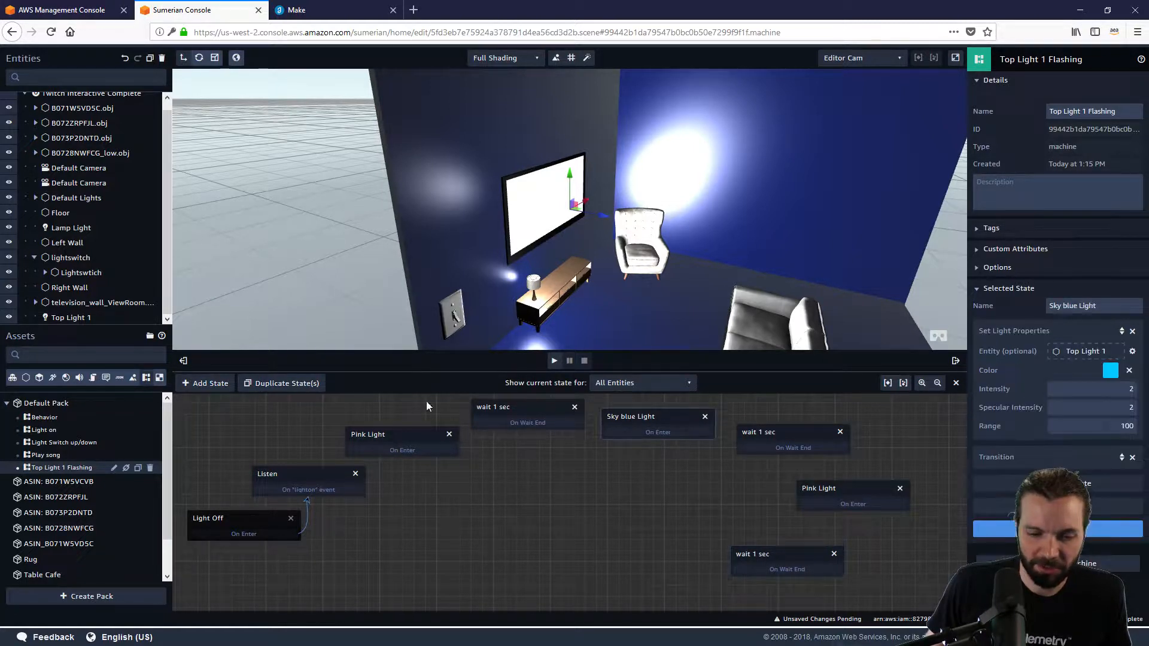
pyautogui.click(283, 382)
pyautogui.moveTo(644, 440); pyautogui.dragTo(627, 557)
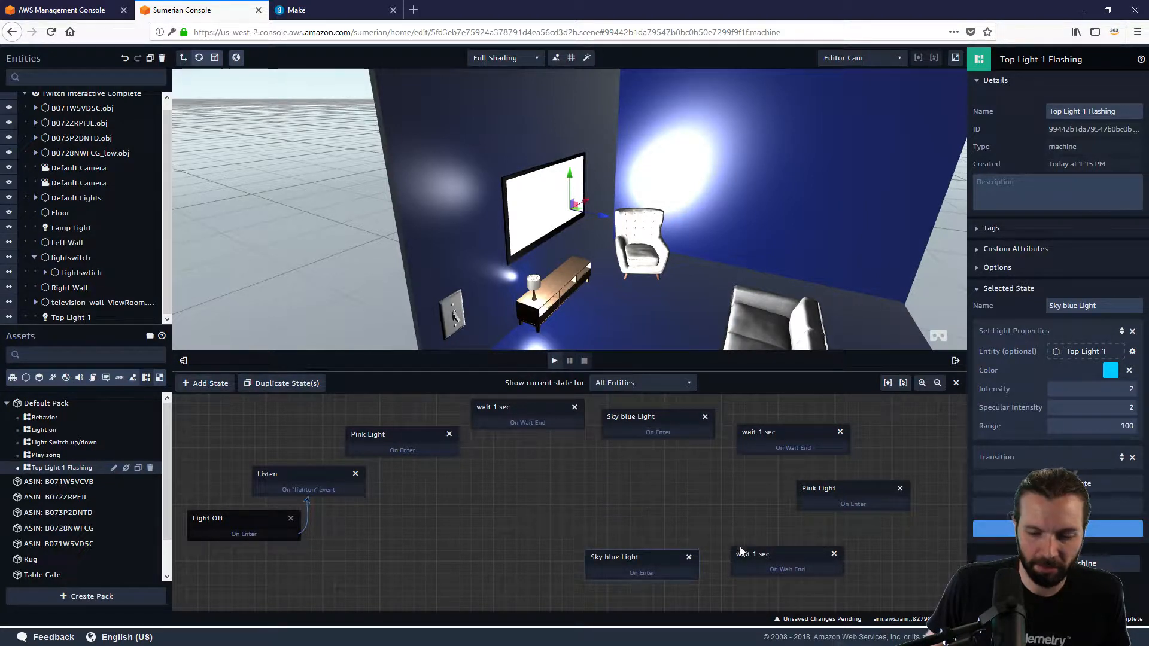
pyautogui.click(741, 551)
pyautogui.click(278, 384)
pyautogui.moveTo(734, 559); pyautogui.dragTo(490, 576)
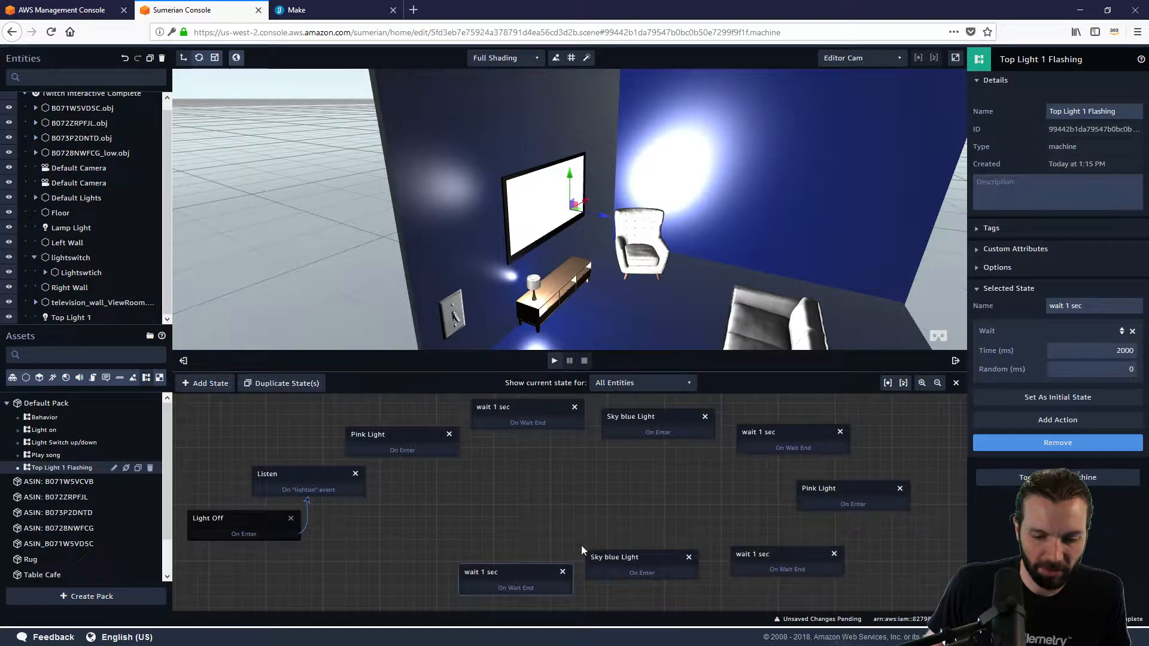
# Duplicate Pink Light and wait 1 sec, placing the copies in sequence to the left of the last wait 1 sec, below Light Off
pyautogui.click(884, 493)
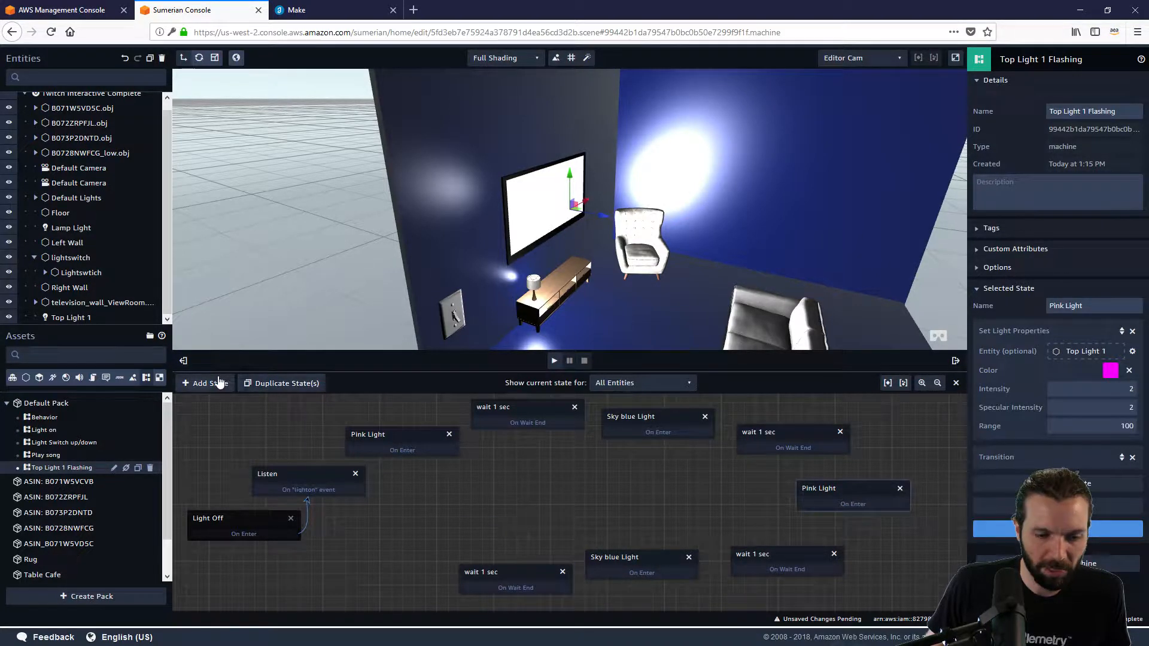
pyautogui.click(287, 384)
pyautogui.moveTo(850, 489); pyautogui.dragTo(367, 566)
pyautogui.click(491, 574)
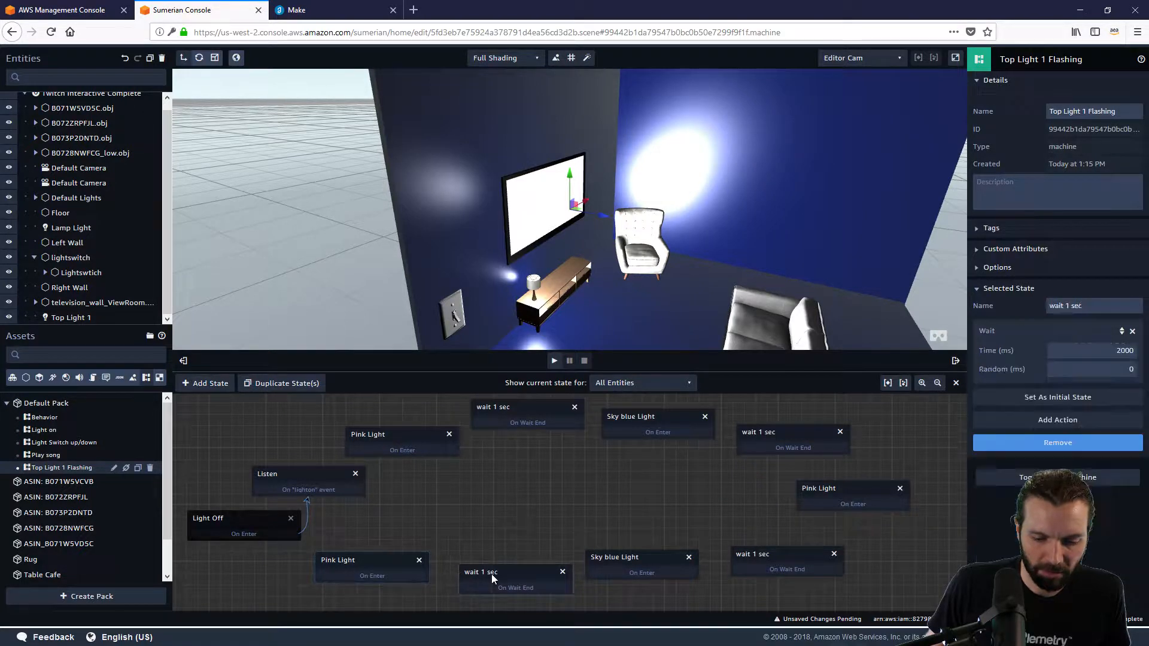
pyautogui.click(271, 383)
pyautogui.moveTo(486, 576); pyautogui.dragTo(205, 578)
pyautogui.moveTo(355, 564); pyautogui.dragTo(365, 589)
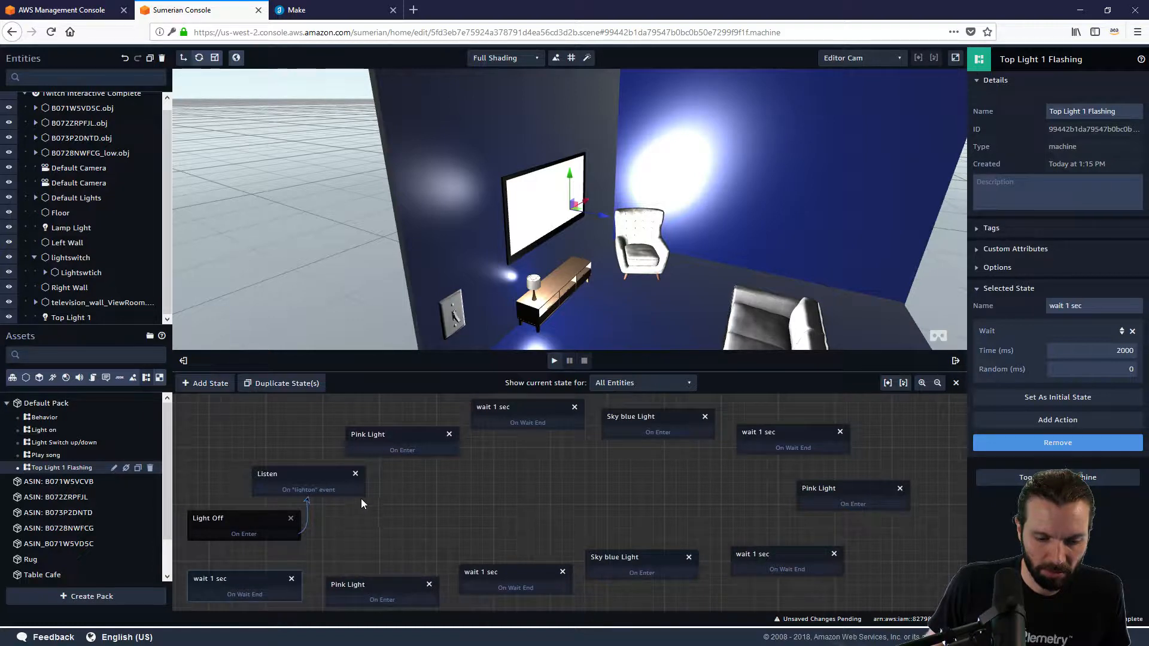
# Link the states with transitions from Listen through every alternating light and wait state around the loop, ending back at Light Off
pyautogui.moveTo(404, 458); pyautogui.dragTo(430, 458)
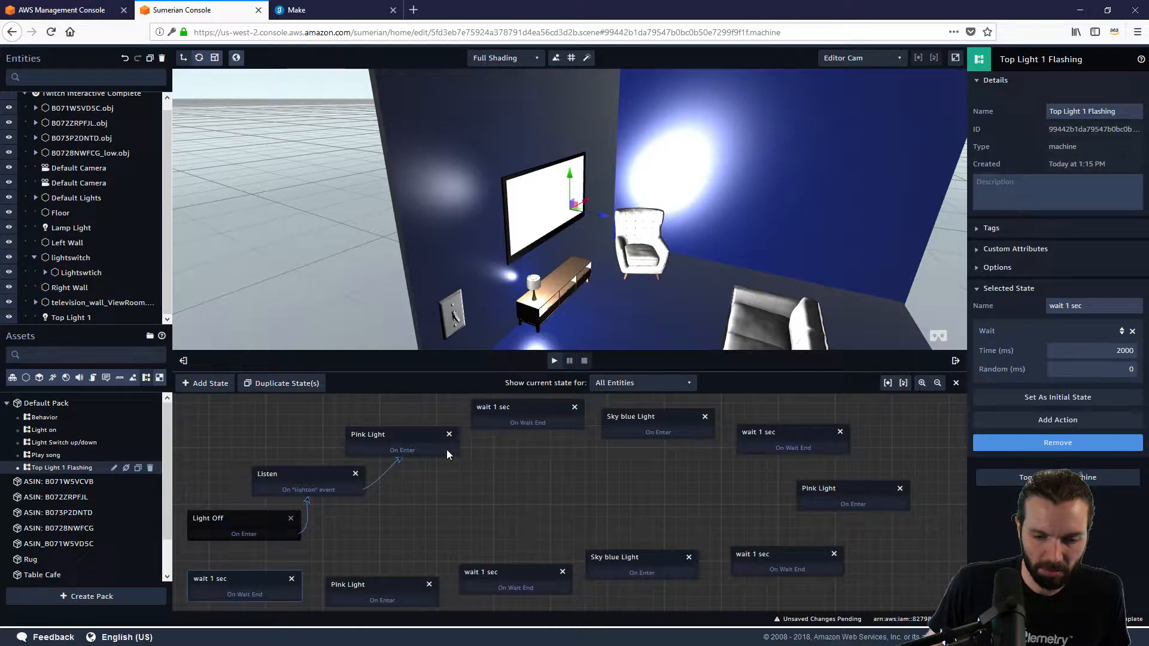
pyautogui.moveTo(499, 430); pyautogui.dragTo(744, 576)
pyautogui.moveTo(853, 503); pyautogui.dragTo(681, 565)
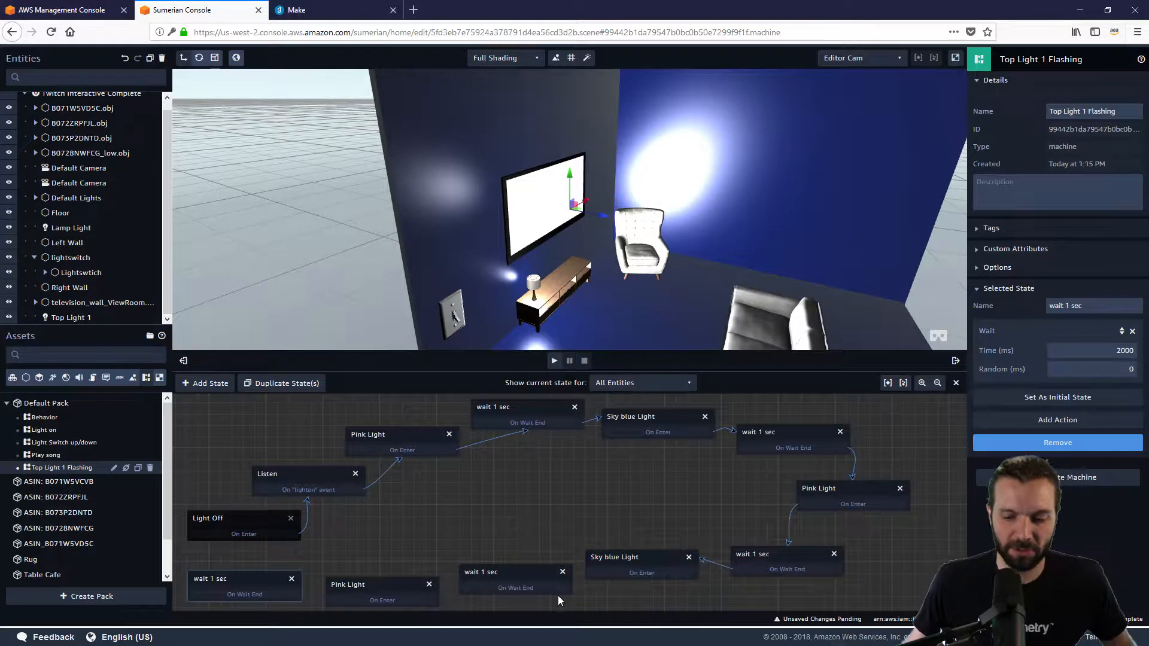
pyautogui.moveTo(607, 580); pyautogui.dragTo(242, 523)
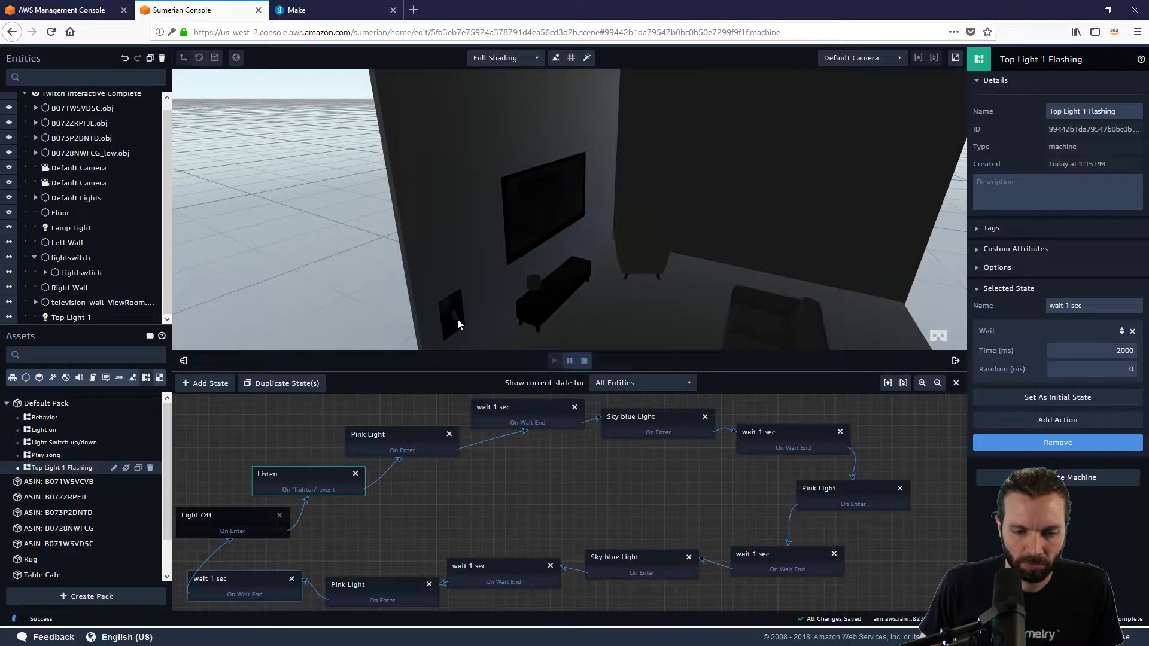
# Play the scene, trigger the wall light switch to test the flashing sequence, and stop playback
pyautogui.click(458, 320)
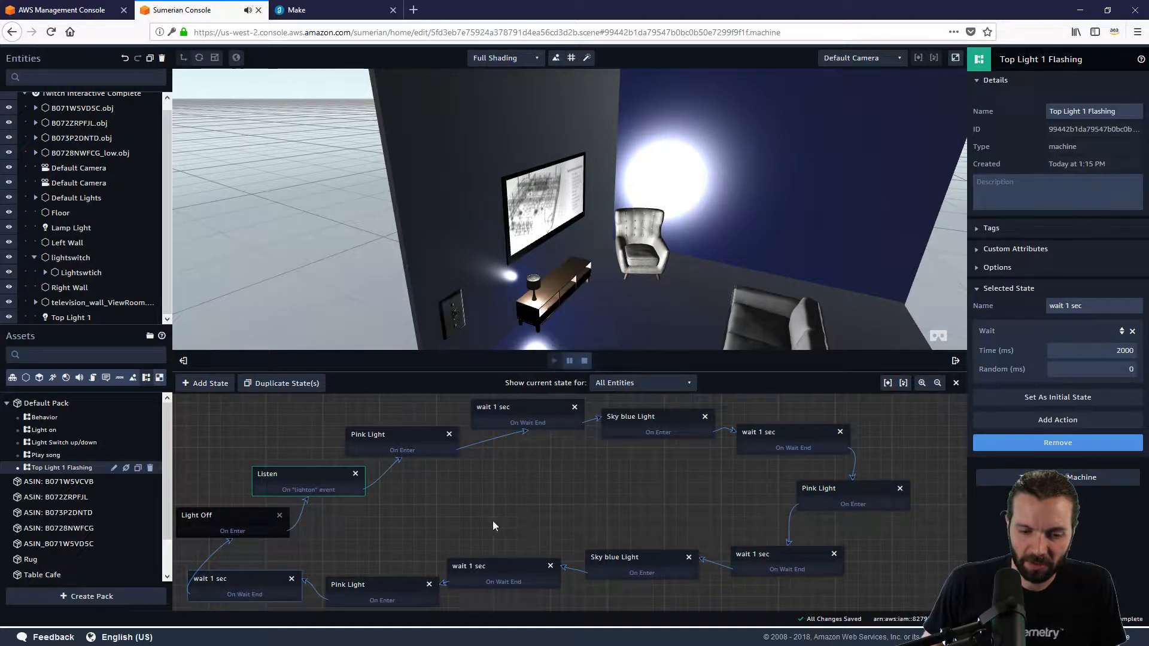
pyautogui.click(584, 361)
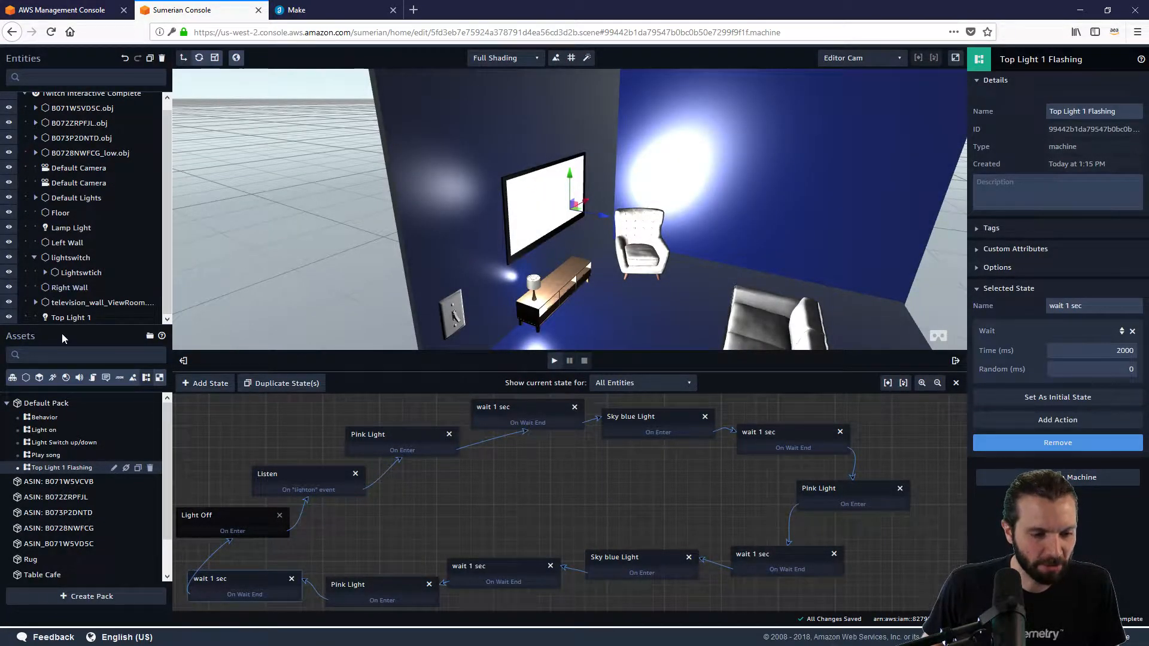
# Duplicate the Top Light 1 entity and check the copy's details
pyautogui.click(66, 318)
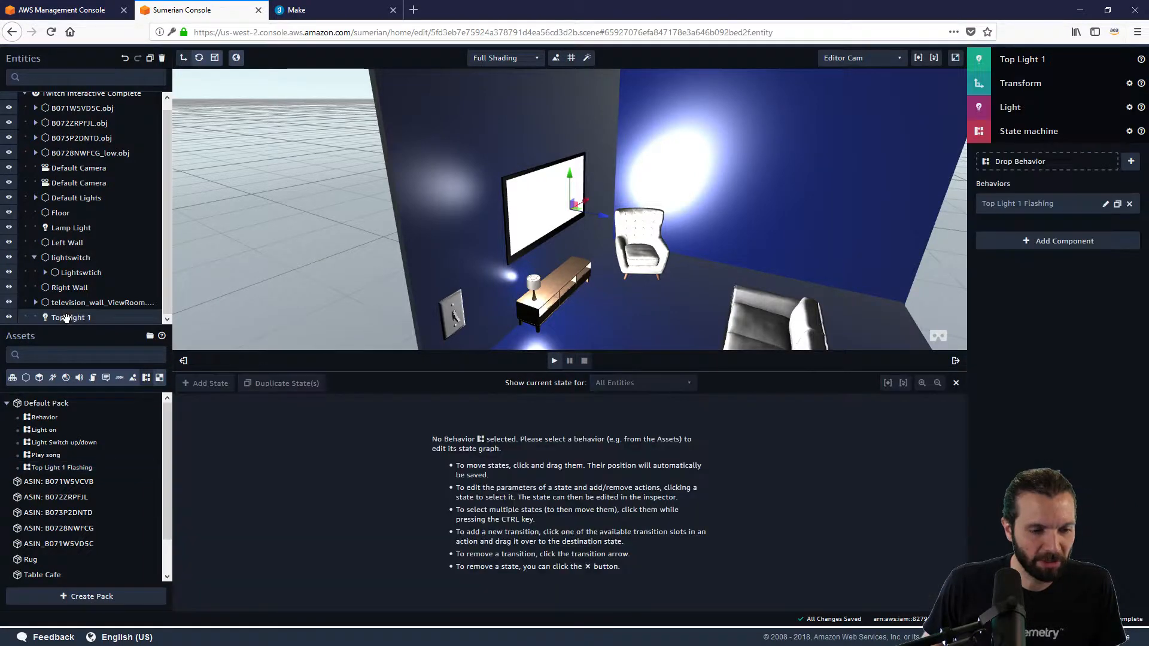
pyautogui.click(161, 58)
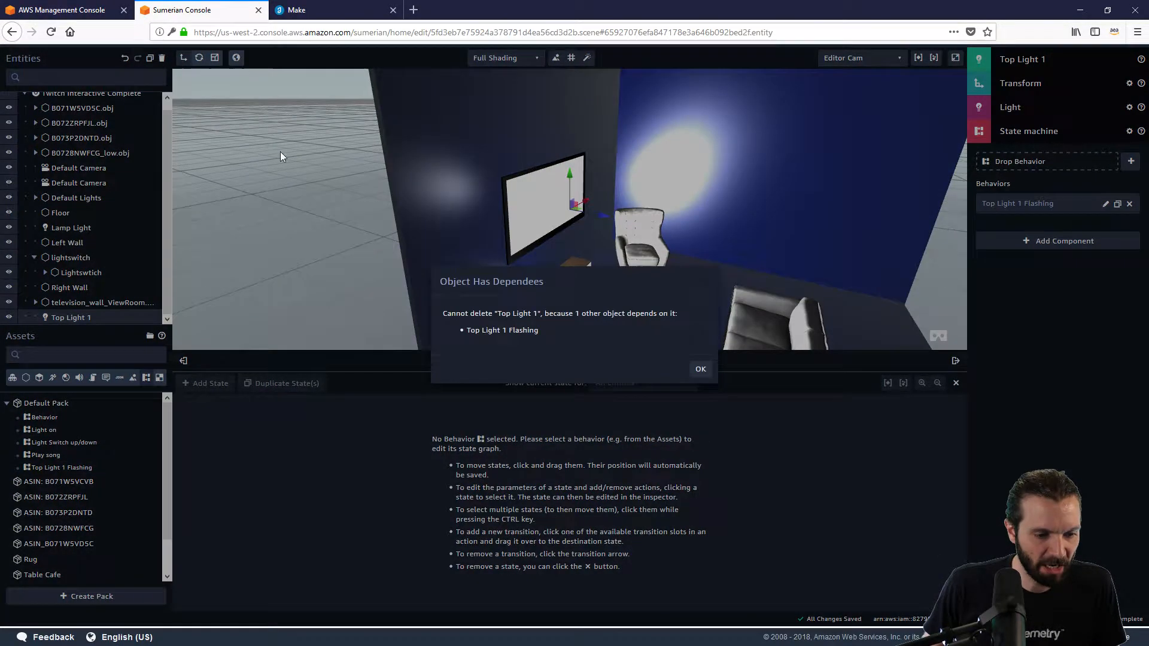
pyautogui.click(700, 369)
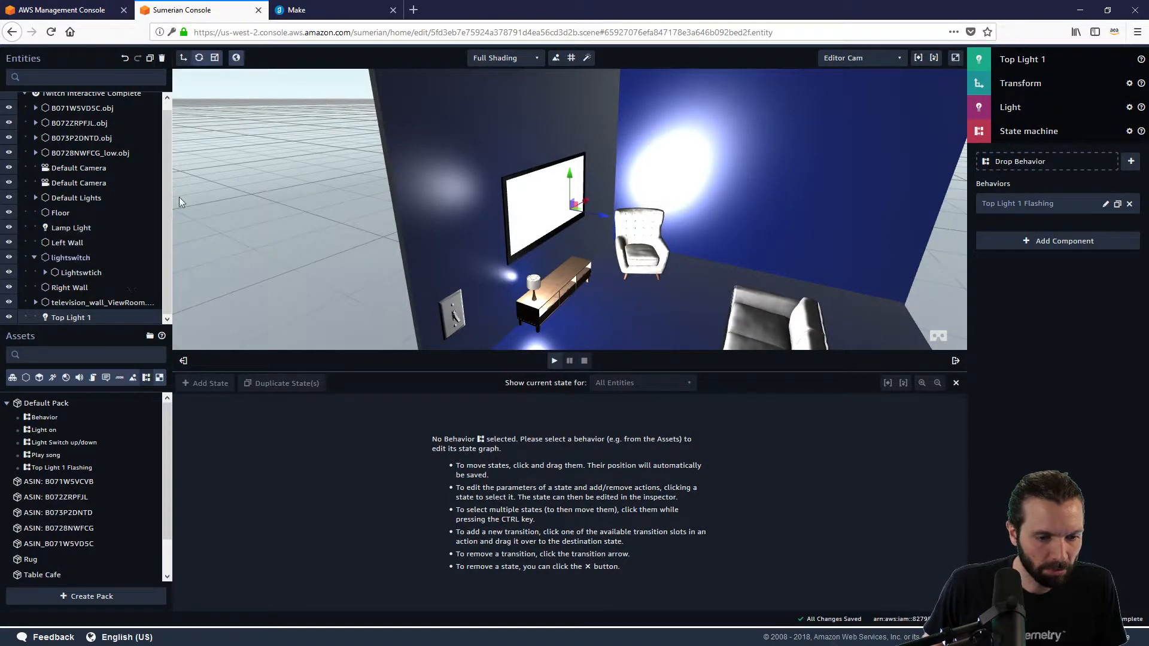
pyautogui.click(150, 58)
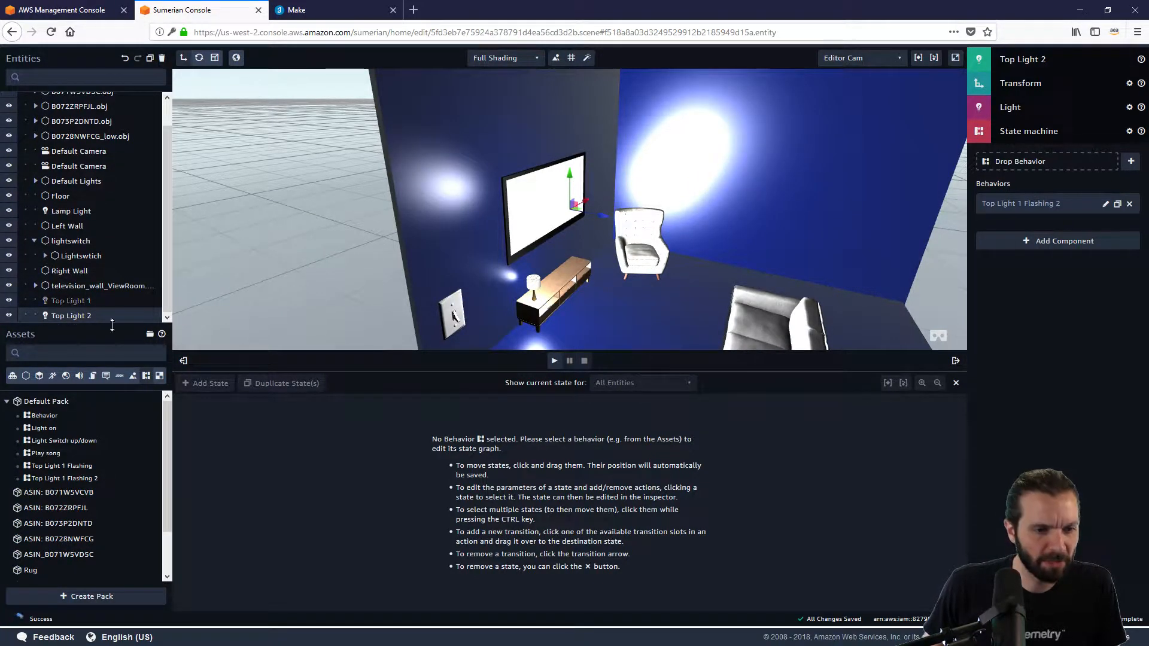
pyautogui.click(1029, 58)
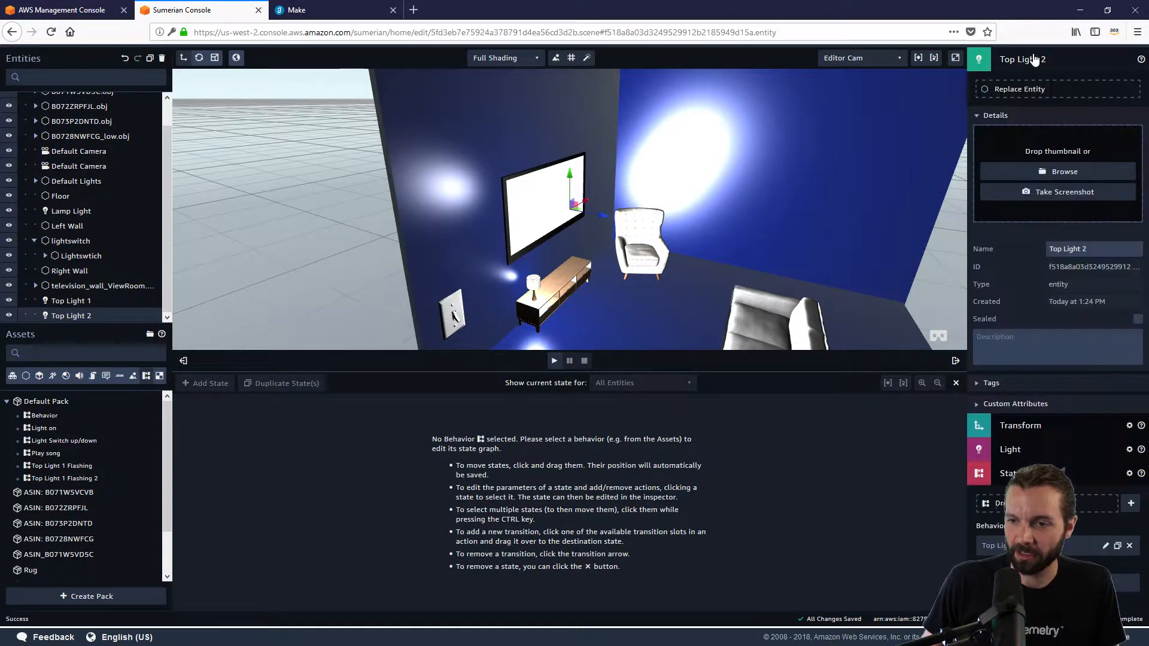
pyautogui.click(1055, 58)
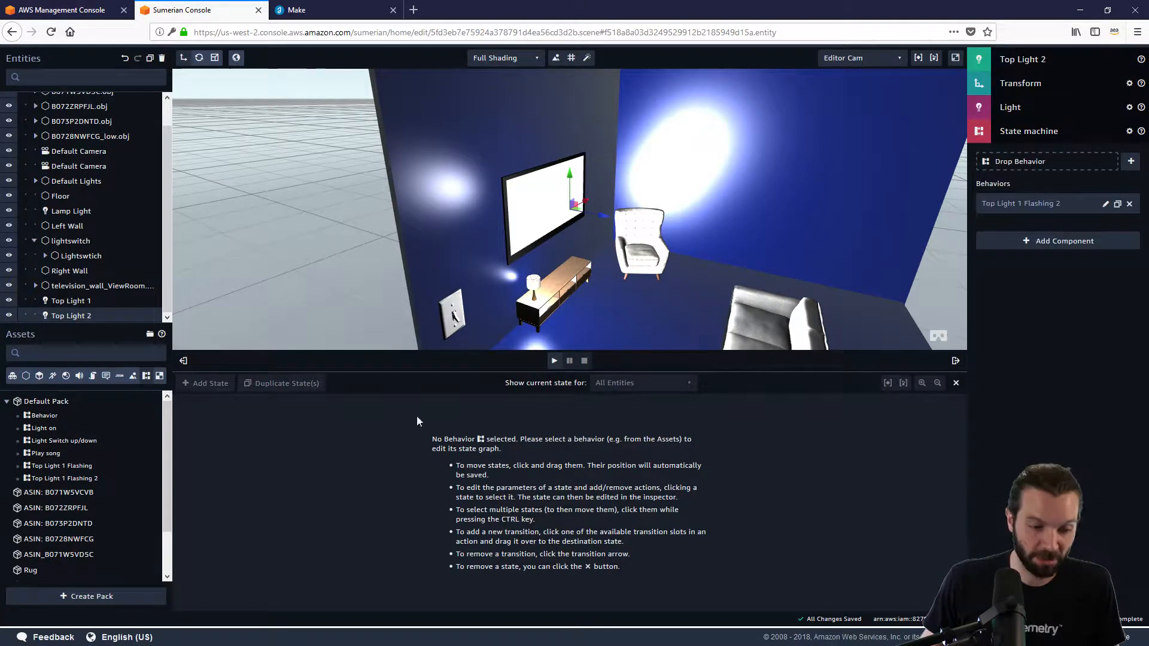
# Delete the unused state machine named Behavior from the Default Pack
pyautogui.click(51, 415)
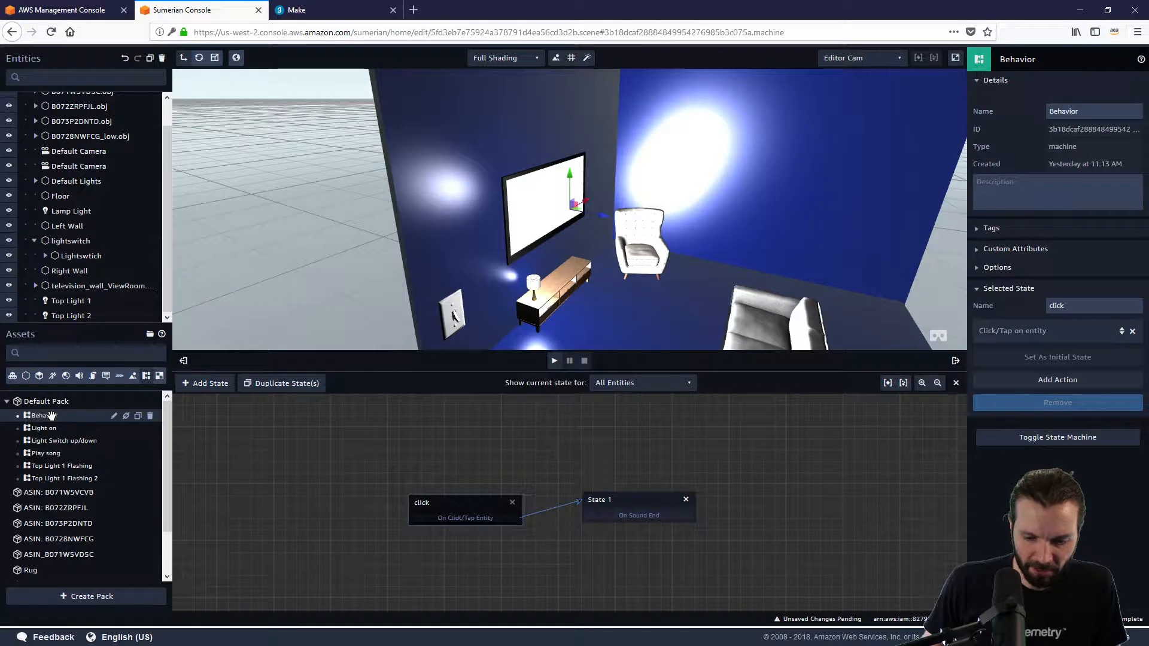
pyautogui.click(150, 416)
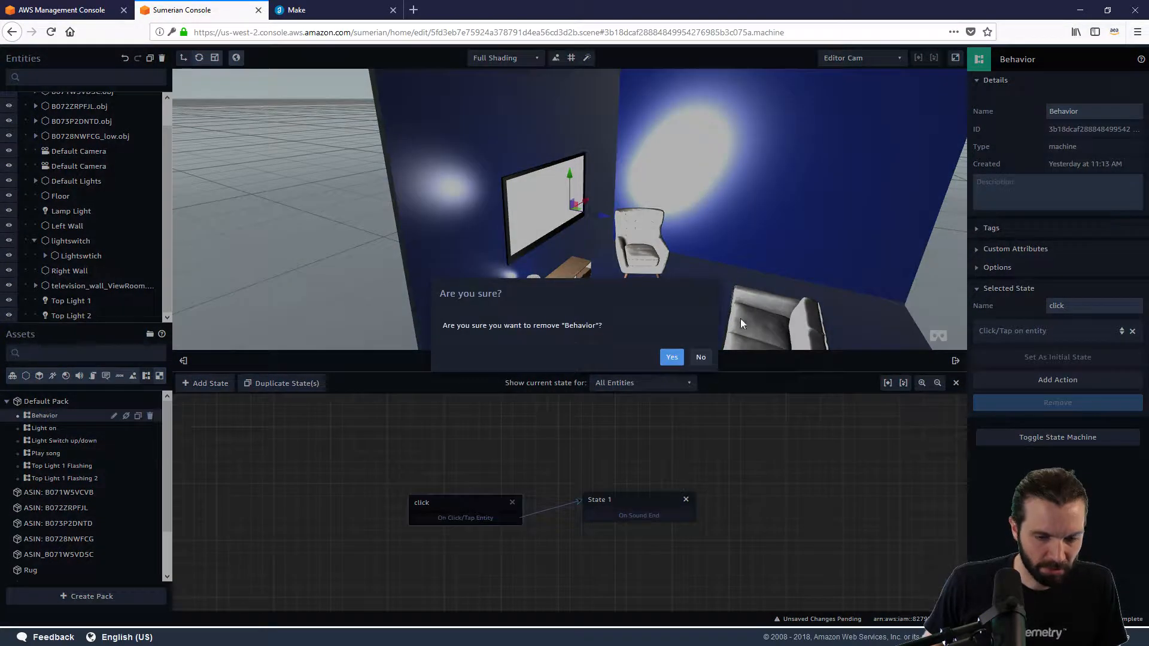
pyautogui.click(671, 358)
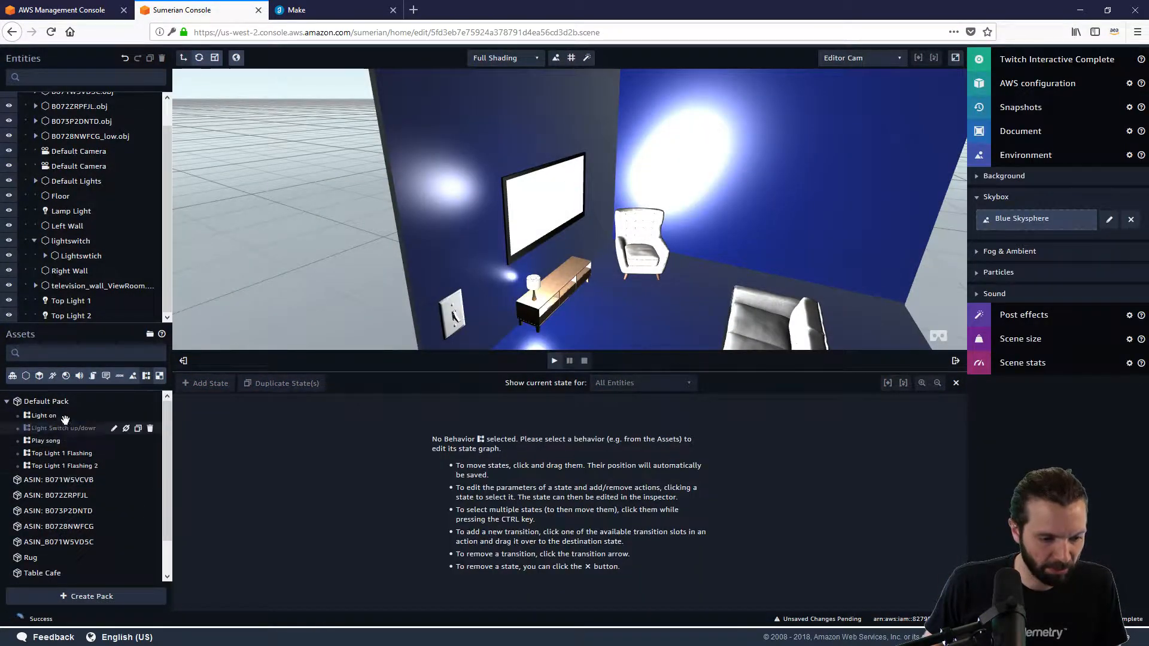
# Open the Top Light 1 Flashing 2 state machine and enlarge the Entities list to show all scene entities
pyautogui.click(73, 452)
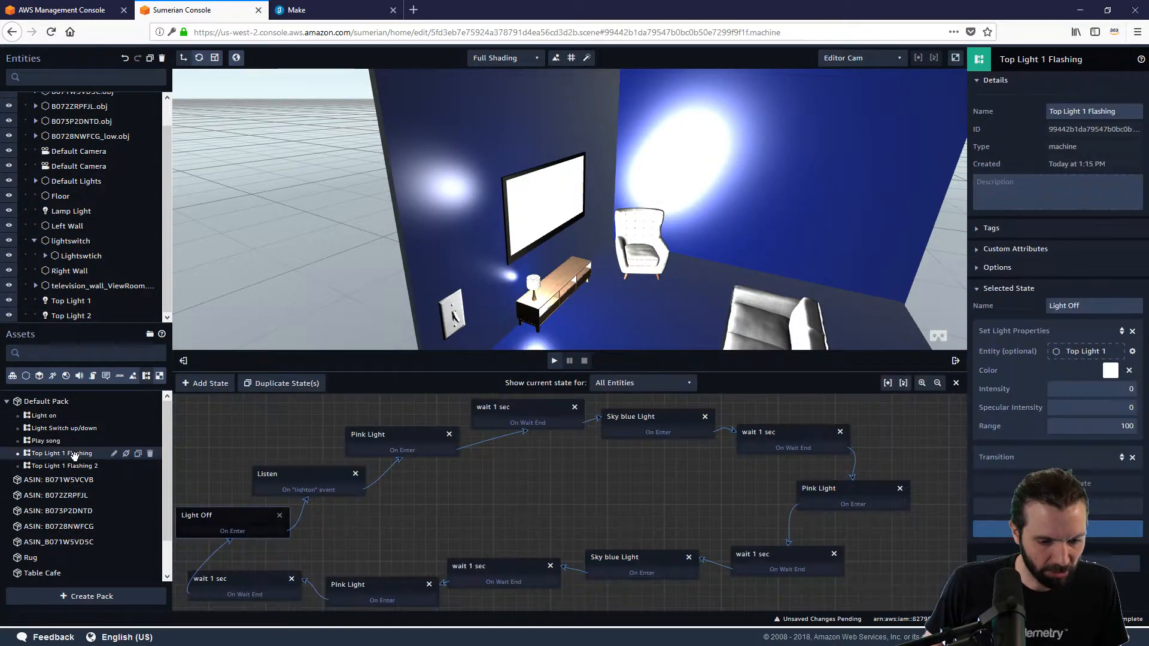
pyautogui.click(78, 466)
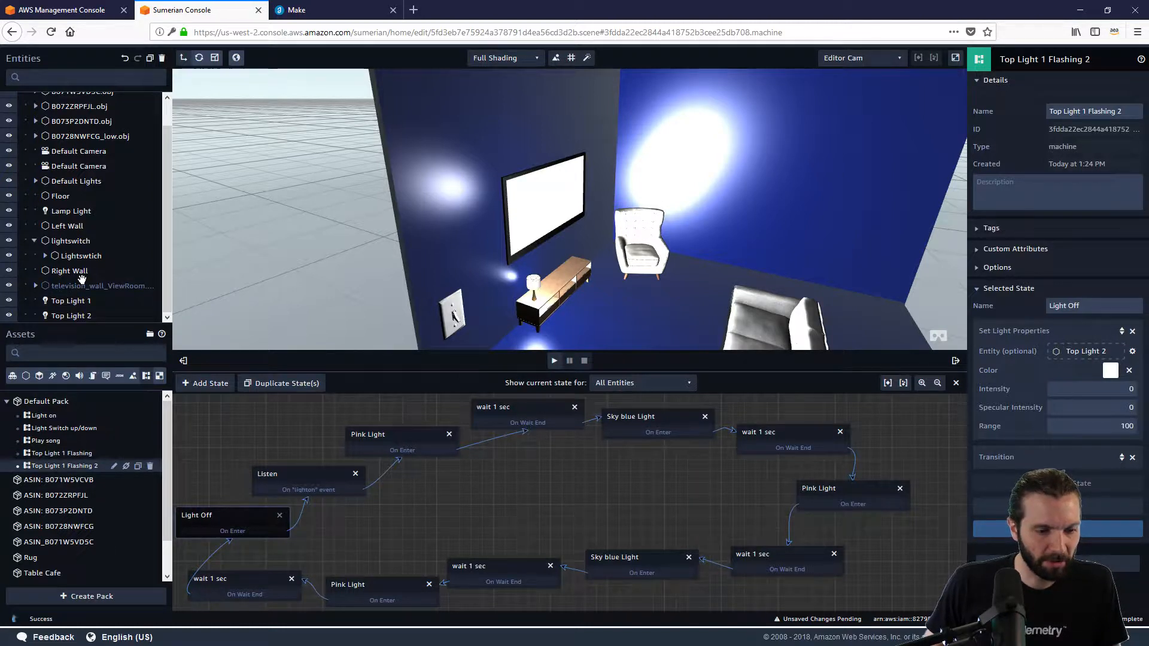
pyautogui.moveTo(164, 161)
pyautogui.mouseDown()
pyautogui.moveTo(165, 139)
pyautogui.moveTo(164, 166)
pyautogui.mouseUp()
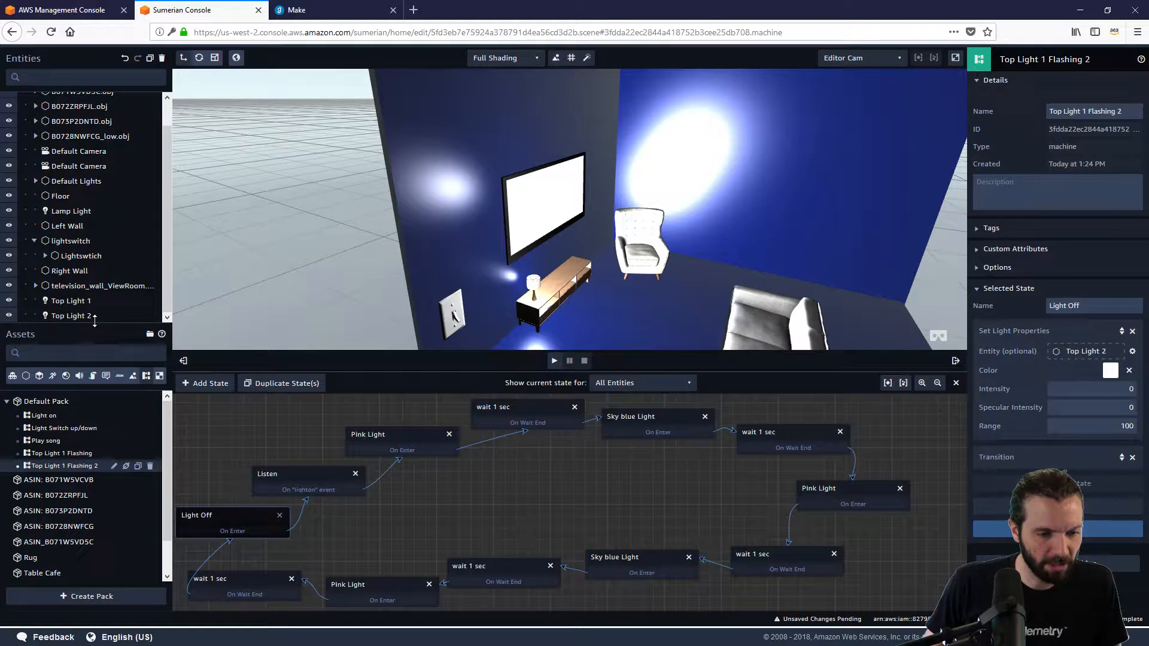
pyautogui.moveTo(94, 323); pyautogui.dragTo(88, 371)
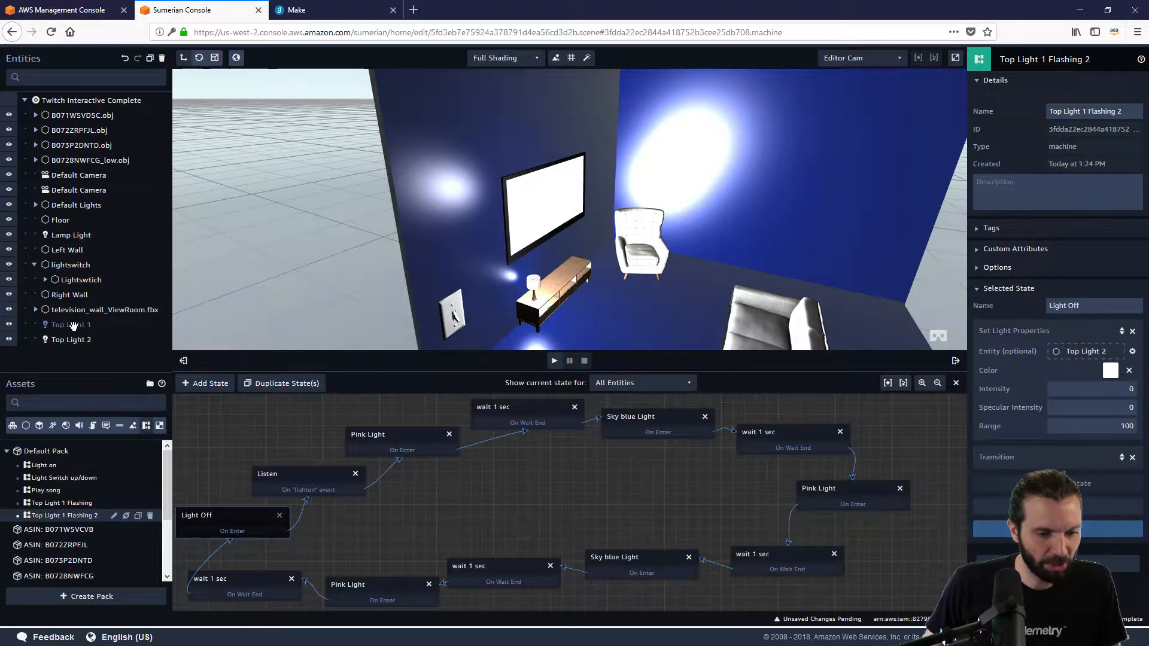
pyautogui.moveTo(53, 504); pyautogui.dragTo(65, 357)
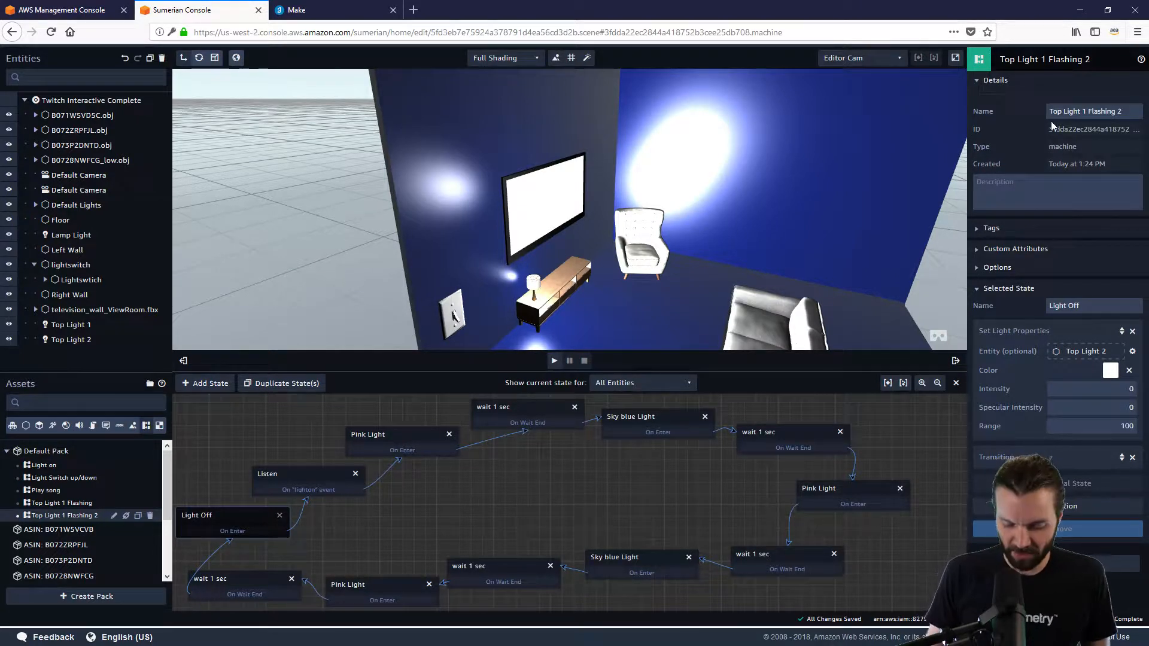
# Rename the duplicated state machine as Top Light 2 Flashing
pyautogui.press('BackSpace')
pyautogui.press('BackSpace')
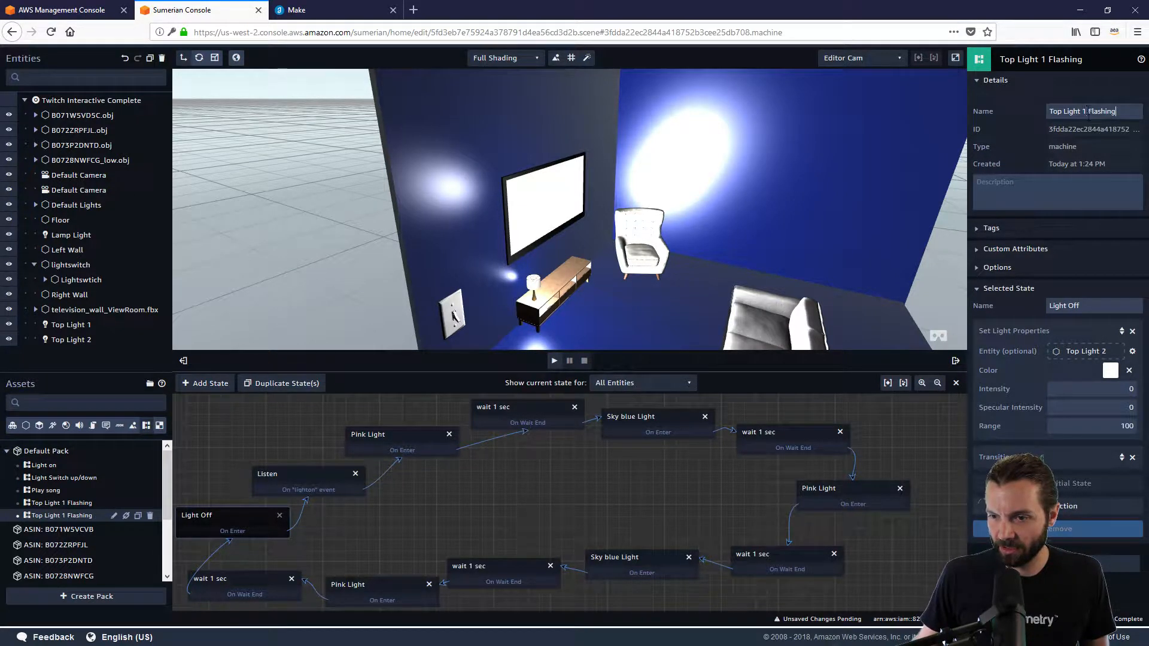
pyautogui.doubleClick(1085, 111)
pyautogui.write('2')
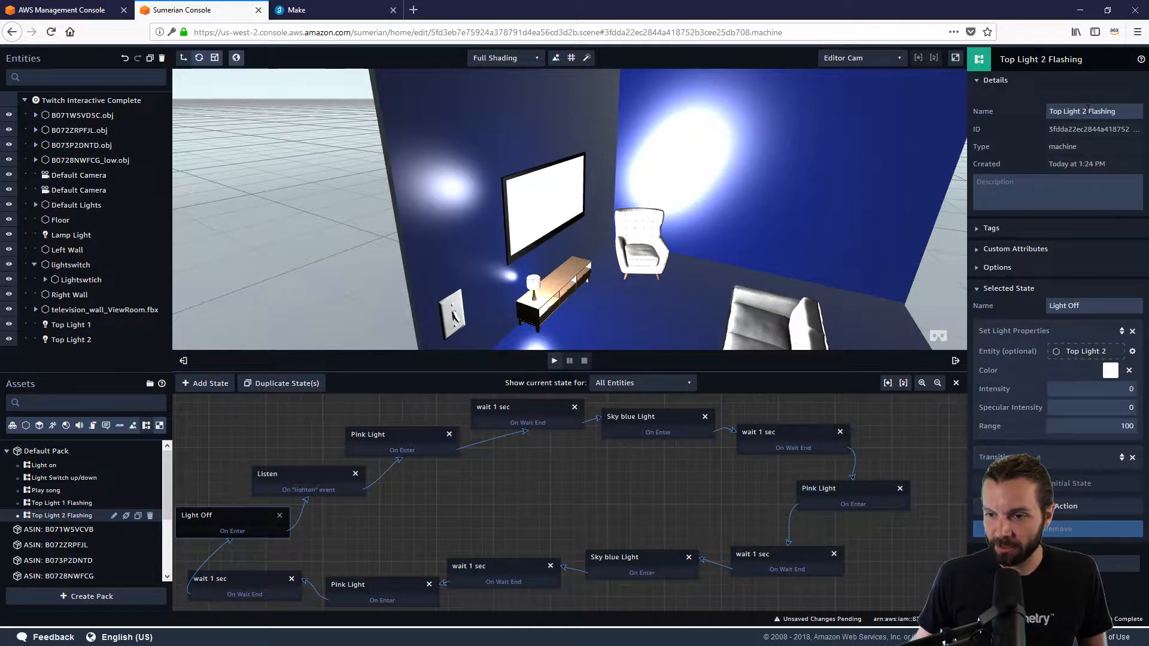
pyautogui.moveTo(58, 503); pyautogui.dragTo(107, 479)
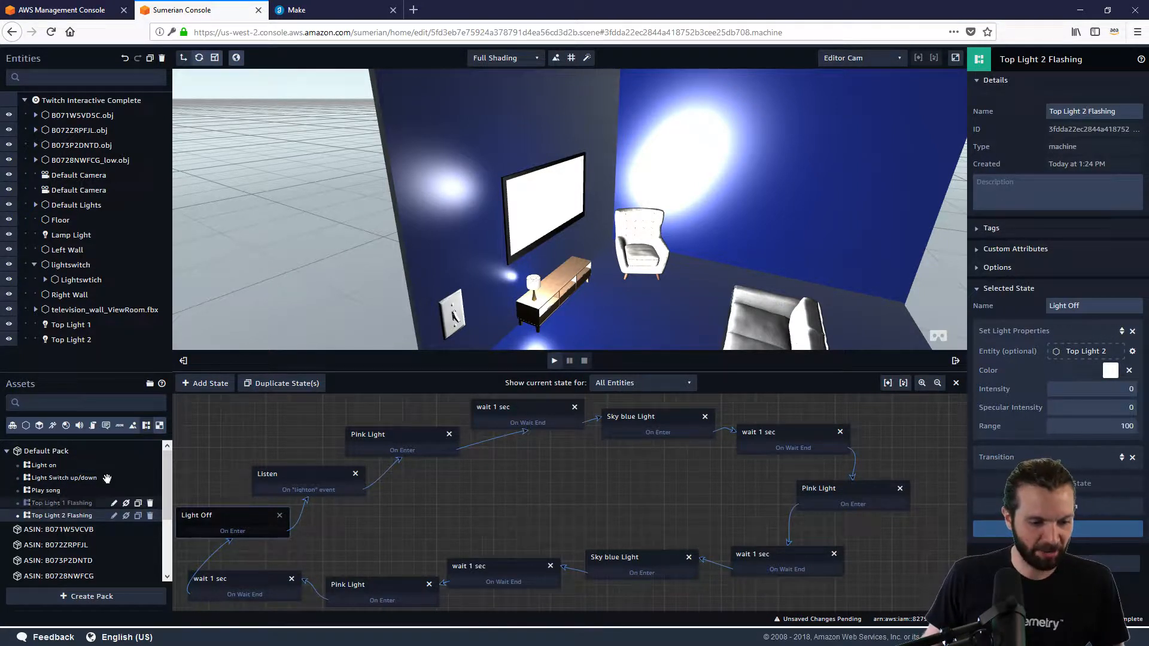
# Move Top Light 2 away from the television wall and closer to the blue wall beside the armchair
pyautogui.click(75, 340)
pyautogui.moveTo(605, 218); pyautogui.dragTo(790, 260)
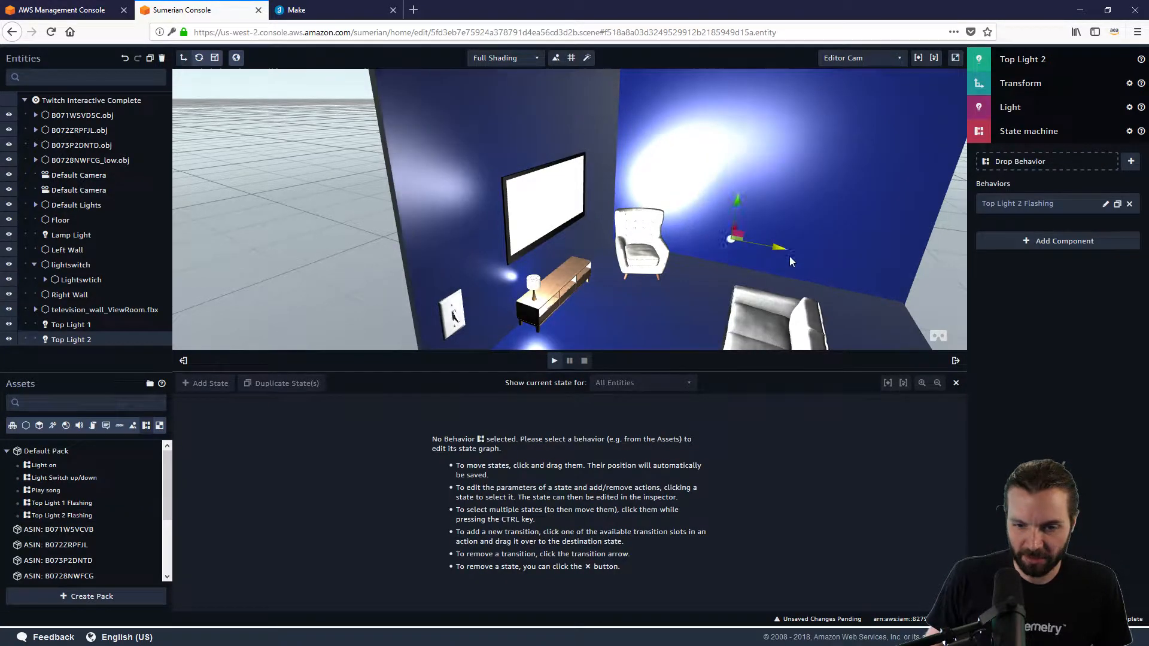
pyautogui.moveTo(743, 224); pyautogui.dragTo(681, 231, button='right')
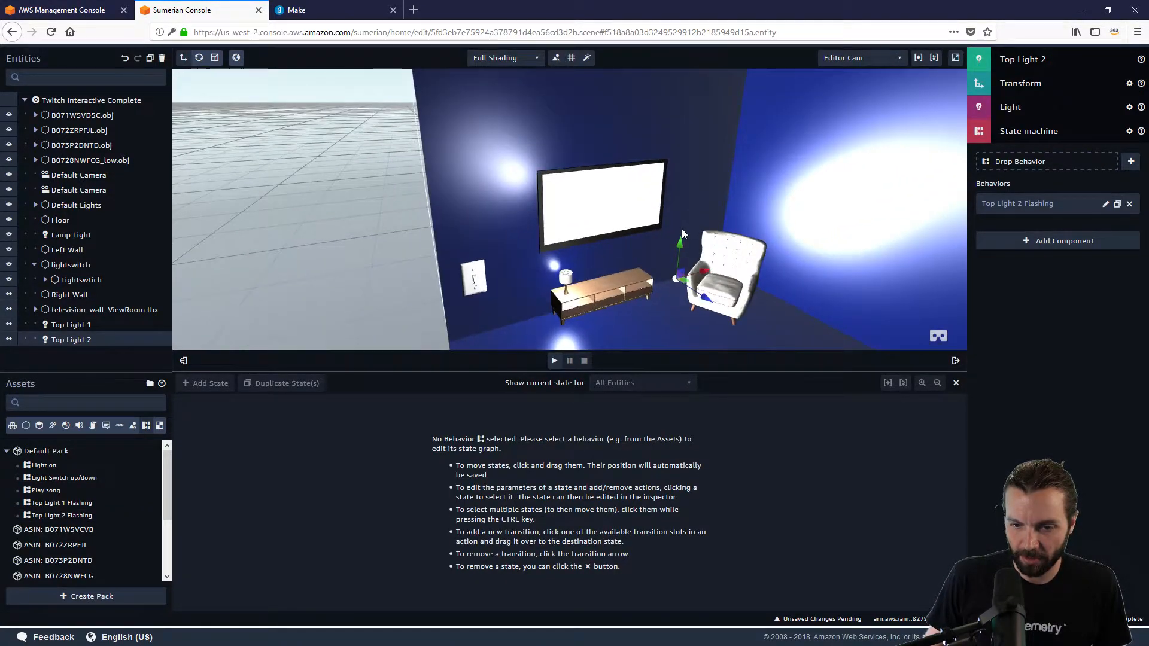
pyautogui.moveTo(704, 269); pyautogui.dragTo(808, 237)
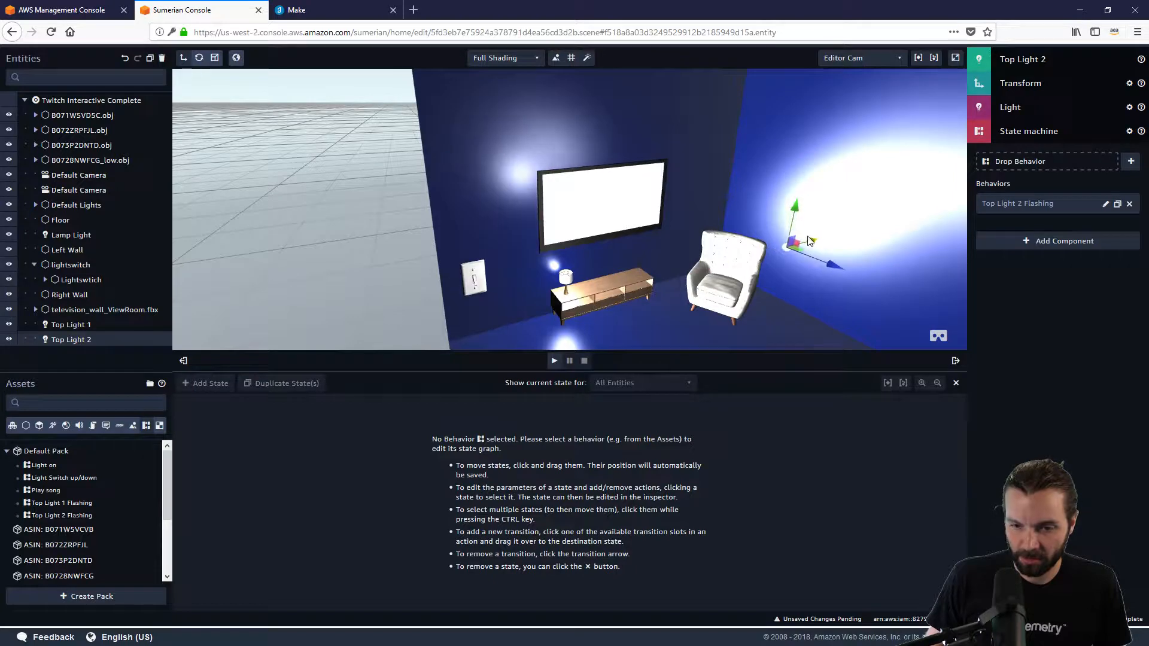
pyautogui.moveTo(541, 276); pyautogui.dragTo(628, 253, button='right')
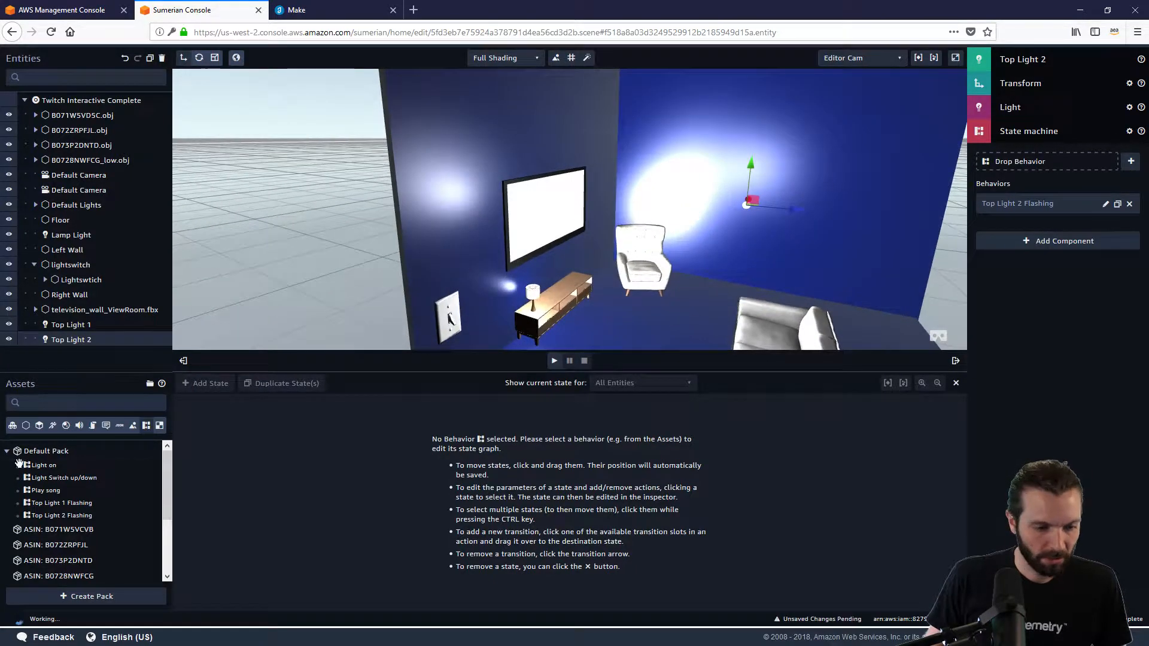
# In Top Light 2 Flashing, set the first Pink Light state's color to green (1cff00) and rename that state Green Light
pyautogui.click(62, 516)
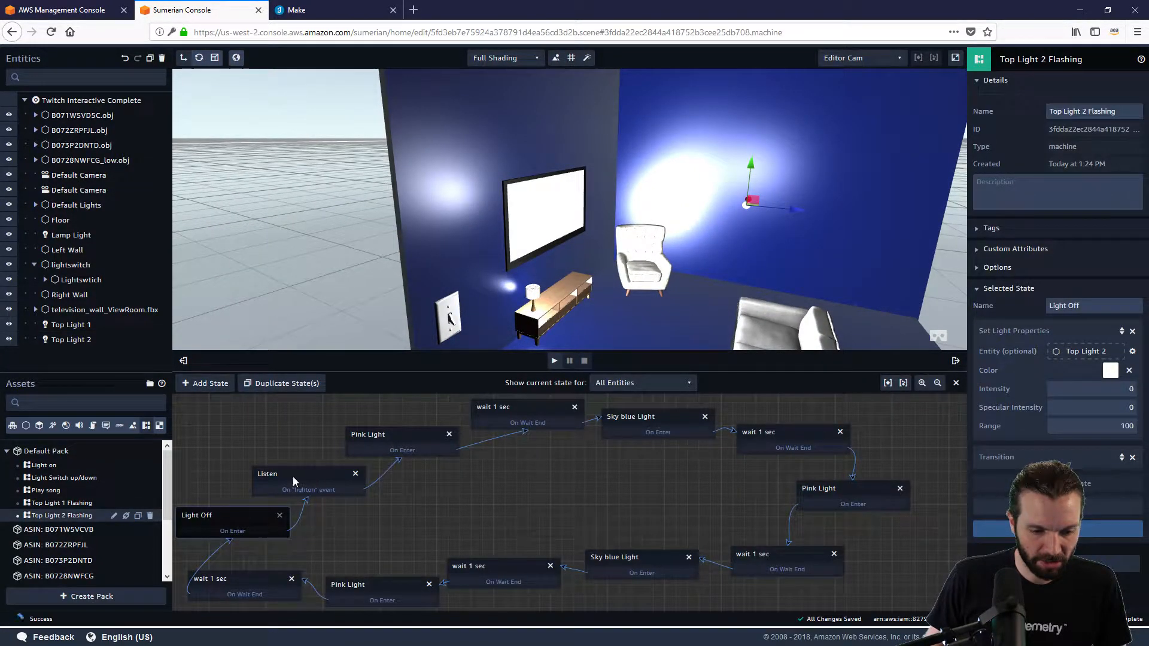
pyautogui.click(292, 476)
pyautogui.click(407, 435)
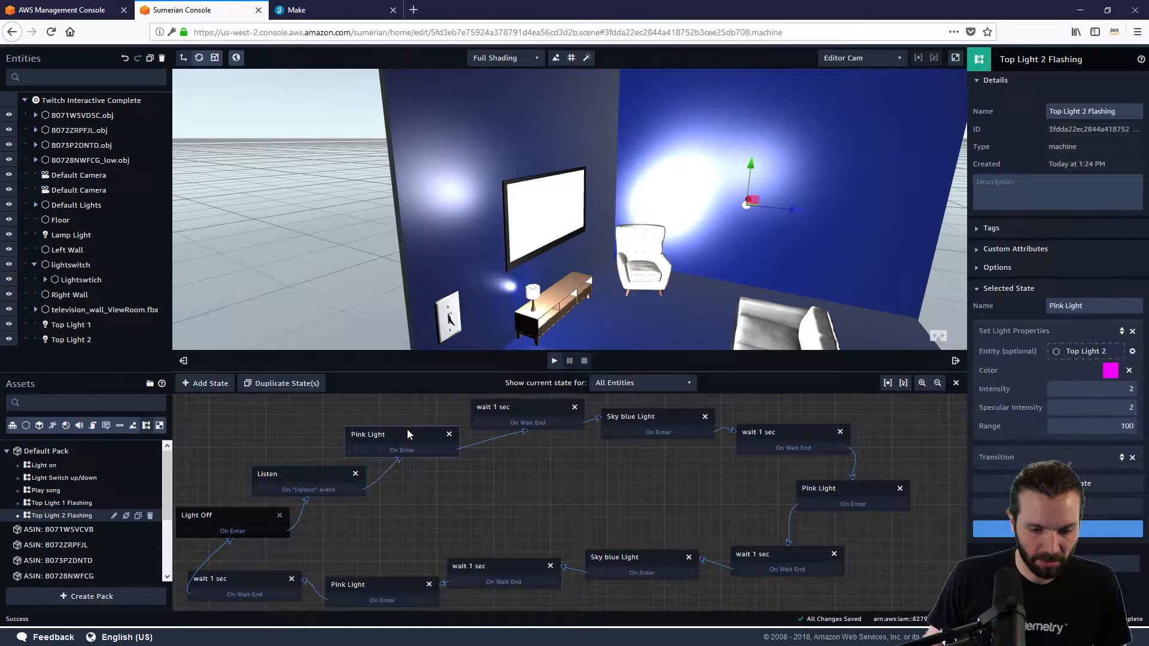
pyautogui.click(1111, 370)
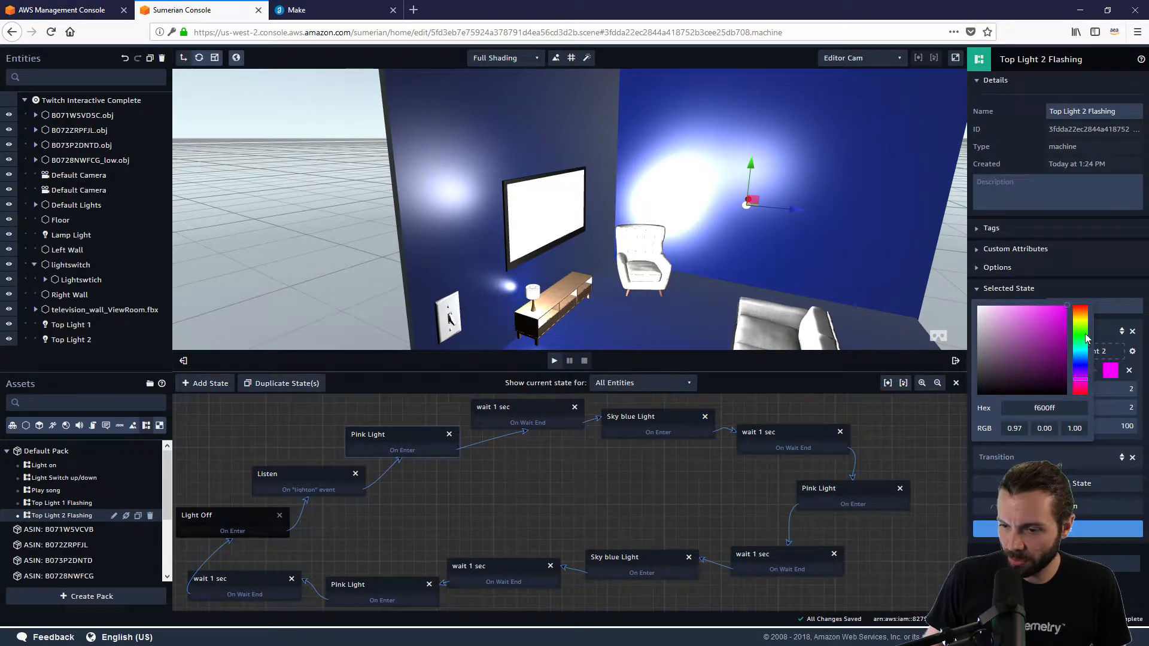
pyautogui.click(1085, 335)
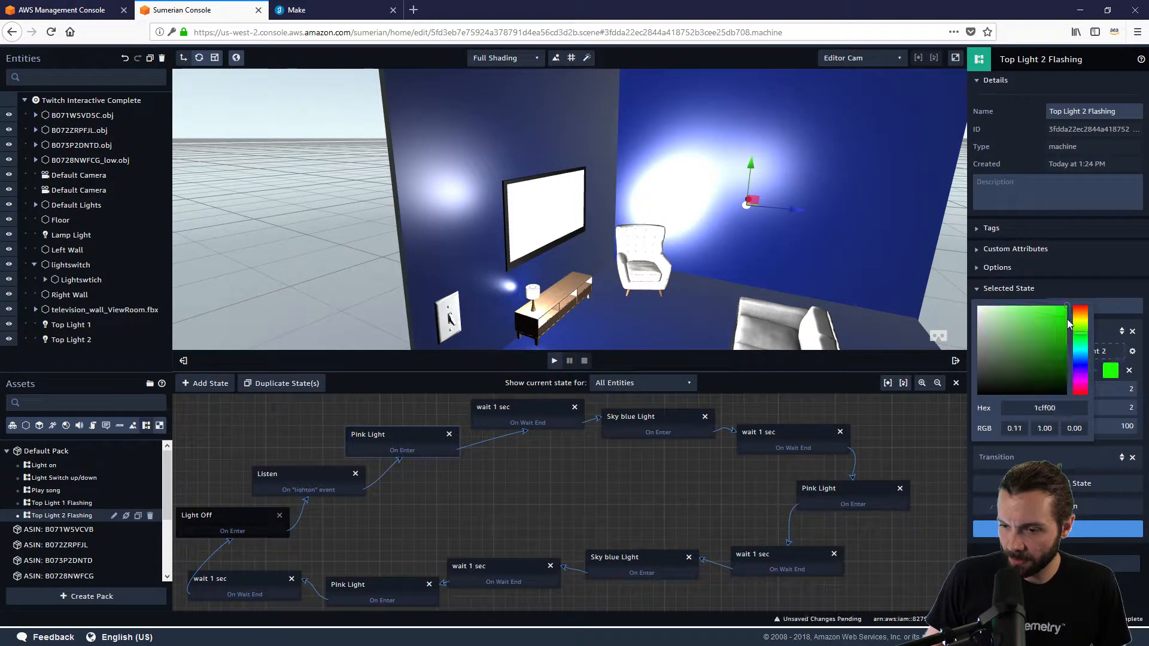
pyautogui.click(403, 432)
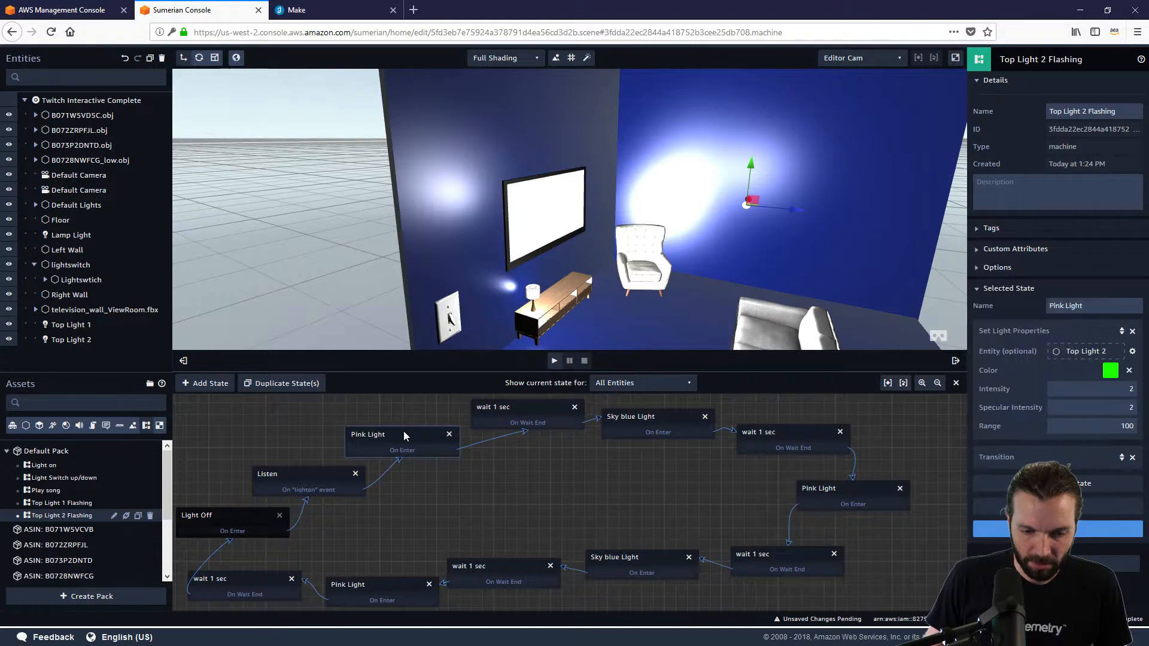
pyautogui.doubleClick(1056, 306)
pyautogui.write('Green')
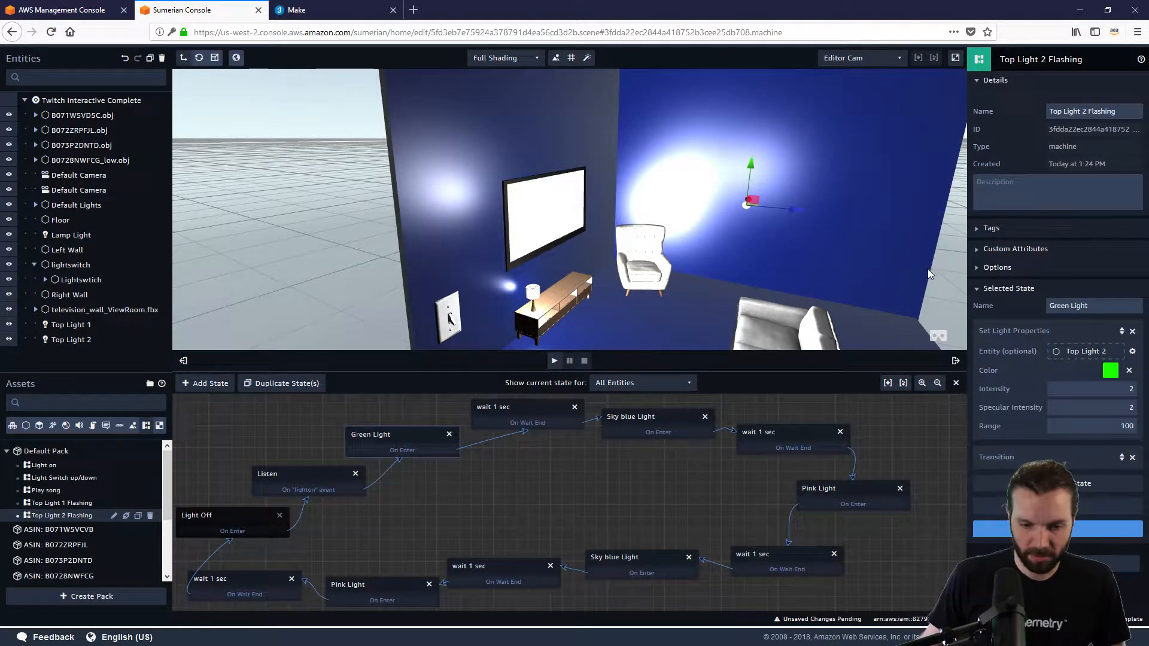
# Set the first Sky blue Light state's color to yellow (ffec00) and rename that state Yellow Light
pyautogui.click(1111, 371)
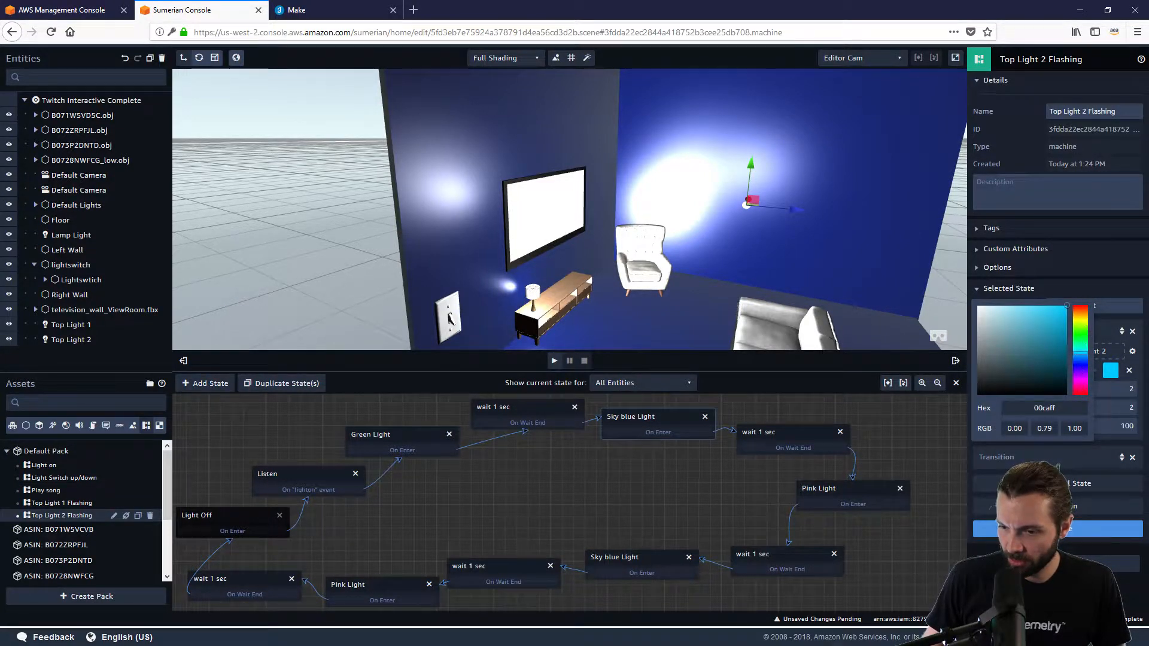
pyautogui.click(1080, 319)
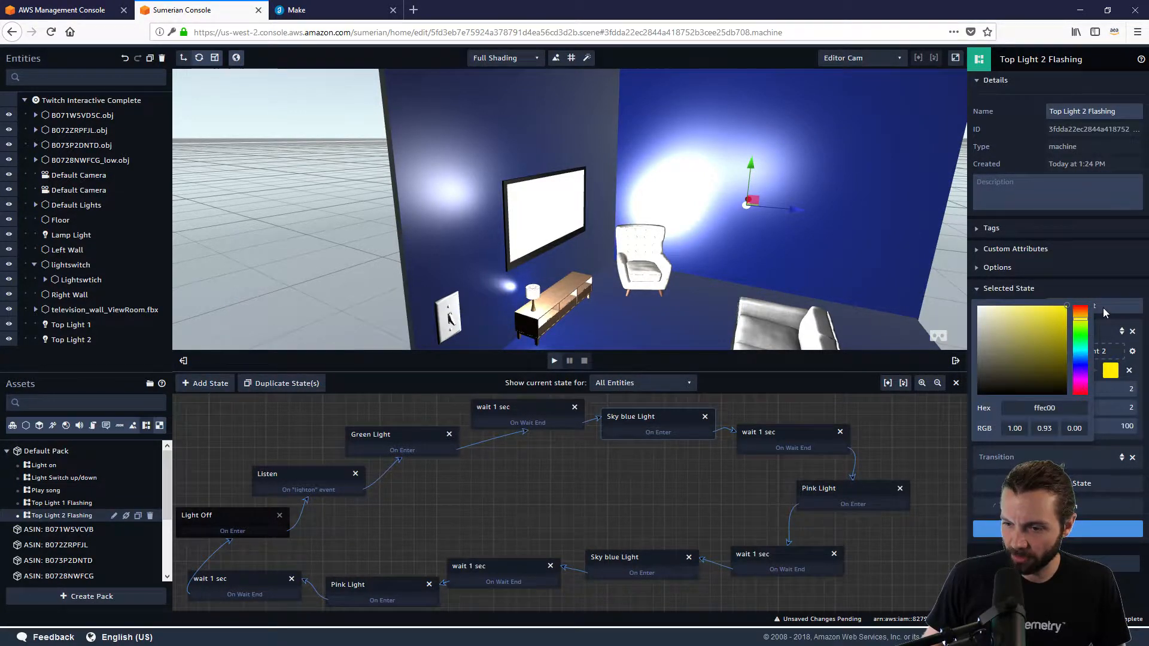
pyautogui.click(1100, 327)
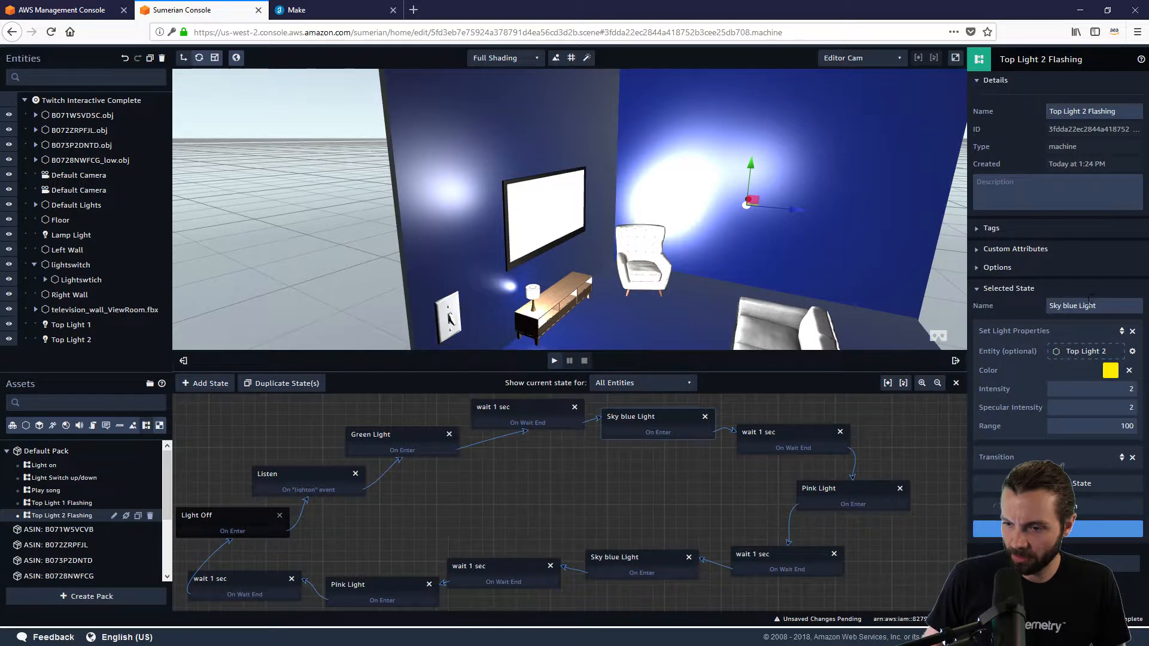
pyautogui.moveTo(1081, 303); pyautogui.dragTo(947, 297)
pyautogui.write('Yello')
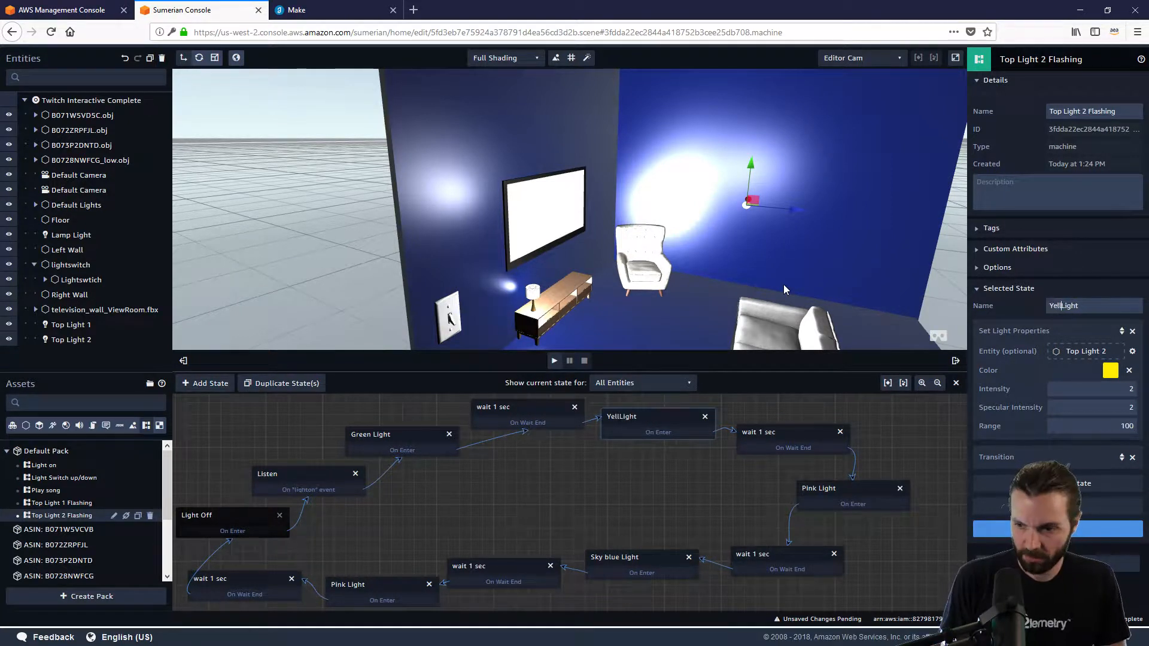
pyautogui.press('BackSpace')
pyautogui.write('w')
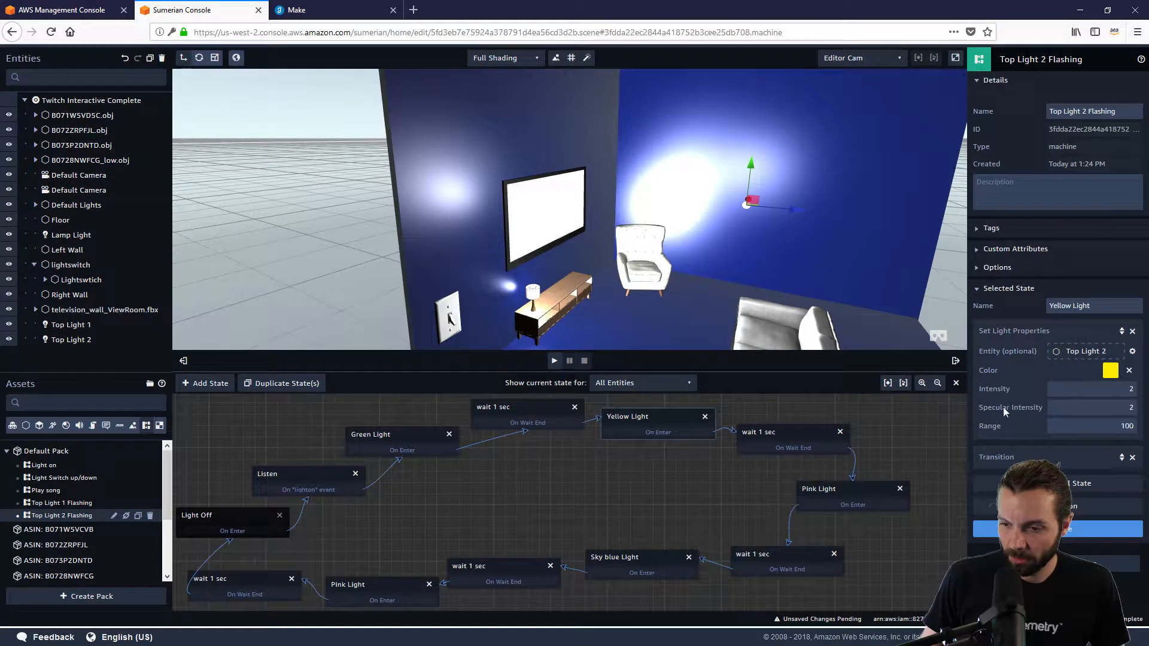
# Set the color of the Pink Light state two states after Yellow Light to red (ff0027) and rename it Red Light
pyautogui.click(865, 493)
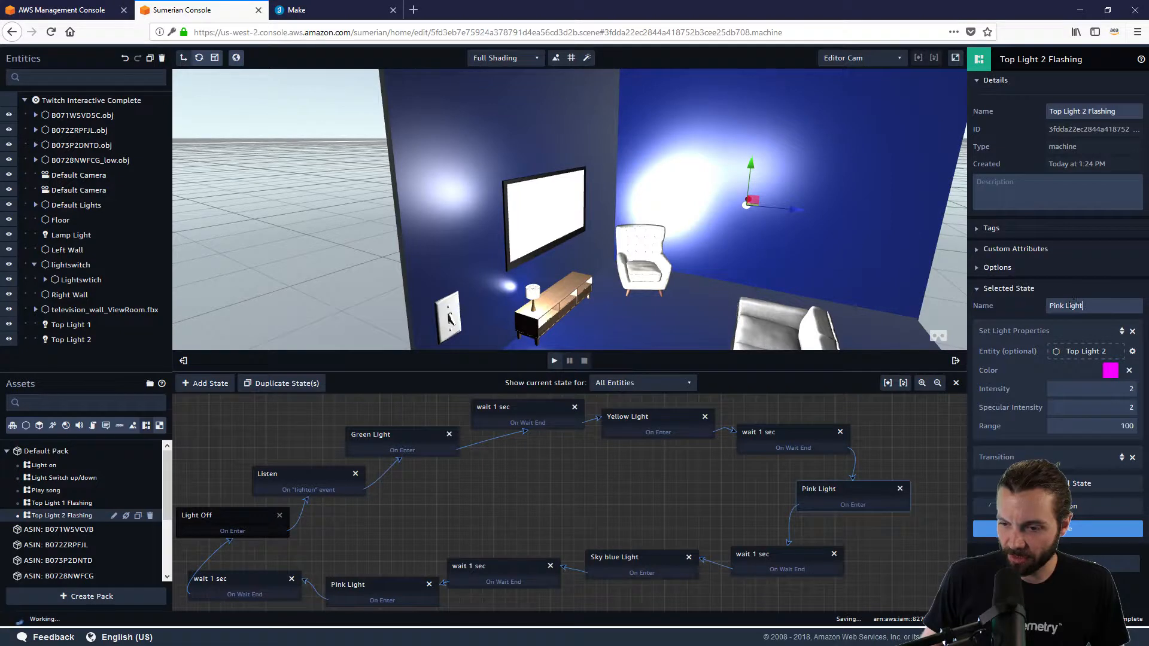
pyautogui.moveTo(1064, 306); pyautogui.dragTo(996, 304)
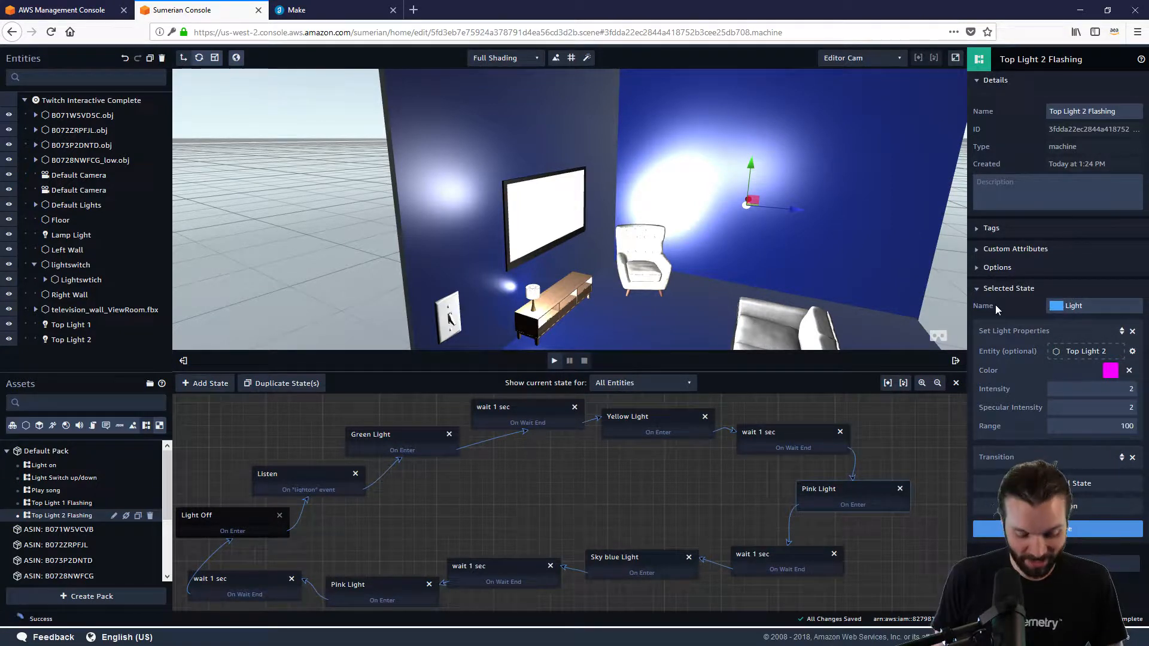
pyautogui.click(1110, 373)
pyautogui.click(1110, 372)
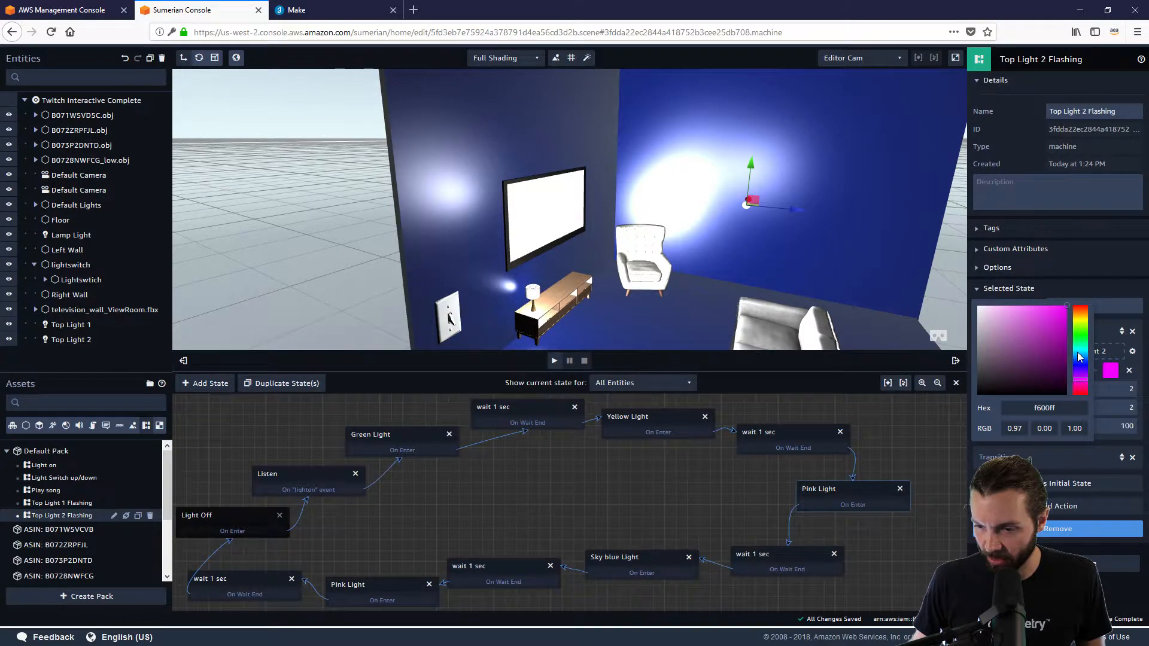
pyautogui.click(1083, 392)
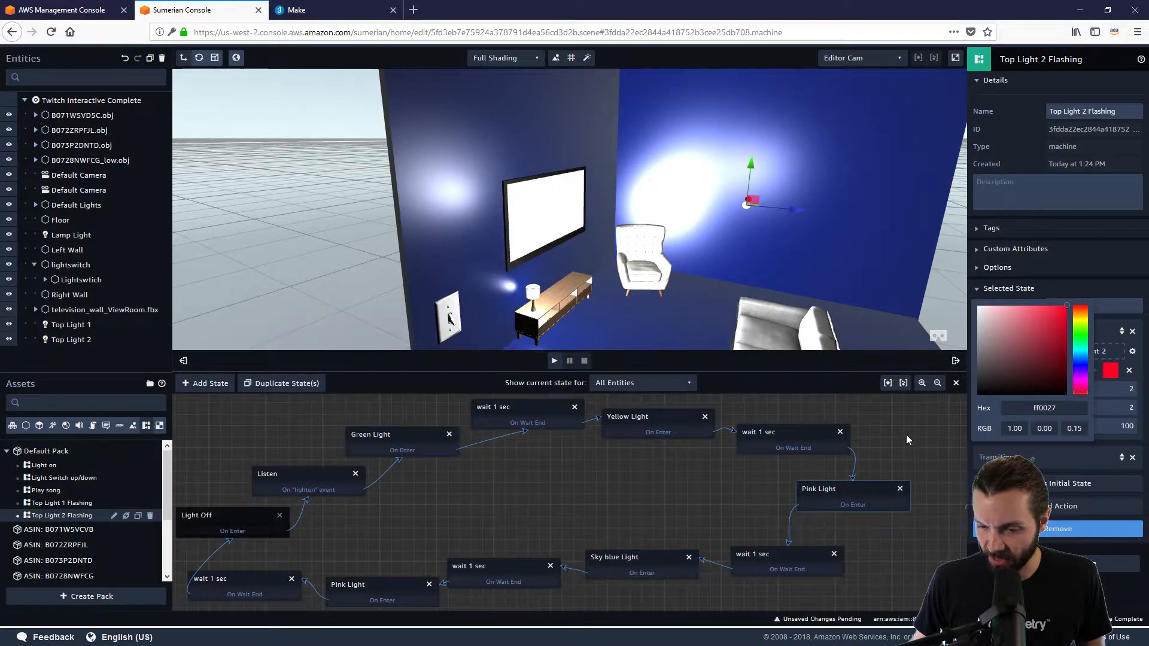
pyautogui.click(948, 431)
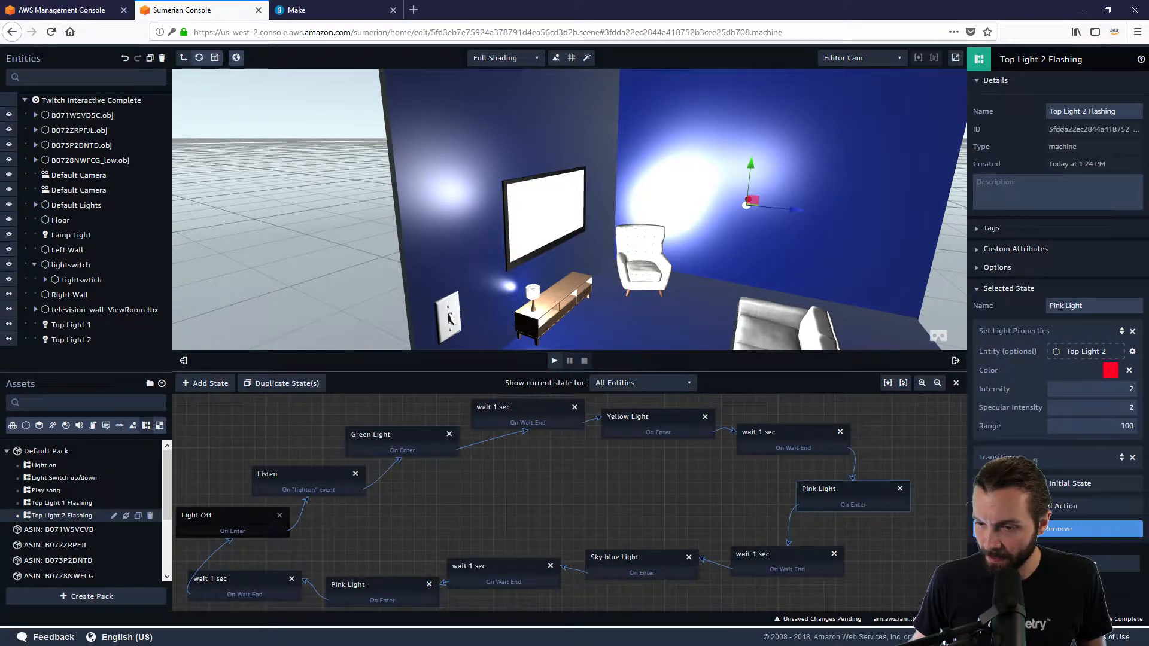
pyautogui.moveTo(1051, 305); pyautogui.dragTo(1061, 306)
pyautogui.write('Red')
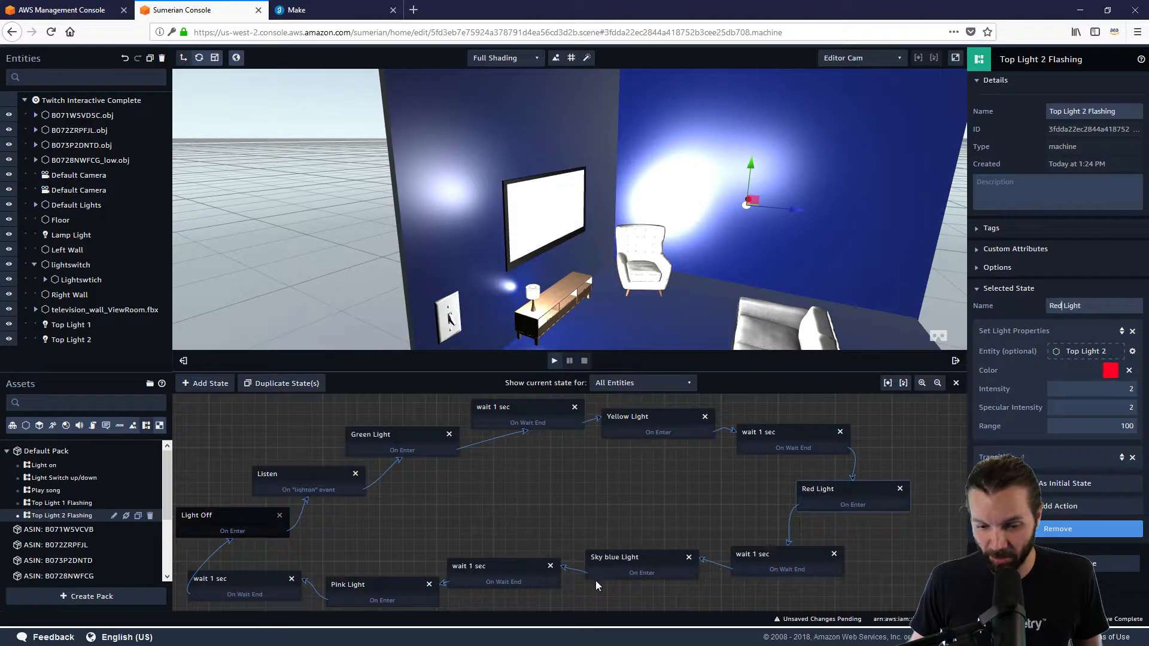
# Set the remaining Sky blue Light state's color to deep blue and rename that state Dark blue Light
pyautogui.click(619, 566)
pyautogui.click(1110, 370)
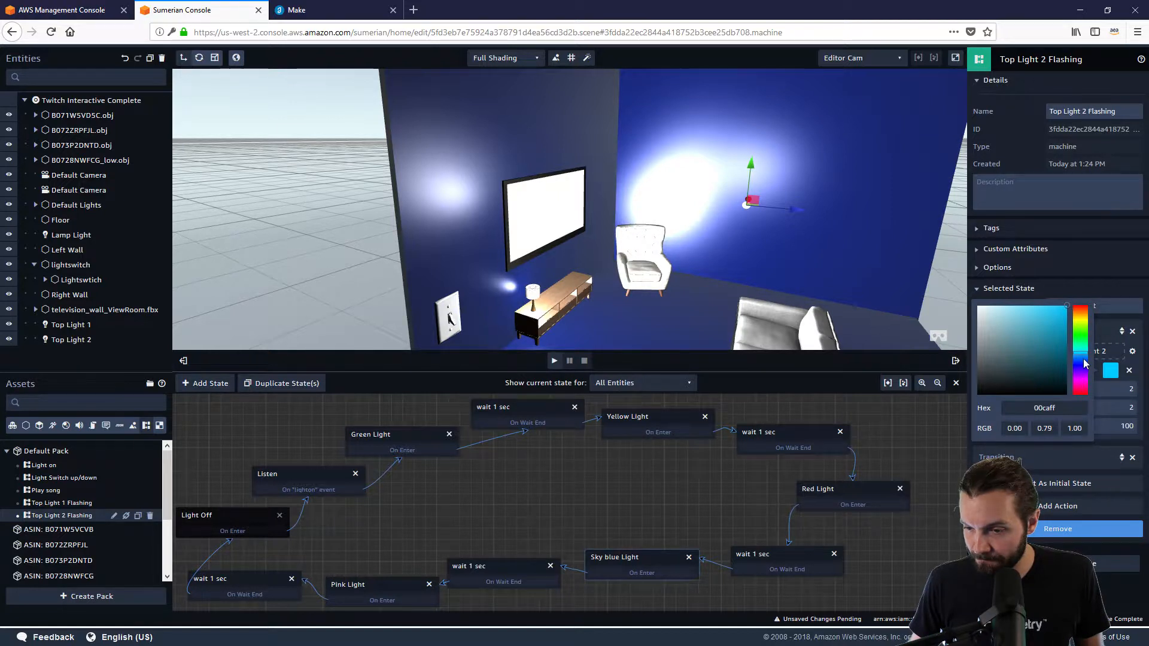
pyautogui.click(1084, 363)
pyautogui.click(1111, 325)
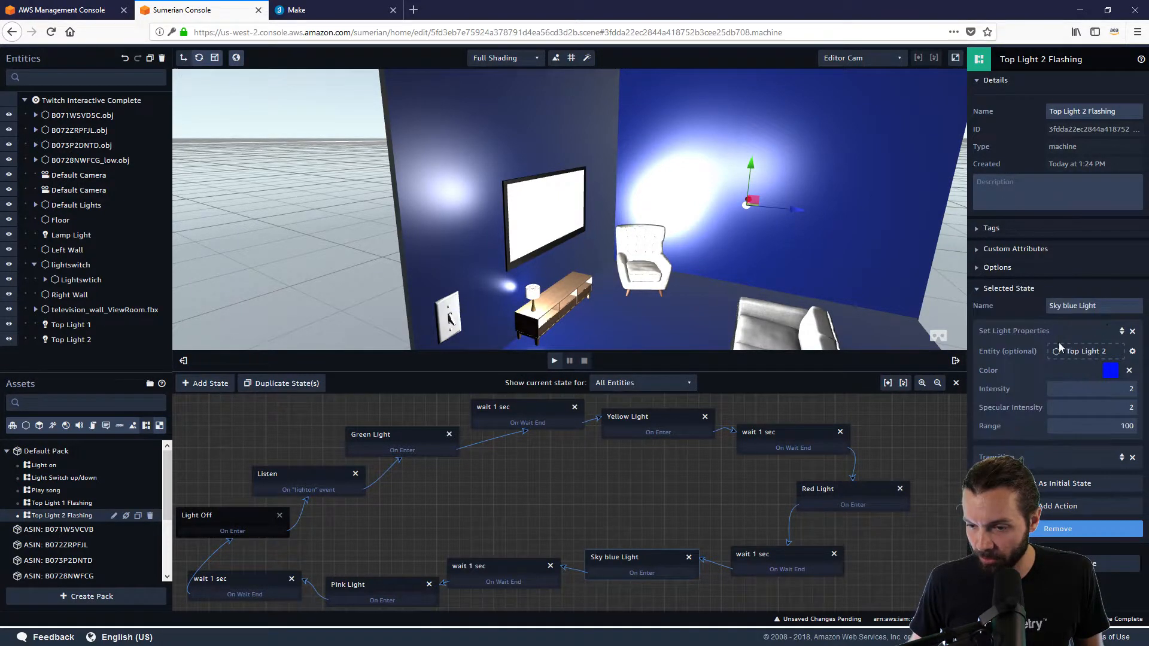
pyautogui.doubleClick(1056, 305)
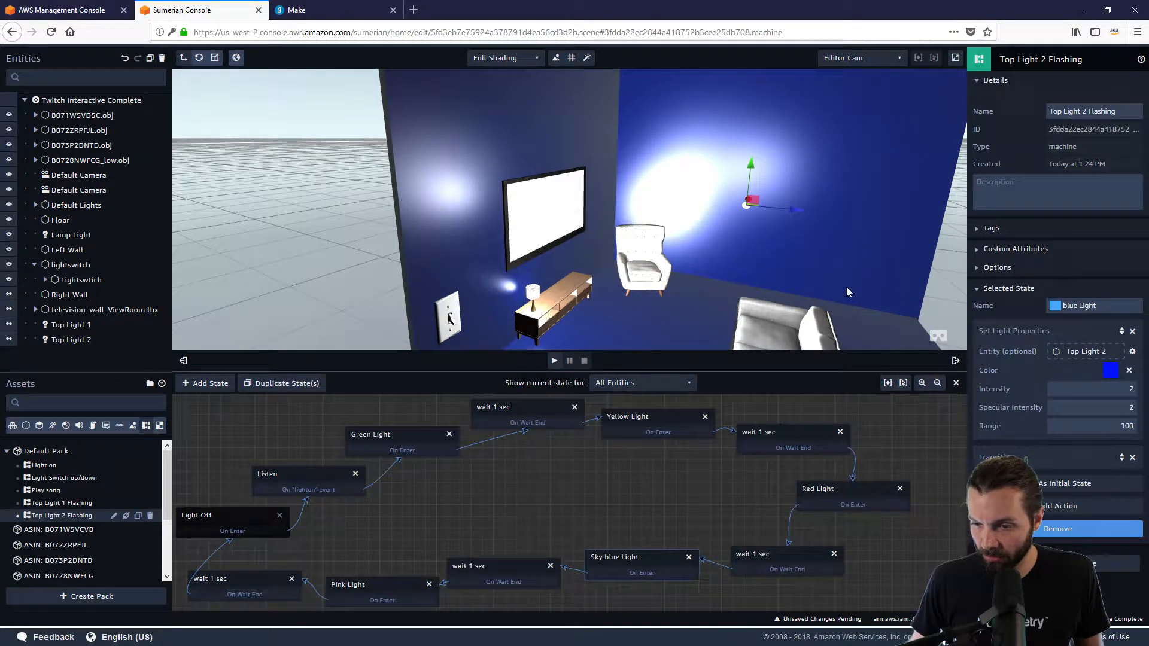
pyautogui.write('Dark')
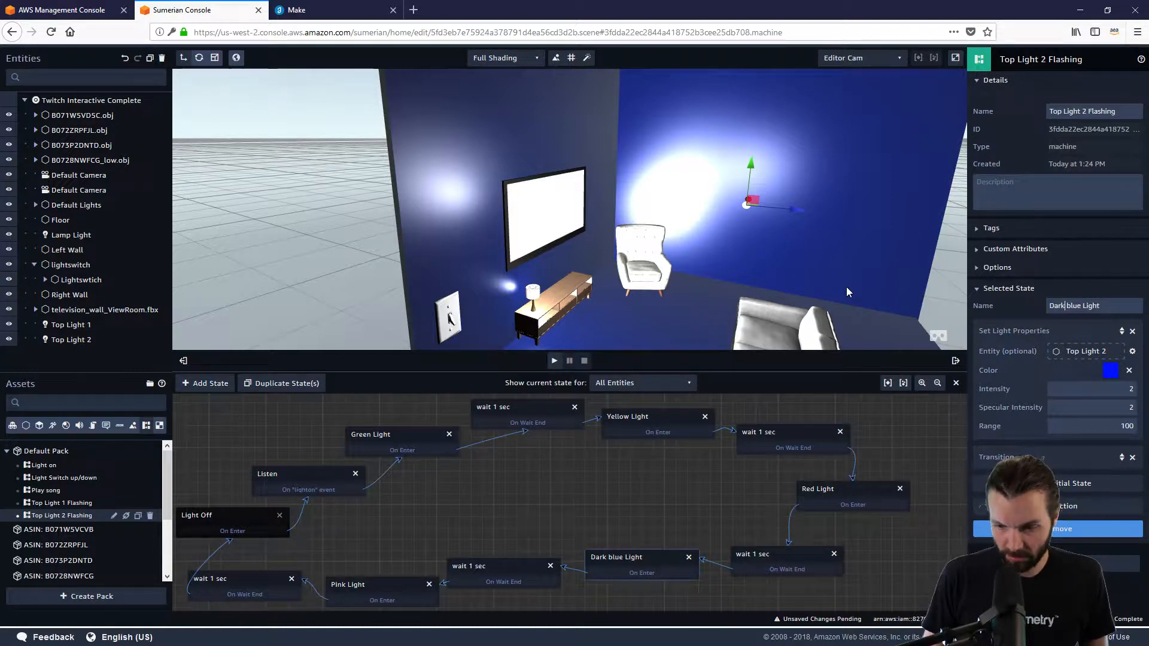
# Set the last Pink Light state's color to orange (ff4900) and rename that state Orange Light
pyautogui.click(377, 584)
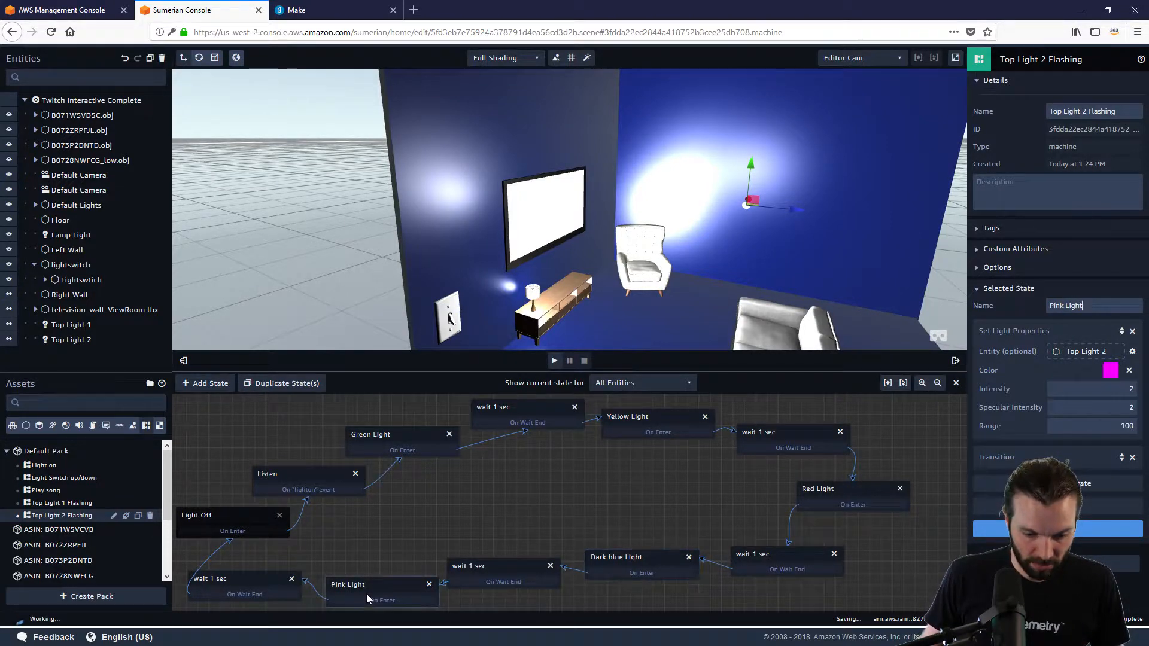
pyautogui.click(1112, 371)
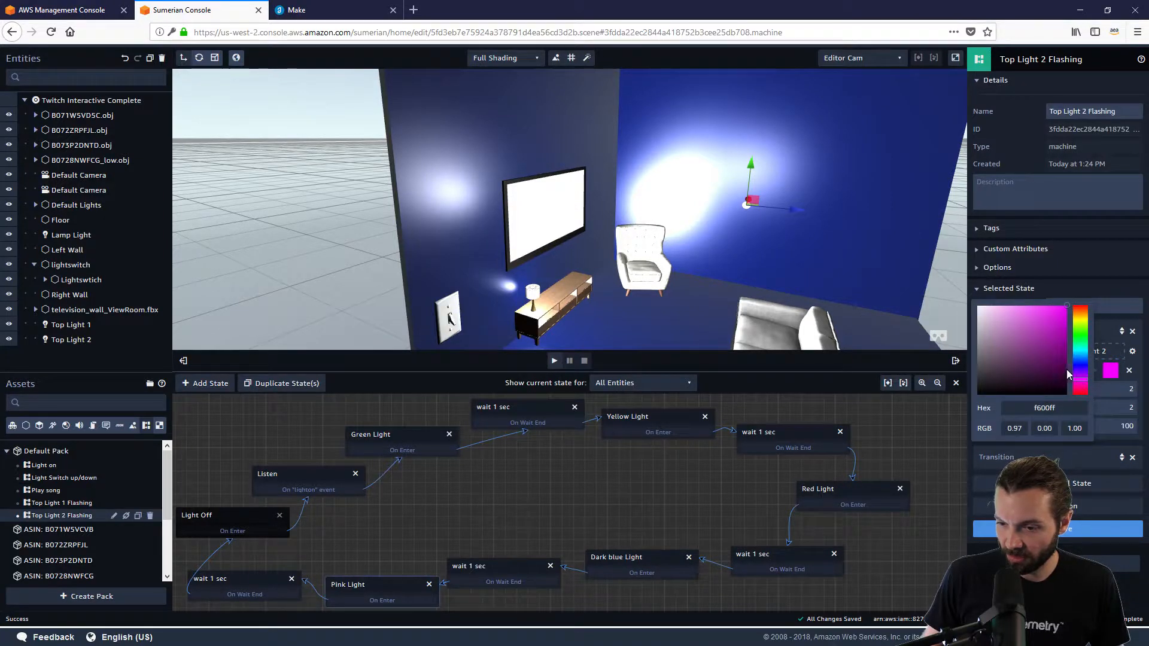
pyautogui.click(1078, 332)
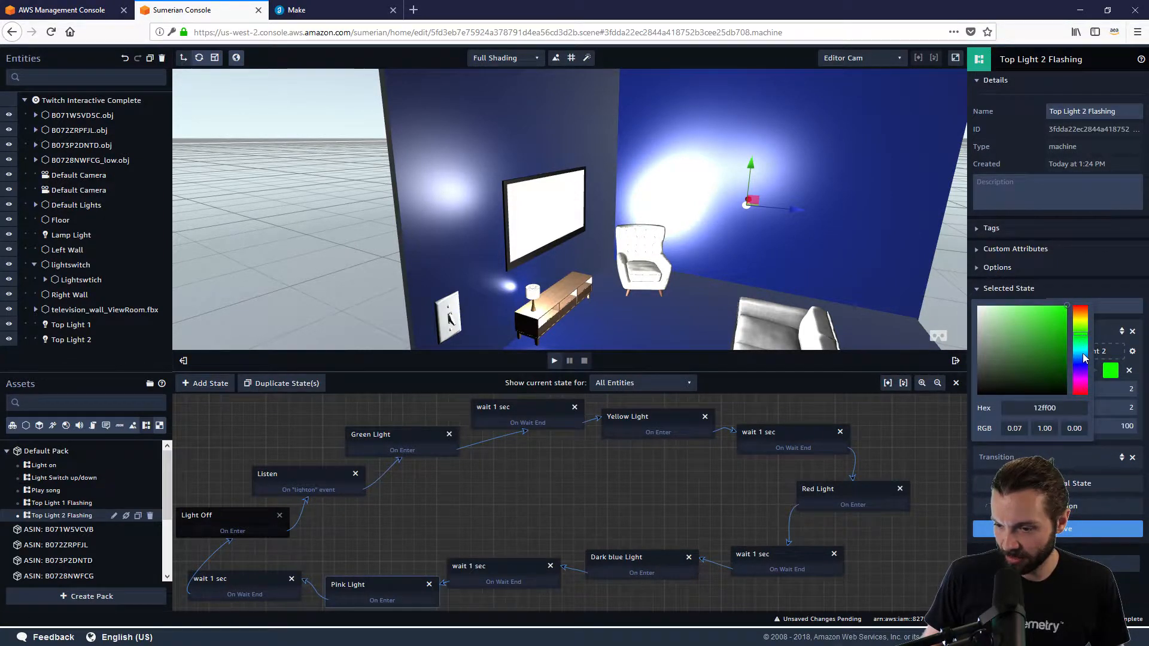
pyautogui.moveTo(1082, 336)
pyautogui.mouseDown()
pyautogui.moveTo(1080, 306)
pyautogui.moveTo(1056, 332)
pyautogui.moveTo(1080, 309)
pyautogui.mouseUp()
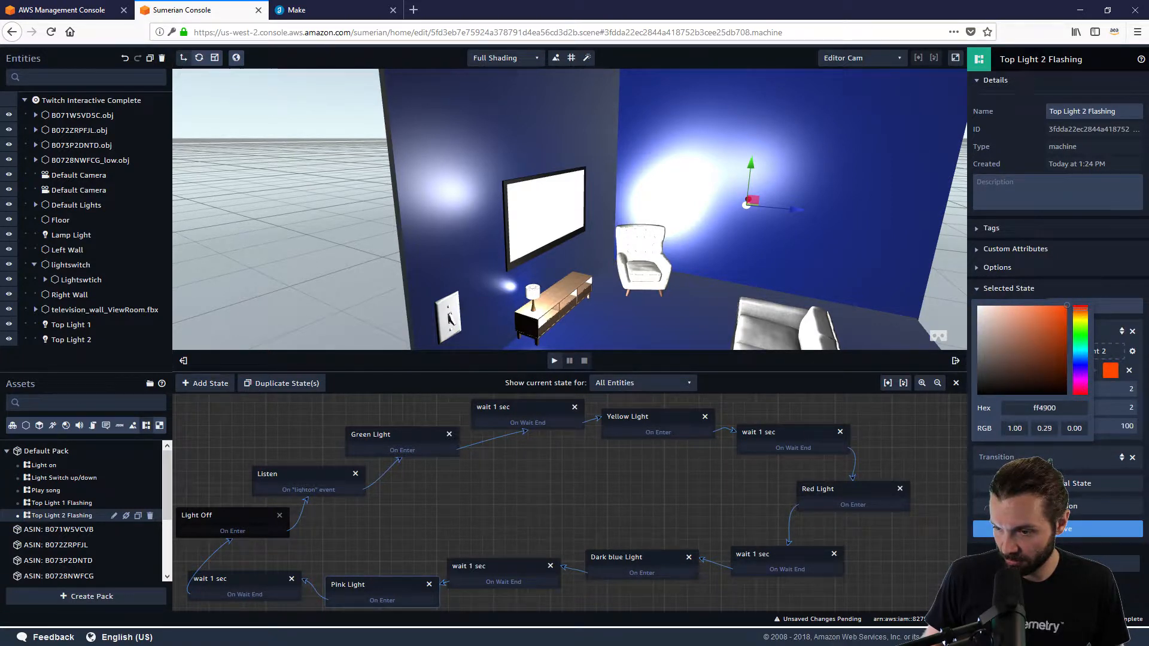
pyautogui.click(1091, 333)
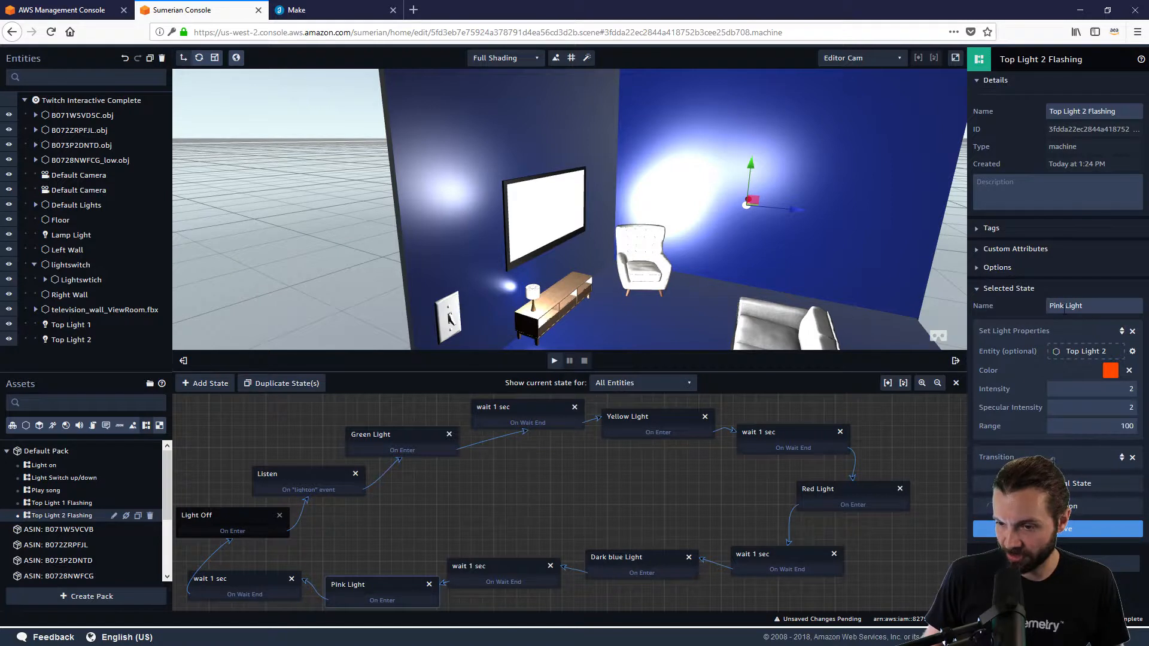
pyautogui.write('Orange')
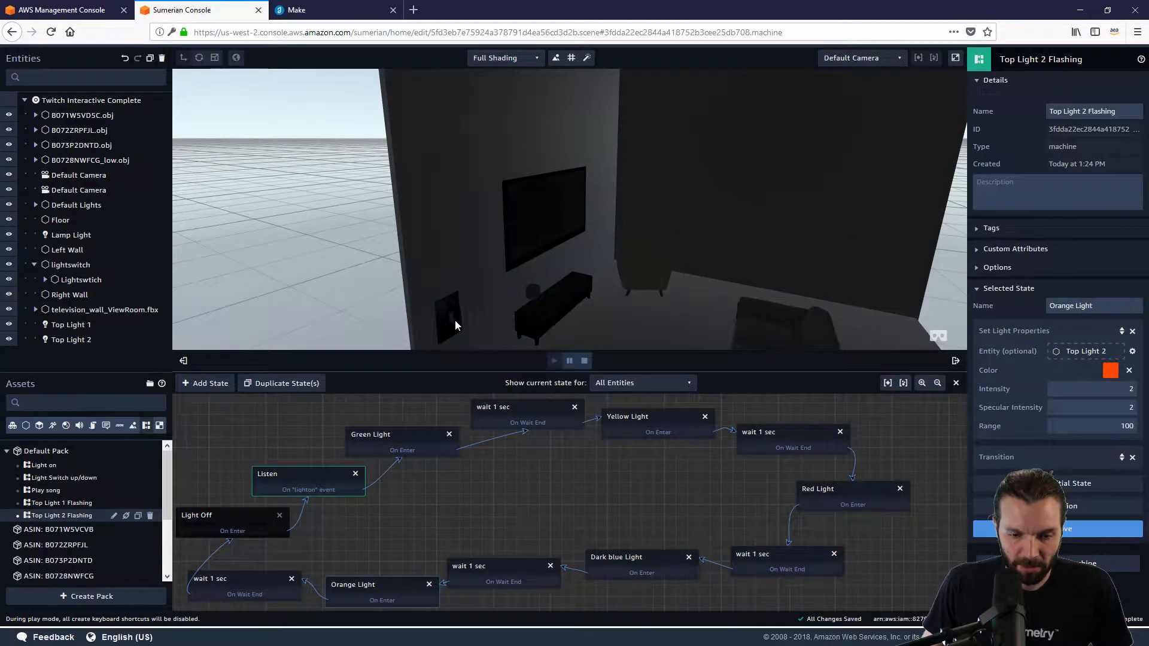
# Test the running scene by triggering the light switch, watch both top lights flash, and stop playback
pyautogui.click(452, 322)
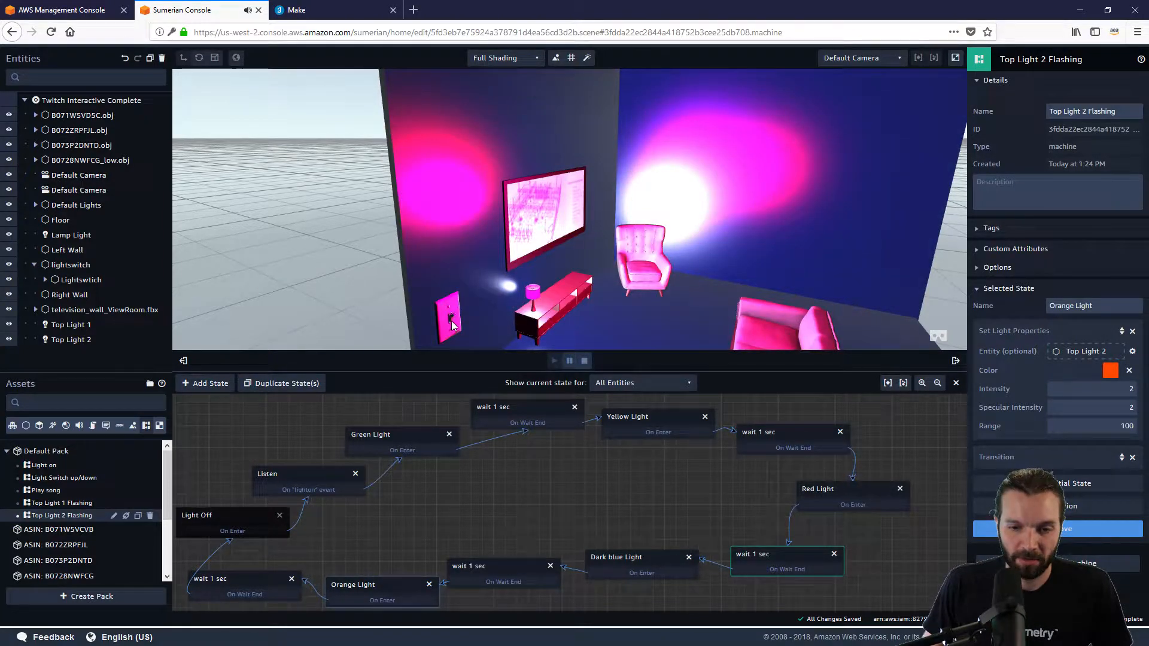
pyautogui.click(585, 361)
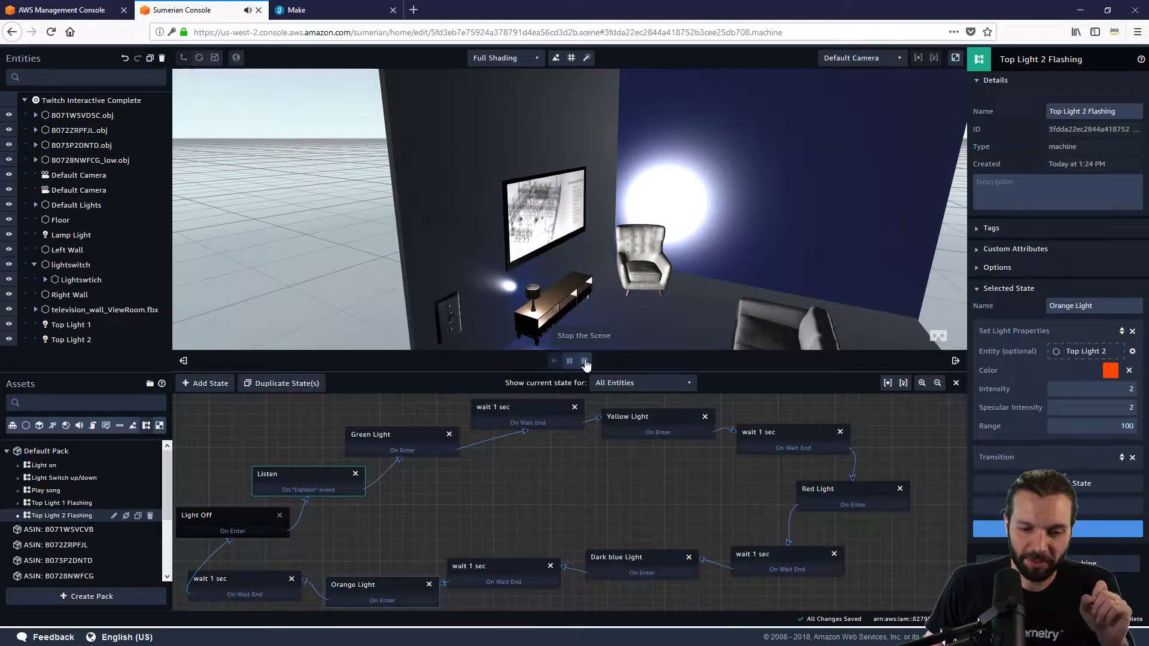
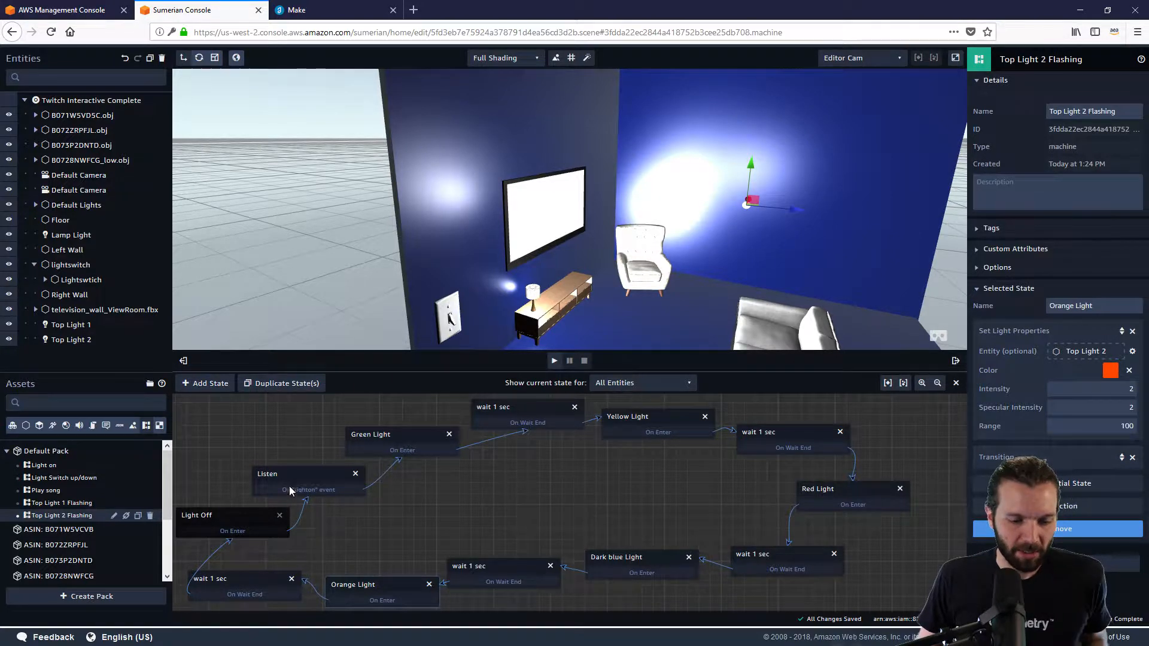
# Enlarge the state graph and set the wait time of the state after Green Light to 1000 ms
pyautogui.click(324, 476)
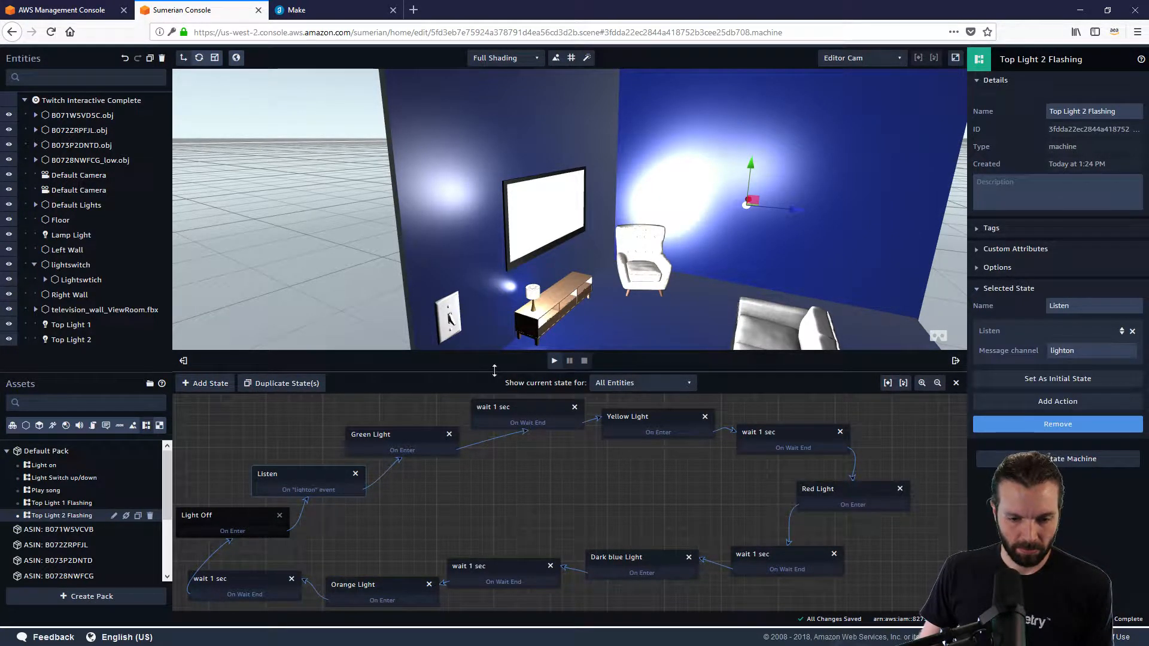
pyautogui.moveTo(493, 374); pyautogui.dragTo(493, 314)
pyautogui.moveTo(393, 375); pyautogui.dragTo(393, 375)
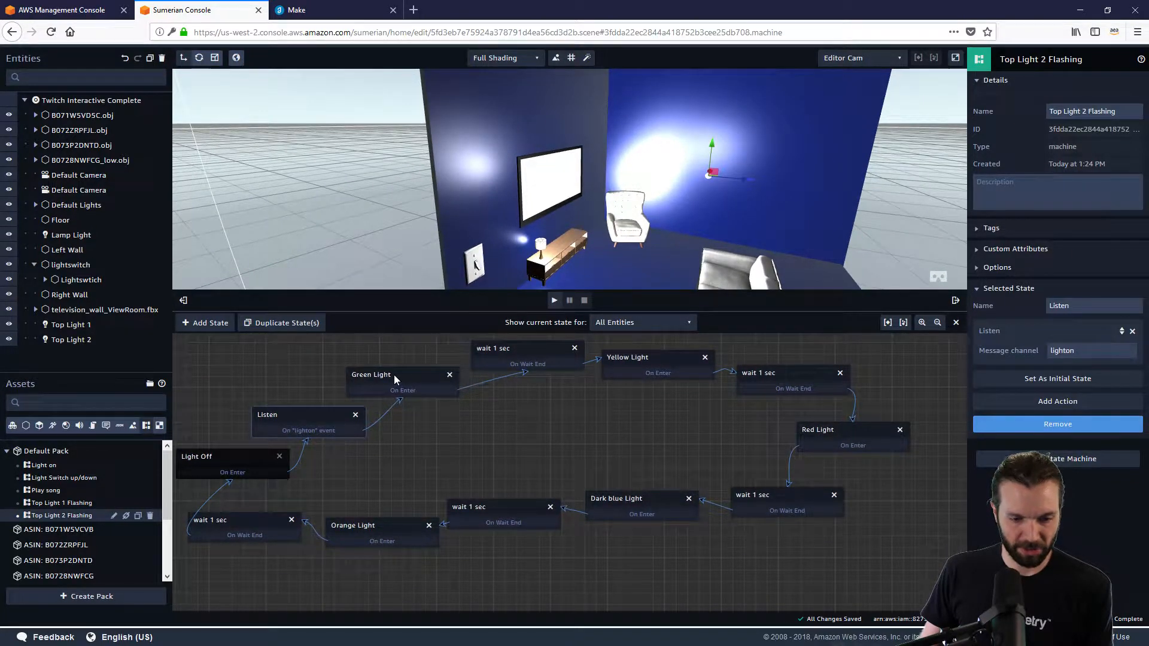
pyautogui.moveTo(548, 349); pyautogui.dragTo(548, 348)
pyautogui.click(551, 349)
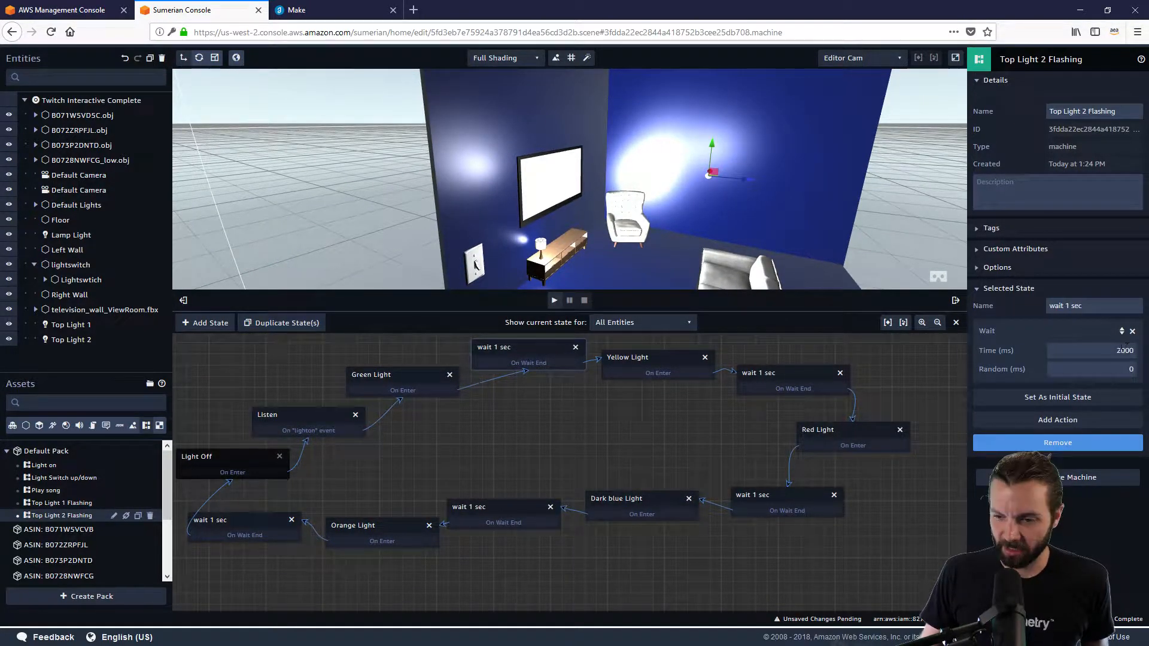
pyautogui.click(1118, 350)
pyautogui.press('BackSpace')
pyautogui.write('1')
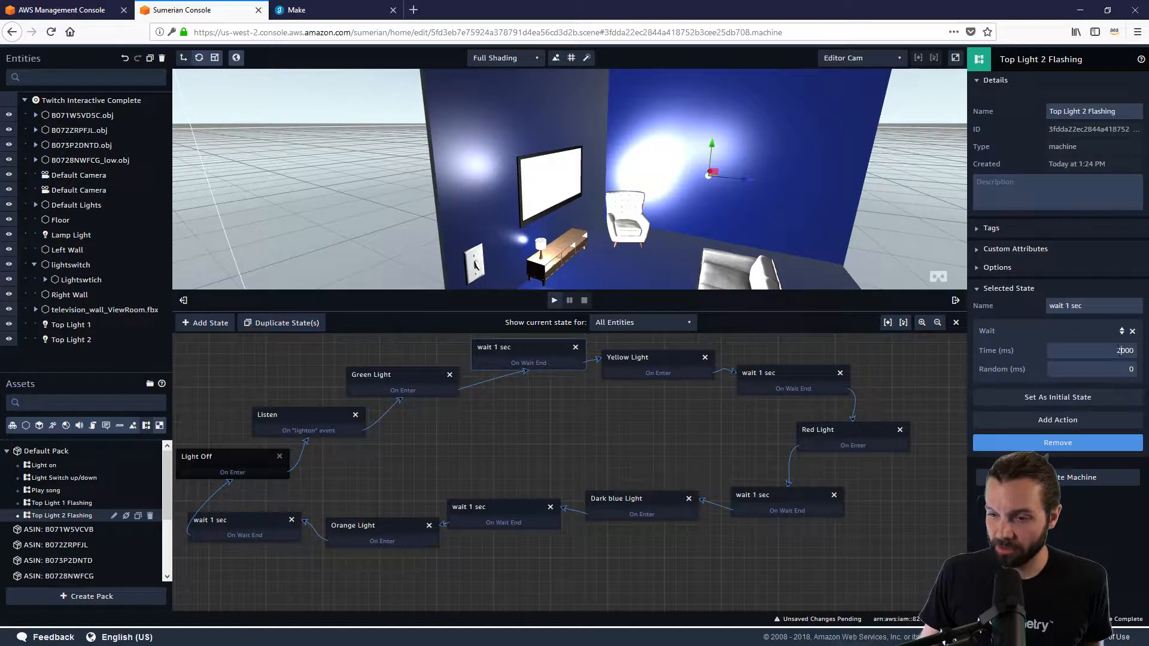
# Reduce the wait time of the wait states that follow Yellow Light and Red Light
pyautogui.click(777, 380)
pyautogui.click(814, 369)
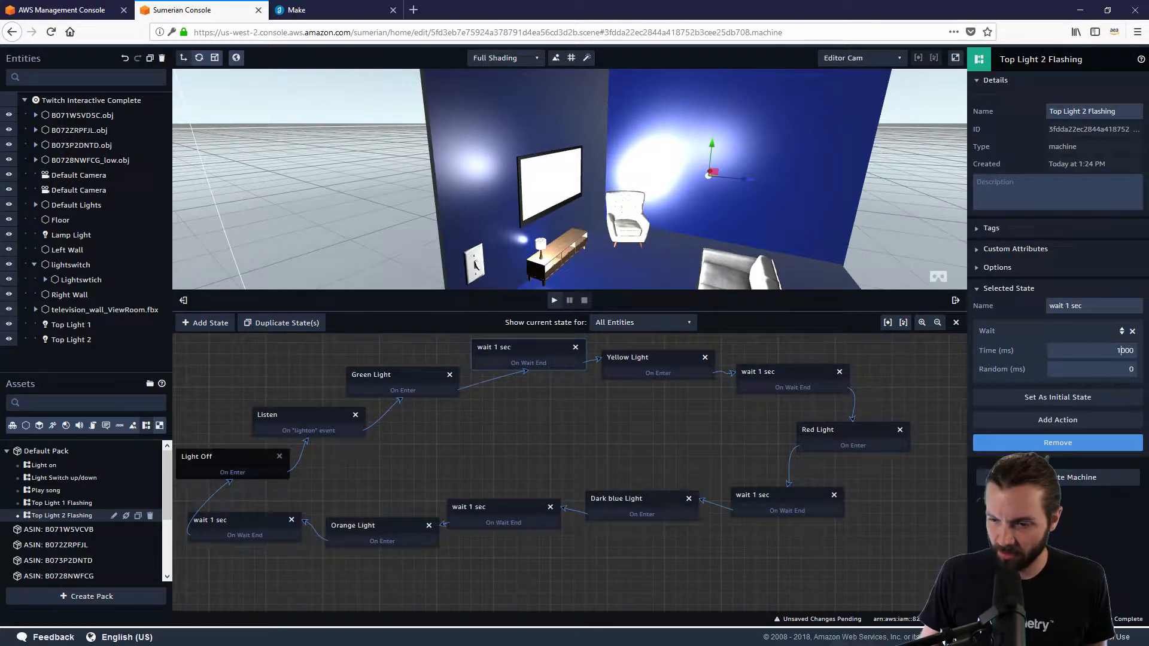
pyautogui.click(795, 376)
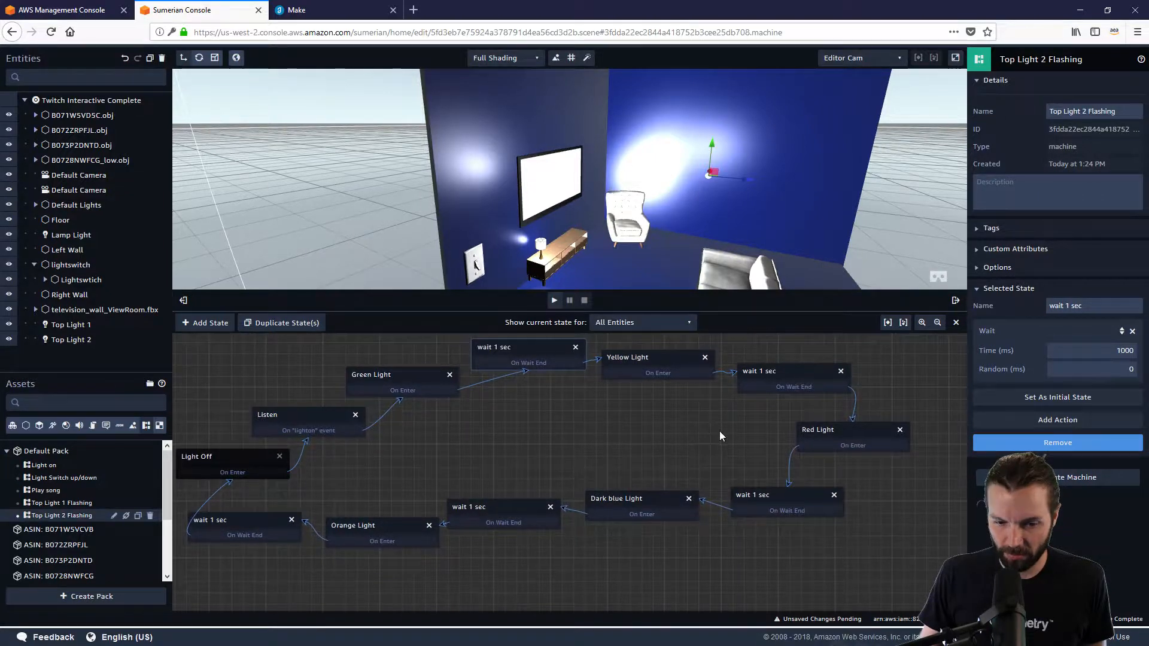
pyautogui.click(719, 431)
pyautogui.click(771, 372)
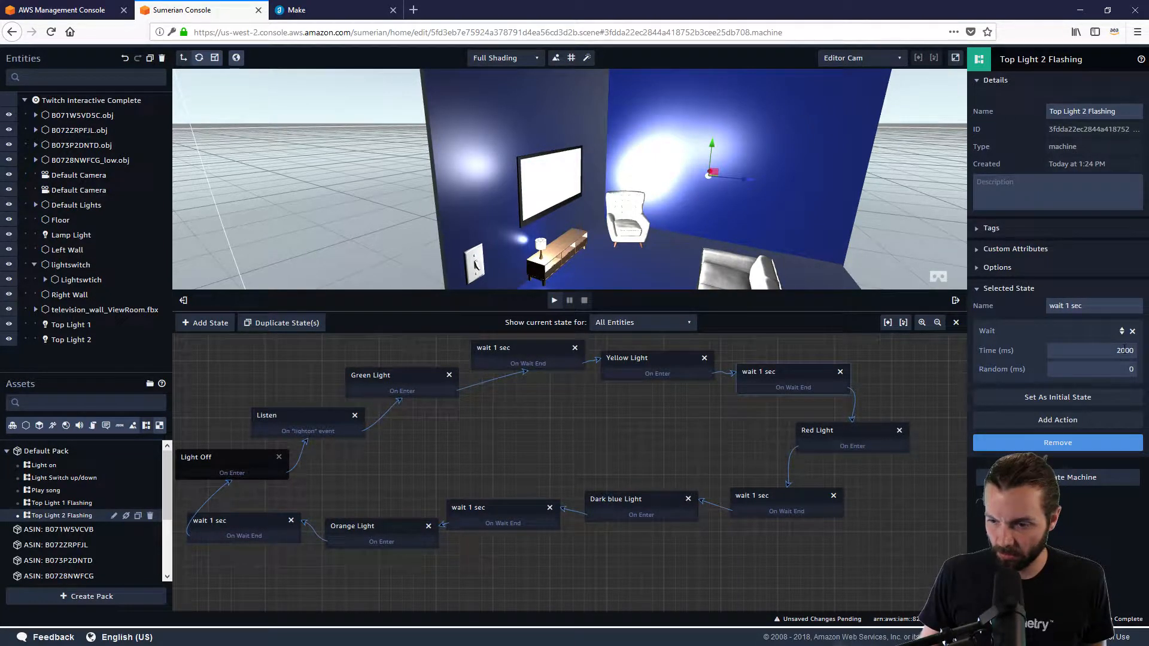
pyautogui.moveTo(1122, 349); pyautogui.dragTo(1094, 341)
pyautogui.write('2')
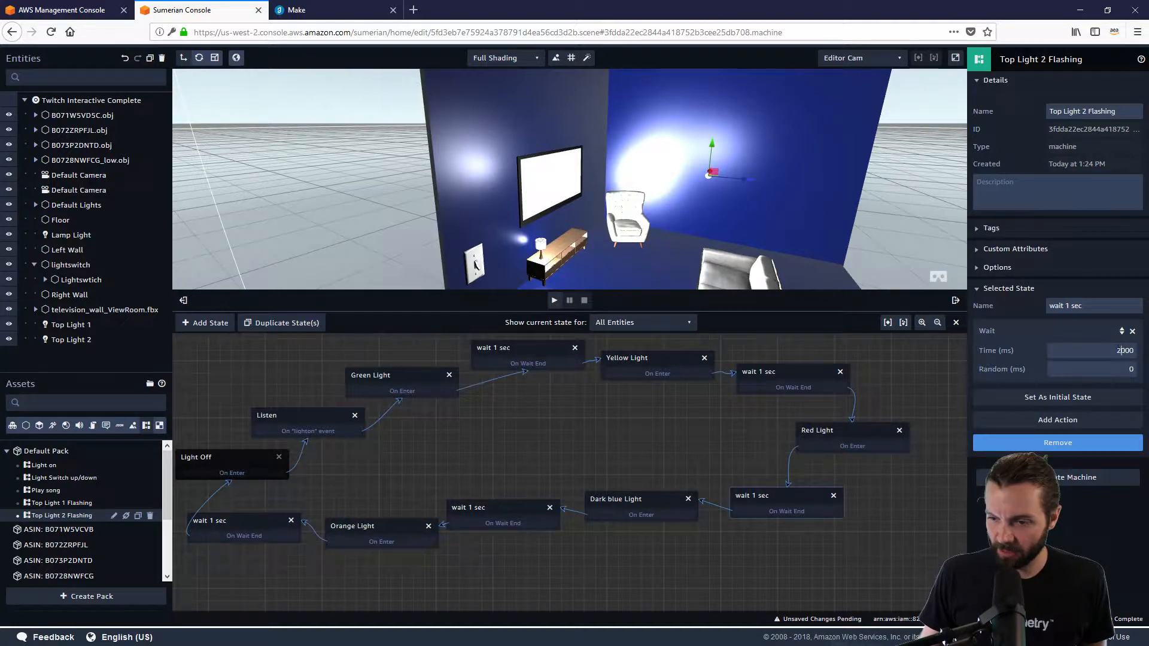
# Set the wait time of the states after Dark blue Light and Orange Light to 1000 ms
pyautogui.click(519, 511)
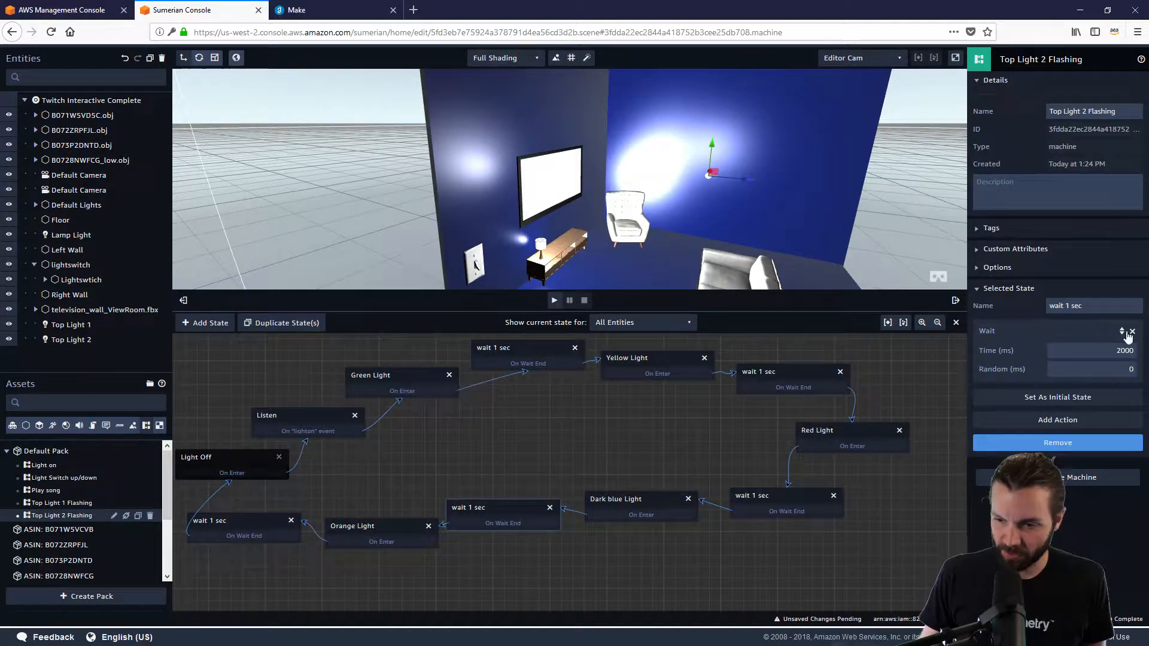
pyautogui.write('1')
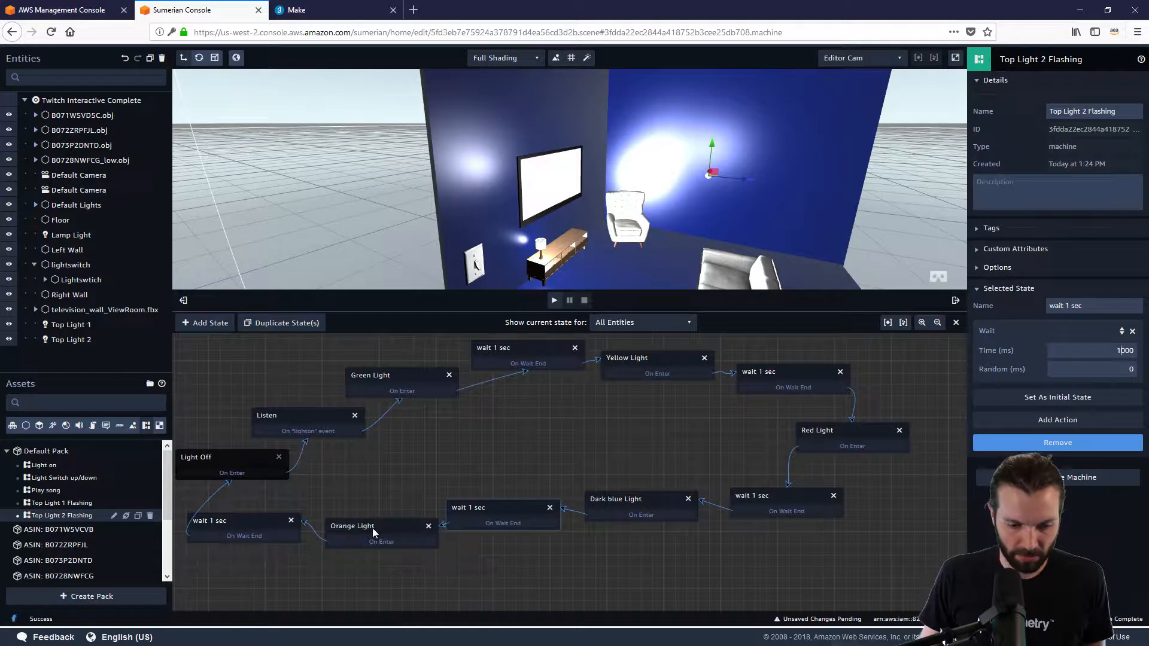
pyautogui.click(252, 531)
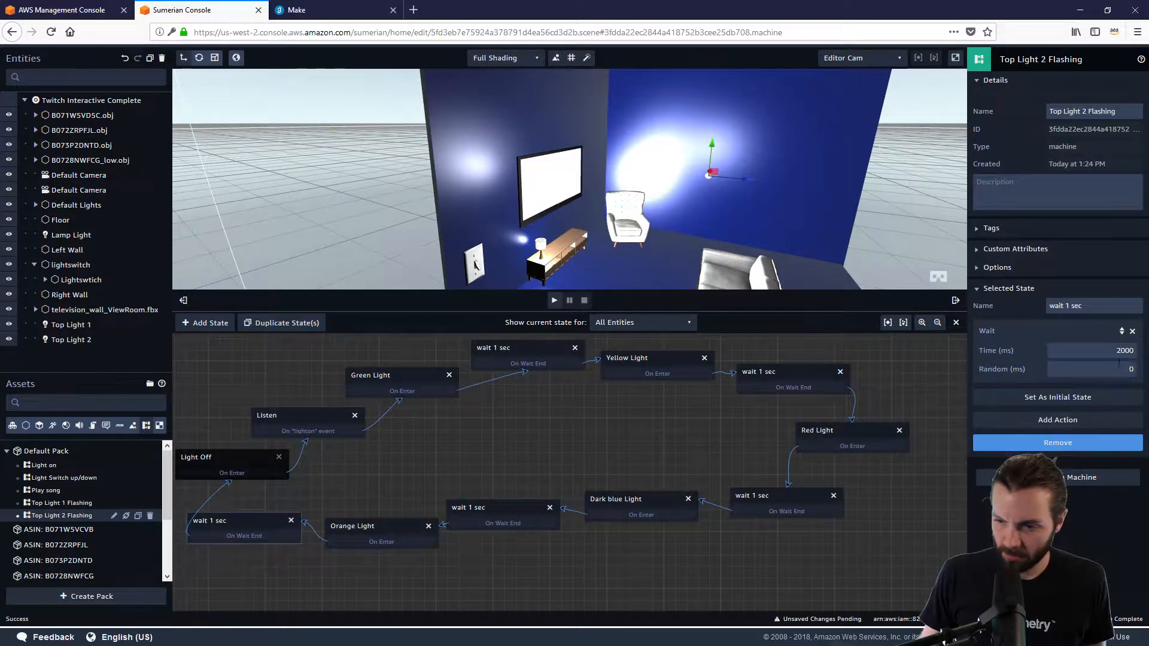
pyautogui.write('1')
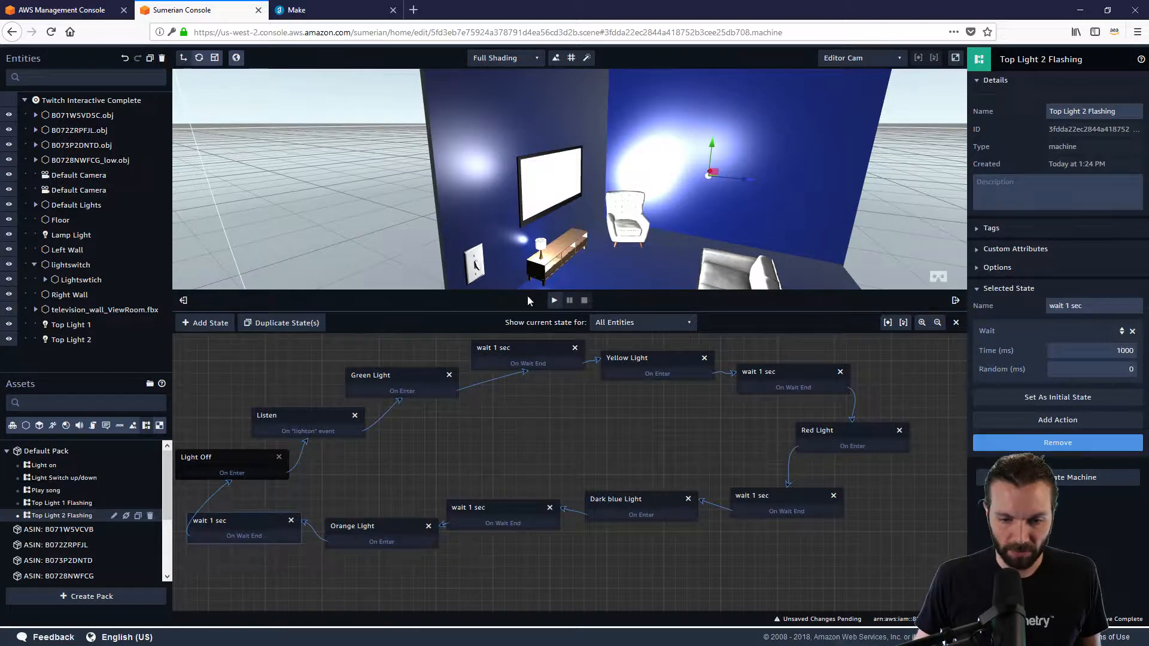
# Play the scene, trigger the light switch to watch the faster top light flashing, and stop playback
pyautogui.click(551, 301)
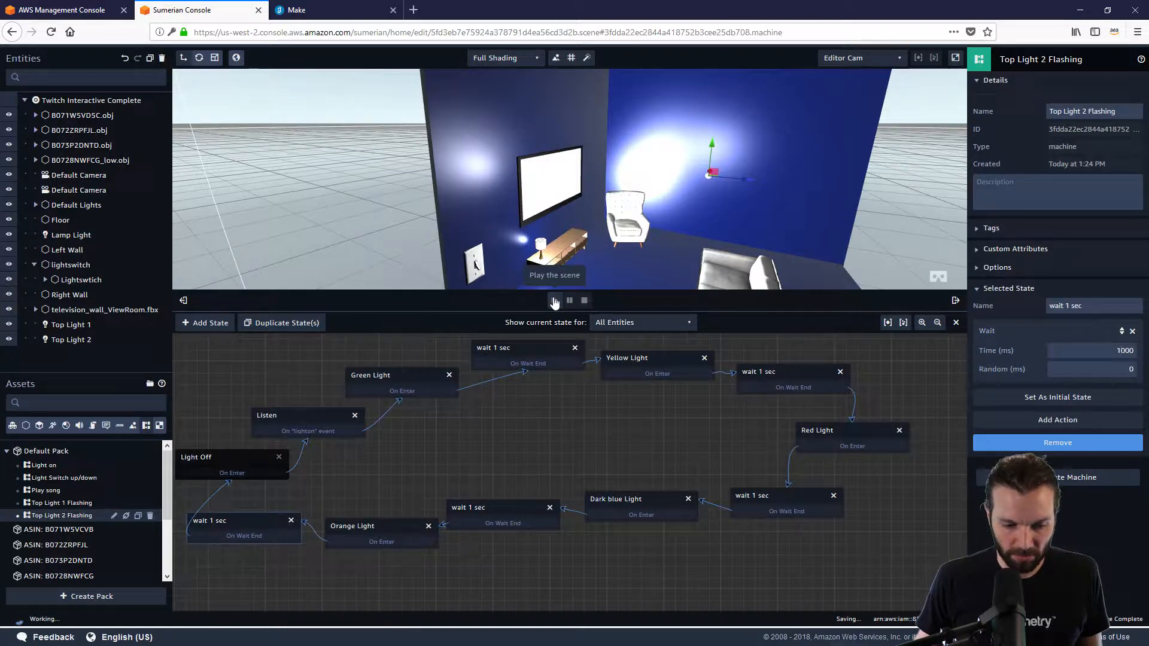
pyautogui.click(554, 301)
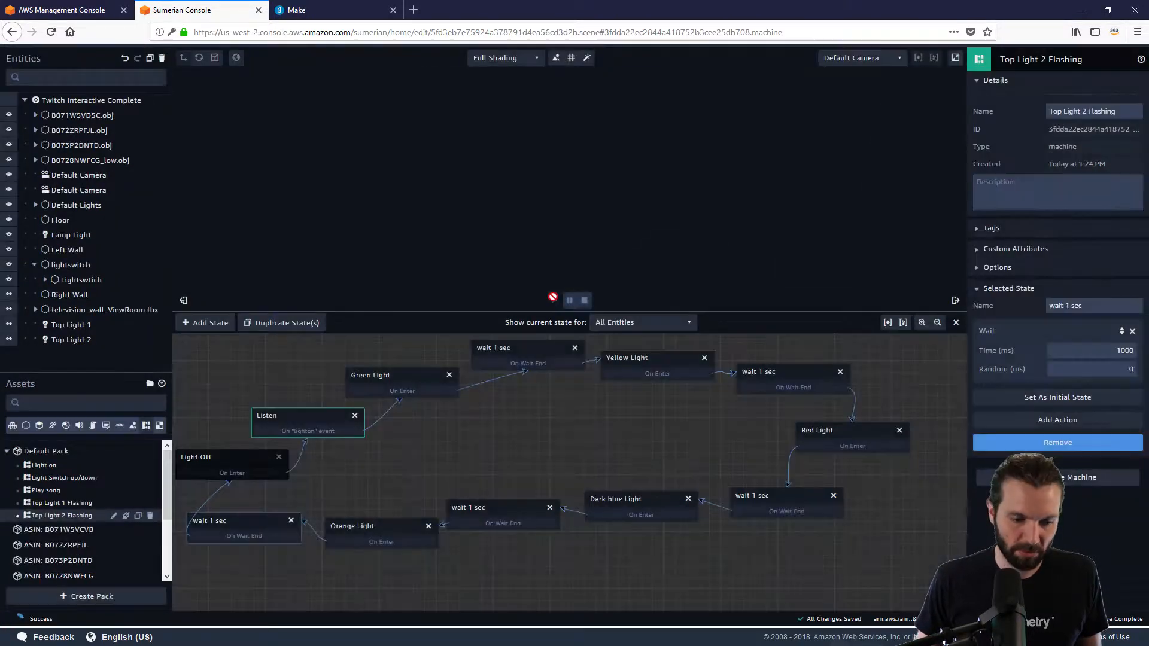
pyautogui.click(477, 265)
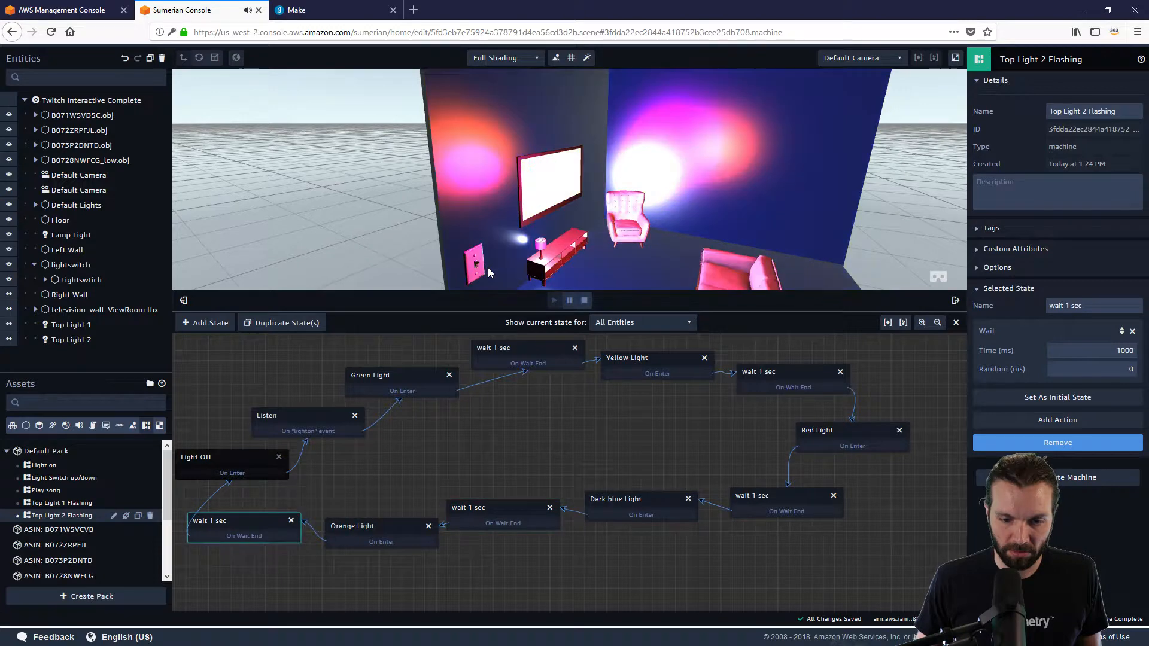
pyautogui.click(490, 268)
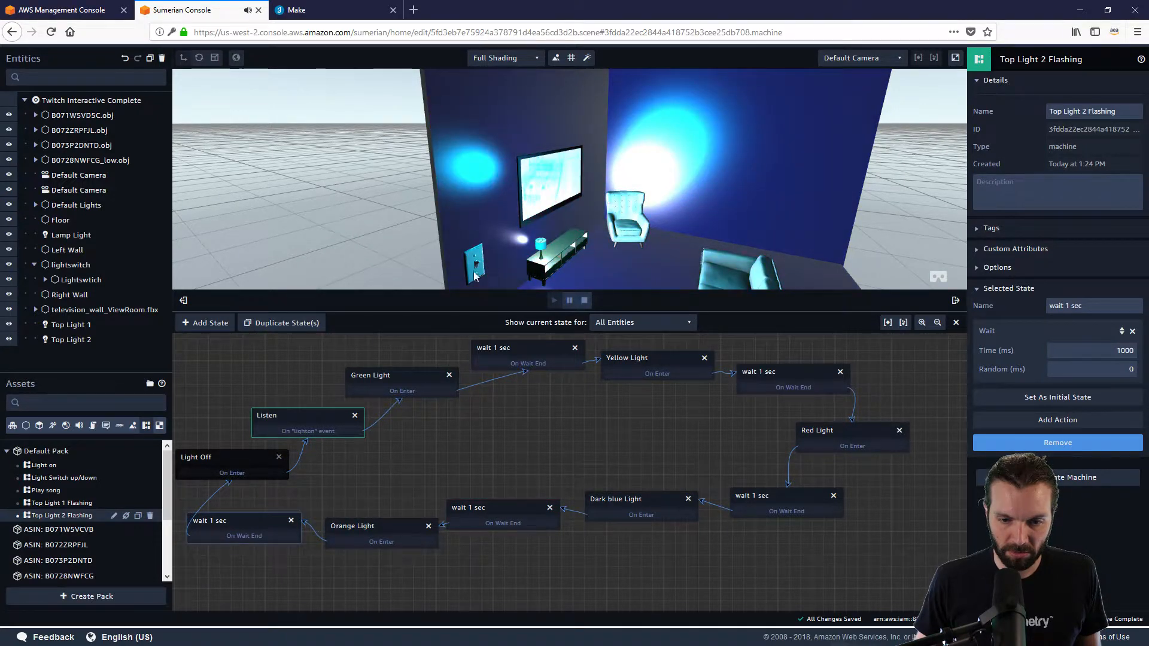
pyautogui.click(586, 303)
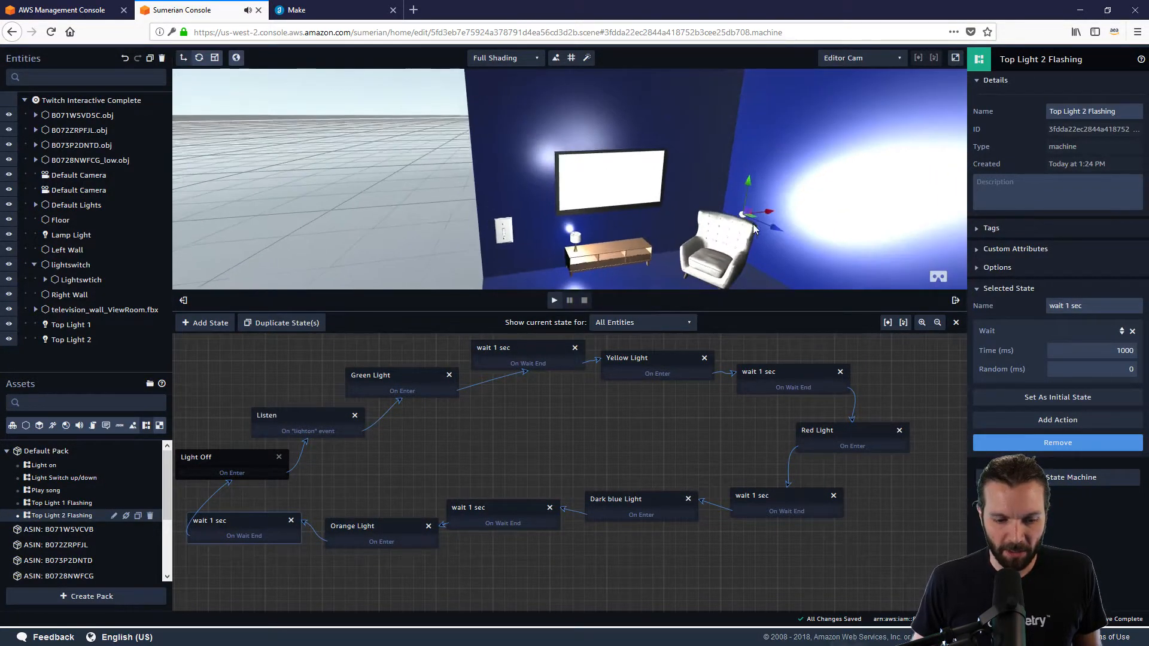
# Spread the Orange Light, Dark blue Light and neighbouring wait states outward so the Top Light 2 Flashing graph forms a wider loop
pyautogui.moveTo(350, 551); pyautogui.dragTo(376, 597)
pyautogui.moveTo(508, 508); pyautogui.dragTo(555, 544)
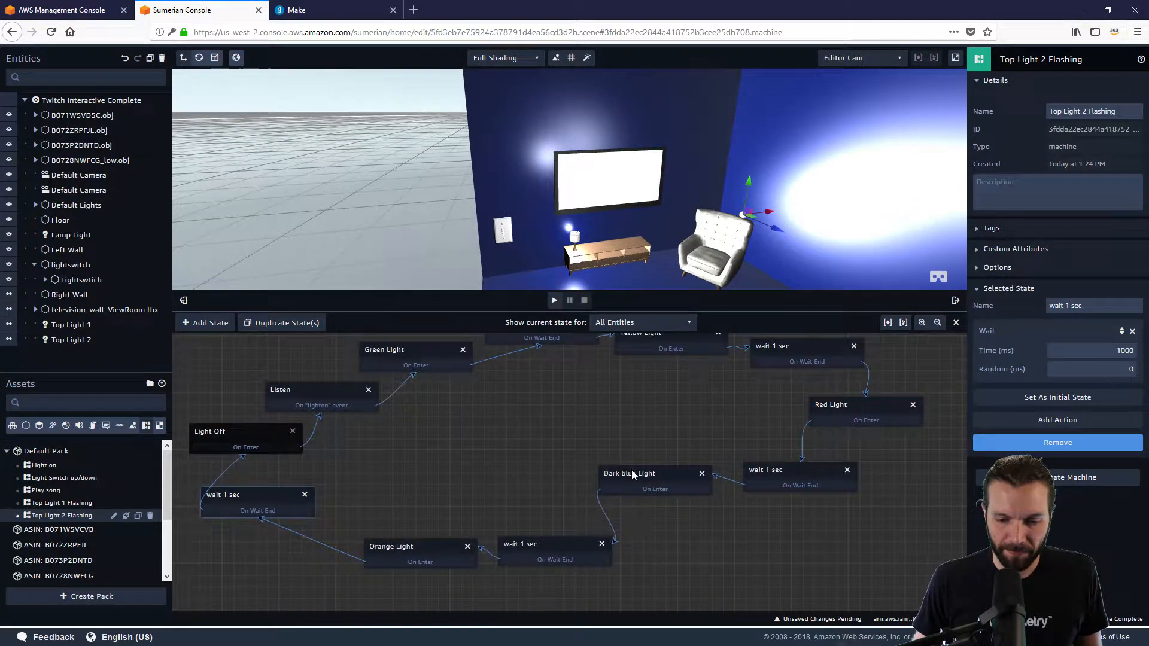
pyautogui.moveTo(630, 469); pyautogui.dragTo(713, 506)
pyautogui.moveTo(801, 471); pyautogui.dragTo(863, 478)
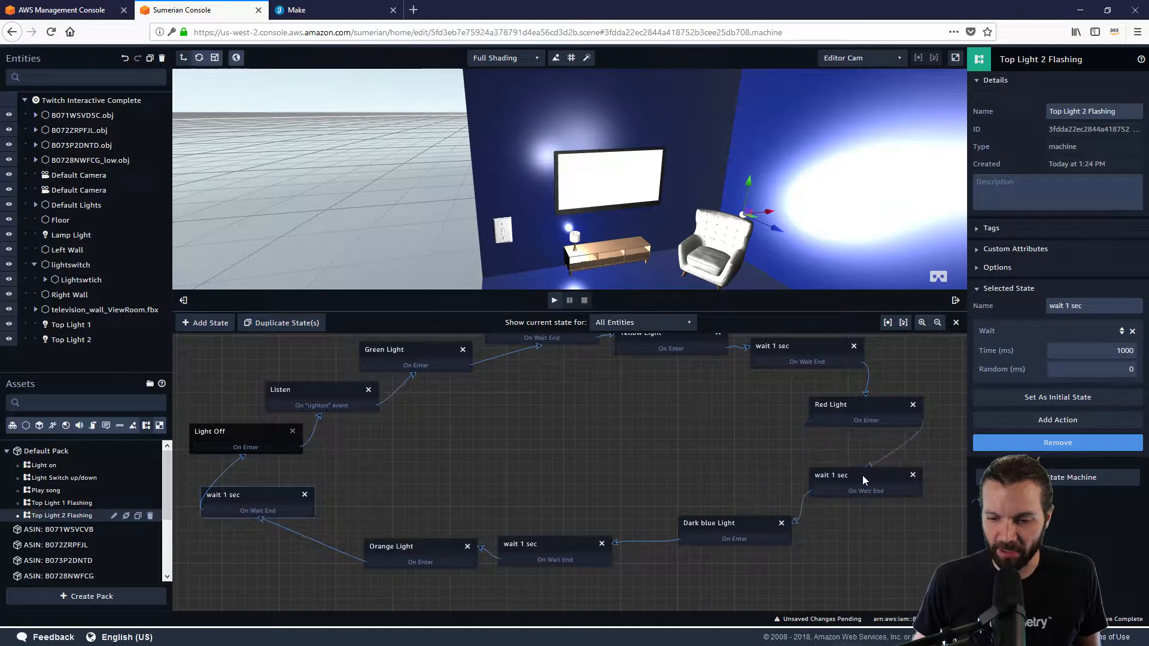
pyautogui.scroll(-1, 575, 463)
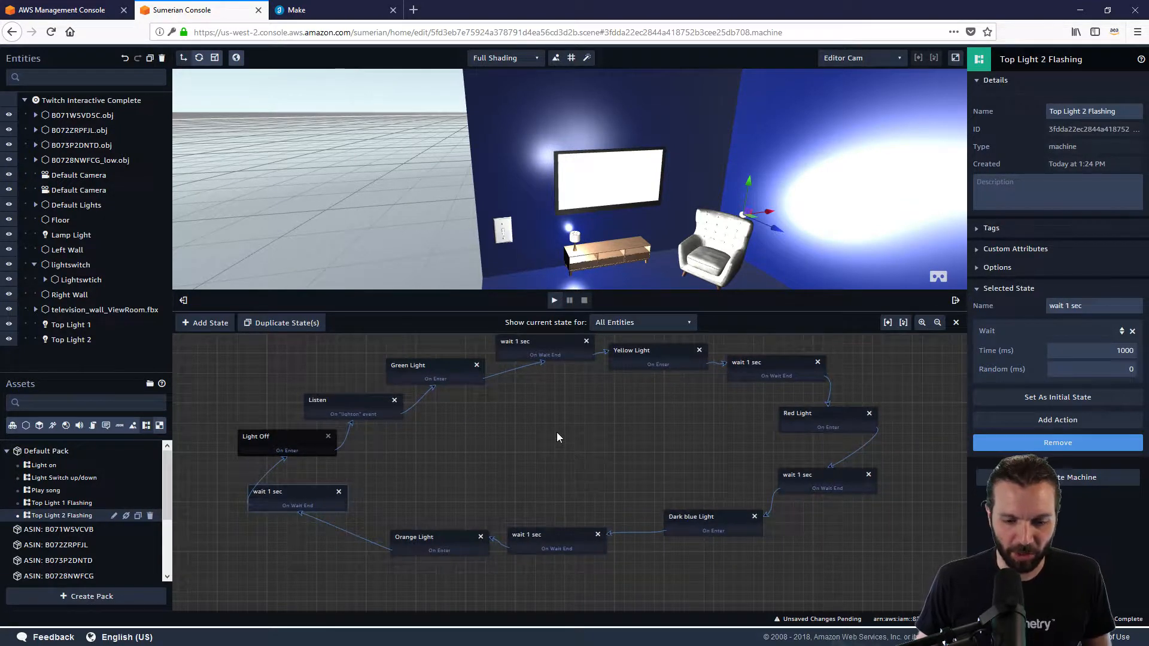
pyautogui.moveTo(557, 432); pyautogui.dragTo(554, 450)
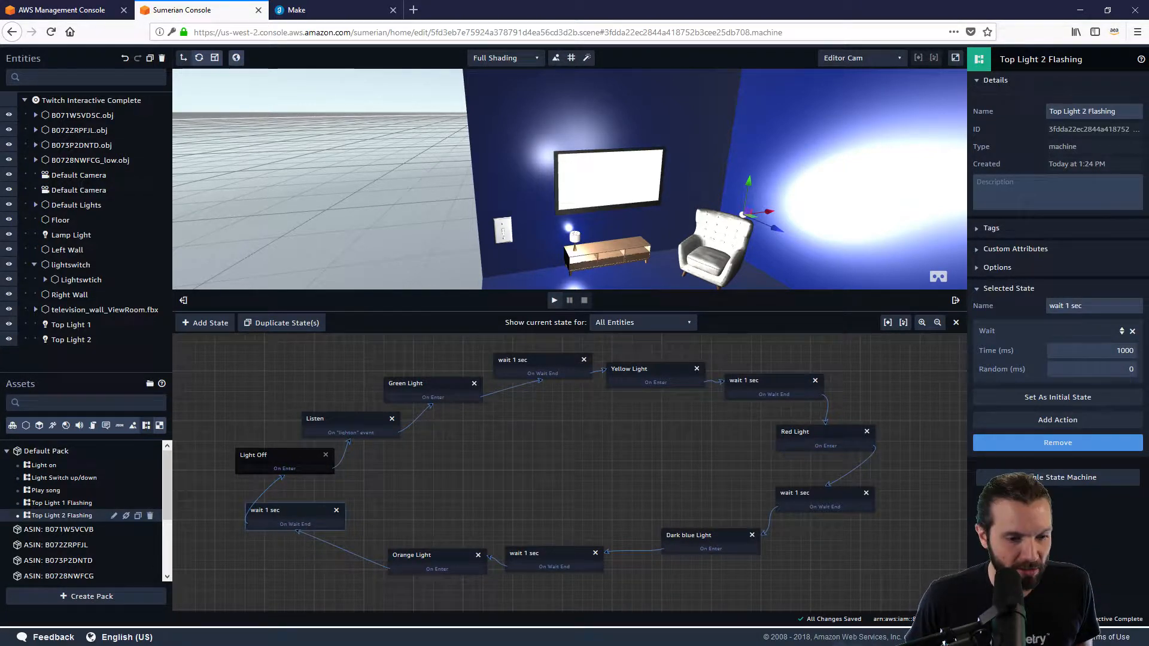
# Close the state graph and import the mannequin file into the living room scene
pyautogui.click(956, 323)
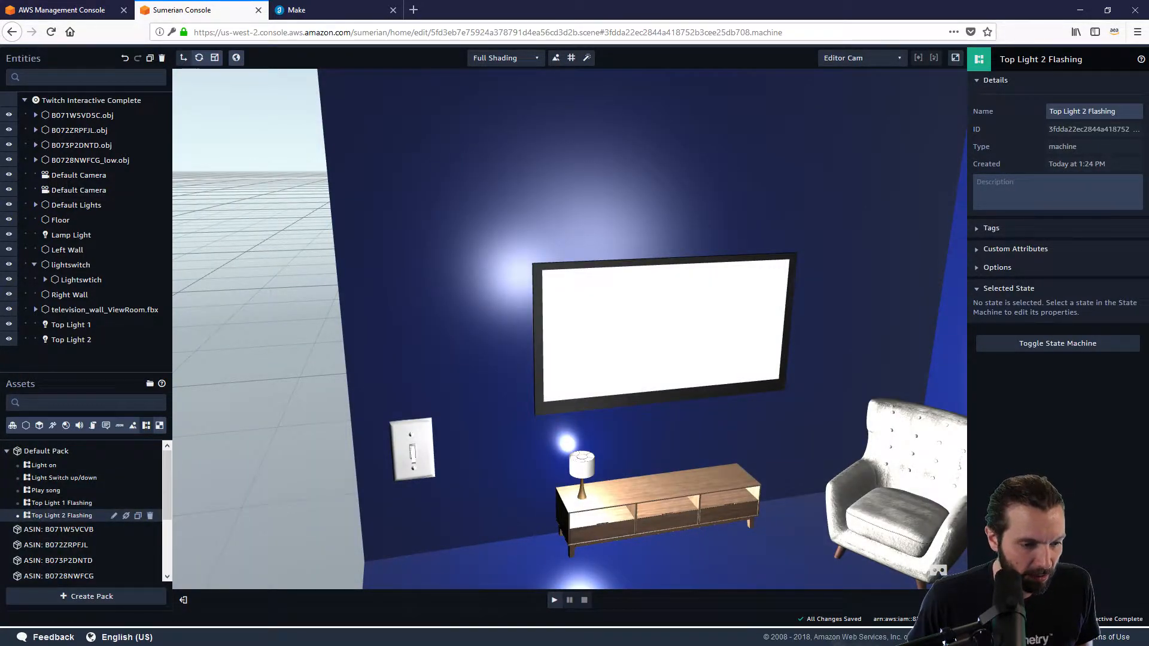
pyautogui.moveTo(60, 515); pyautogui.dragTo(65, 331)
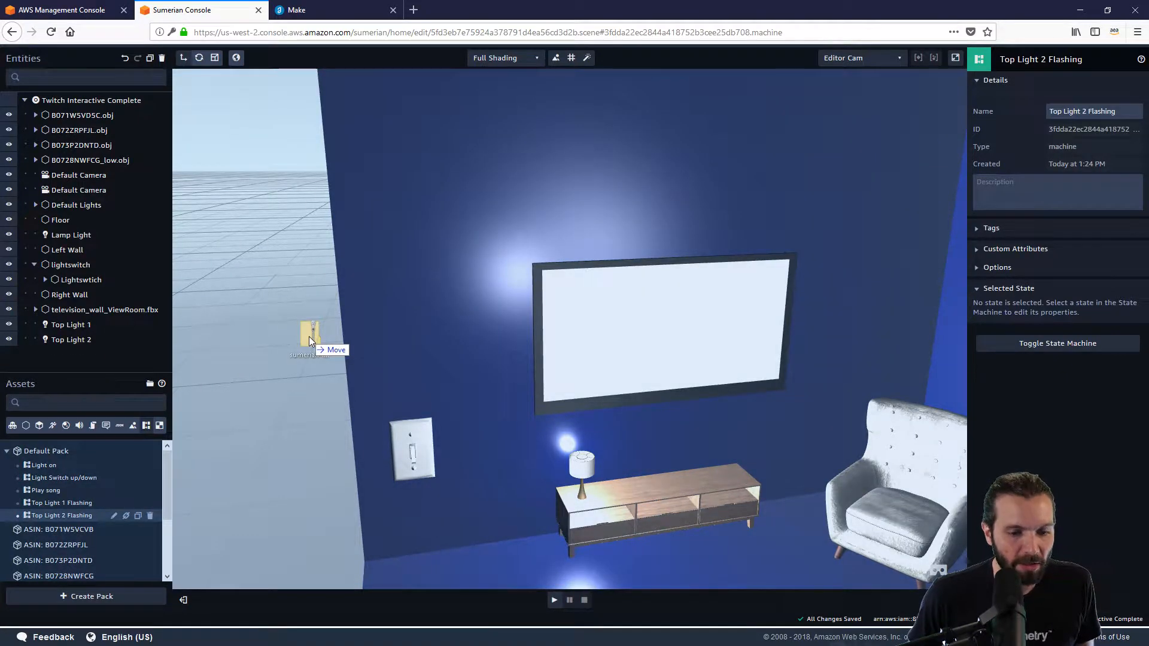
pyautogui.moveTo(309, 336); pyautogui.dragTo(308, 337)
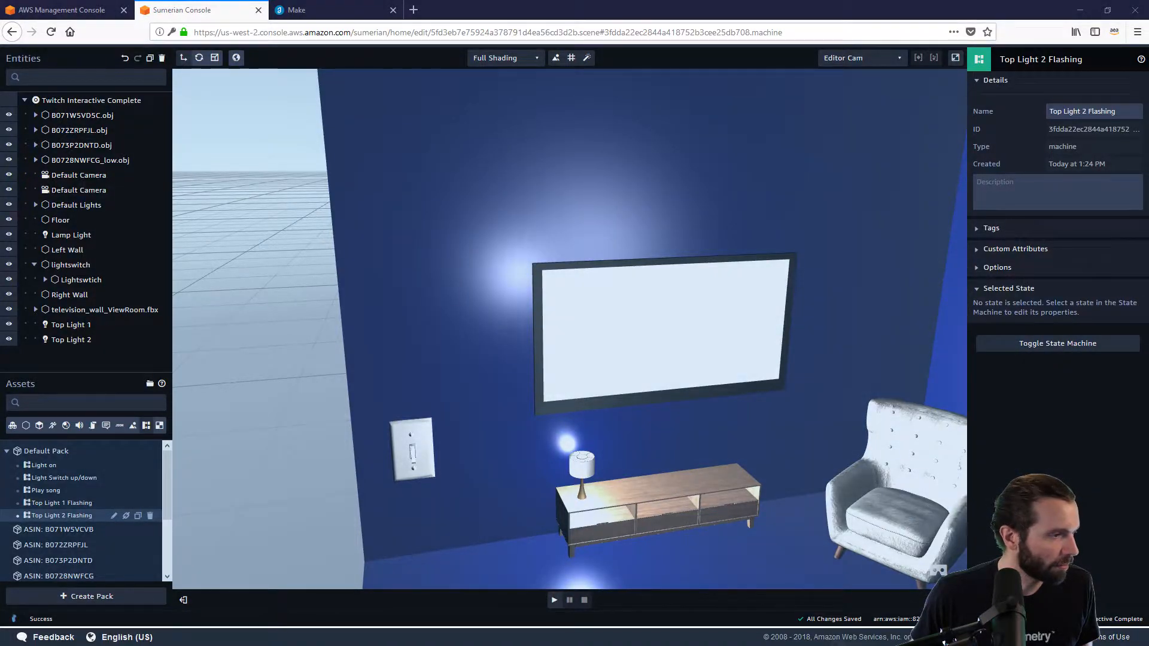
pyautogui.moveTo(174, 335); pyautogui.dragTo(274, 361)
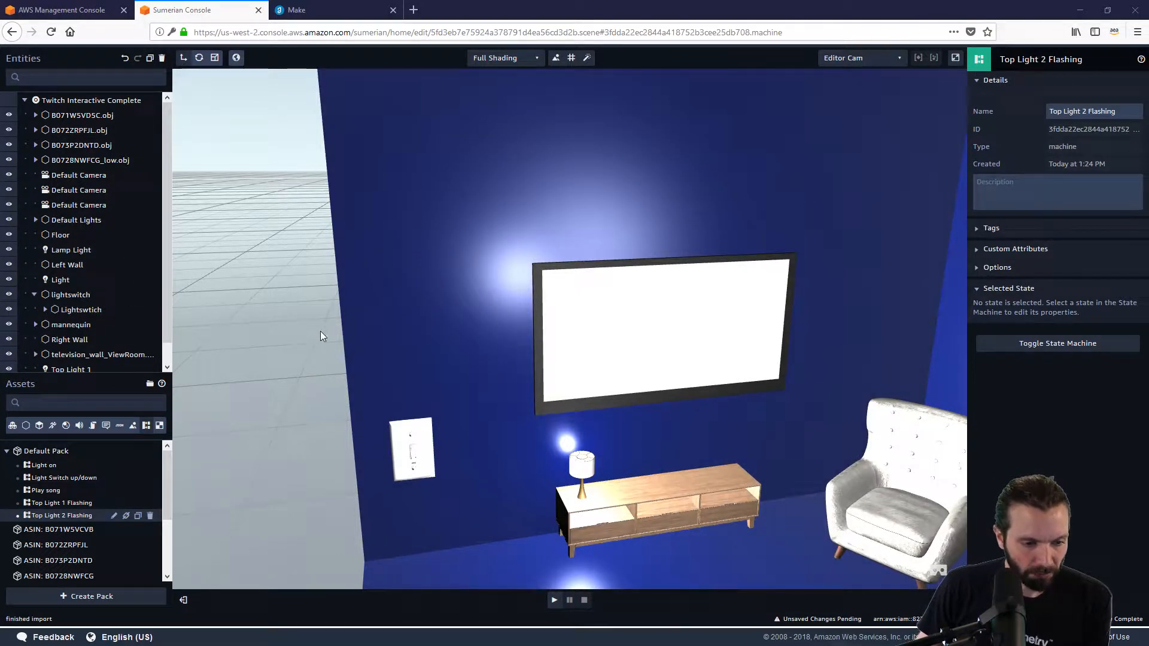
# Select the imported mannequin, frame it in the view and examine it from the front
pyautogui.click(70, 325)
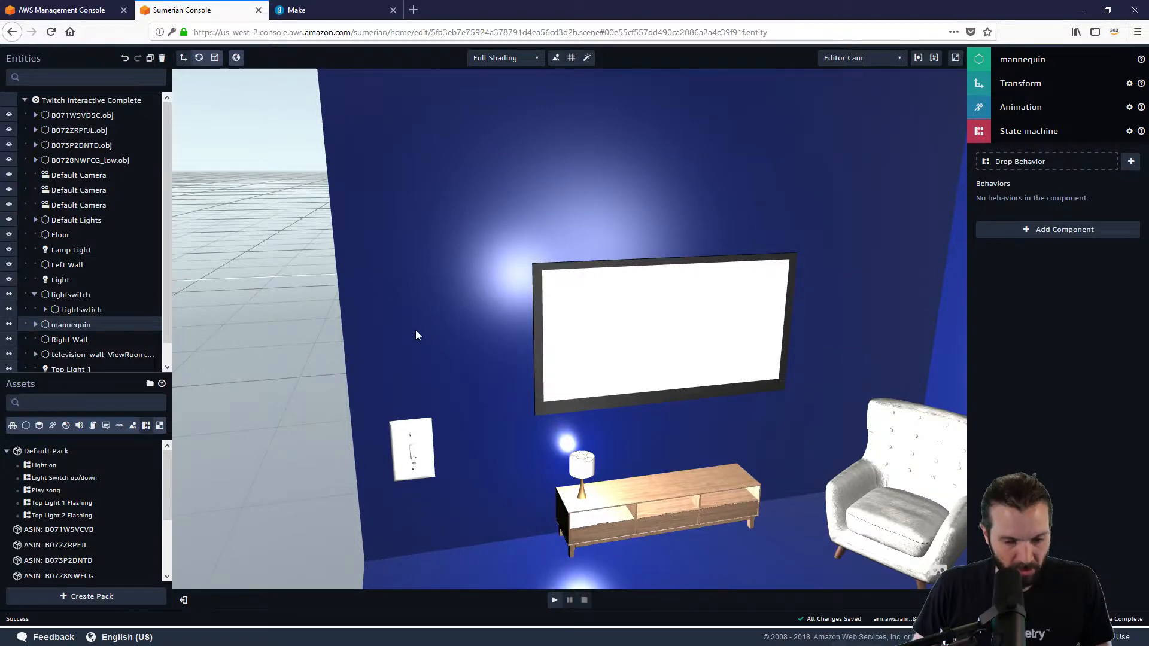
pyautogui.scroll(-2, 415, 329)
pyautogui.scroll(-5, 368, 307)
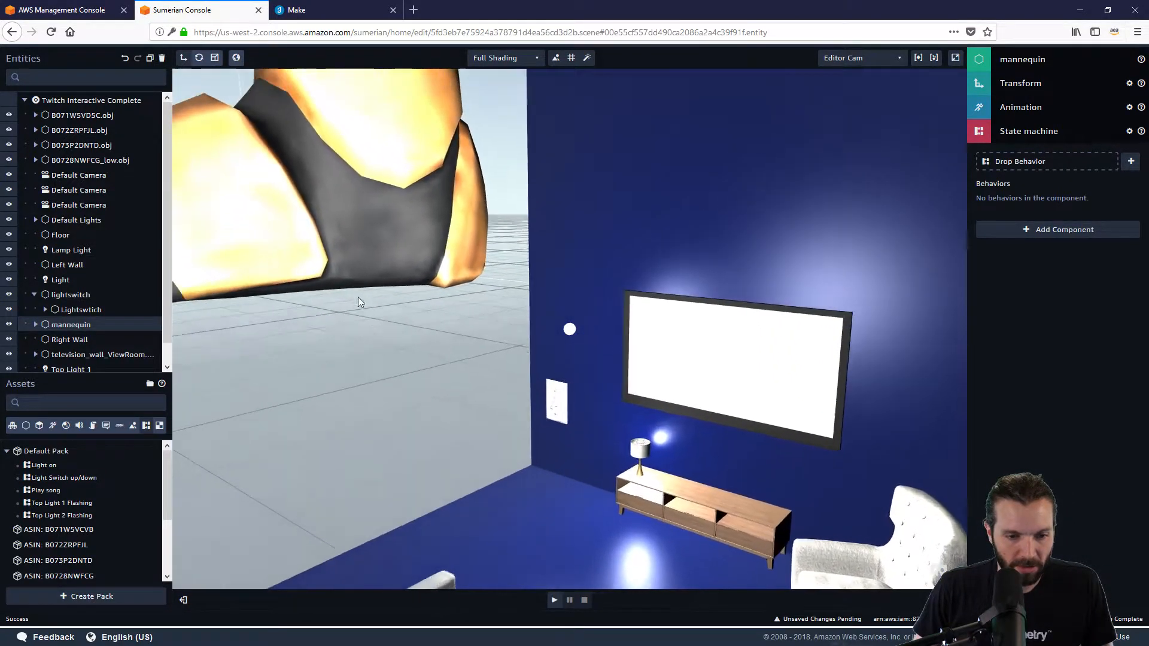
pyautogui.scroll(-2, 344, 328)
pyautogui.scroll(3, 343, 327)
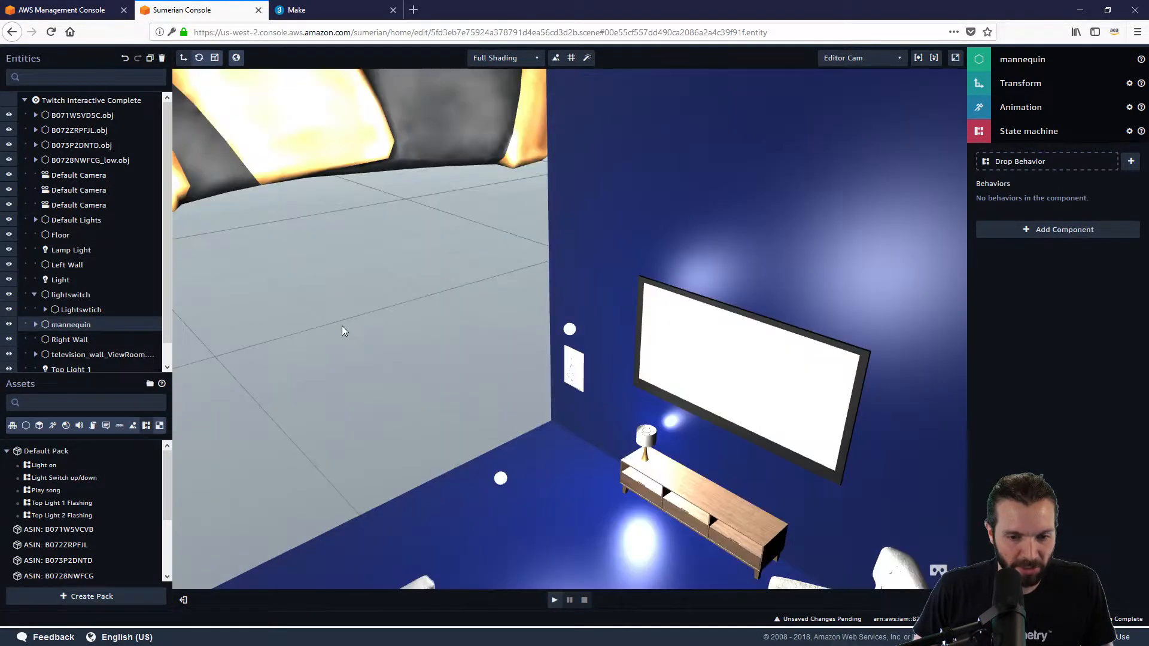
pyautogui.moveTo(347, 324); pyautogui.dragTo(372, 314)
pyautogui.press('f')
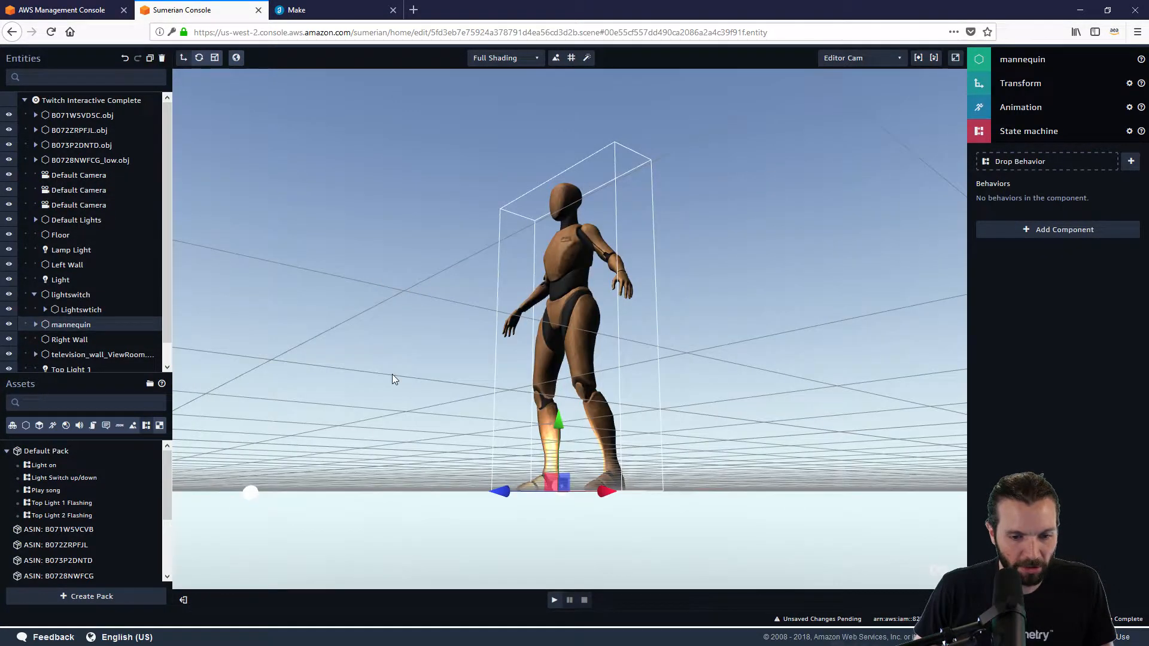
pyautogui.moveTo(503, 335); pyautogui.dragTo(663, 361)
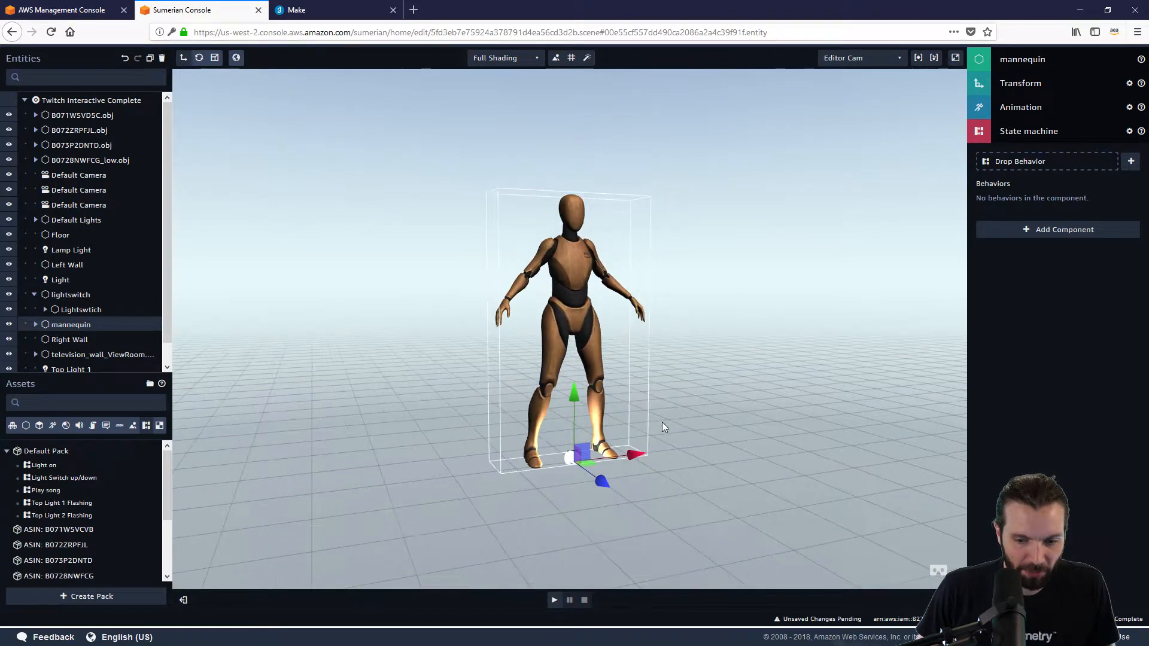
pyautogui.scroll(5, 660, 421)
pyautogui.scroll(3, 661, 425)
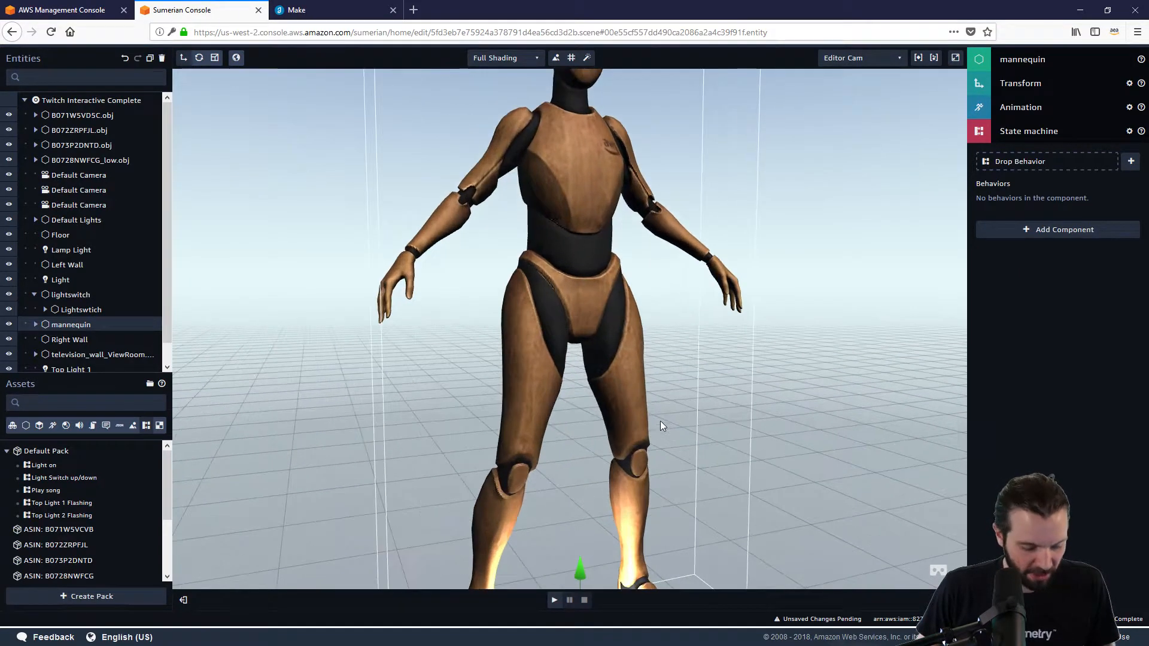
pyautogui.click(677, 325)
pyautogui.click(584, 315)
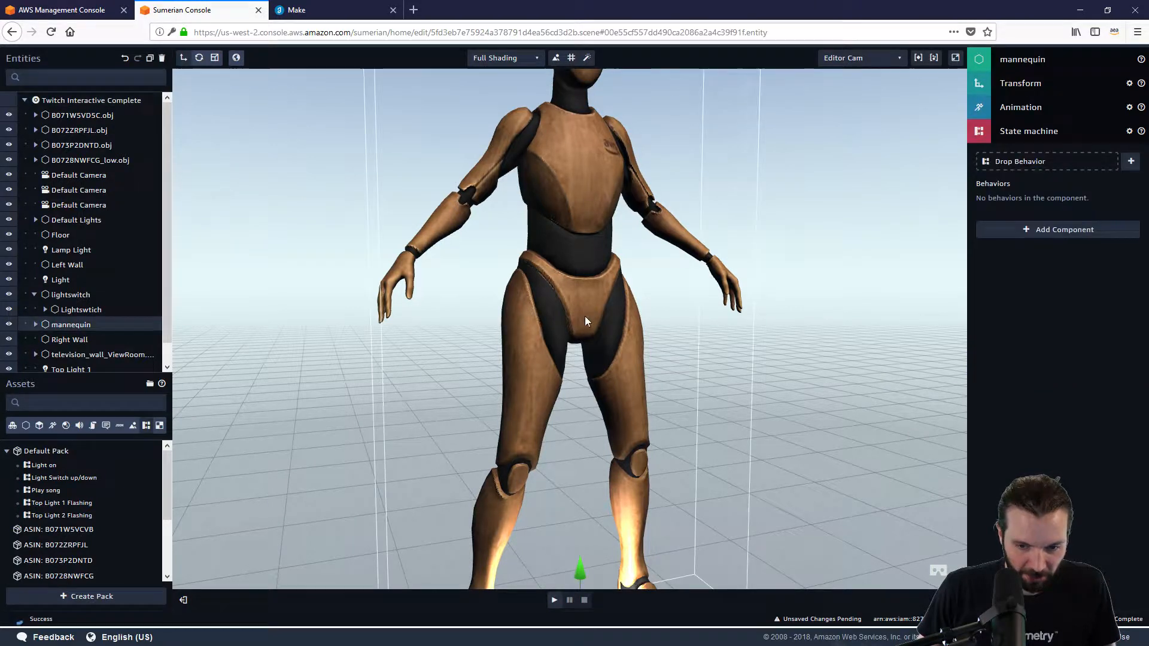
# Set the mannequin's scale to 0.01 on the X, Y and Z axes
pyautogui.click(1039, 84)
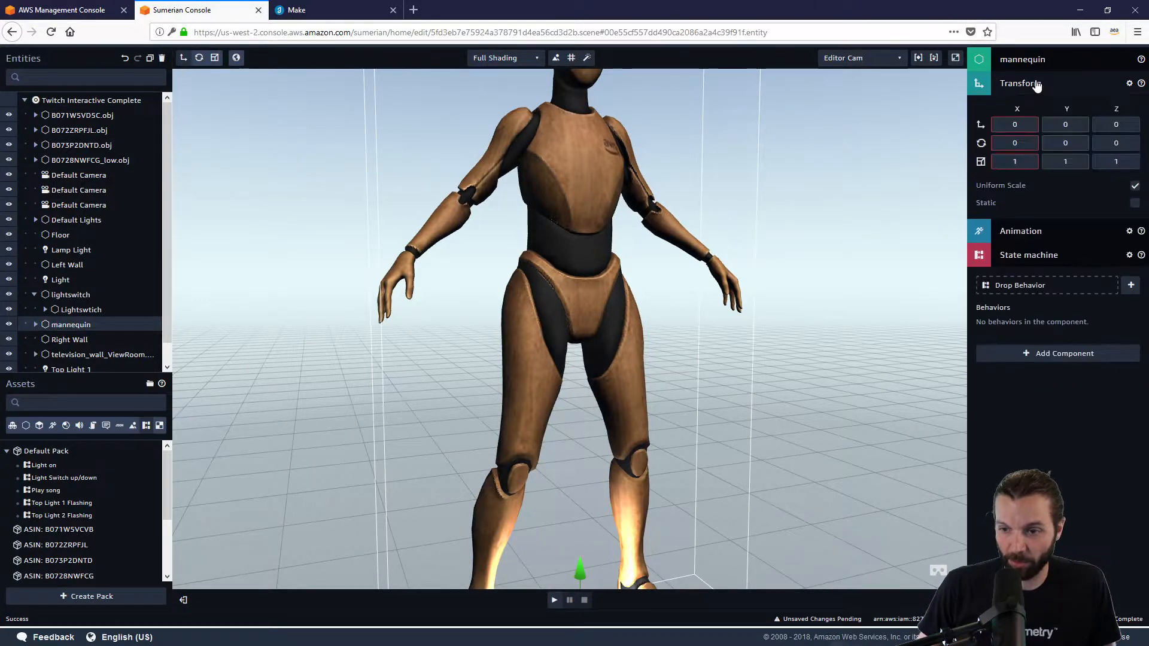
pyautogui.click(1014, 162)
pyautogui.write('.01')
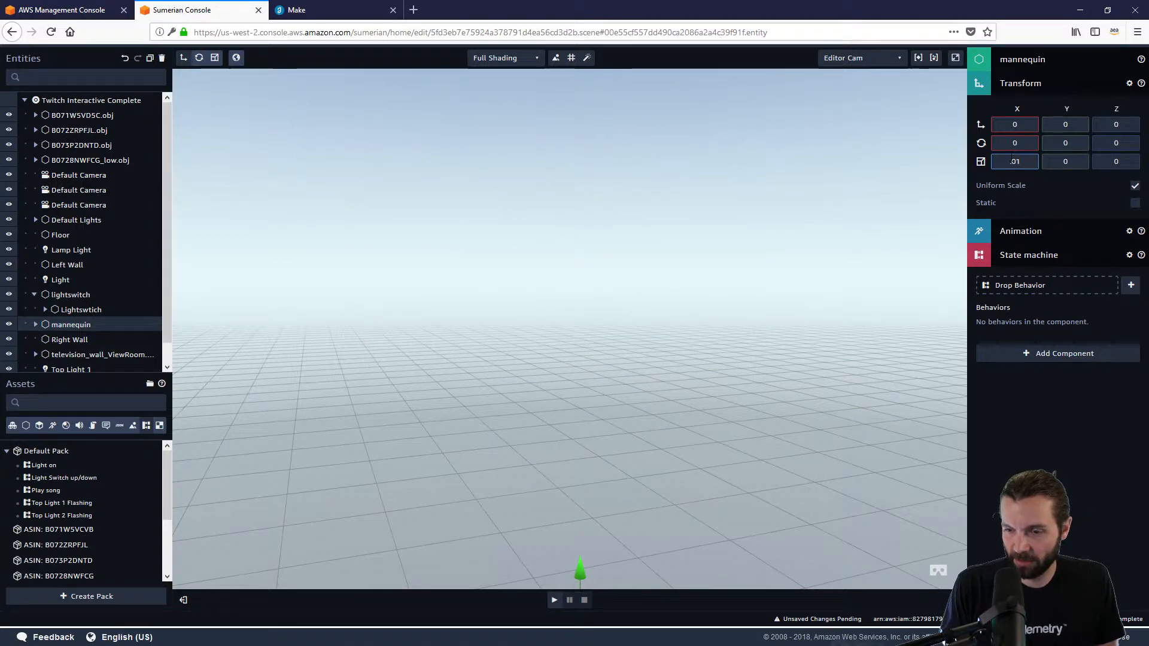
pyautogui.click(1072, 161)
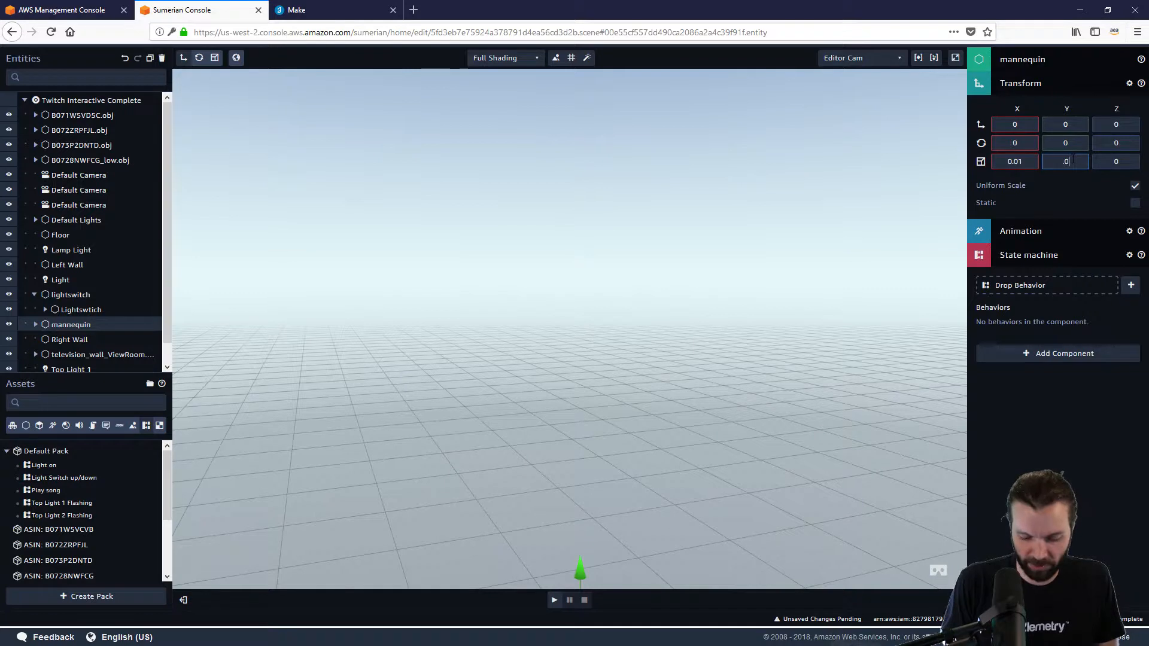
pyautogui.write('.01')
pyautogui.press('Tab')
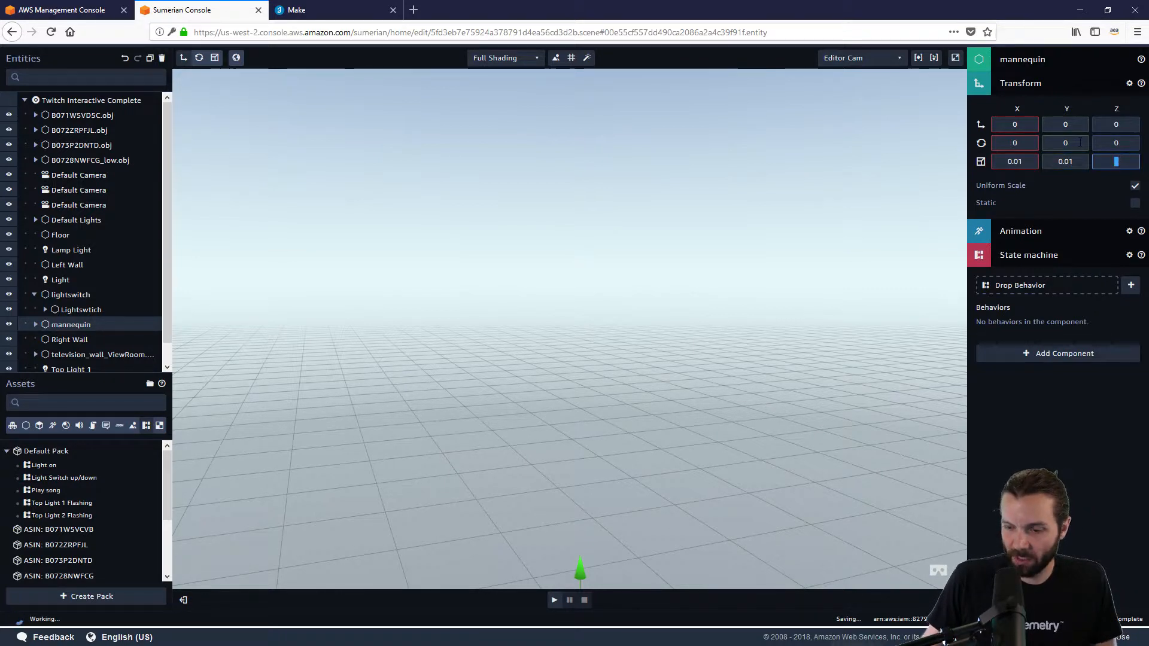
pyautogui.write('.01')
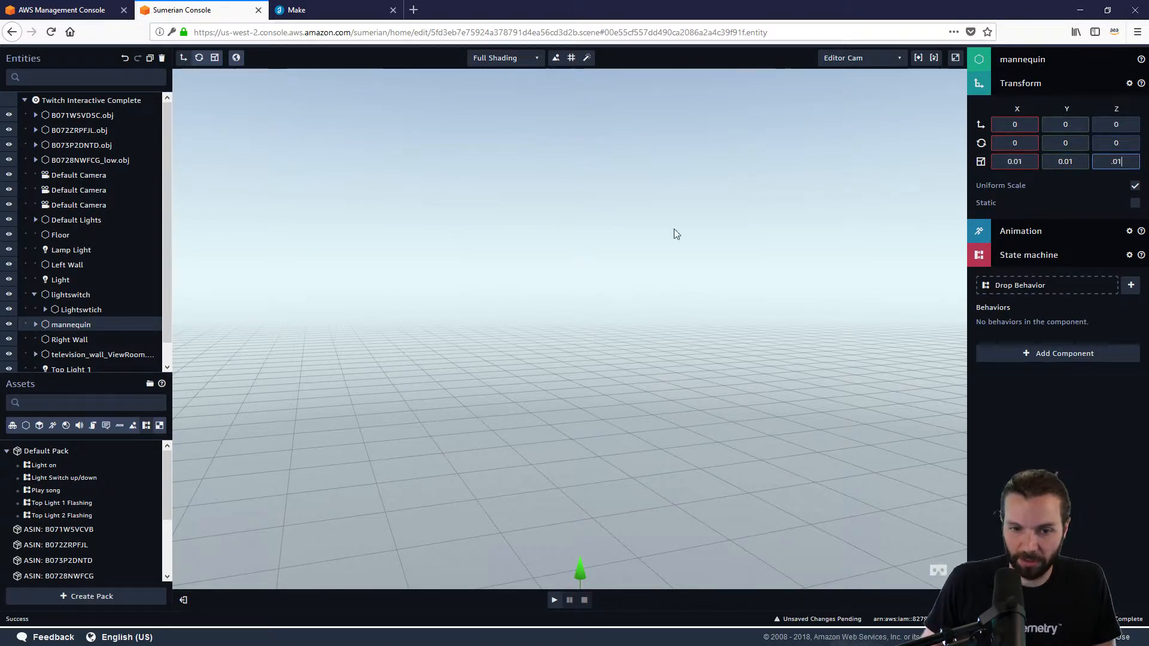
pyautogui.press('Return')
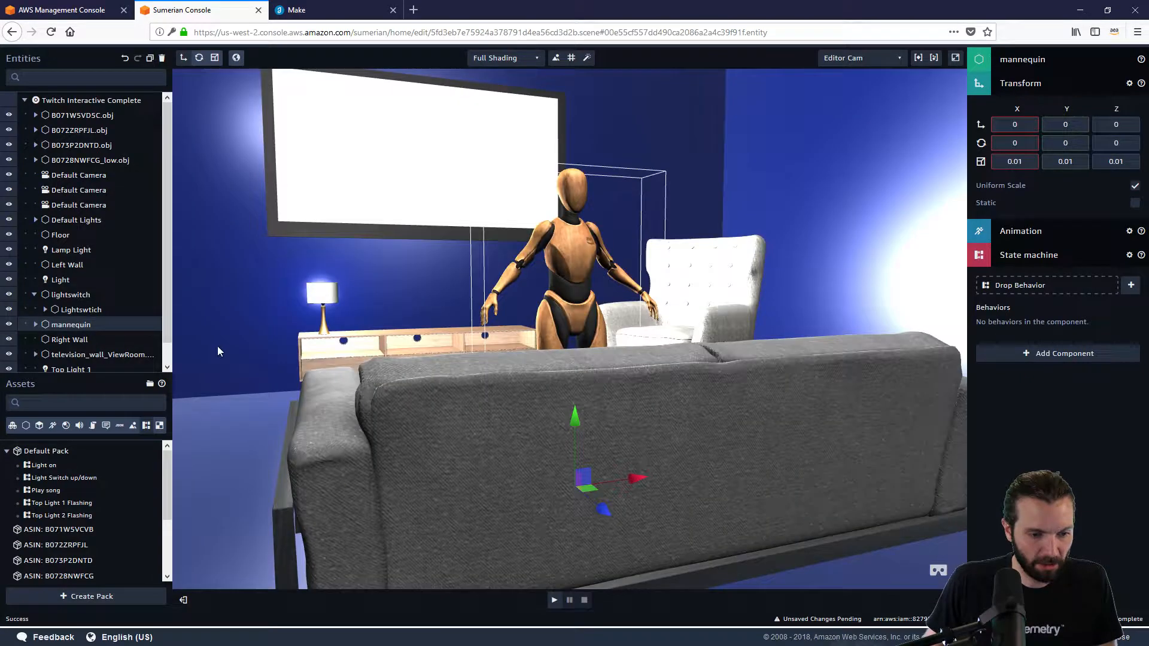
# Move the mannequin away from the sofa to about -0.89 on the Z axis and raise it above the floor
pyautogui.moveTo(619, 354); pyautogui.dragTo(637, 428)
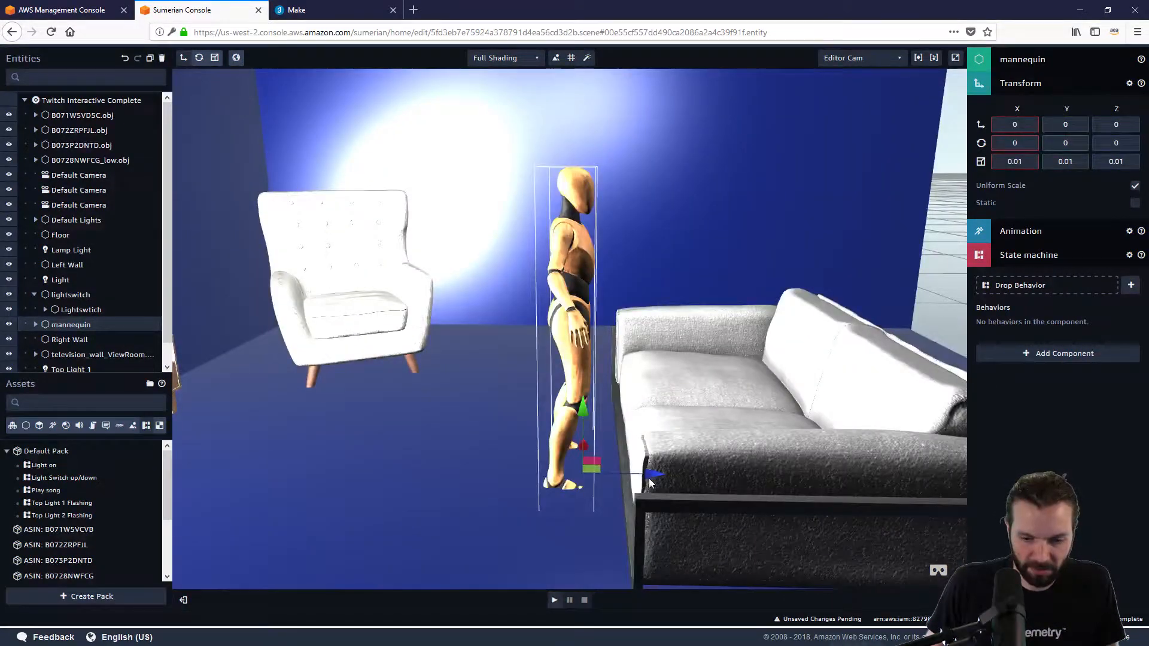
pyautogui.moveTo(650, 476); pyautogui.dragTo(440, 439)
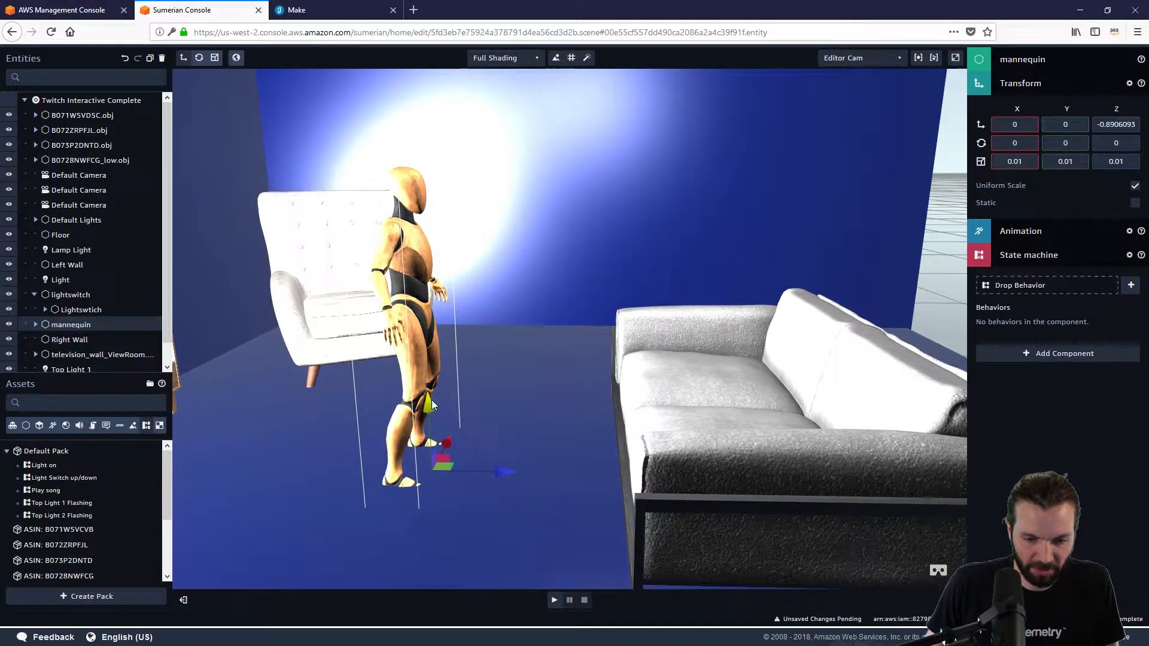
pyautogui.moveTo(432, 400); pyautogui.dragTo(428, 359)
# Hide the armchair (B071W5VD5C.obj) and the sofa (B0728NWFCG_low.obj) around the mannequin
pyautogui.click(309, 294)
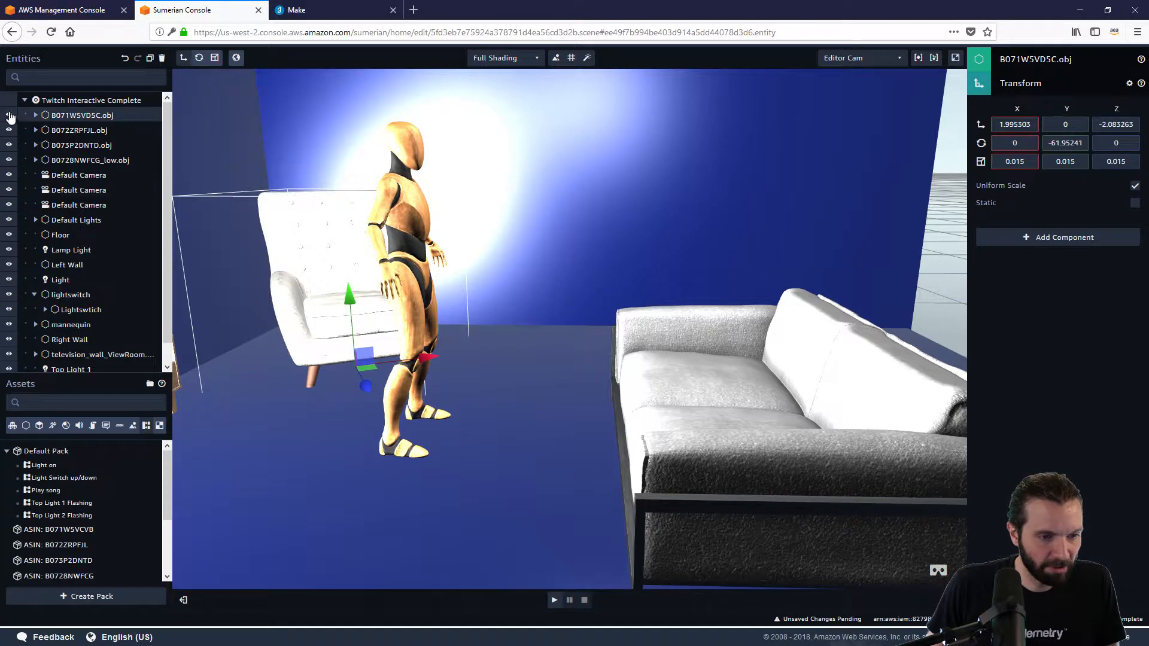
pyautogui.click(9, 116)
pyautogui.click(709, 387)
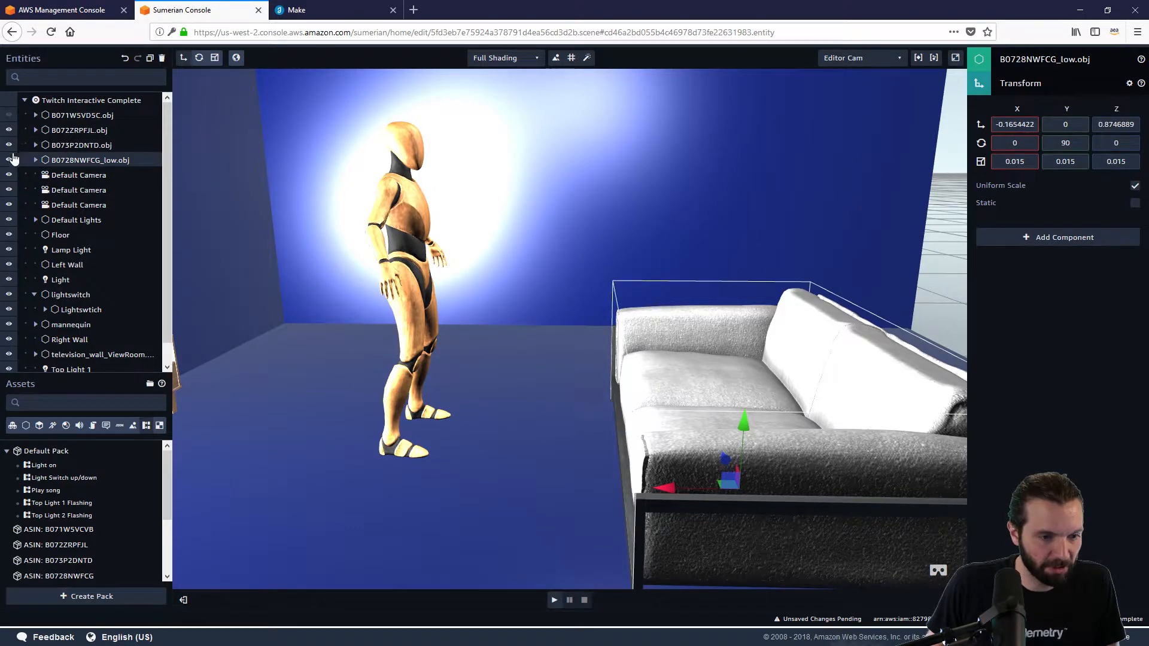
pyautogui.click(9, 160)
pyautogui.moveTo(634, 345); pyautogui.dragTo(540, 346)
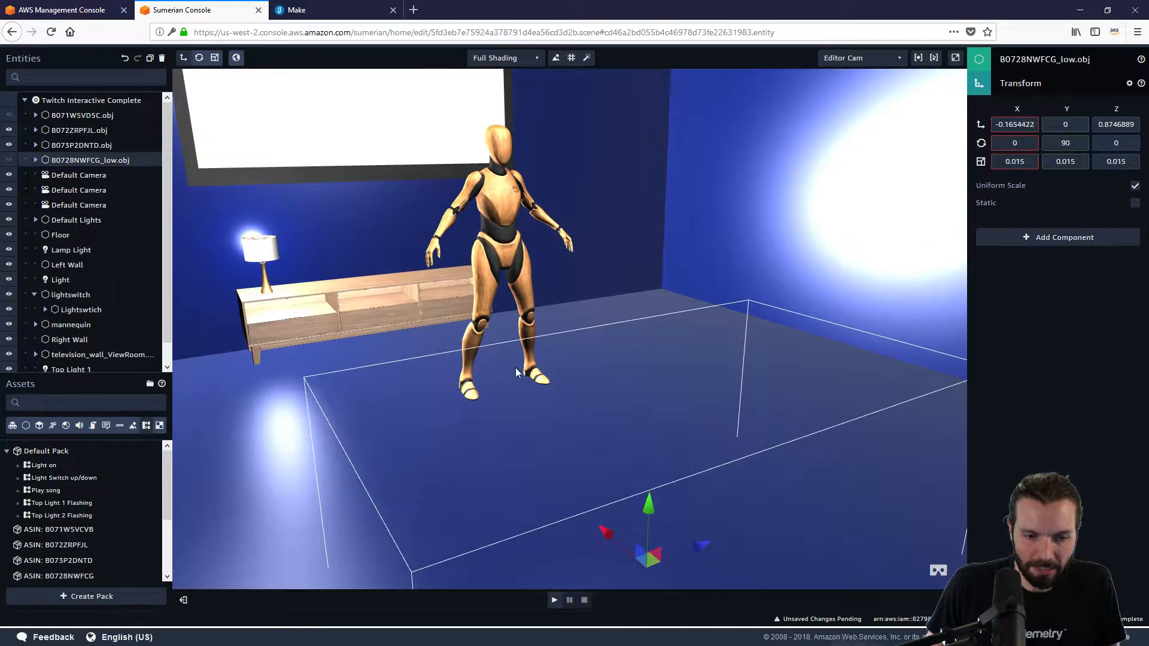
# Rotate the mannequin to about -55.7 degrees around the Y axis
pyautogui.click(497, 247)
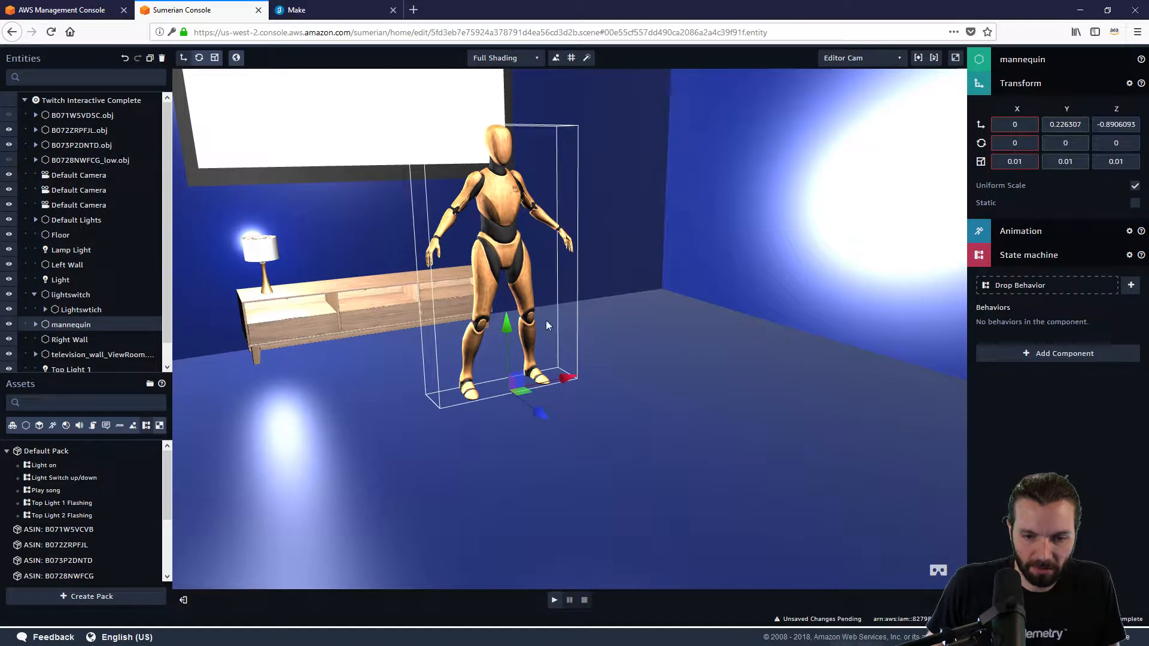
pyautogui.click(201, 59)
pyautogui.moveTo(543, 391); pyautogui.dragTo(394, 454)
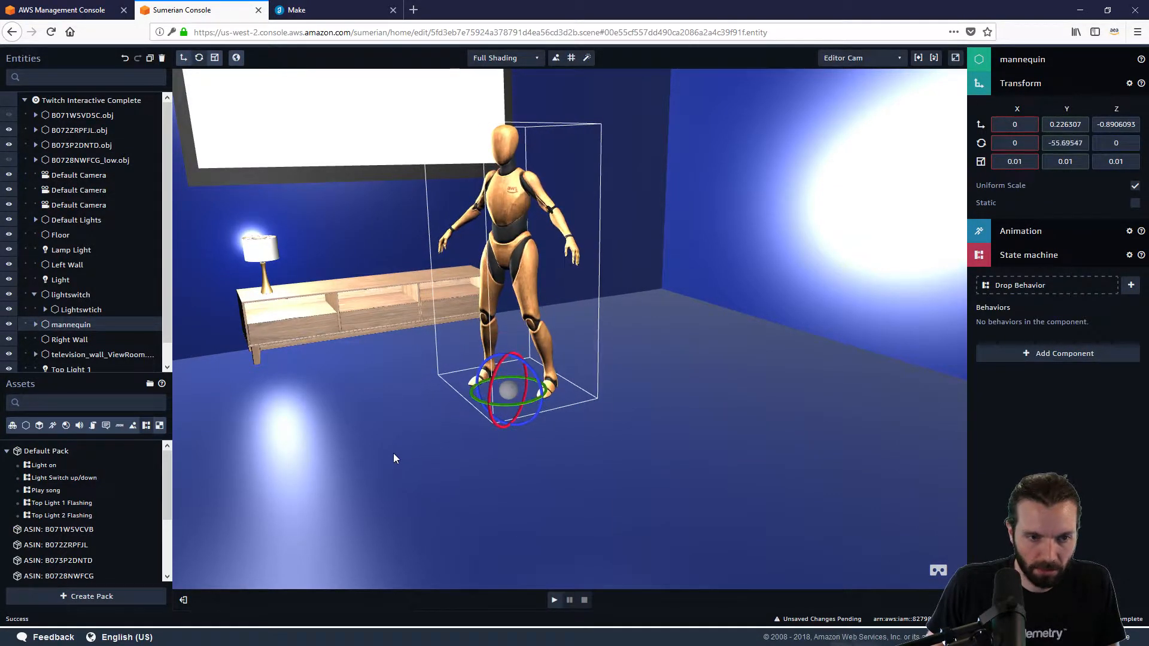
# Move the mannequin forward into the open floor area, to about 0.31 on the Z axis
pyautogui.click(183, 59)
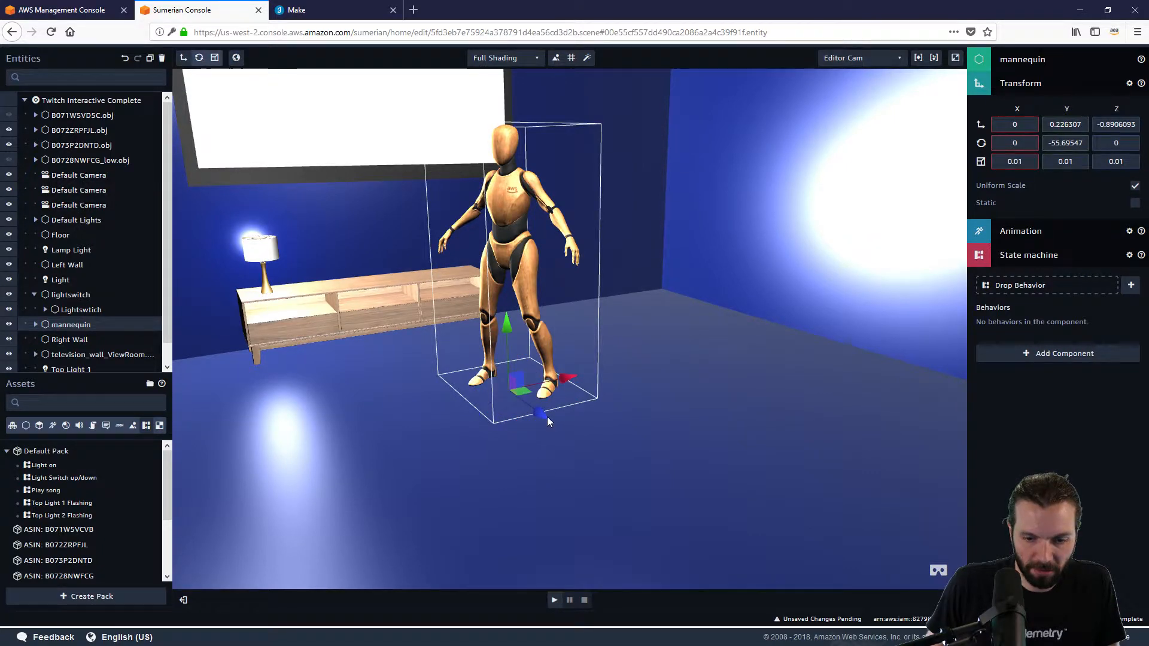
pyautogui.moveTo(547, 417); pyautogui.dragTo(651, 550)
pyautogui.scroll(-2, 663, 488)
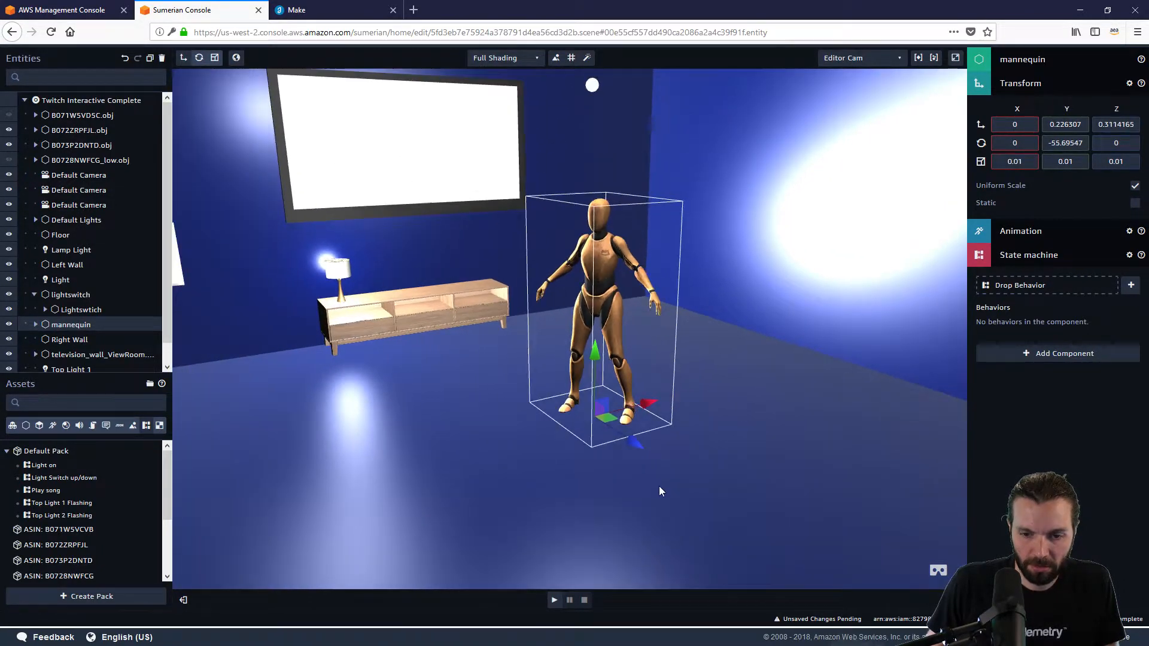
pyautogui.moveTo(660, 487); pyautogui.dragTo(587, 522)
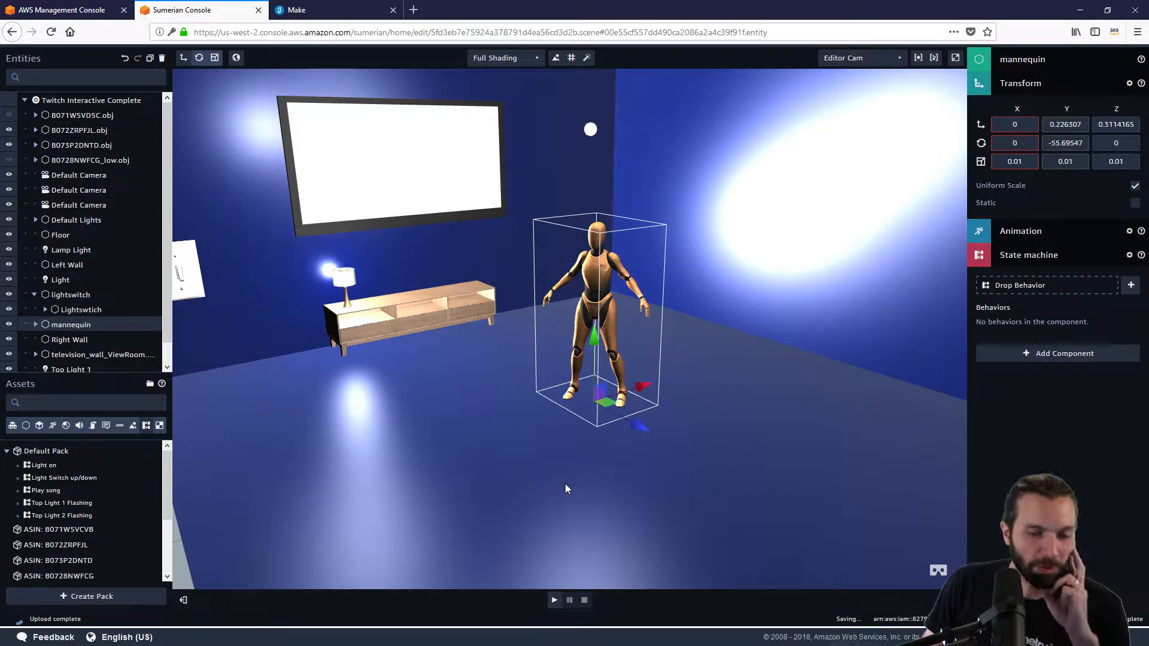
# Review the animation states and default transitions in the mannequin's Animation component
pyautogui.click(553, 600)
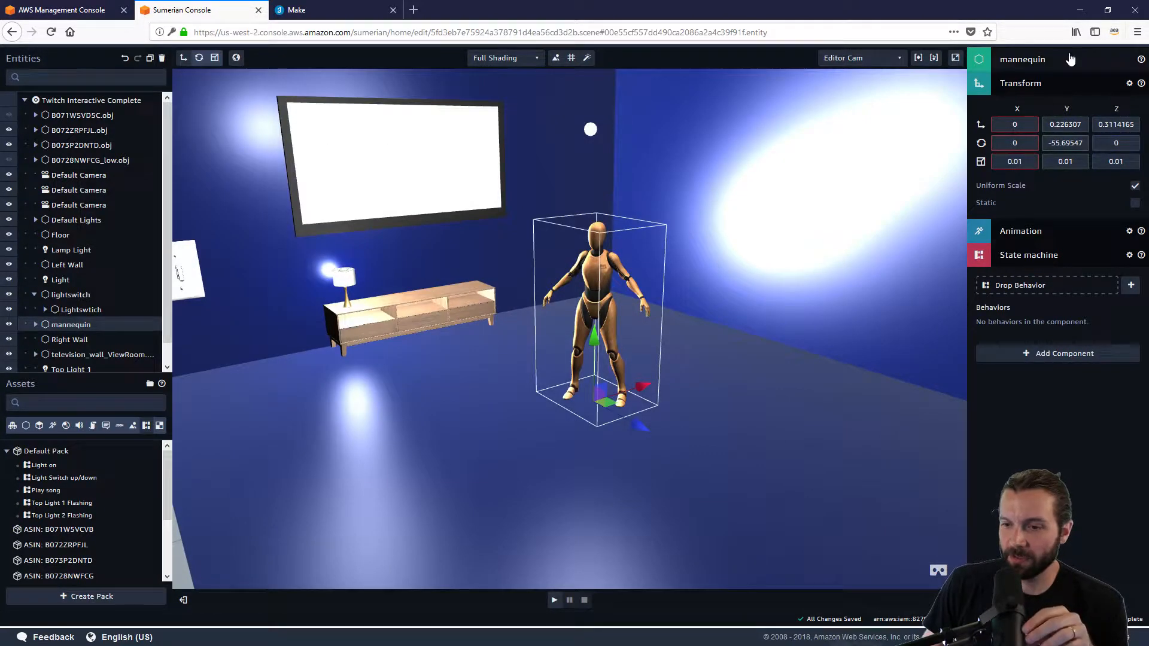
pyautogui.click(1038, 86)
pyautogui.click(1037, 111)
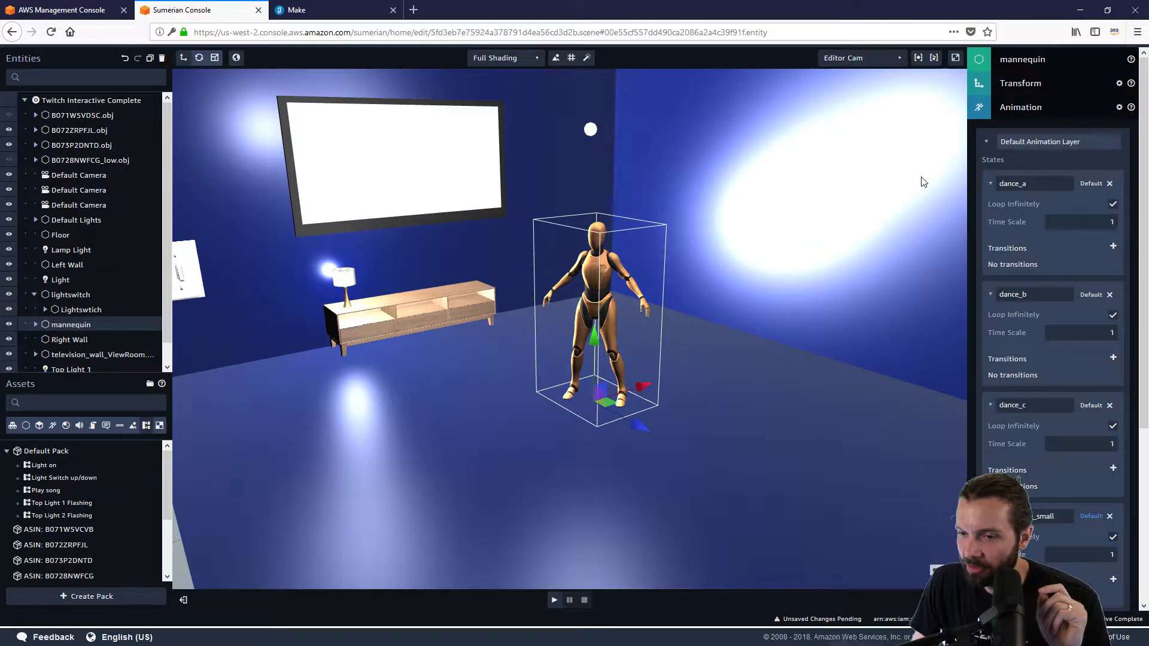
pyautogui.scroll(-5, 988, 318)
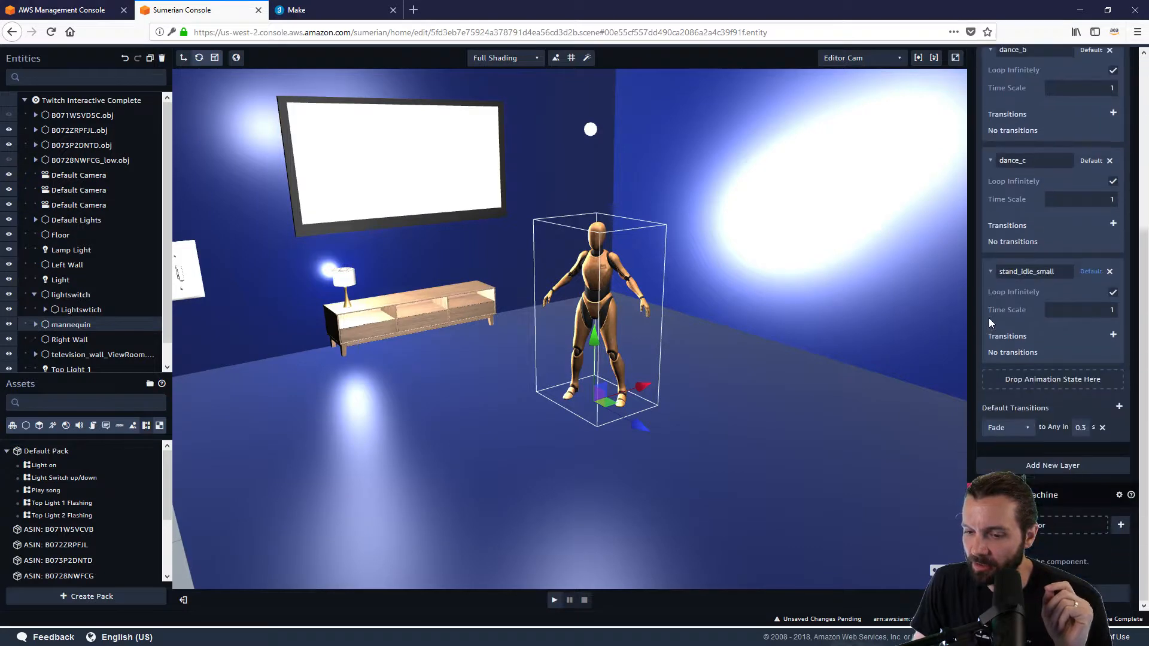
pyautogui.scroll(5, 988, 315)
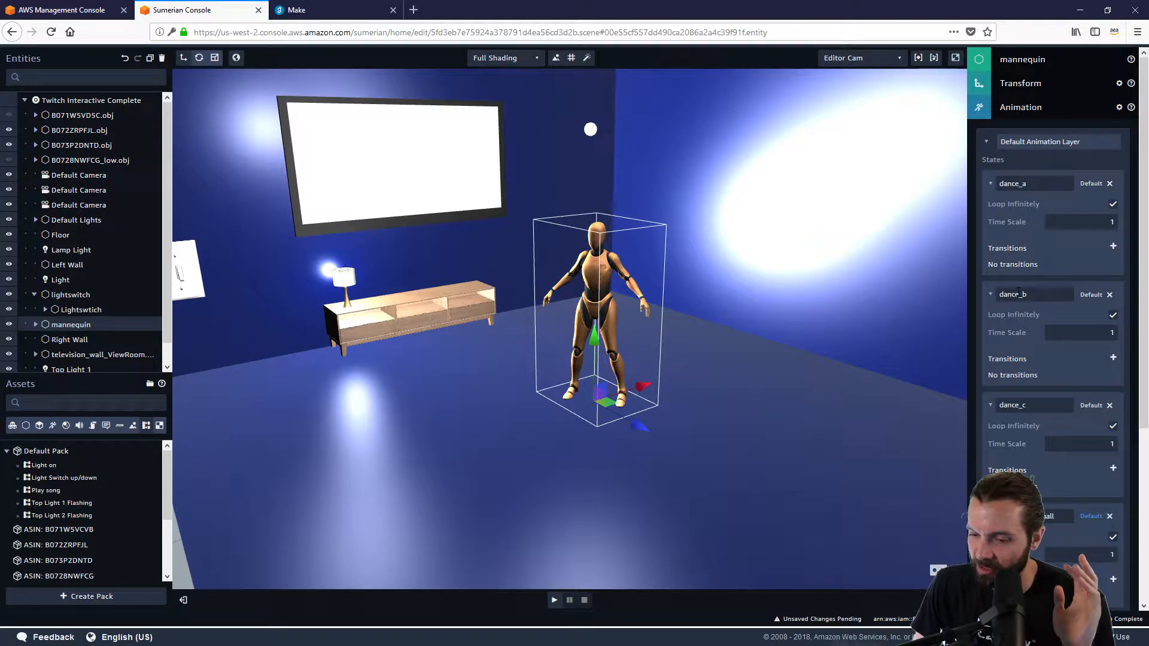
pyautogui.scroll(-4, 1019, 291)
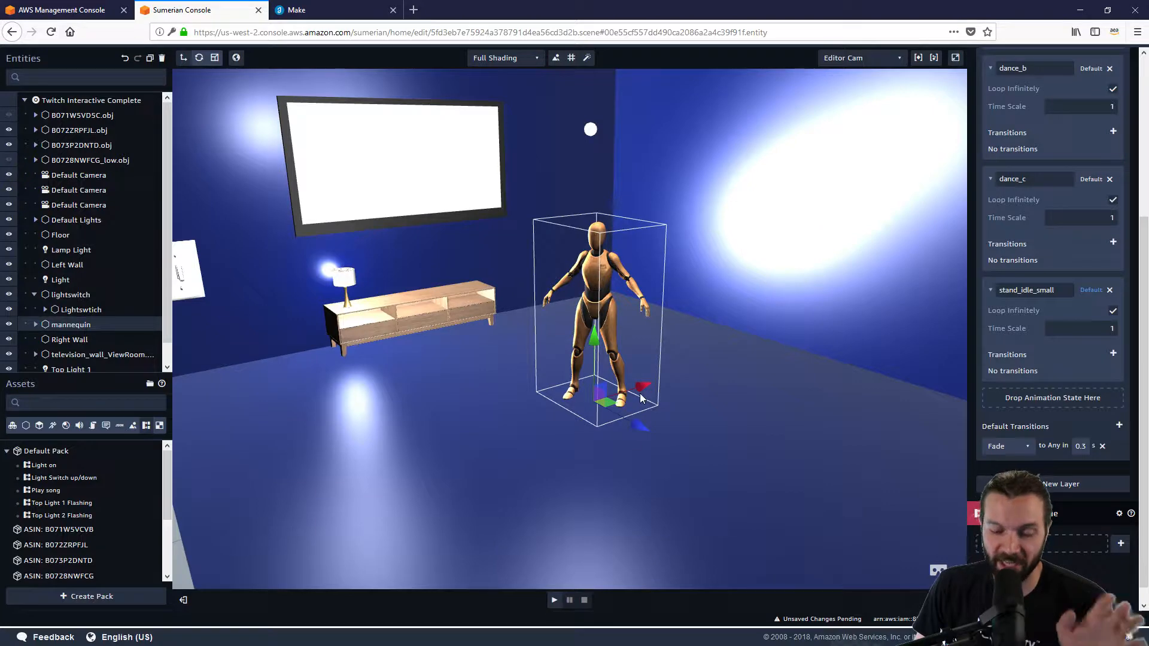
# Play the scene, examine the mannequin's default idle animation up close and from a distance, and stop playback
pyautogui.click(554, 599)
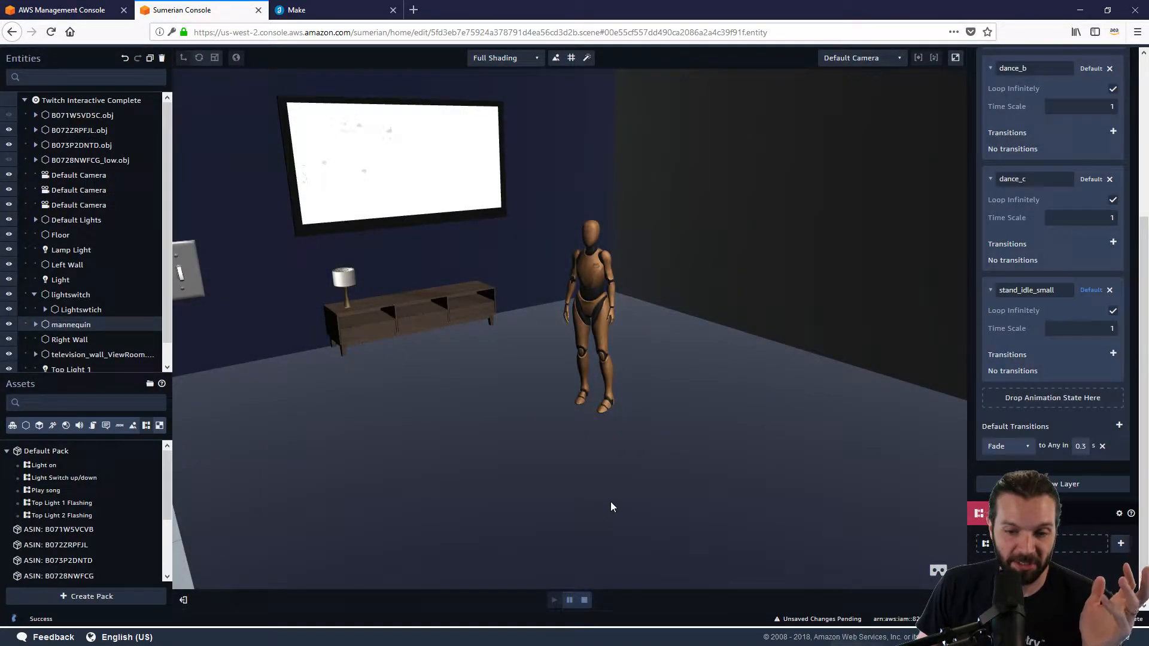
pyautogui.moveTo(611, 502); pyautogui.dragTo(622, 499)
pyautogui.scroll(-1, 646, 473)
pyautogui.scroll(5, 633, 442)
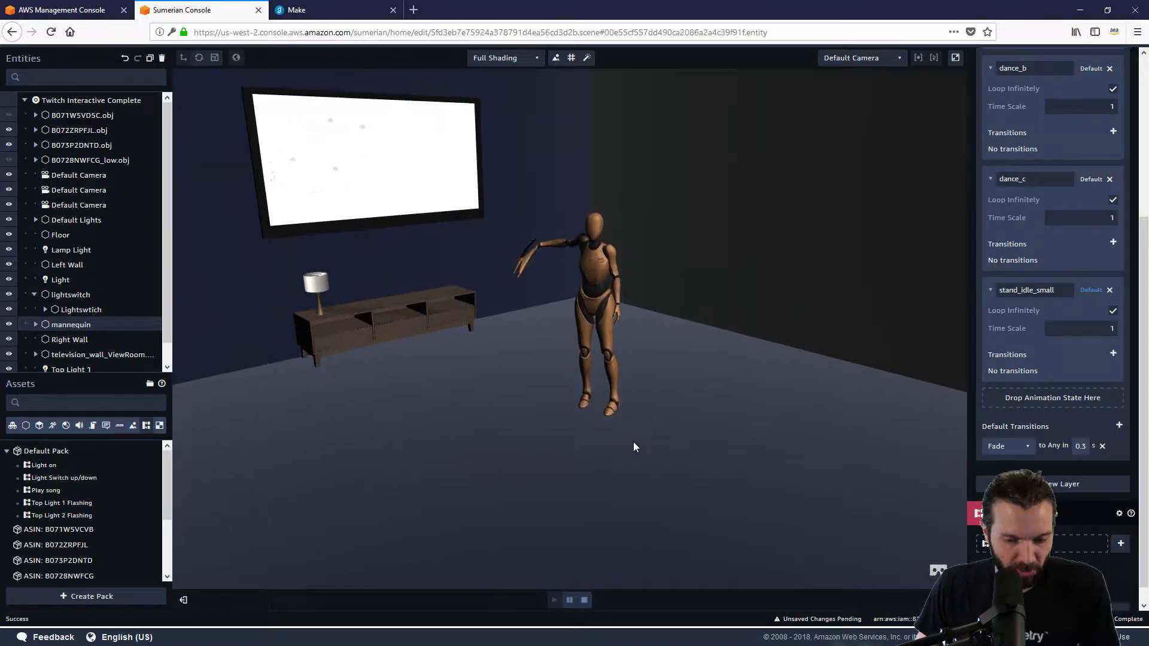
pyautogui.moveTo(622, 438); pyautogui.dragTo(843, 390)
pyautogui.scroll(3, 569, 441)
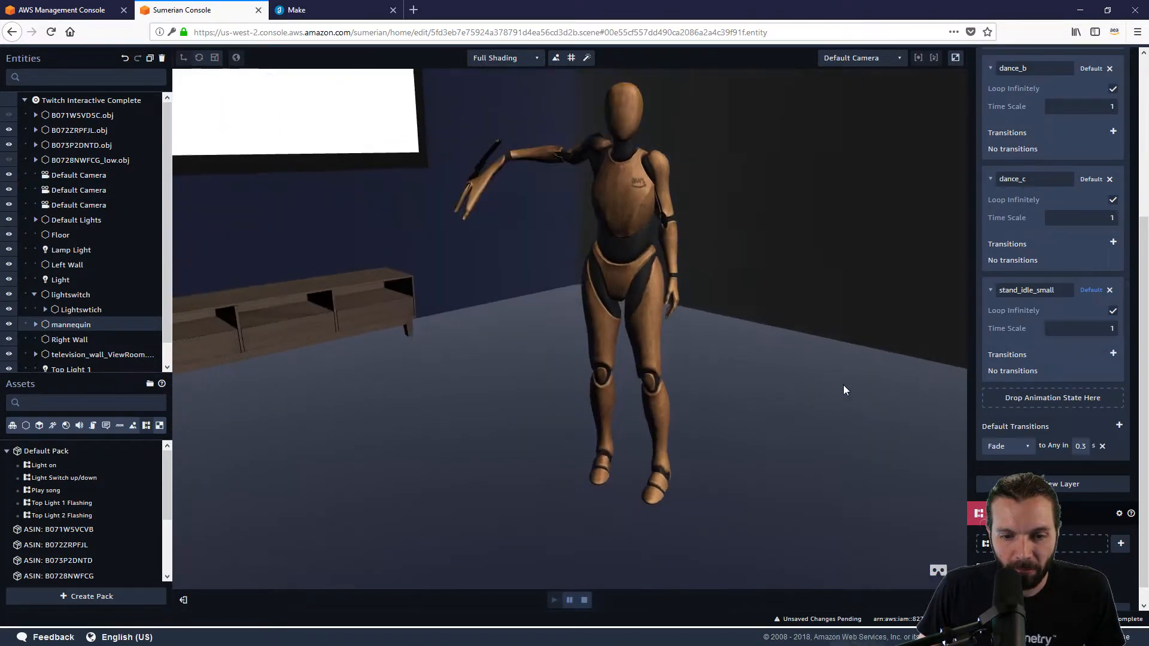
pyautogui.moveTo(656, 412); pyautogui.dragTo(744, 377)
pyautogui.scroll(-3, 671, 431)
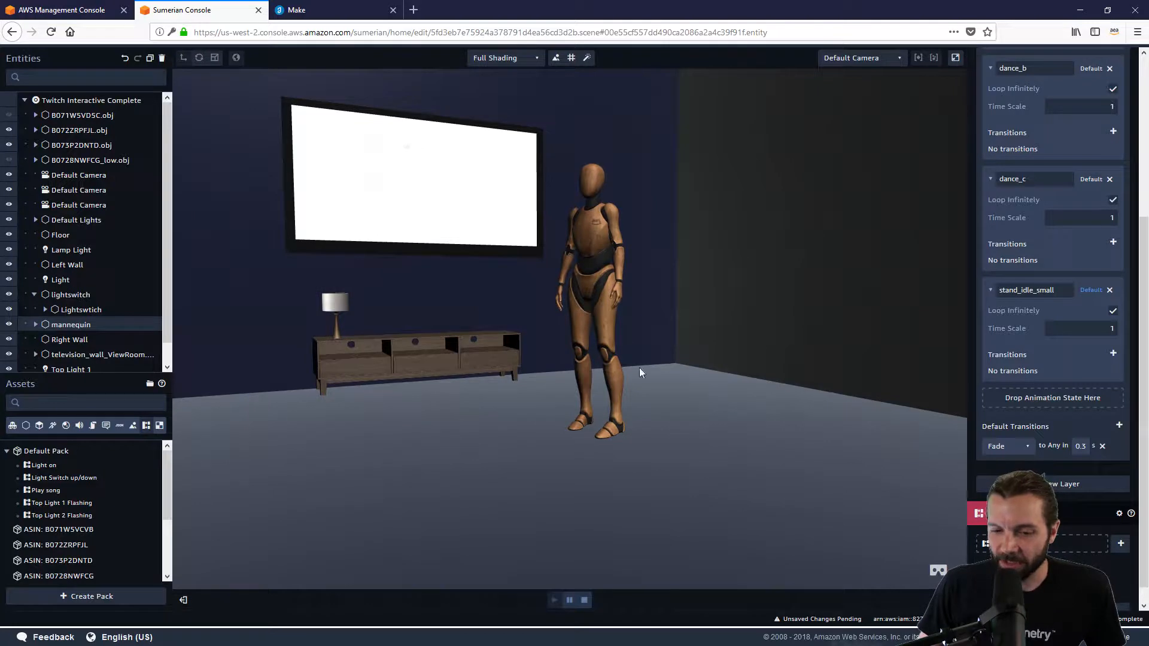
pyautogui.scroll(-2, 670, 304)
pyautogui.scroll(5, 664, 306)
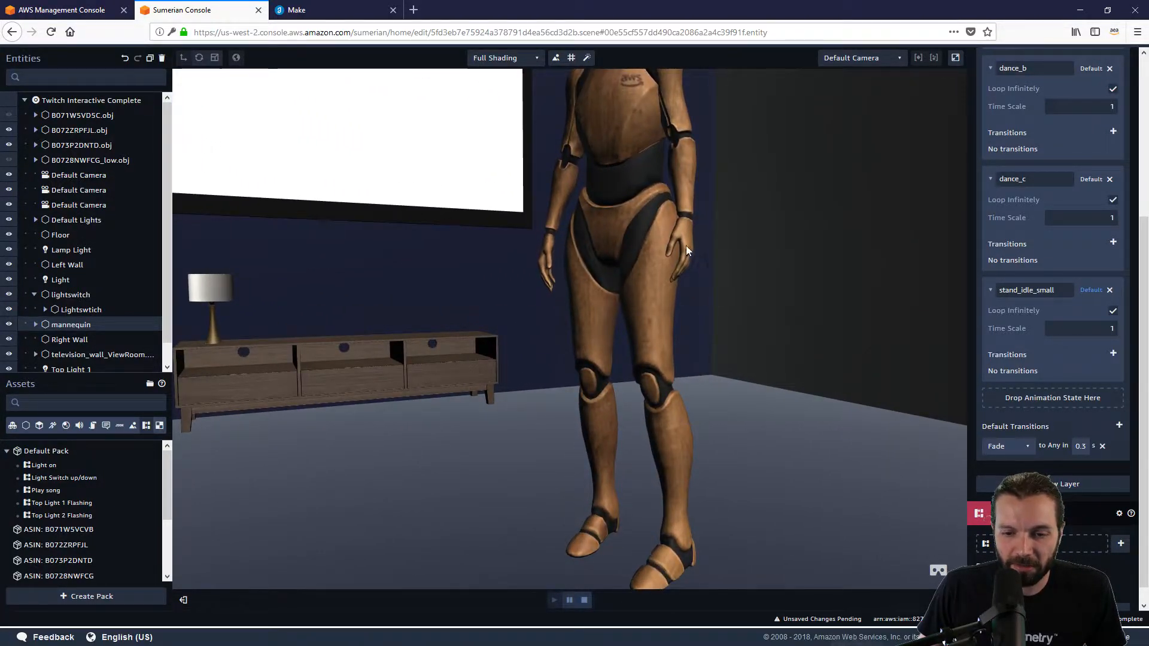
pyautogui.moveTo(737, 292); pyautogui.dragTo(757, 274)
pyautogui.scroll(-5, 772, 360)
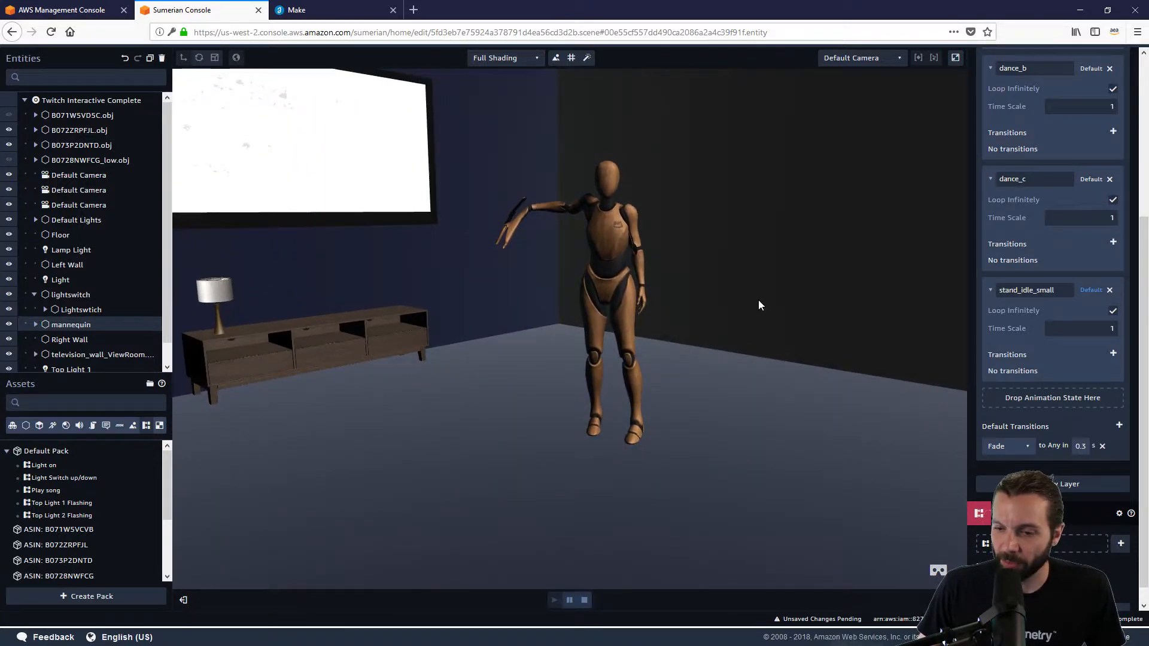
pyautogui.click(584, 600)
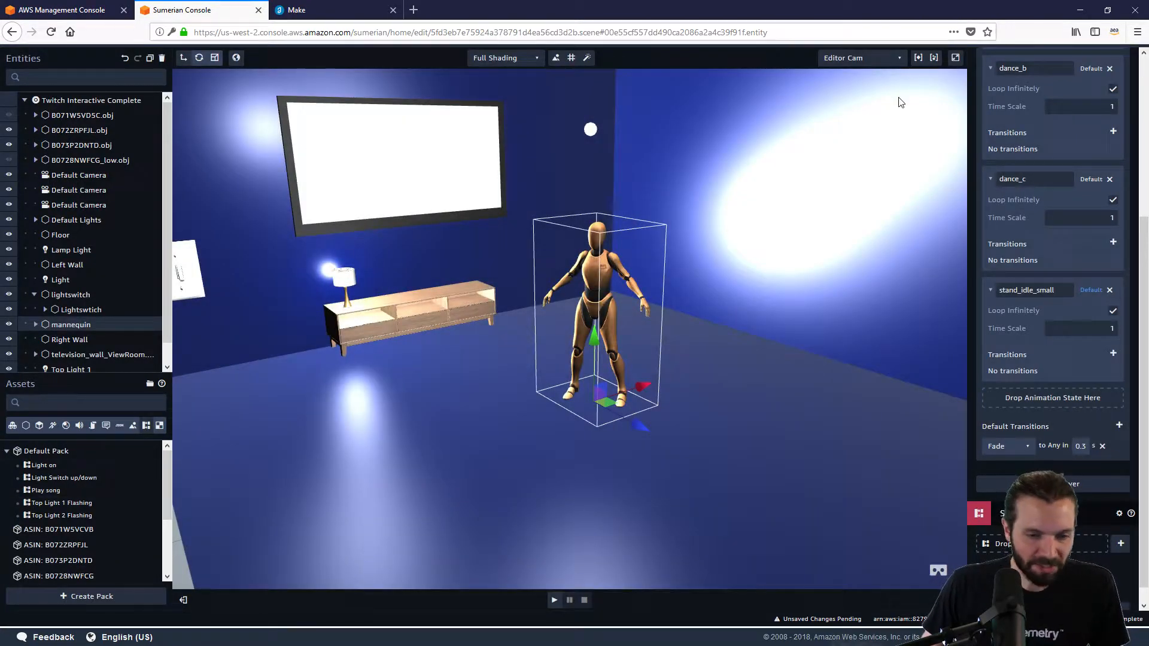
# Add a new behavior to the mannequin's state machine and name it Dance
pyautogui.scroll(4, 1002, 242)
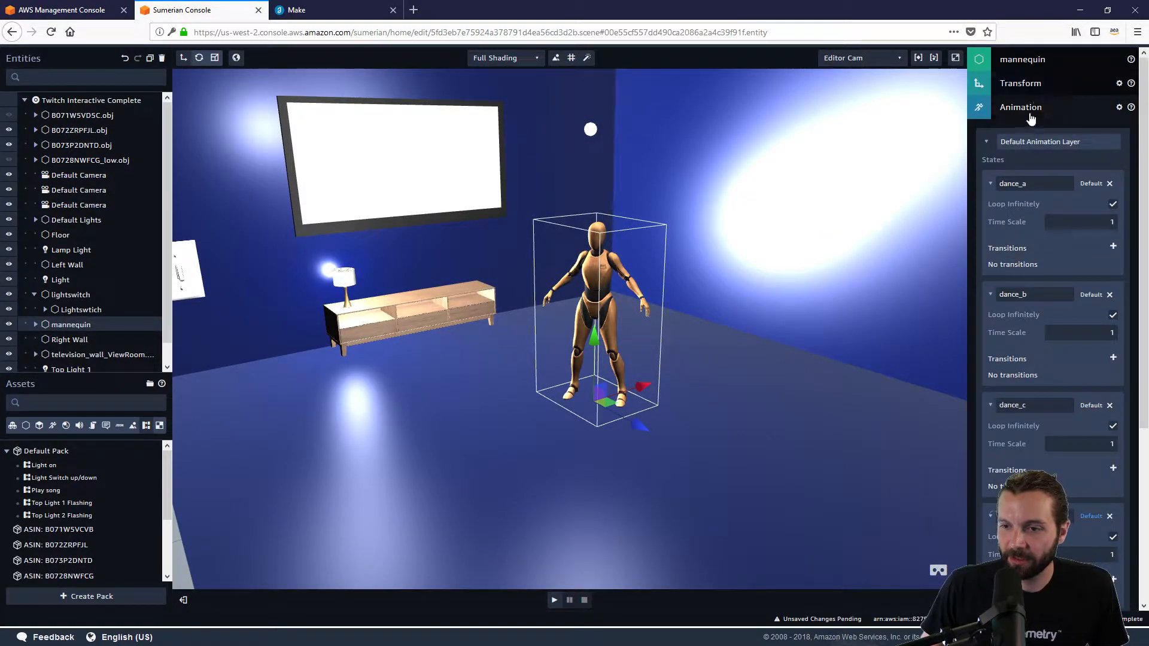
pyautogui.click(1073, 107)
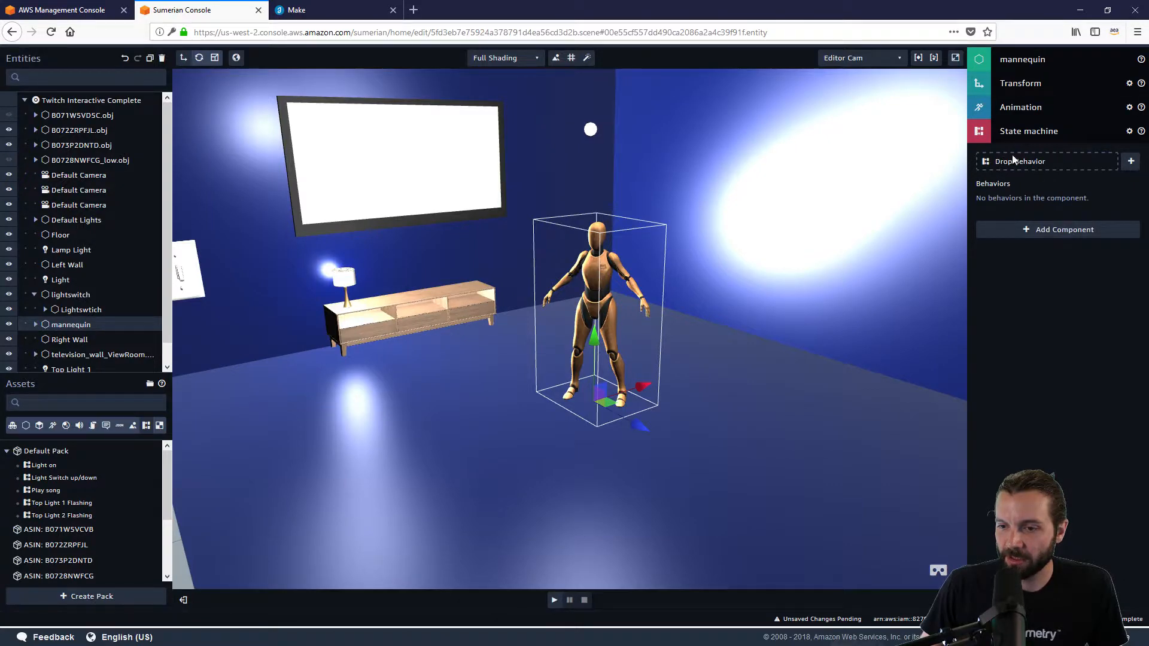
pyautogui.click(1132, 161)
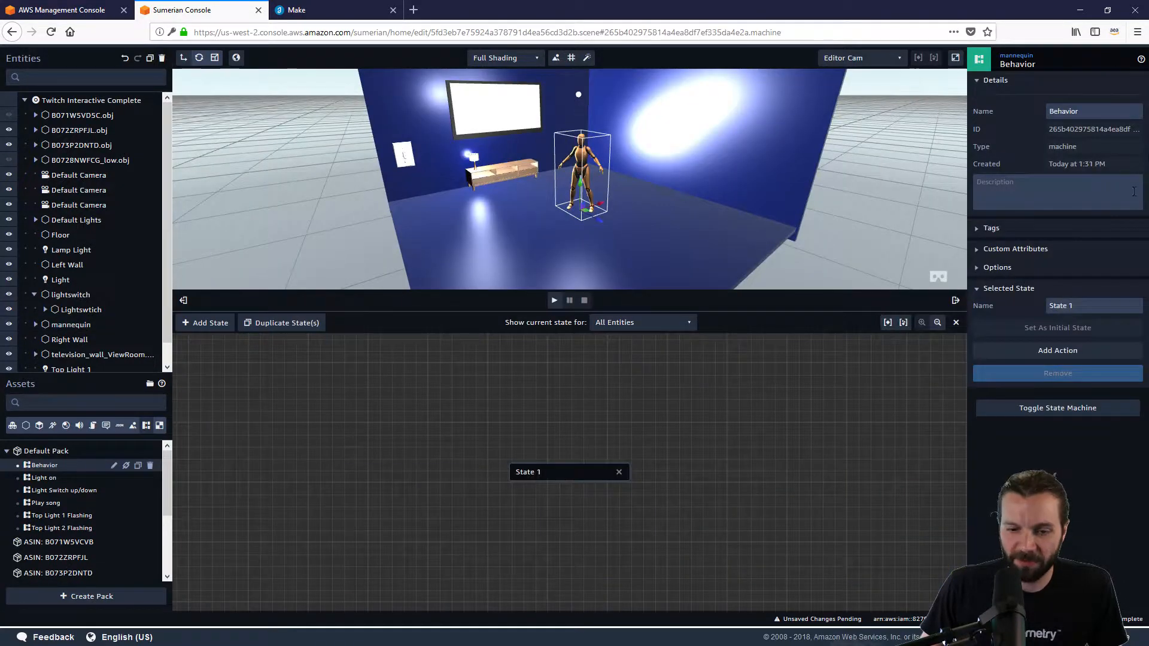
pyautogui.write('Damn')
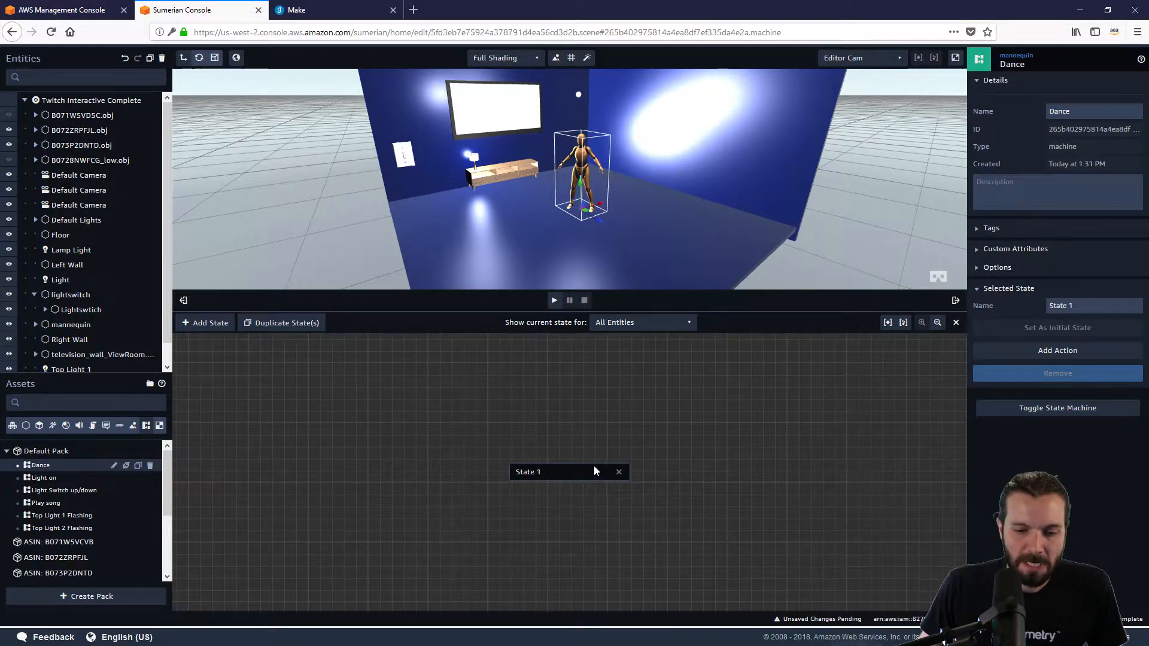
# Shift the Dance behavior's initial state aside in the state graph and rename it Listen
pyautogui.moveTo(595, 471); pyautogui.dragTo(421, 468)
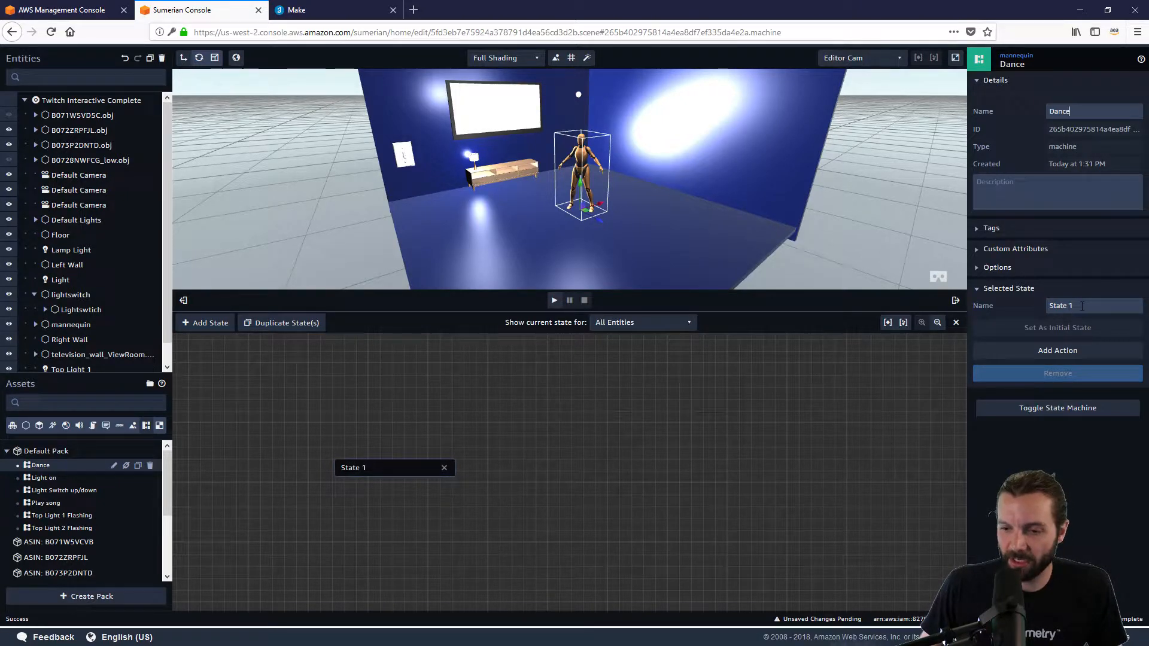
pyautogui.tripleClick(1082, 306)
pyautogui.write('Liste')
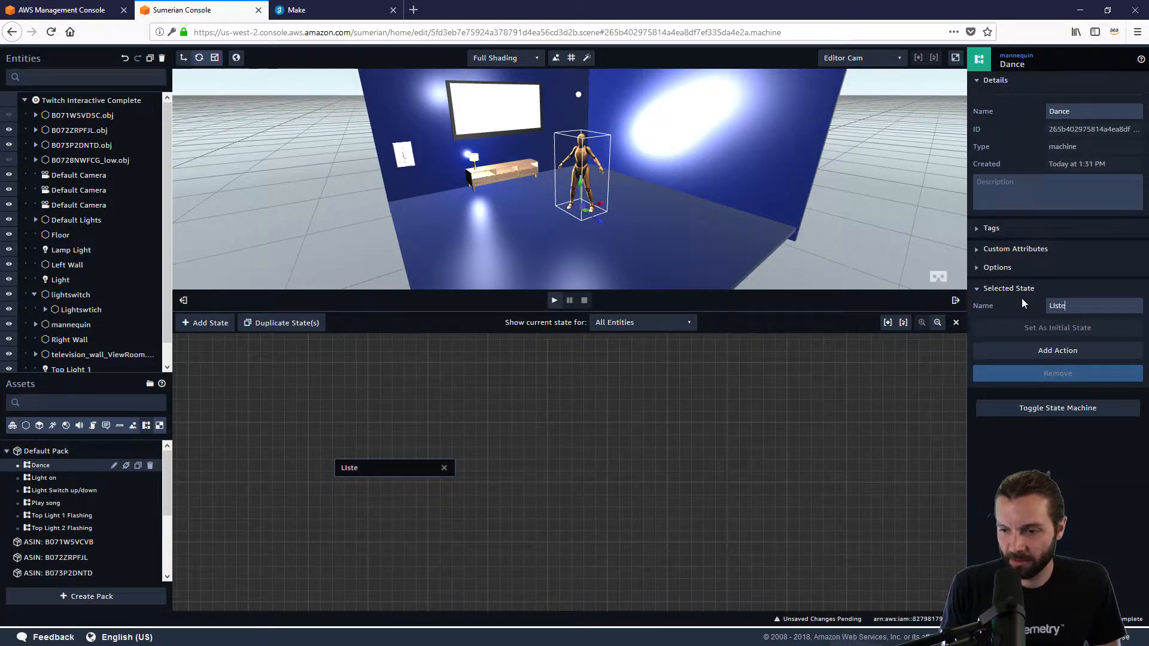
pyautogui.press('BackSpace')
pyautogui.press('BackSpace')
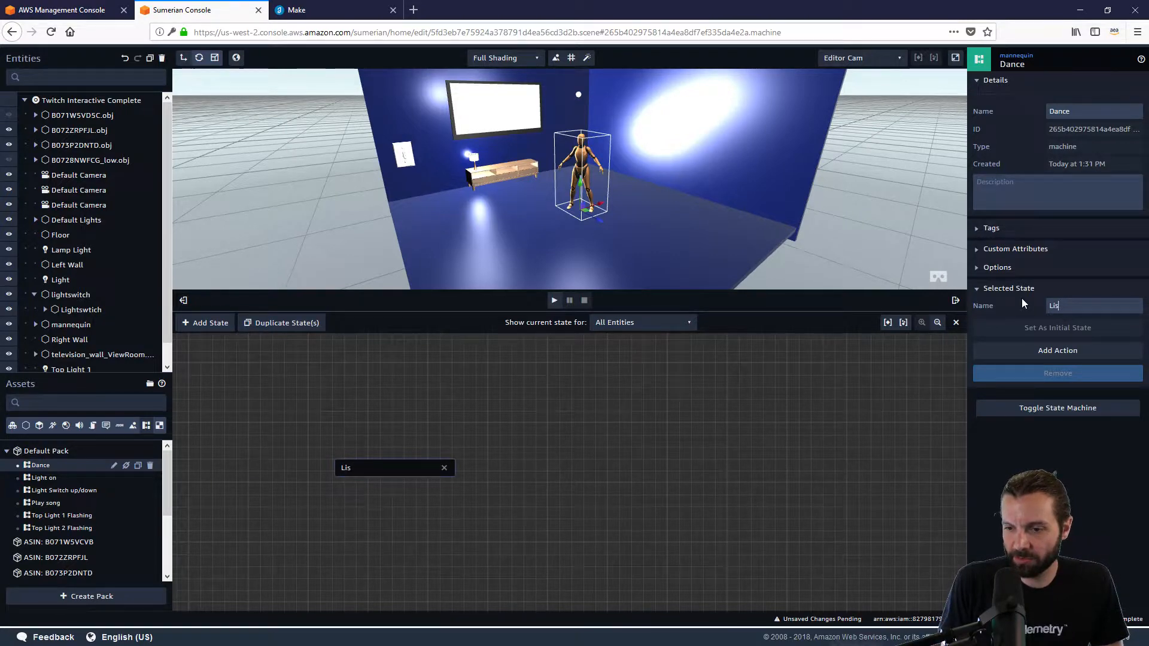
pyautogui.write('ten')
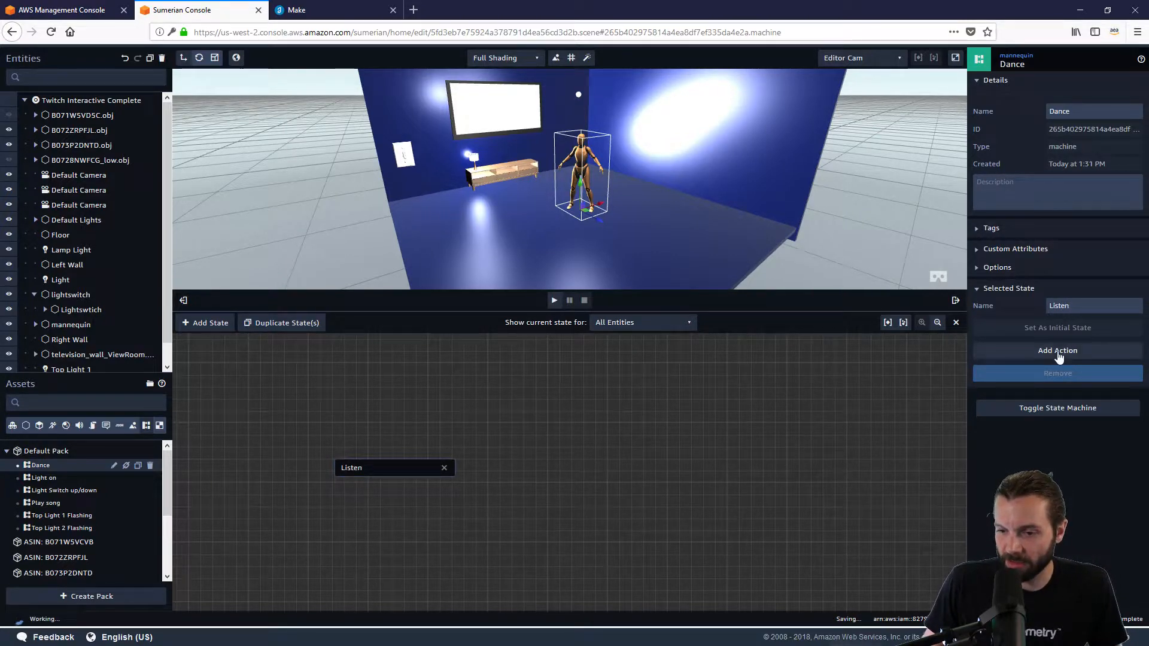
# Add a Listen action to the Listen state with the message channel lighton, and reposition the state in the graph
pyautogui.click(1059, 353)
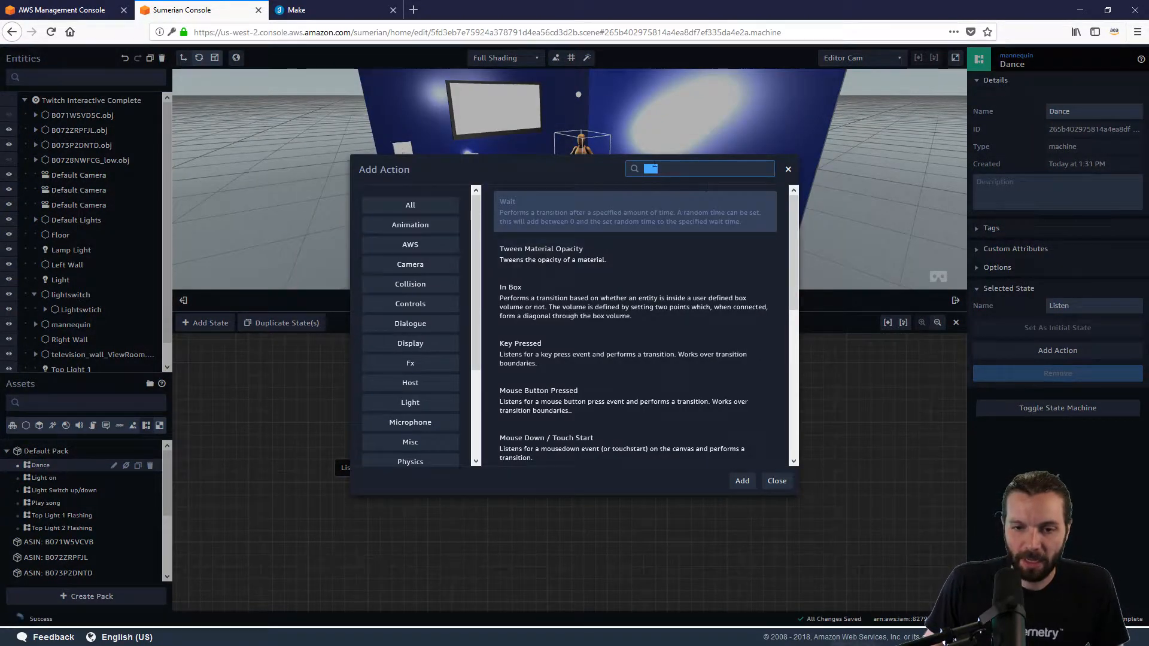
pyautogui.click(650, 169)
pyautogui.doubleClick(649, 169)
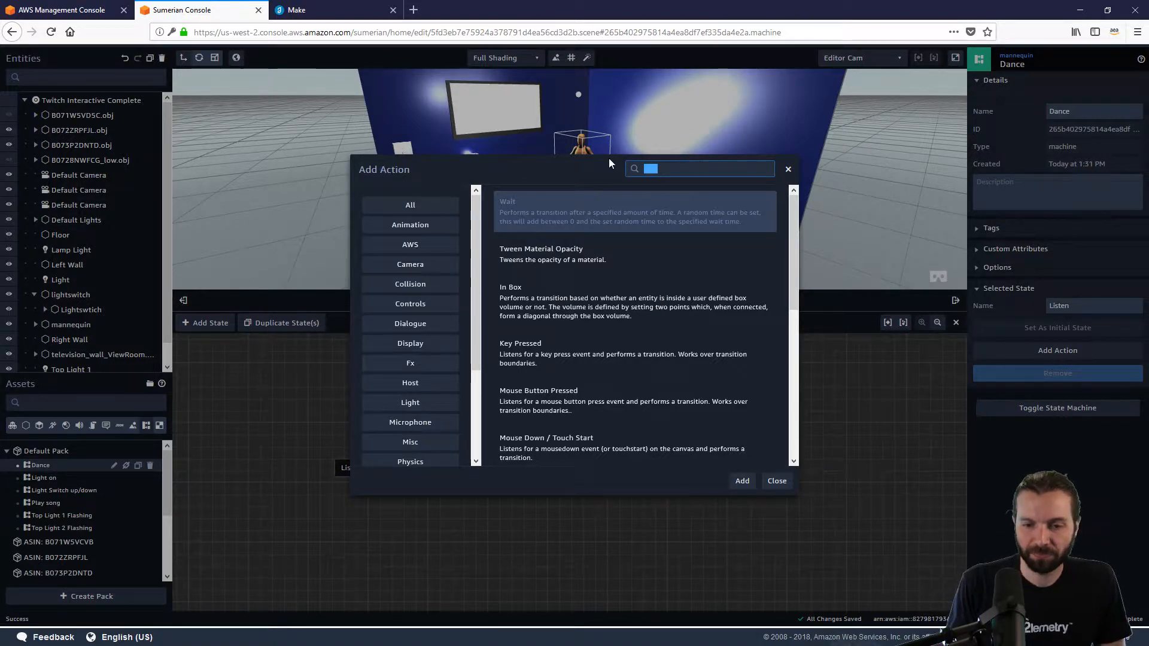
pyautogui.write('Listen')
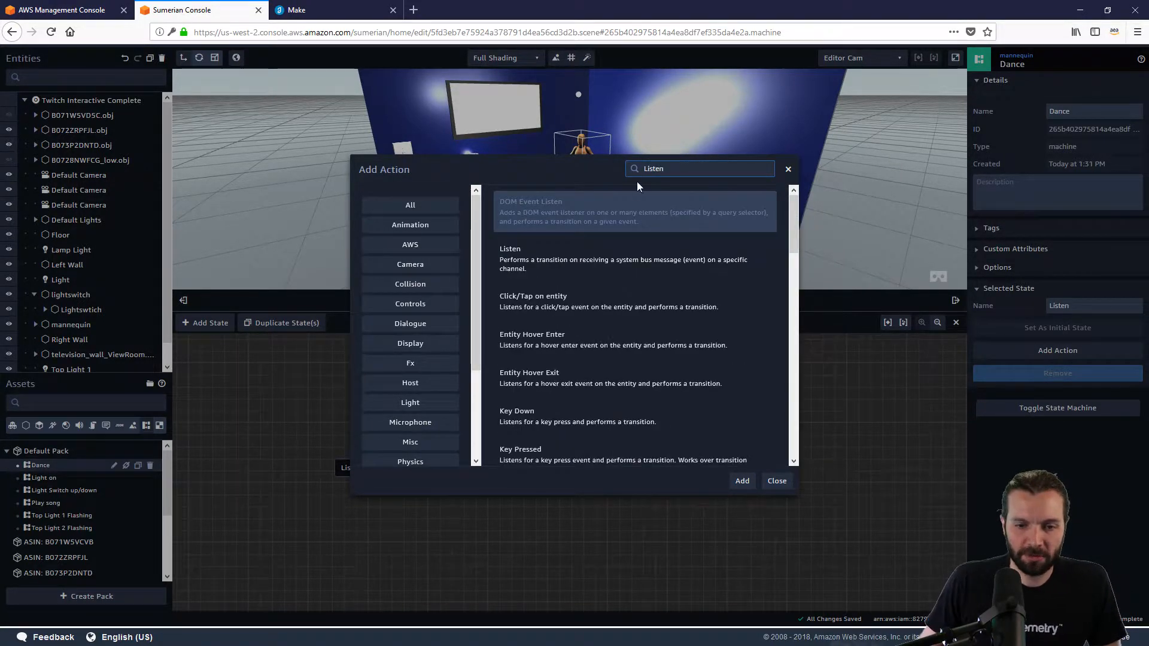
pyautogui.click(600, 259)
pyautogui.click(742, 482)
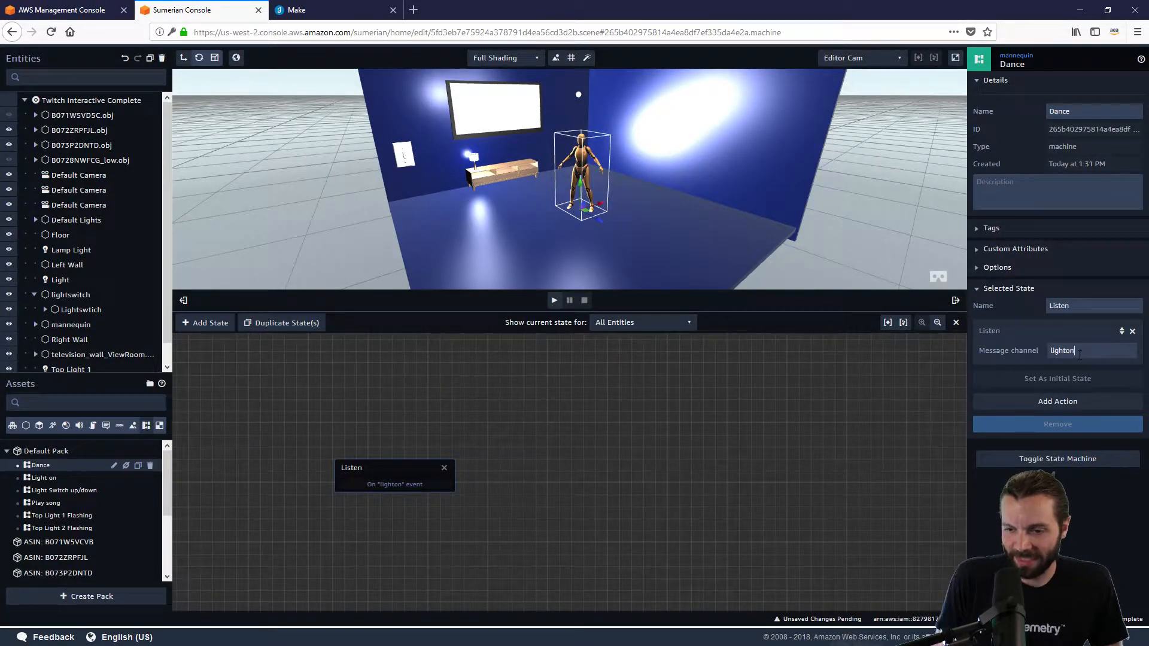
pyautogui.moveTo(404, 473); pyautogui.dragTo(372, 474)
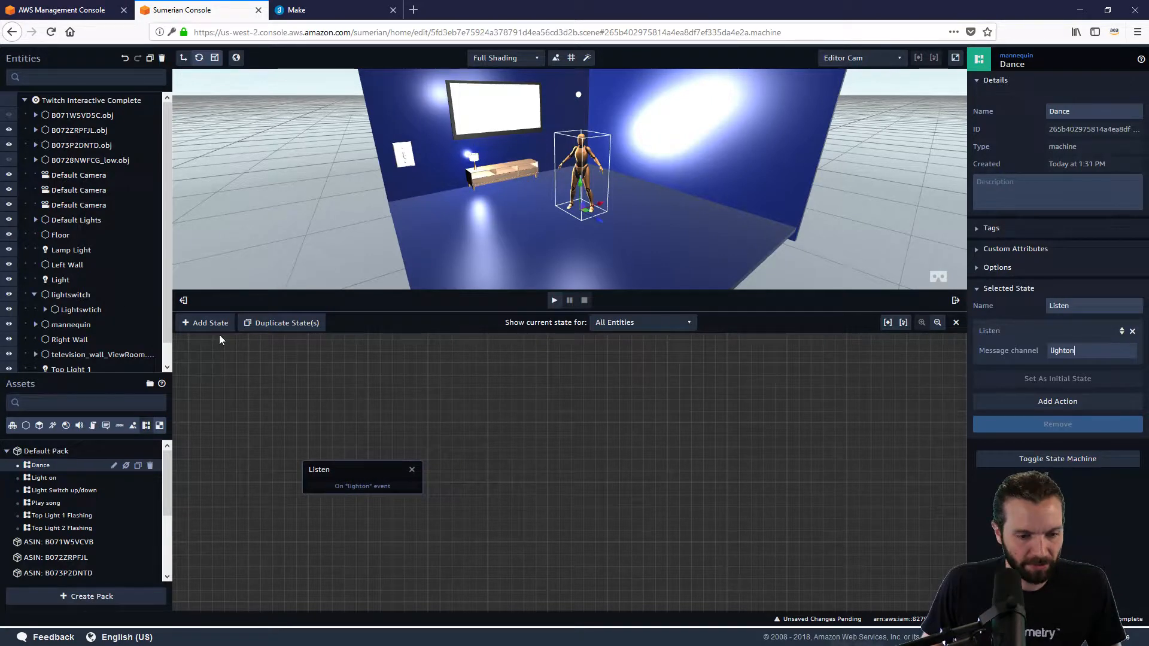
# Add a second state named Dance A to the Dance behavior and place it beside the Listen state
pyautogui.click(206, 324)
pyautogui.moveTo(545, 471)
pyautogui.mouseDown()
pyautogui.moveTo(529, 449)
pyautogui.moveTo(505, 446)
pyautogui.moveTo(537, 454)
pyautogui.mouseUp()
pyautogui.moveTo(1109, 301); pyautogui.dragTo(1016, 304)
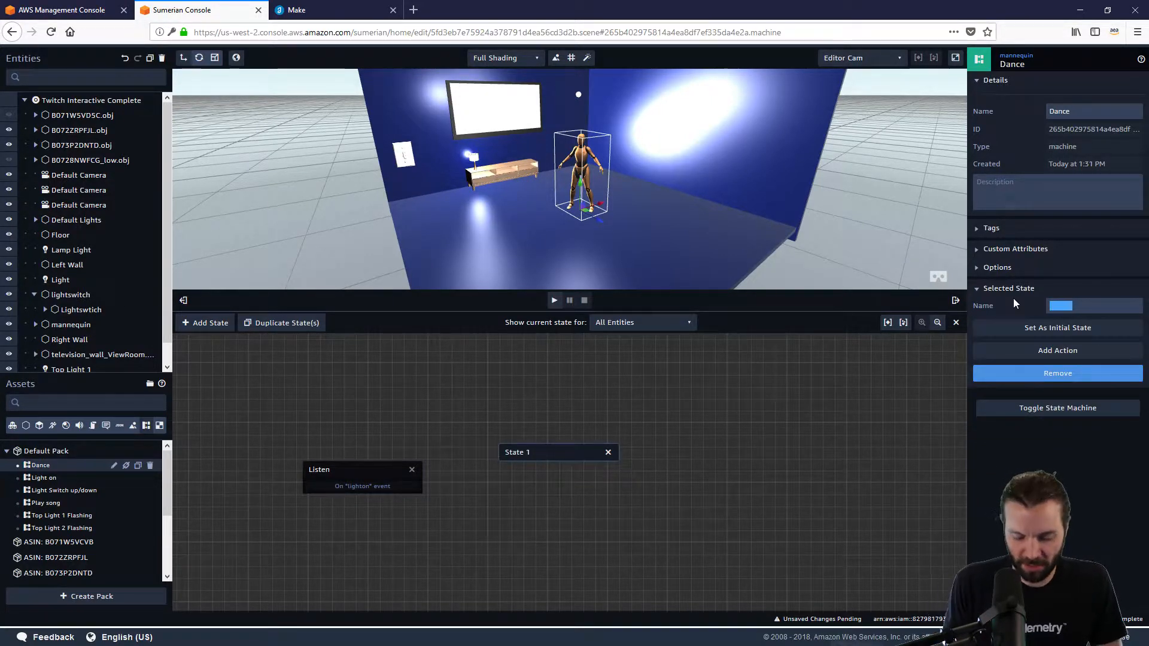
pyautogui.write('Dance A')
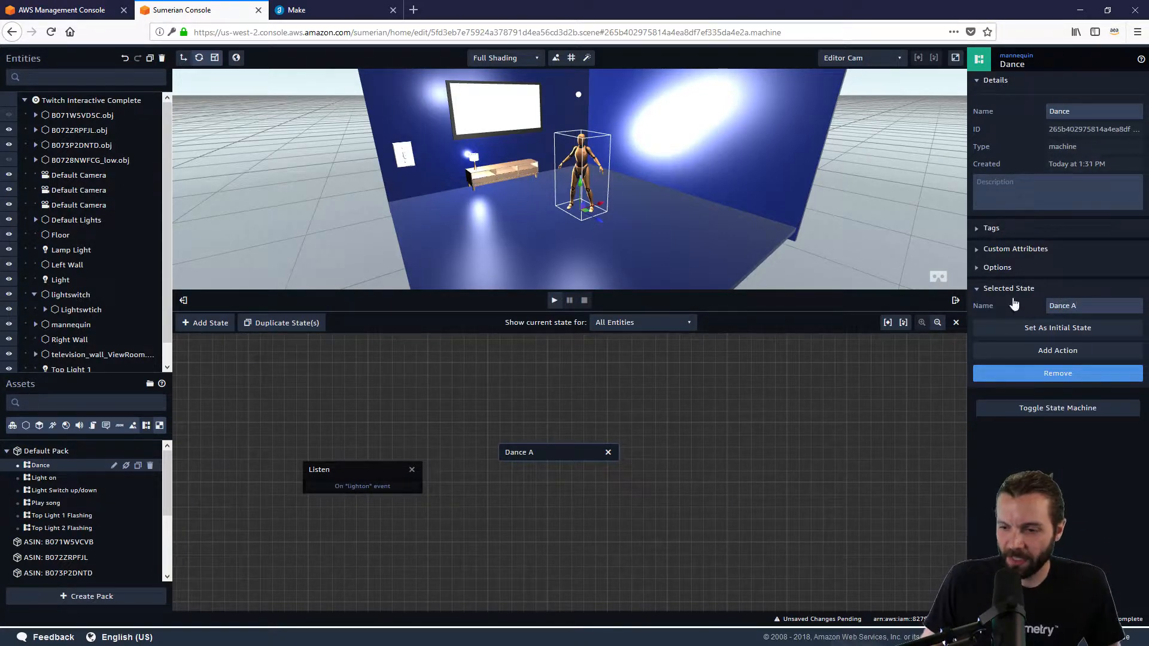
# Return to the mannequin's components and check the names of its dance animation states
pyautogui.click(1016, 56)
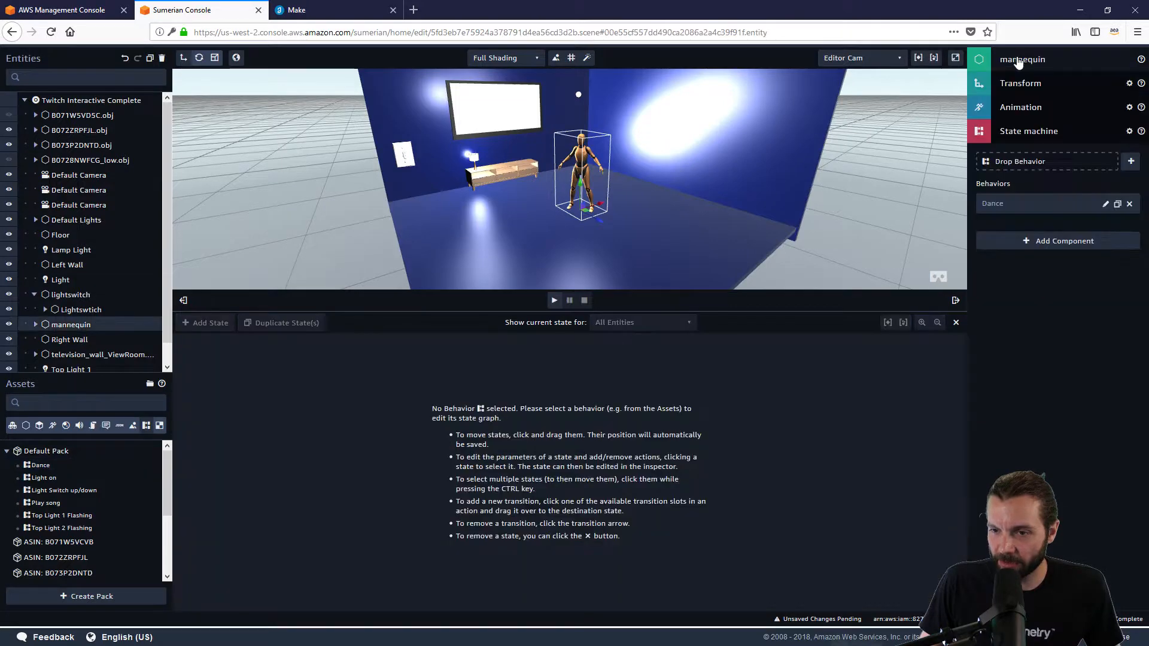
pyautogui.click(1020, 107)
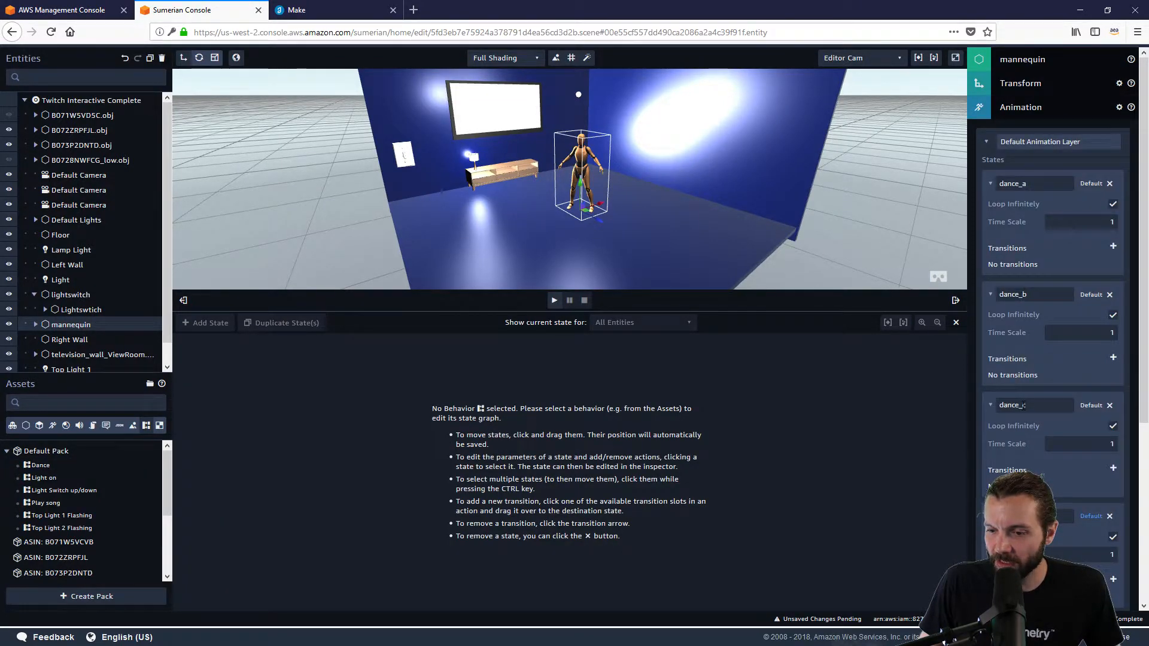
pyautogui.click(1033, 108)
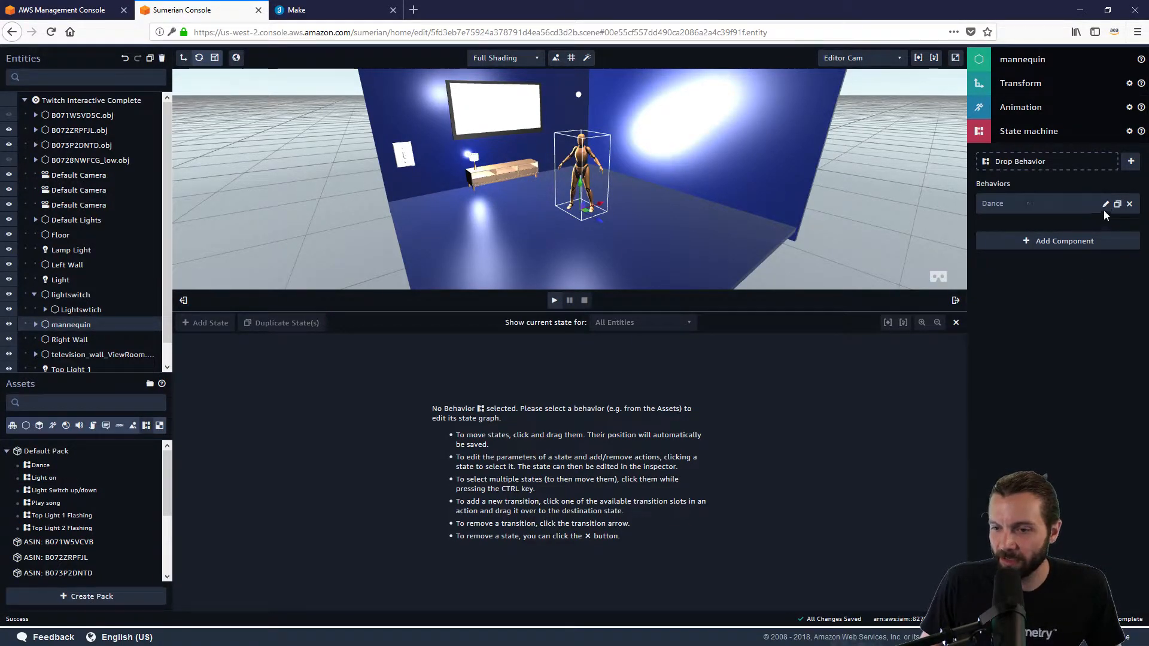
# Add a Set Animation action to the Dance A state of the mannequin's Dance behavior and choose the dance_a animation
pyautogui.click(1105, 205)
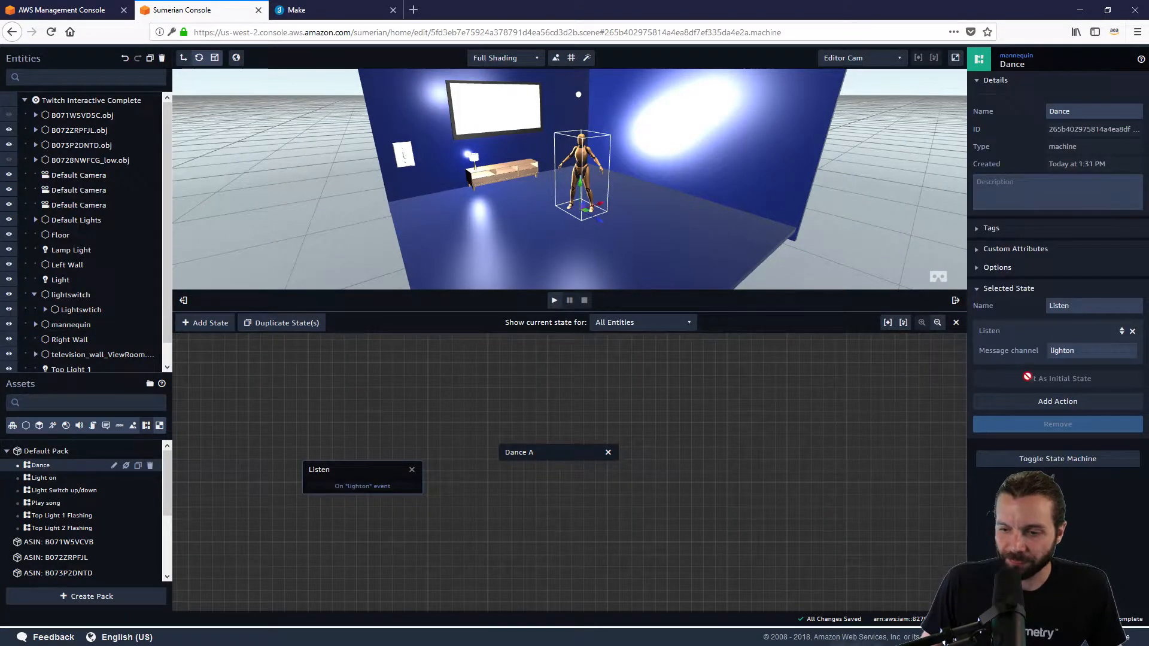
pyautogui.click(556, 452)
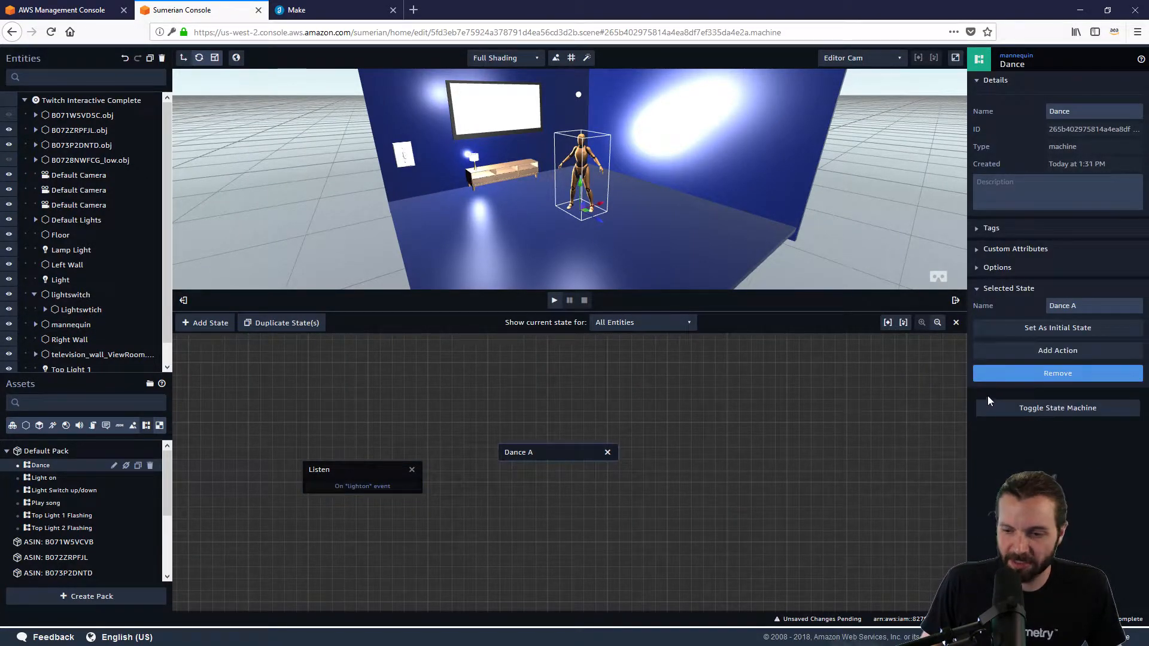
pyautogui.click(1058, 353)
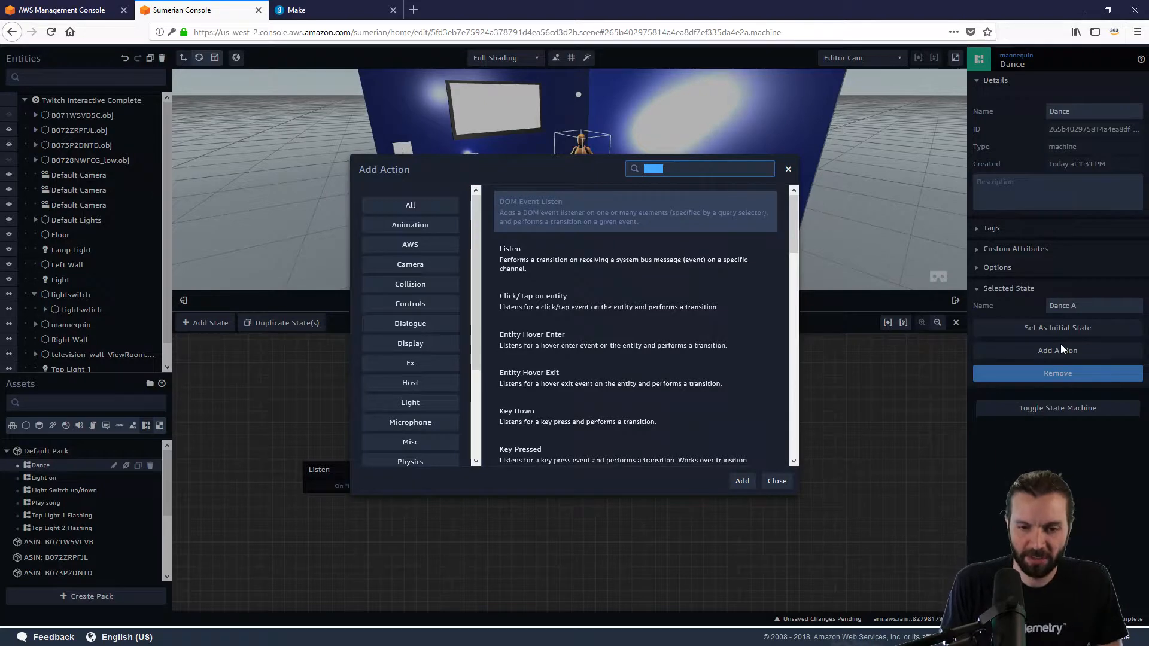
pyautogui.write('play')
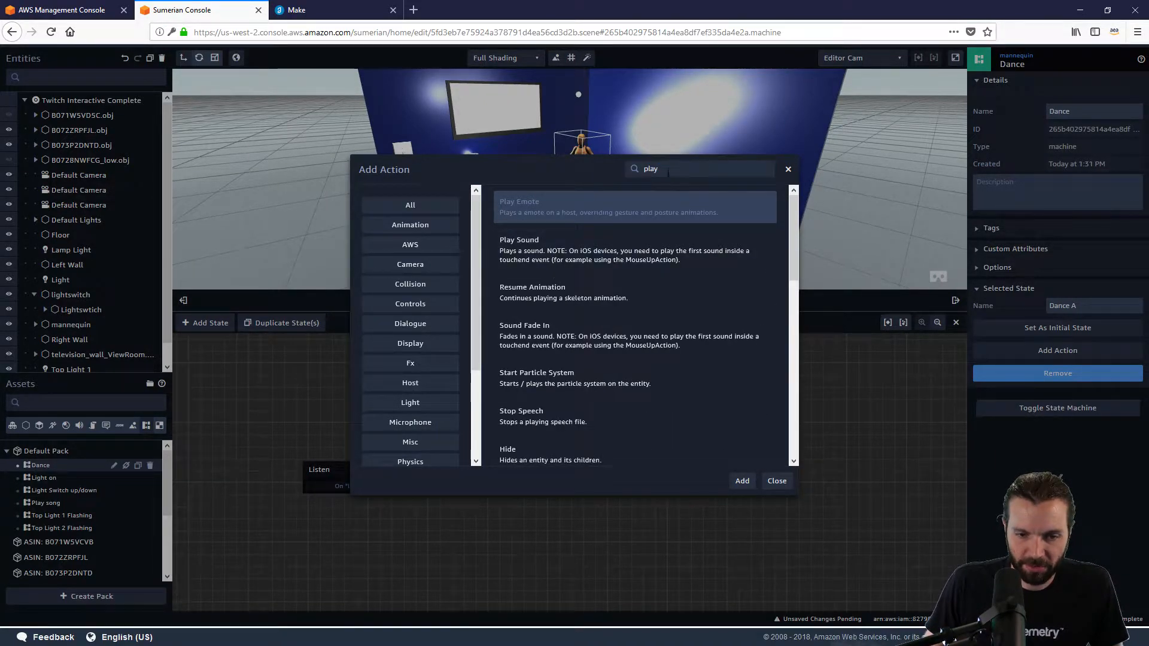
pyautogui.doubleClick(650, 169)
pyautogui.write('anim')
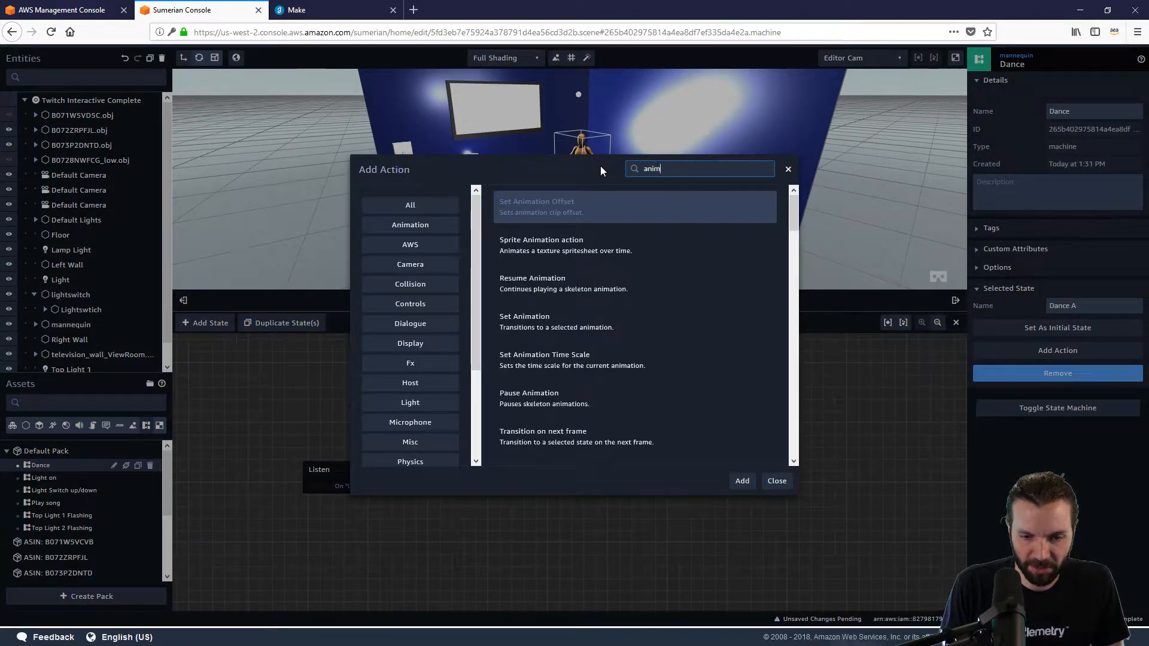
pyautogui.click(526, 318)
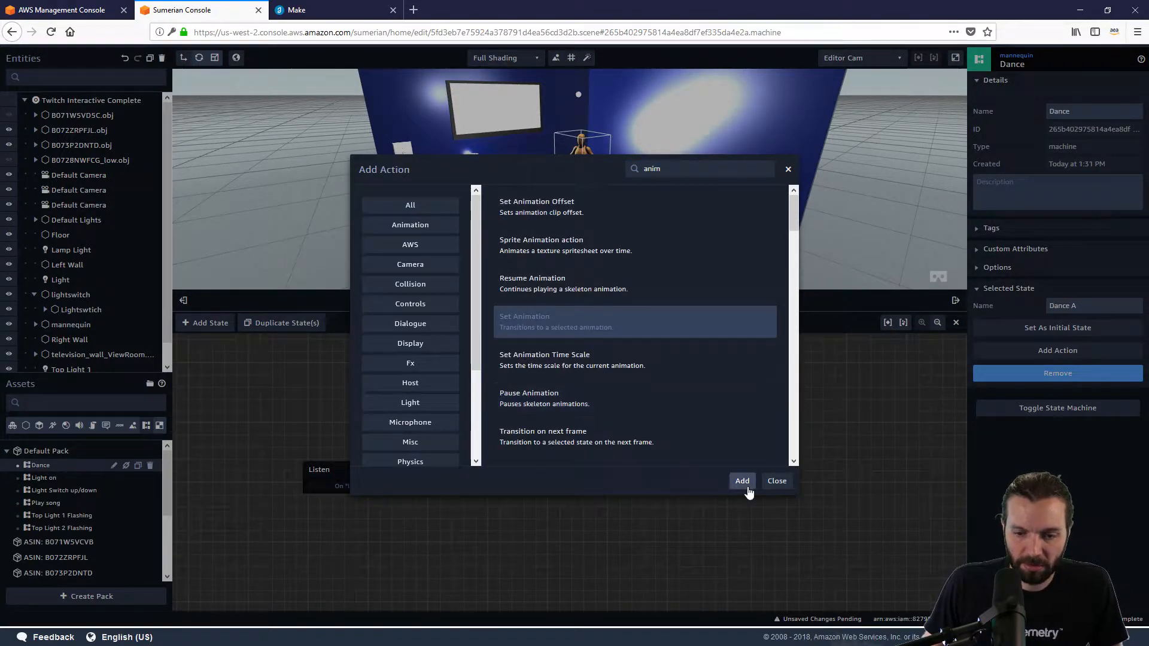
pyautogui.click(743, 484)
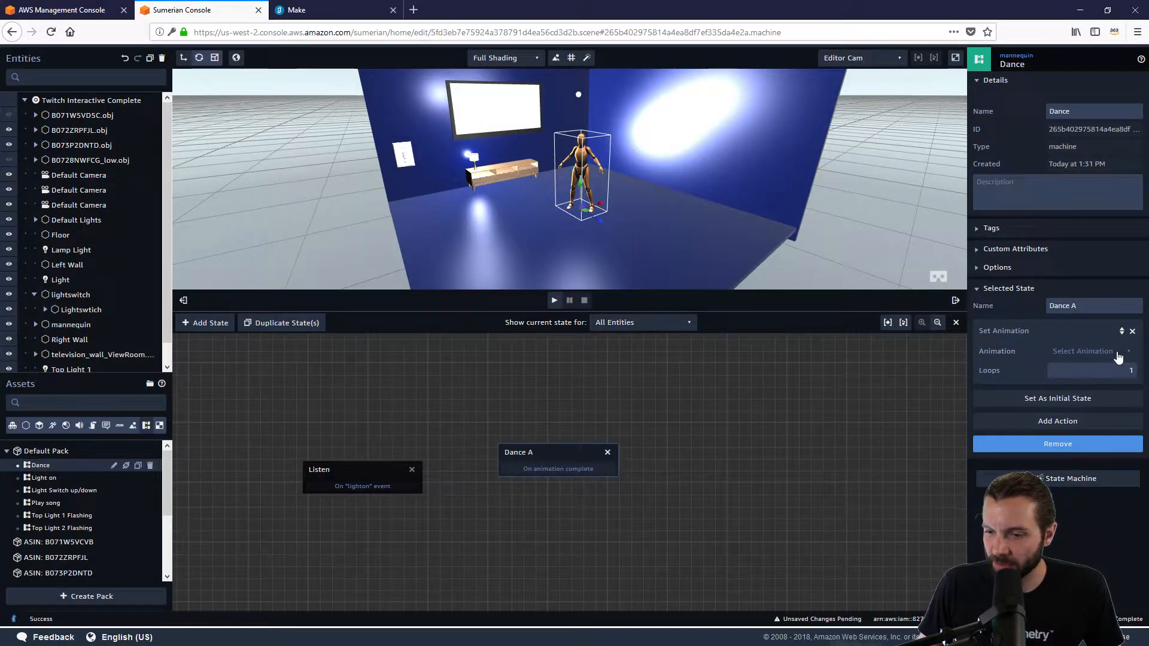
pyautogui.click(1113, 352)
pyautogui.click(1084, 366)
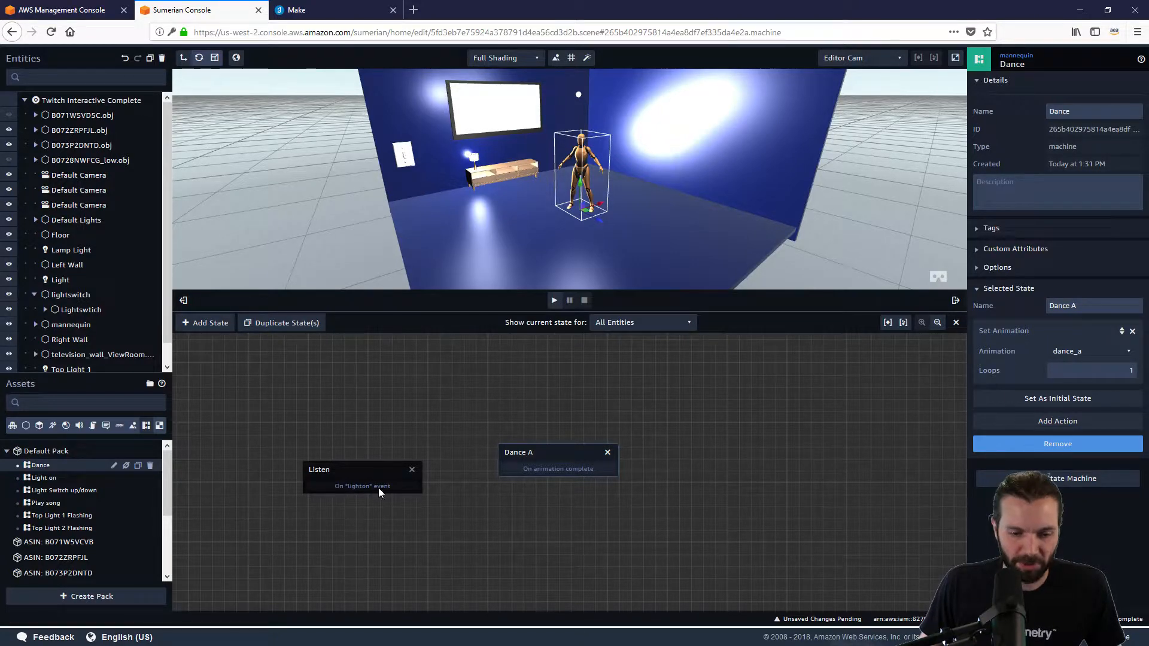
# Connect the Listen state's lighton event to the Dance A state with a transition and start playing the scene
pyautogui.moveTo(374, 493); pyautogui.dragTo(514, 465)
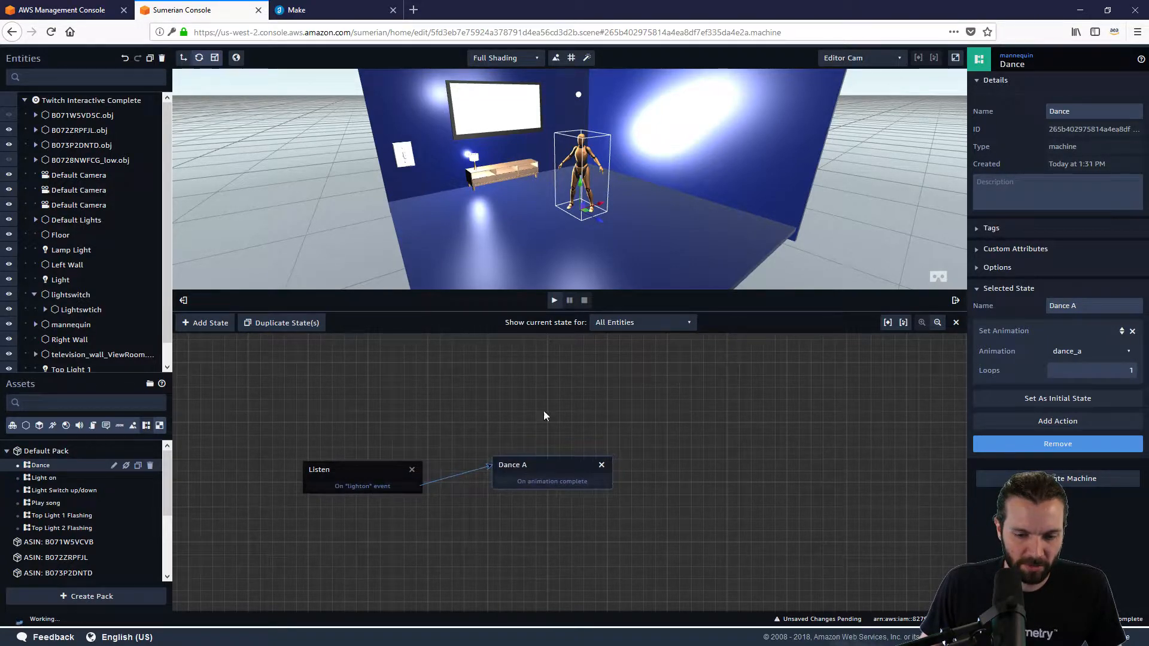
pyautogui.click(554, 301)
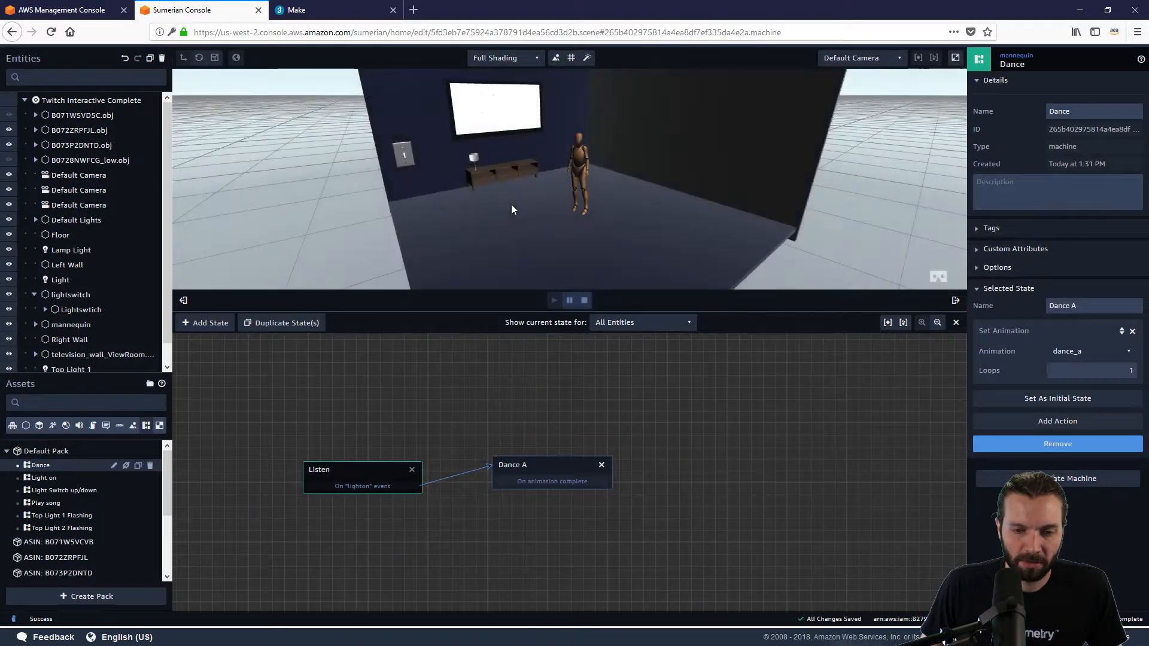
# Test the running scene by switching on the wall lightswitch, watch the mannequin dance, and stop playback
pyautogui.moveTo(609, 200); pyautogui.dragTo(540, 196)
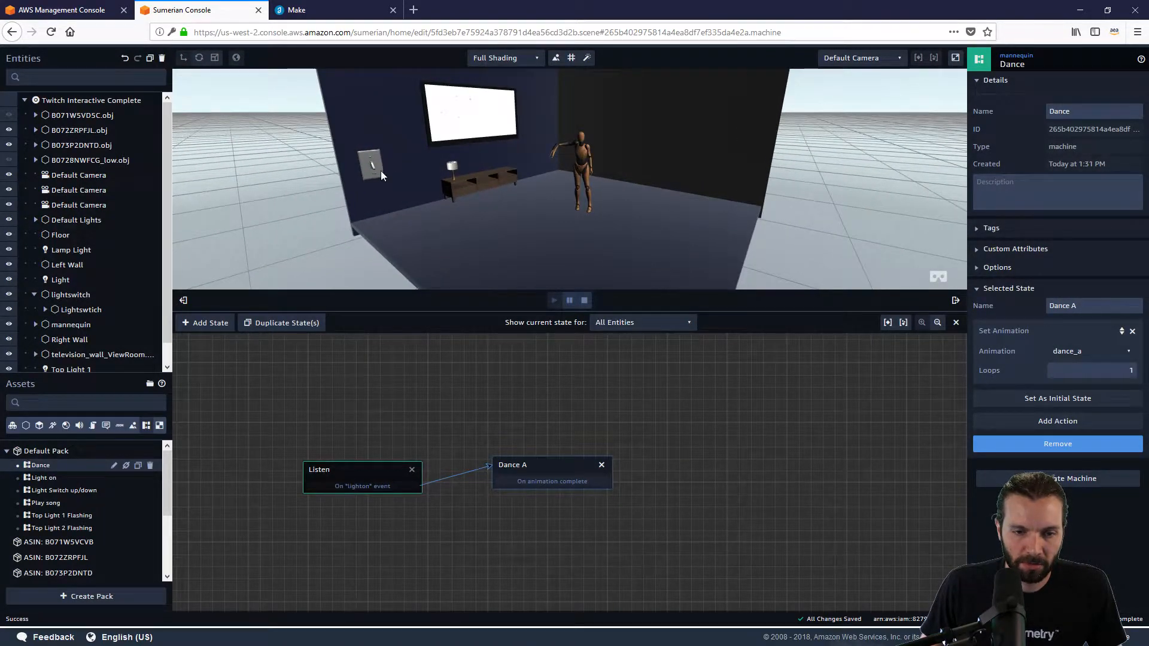
pyautogui.moveTo(452, 209); pyautogui.dragTo(375, 188)
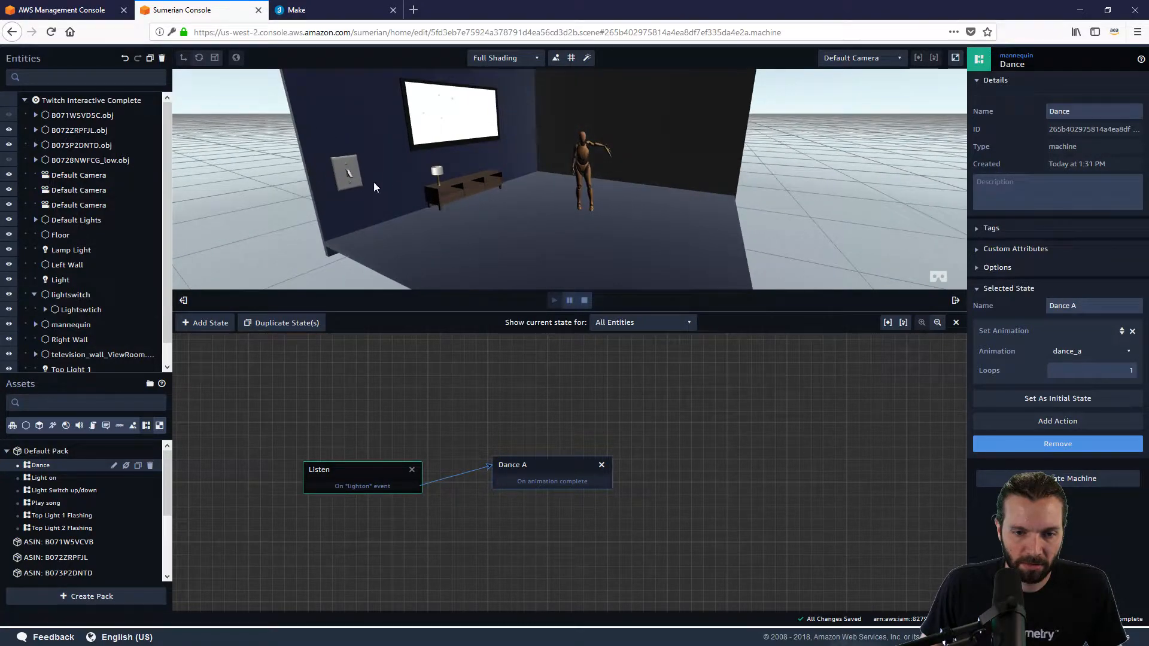
pyautogui.click(350, 178)
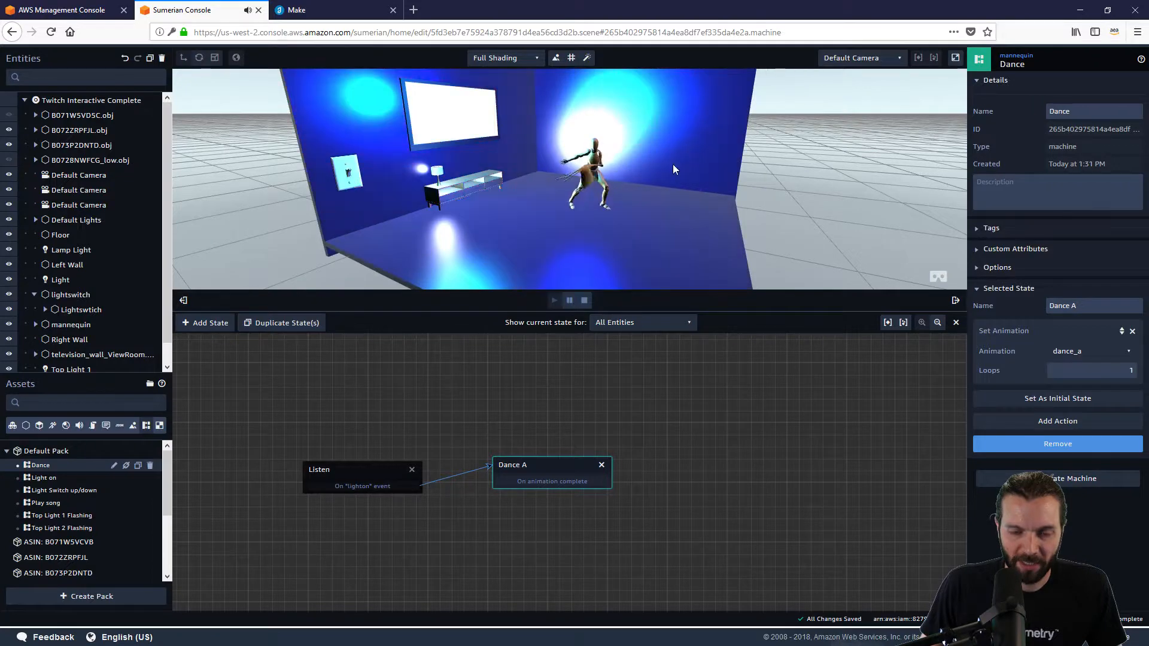
pyautogui.moveTo(679, 201); pyautogui.dragTo(635, 207)
pyautogui.scroll(4, 628, 192)
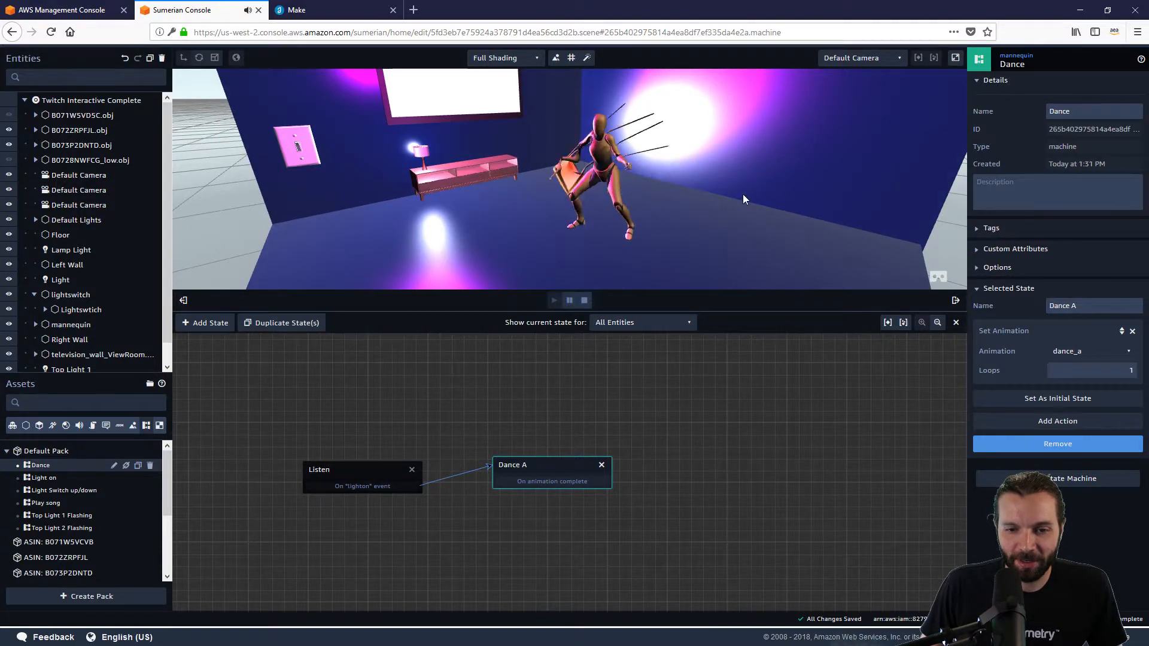
pyautogui.moveTo(742, 194); pyautogui.dragTo(656, 193)
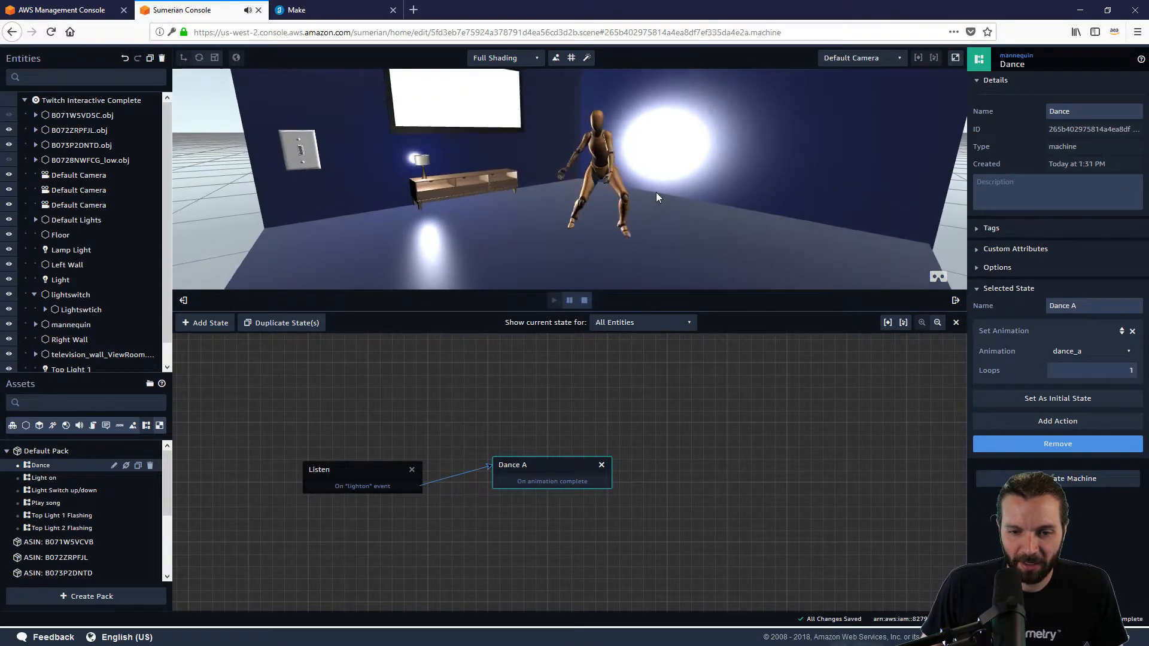
pyautogui.click(584, 300)
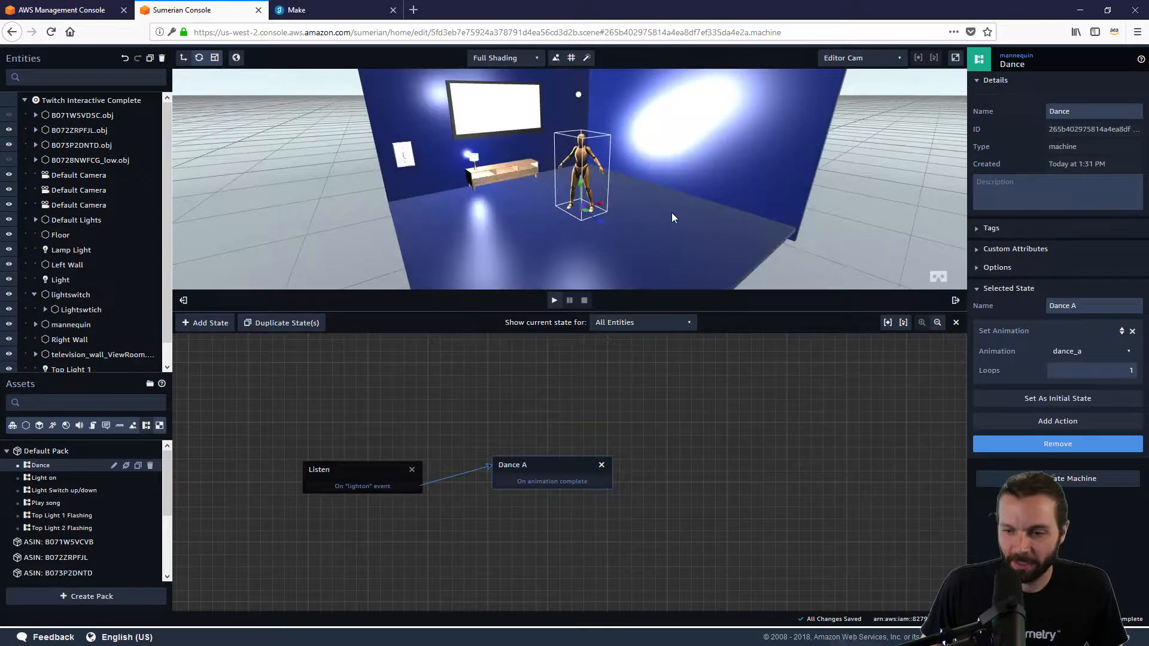
# Add a new state to the Dance behavior and arrange it below the Dance A state
pyautogui.moveTo(537, 467); pyautogui.dragTo(573, 451)
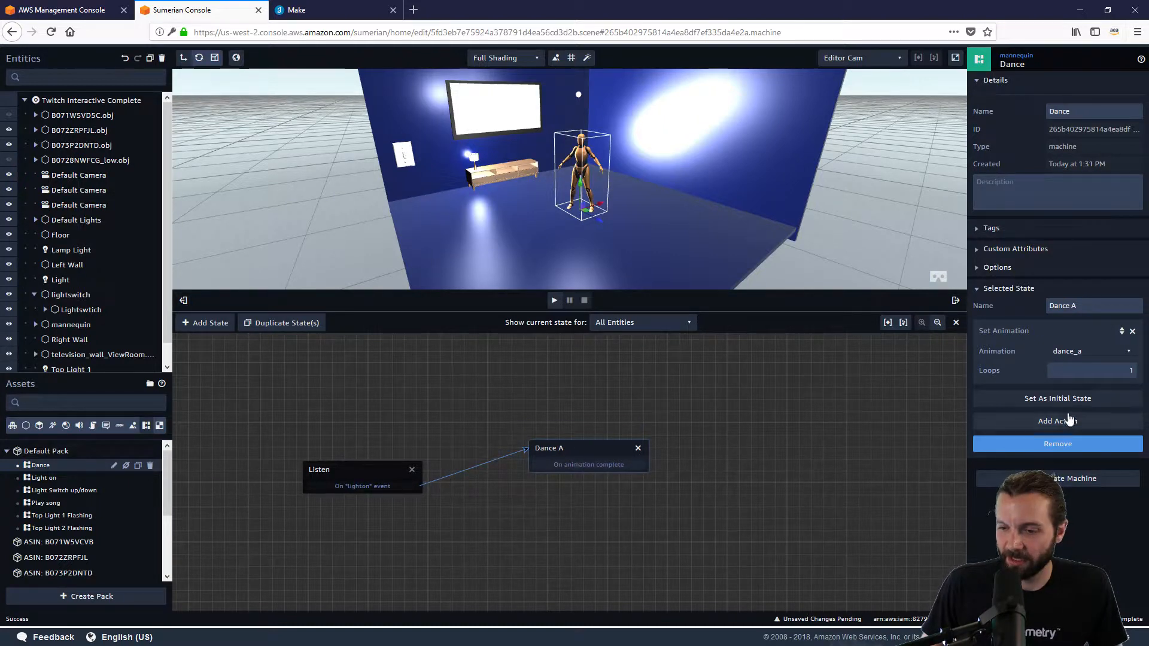
pyautogui.click(217, 324)
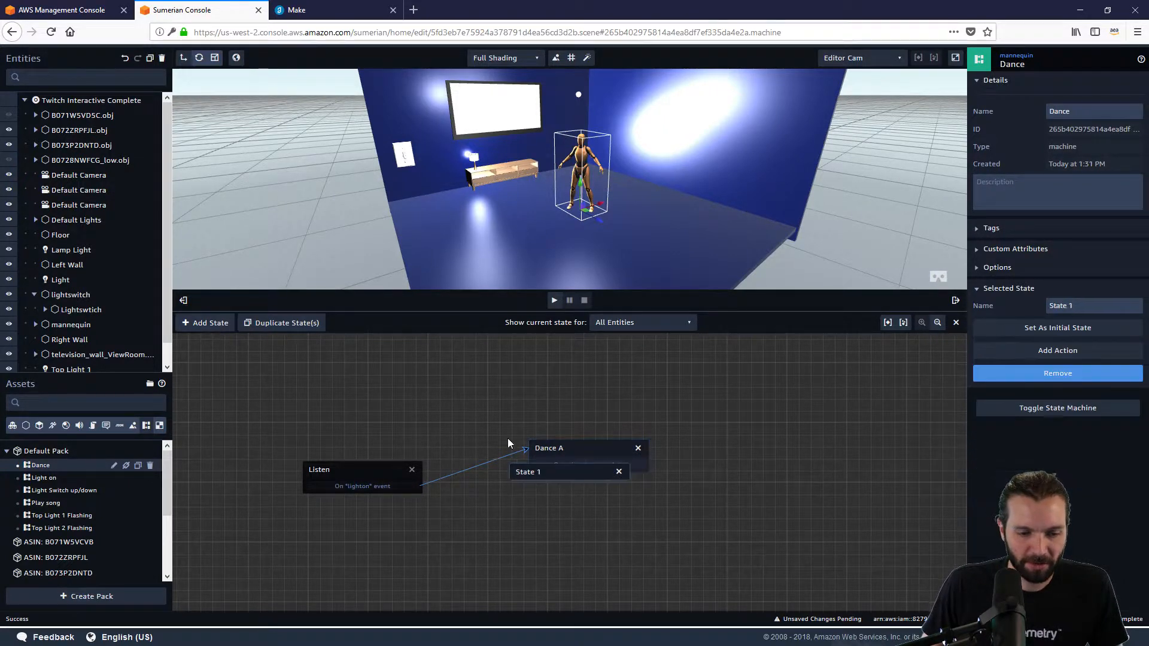
pyautogui.moveTo(527, 473); pyautogui.dragTo(532, 512)
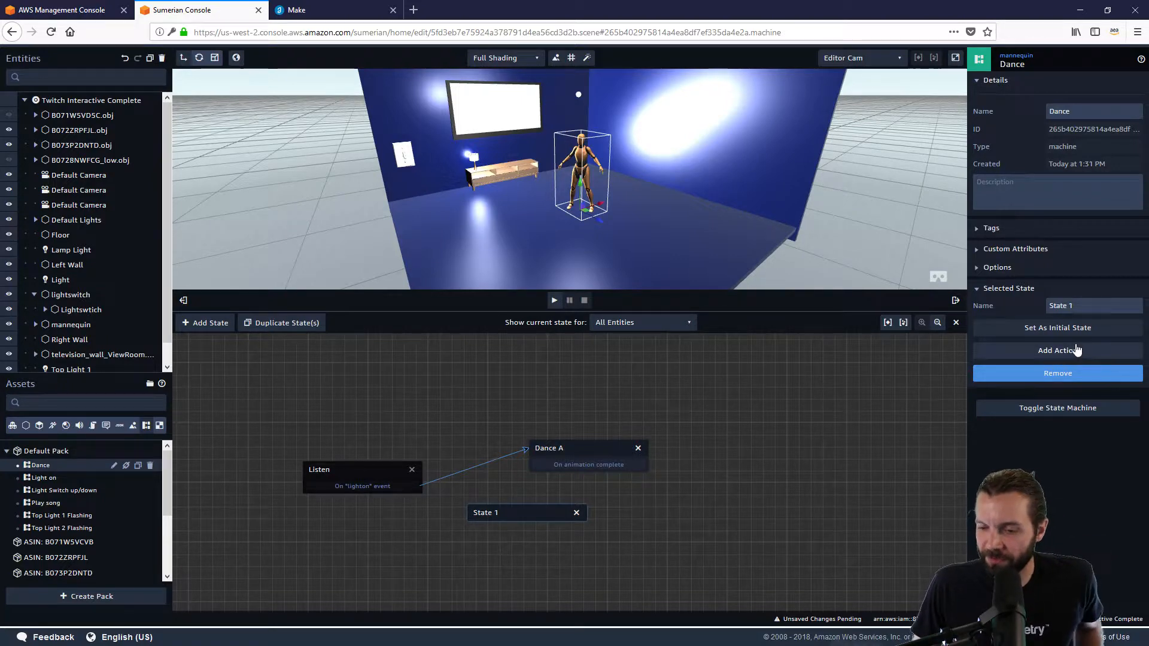
# Search the actions available for the new state for "probabl" and clear the search
pyautogui.click(1066, 350)
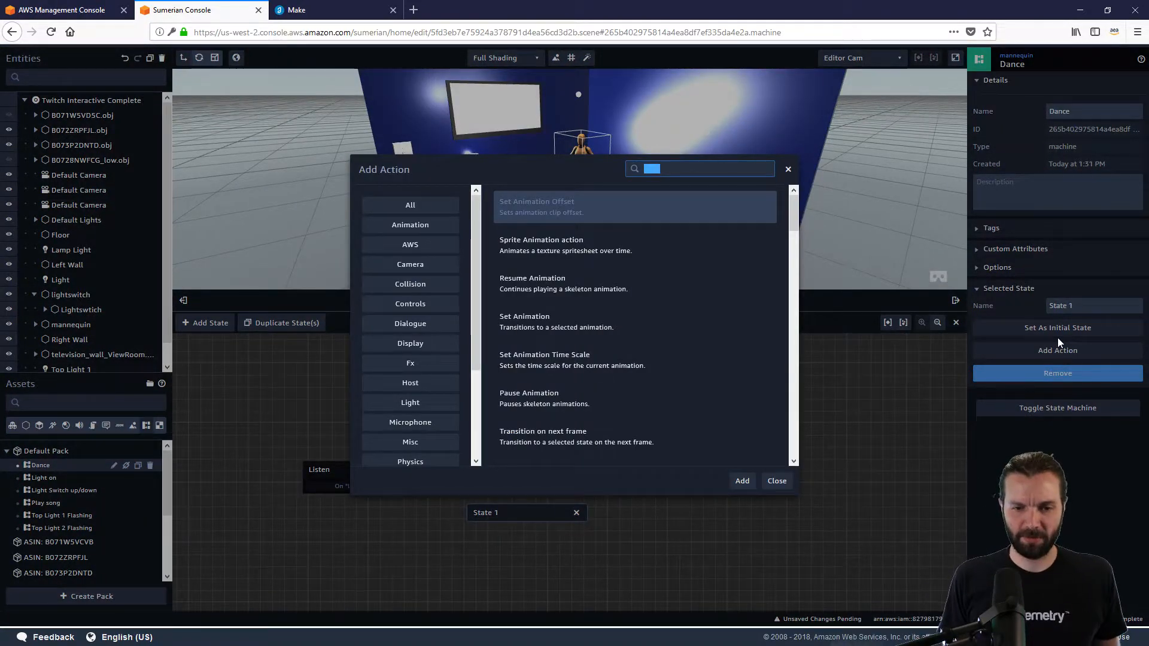
pyautogui.write('pro')
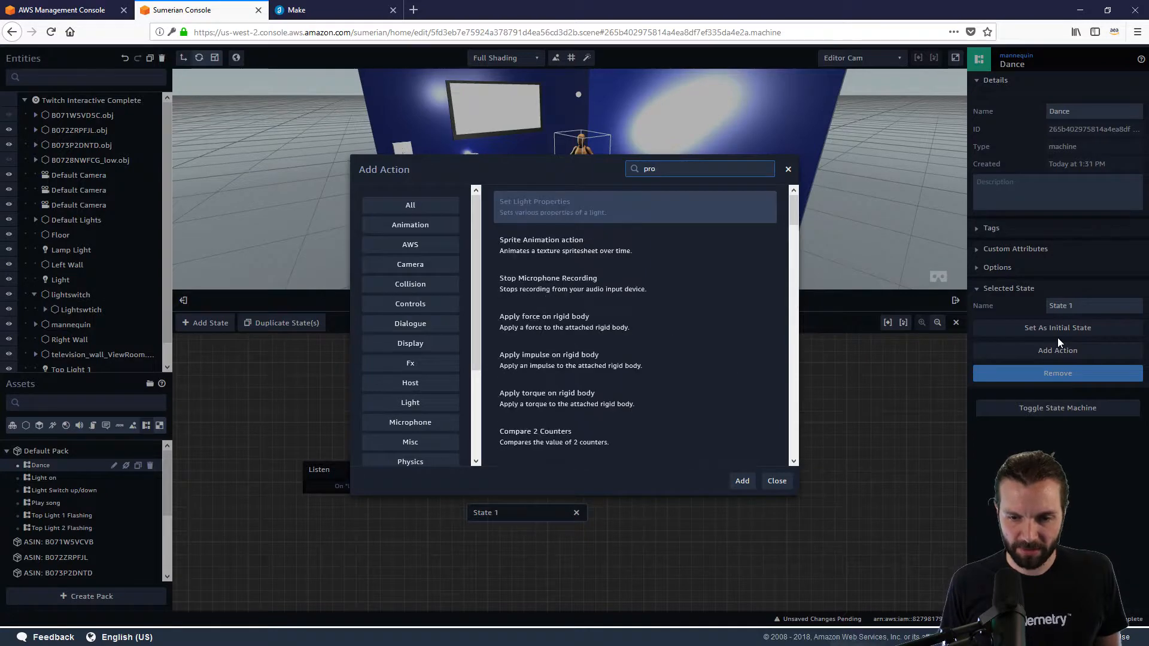
pyautogui.write('babl')
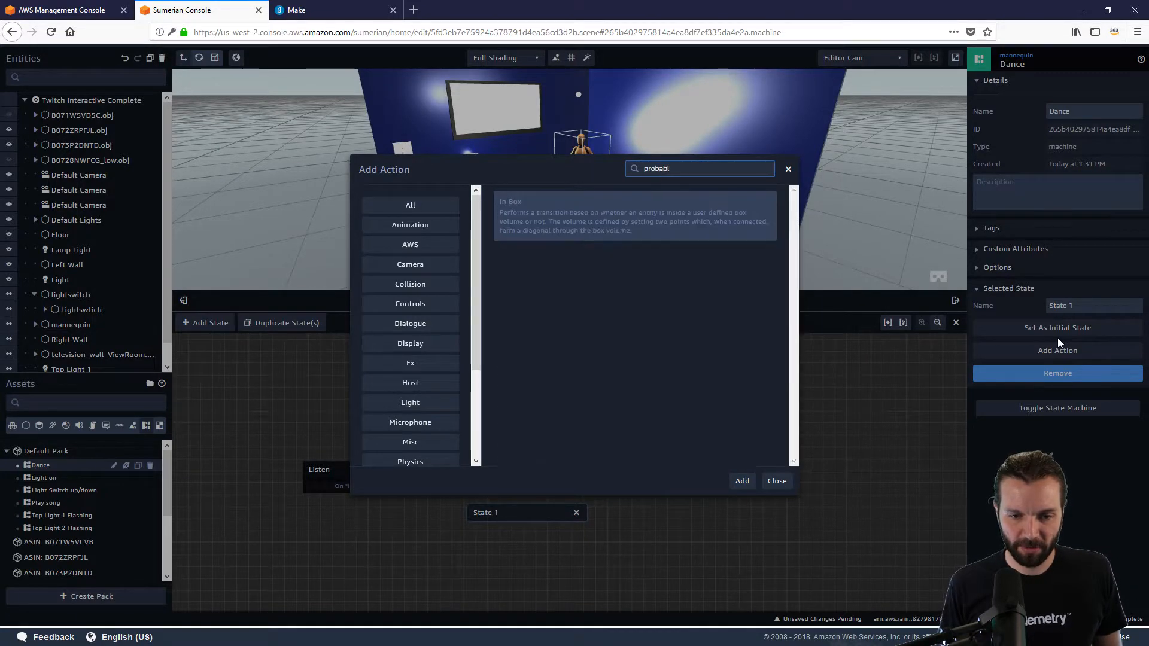
pyautogui.press('BackSpace')
pyautogui.press('BackSpace')
pyautogui.press('BackSpace')
pyautogui.press('BackSpace')
pyautogui.press('BackSpace')
pyautogui.press('BackSpace')
pyautogui.press('BackSpace')
pyautogui.press('BackSpace')
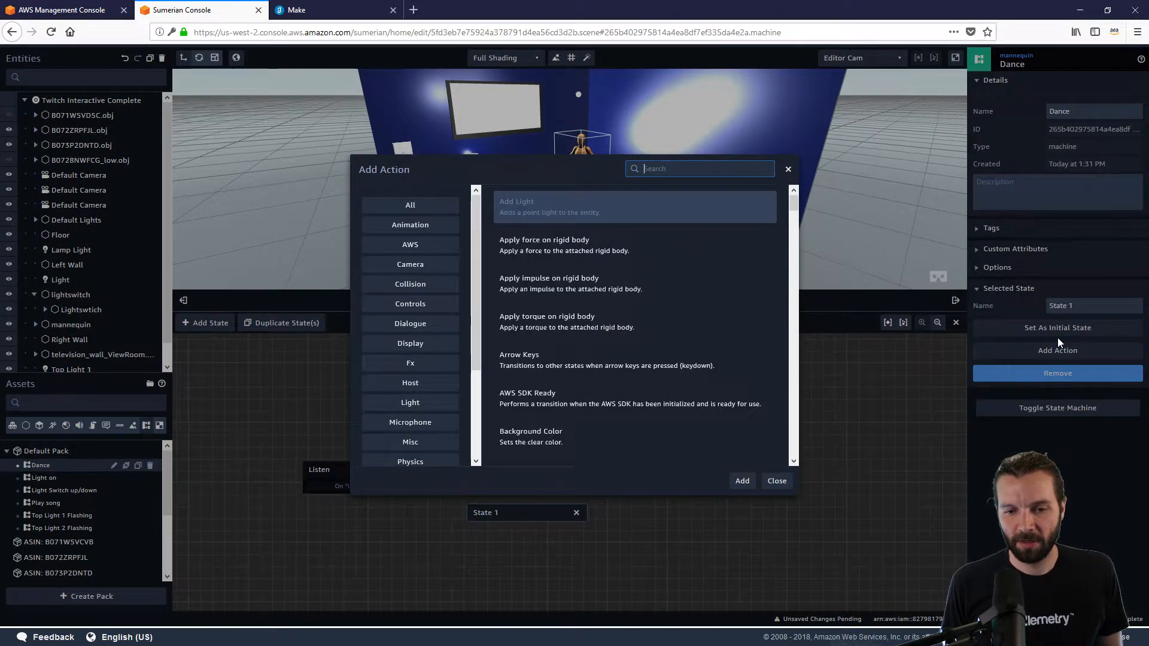
# Search the actions for "50", browse the full action list, and leave it without adding an action
pyautogui.write('50')
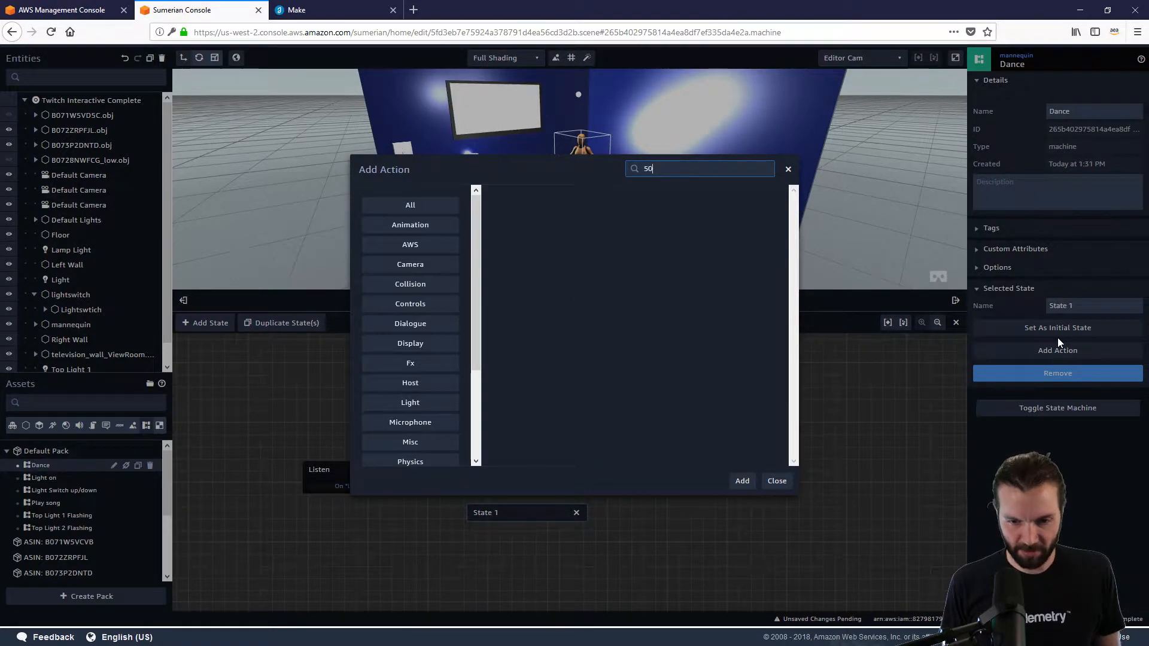
pyautogui.press('BackSpace')
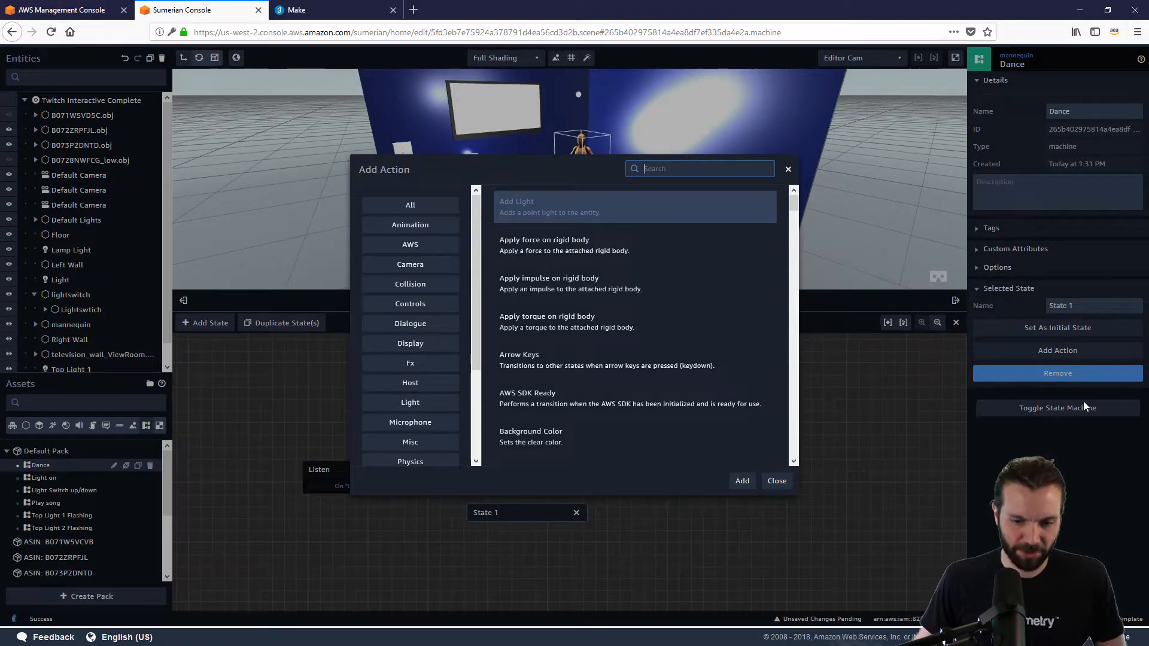
pyautogui.scroll(-3, 586, 346)
pyautogui.scroll(-3, 587, 344)
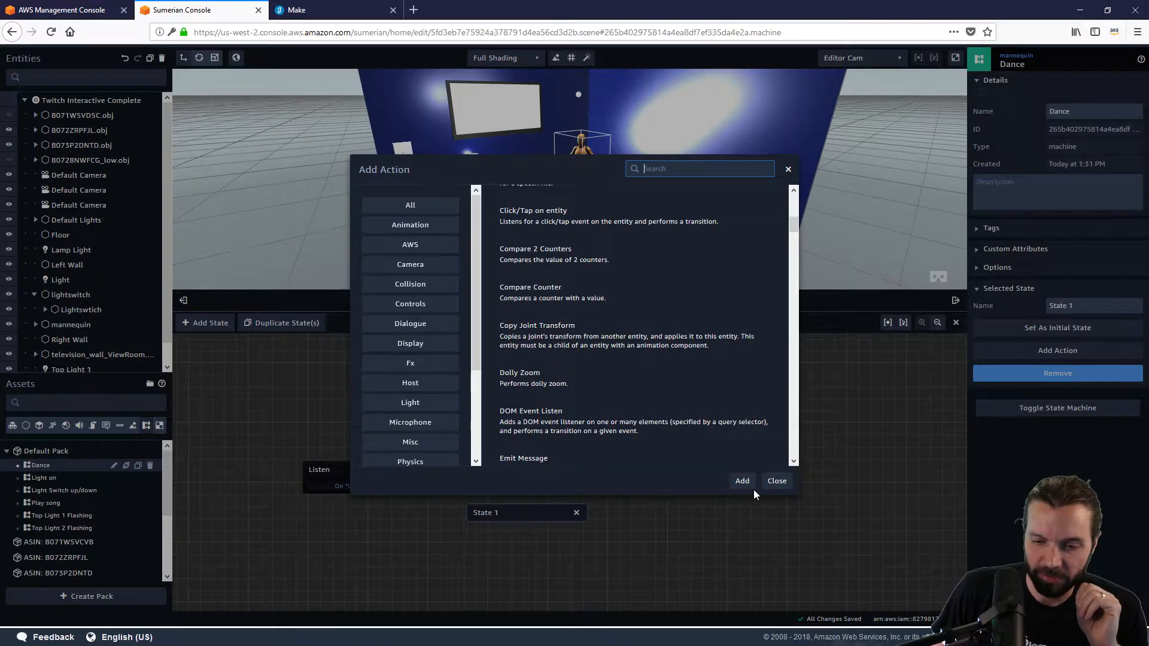
pyautogui.click(777, 481)
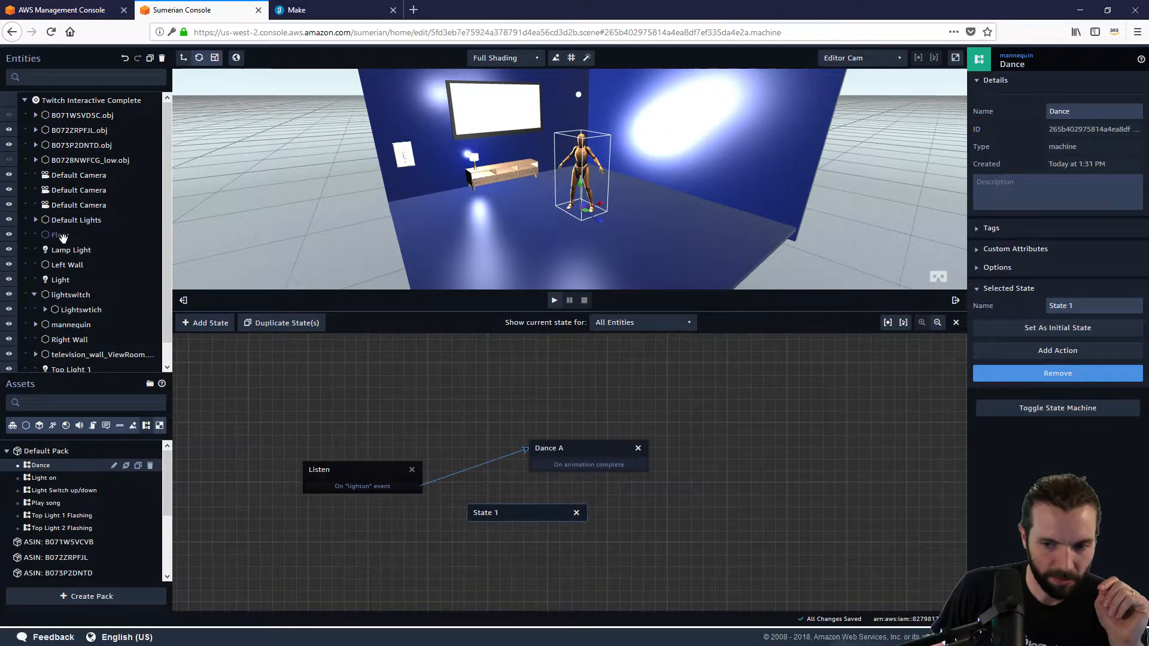
# Re-enter the mannequin's X, Y and Z scale values as 0.01 in its transform settings
pyautogui.click(60, 324)
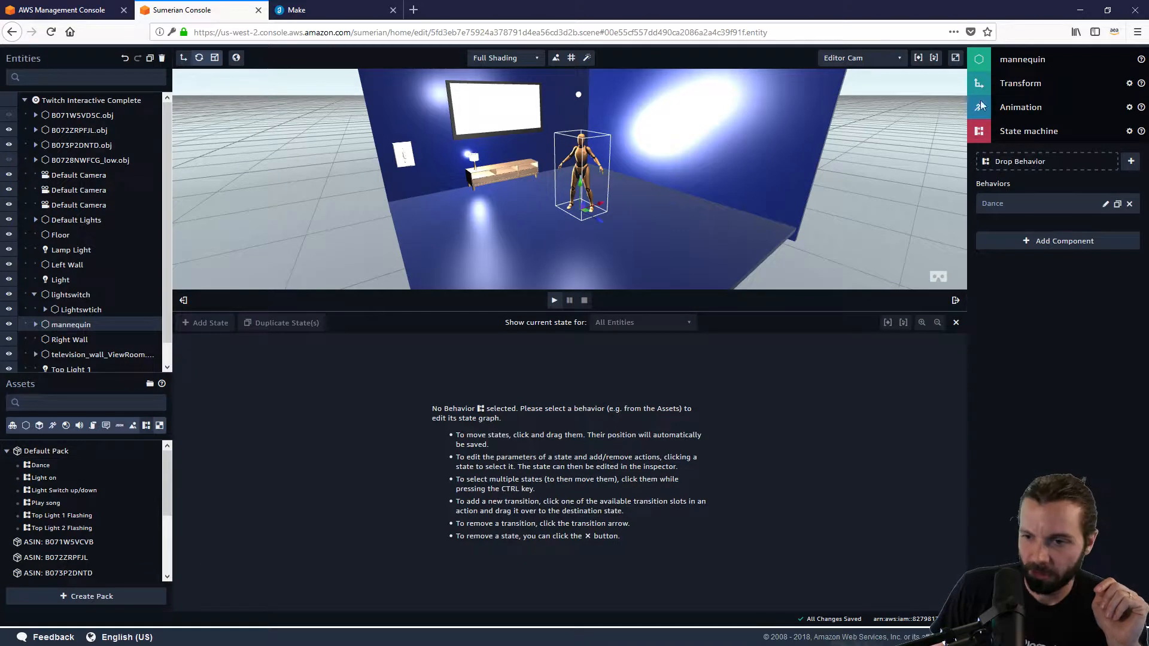
pyautogui.click(1023, 84)
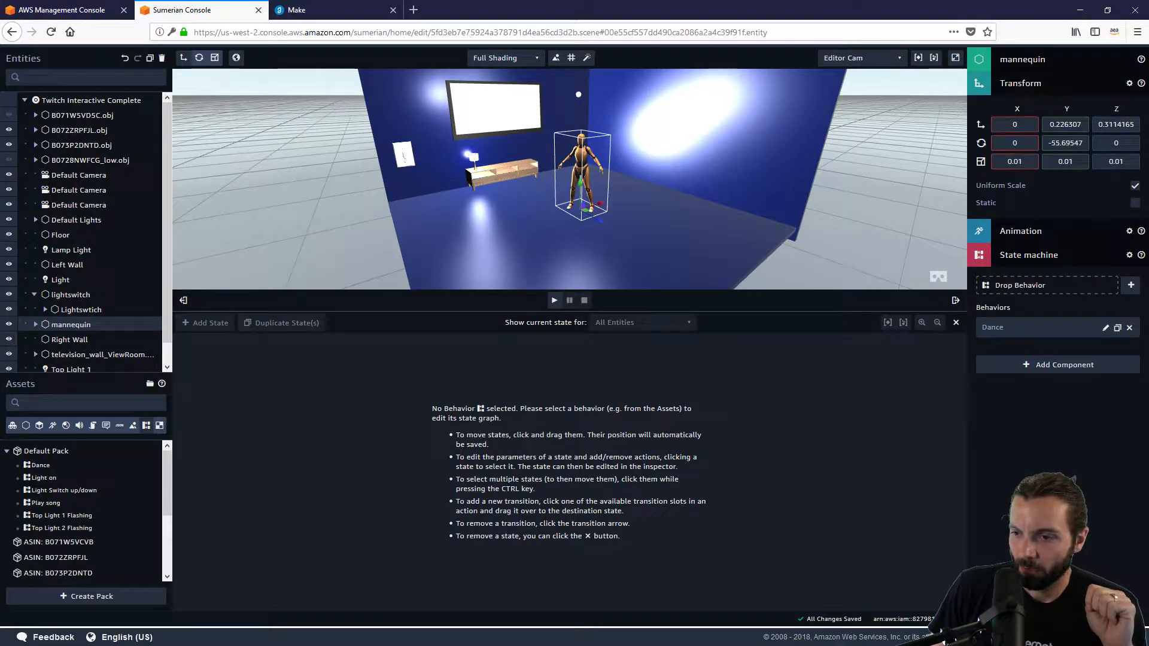
pyautogui.click(1136, 188)
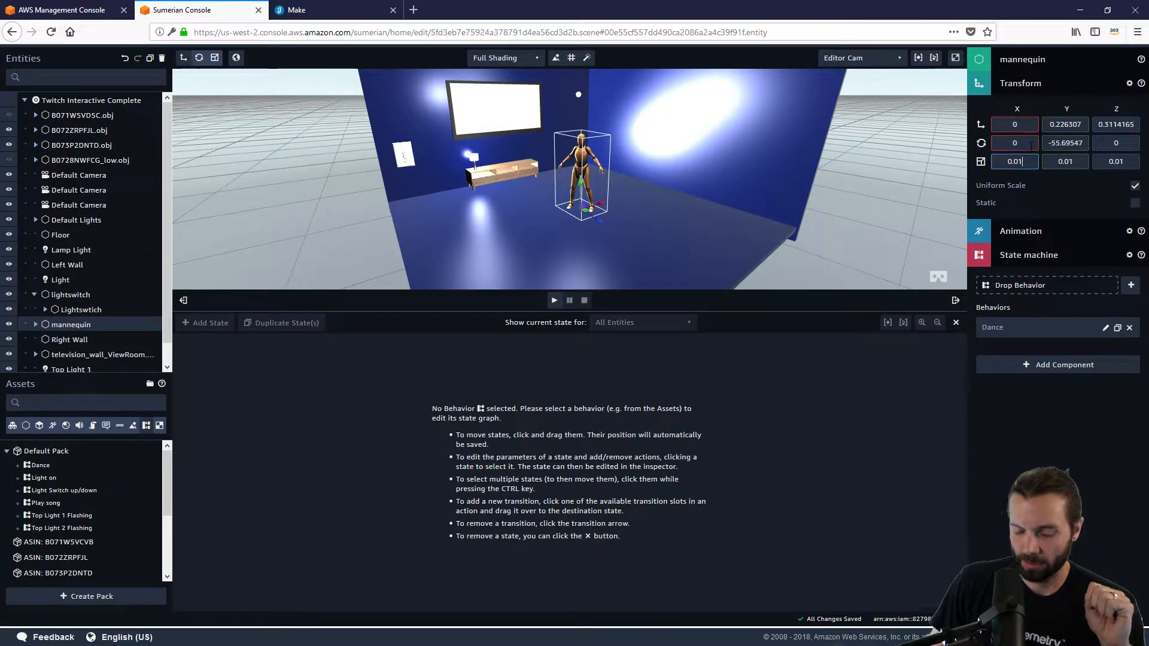
pyautogui.press('BackSpace')
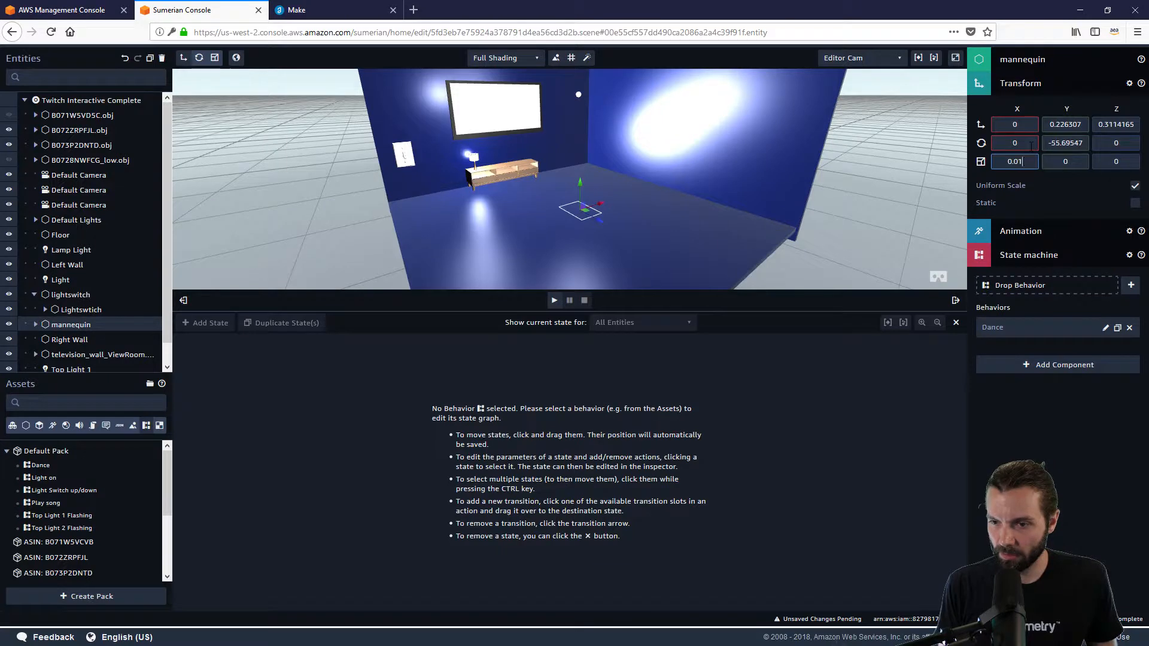
pyautogui.press('Tab')
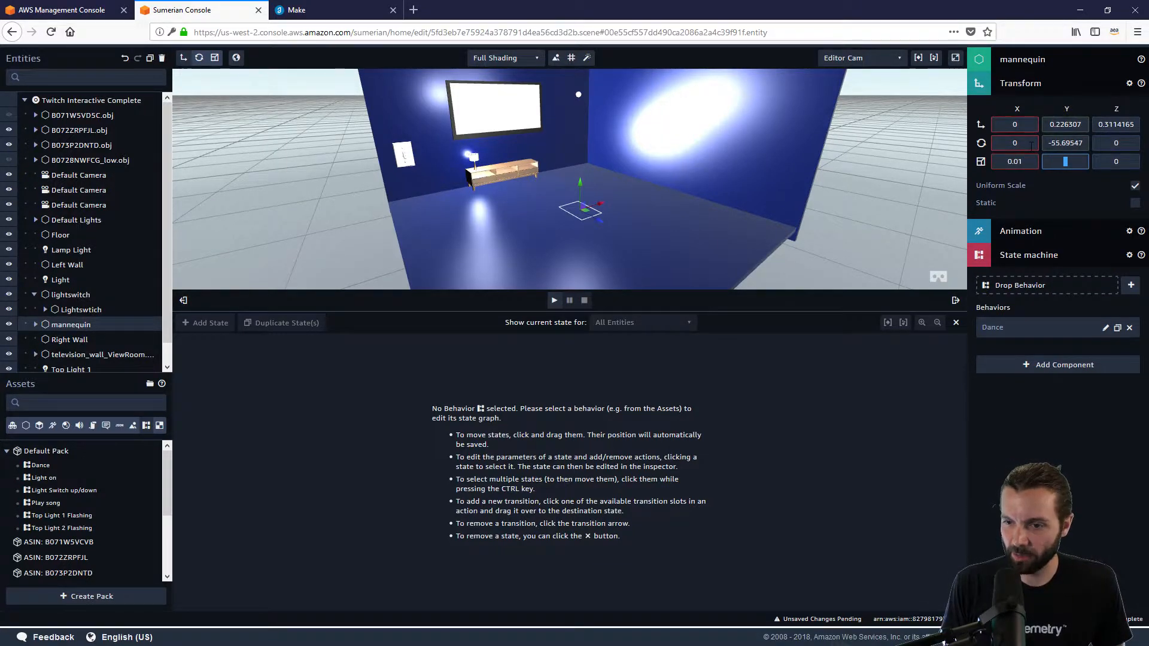
pyautogui.write('.01')
pyautogui.press('Tab')
pyautogui.write('.')
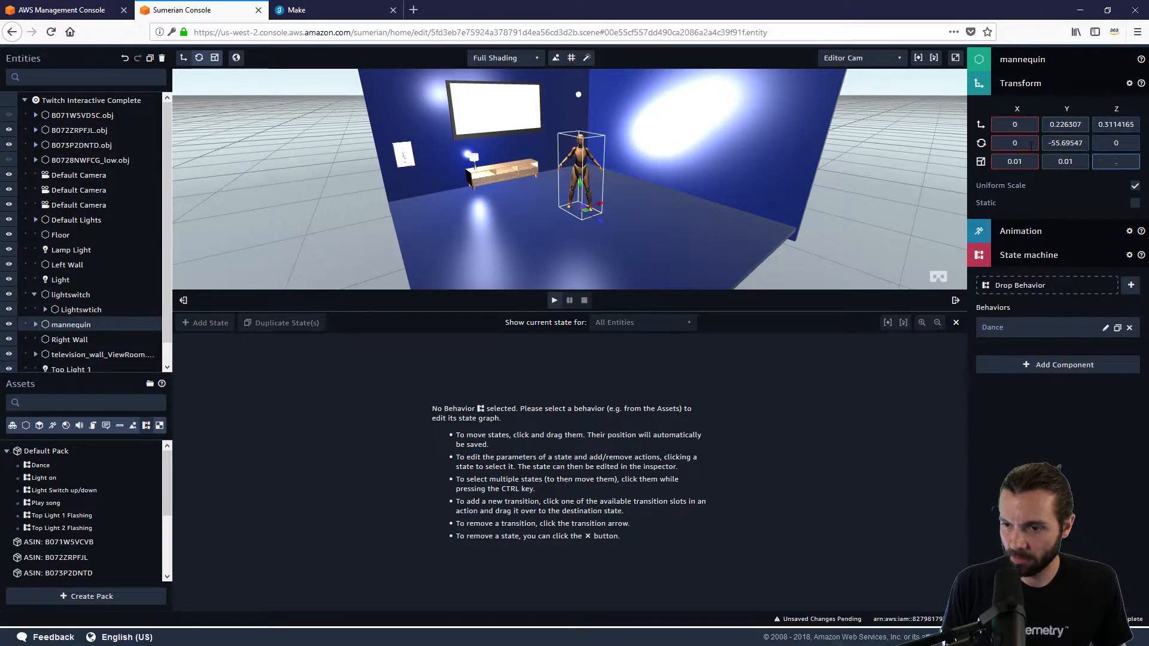
pyautogui.write('01')
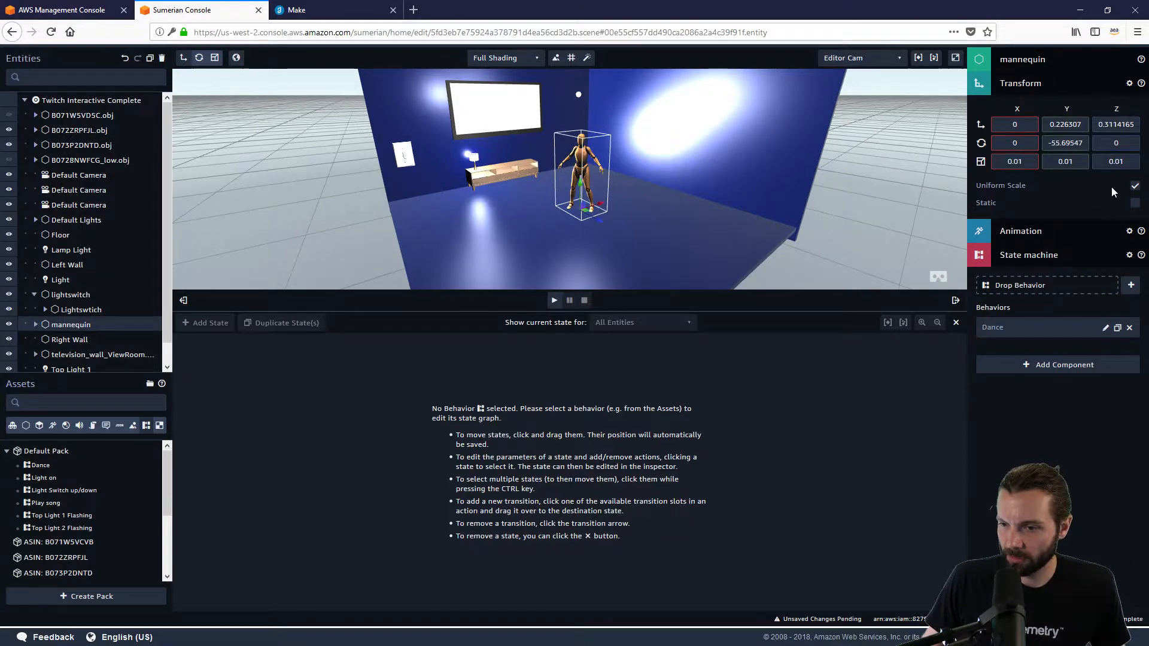
# Turn the mannequin's uniform scale off and on again, and try editing its Y scale before restoring all axes to 0.01
pyautogui.click(1133, 187)
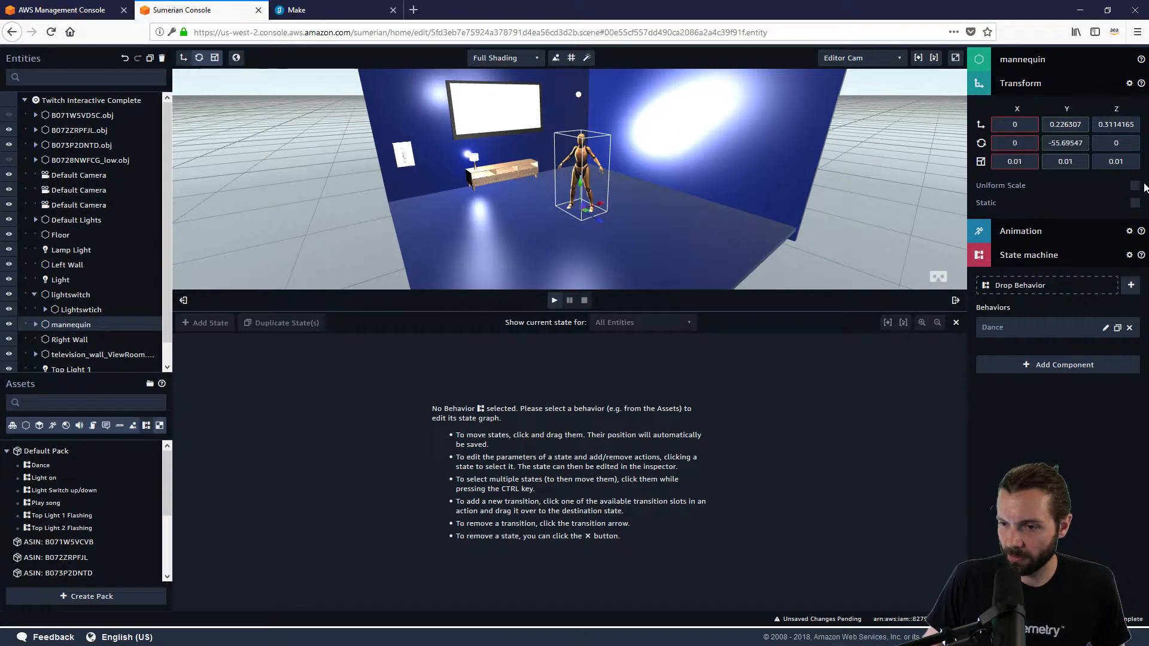
pyautogui.click(1134, 187)
pyautogui.click(1076, 161)
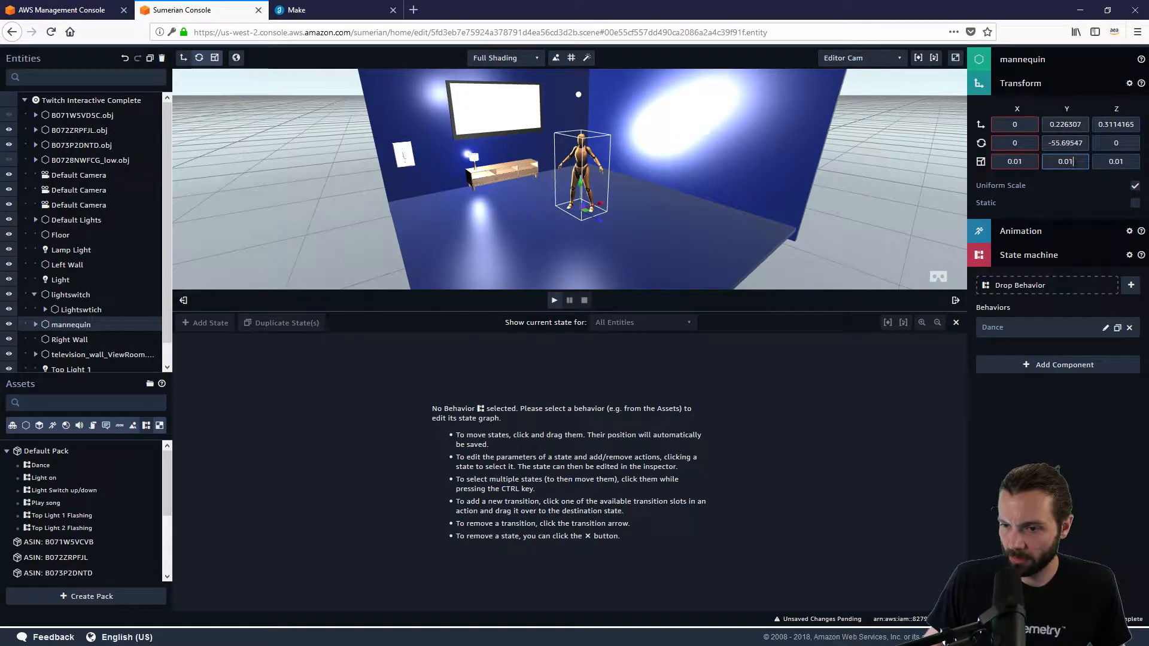
pyautogui.press('BackSpace')
pyautogui.write('1')
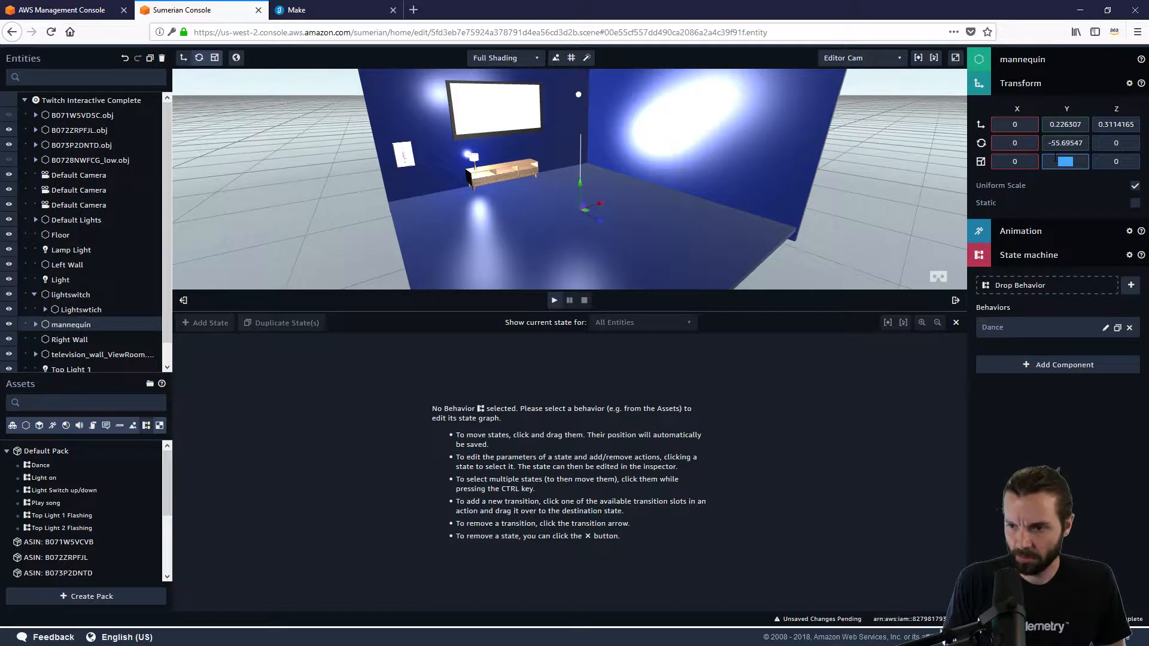
pyautogui.press('Tab')
pyautogui.write('0.01')
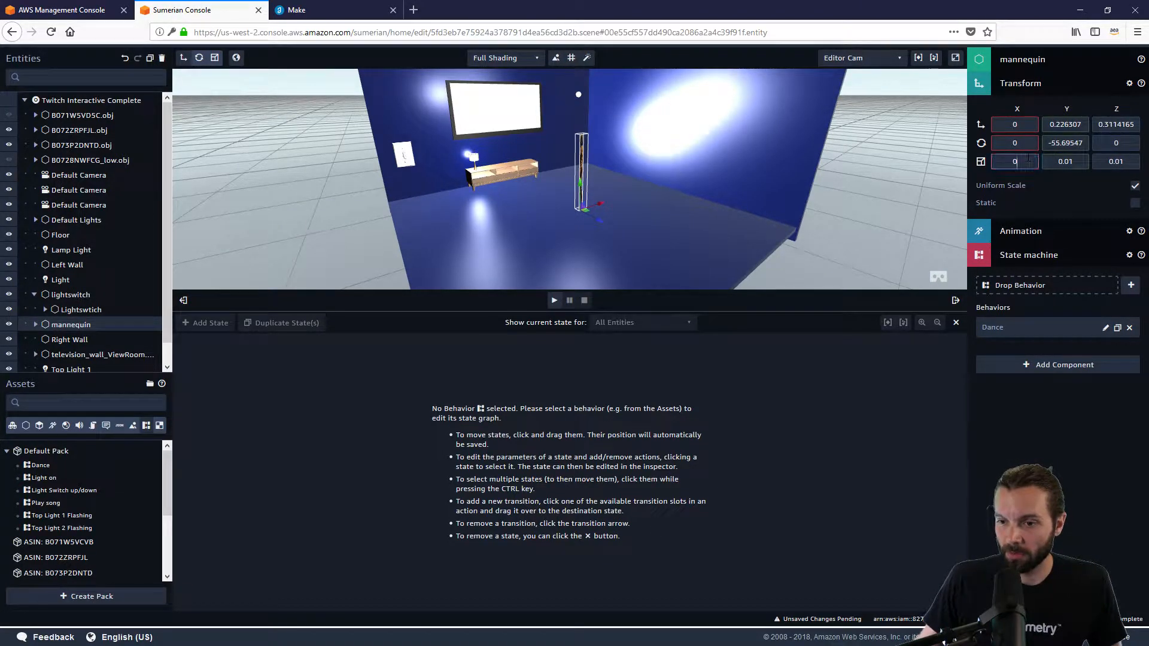
pyautogui.click(1028, 157)
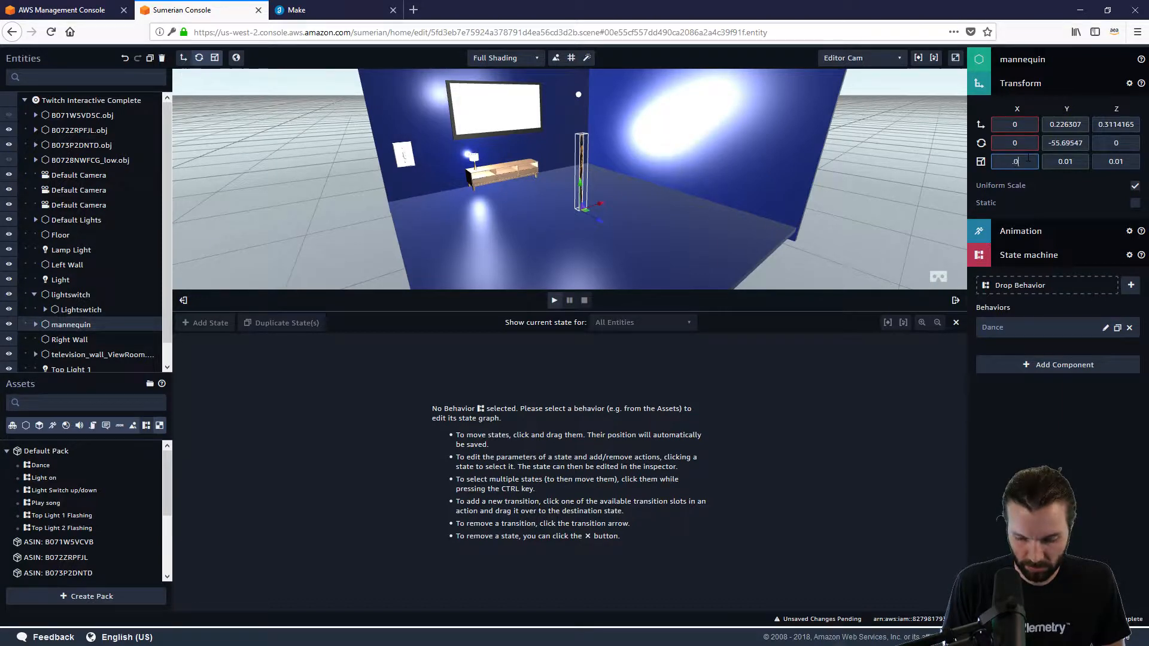
pyautogui.write('.01')
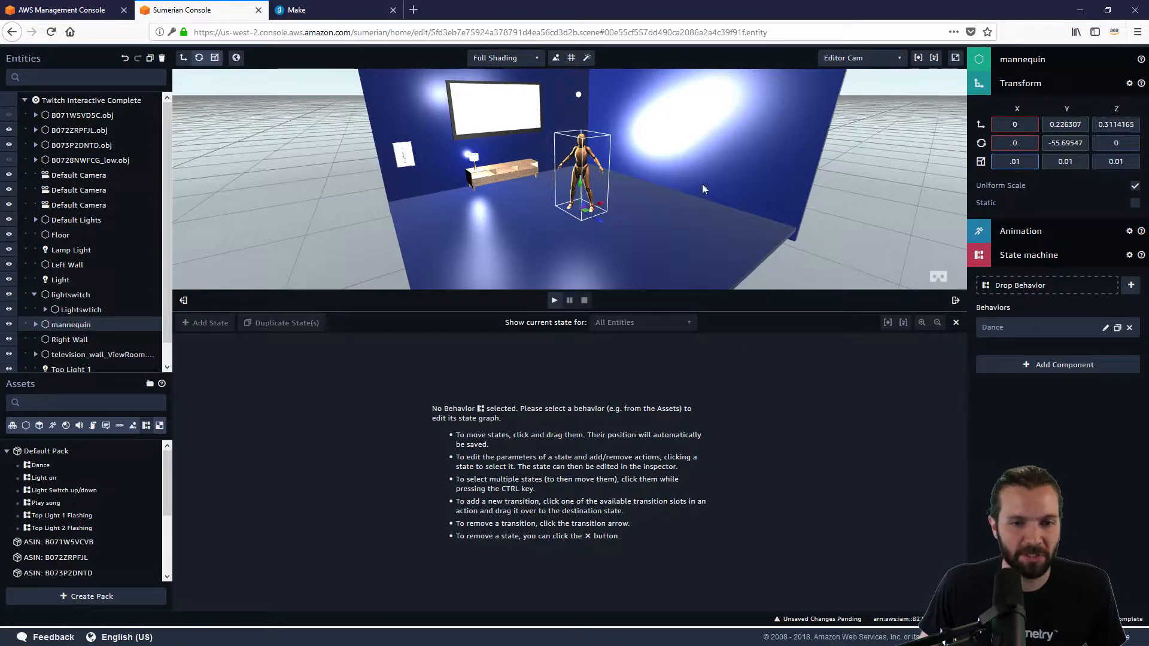
# Create a box primitive, move it out of the room to about -6.36 on X, and close the state graph editor
pyautogui.click(495, 46)
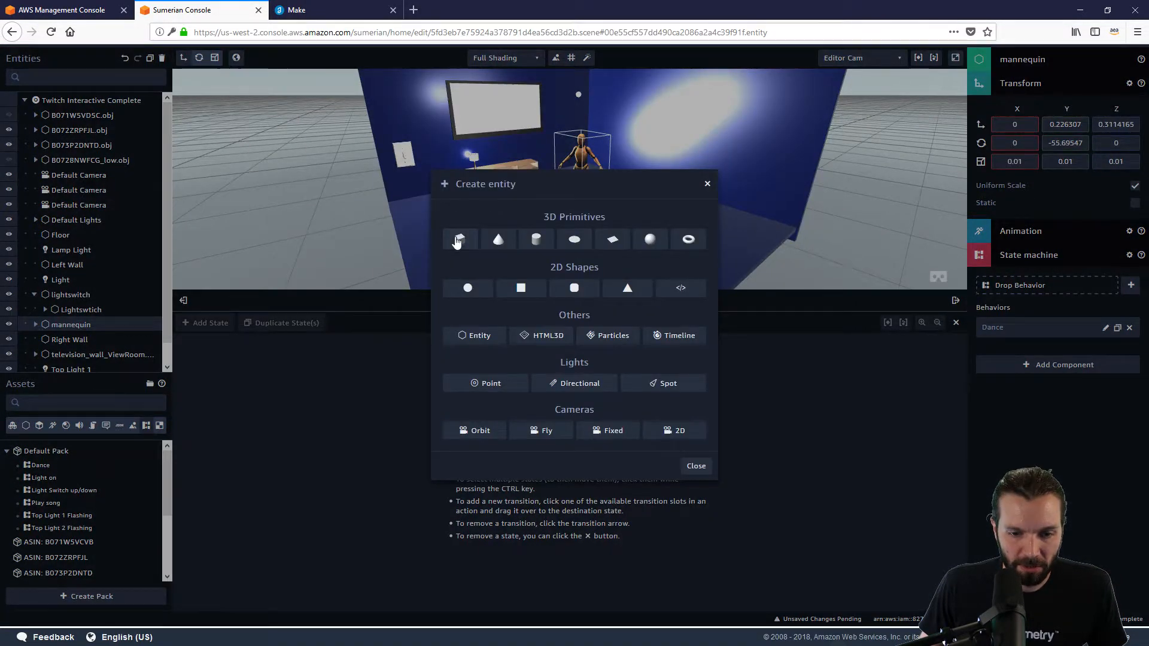
pyautogui.click(458, 239)
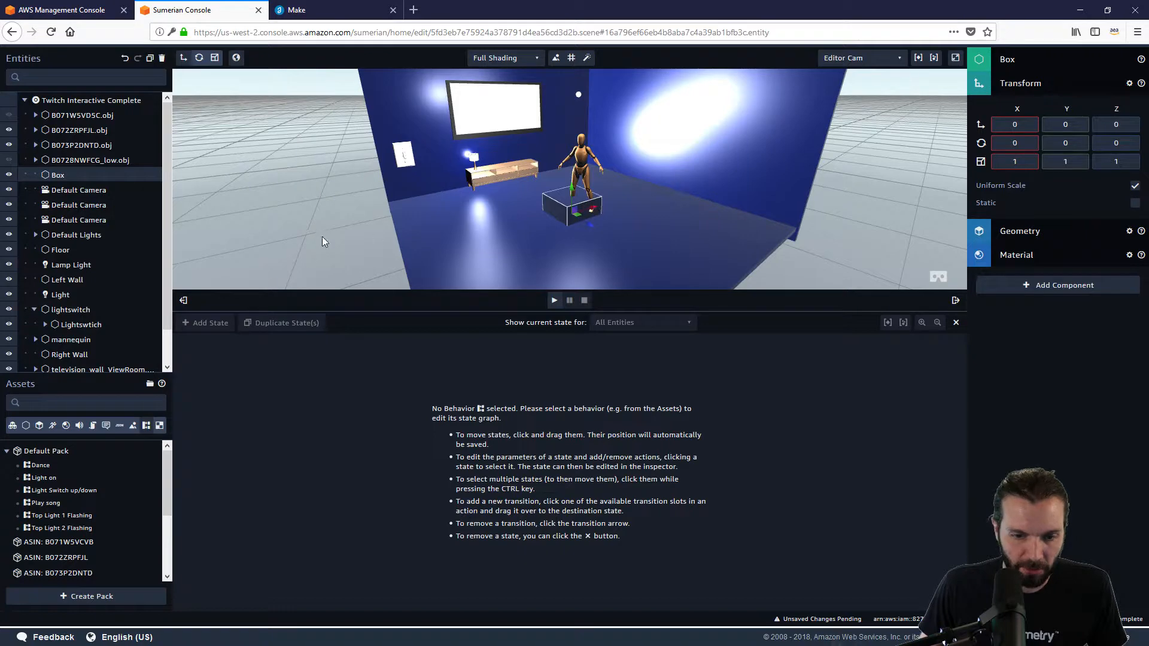
pyautogui.moveTo(599, 219); pyautogui.dragTo(533, 229)
pyautogui.press('f')
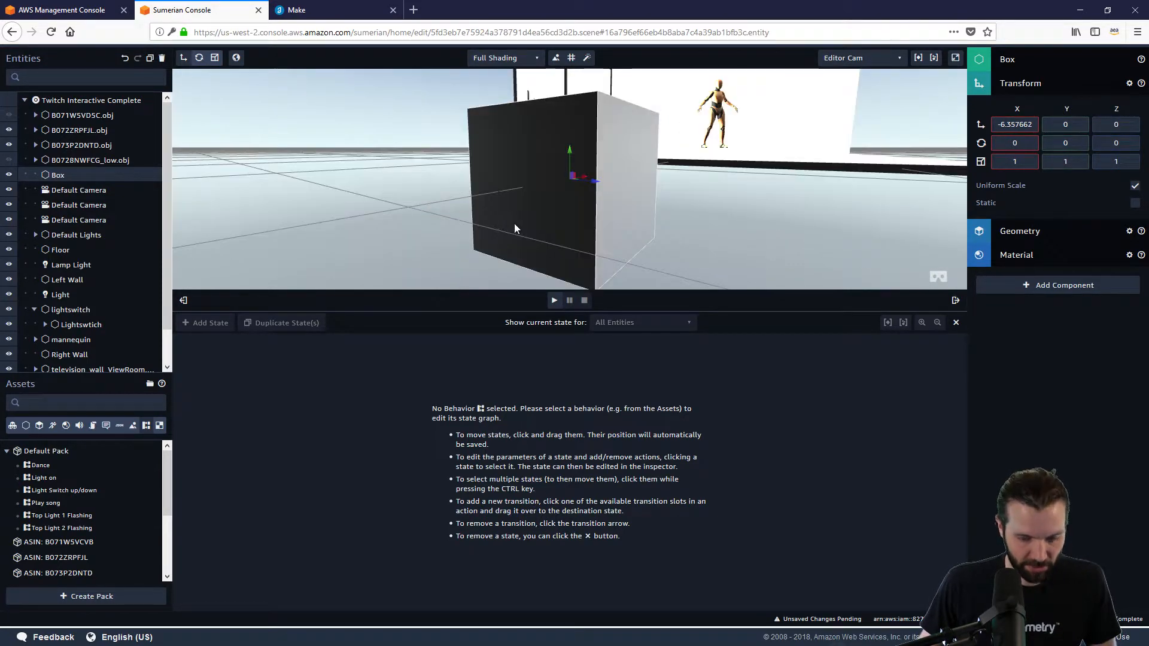
pyautogui.click(955, 322)
pyautogui.scroll(-3, 755, 224)
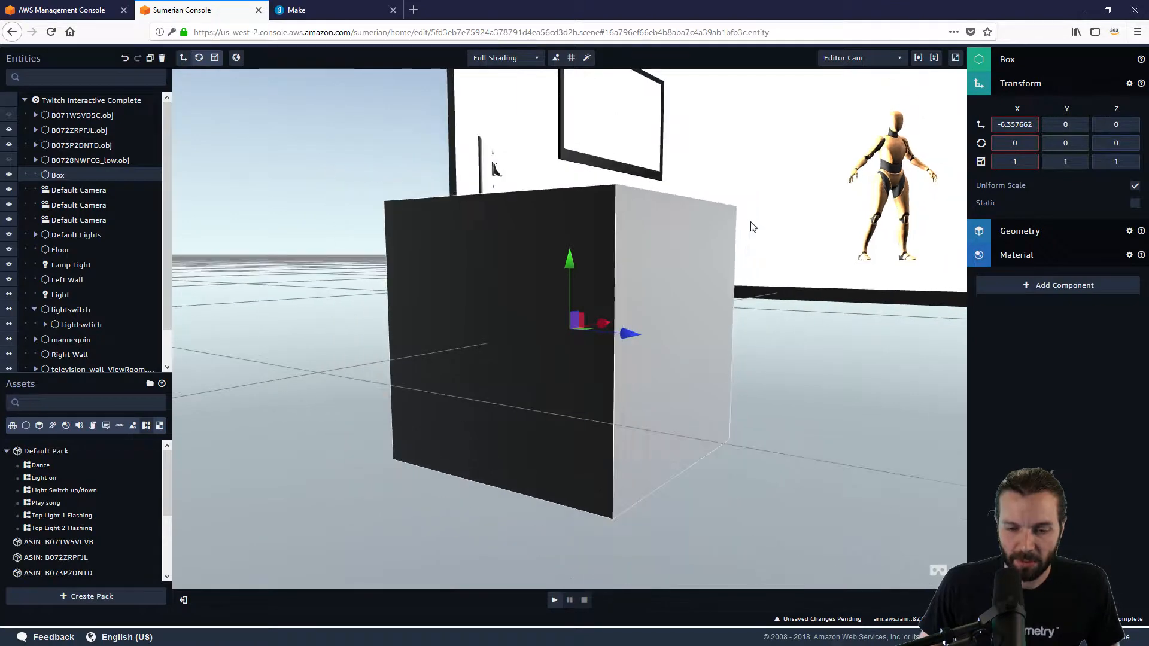
pyautogui.moveTo(753, 221); pyautogui.dragTo(564, 216)
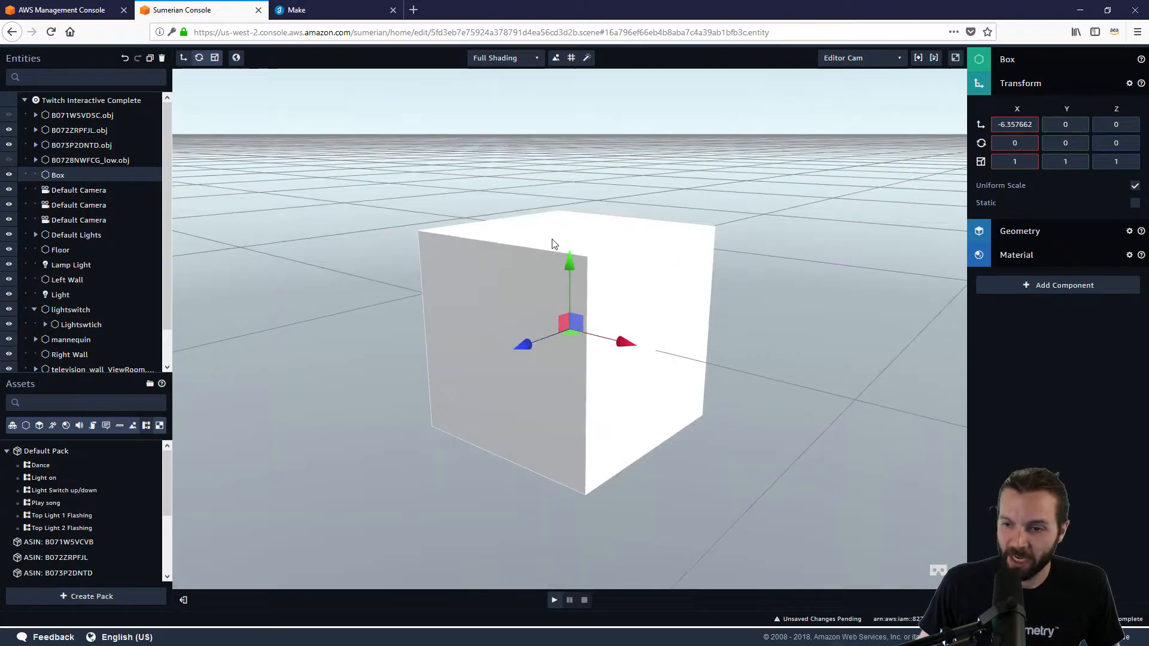
# Set the box's uniform scale to 2, then increase it to 3 on all axes
pyautogui.click(1016, 162)
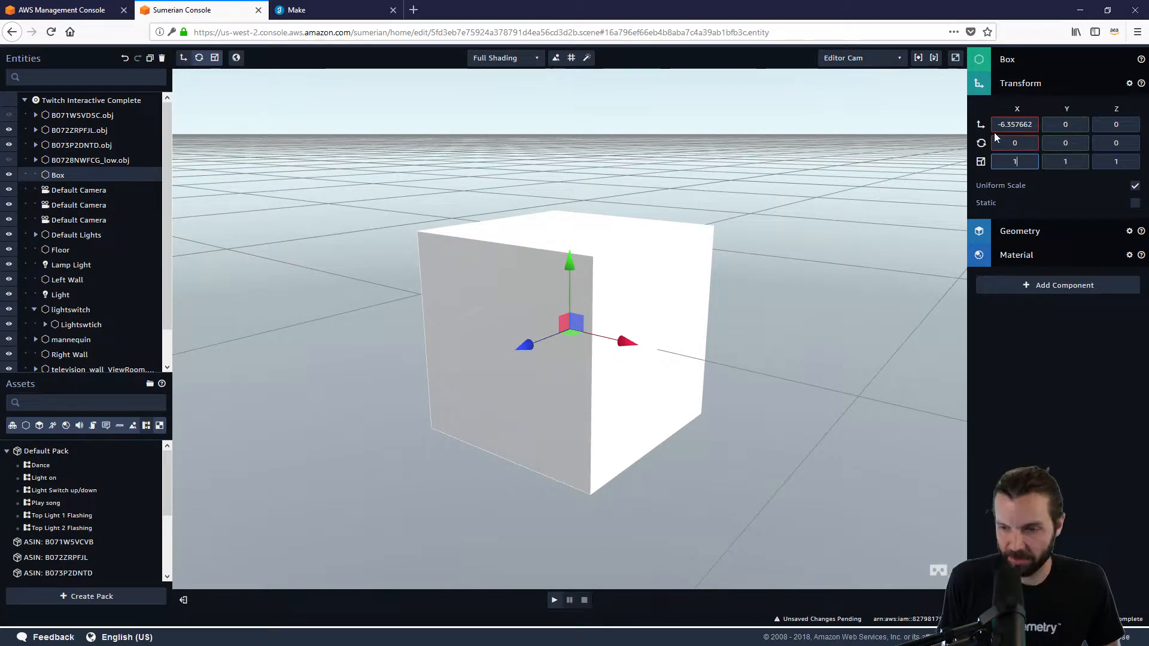
pyautogui.press('BackSpace')
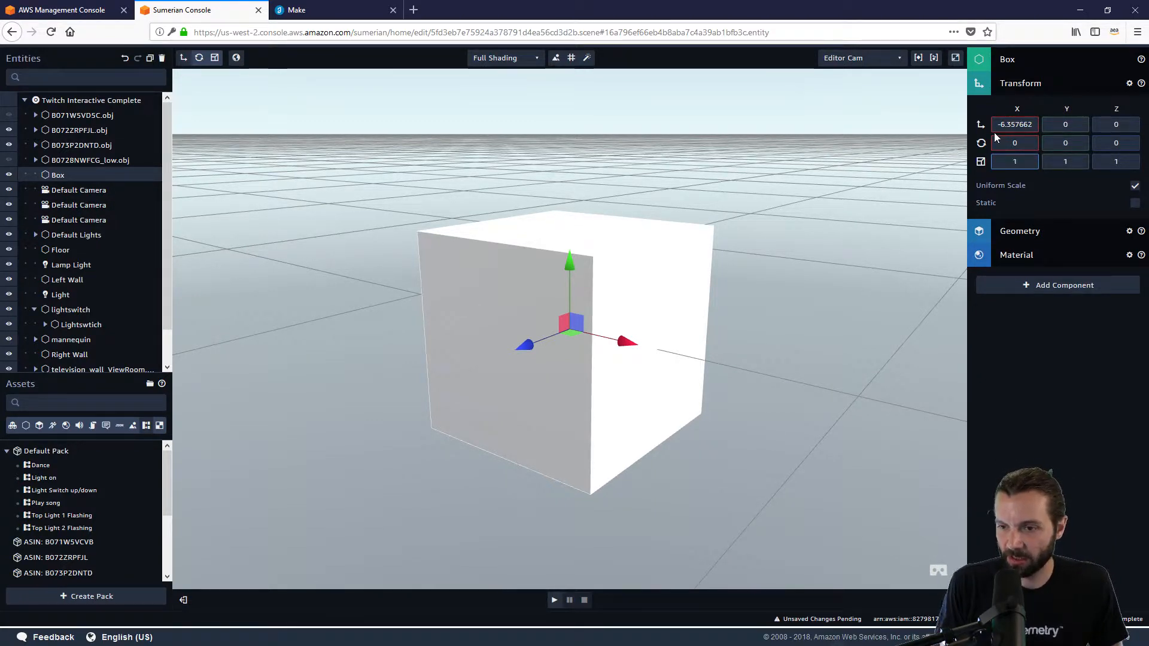
pyautogui.press('BackSpace')
pyautogui.write('2')
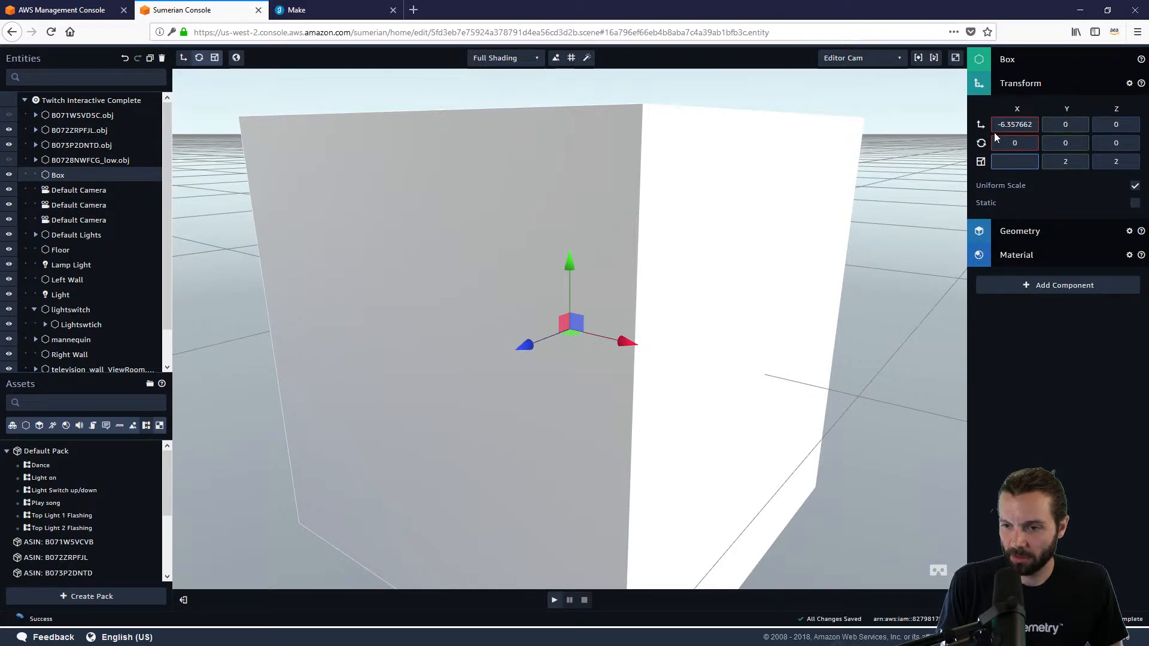
pyautogui.write('3')
pyautogui.scroll(-5, 711, 275)
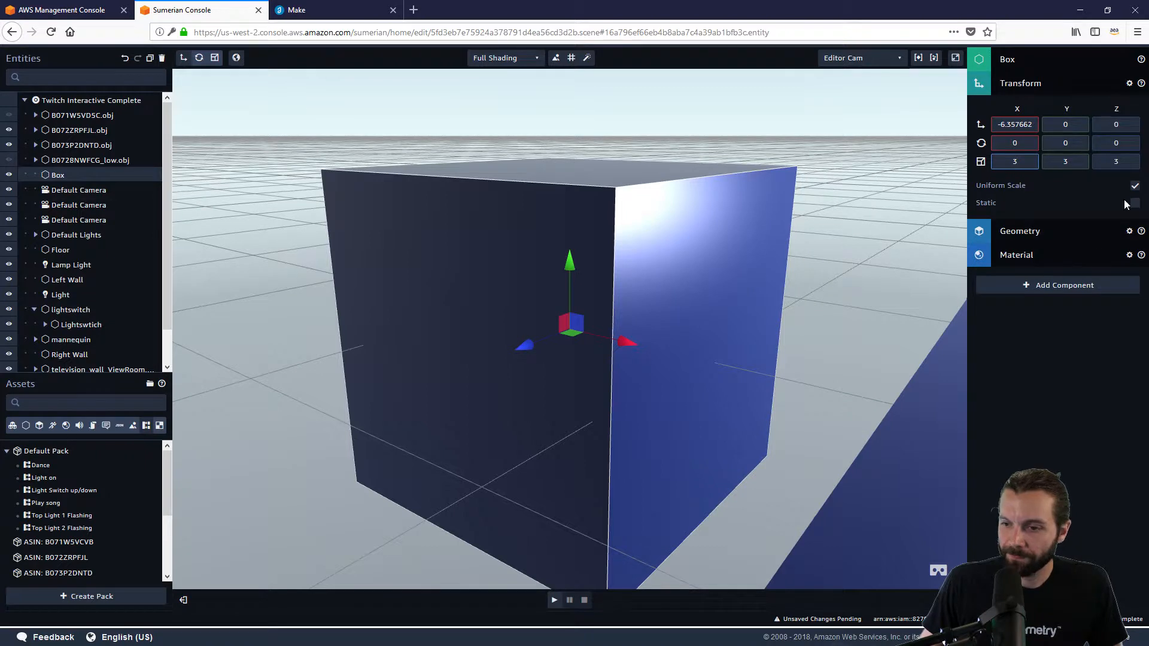
# Turn off the box's uniform scale, set only its X scale to 4, and turn uniform scale back on
pyautogui.click(1135, 188)
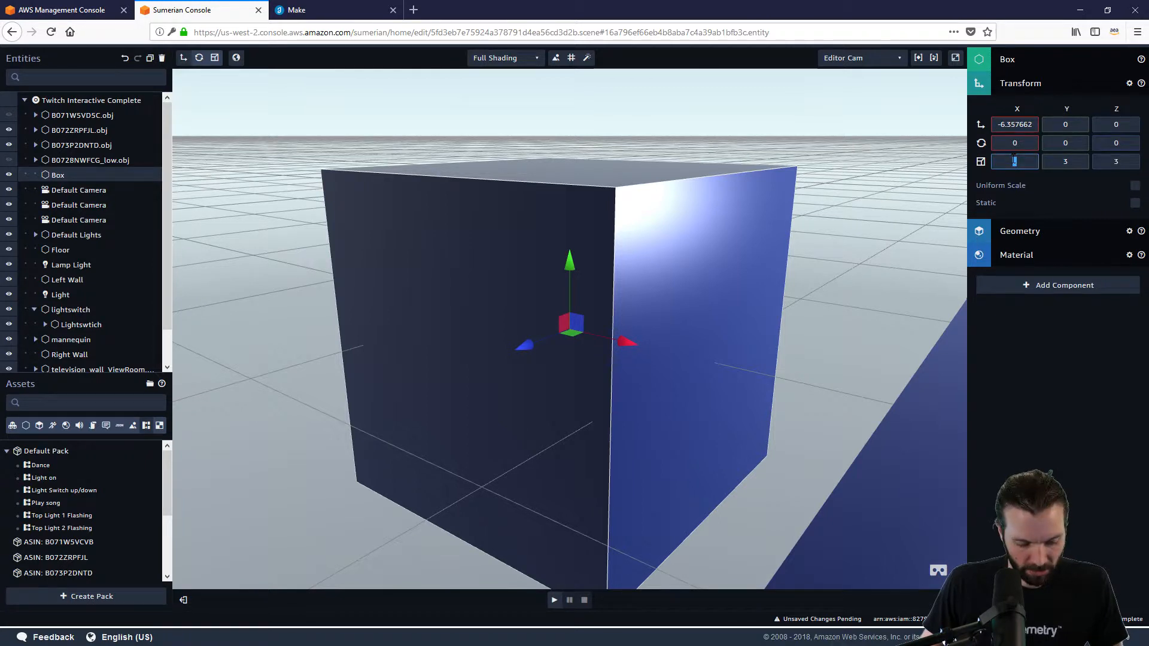
pyautogui.write('4')
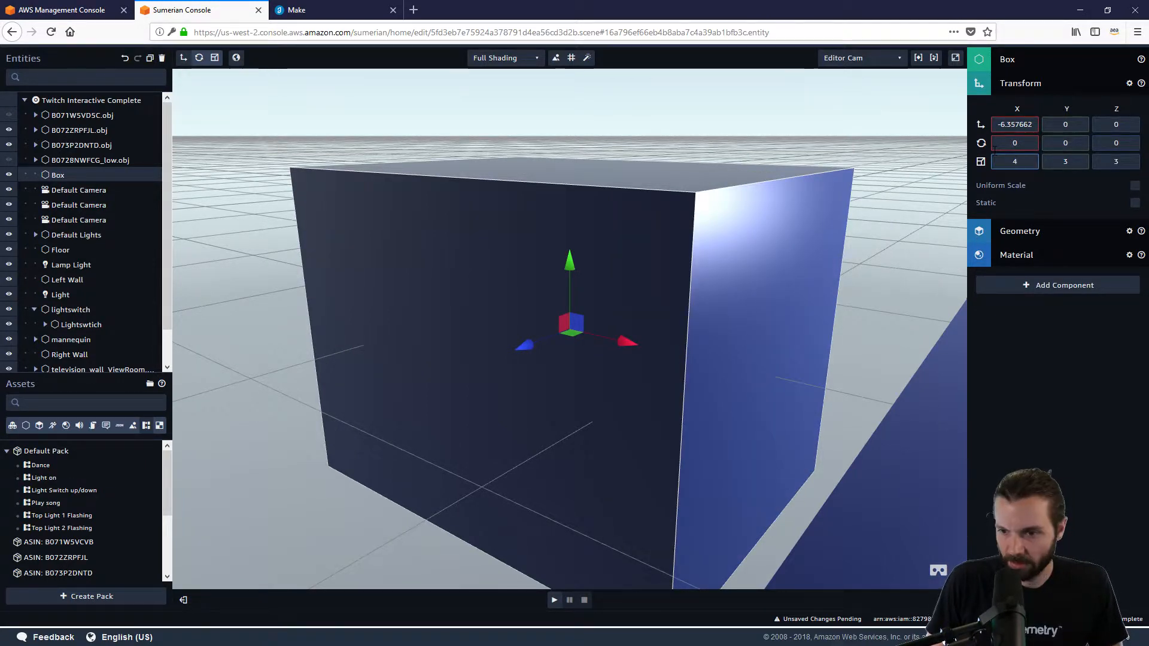
pyautogui.click(1136, 187)
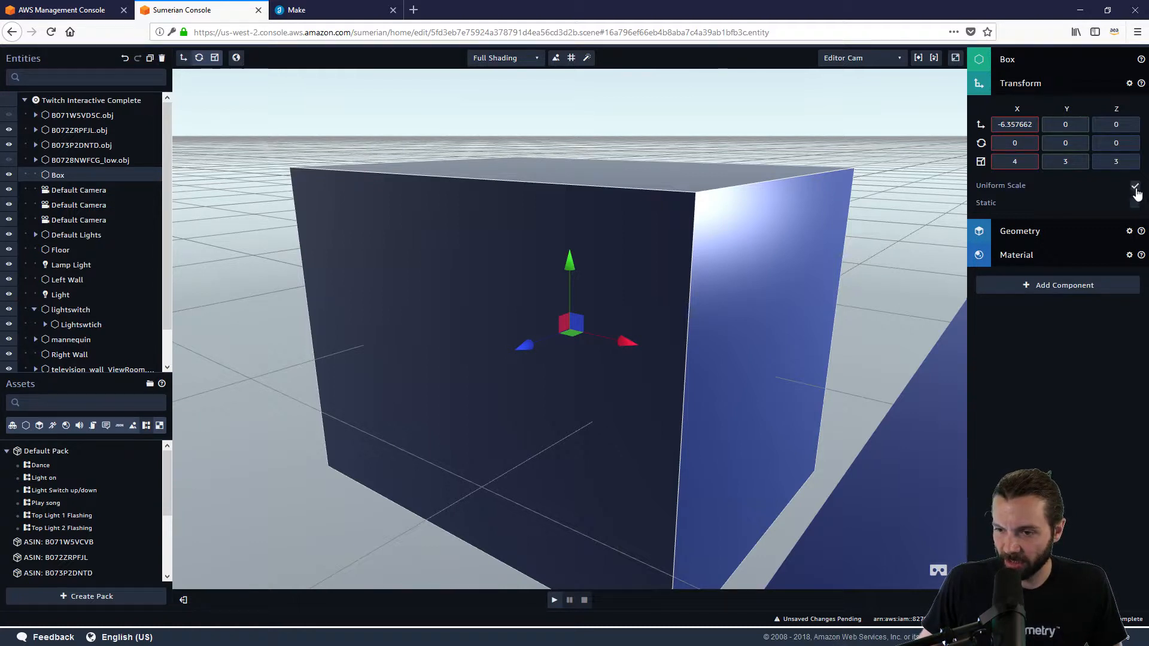
# With uniform scale on, try entering 3 for the box's X scale and 3 for its Y scale
pyautogui.press('BackSpace')
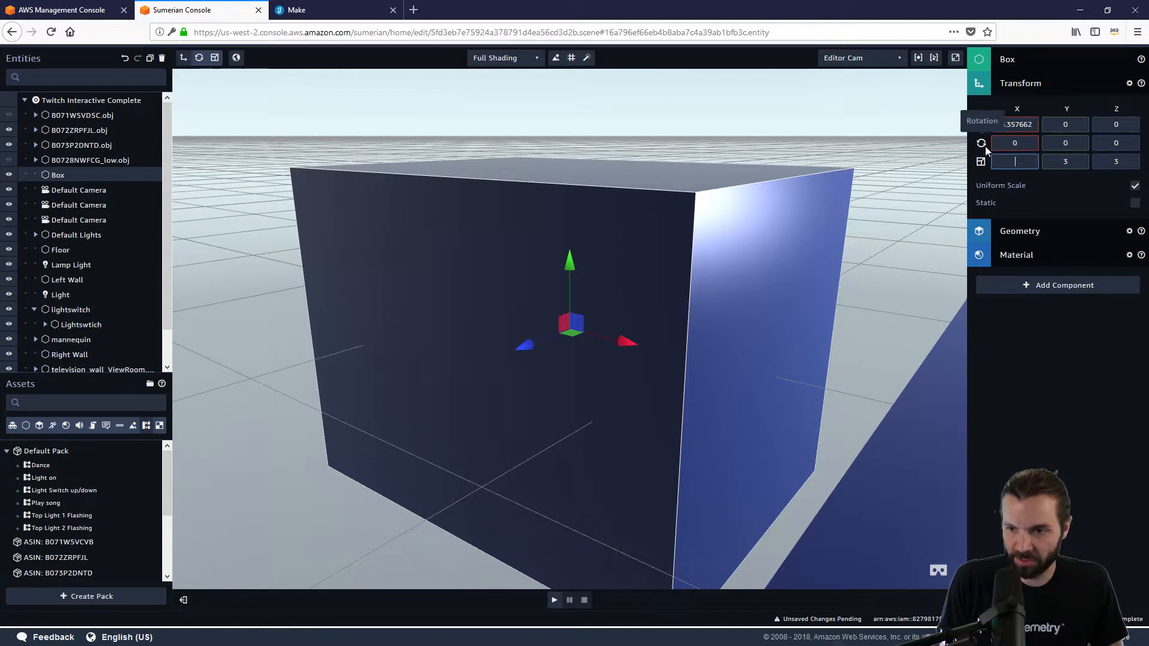
pyautogui.write('3')
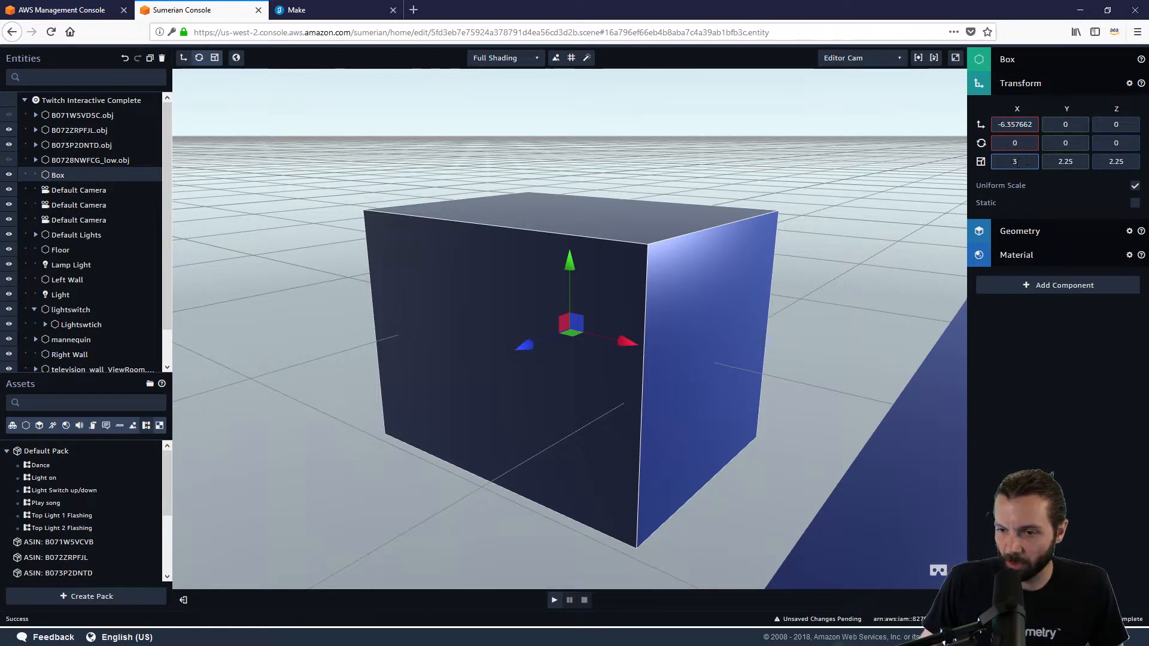
pyautogui.press('Tab')
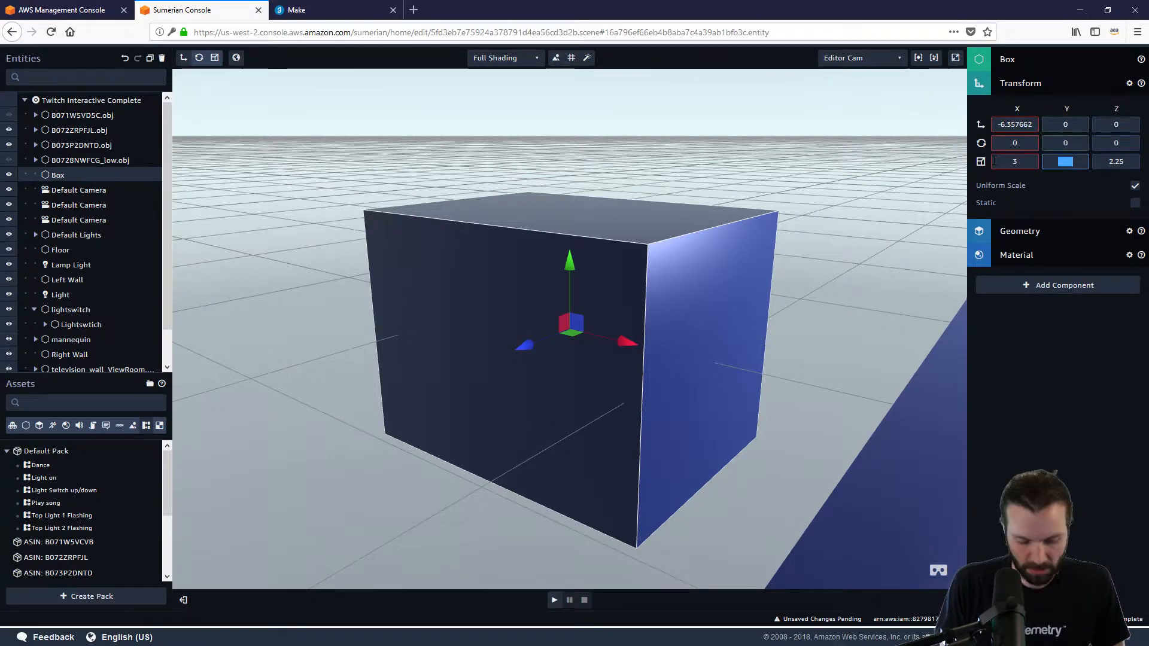
pyautogui.write('3')
pyautogui.press('Tab')
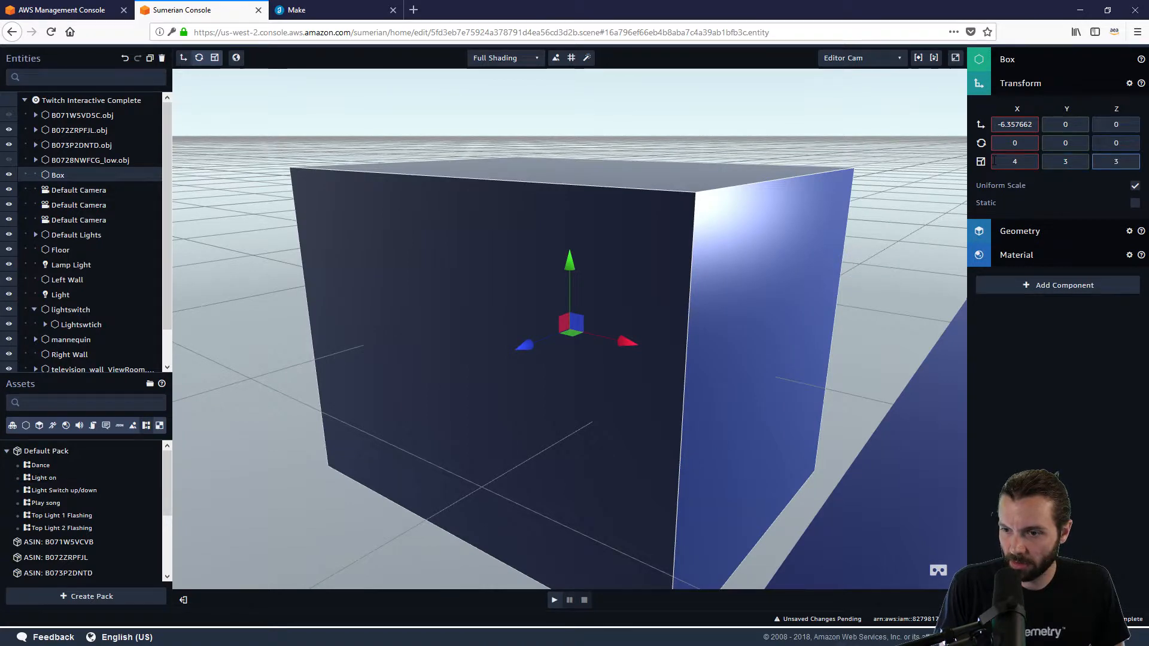
# Turn off uniform scale and set the box's Y and Z scales to 4 to match X
pyautogui.click(1134, 187)
pyautogui.click(1062, 163)
pyautogui.write('4')
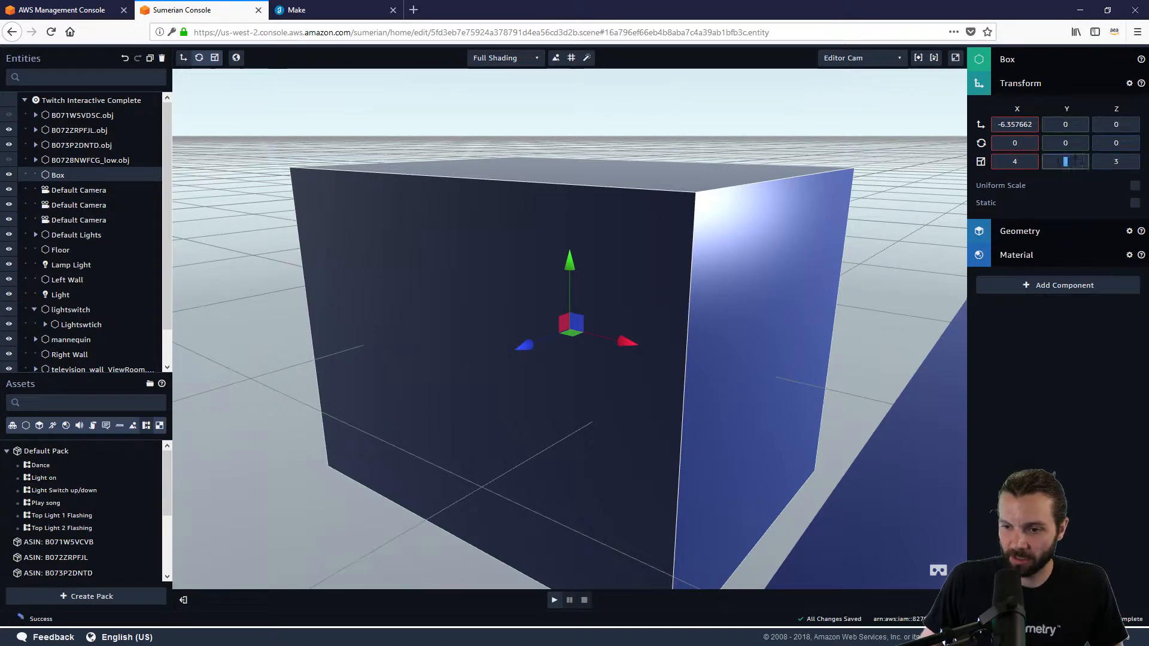
pyautogui.click(1120, 162)
pyautogui.write('4')
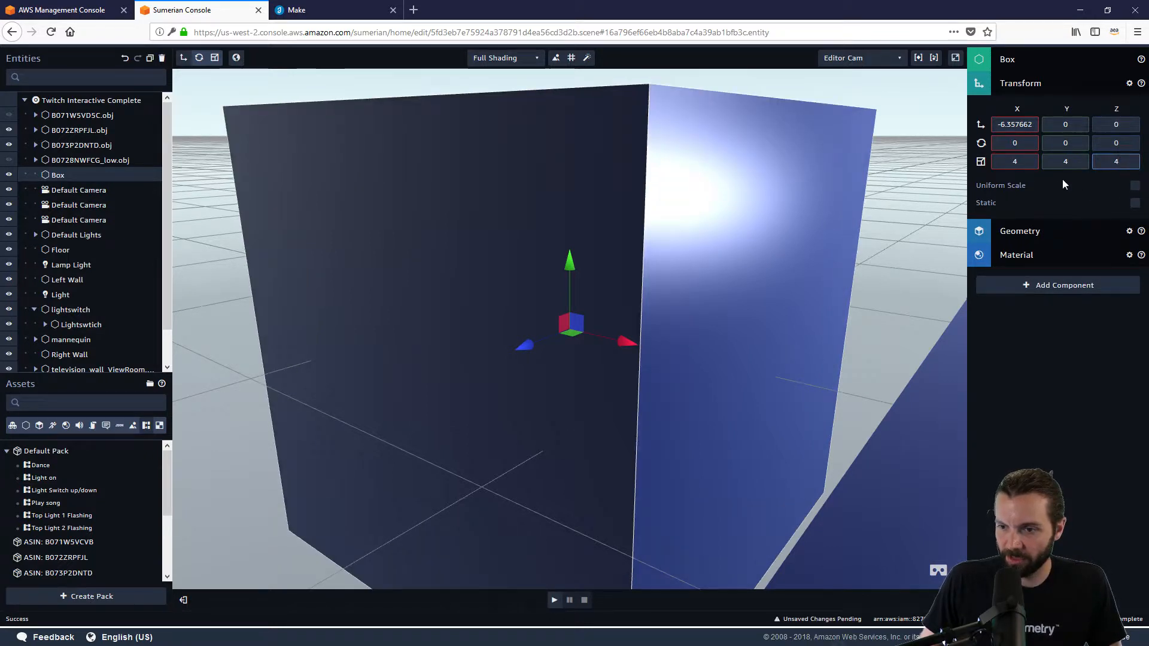
# Turn uniform scale back on and set the box's scale to 3 on all axes
pyautogui.click(1134, 186)
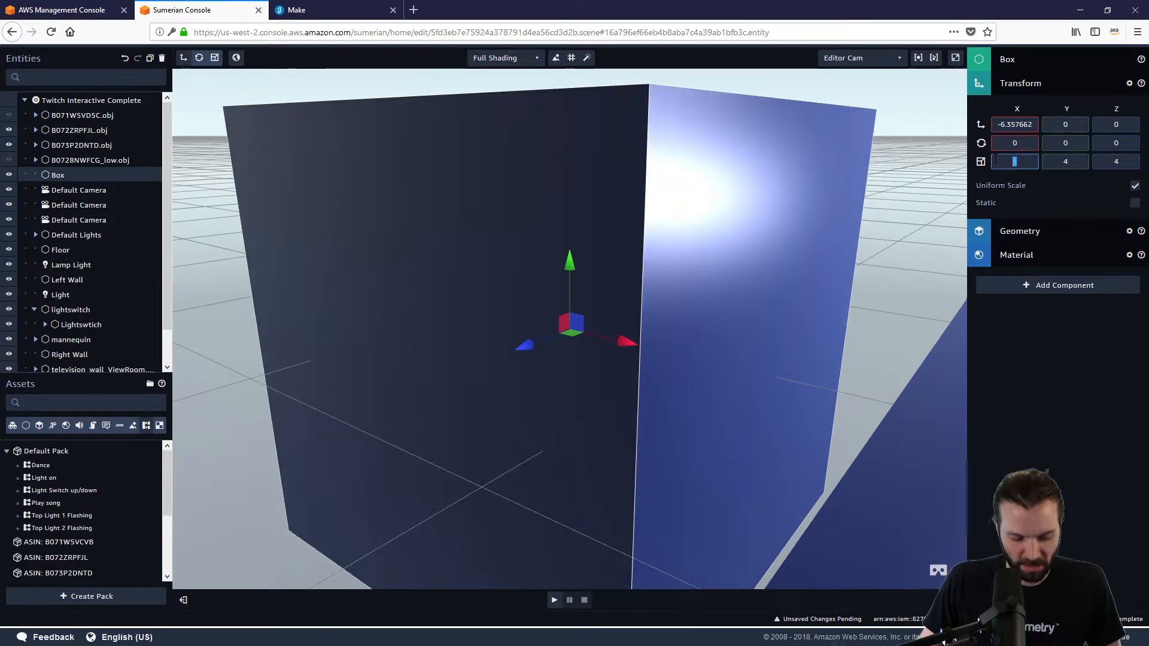
pyautogui.write('3')
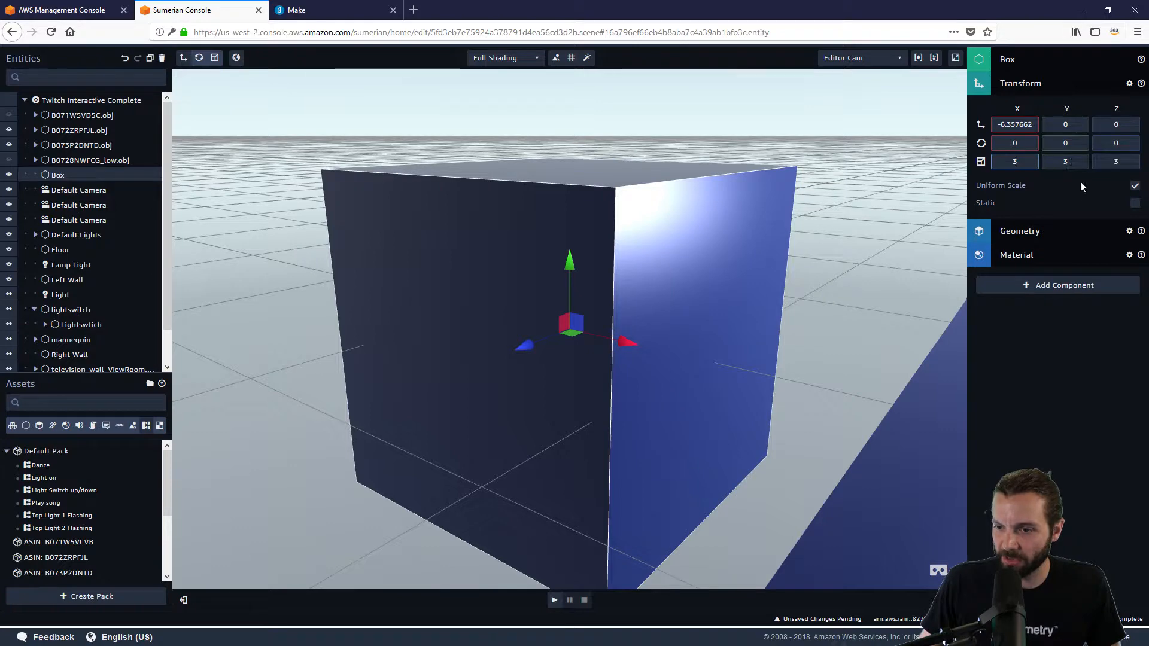
pyautogui.scroll(-3, 702, 308)
pyautogui.scroll(-2, 699, 304)
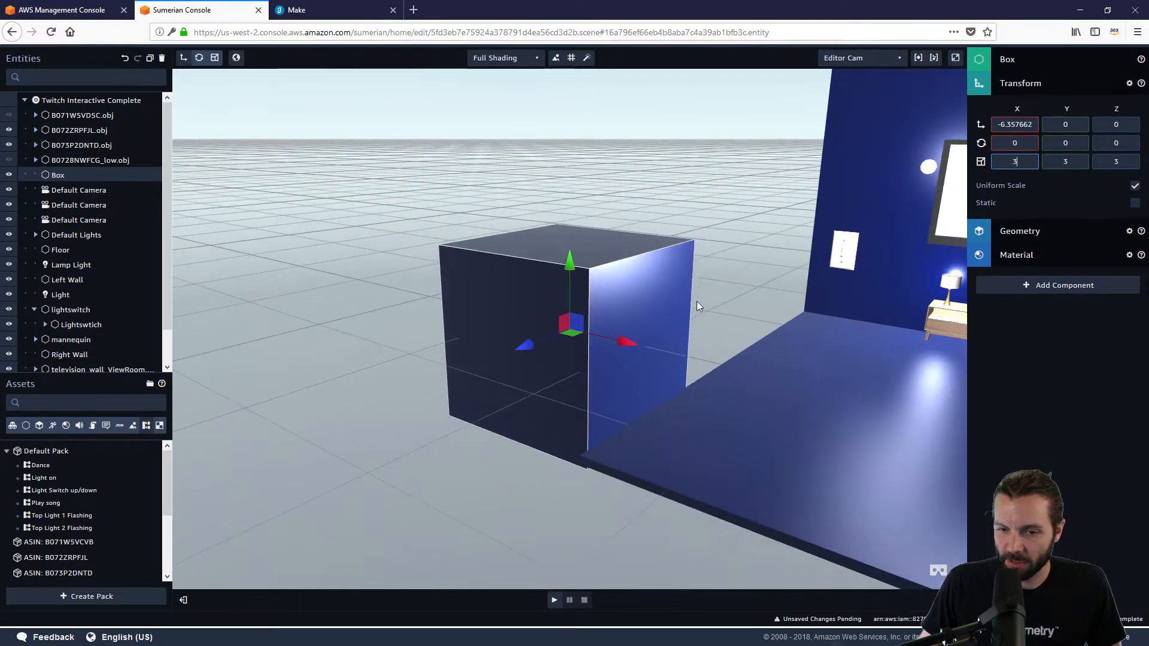
pyautogui.moveTo(696, 300); pyautogui.dragTo(852, 323)
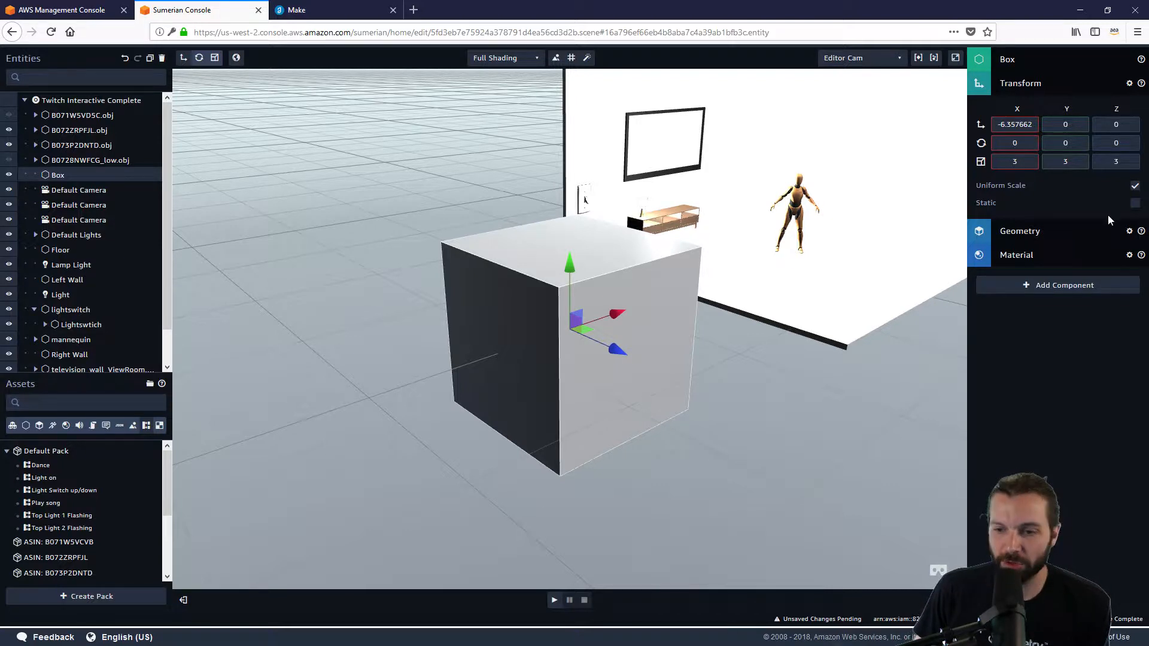
# Inspect the light settings of Top Light 1 and the light types offered for creating a new entity
pyautogui.click(1011, 84)
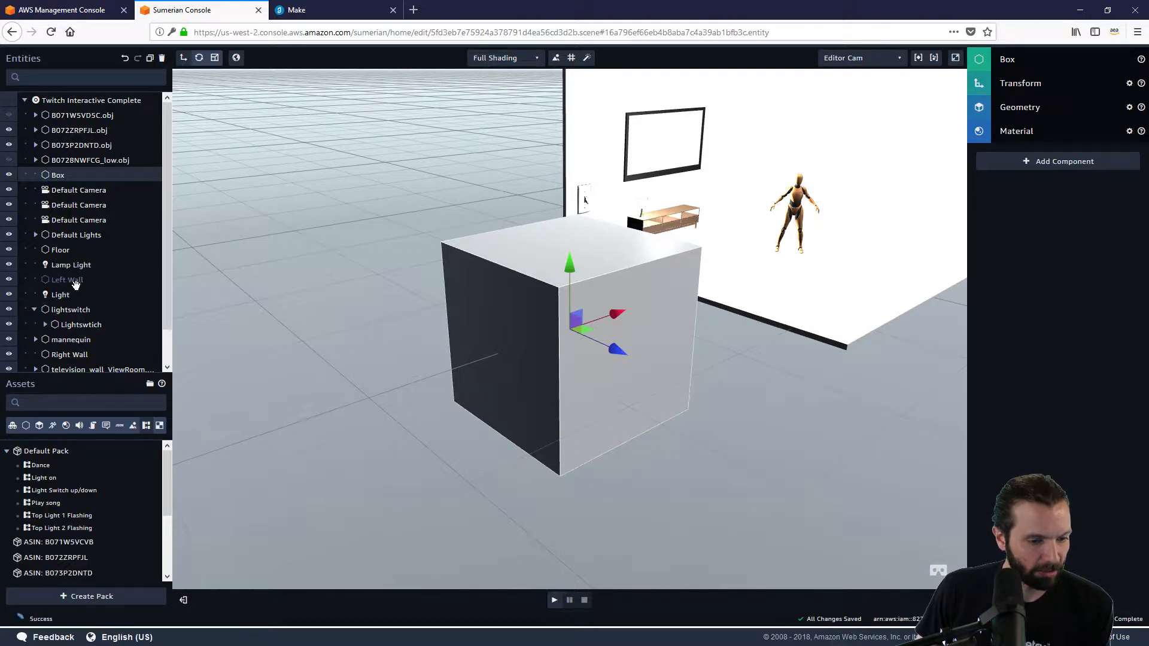
pyautogui.scroll(-1, 77, 292)
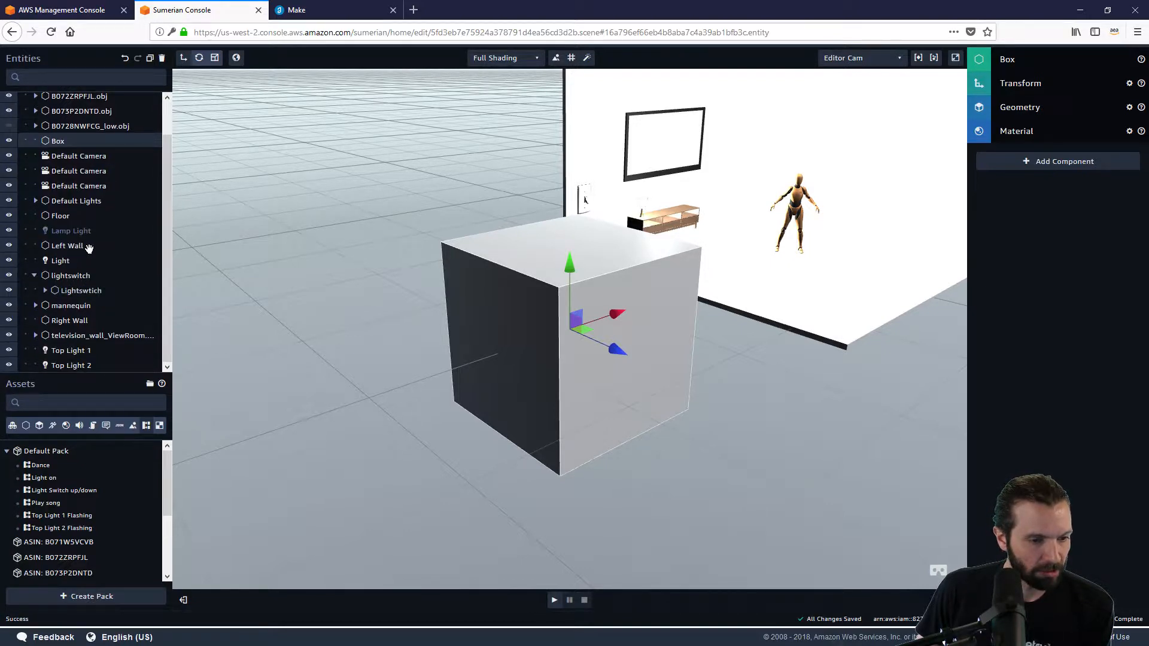
pyautogui.click(64, 352)
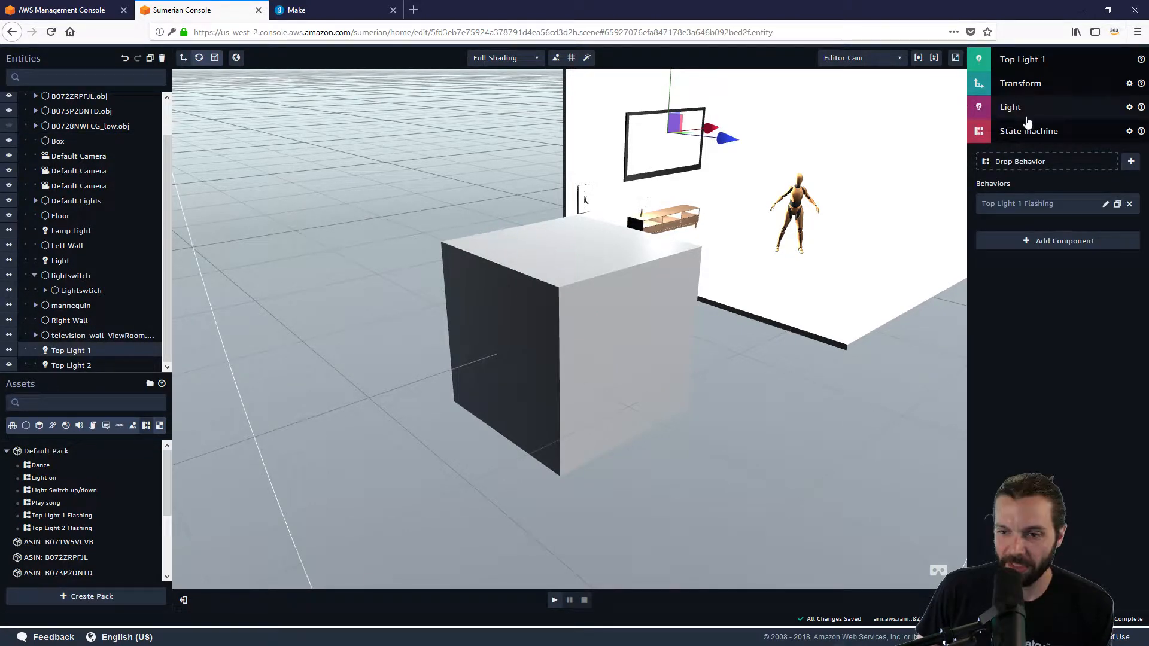
pyautogui.click(1047, 109)
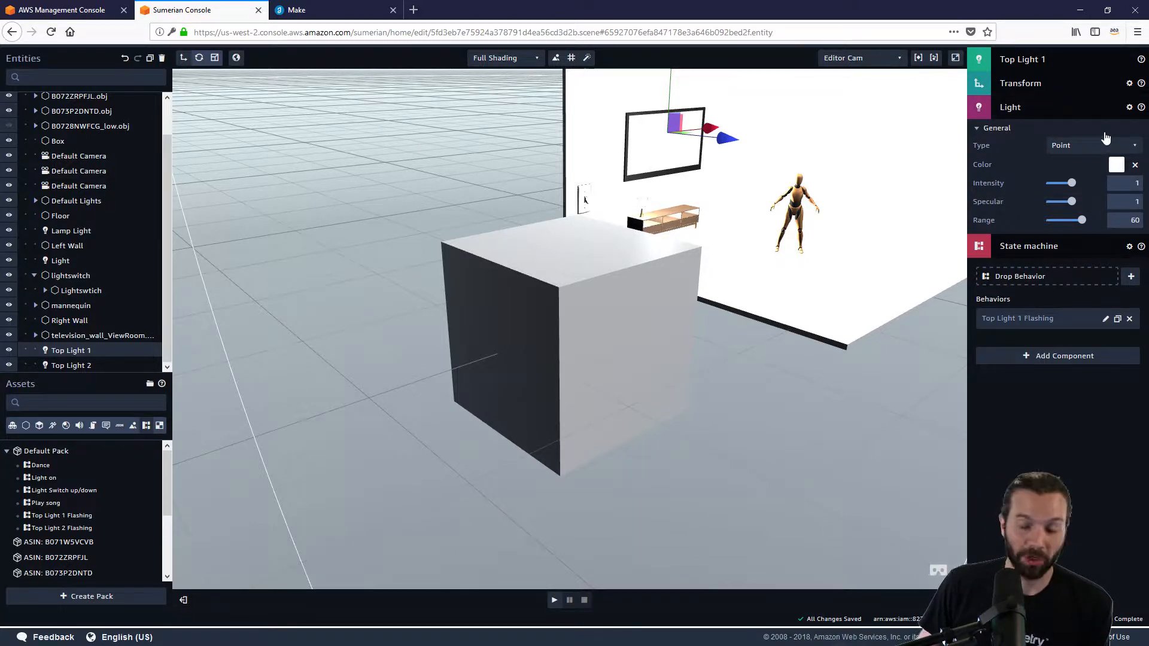
pyautogui.click(1048, 108)
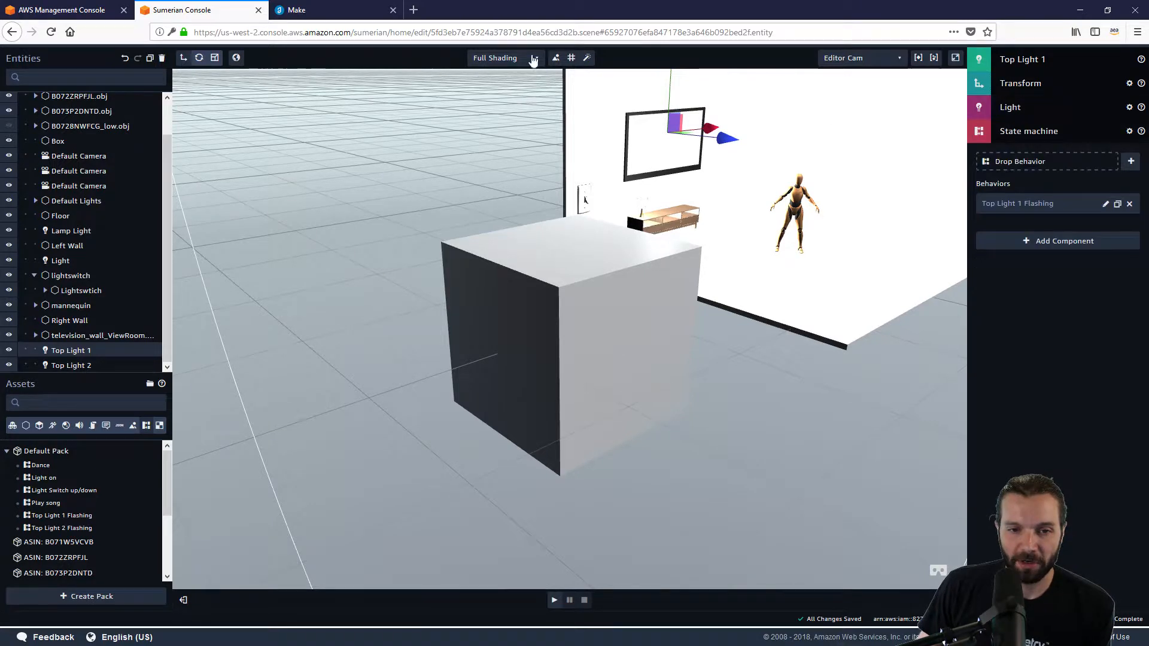
pyautogui.click(487, 46)
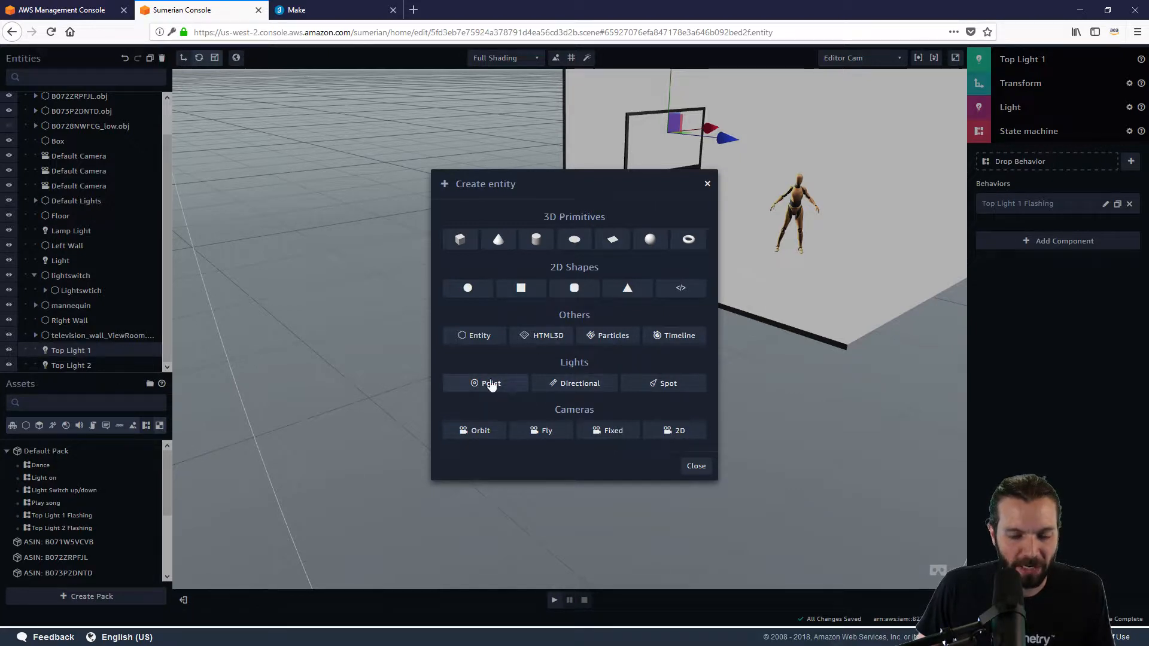
pyautogui.click(696, 466)
# Inspect the light settings of the Fill - Directional light inside the Default Lights group
pyautogui.scroll(2, 98, 143)
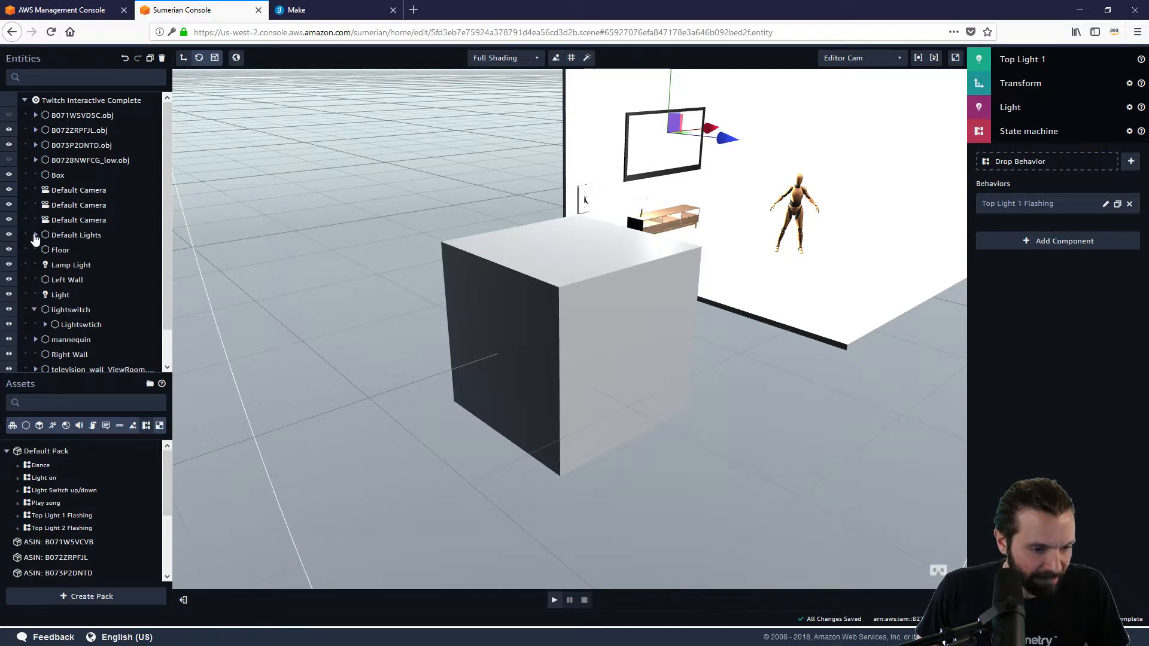
pyautogui.click(35, 235)
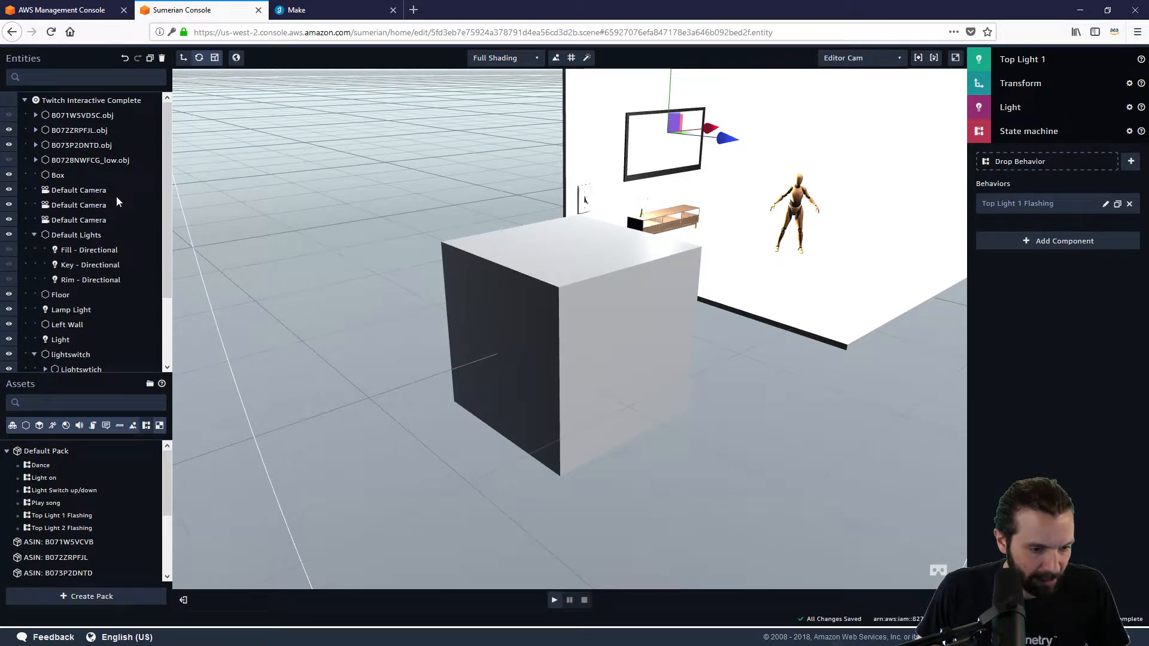
pyautogui.scroll(-2, 116, 196)
pyautogui.scroll(2, 101, 174)
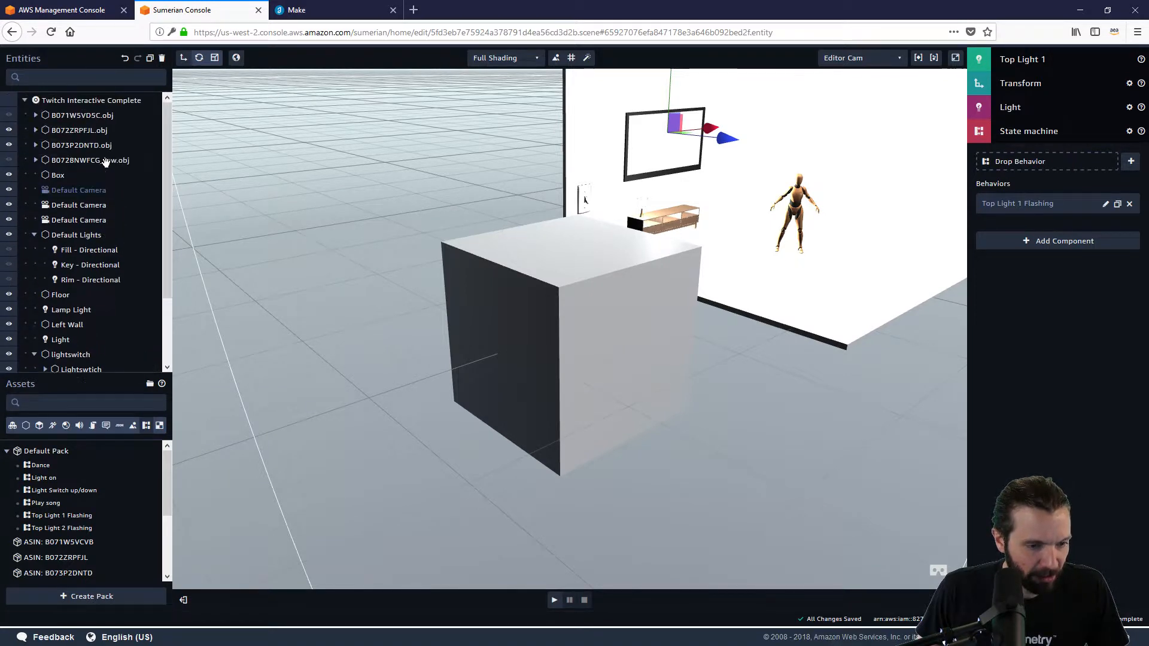
pyautogui.click(96, 250)
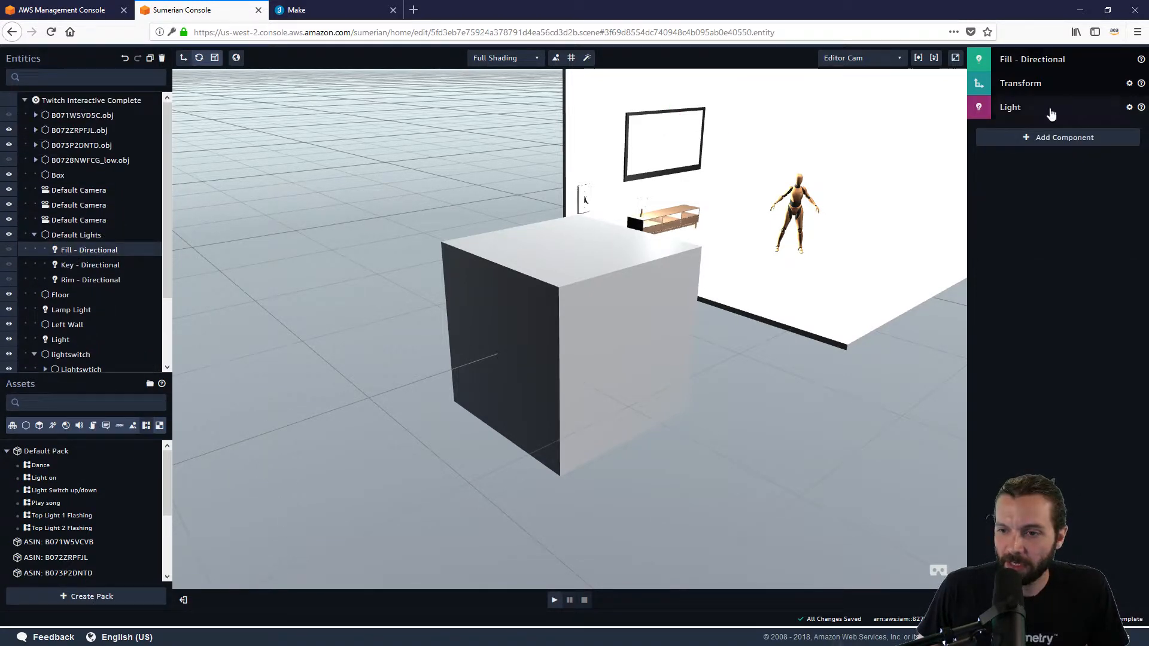
pyautogui.click(1120, 110)
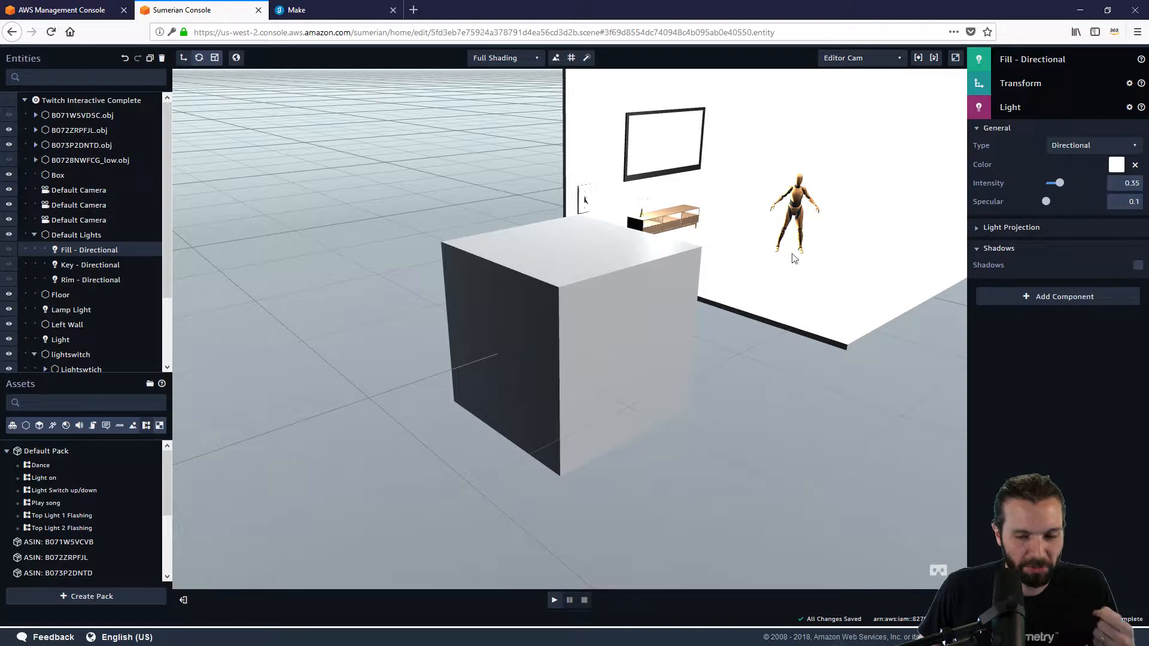
pyautogui.click(34, 234)
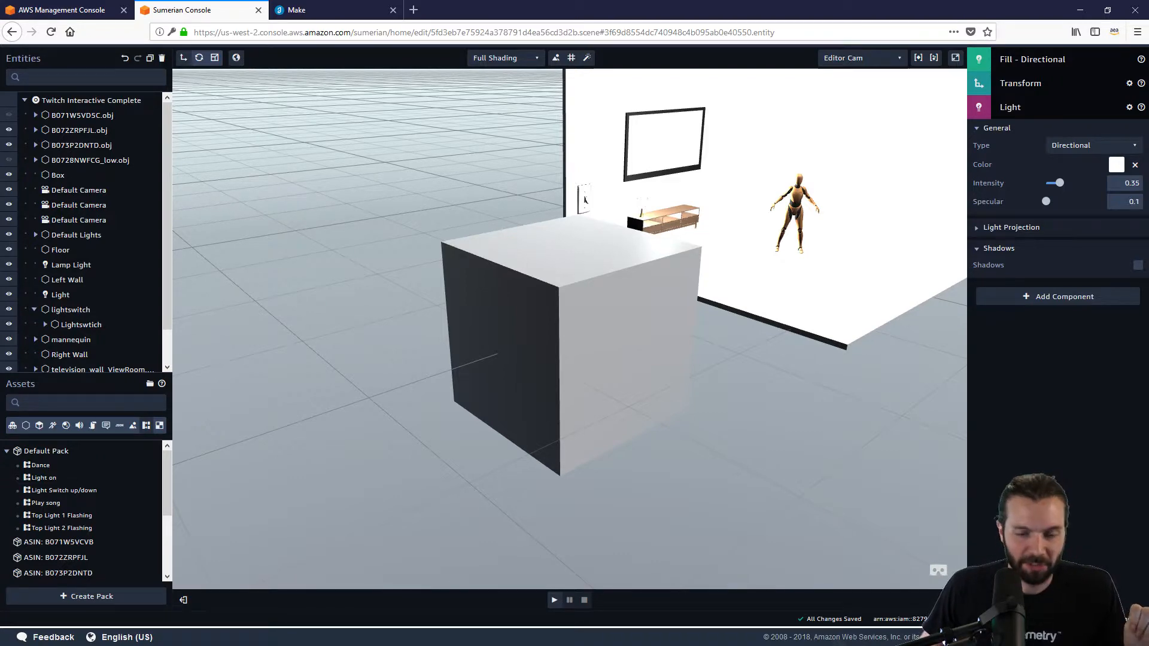
# Select the box and raise it along the Y axis above the grid beside the room
pyautogui.moveTo(560, 441); pyautogui.dragTo(461, 441)
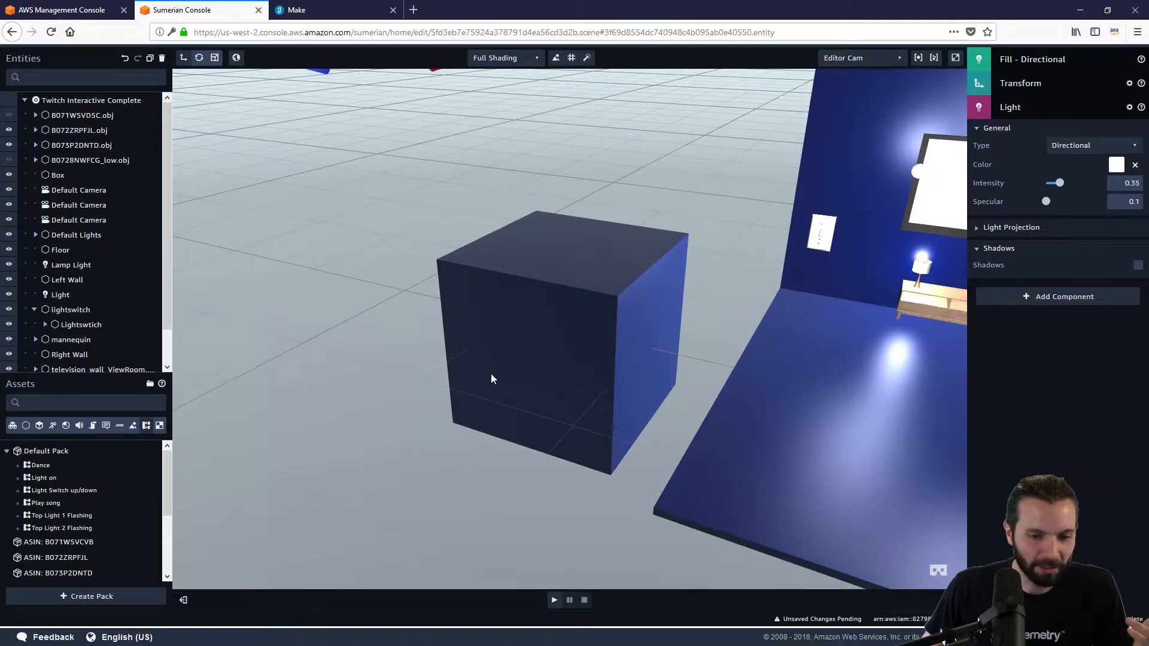
pyautogui.moveTo(457, 454); pyautogui.dragTo(464, 451)
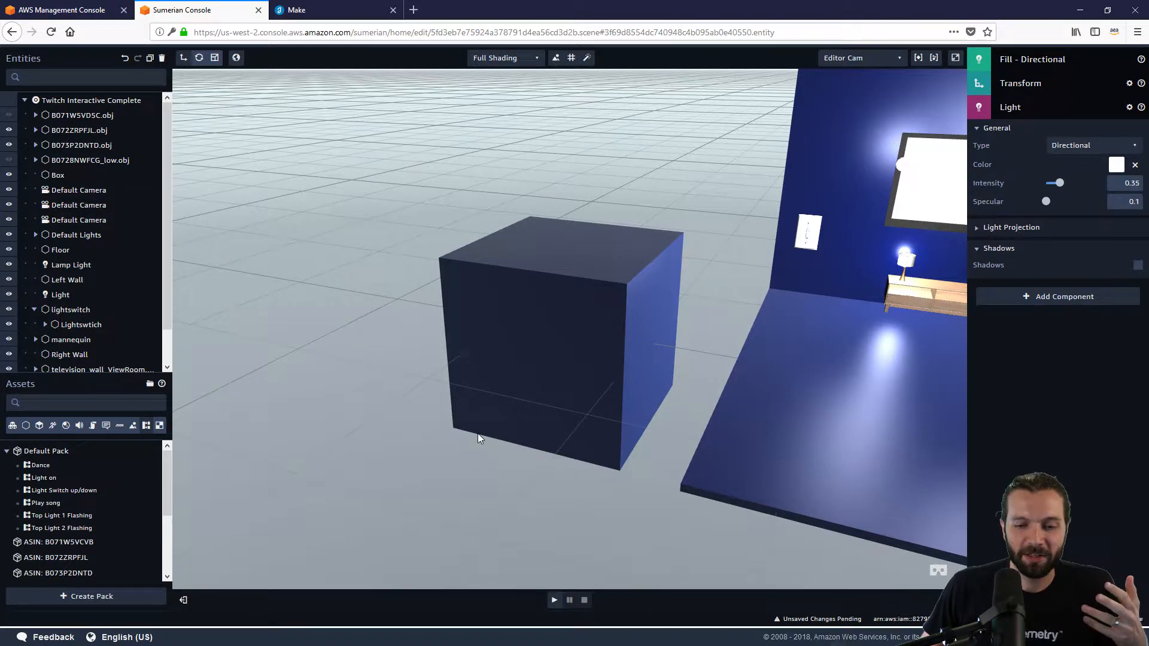
pyautogui.click(545, 307)
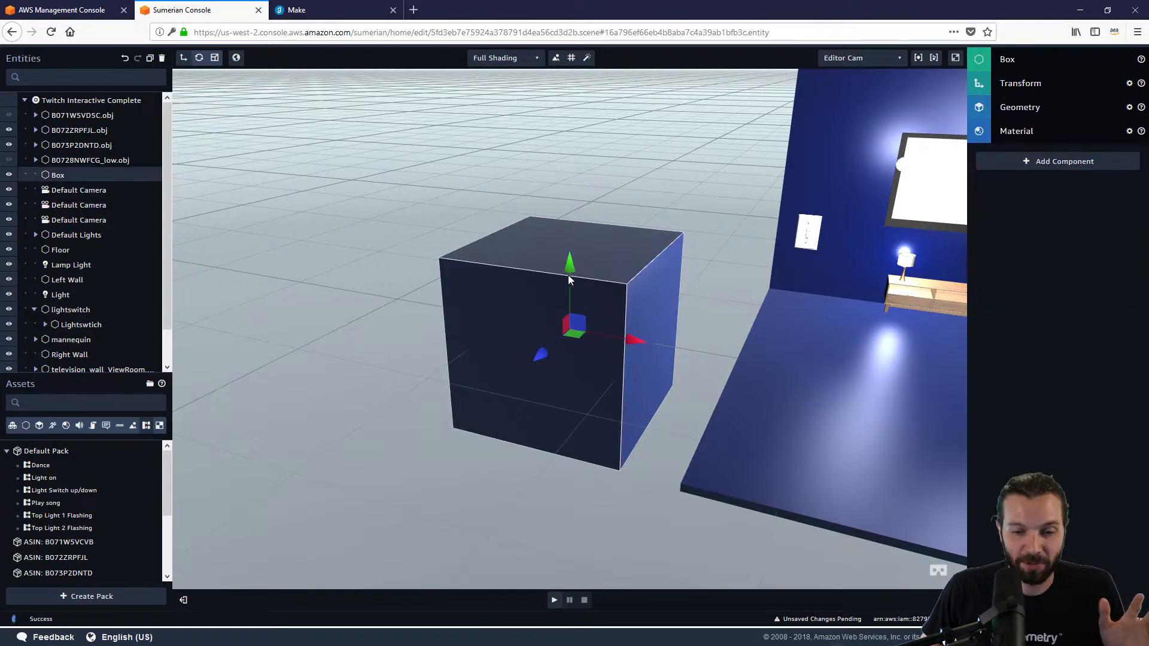
pyautogui.moveTo(563, 270); pyautogui.dragTo(575, 170)
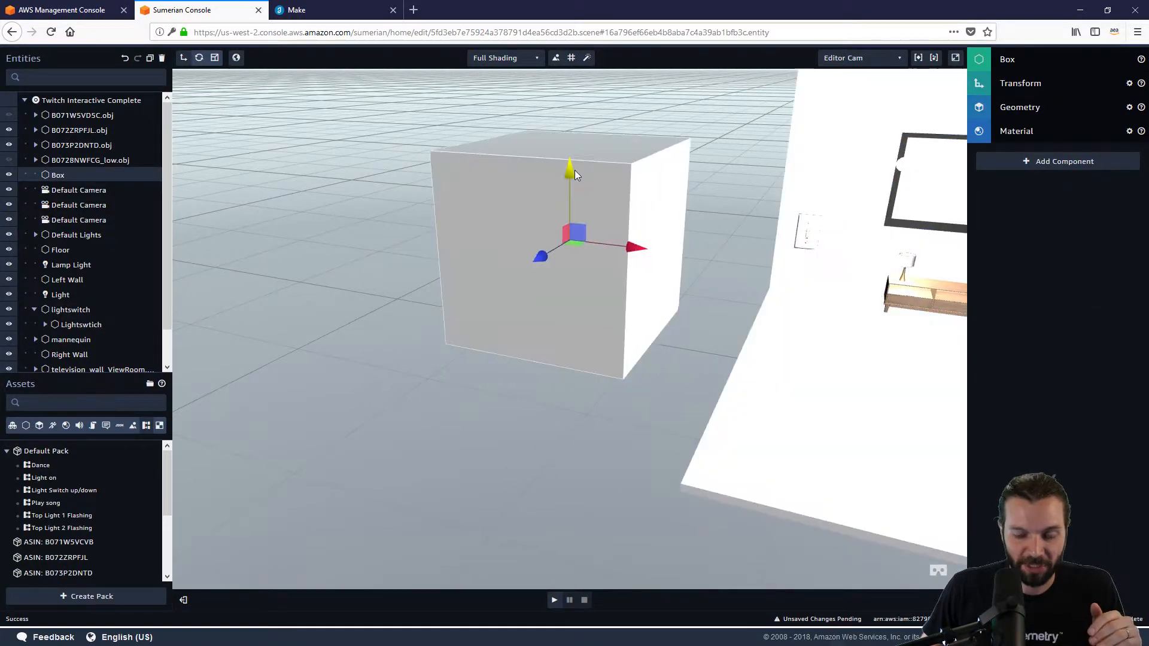
pyautogui.moveTo(454, 376); pyautogui.dragTo(566, 414)
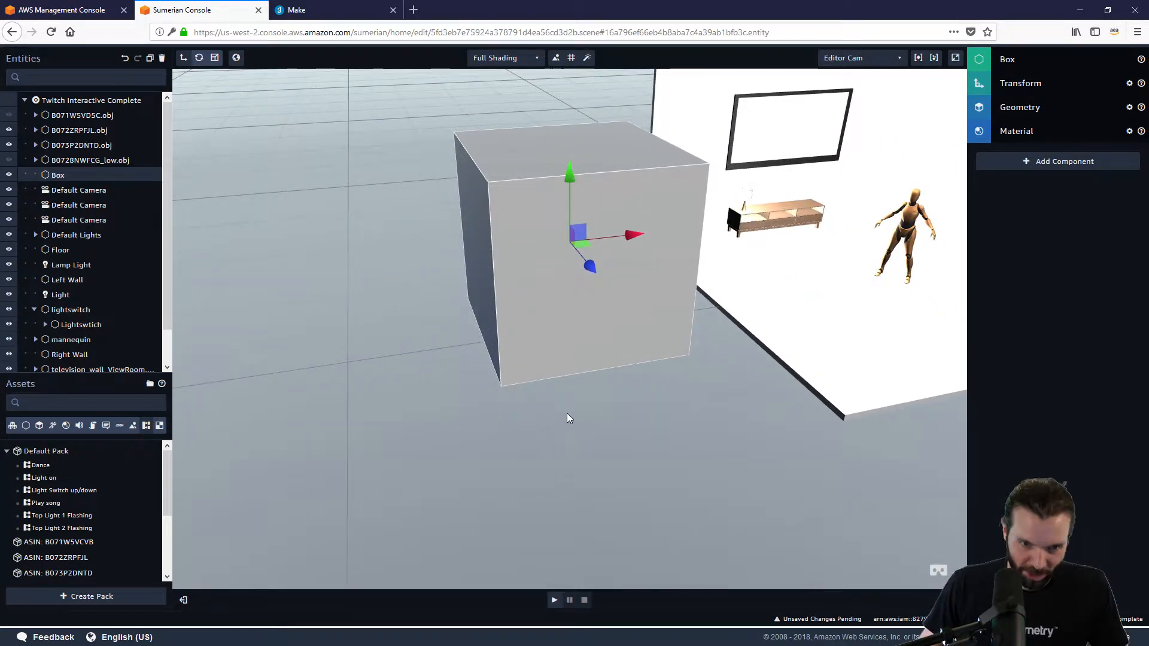
pyautogui.moveTo(677, 448); pyautogui.dragTo(566, 450)
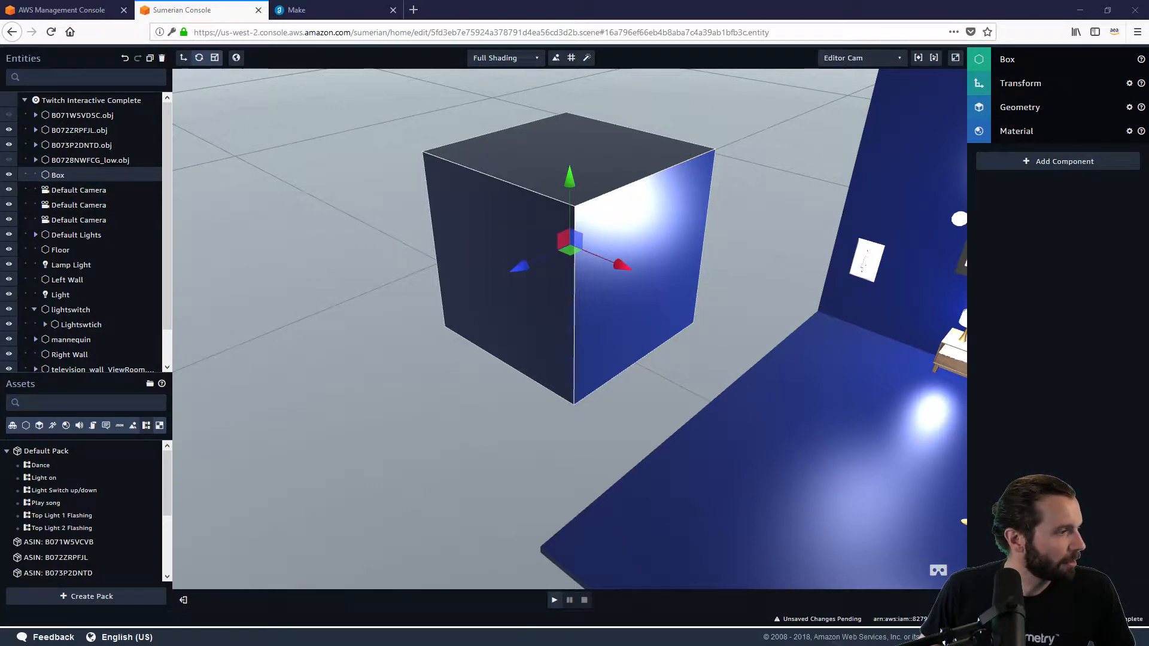
# Review the box's transform values and view the box beside the room from different angles
pyautogui.moveTo(272, 308); pyautogui.dragTo(335, 350)
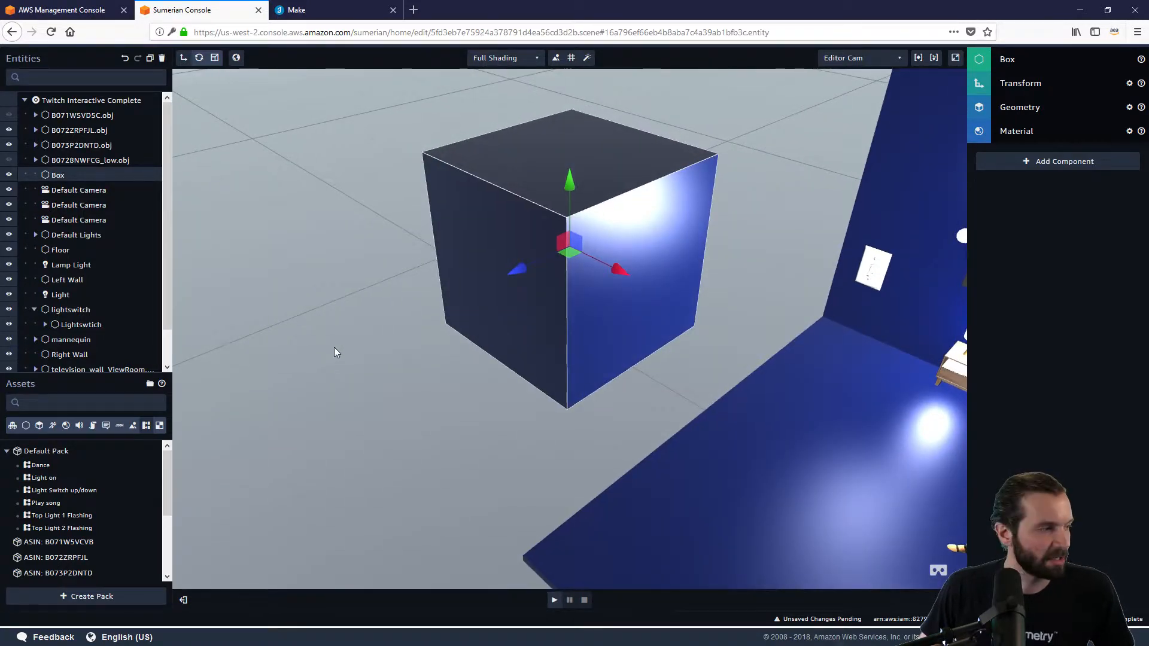
pyautogui.click(1028, 88)
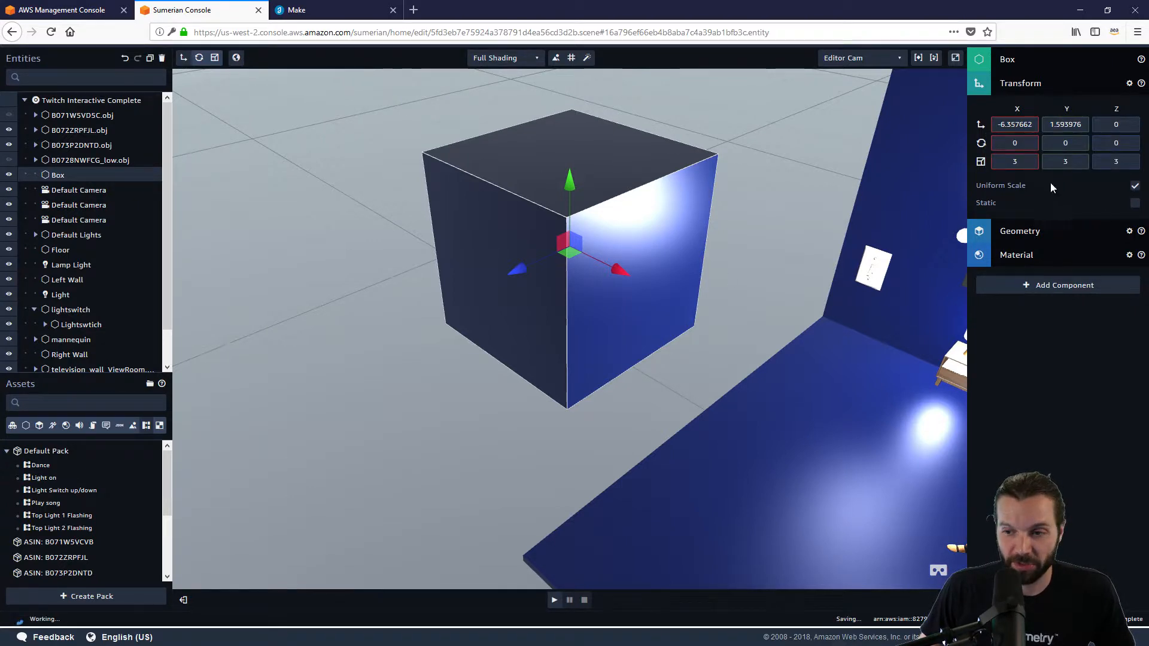
pyautogui.moveTo(661, 333); pyautogui.dragTo(821, 341)
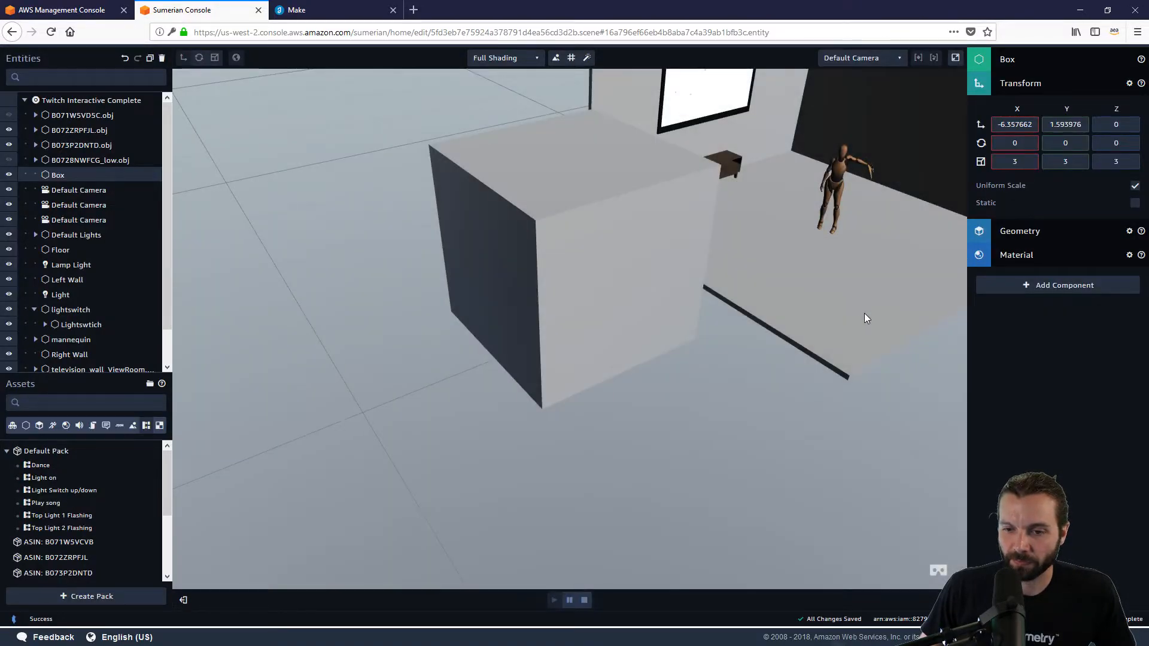
pyautogui.moveTo(865, 313); pyautogui.dragTo(715, 311)
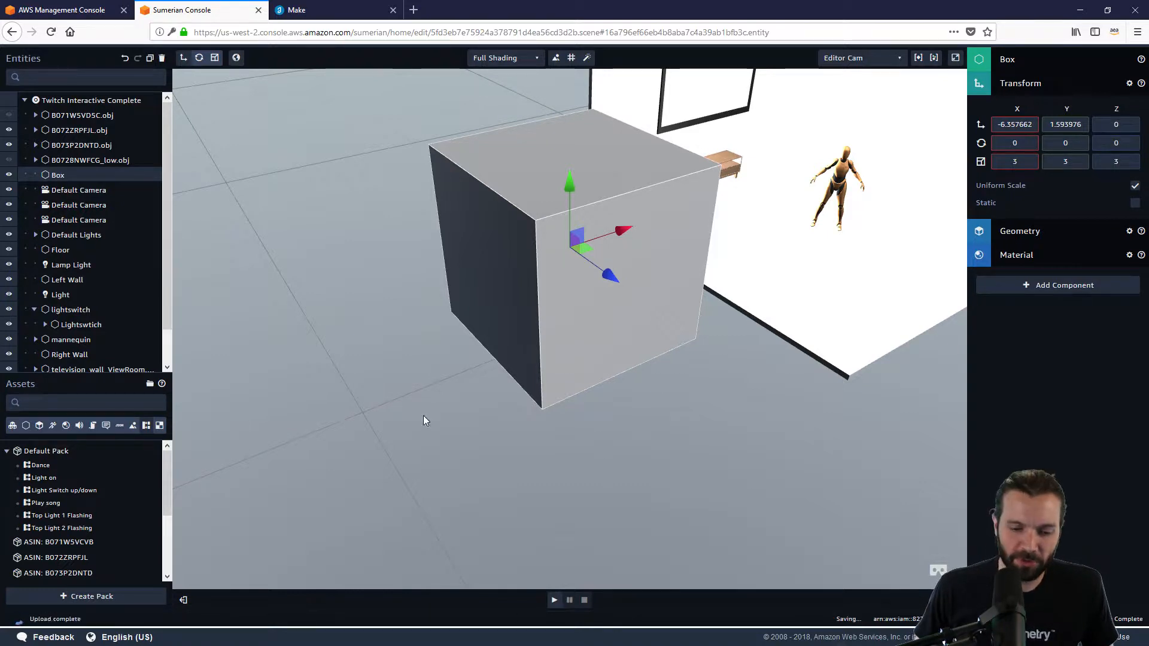
# Delete the box entity from the scene
pyautogui.click(162, 57)
pyautogui.press('Return')
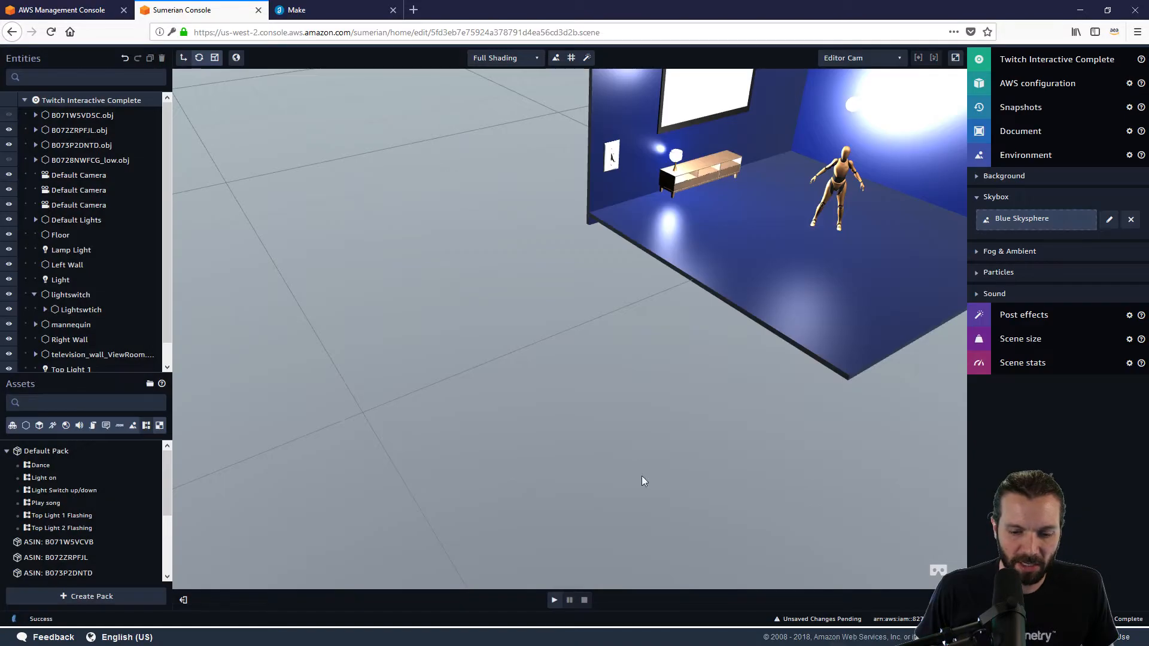
pyautogui.moveTo(710, 386); pyautogui.dragTo(790, 323, button='right')
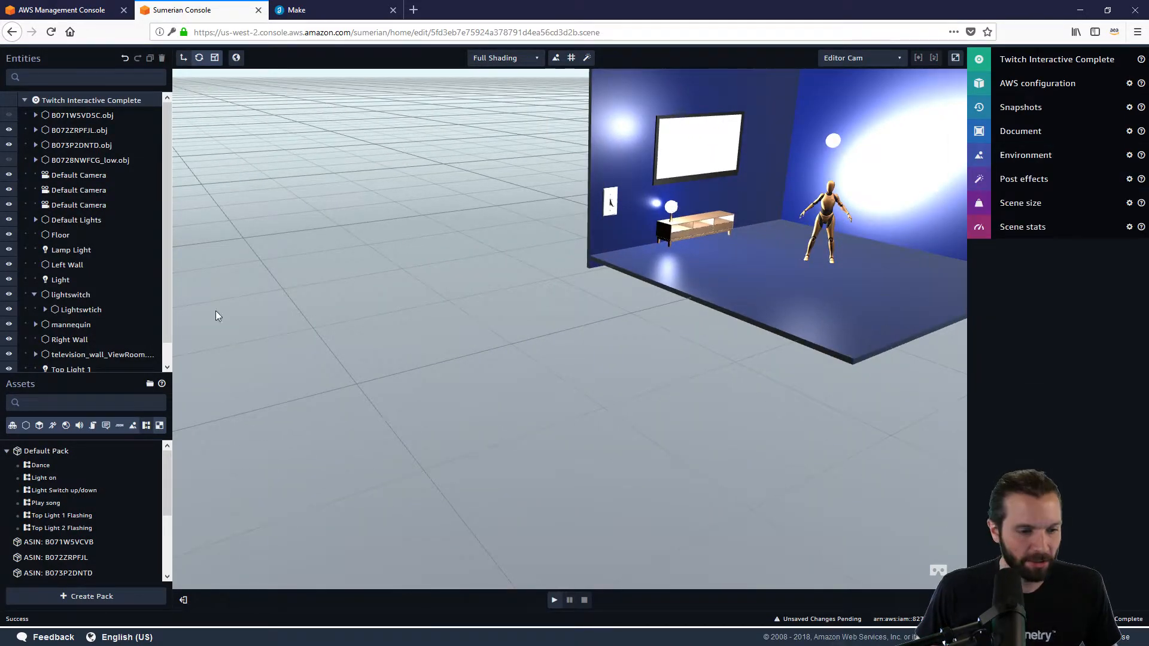
# Open the mannequin's Dance behavior in the state machine editor and reposition State 1 below Dance A
pyautogui.click(73, 325)
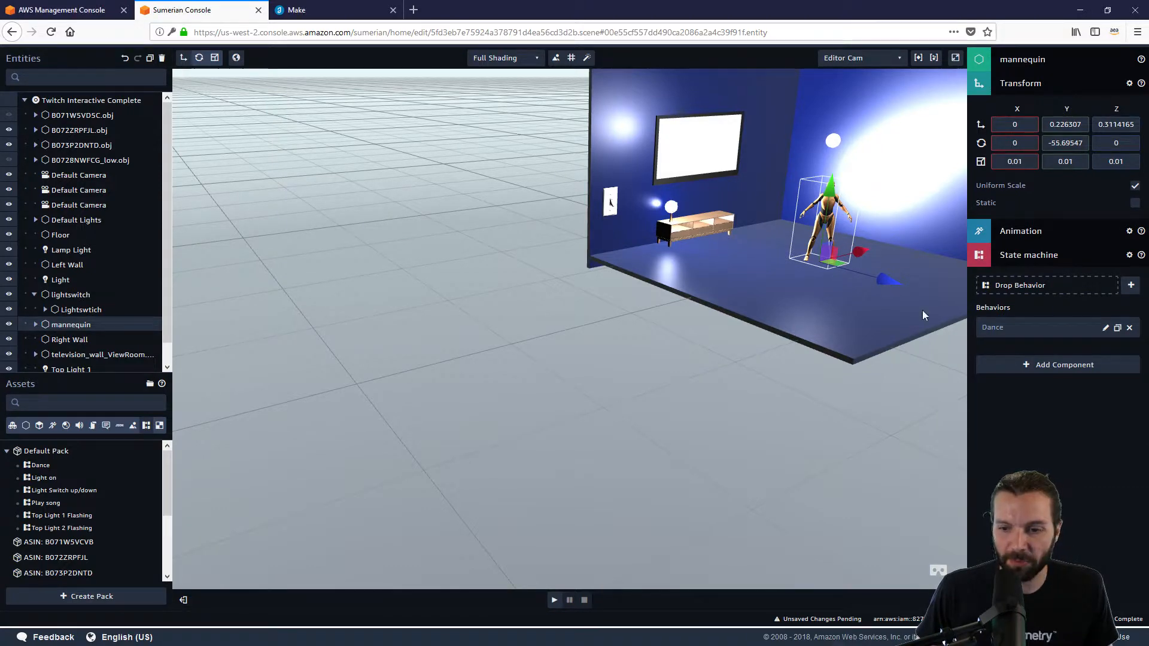
pyautogui.click(1106, 329)
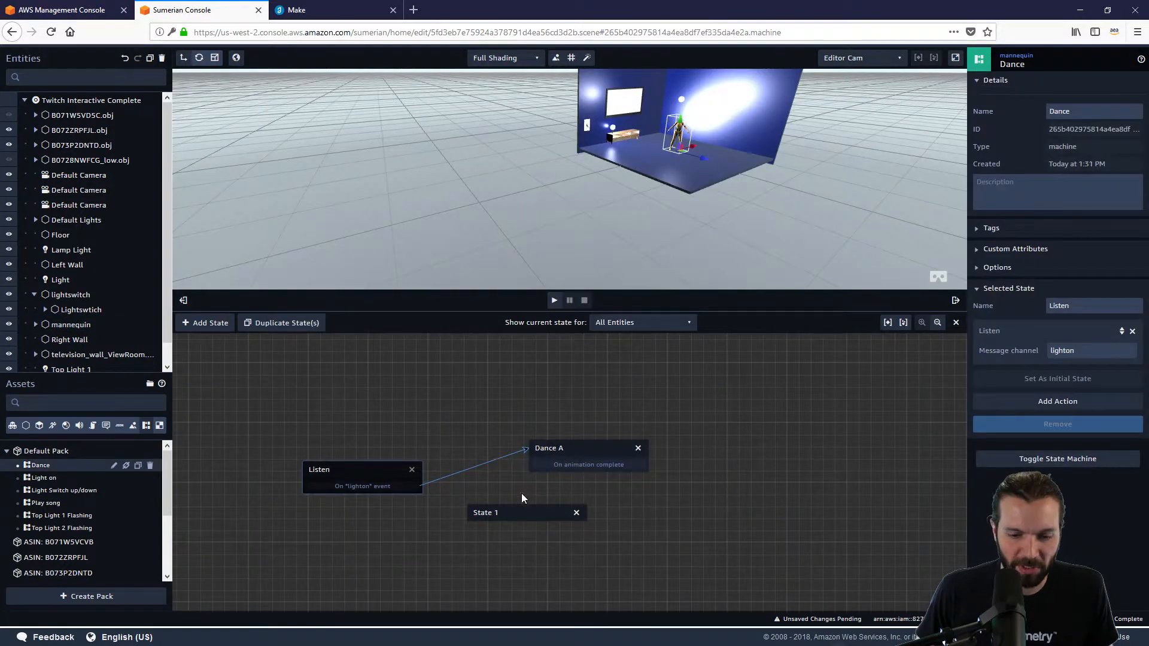
pyautogui.moveTo(497, 514); pyautogui.dragTo(539, 524)
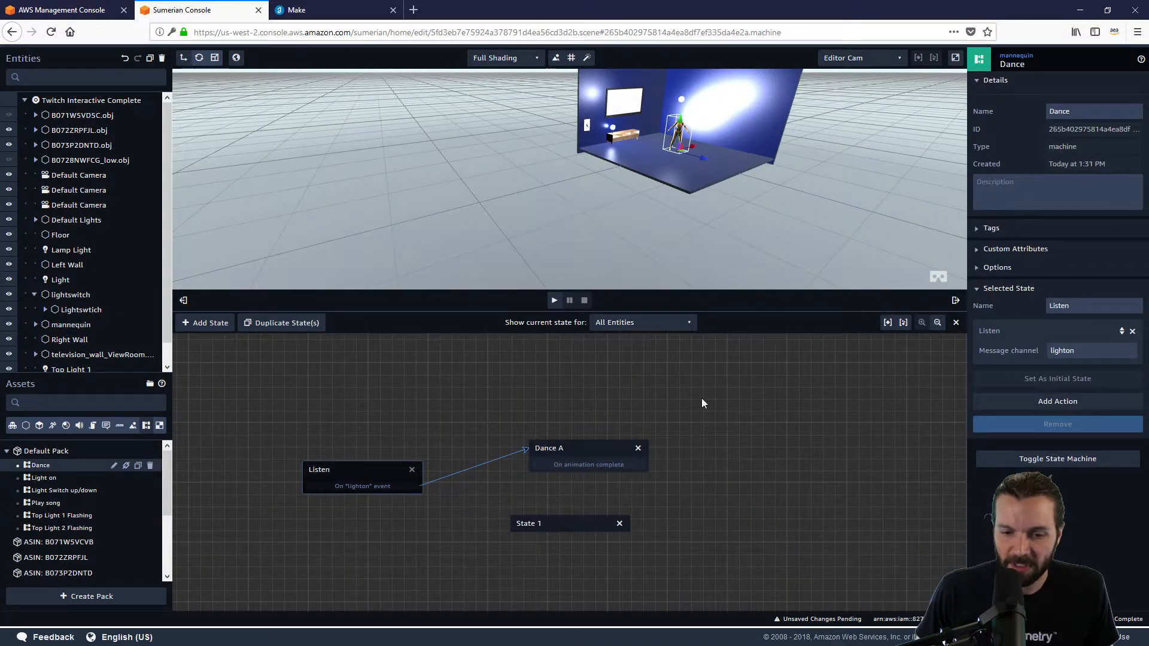
# Add a Random Transition action to the Listen state of the Dance behavior
pyautogui.click(1041, 403)
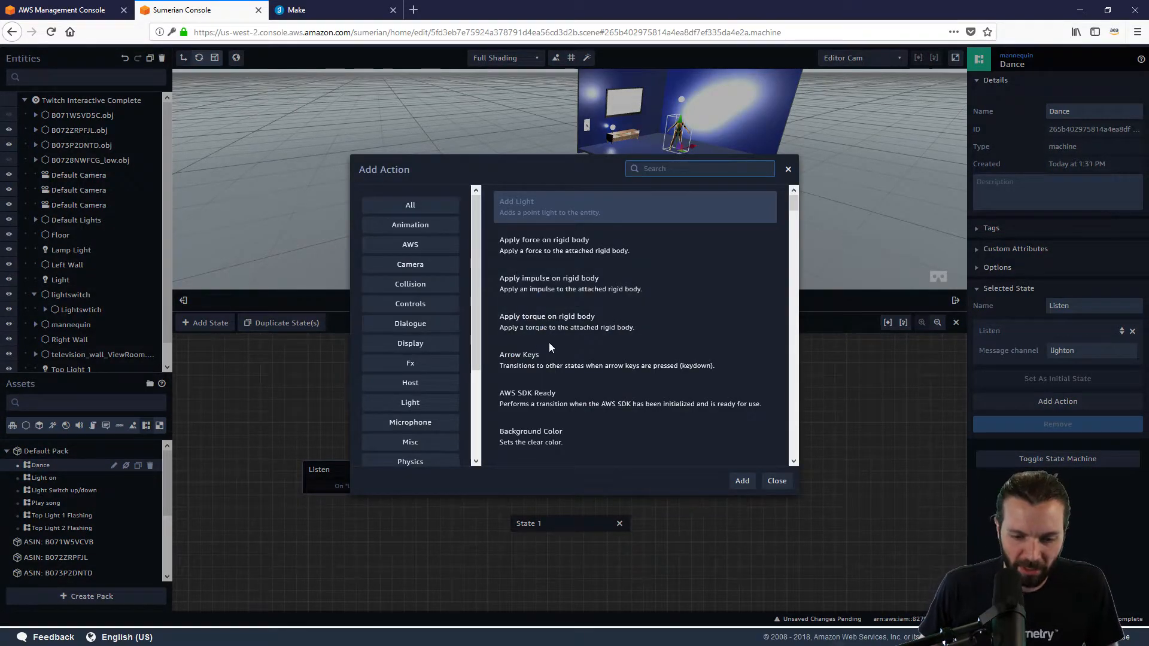
pyautogui.scroll(-5, 548, 347)
pyautogui.scroll(-4, 546, 346)
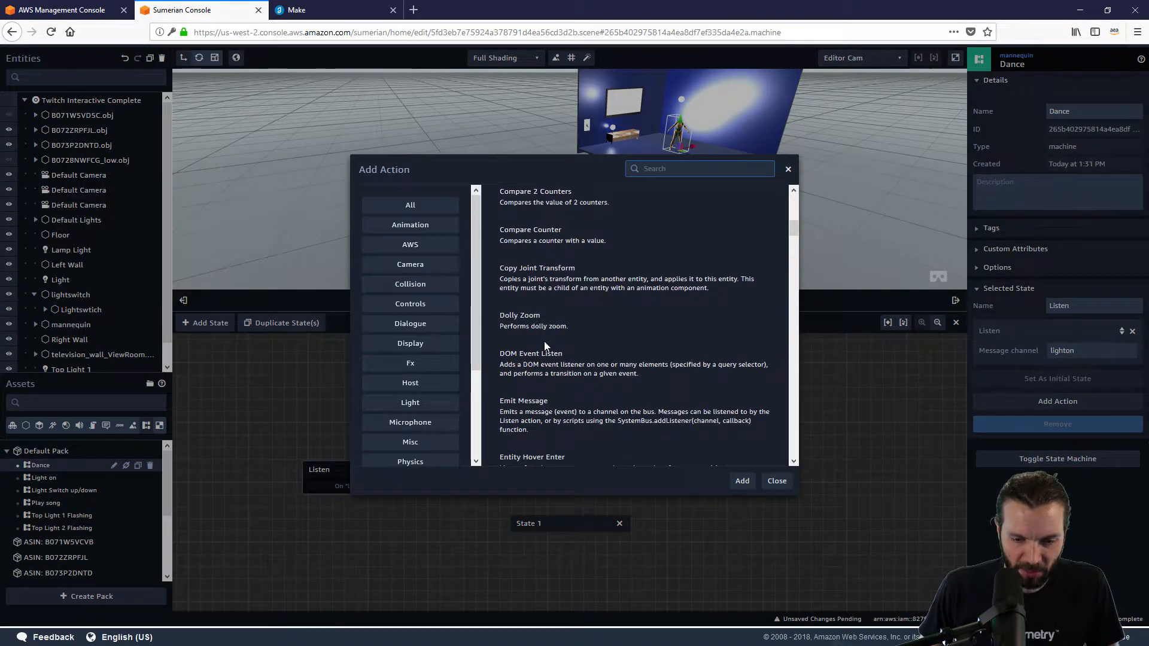
pyautogui.scroll(-5, 546, 346)
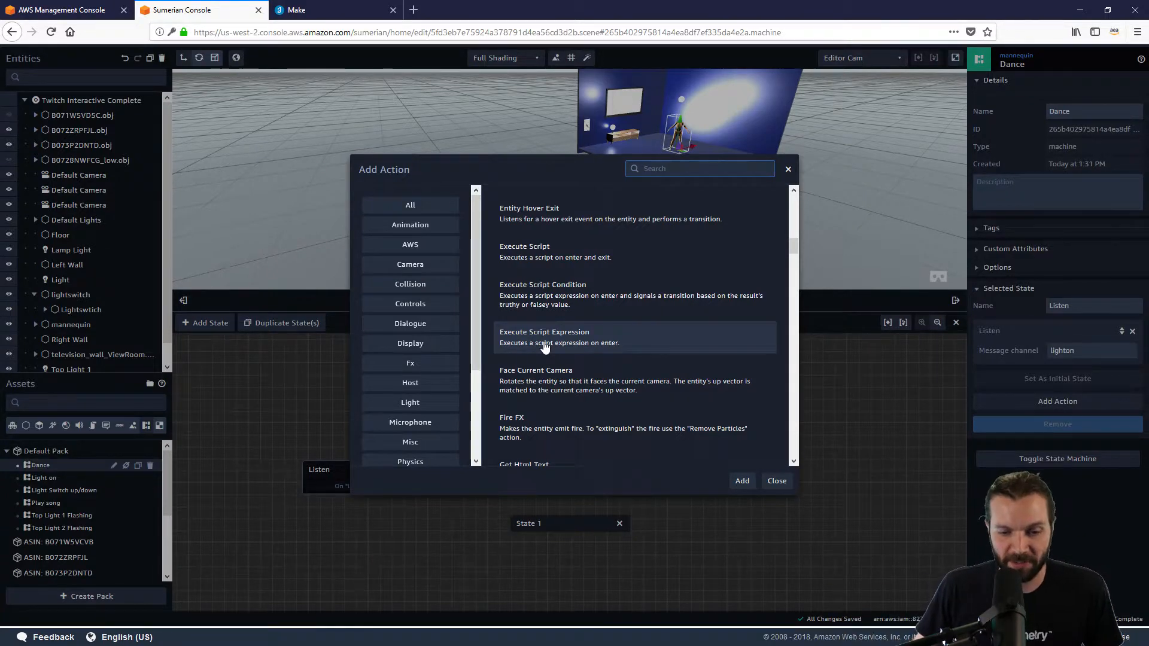
pyautogui.scroll(-3, 545, 347)
pyautogui.scroll(-5, 545, 347)
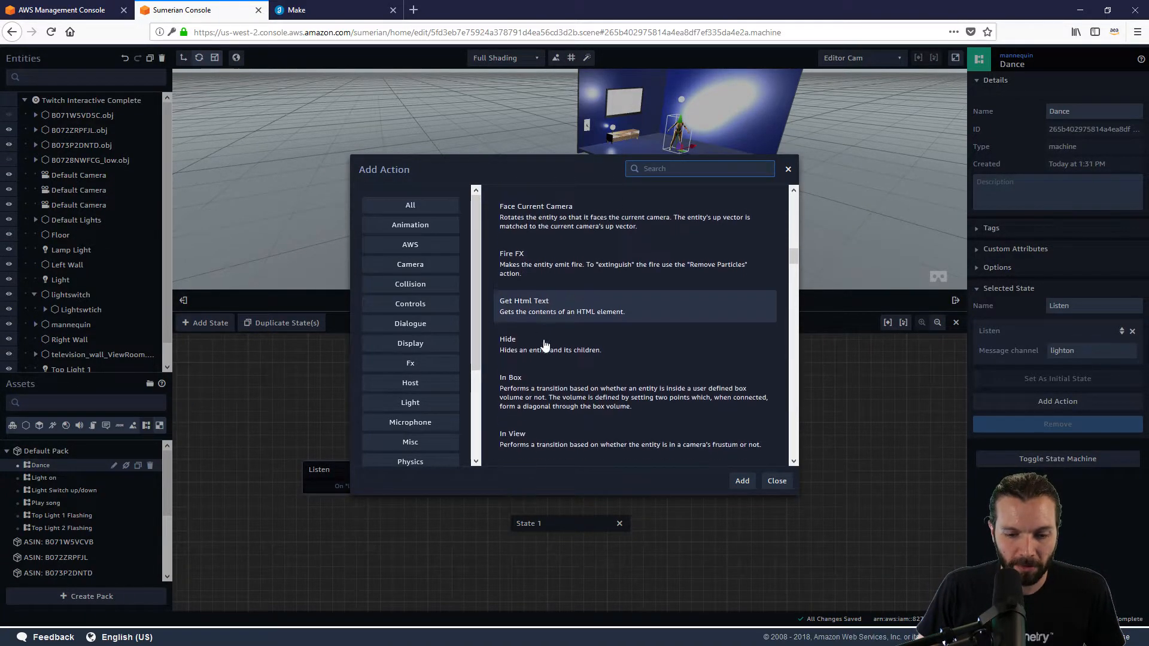
pyautogui.scroll(-6, 545, 346)
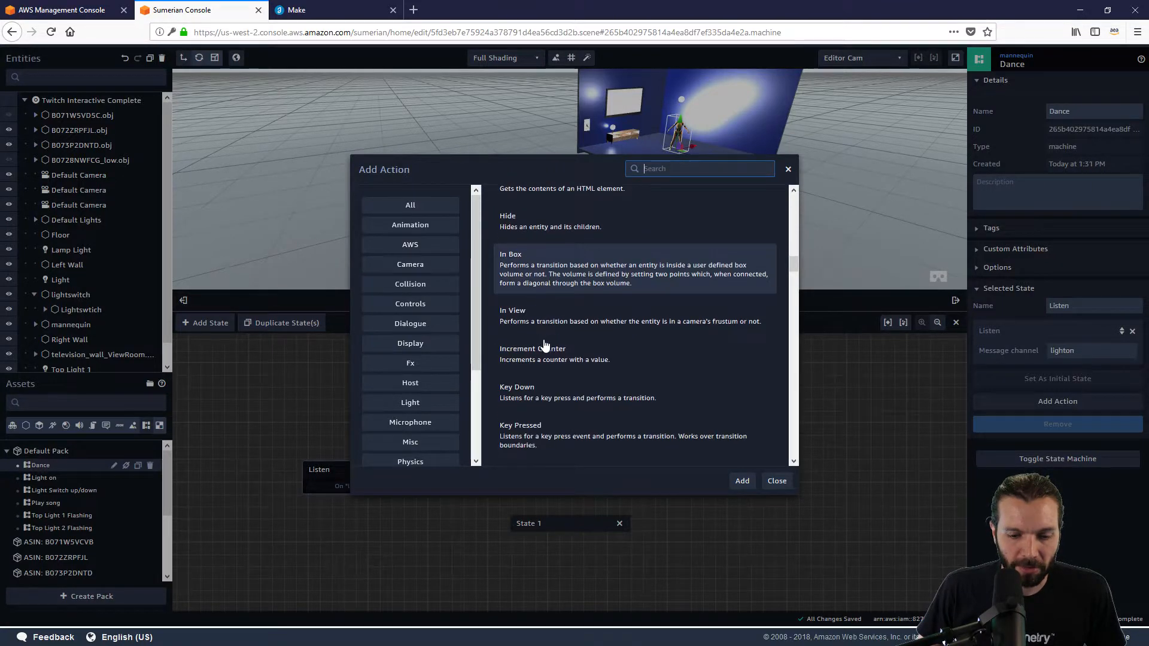
pyautogui.scroll(-9, 544, 346)
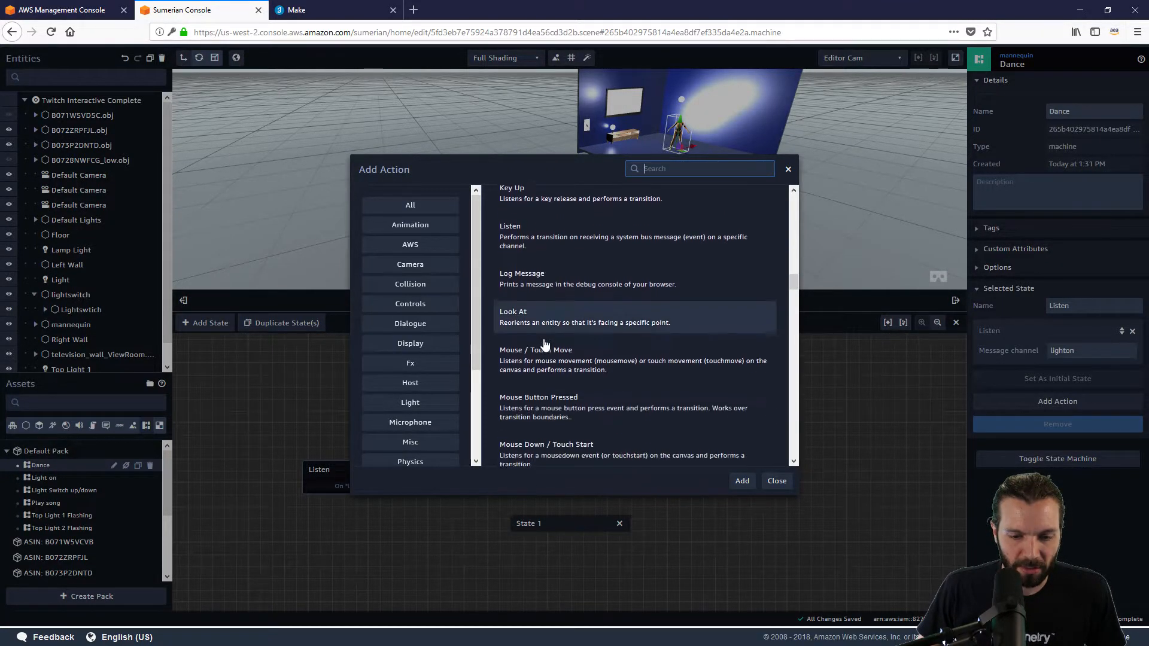
pyautogui.scroll(-8, 545, 345)
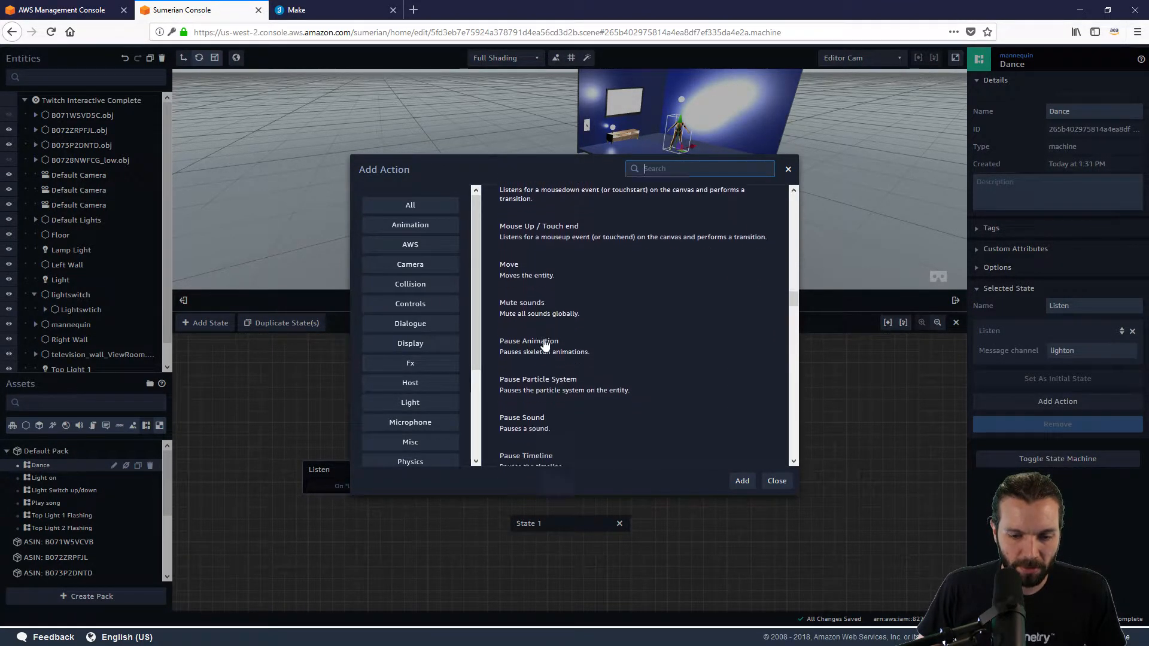
pyautogui.scroll(-8, 544, 345)
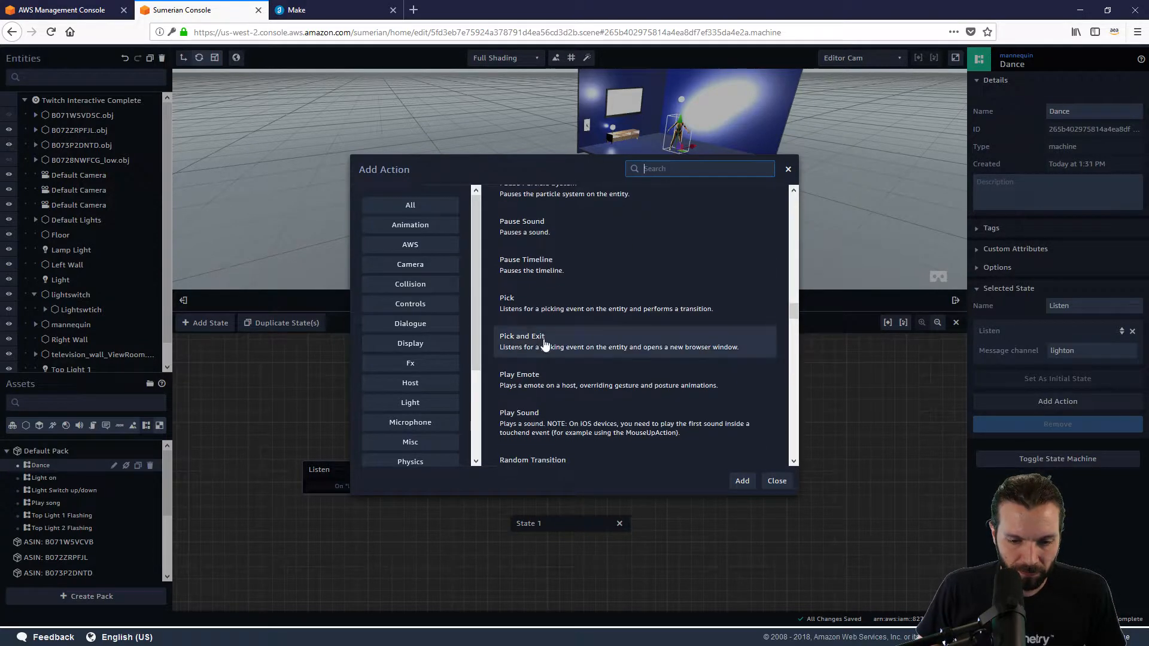
pyautogui.click(544, 347)
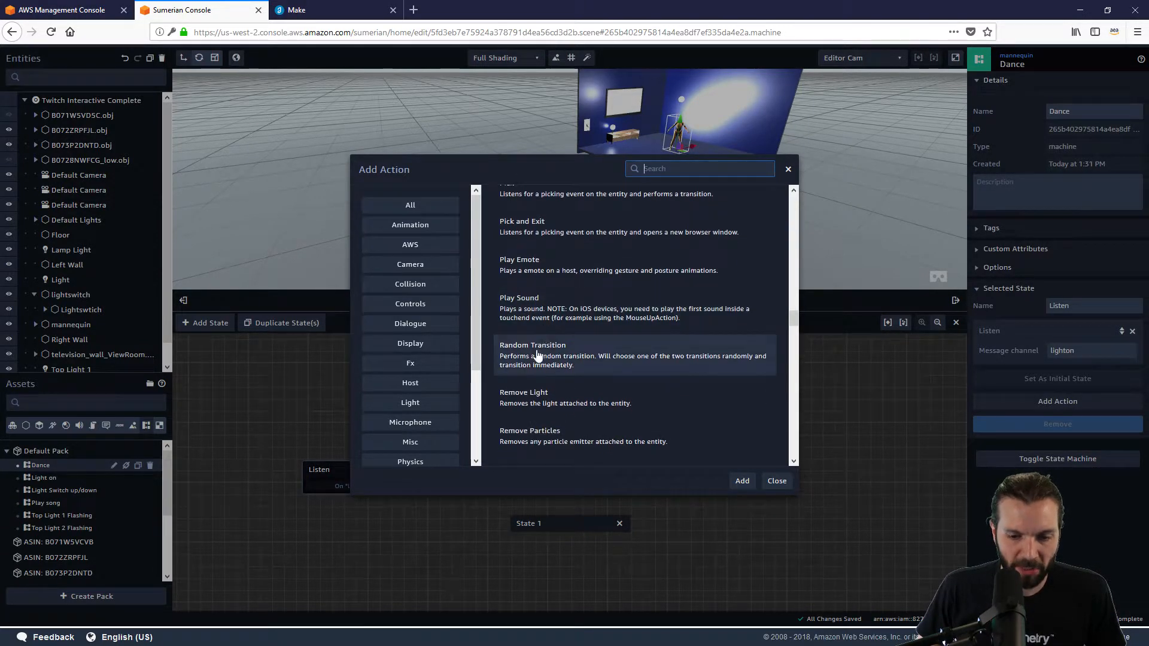
pyautogui.click(742, 480)
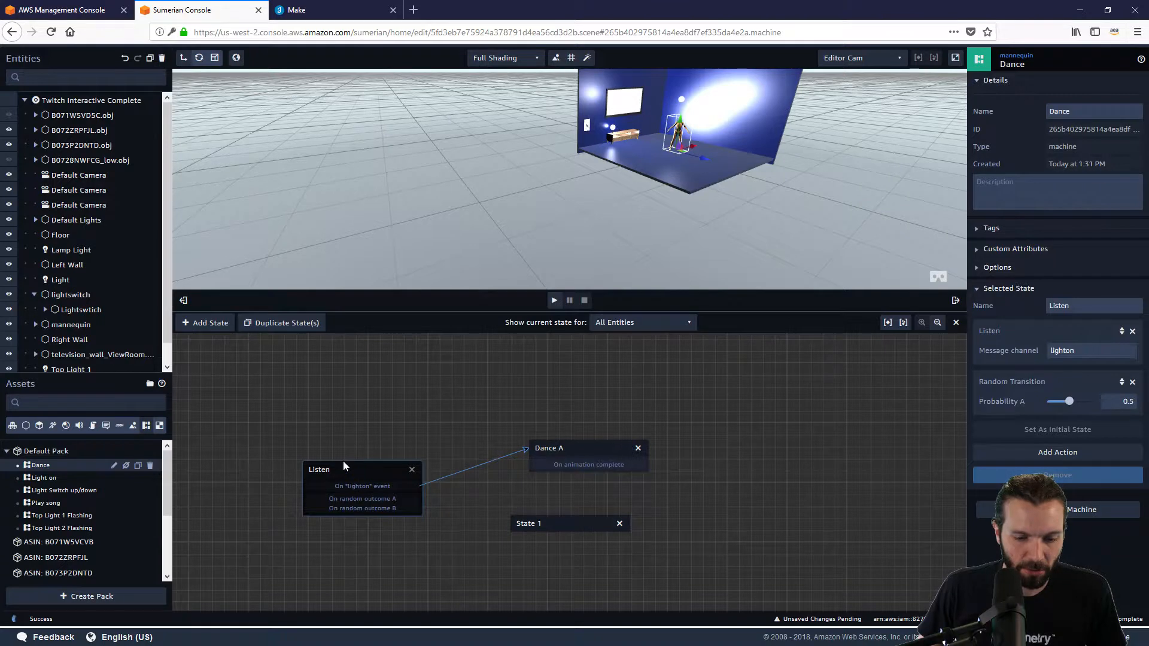
# Reroute the Listen state's transition to Dance A so it starts from random outcome A instead of the lighton event
pyautogui.moveTo(352, 462); pyautogui.dragTo(353, 457)
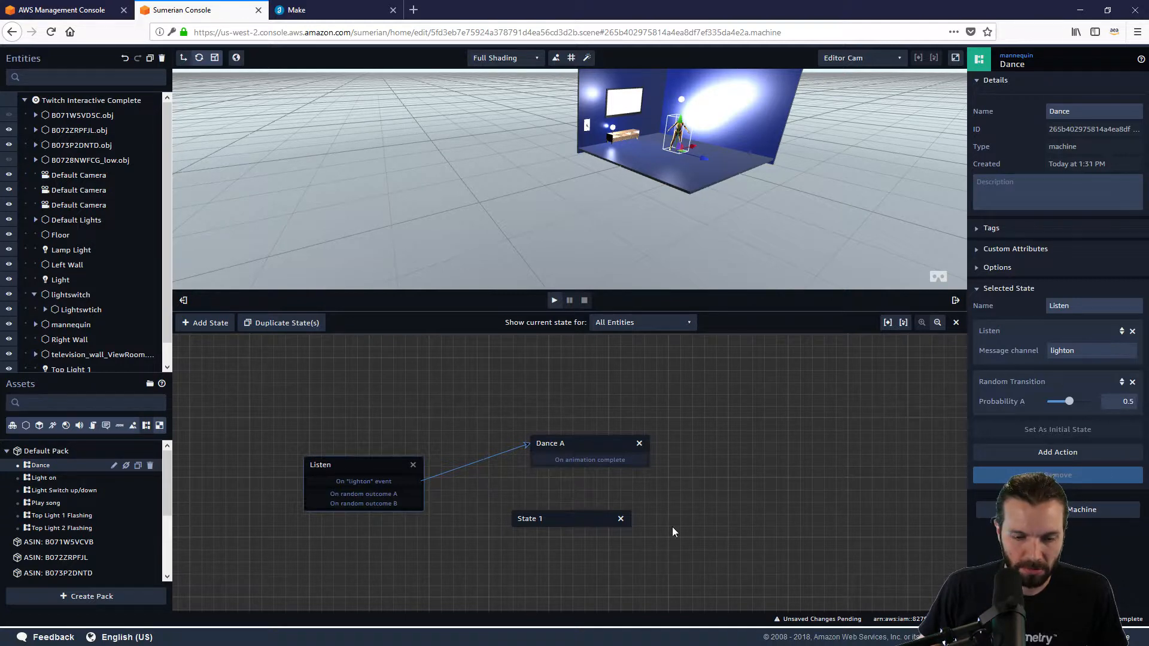
pyautogui.click(525, 443)
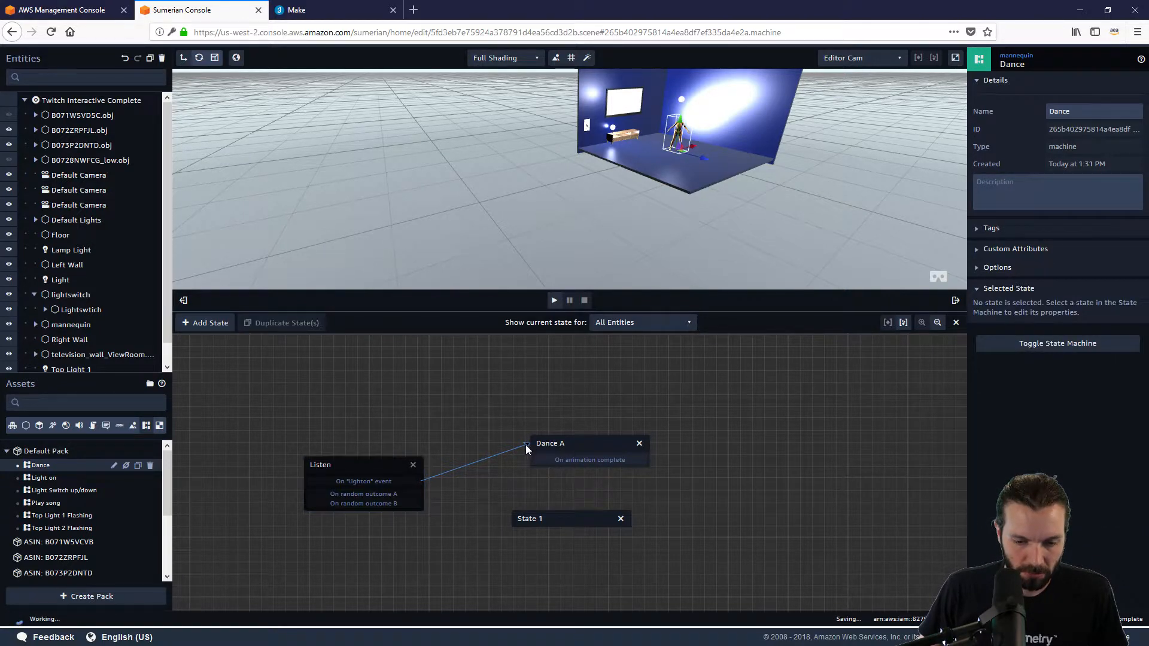
pyautogui.moveTo(525, 444); pyautogui.dragTo(526, 445)
pyautogui.moveTo(412, 494); pyautogui.dragTo(528, 444)
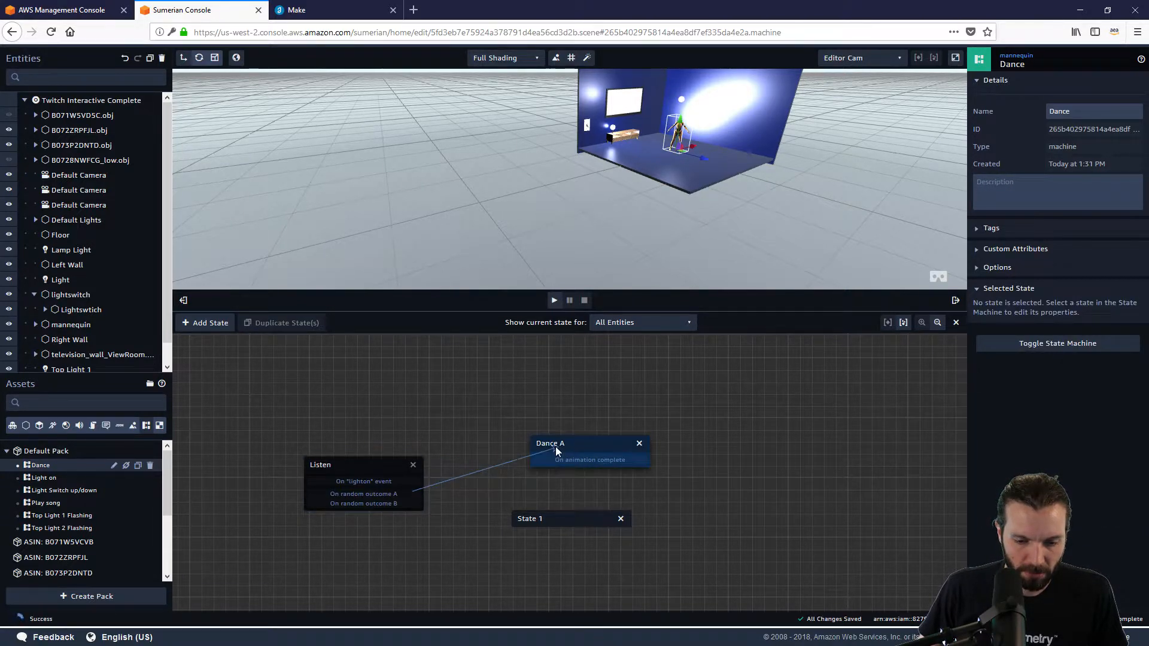
# Align State 1 beneath Dance A and rename it Dance B
pyautogui.click(554, 518)
pyautogui.moveTo(553, 518); pyautogui.dragTo(575, 519)
pyautogui.click(379, 466)
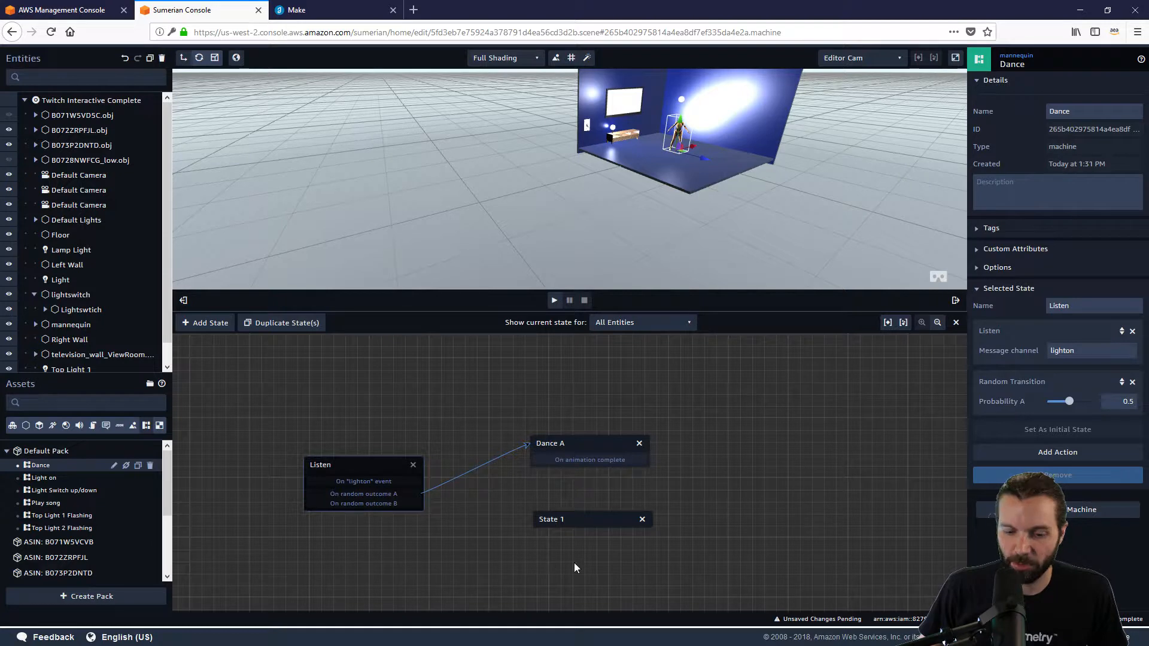
pyautogui.click(565, 517)
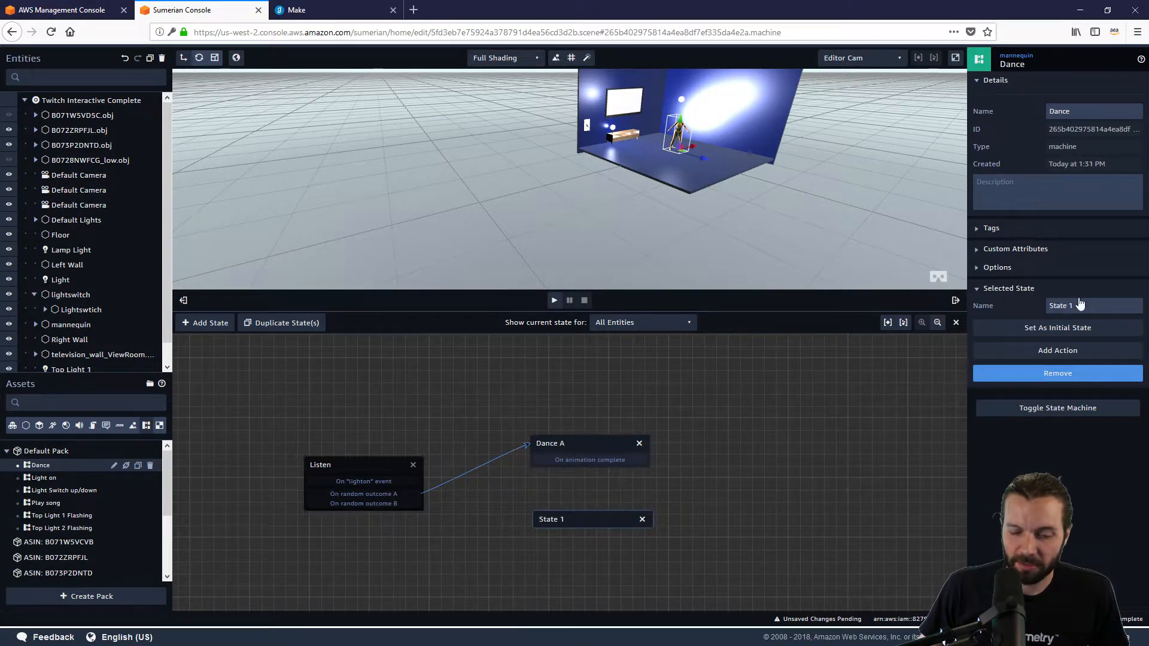
pyautogui.moveTo(1080, 305); pyautogui.dragTo(1042, 303)
pyautogui.write('Da')
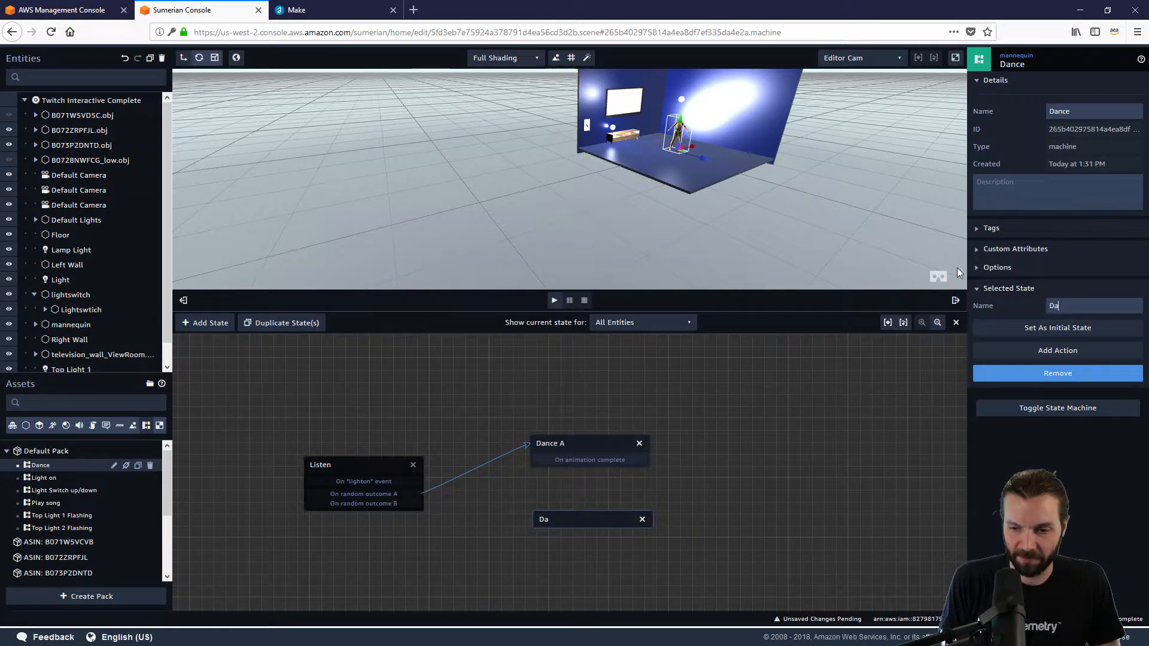
pyautogui.write('nce B')
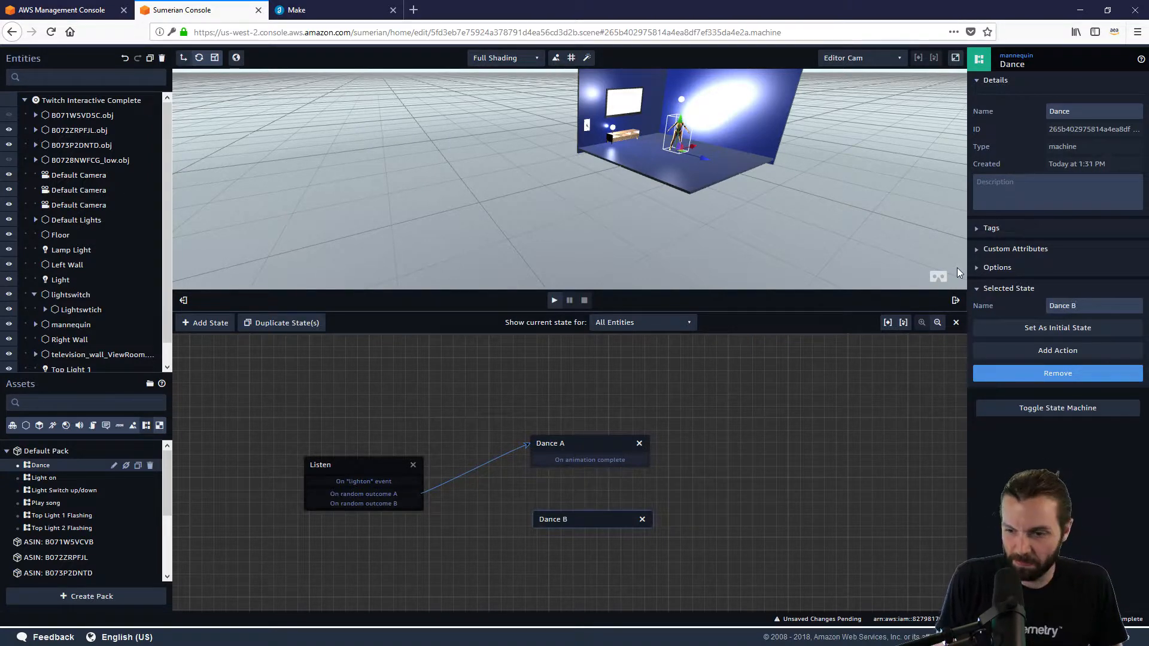
# Add a Set Animation action to the Dance B state and choose the dance_b animation
pyautogui.click(1070, 353)
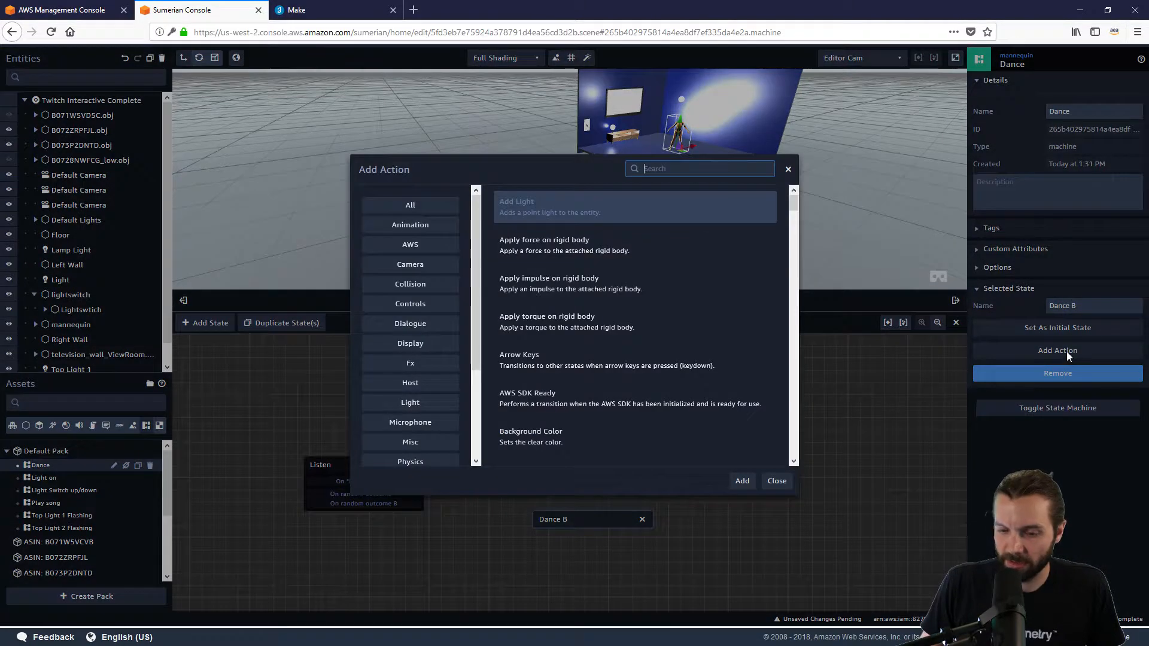
pyautogui.write('set ani')
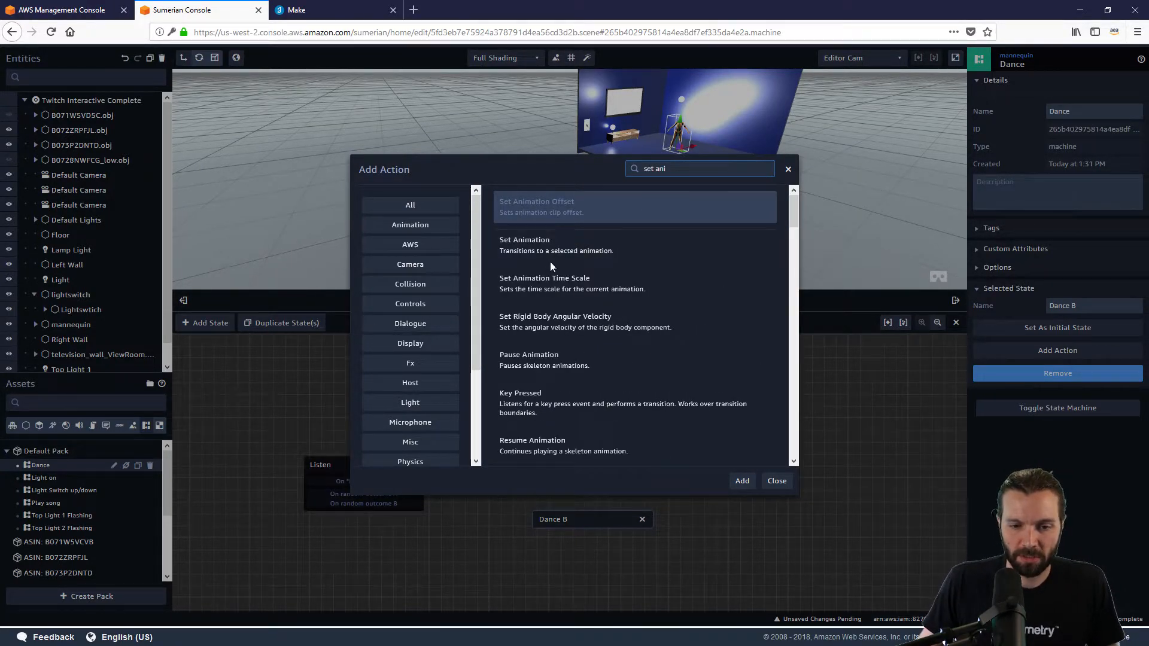
pyautogui.click(551, 257)
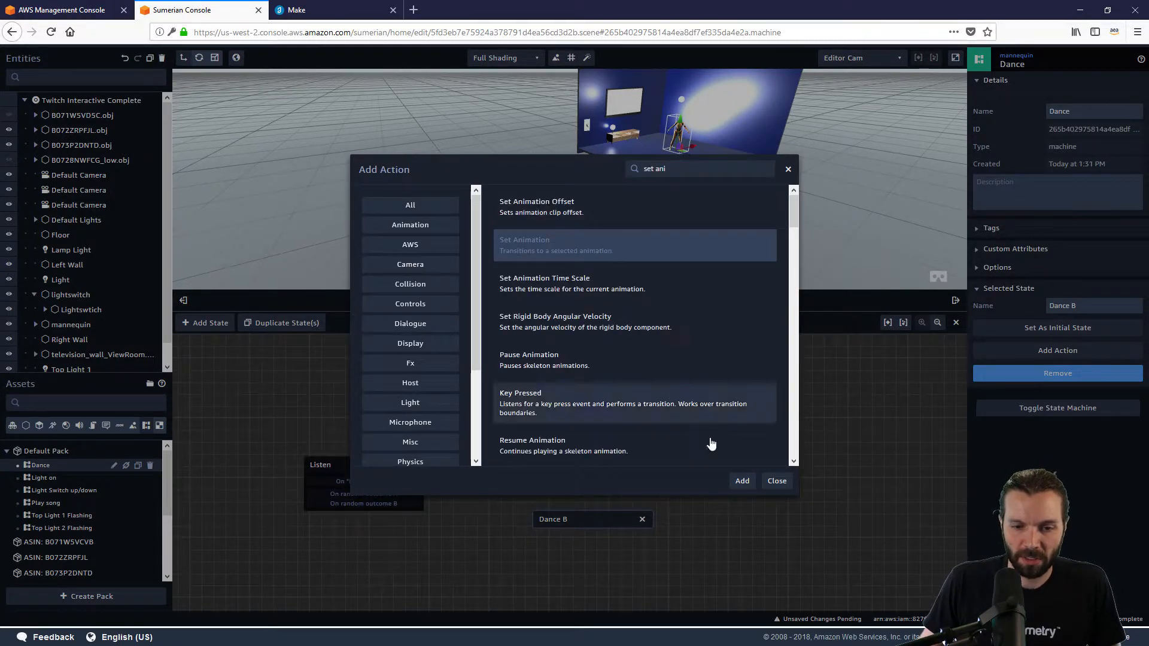
pyautogui.click(742, 481)
pyautogui.click(1099, 353)
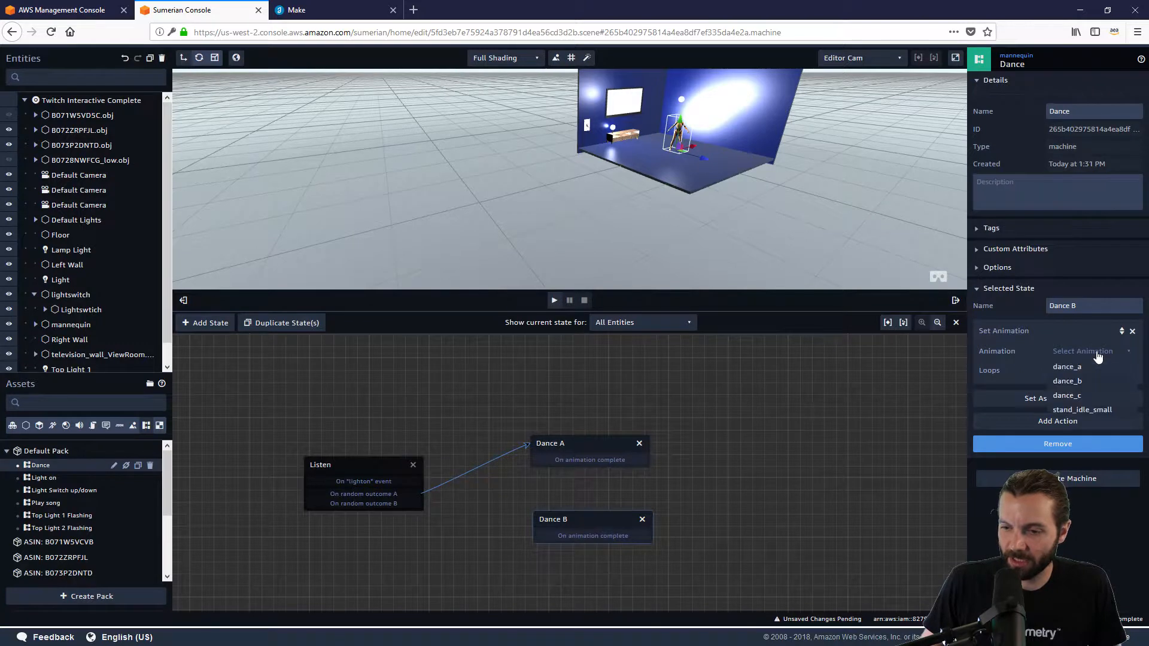
pyautogui.click(1085, 380)
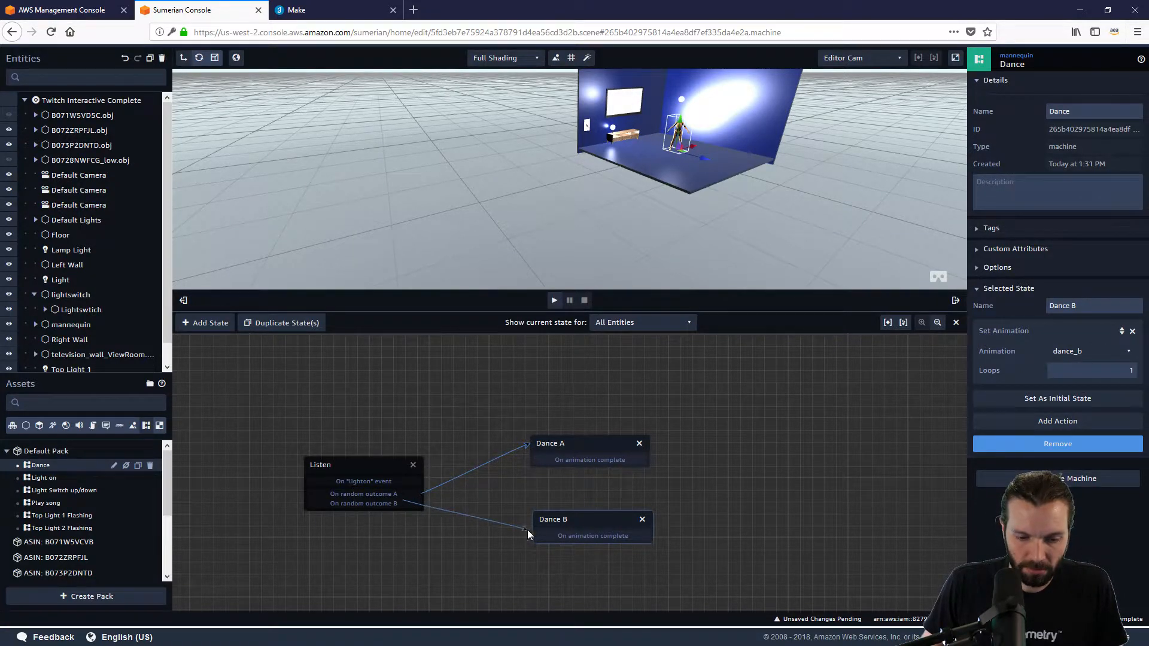
# Connect random outcome B of the Listen state to Dance B and reposition the Dance B state
pyautogui.moveTo(552, 536); pyautogui.dragTo(544, 541)
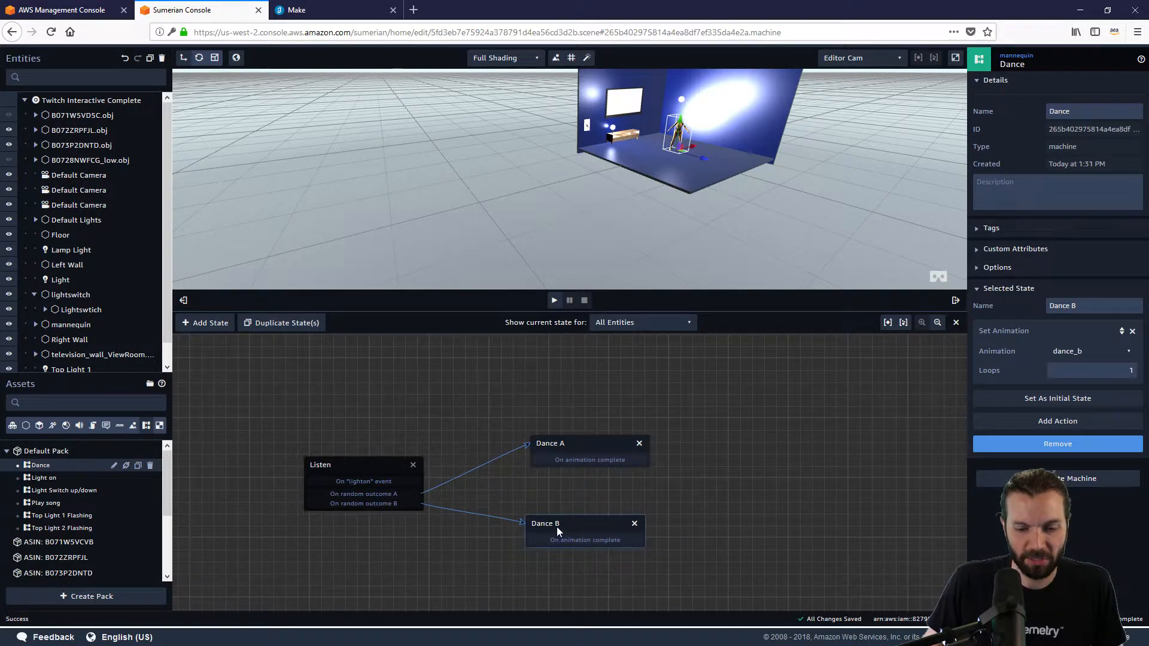
pyautogui.moveTo(547, 522); pyautogui.dragTo(569, 524)
# Try a Probability A of 0.33 for the Listen state's Random Transition and restore it to 0.5
pyautogui.click(370, 463)
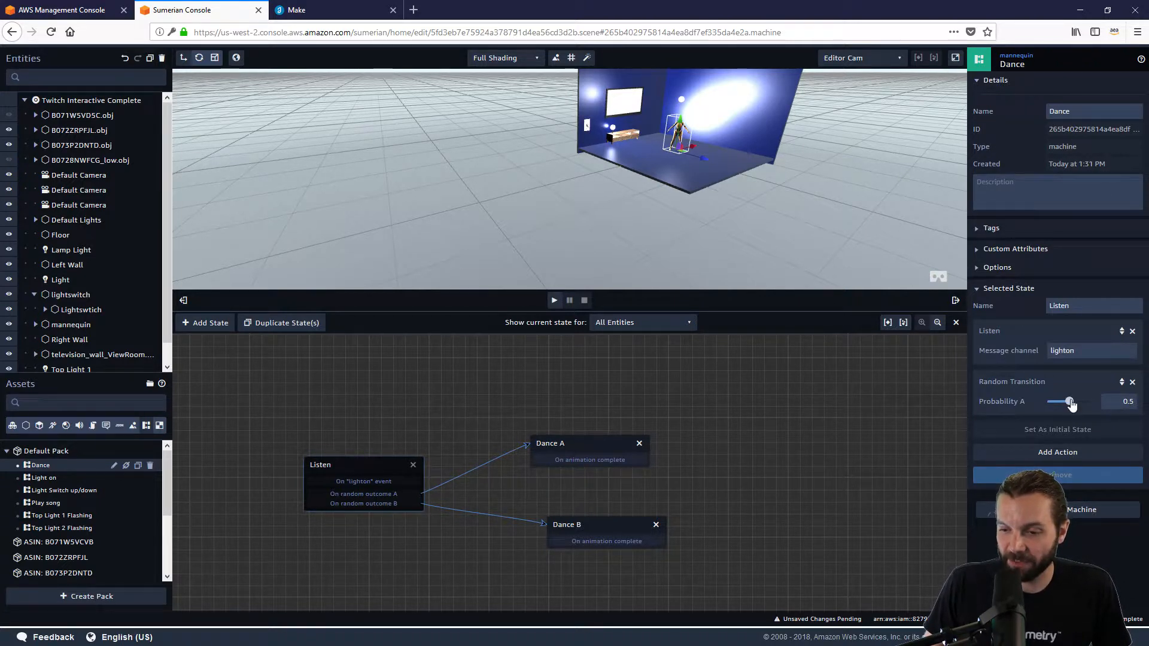
pyautogui.moveTo(1067, 406); pyautogui.dragTo(1064, 407)
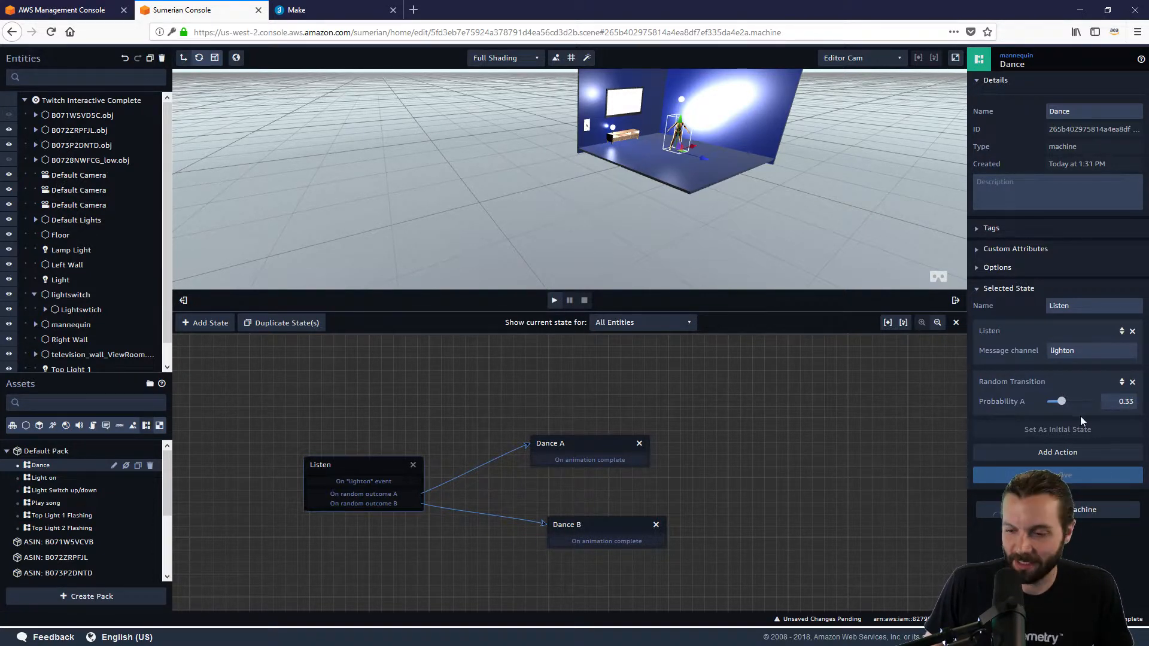
pyautogui.write('.5')
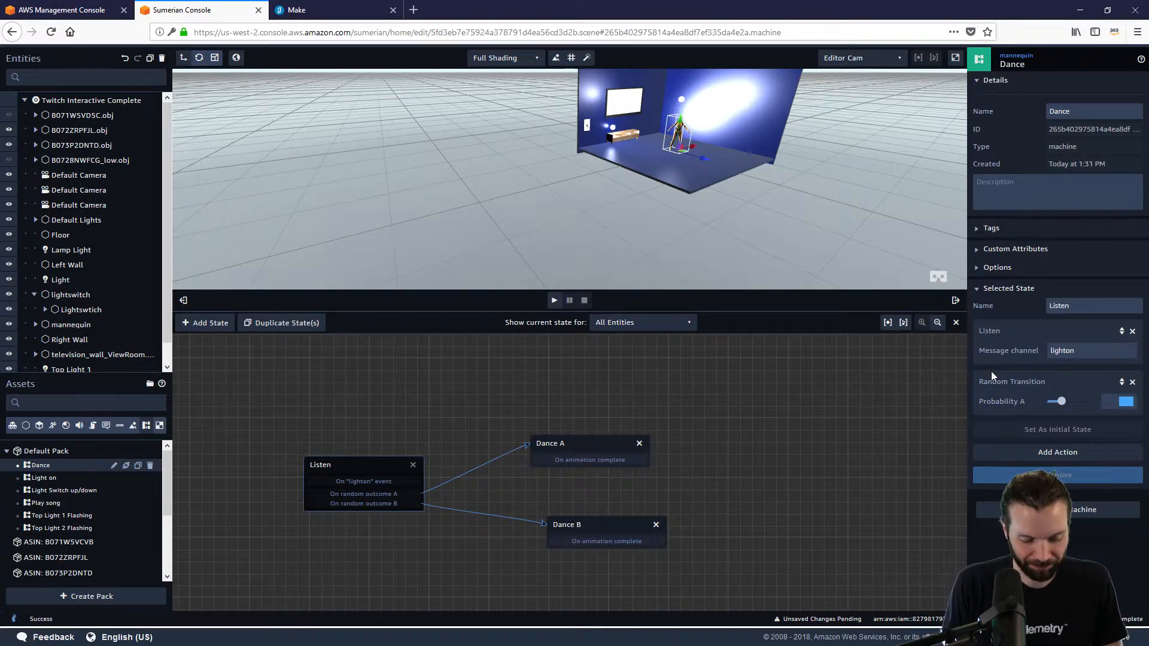
# Play the scene to check the Dance state machine's random transition and stop playback
pyautogui.click(554, 302)
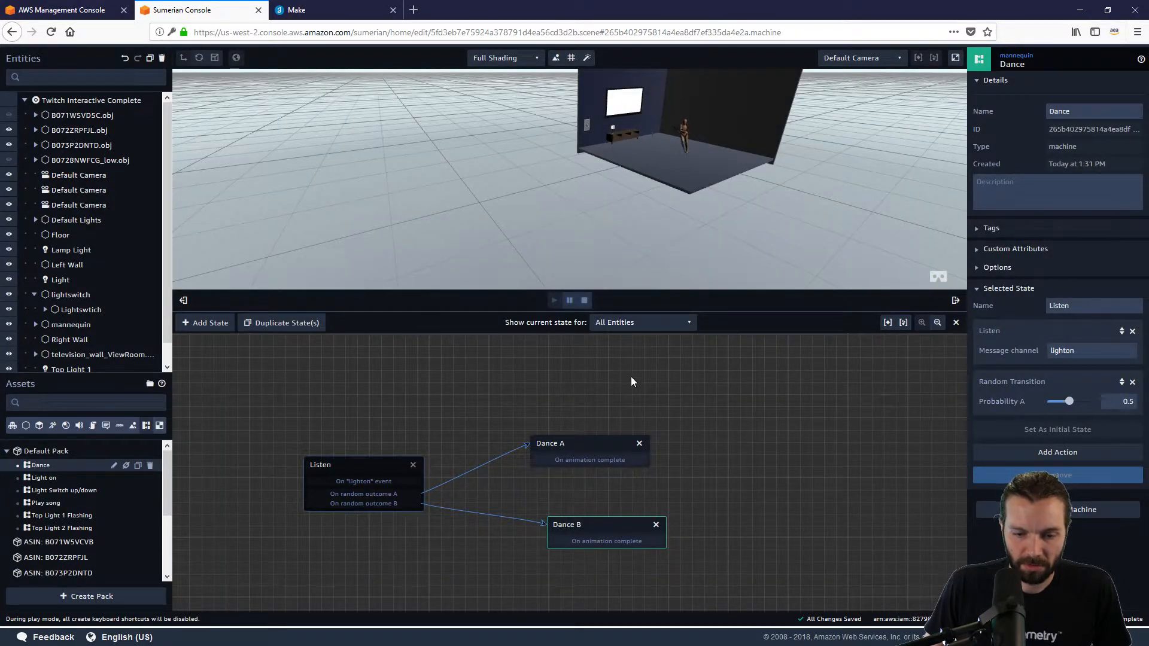
pyautogui.click(585, 301)
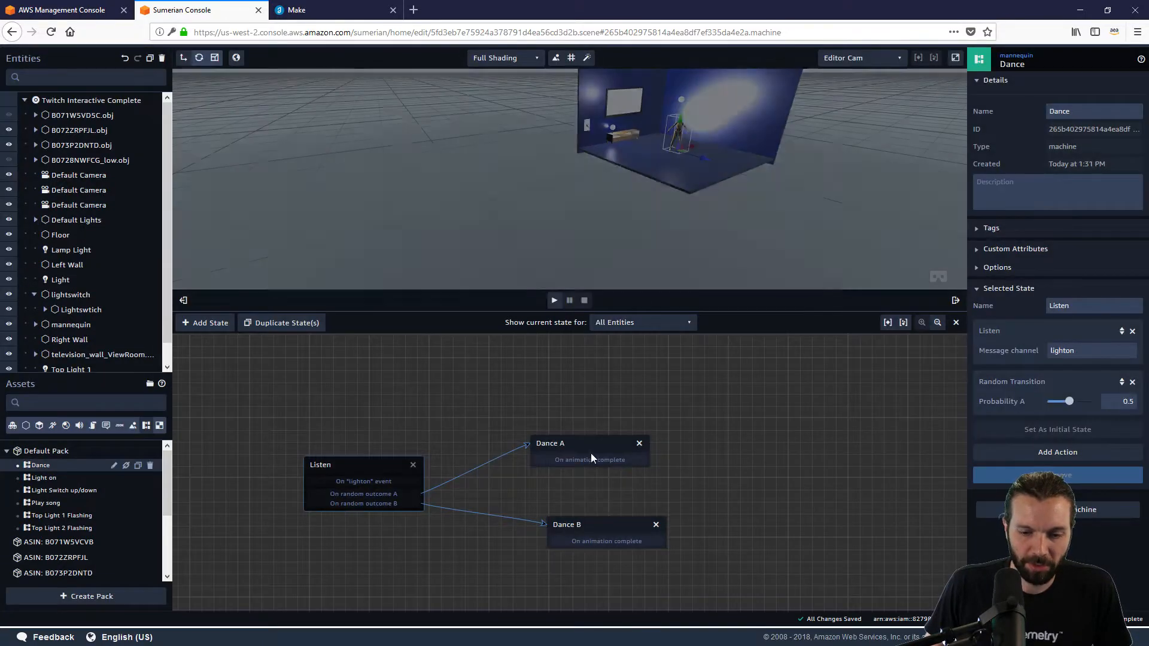
# Spread the Dance A, Dance B and Listen states apart and remove the Random Transition action from Listen
pyautogui.moveTo(592, 454); pyautogui.dragTo(652, 409)
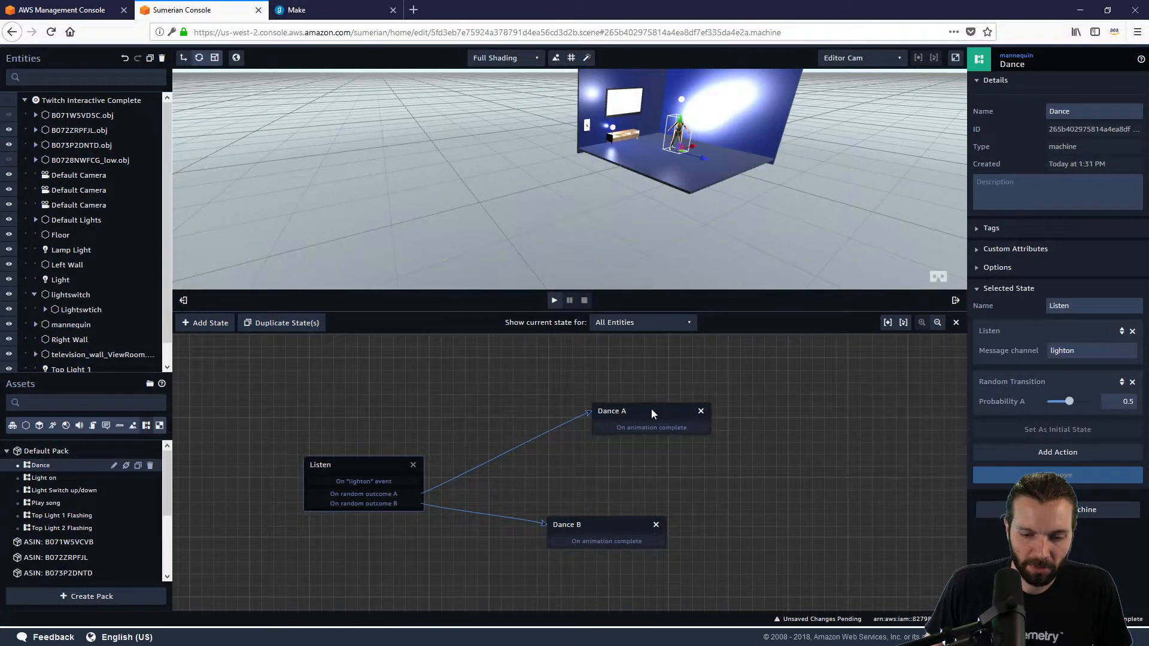
pyautogui.moveTo(603, 529); pyautogui.dragTo(651, 521)
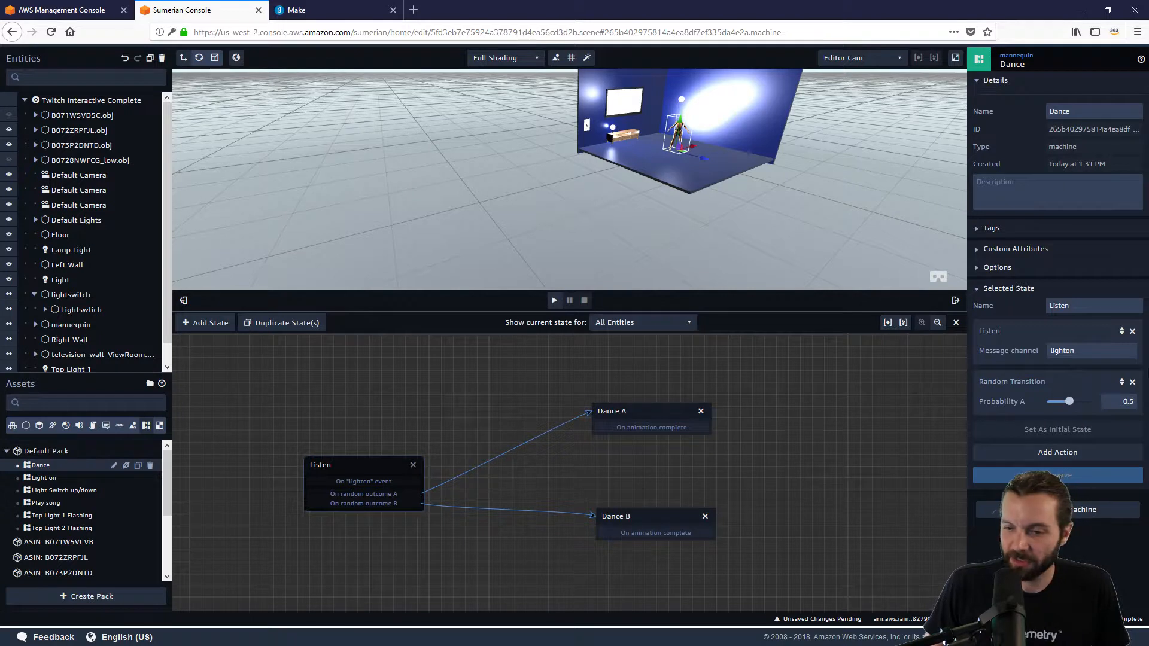
pyautogui.click(1132, 382)
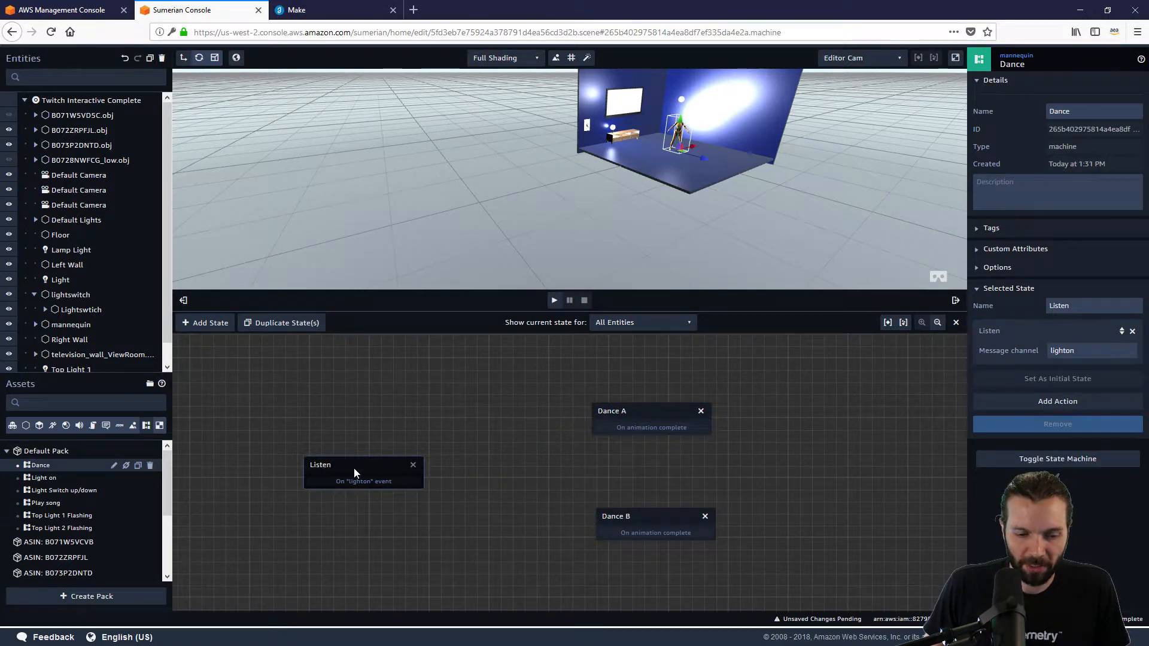
pyautogui.moveTo(354, 468); pyautogui.dragTo(303, 465)
# Add a new state between Listen and the two dance states and name it random
pyautogui.click(208, 325)
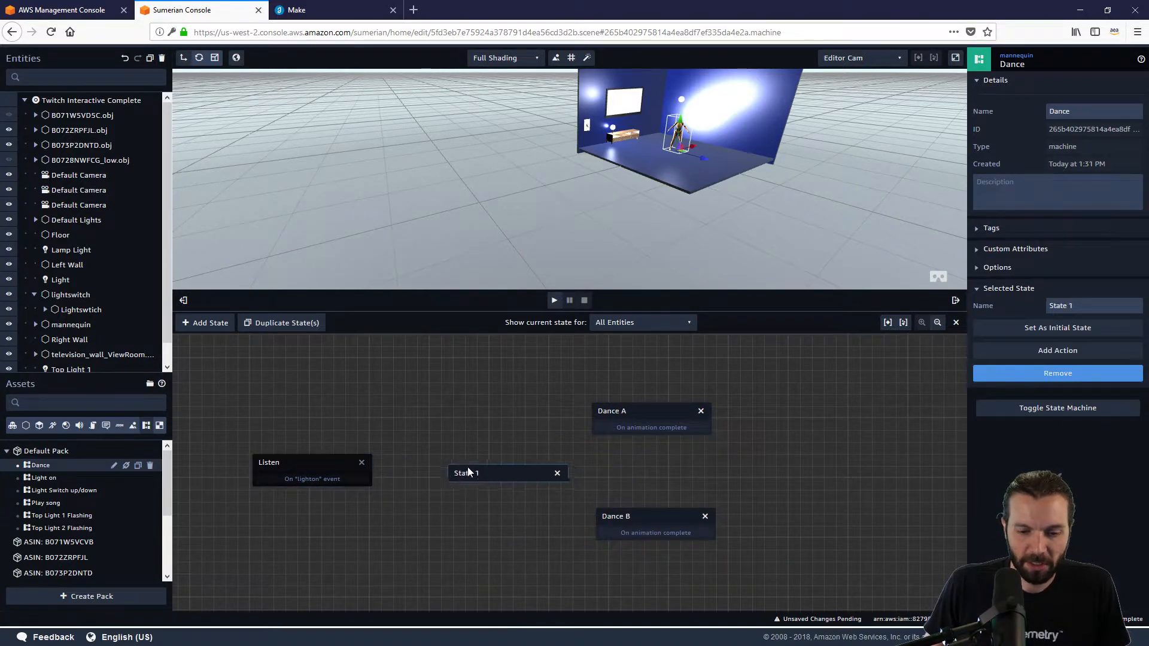
pyautogui.click(435, 458)
pyautogui.moveTo(1075, 306); pyautogui.dragTo(1044, 299)
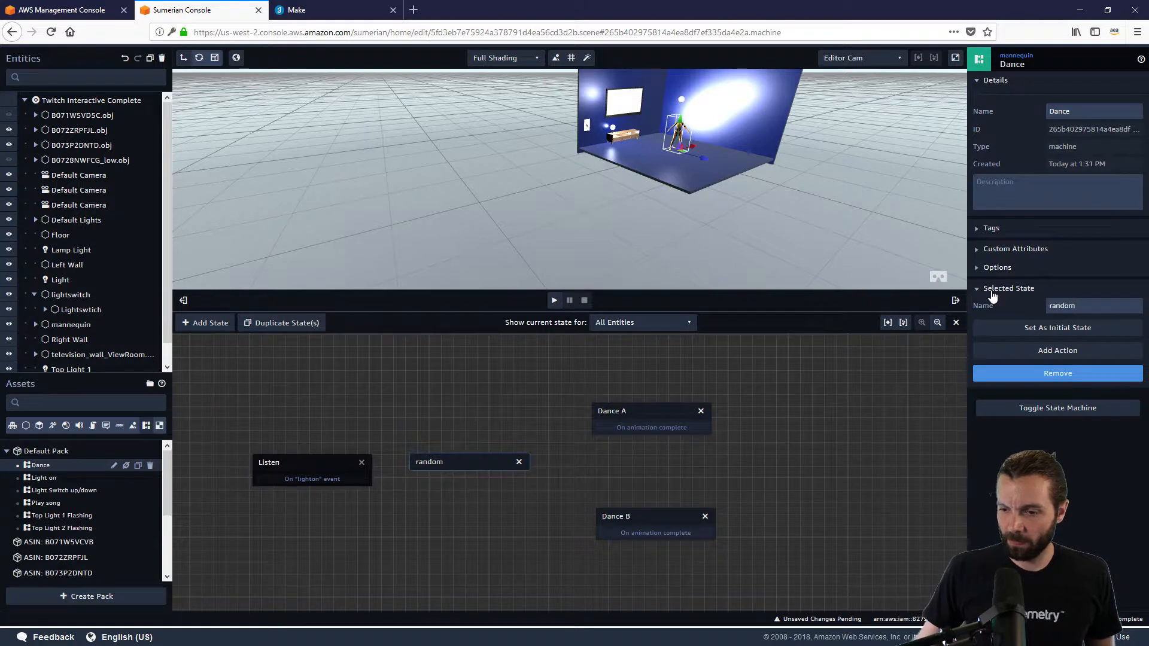
# Add a Random Transition action to the random state
pyautogui.click(1070, 358)
pyautogui.write('random')
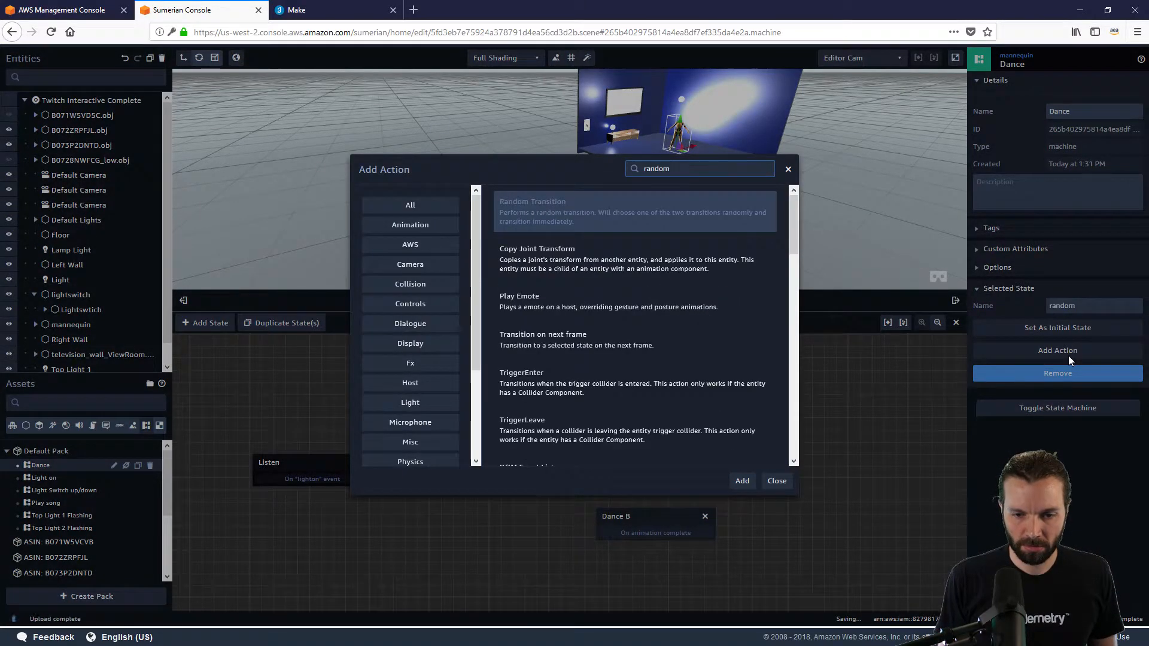
pyautogui.press('Return')
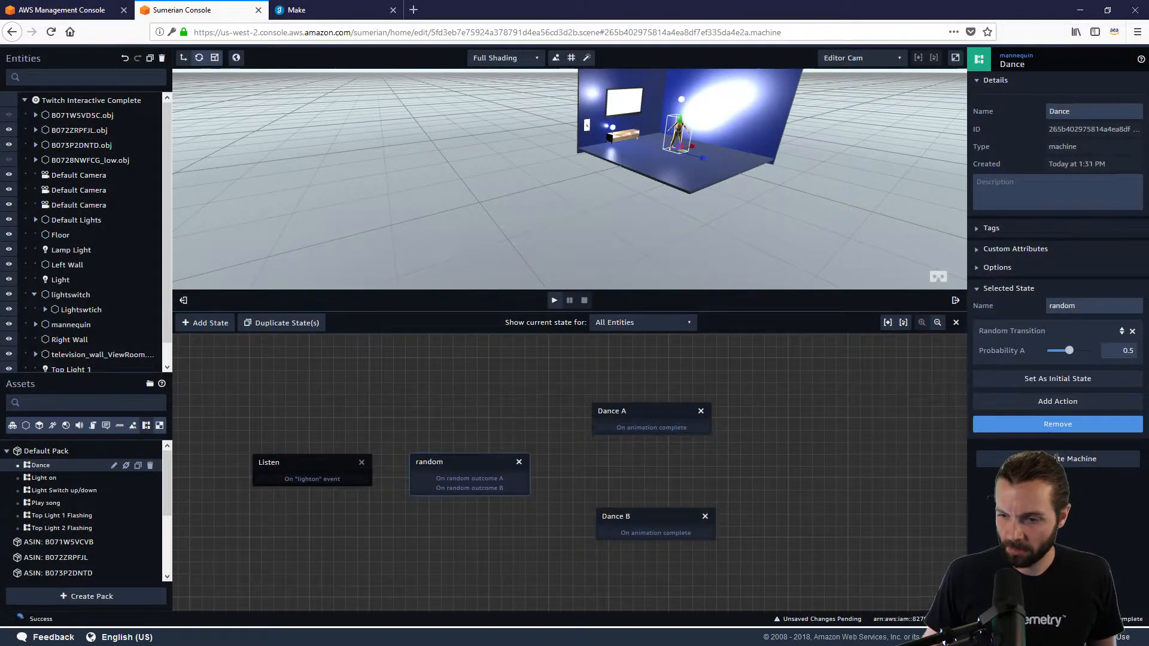
# Connect Listen's "lighton" event to the random state, with its outcome A leading to Dance A and outcome B to Dance B
pyautogui.moveTo(401, 468); pyautogui.dragTo(404, 468)
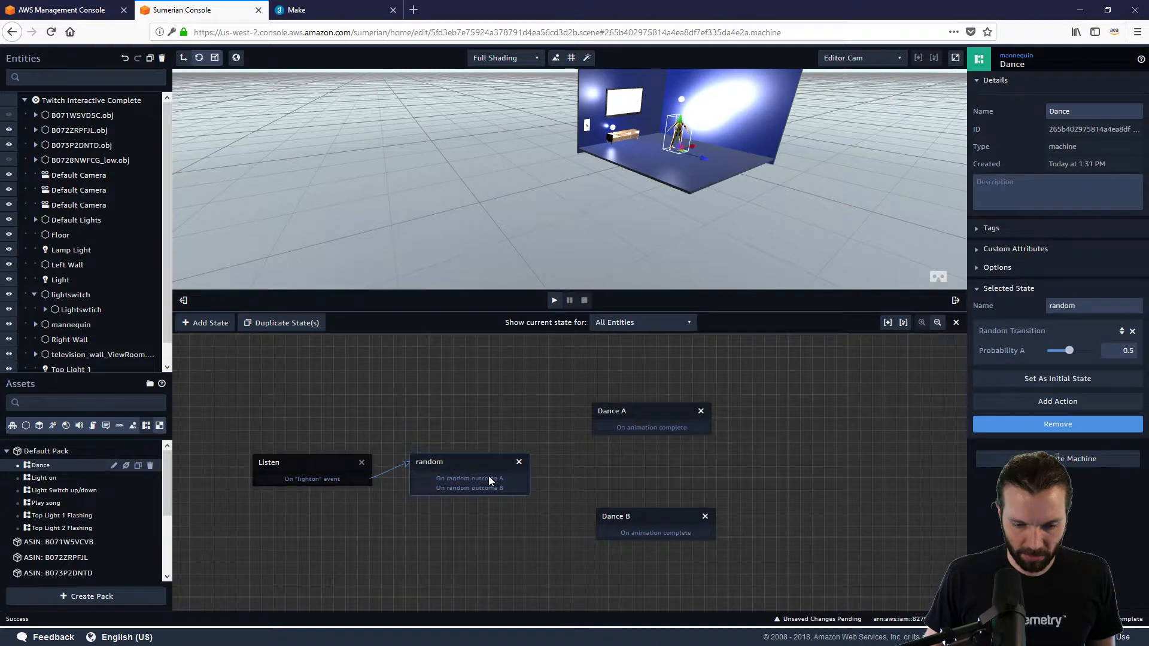
pyautogui.moveTo(529, 479); pyautogui.dragTo(637, 409)
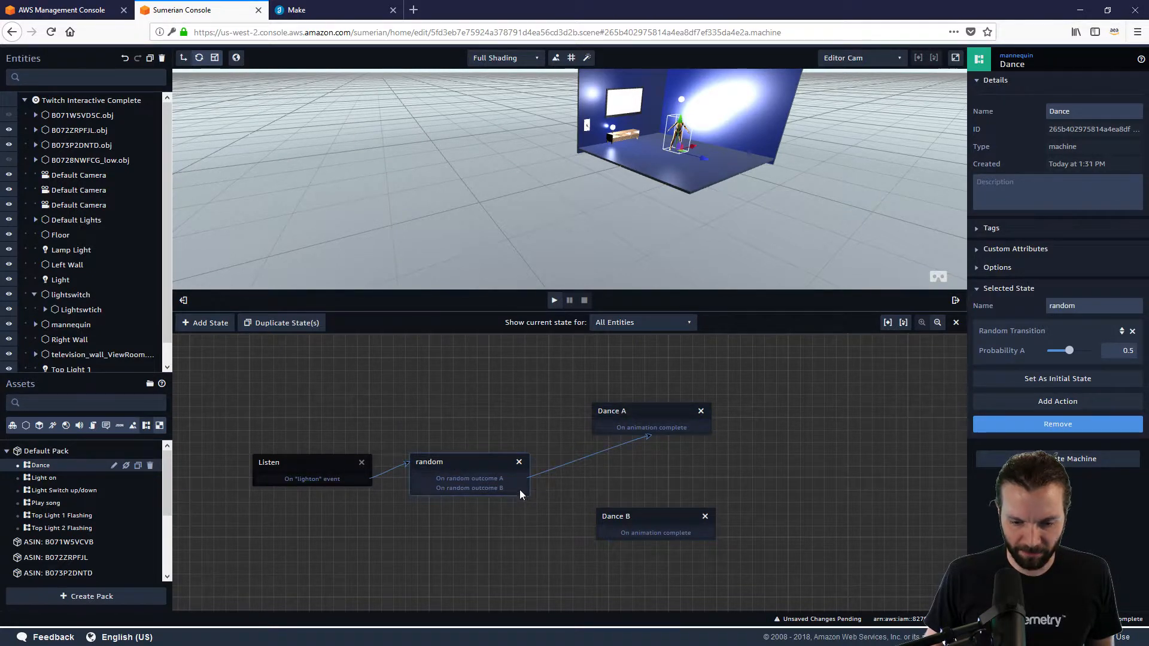
pyautogui.moveTo(519, 489); pyautogui.dragTo(649, 513)
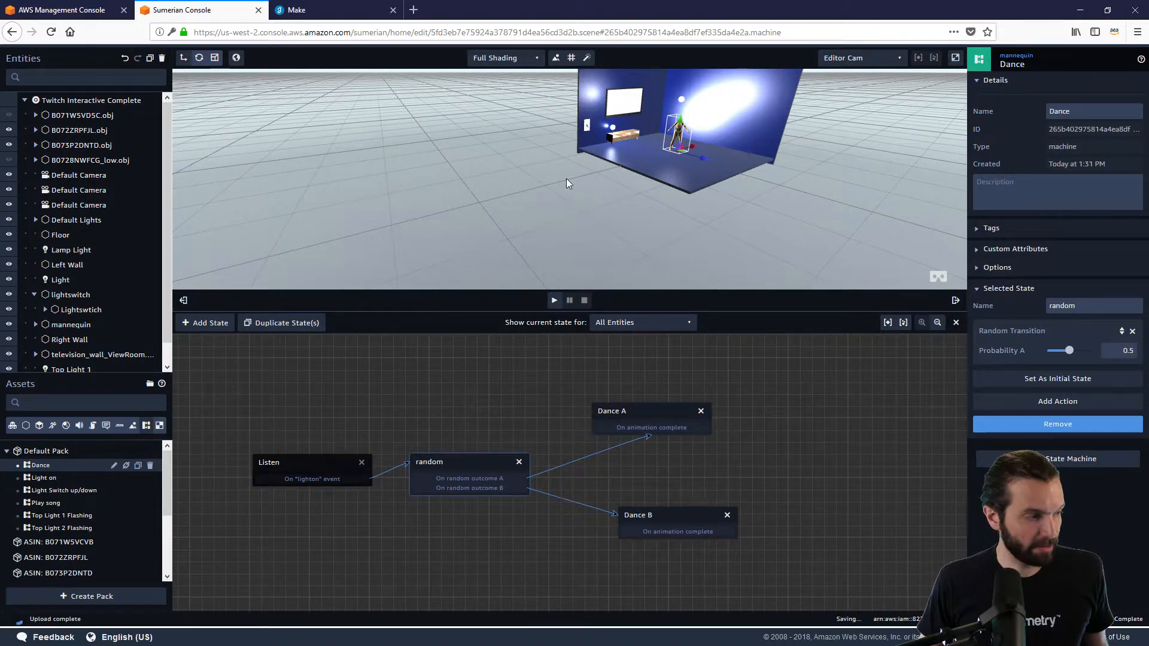
# Play the scene, toggle the light switch on and off to test the random dance, and stop playback
pyautogui.press('space')
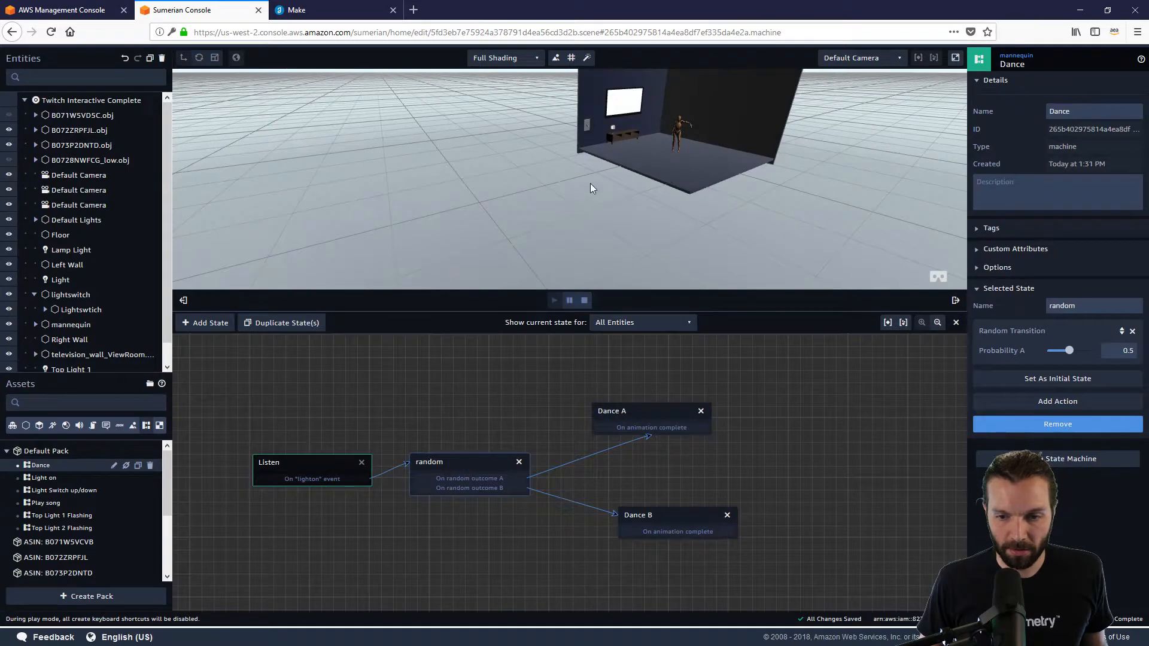
pyautogui.moveTo(591, 167); pyautogui.dragTo(548, 236, button='middle')
pyautogui.scroll(1, 526, 200)
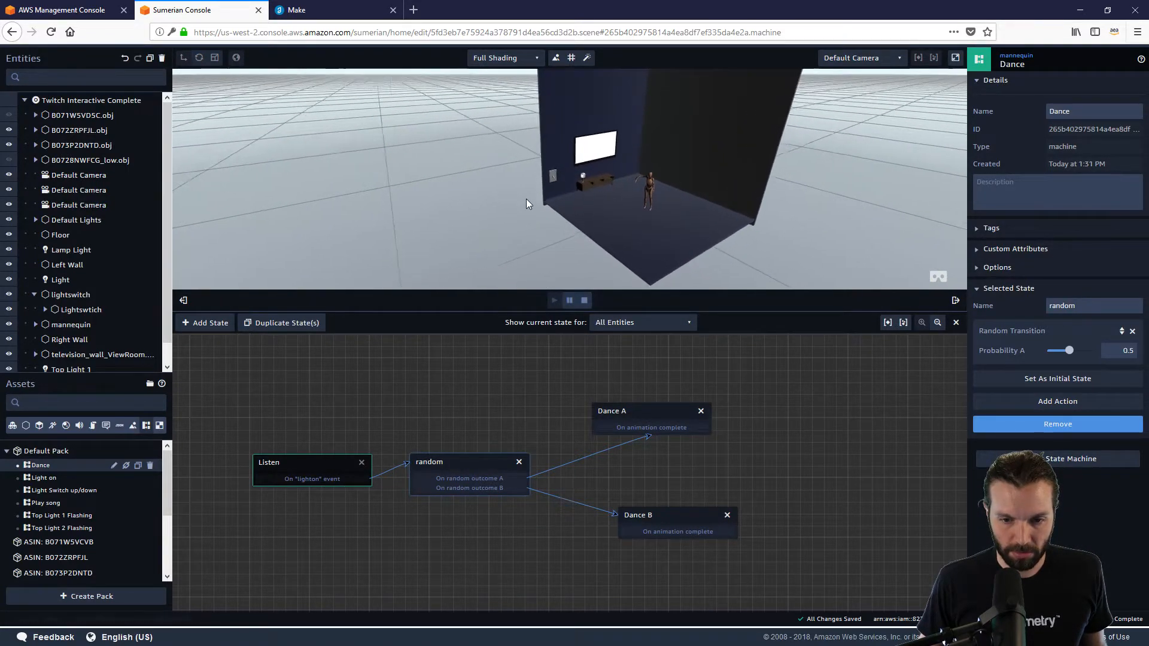
pyautogui.scroll(4, 526, 199)
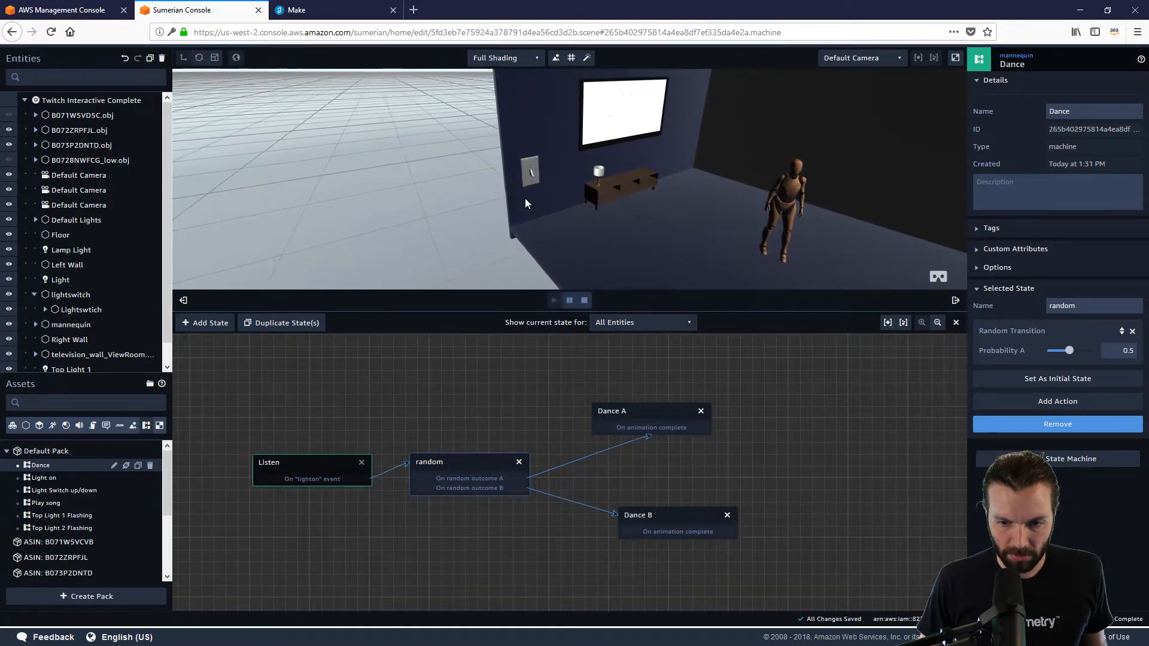
pyautogui.click(533, 176)
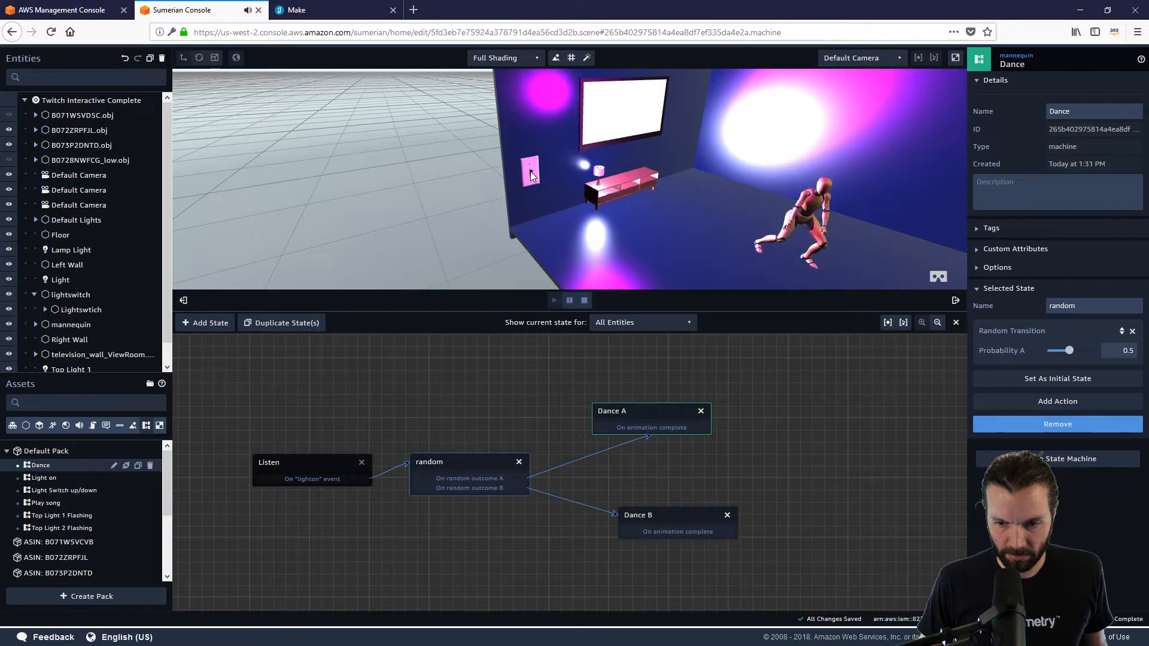
pyautogui.click(531, 174)
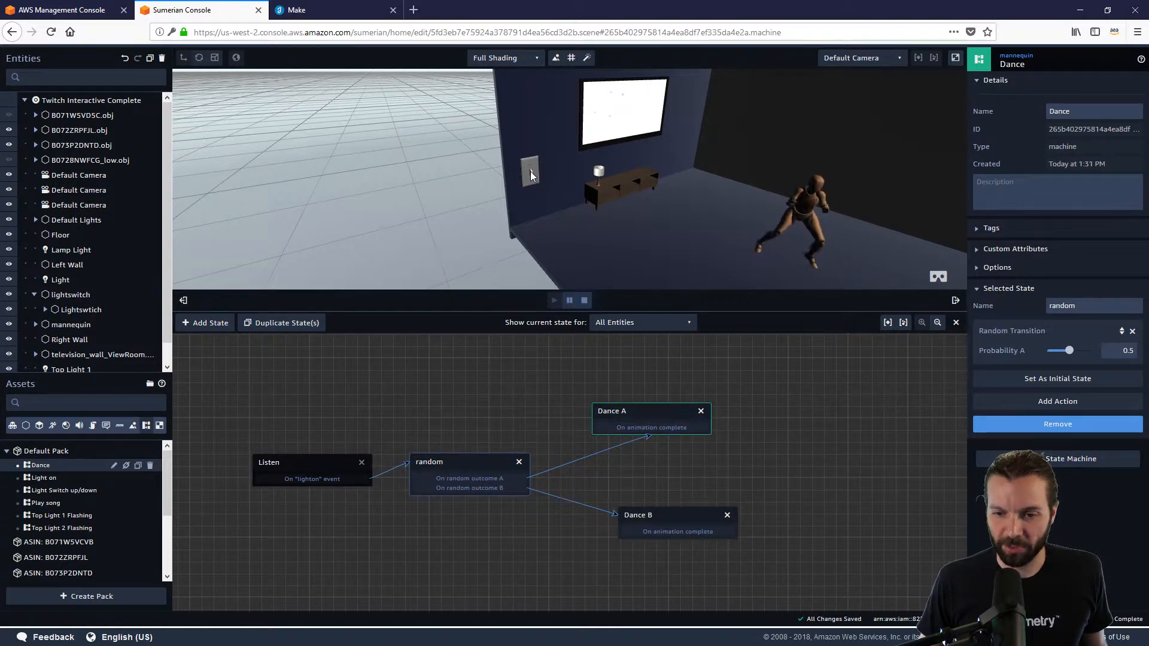
pyautogui.click(584, 301)
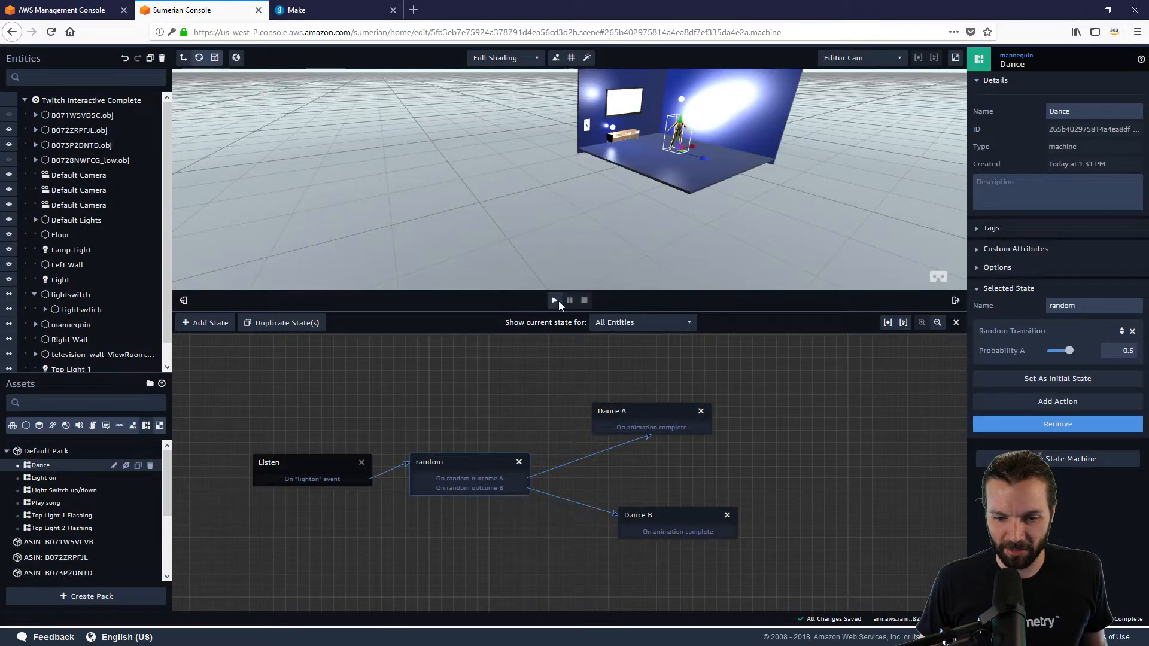
# Replay the scene with the whole room in view, turn on the light switch to test which dance runs, and stop
pyautogui.click(557, 300)
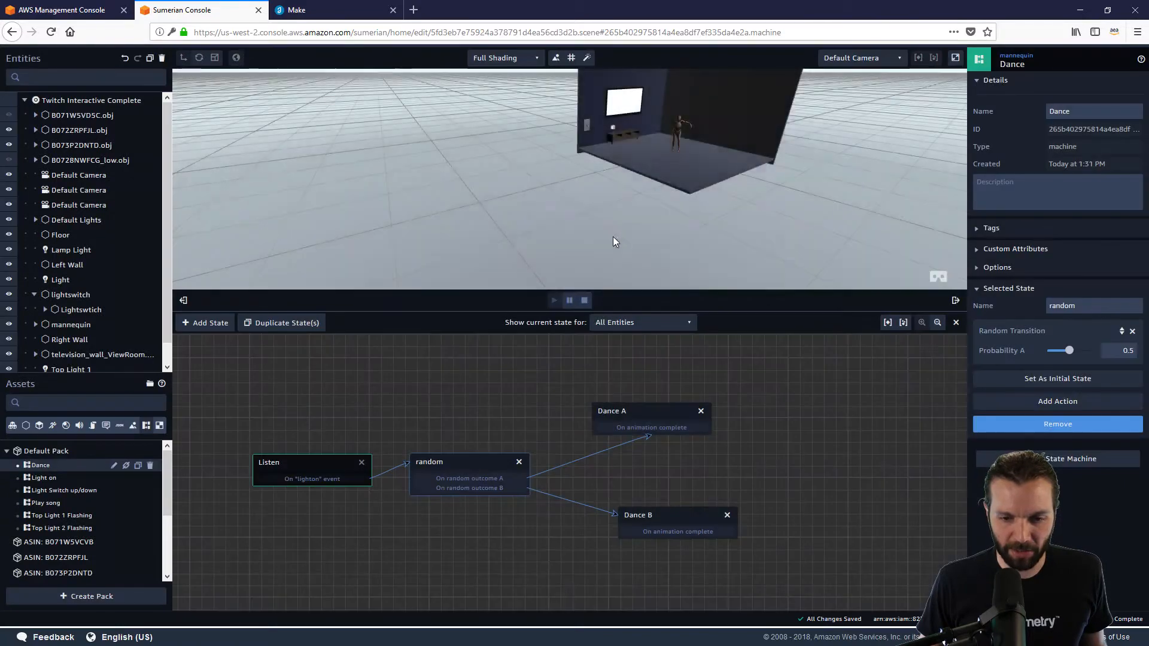
pyautogui.scroll(2, 580, 207)
pyautogui.moveTo(583, 166); pyautogui.dragTo(591, 256, button='middle')
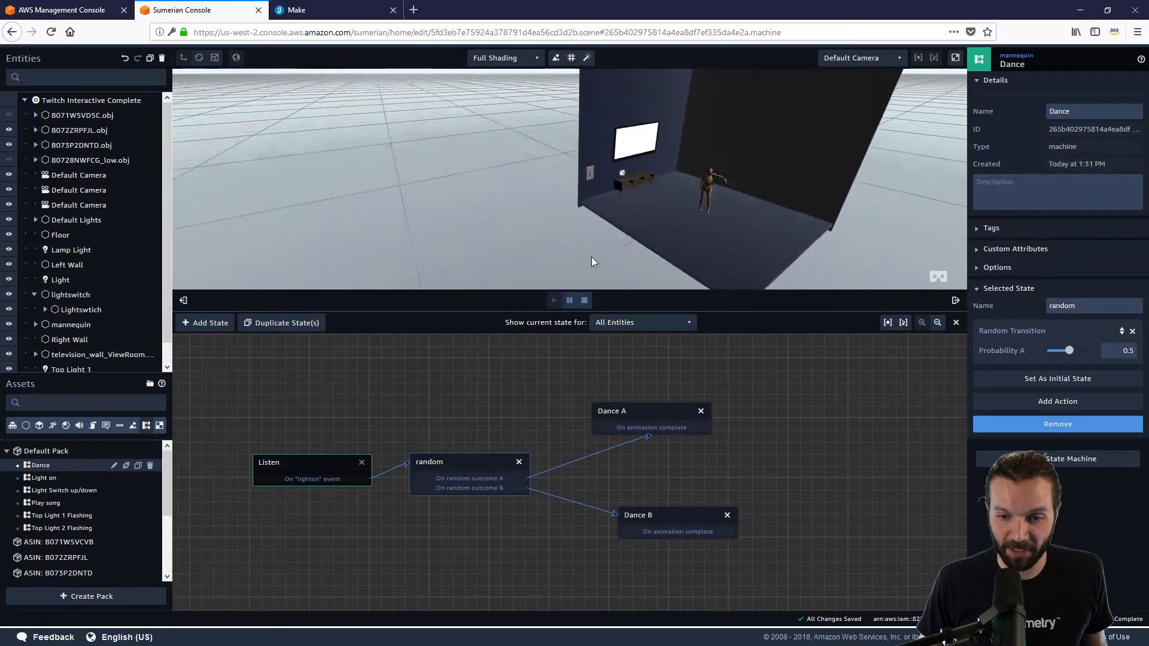
pyautogui.scroll(2, 596, 228)
pyautogui.scroll(2, 596, 229)
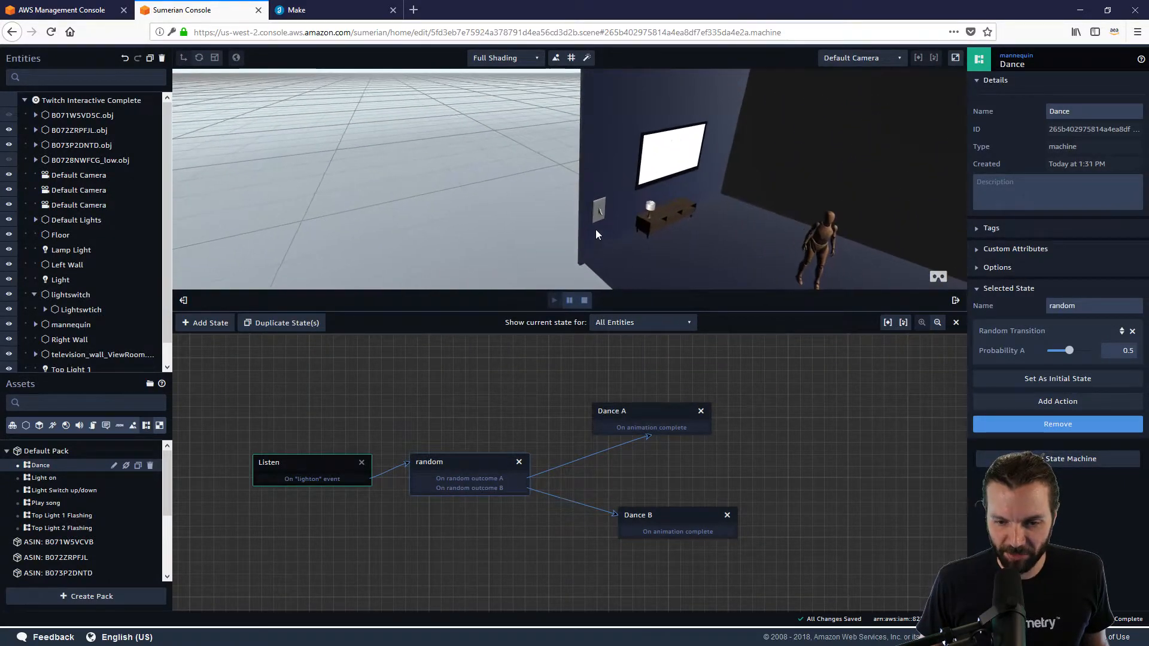
pyautogui.moveTo(595, 229); pyautogui.dragTo(510, 165)
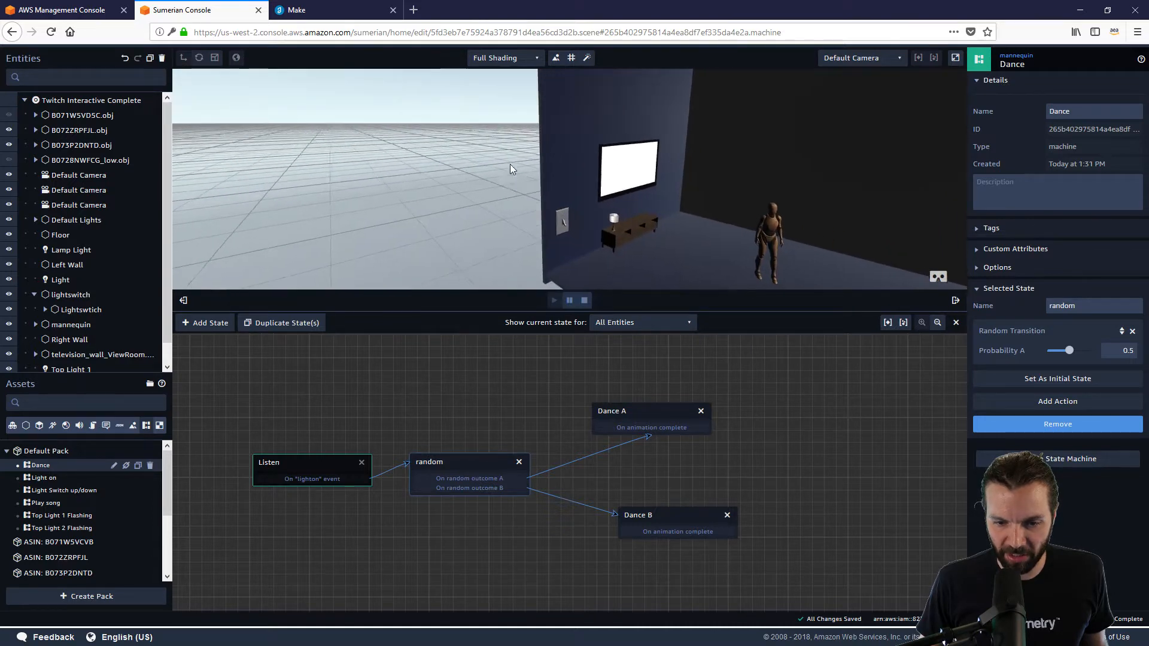
pyautogui.moveTo(510, 165); pyautogui.dragTo(482, 95, button='middle')
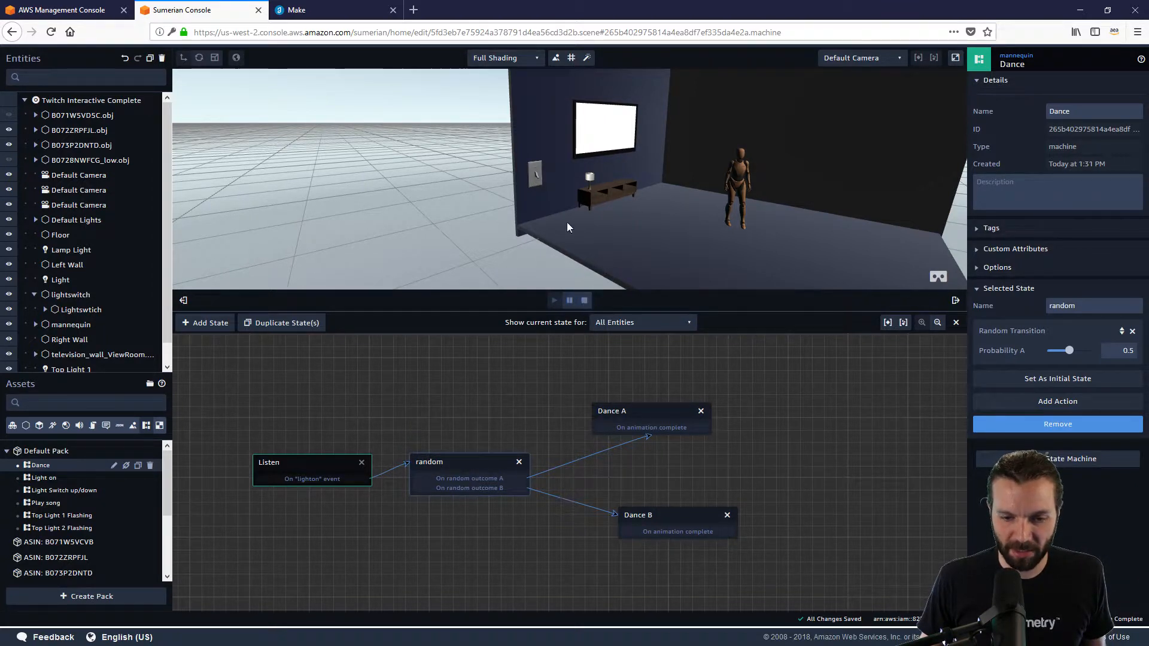
pyautogui.click(537, 178)
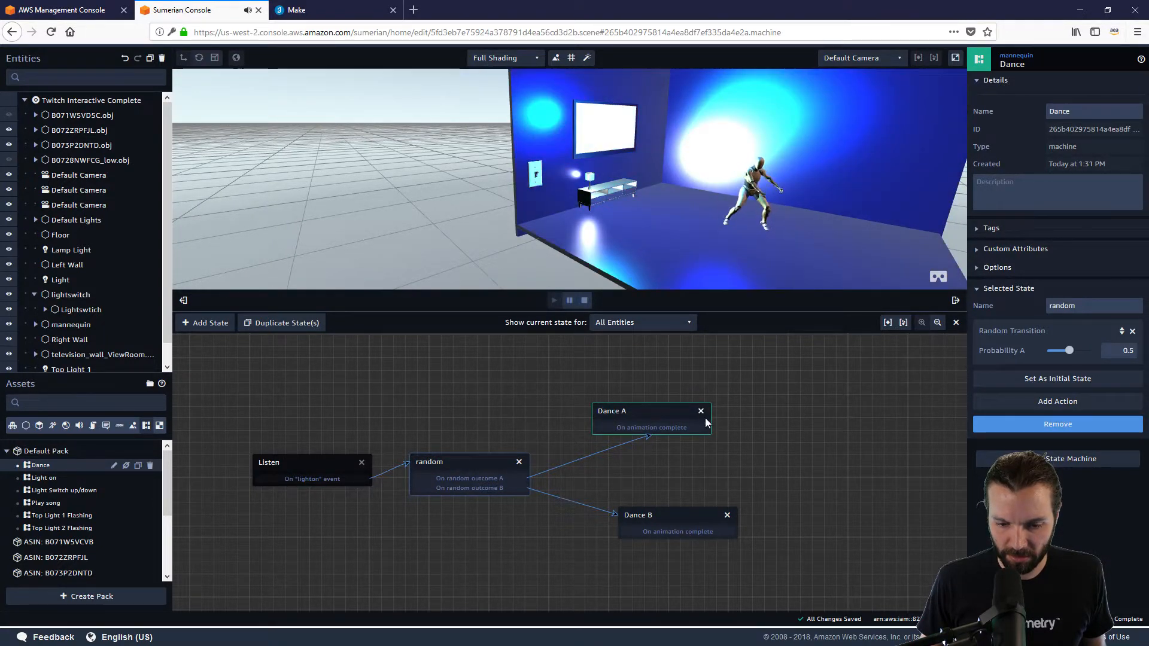
pyautogui.click(584, 300)
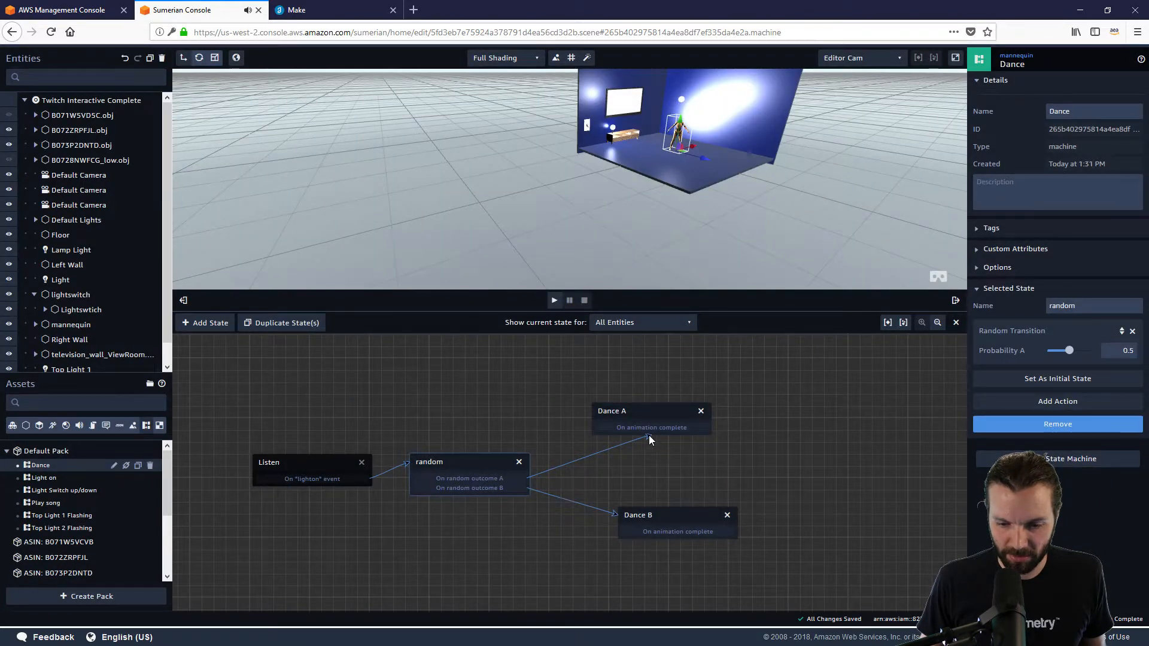
# Reroute random outcome A to Dance B and test that dance by turning on the light switch in play mode
pyautogui.click(603, 456)
pyautogui.moveTo(526, 478); pyautogui.dragTo(661, 519)
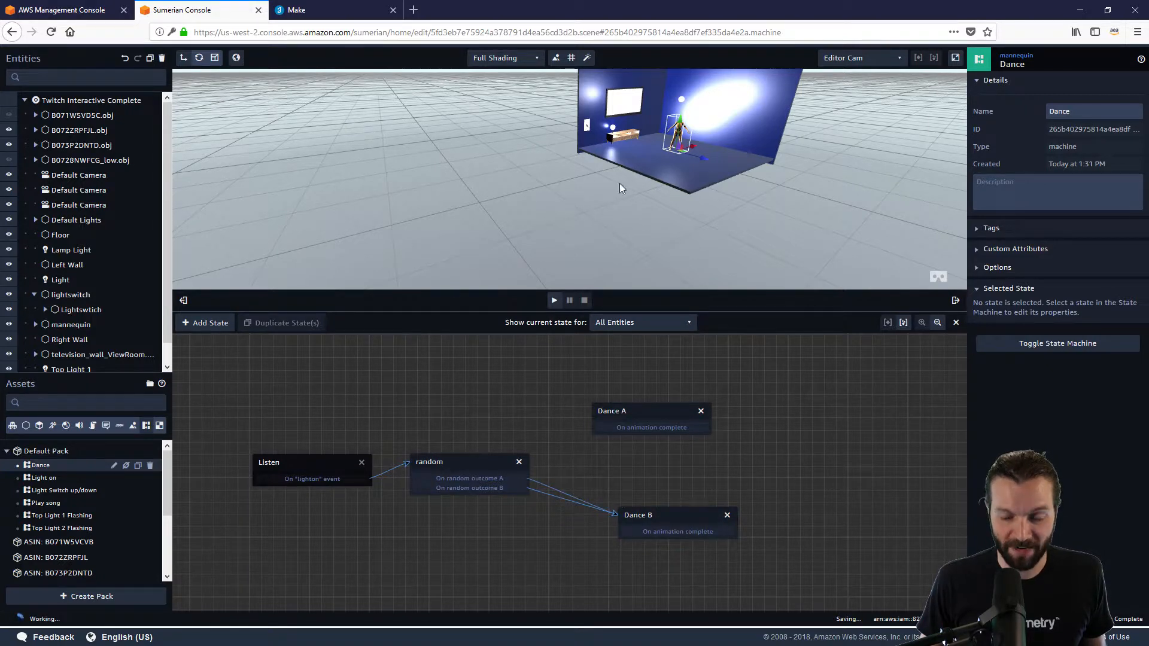
pyautogui.press('space')
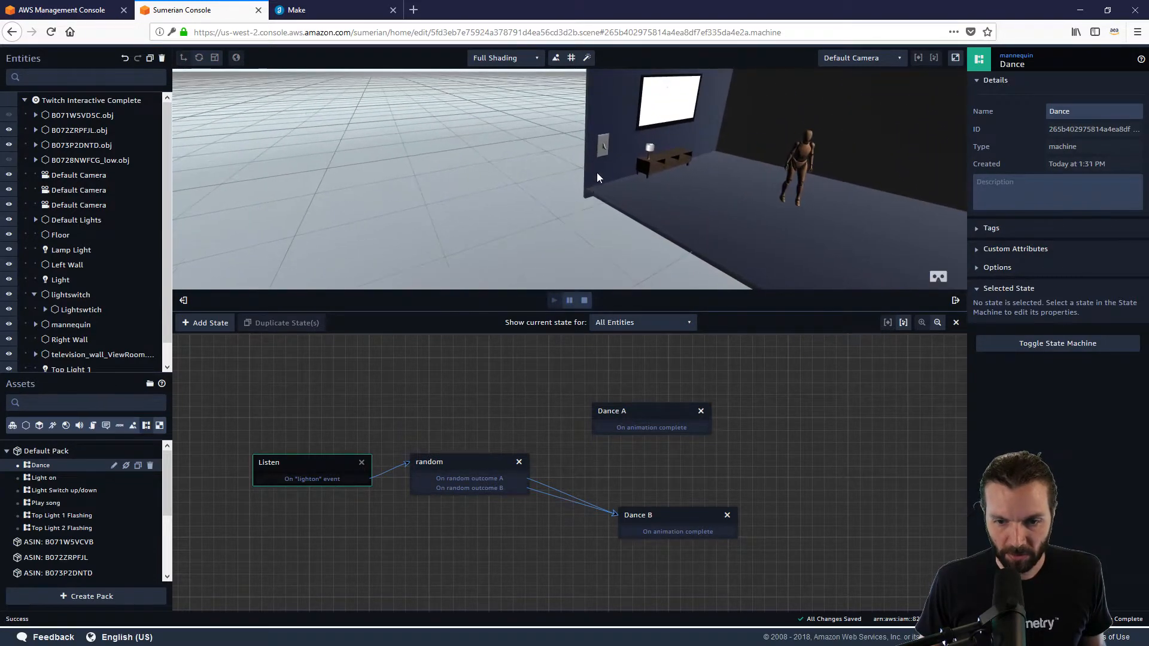
pyautogui.click(605, 147)
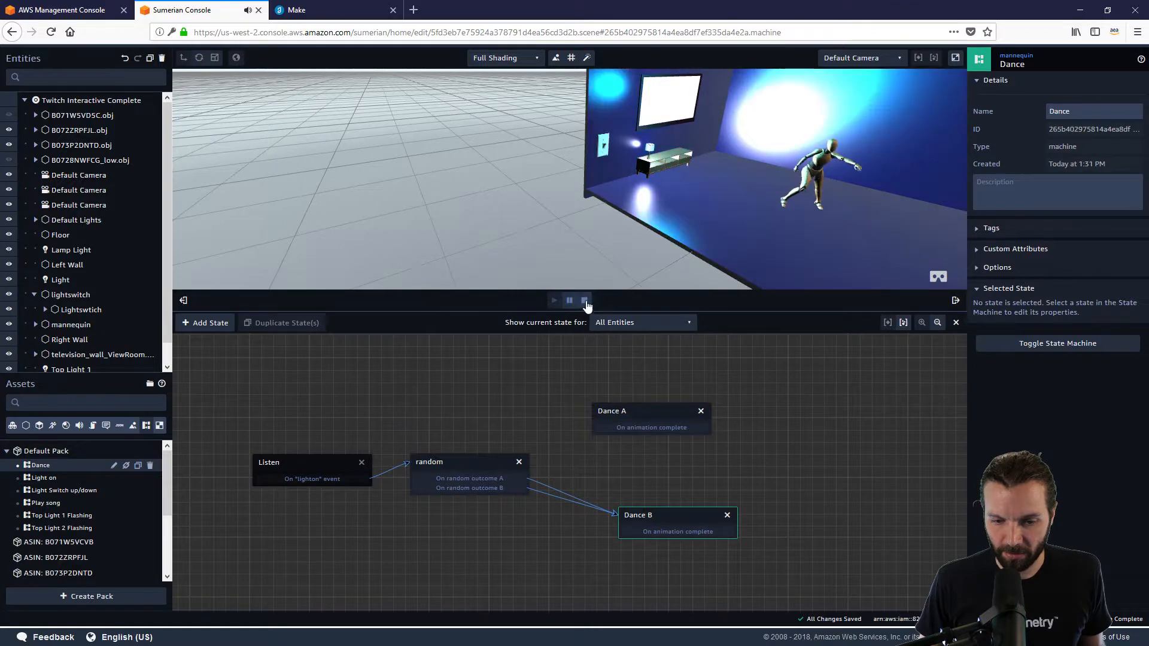
pyautogui.click(584, 300)
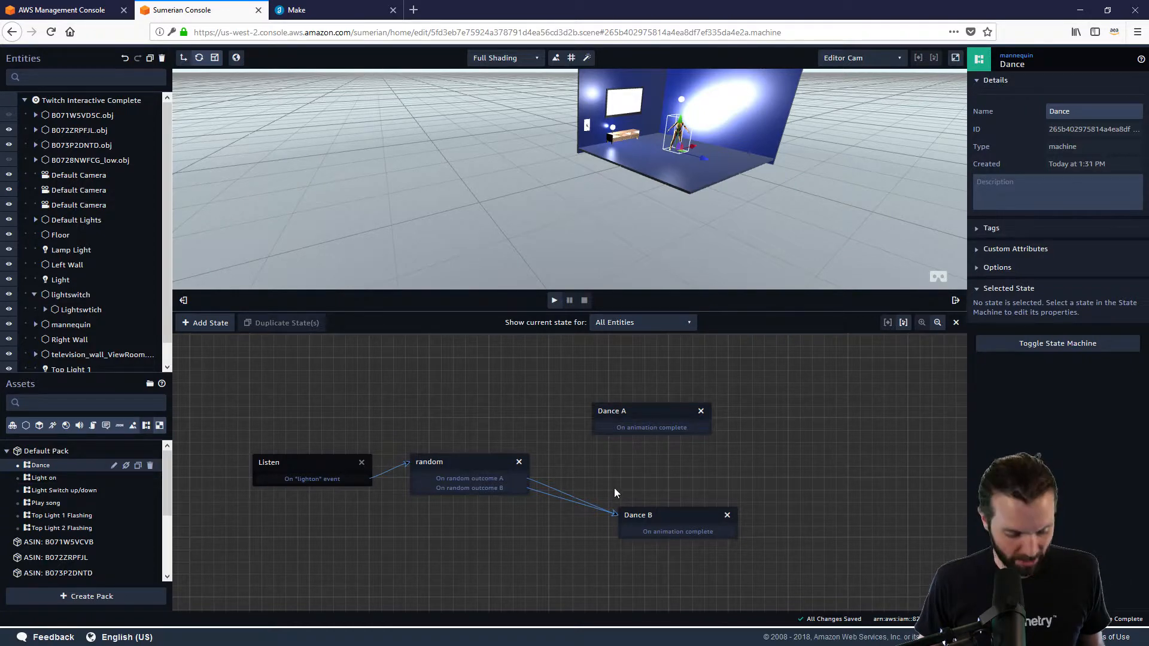
# Reconnect random outcome A to Dance A and reposition the states into a tidy branching layout
pyautogui.moveTo(618, 489); pyautogui.dragTo(621, 419)
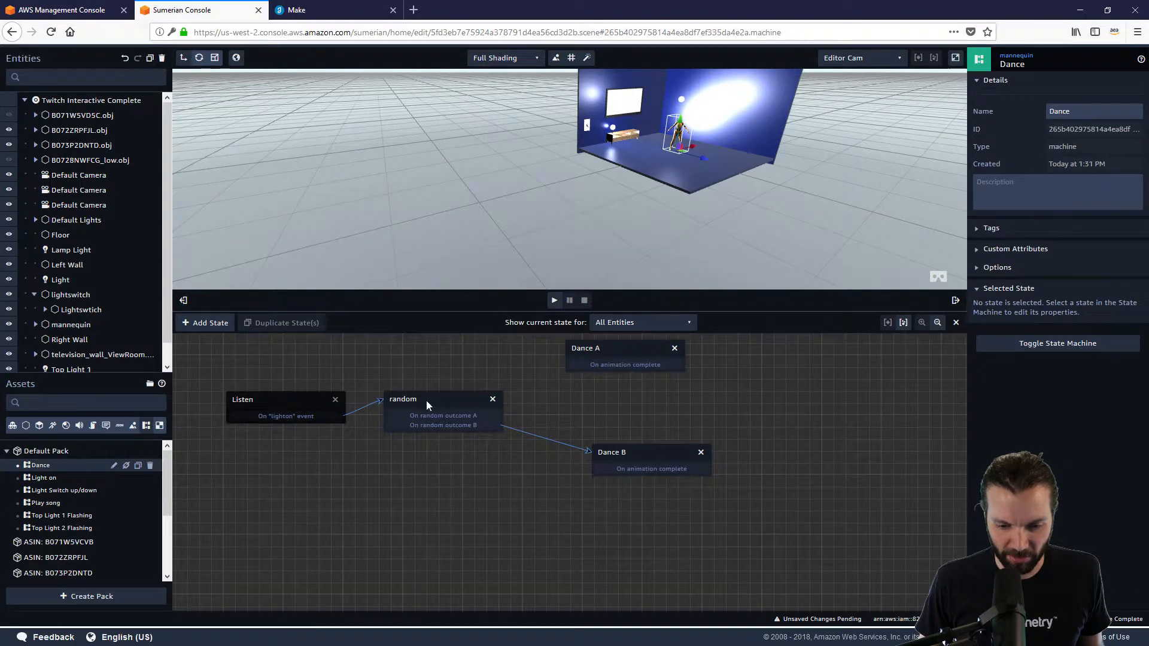
pyautogui.moveTo(491, 420); pyautogui.dragTo(709, 457)
pyautogui.scroll(-1, 716, 398)
pyautogui.scroll(1, 715, 400)
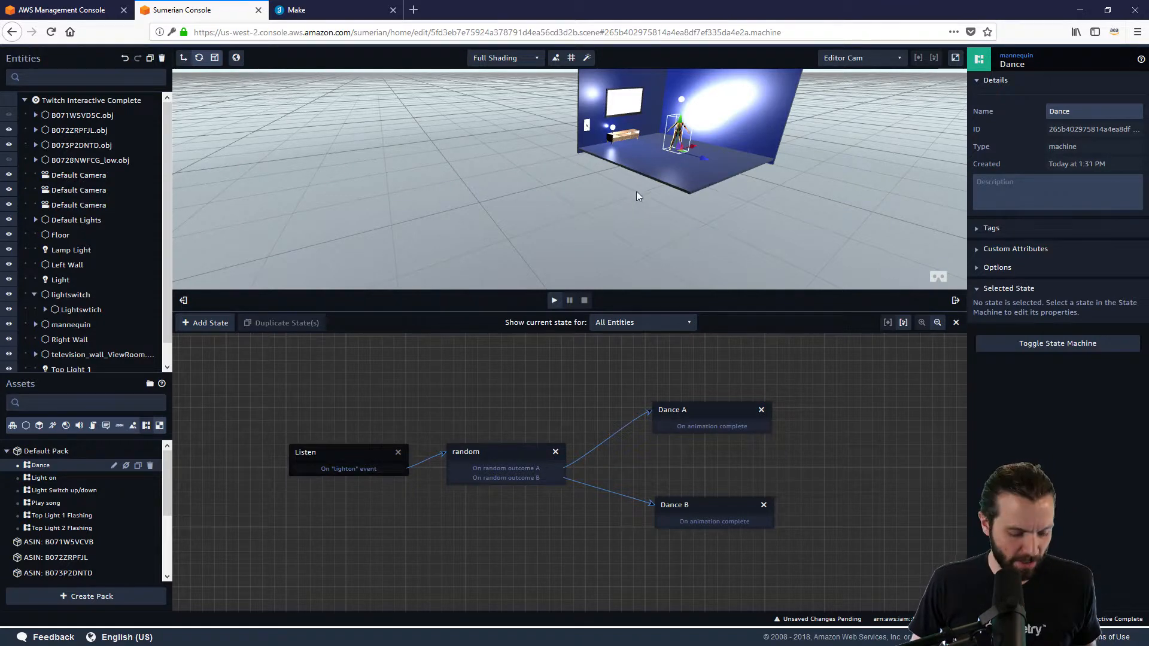
# Bring the room close in the viewport and return from the Dance behavior to the mannequin entity's components
pyautogui.scroll(5, 657, 191)
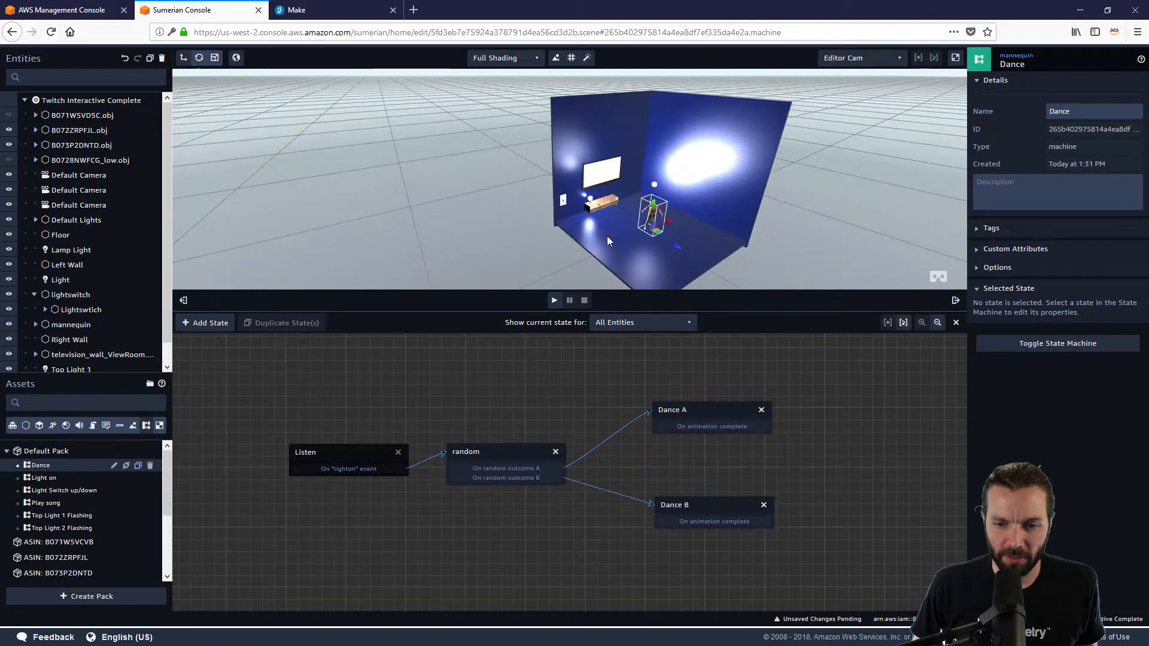
pyautogui.scroll(5, 608, 240)
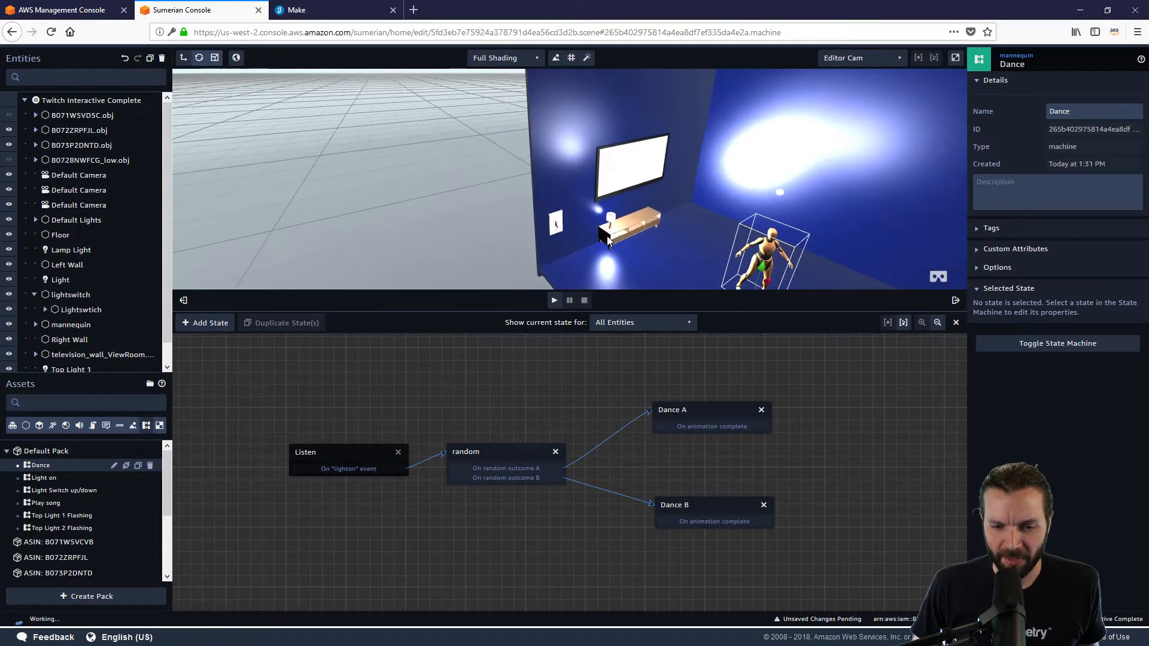
pyautogui.moveTo(621, 210); pyautogui.dragTo(634, 198)
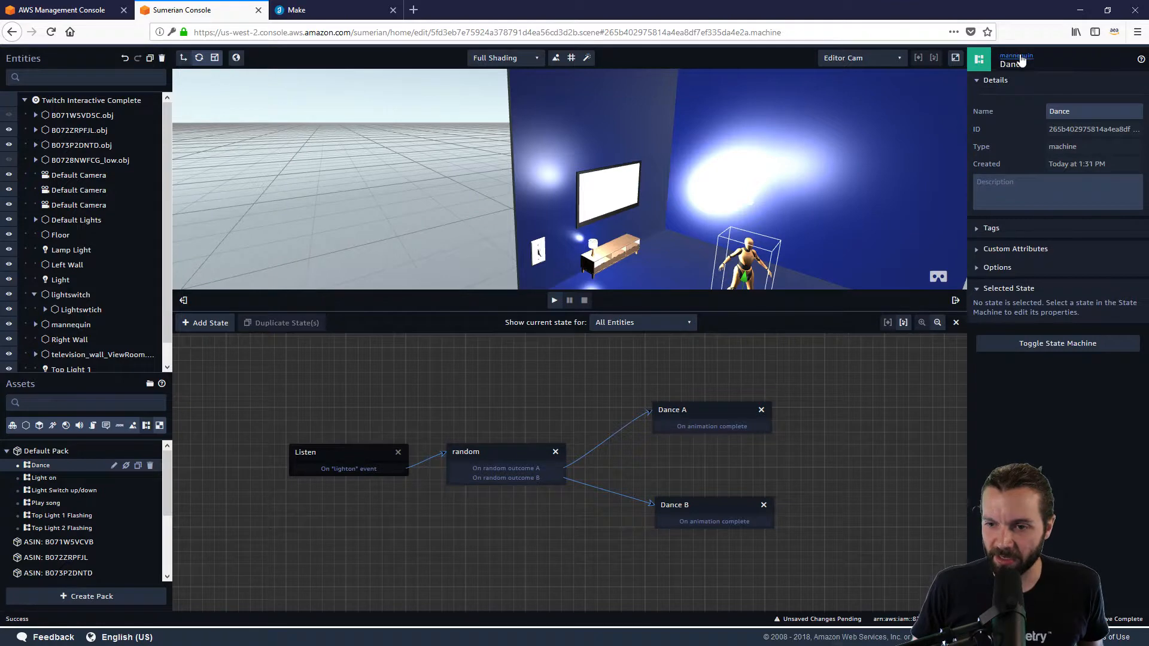
pyautogui.click(1016, 55)
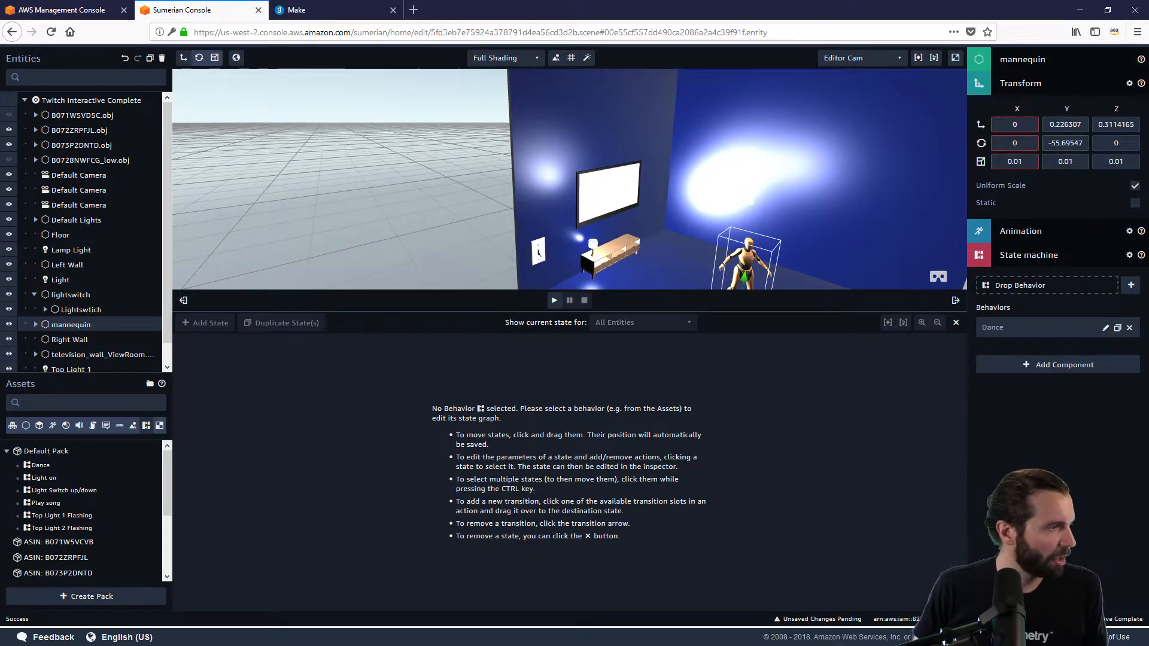
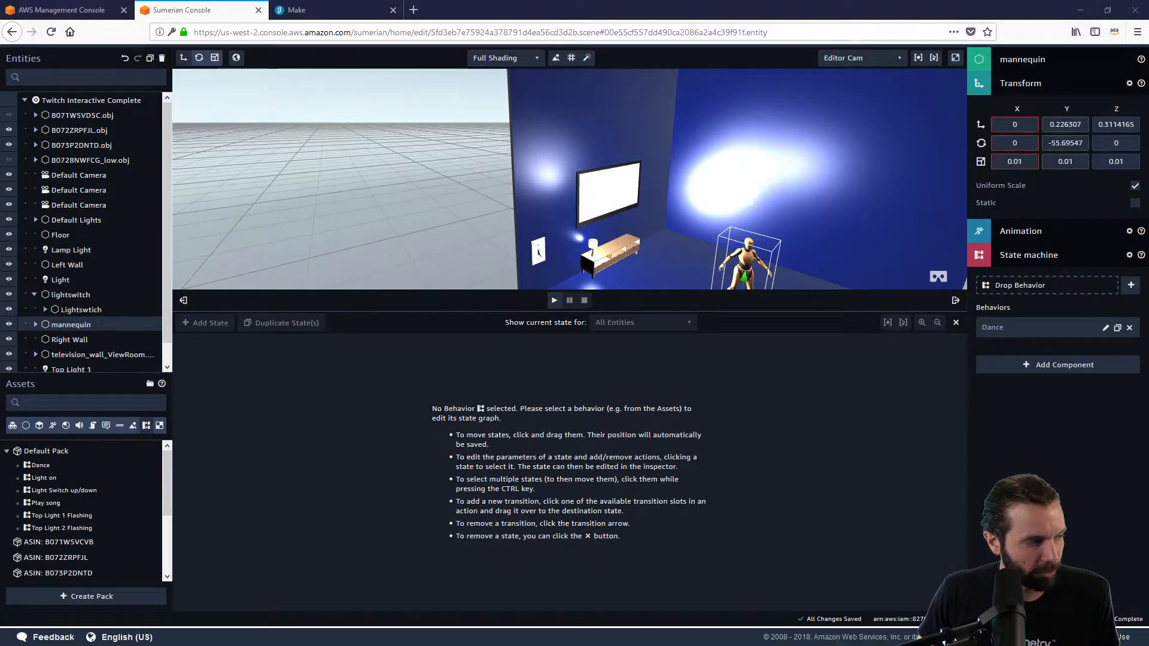
# Open the Top Light 1 Flashing behavior's state graph with the whole room in view
pyautogui.click(956, 323)
pyautogui.moveTo(944, 331); pyautogui.dragTo(401, 344)
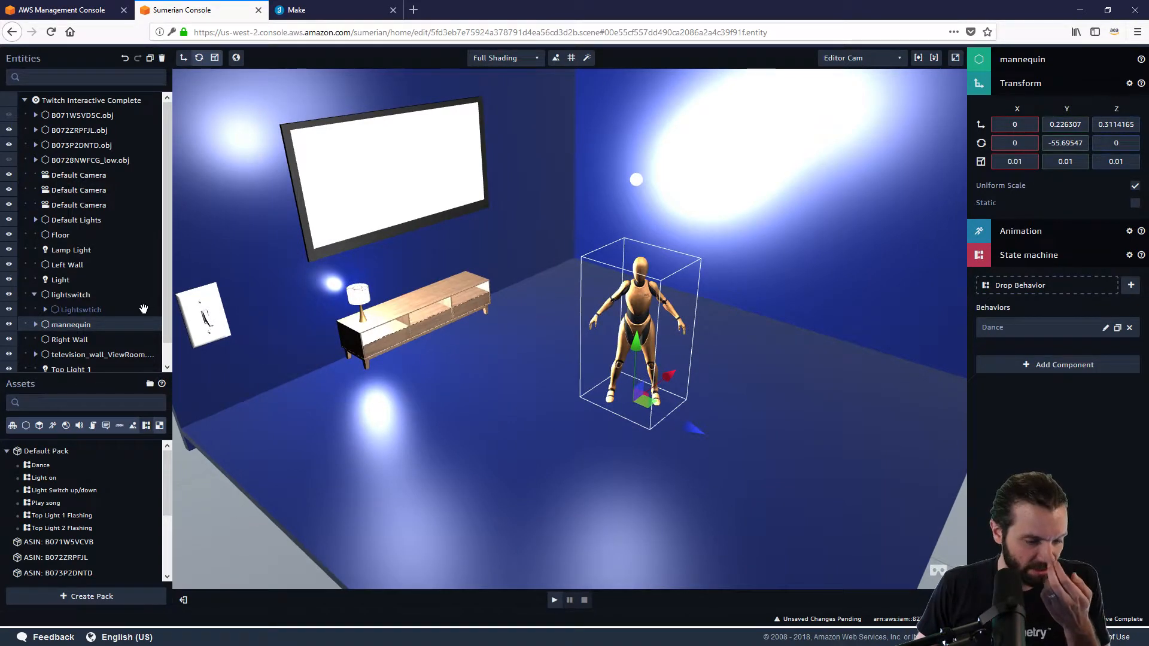
pyautogui.click(43, 517)
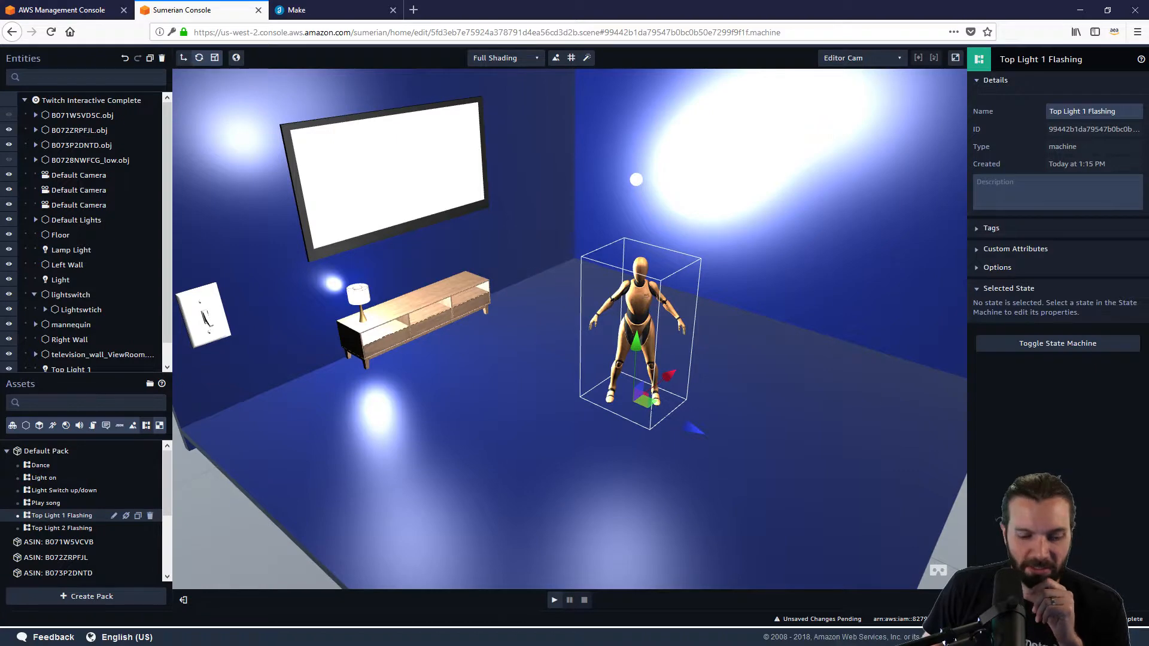
pyautogui.click(1072, 343)
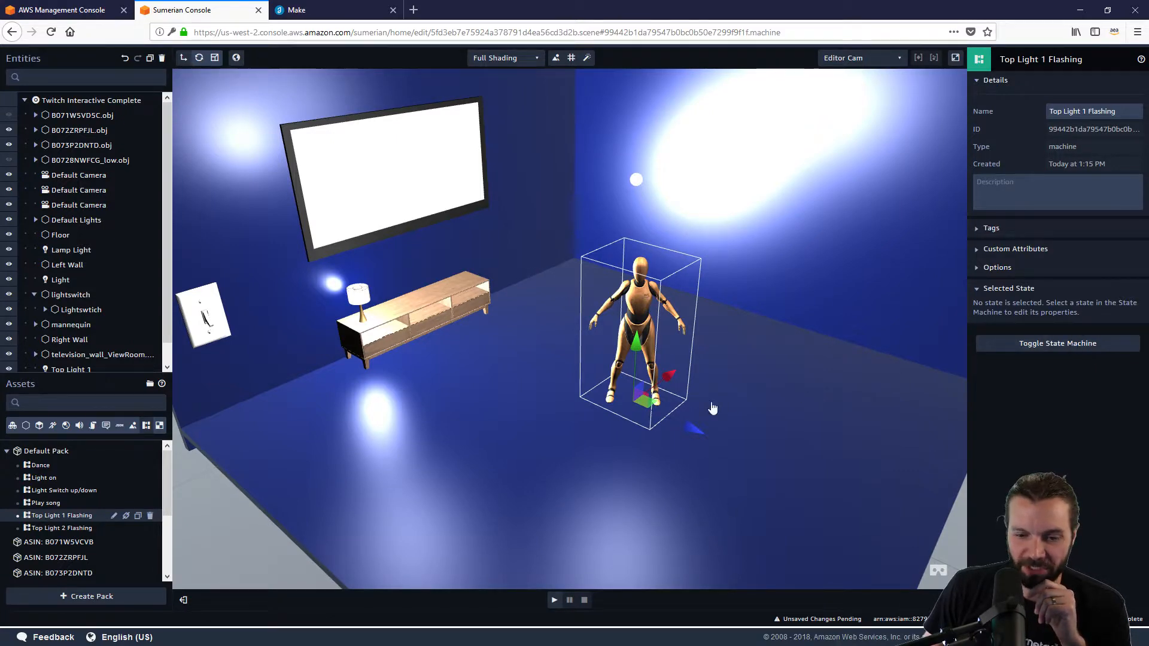
pyautogui.moveTo(475, 443); pyautogui.dragTo(602, 419)
pyautogui.moveTo(601, 419); pyautogui.dragTo(539, 424, button='right')
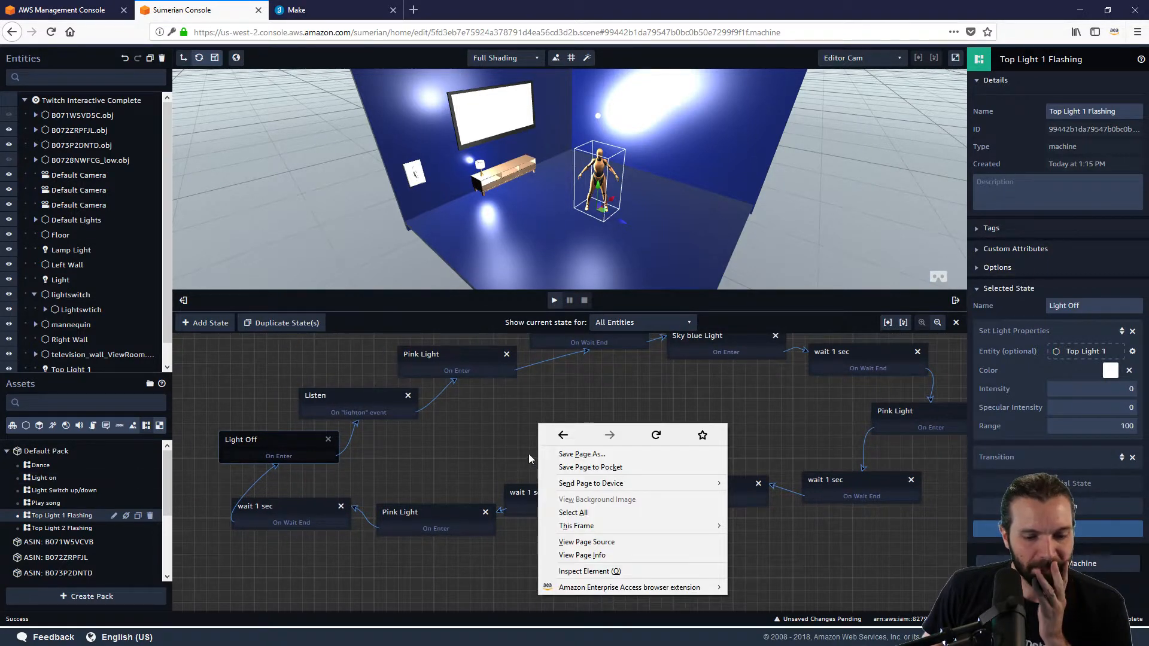
pyautogui.click(503, 443)
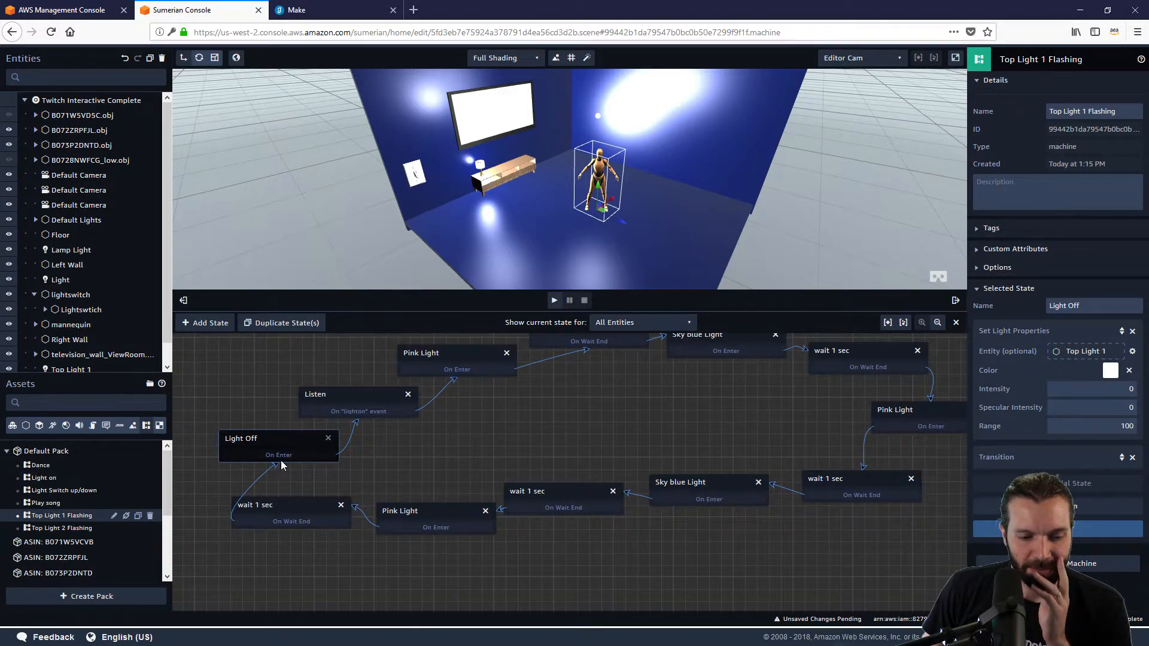
# Remove the transitions from Light Off to Listen and from the last wait state to Light Off, and move Light Off aside
pyautogui.click(356, 429)
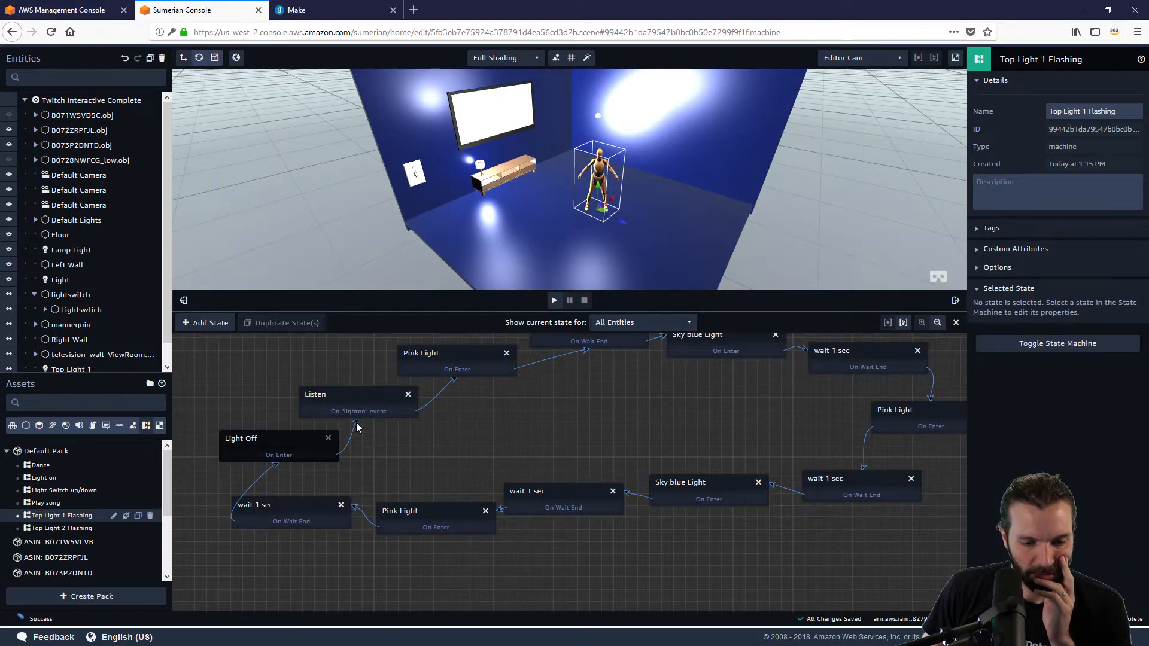
pyautogui.moveTo(286, 438); pyautogui.dragTo(253, 435)
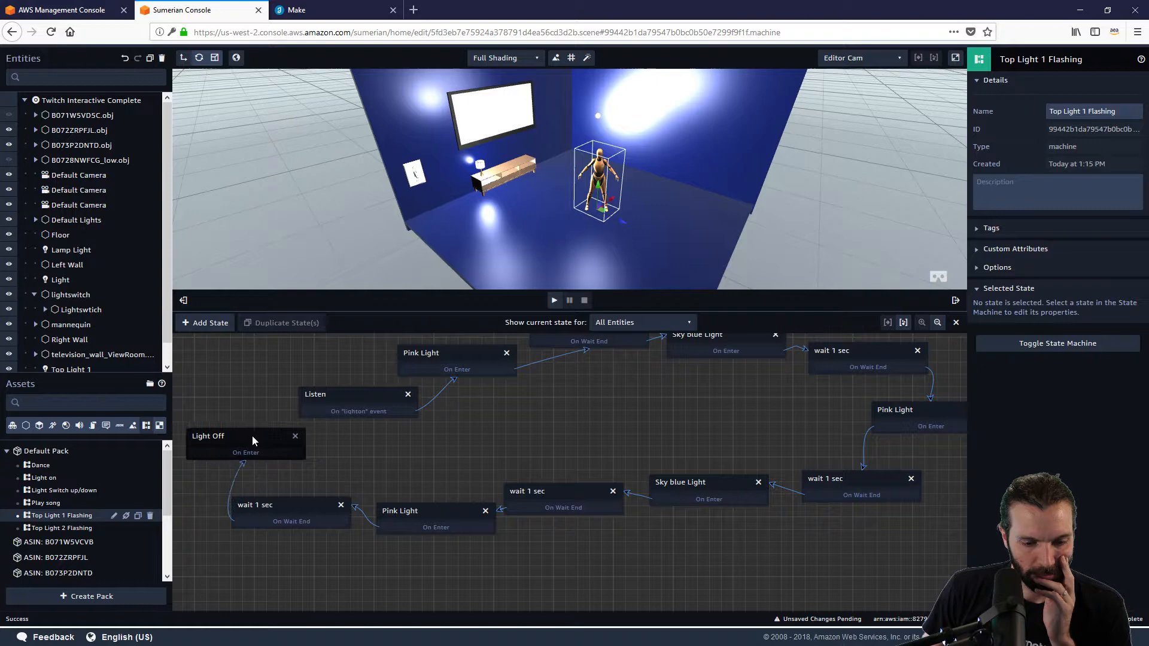
pyautogui.click(242, 465)
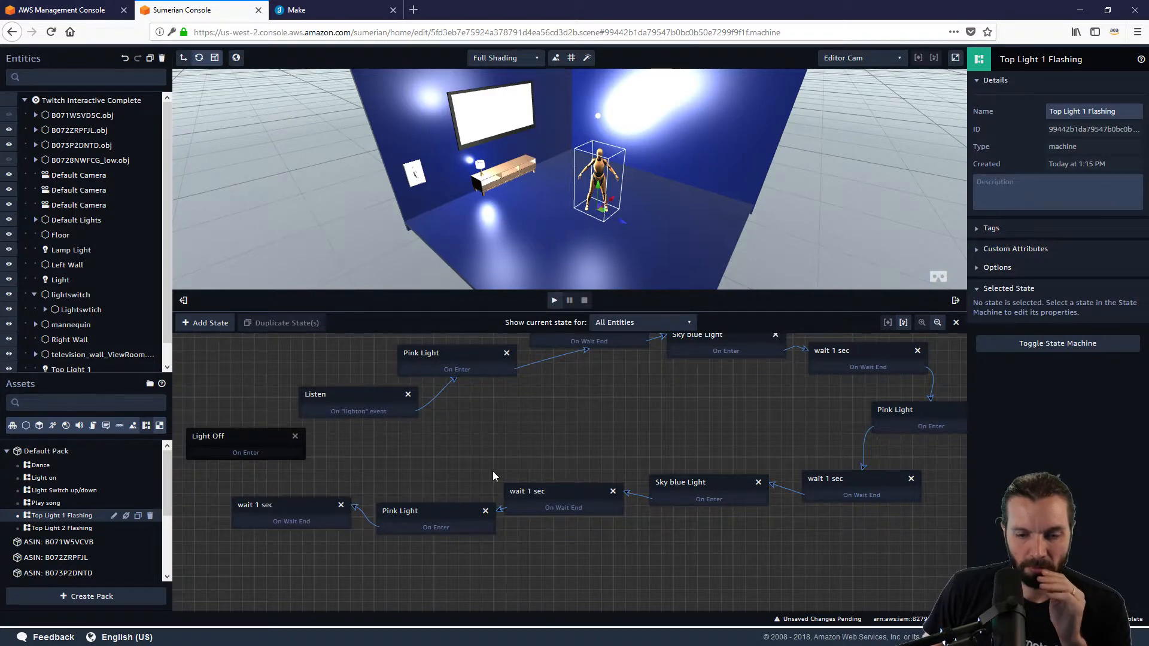
pyautogui.scroll(-3, 462, 447)
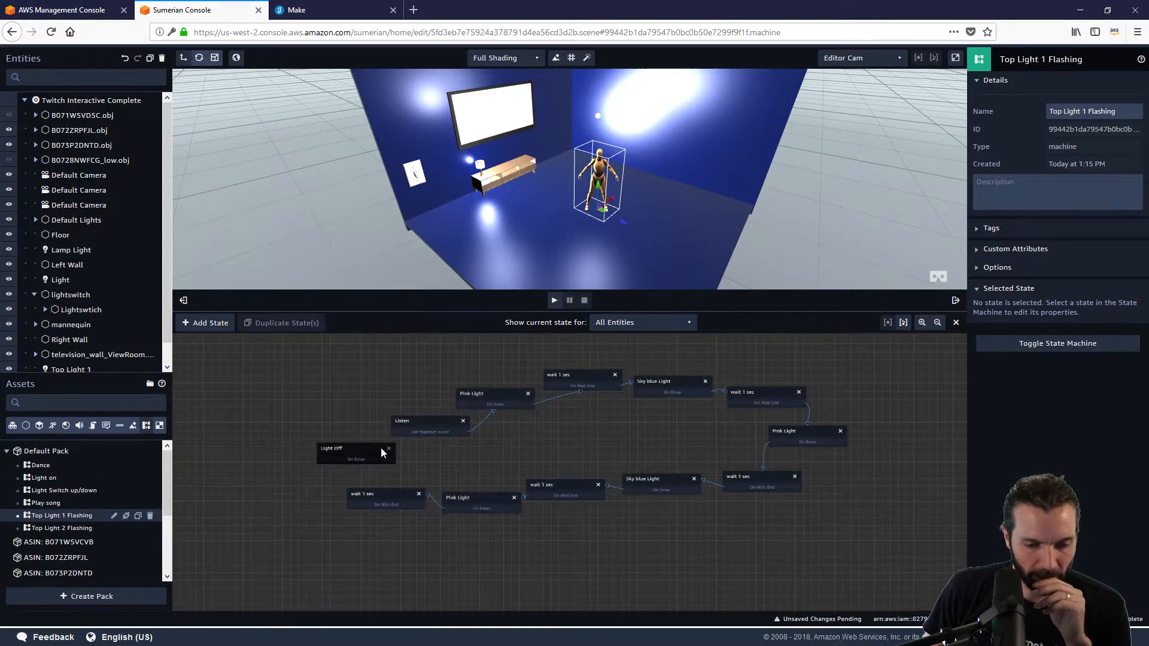
pyautogui.moveTo(319, 456); pyautogui.dragTo(262, 452)
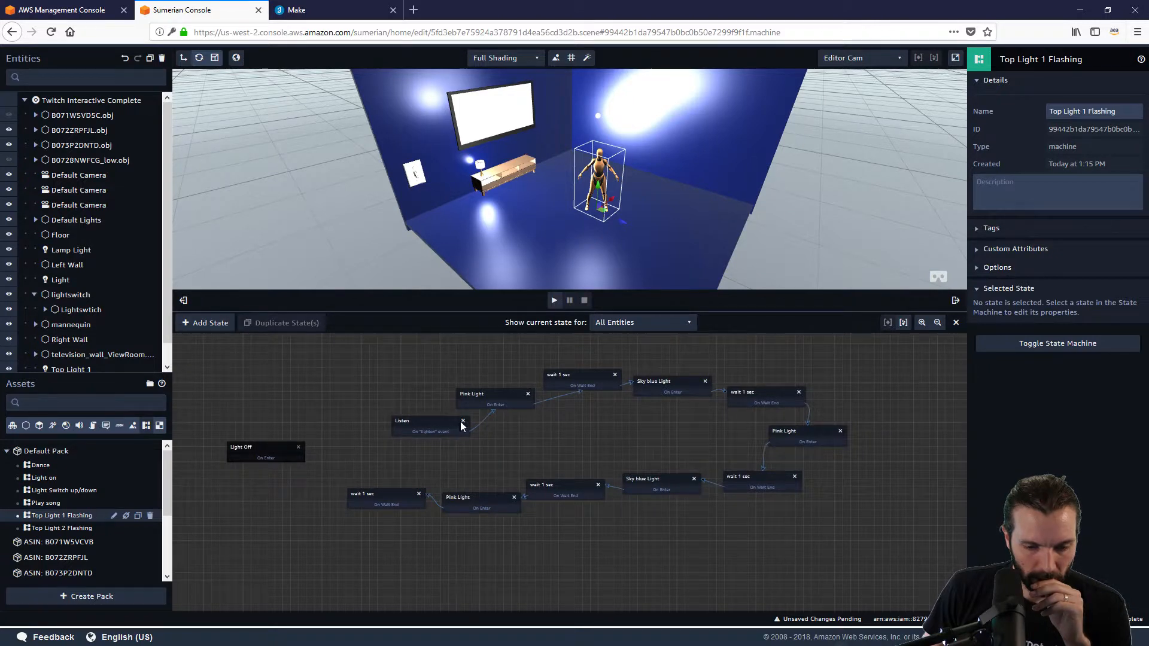
# Rewire the graph so Light Off leads to Listen, Listen to the first Pink Light, and the last wait state loops back to that Pink Light
pyautogui.click(494, 408)
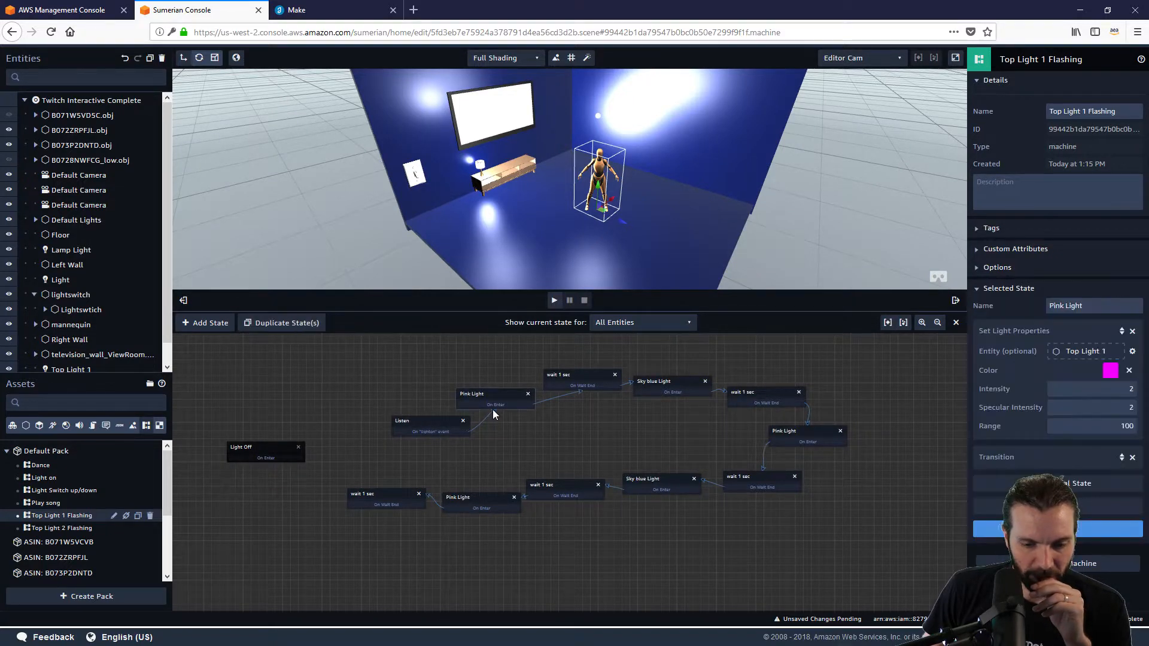
pyautogui.click(495, 416)
pyautogui.moveTo(427, 431); pyautogui.dragTo(256, 454)
pyautogui.moveTo(349, 447); pyautogui.dragTo(334, 447)
pyautogui.moveTo(257, 455); pyautogui.dragTo(478, 402)
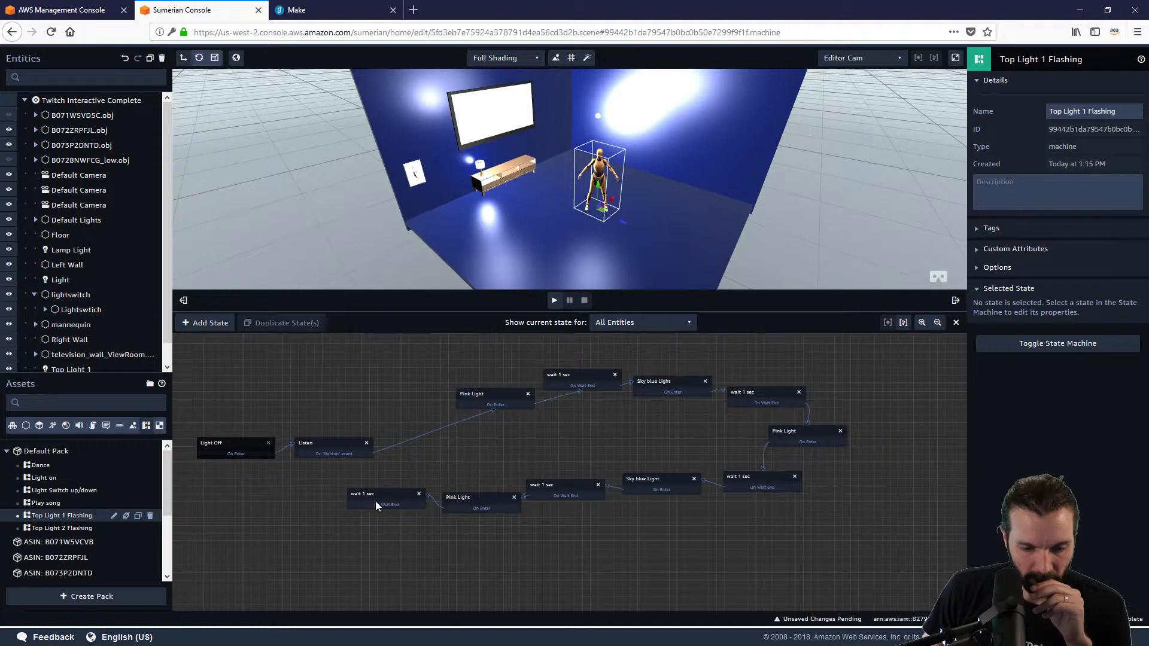
pyautogui.moveTo(376, 506); pyautogui.dragTo(492, 407)
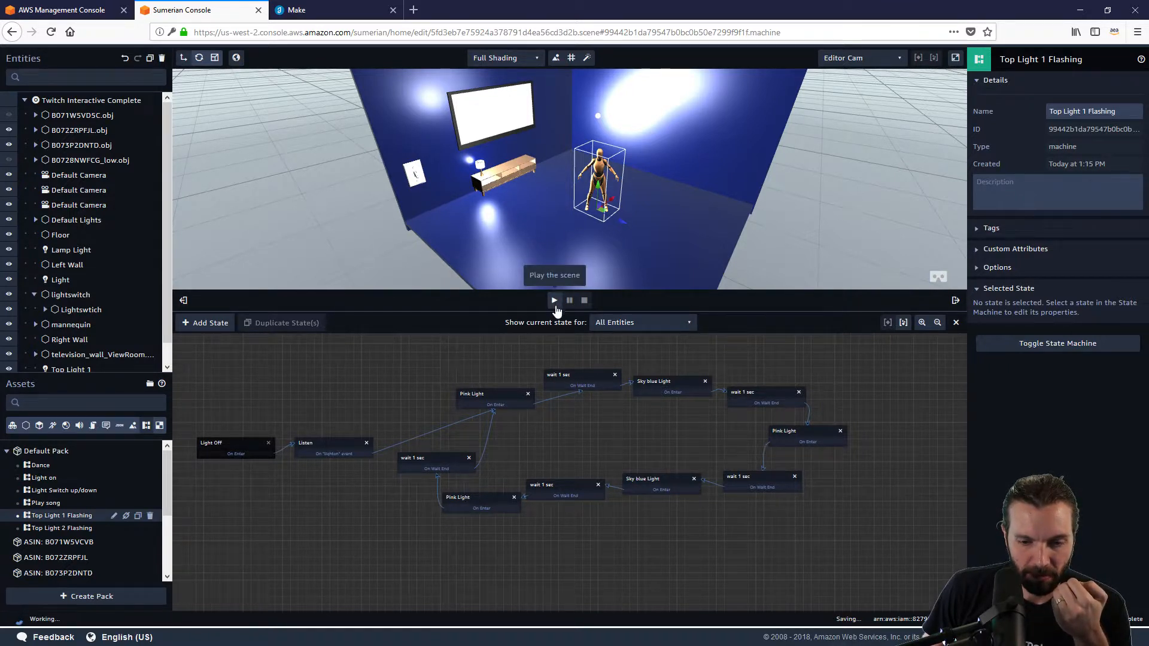
# Play the scene, turn on the light switch to test the looping light colors, and stop playback
pyautogui.click(555, 301)
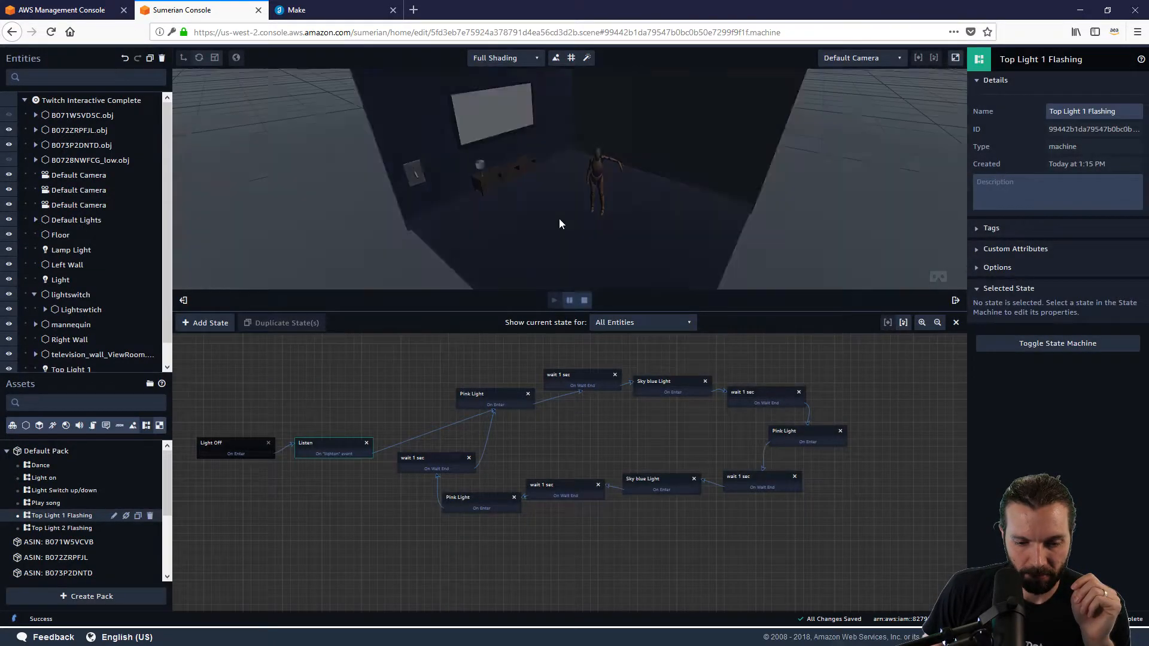
pyautogui.click(415, 178)
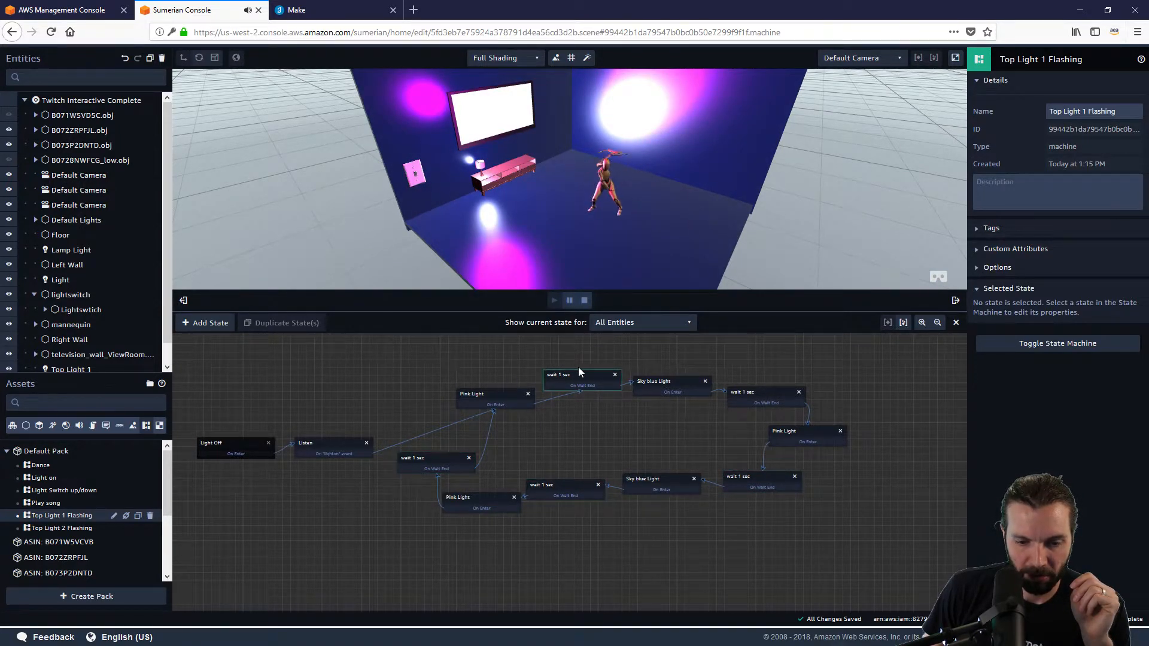
pyautogui.click(585, 301)
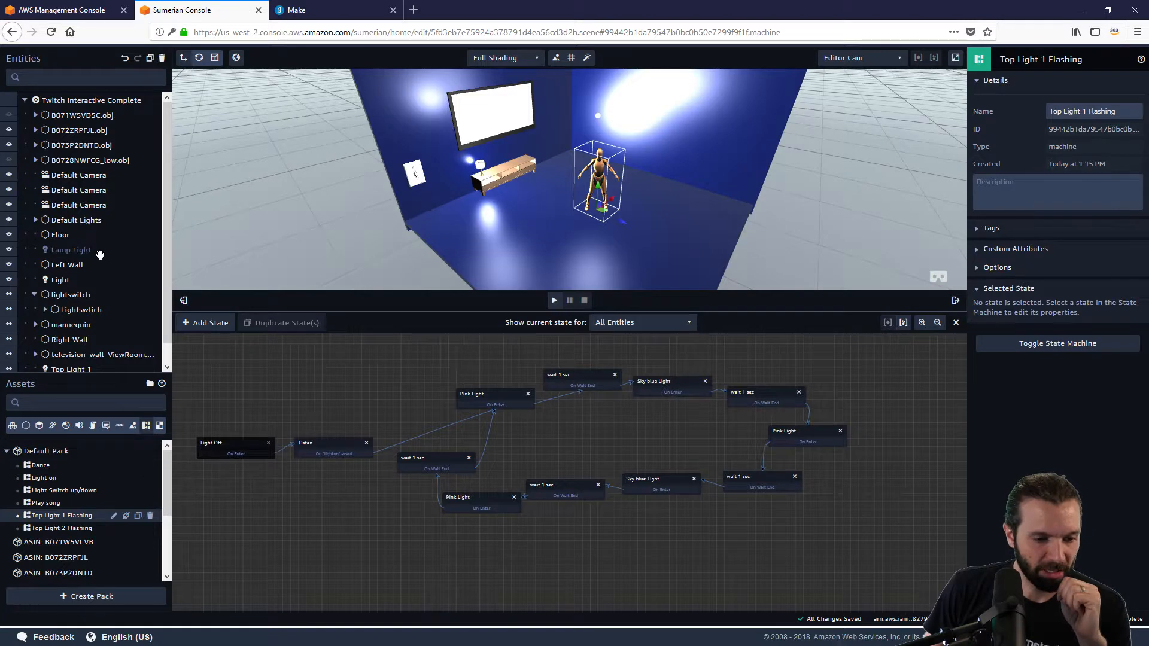
# Add a new state machine behavior to the Top Light 1 entity and name it "Kill Light 1"
pyautogui.scroll(-1, 67, 366)
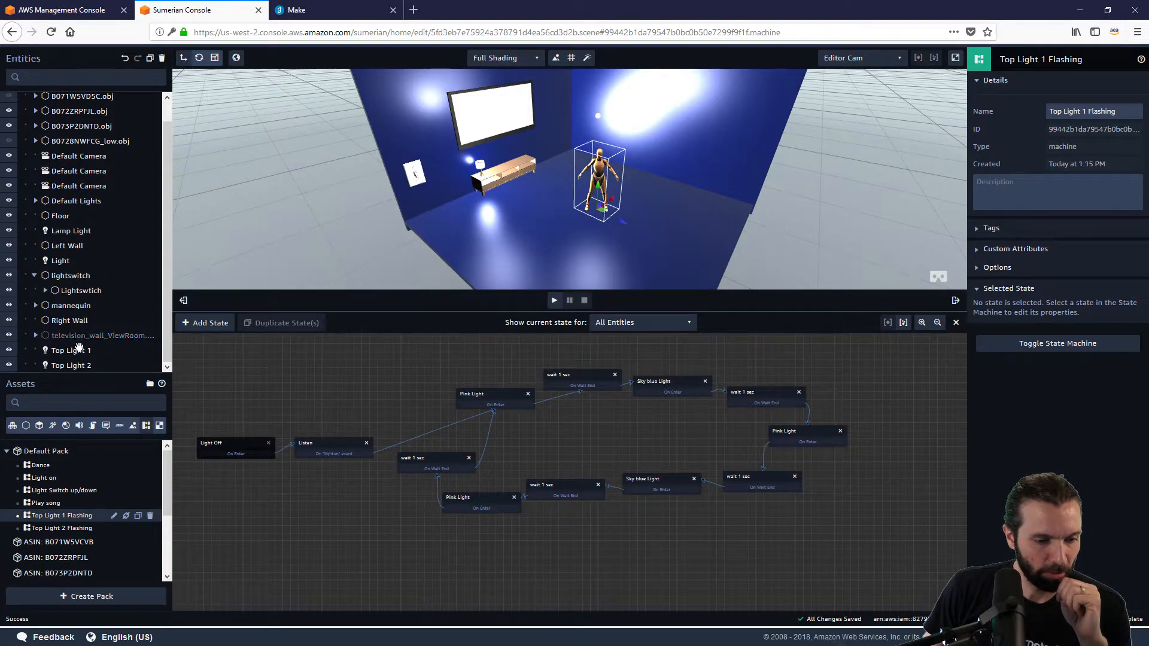
pyautogui.click(71, 350)
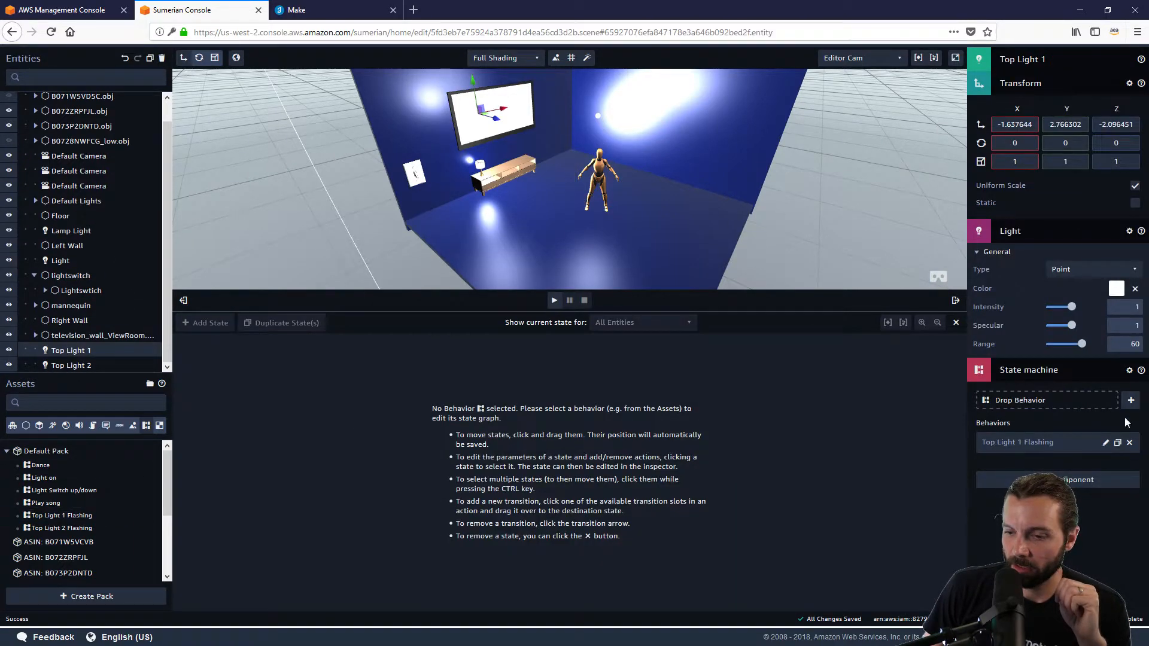
pyautogui.click(1131, 400)
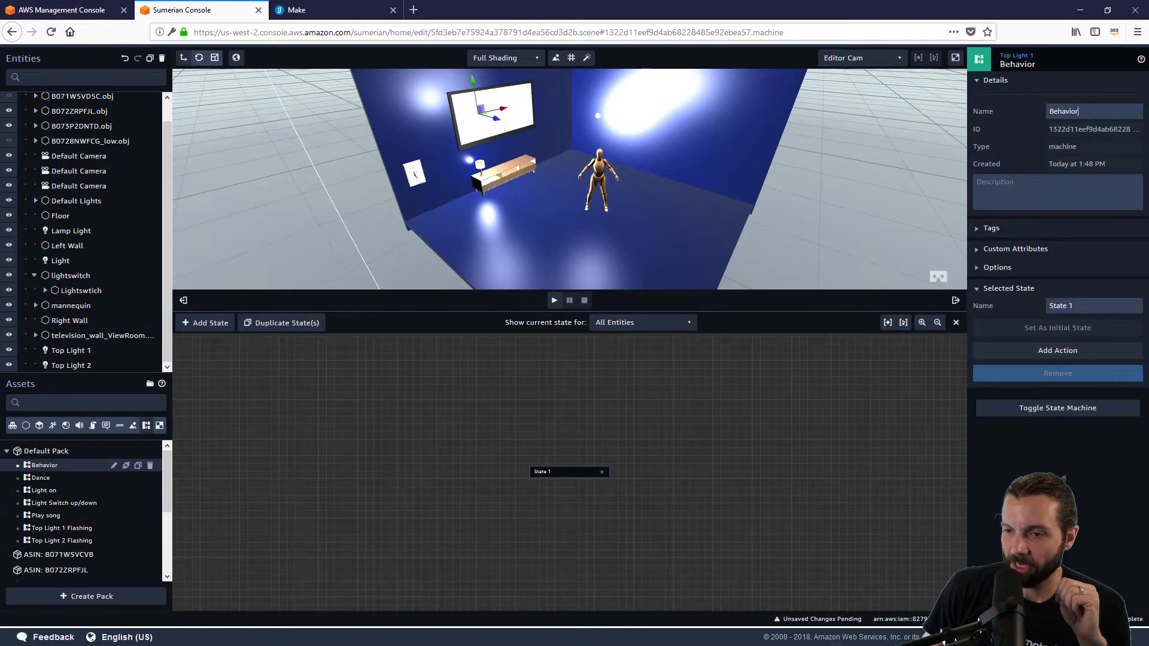
pyautogui.write('Kiull')
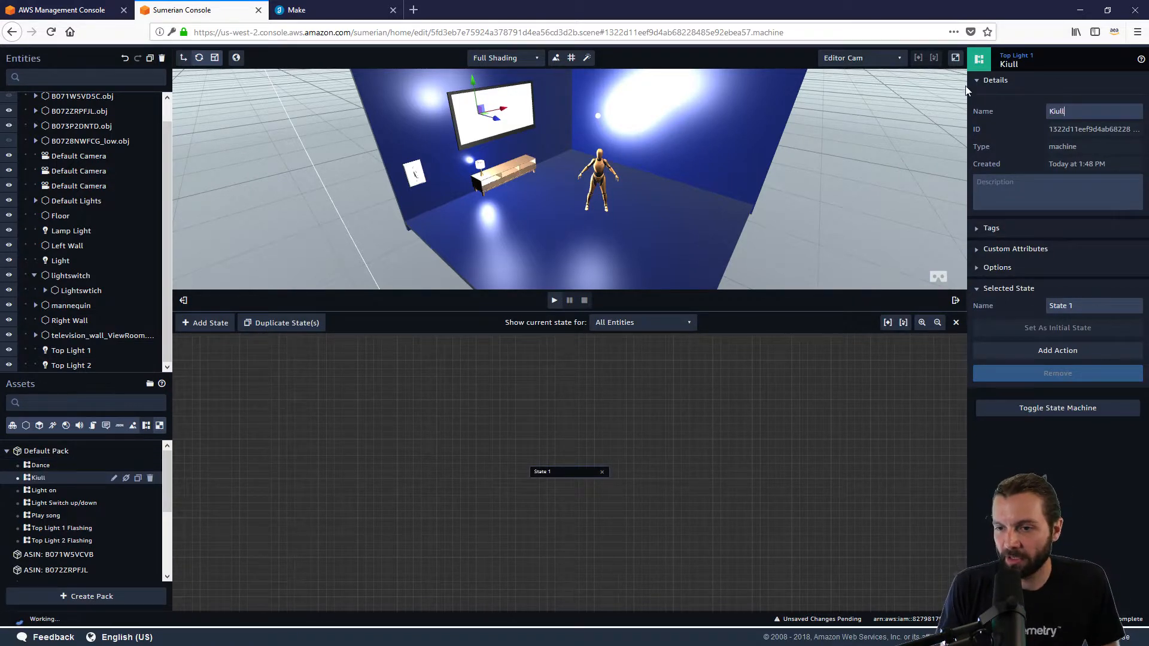
pyautogui.press('BackSpace')
pyautogui.press('BackSpace')
pyautogui.press('BackSpace')
pyautogui.write('ll')
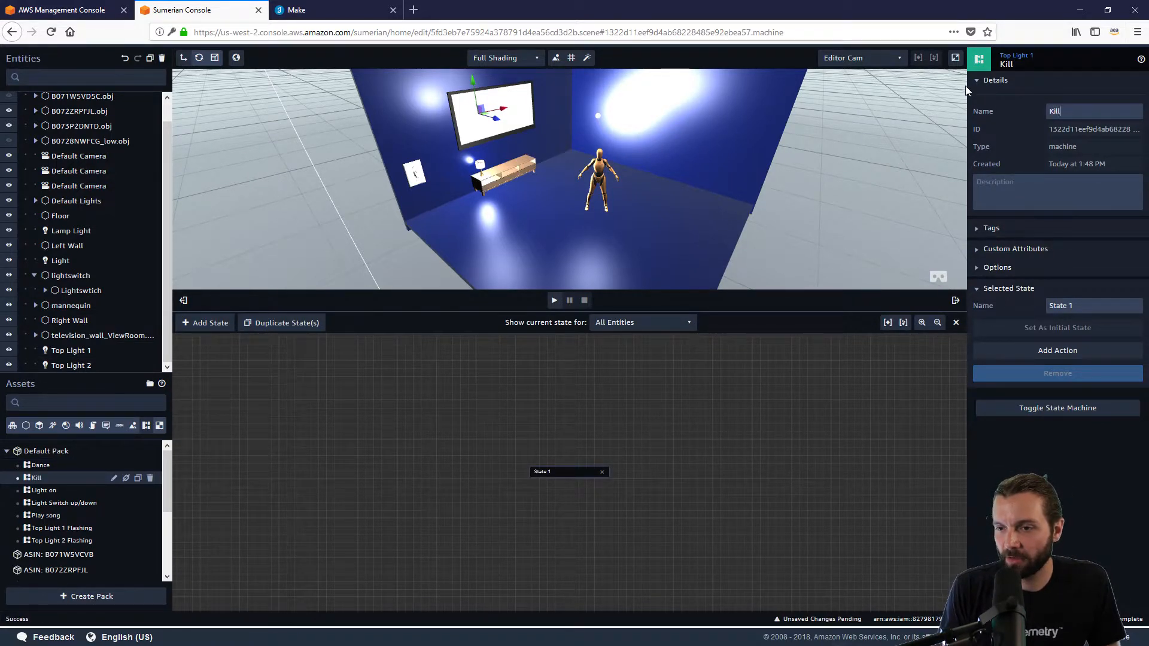
pyautogui.write(' Light 1')
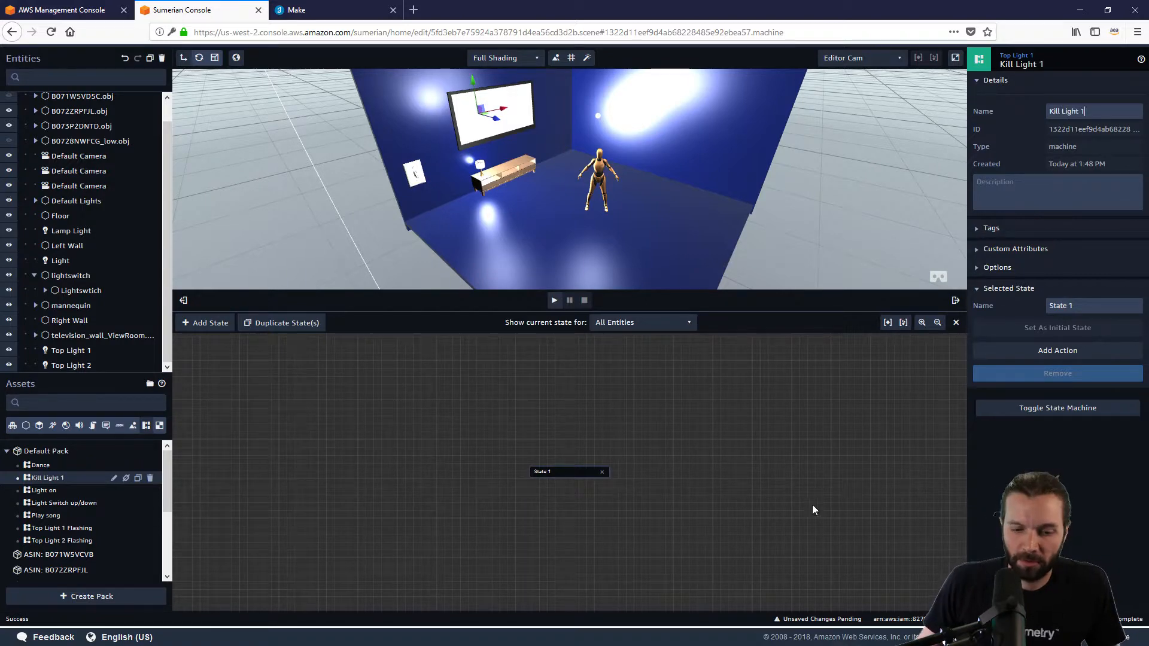
# Rename the initial state of Kill Light 1 to "Listen" and give it a Listen action
pyautogui.scroll(2, 657, 447)
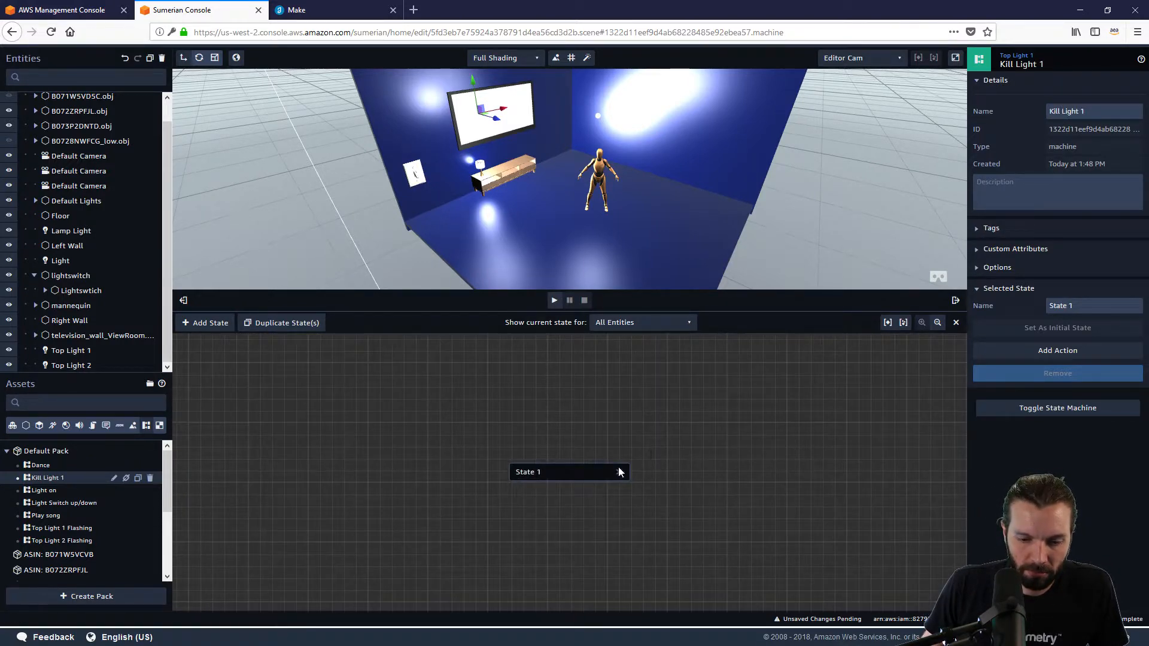
pyautogui.moveTo(560, 472); pyautogui.dragTo(472, 456)
pyautogui.moveTo(1077, 306); pyautogui.dragTo(988, 288)
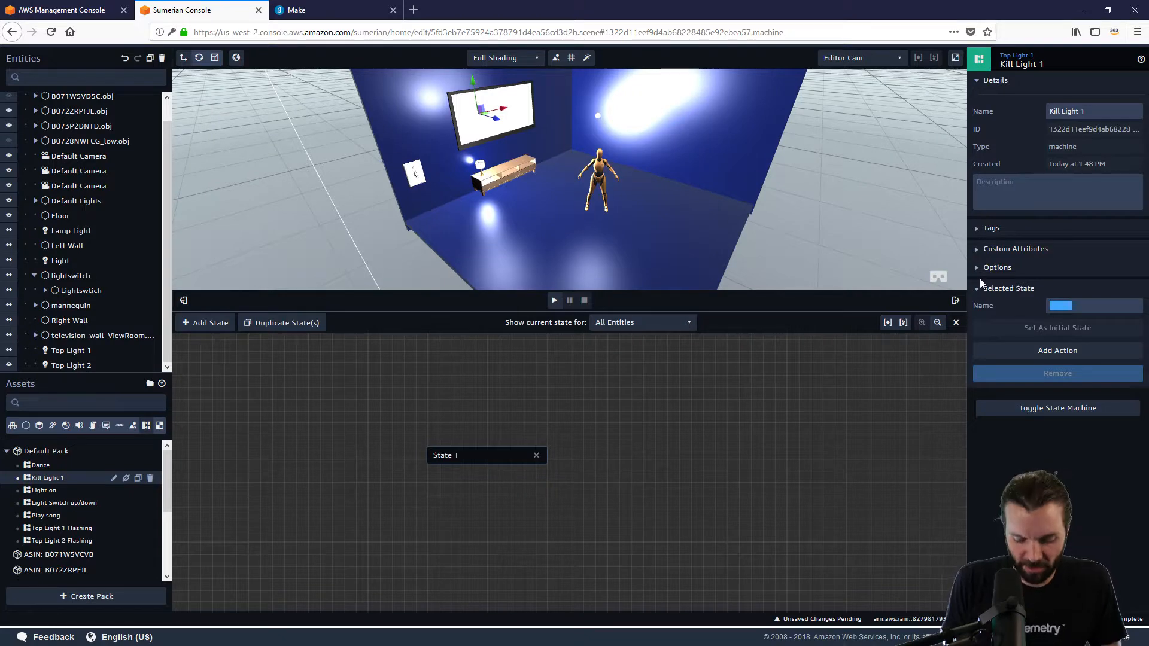
pyautogui.write('Listen')
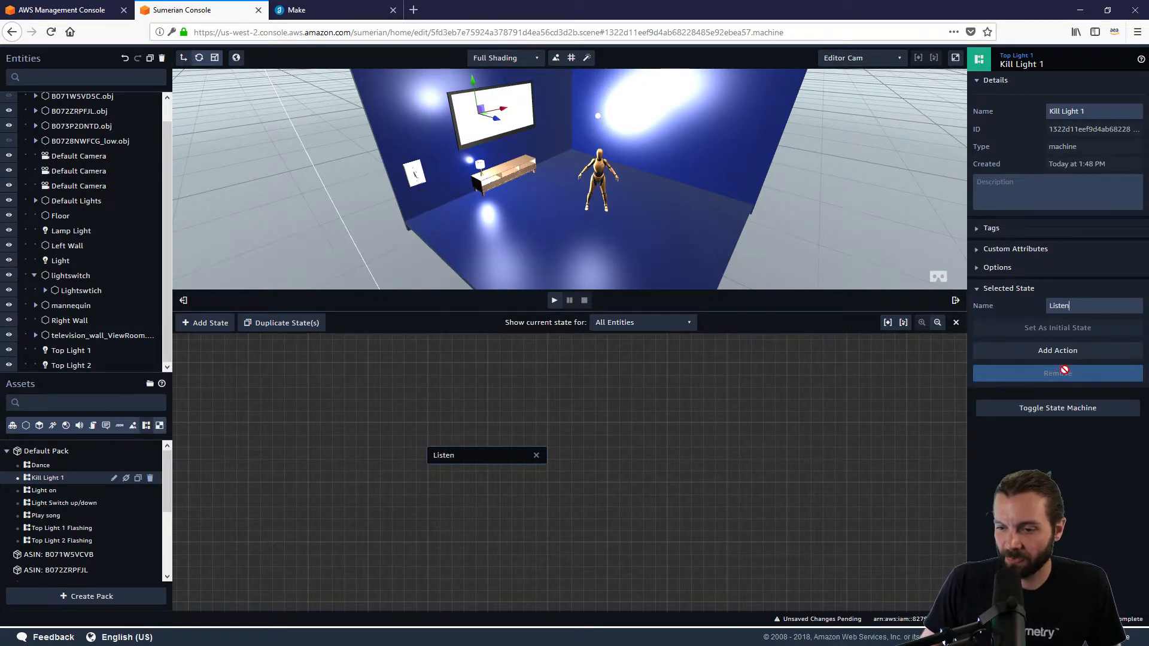
pyautogui.click(1062, 355)
pyautogui.write('li')
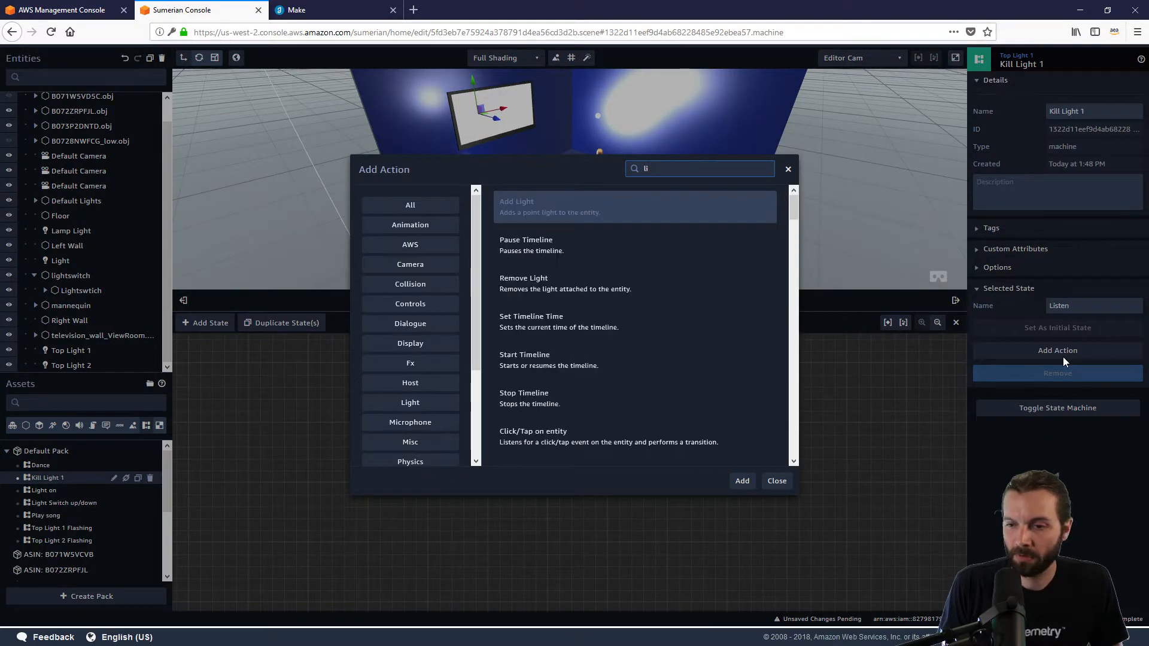
pyautogui.write('s')
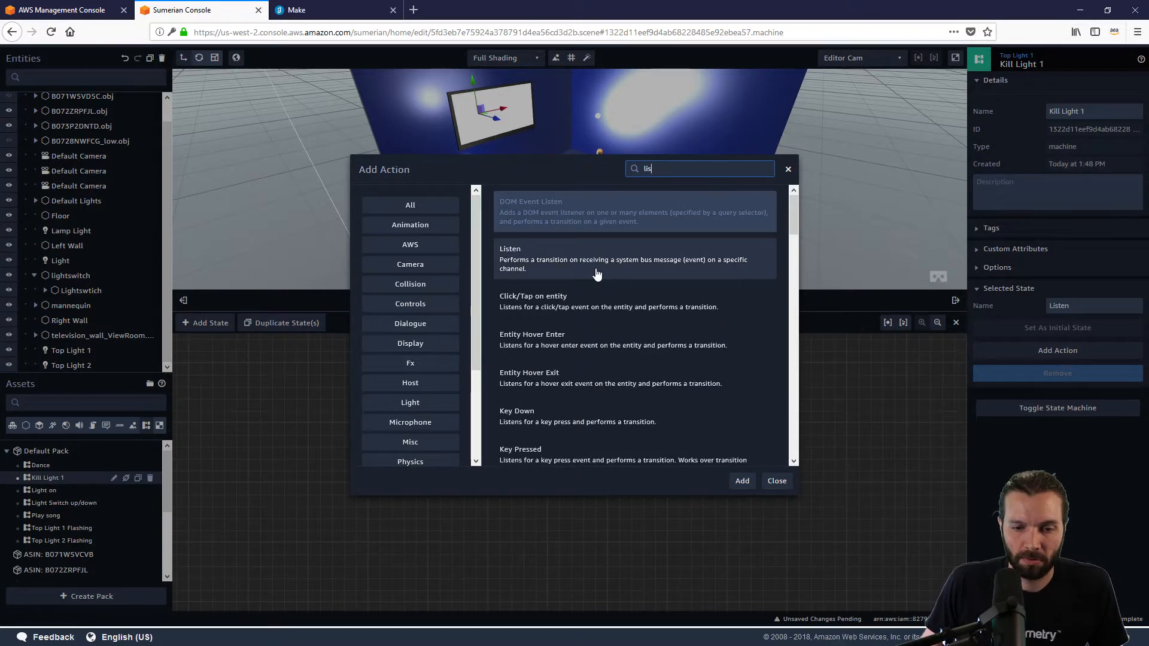
pyautogui.click(599, 263)
pyautogui.click(743, 482)
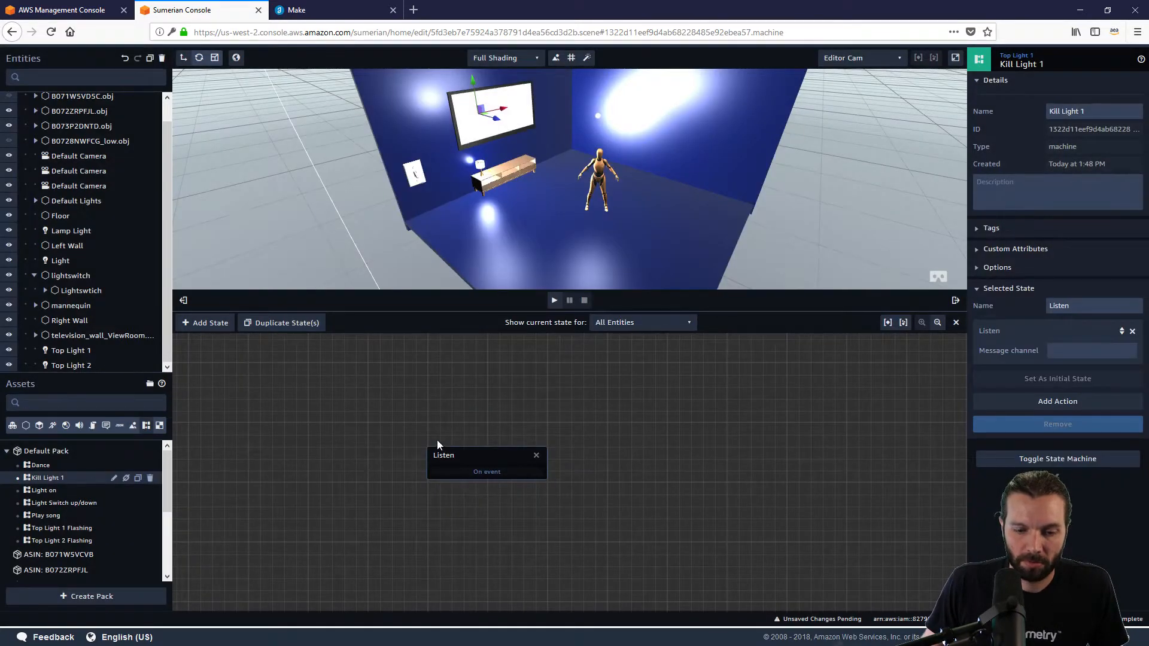
# Add a second state beside Listen in the graph and name it "stop"
pyautogui.moveTo(469, 457); pyautogui.dragTo(355, 456)
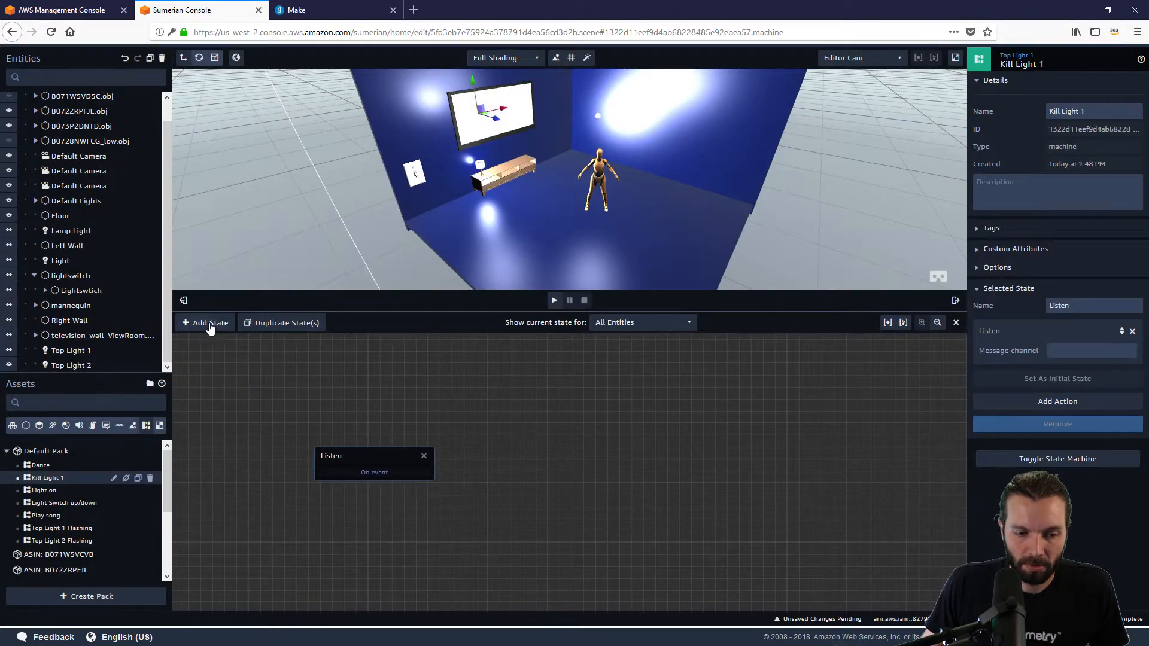
pyautogui.click(206, 323)
pyautogui.moveTo(544, 476)
pyautogui.mouseDown()
pyautogui.moveTo(535, 450)
pyautogui.moveTo(553, 459)
pyautogui.mouseUp()
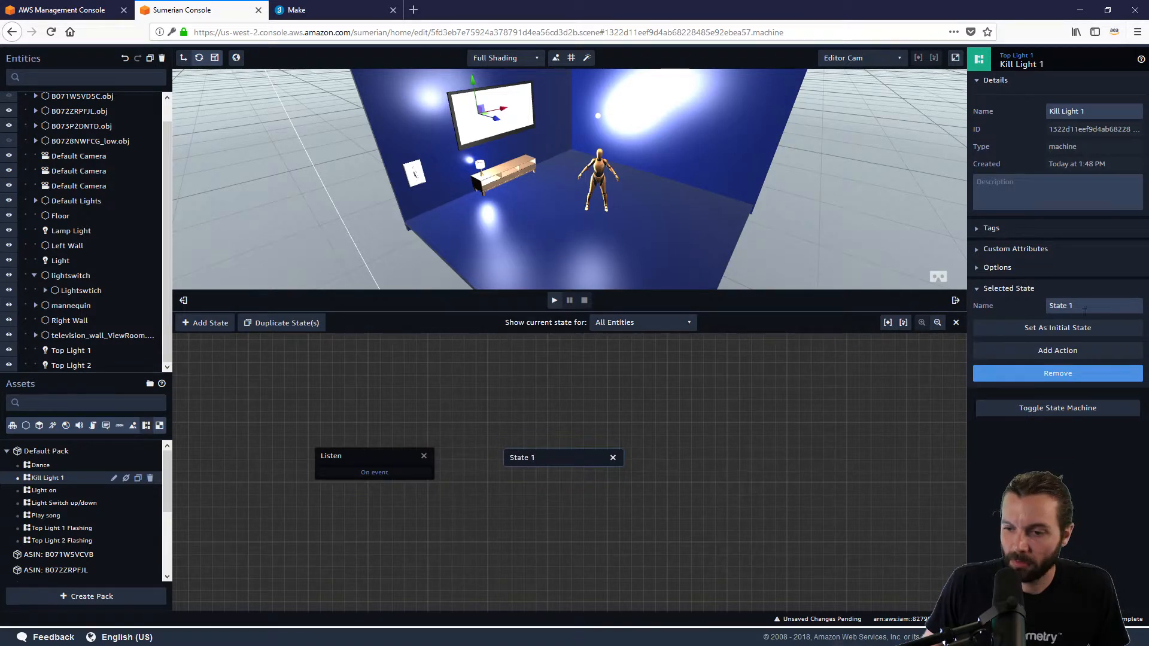
pyautogui.tripleClick(1061, 305)
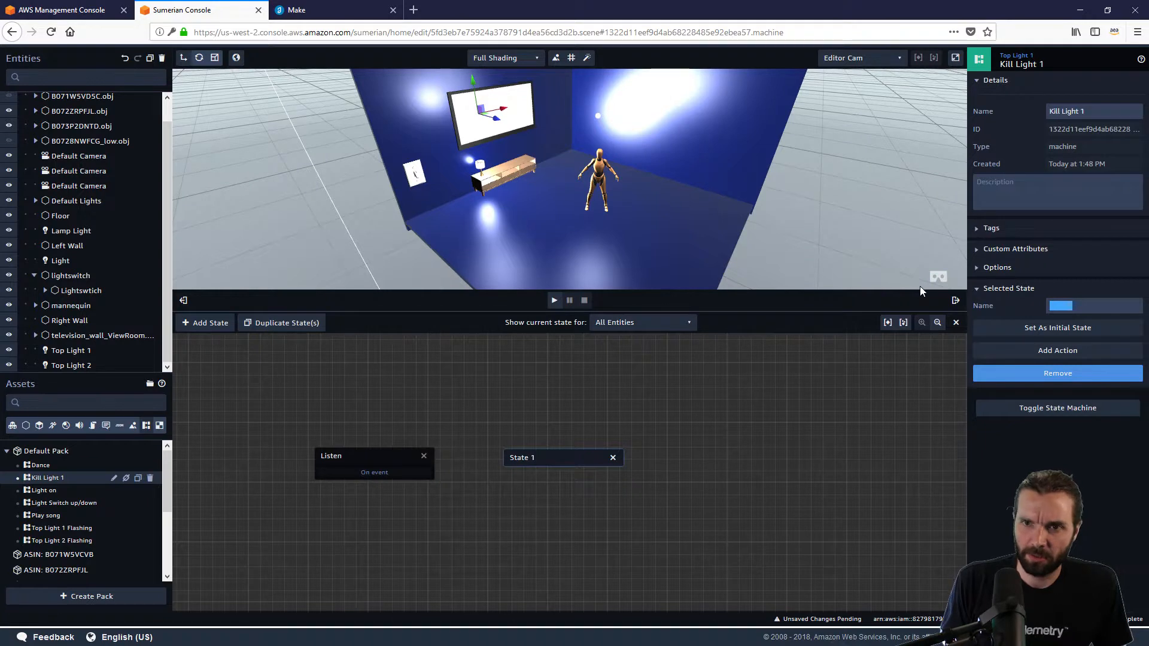
pyautogui.write('get')
pyautogui.press('BackSpace')
pyautogui.press('BackSpace')
pyautogui.press('BackSpace')
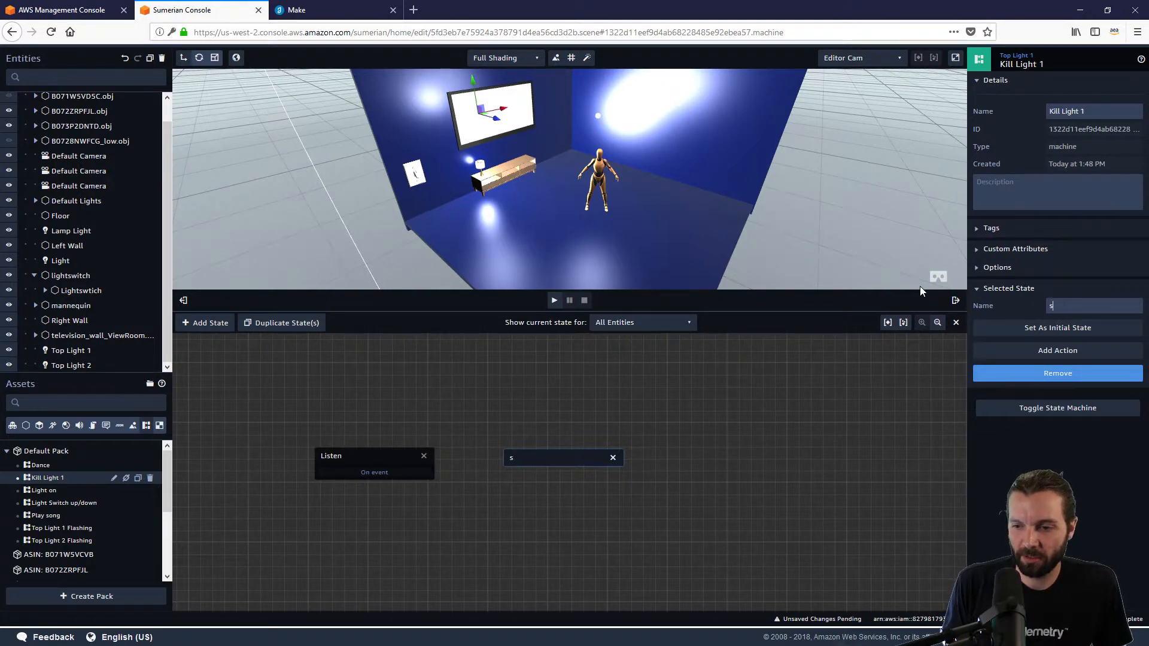
pyautogui.write('stop')
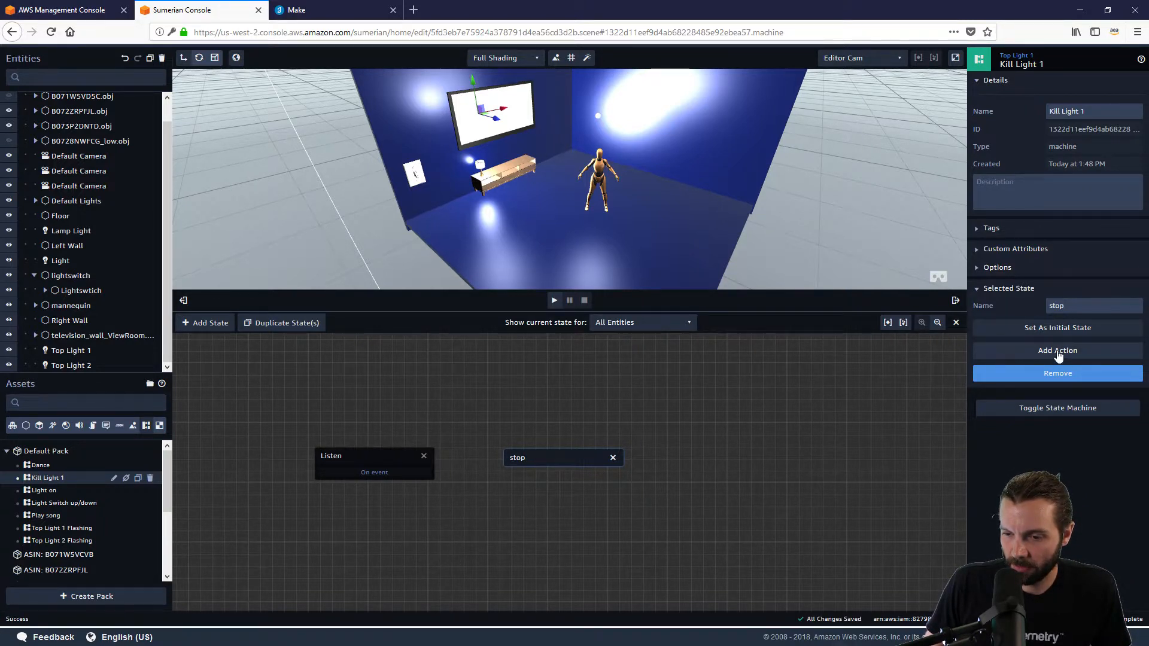
# Add a Set Light Properties action to the stop state with intensity 0 and specular intensity 0
pyautogui.click(1058, 352)
pyautogui.write('stop')
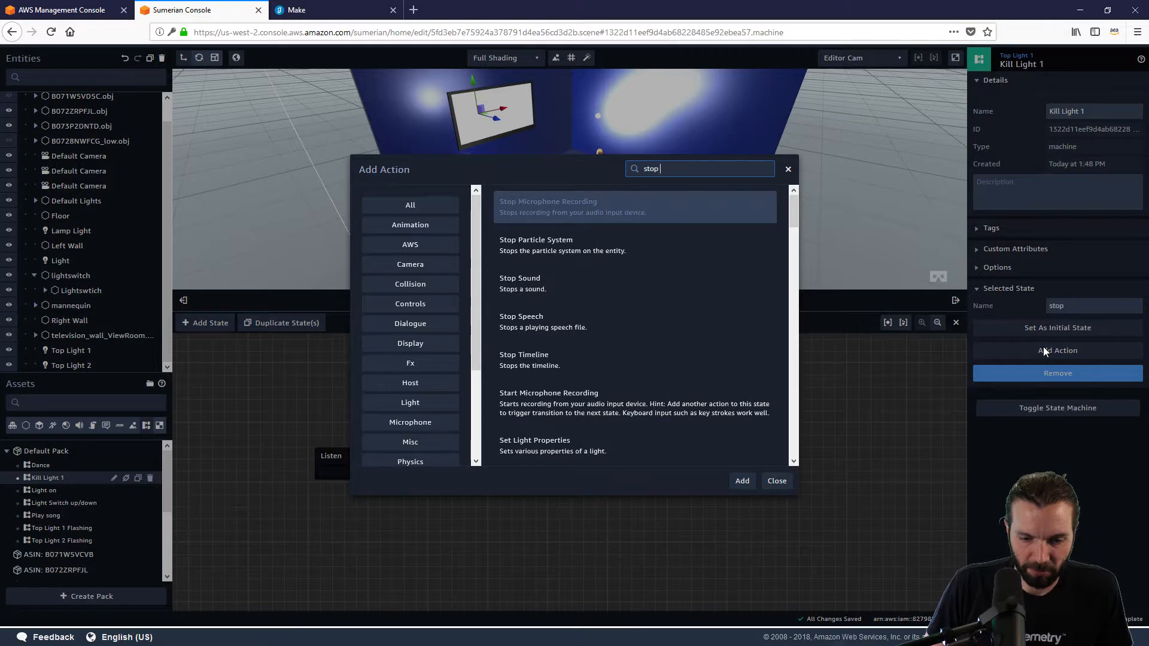
pyautogui.scroll(-2, 658, 434)
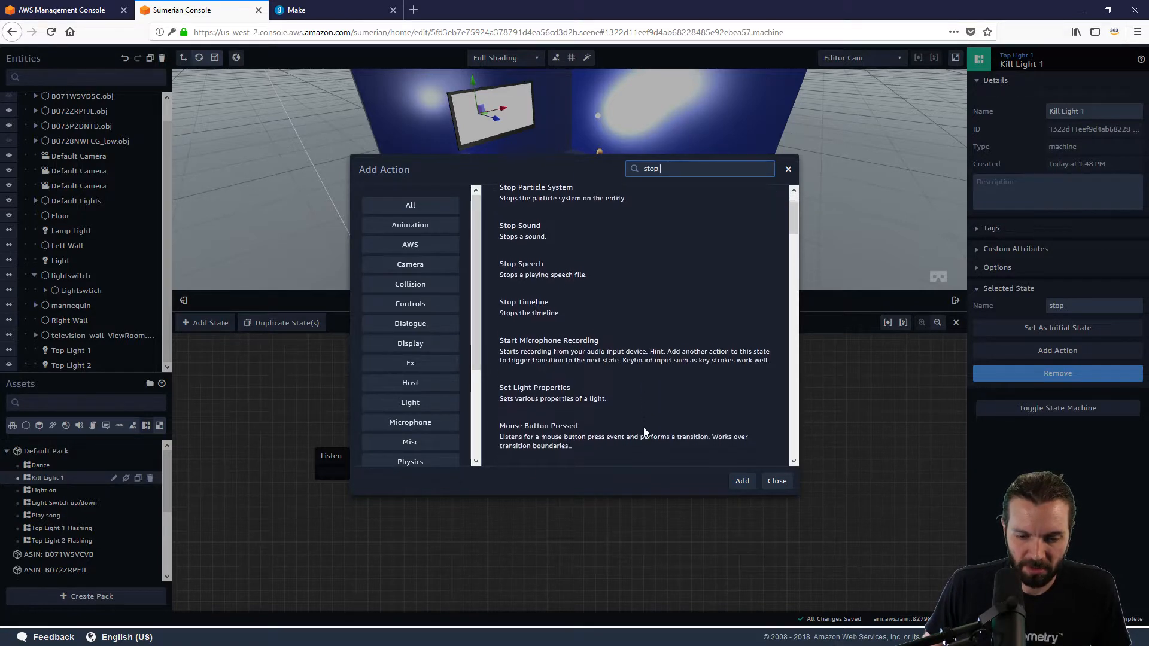
pyautogui.scroll(-2, 646, 433)
pyautogui.click(591, 333)
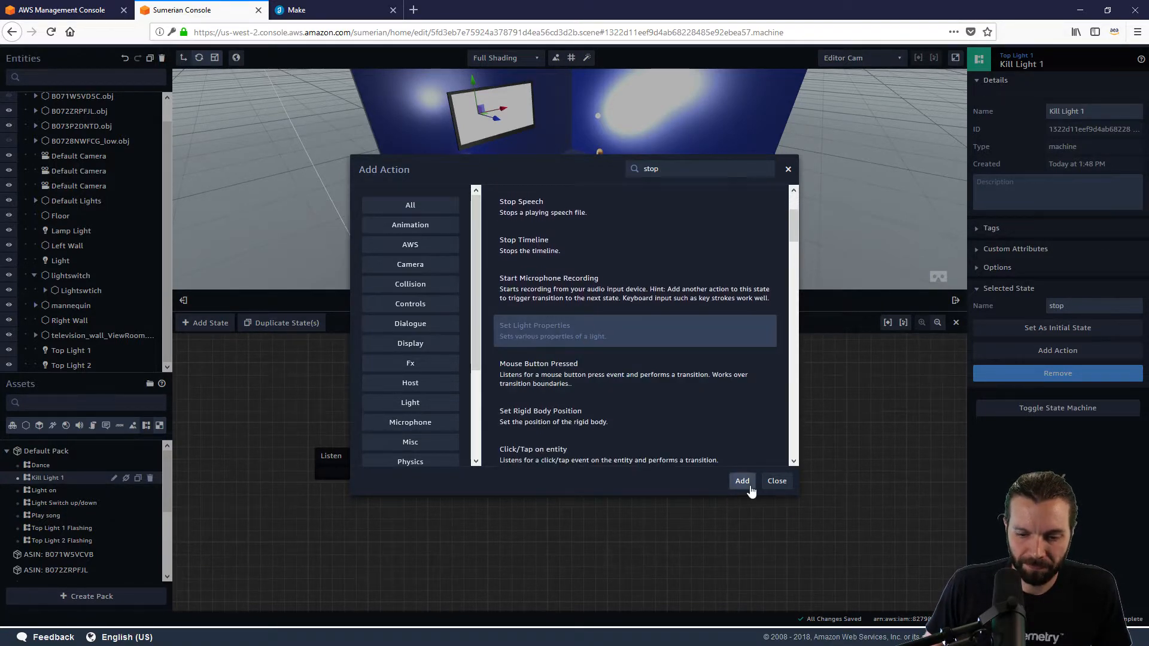
pyautogui.click(743, 481)
pyautogui.moveTo(550, 464); pyautogui.dragTo(554, 453)
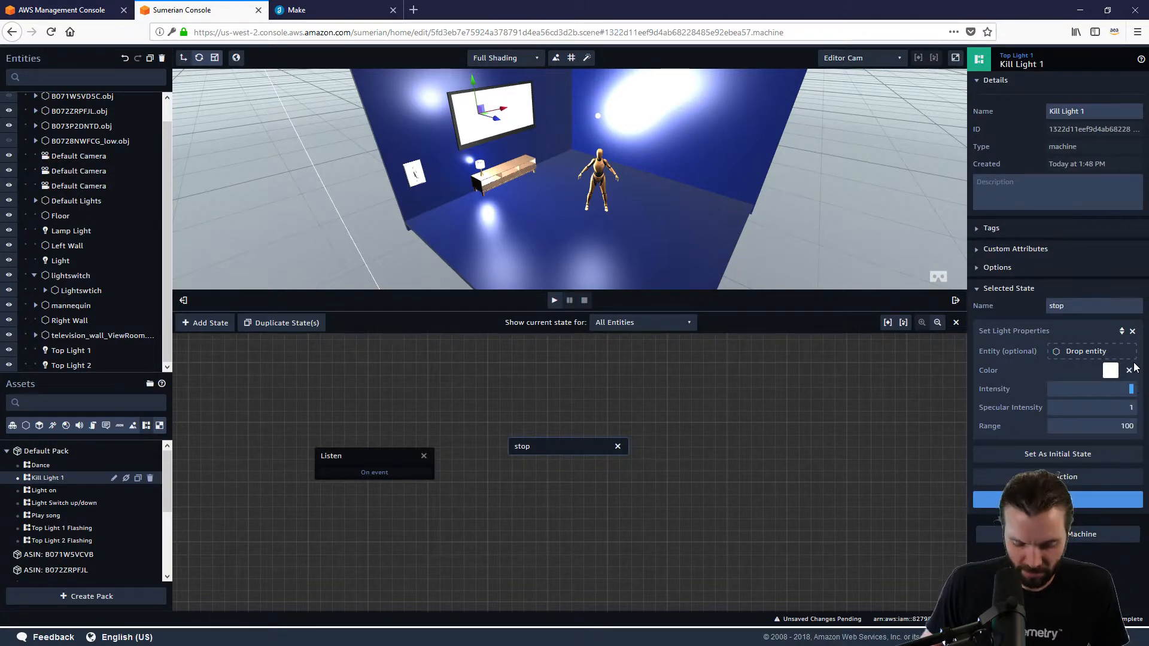
pyautogui.write('0')
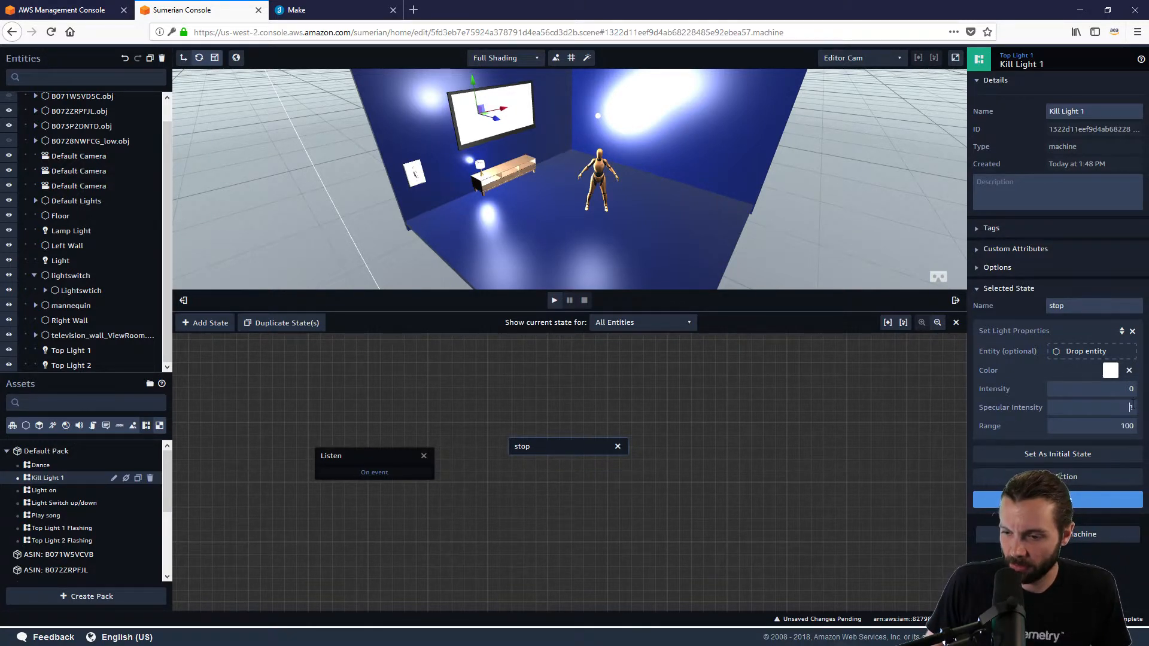
pyautogui.write('0')
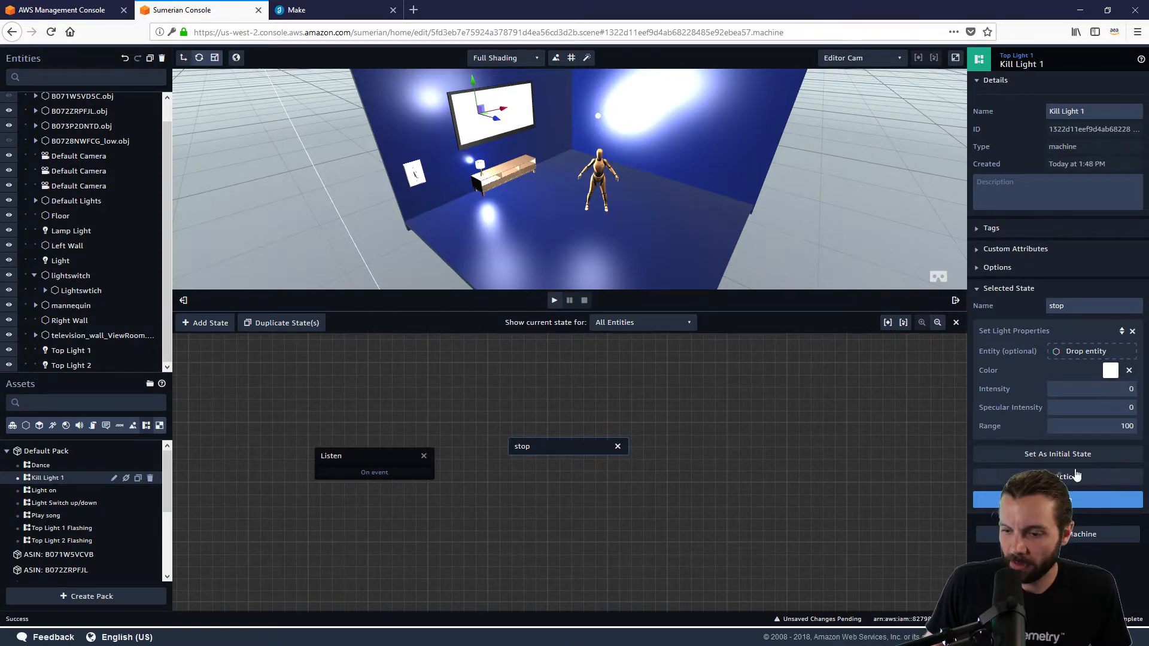
# Add a Transition action to the stop state and link the Listen and stop states to each other in both directions
pyautogui.click(1071, 477)
pyautogui.write('set')
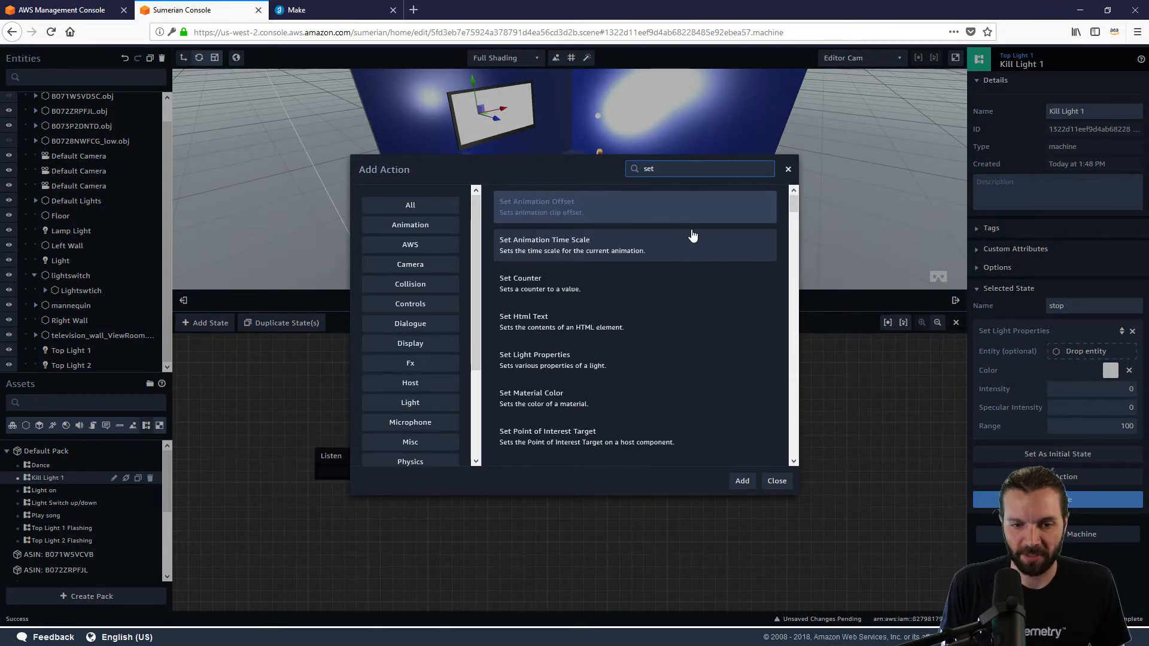
pyautogui.press('BackSpace')
pyautogui.press('BackSpace')
pyautogui.press('BackSpace')
pyautogui.write('trans')
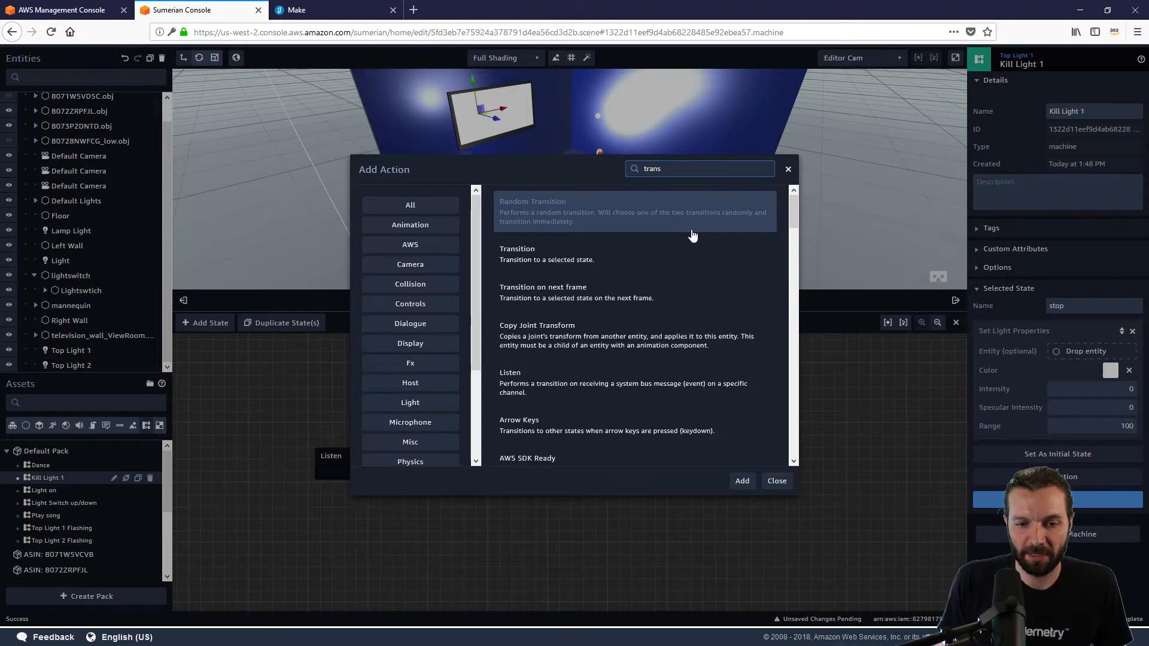
pyautogui.click(652, 256)
pyautogui.click(742, 481)
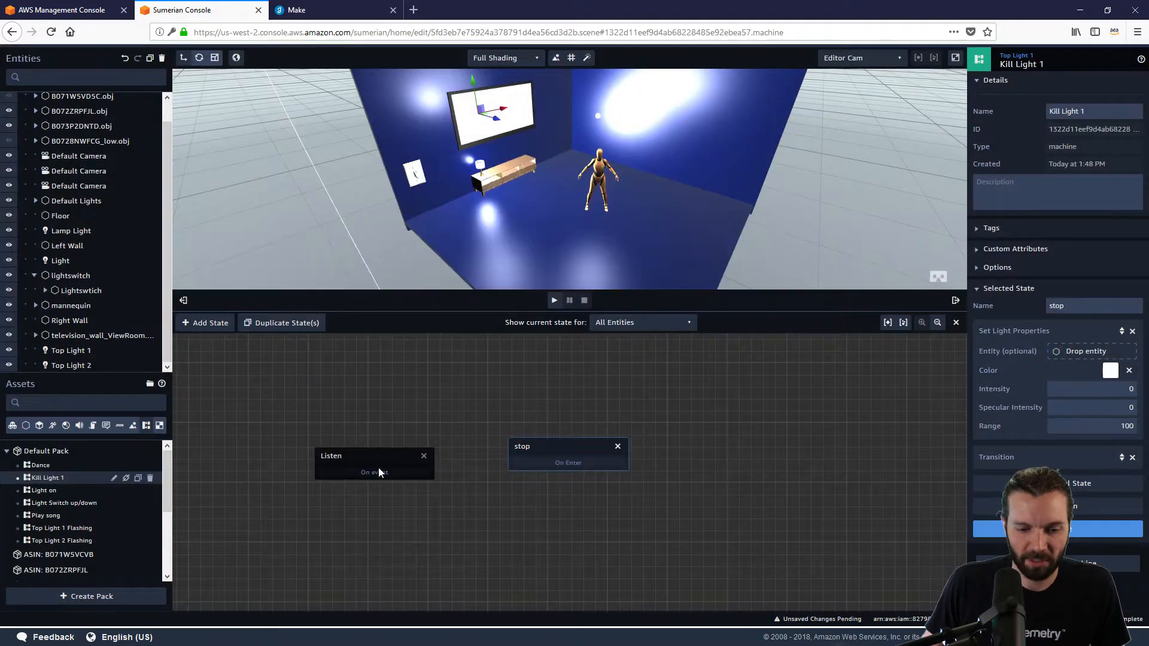
pyautogui.moveTo(376, 452)
pyautogui.mouseDown()
pyautogui.moveTo(378, 437)
pyautogui.moveTo(568, 467)
pyautogui.moveTo(398, 438)
pyautogui.moveTo(393, 451)
pyautogui.mouseUp()
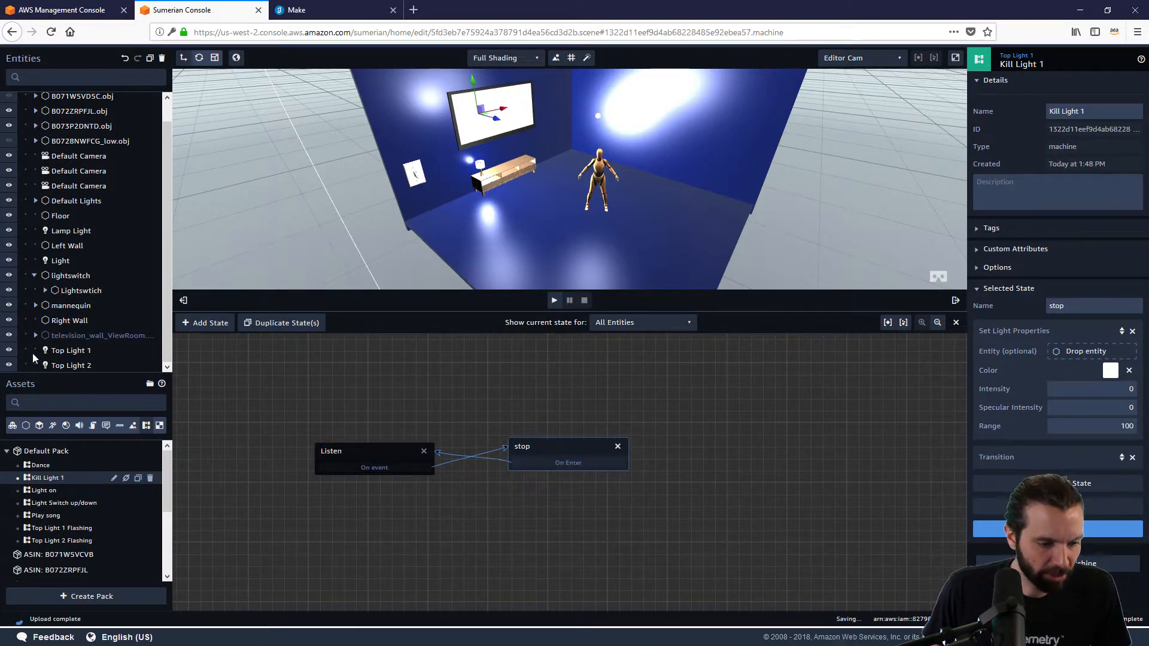
# Hide Top Light 2, test the light switch with the scene playing, and stop playback
pyautogui.click(9, 366)
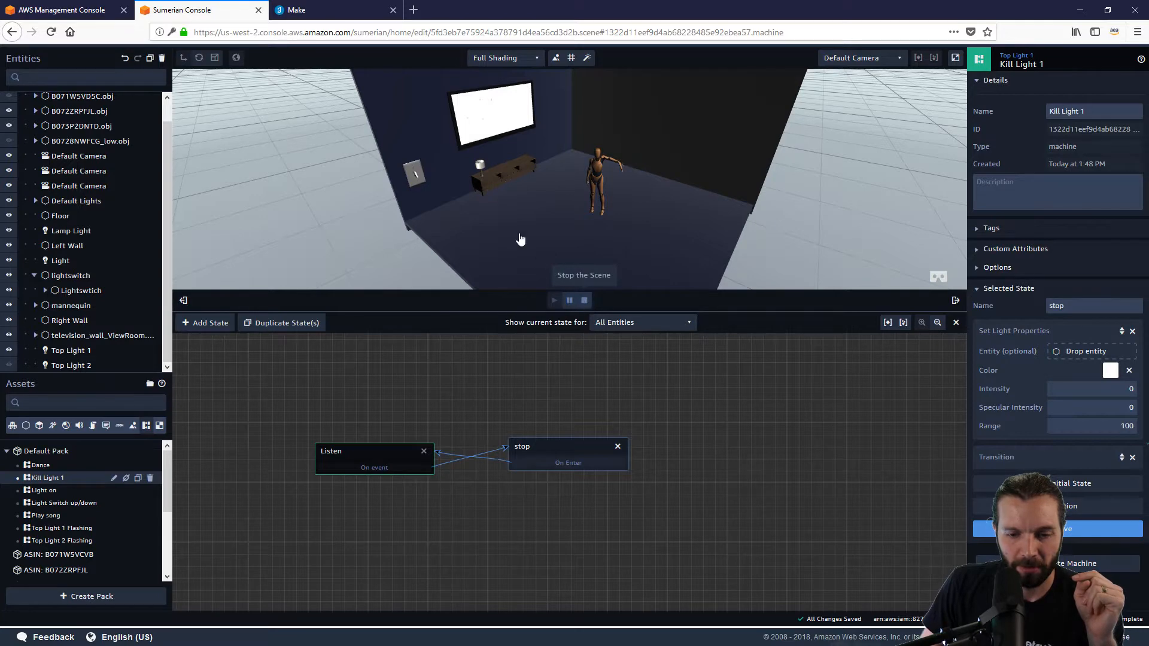
pyautogui.click(584, 300)
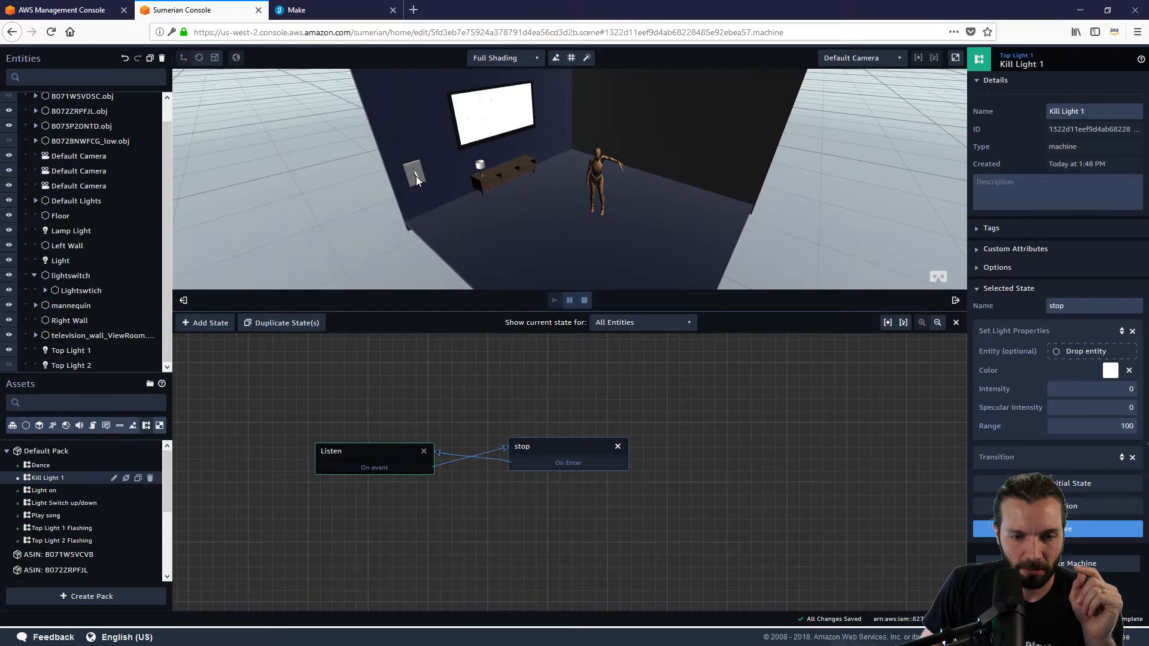
pyautogui.click(416, 176)
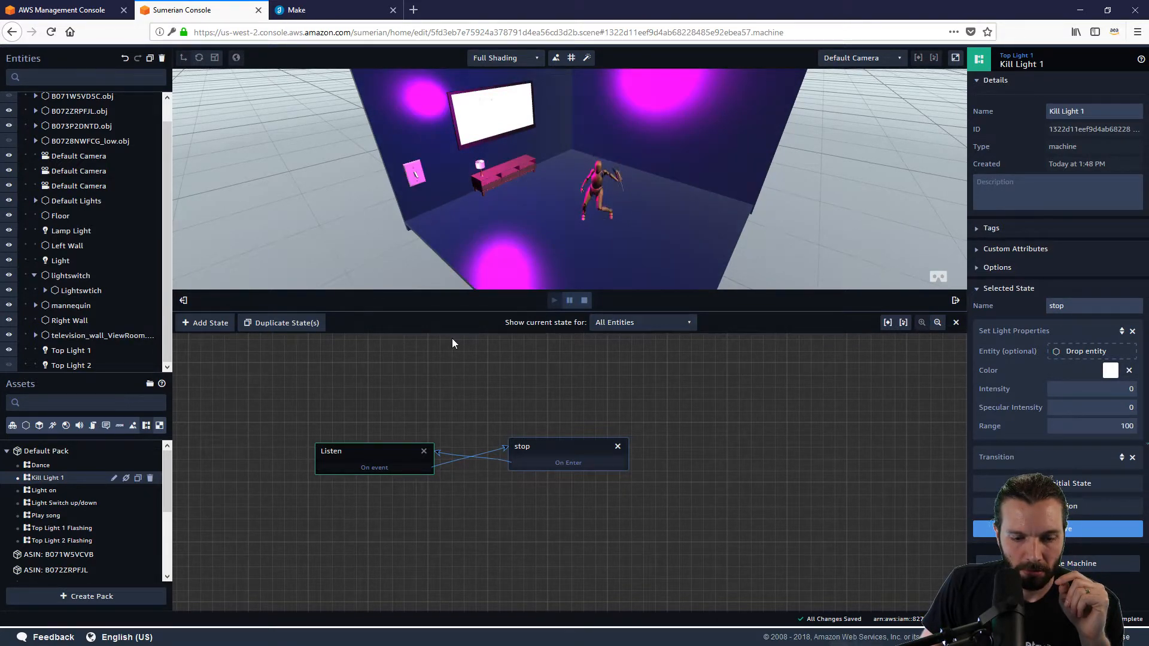
pyautogui.click(585, 299)
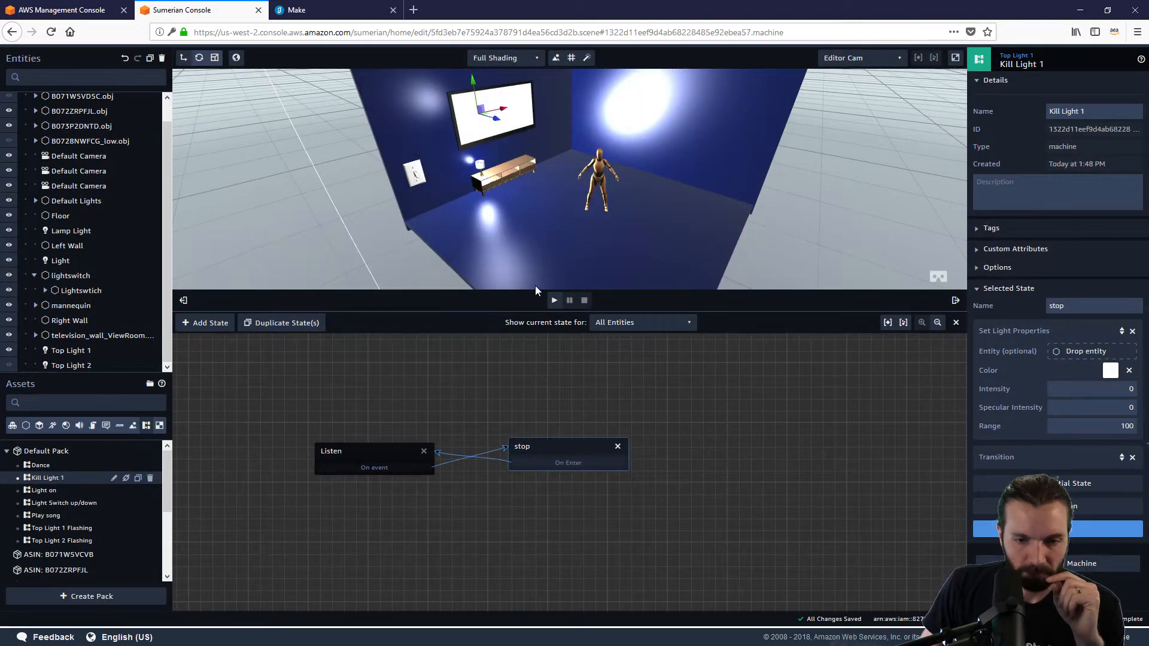
# Play the scene again, operate the light switch to check how Top Light 1 responds, and stop playback
pyautogui.scroll(-1, 545, 278)
pyautogui.scroll(3, 545, 277)
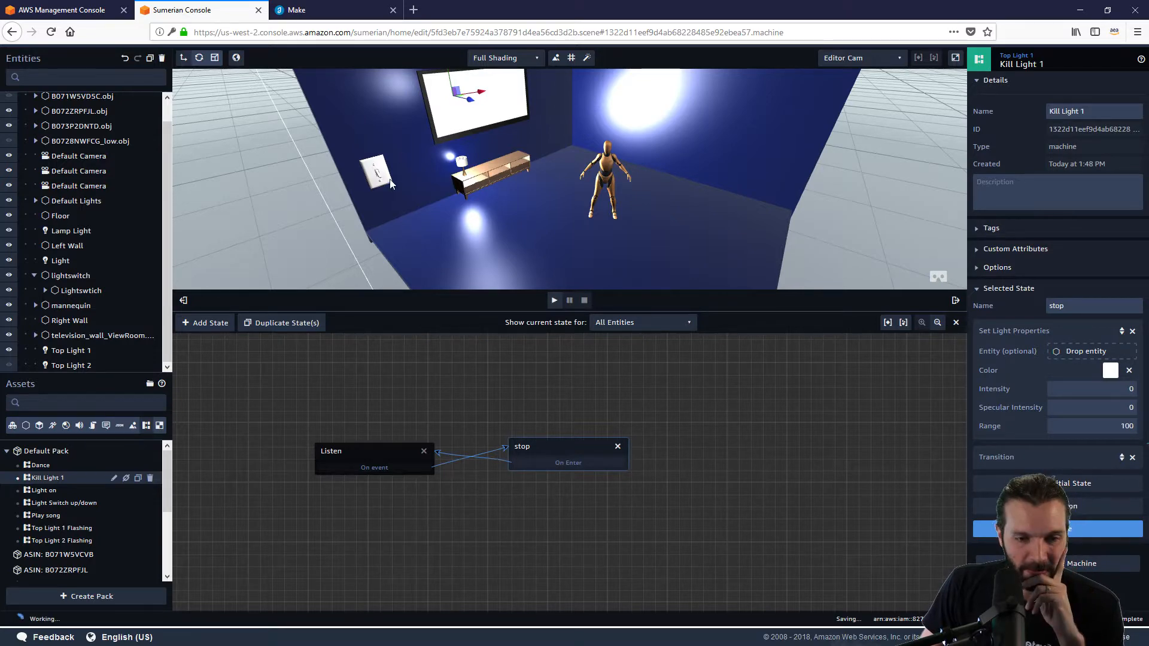
pyautogui.press('space')
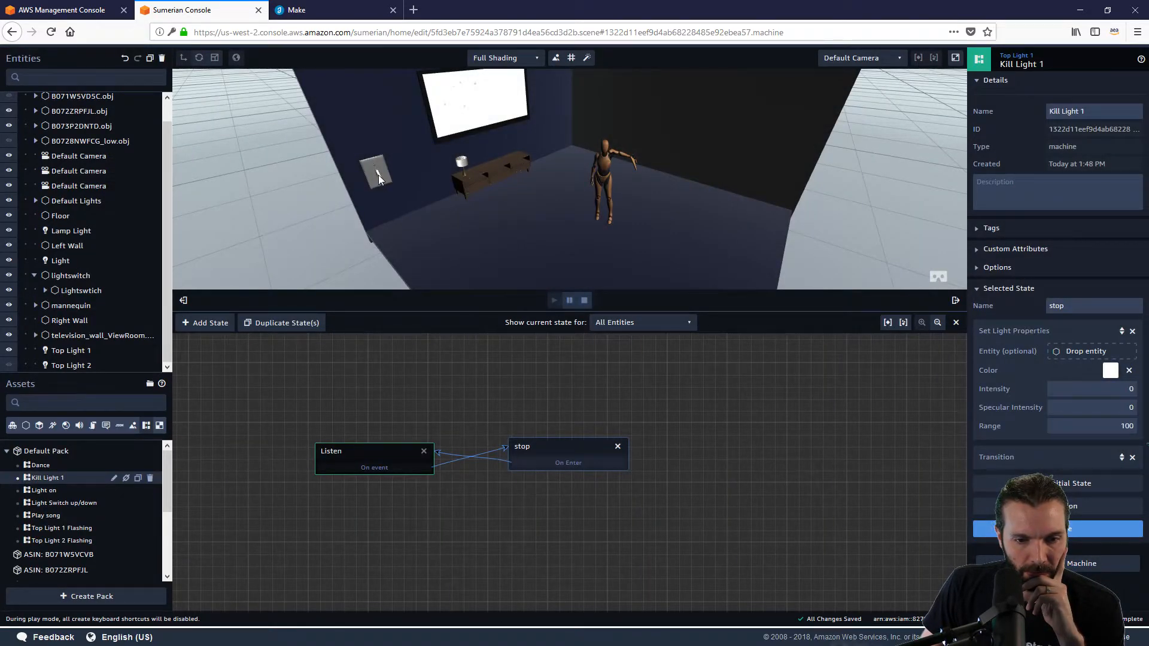
pyautogui.click(379, 176)
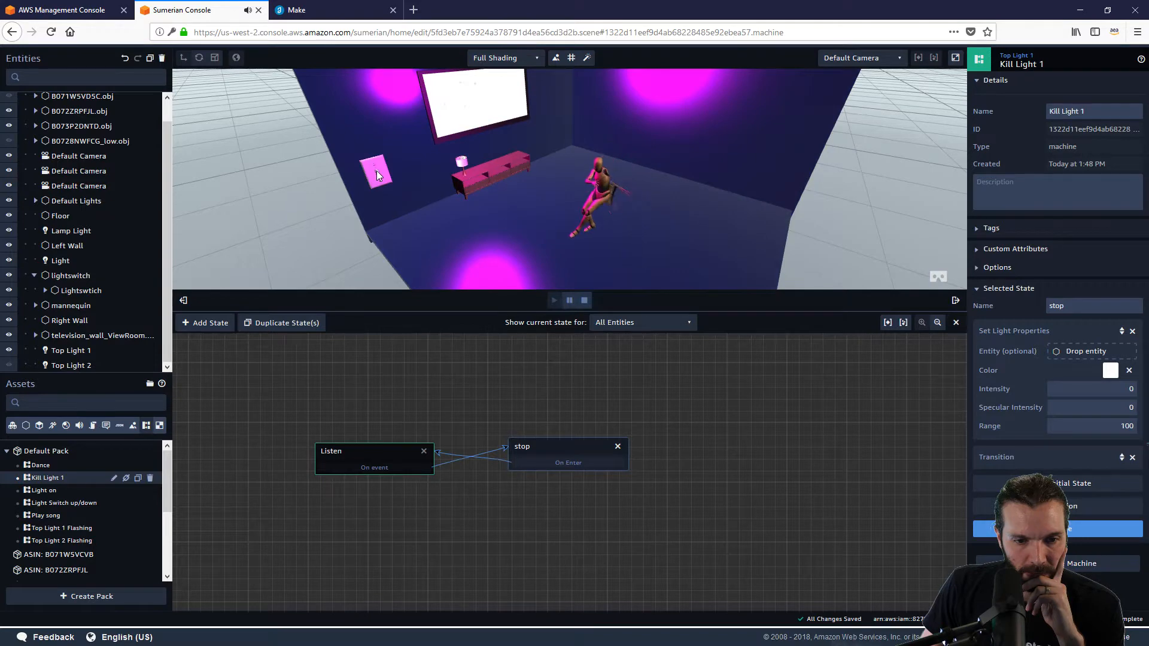
pyautogui.click(585, 300)
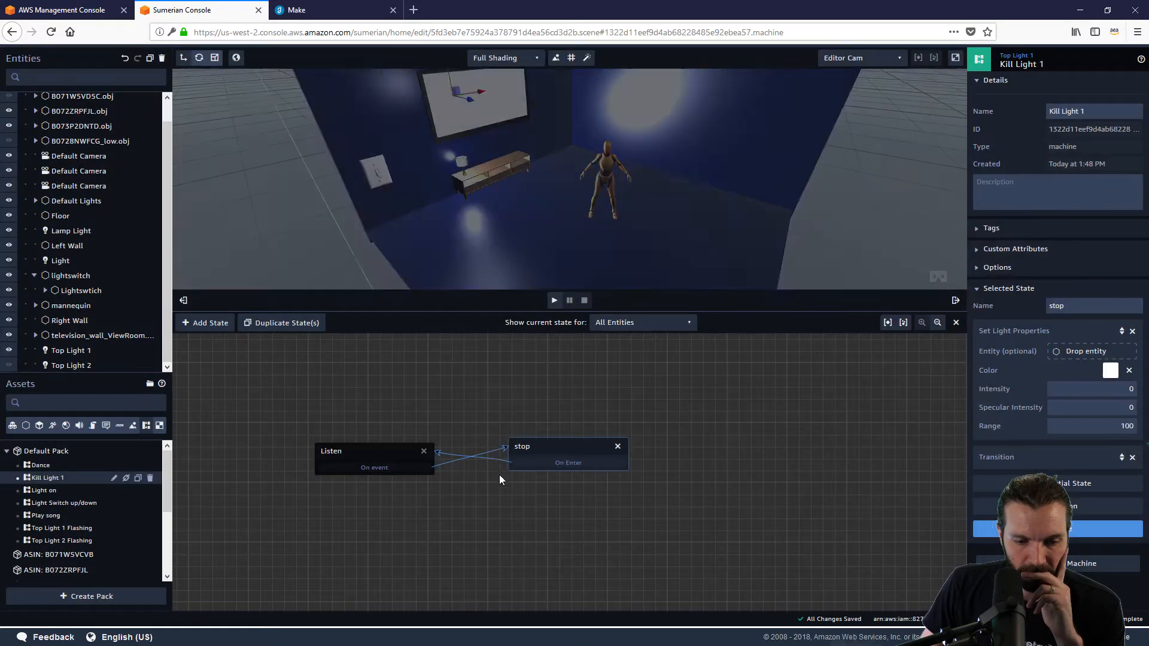
# Open the Top Light 1 Flashing behavior and add a Listen action to the wait 1 sec state that precedes the first Sky blue Light
pyautogui.moveTo(530, 444); pyautogui.dragTo(564, 453)
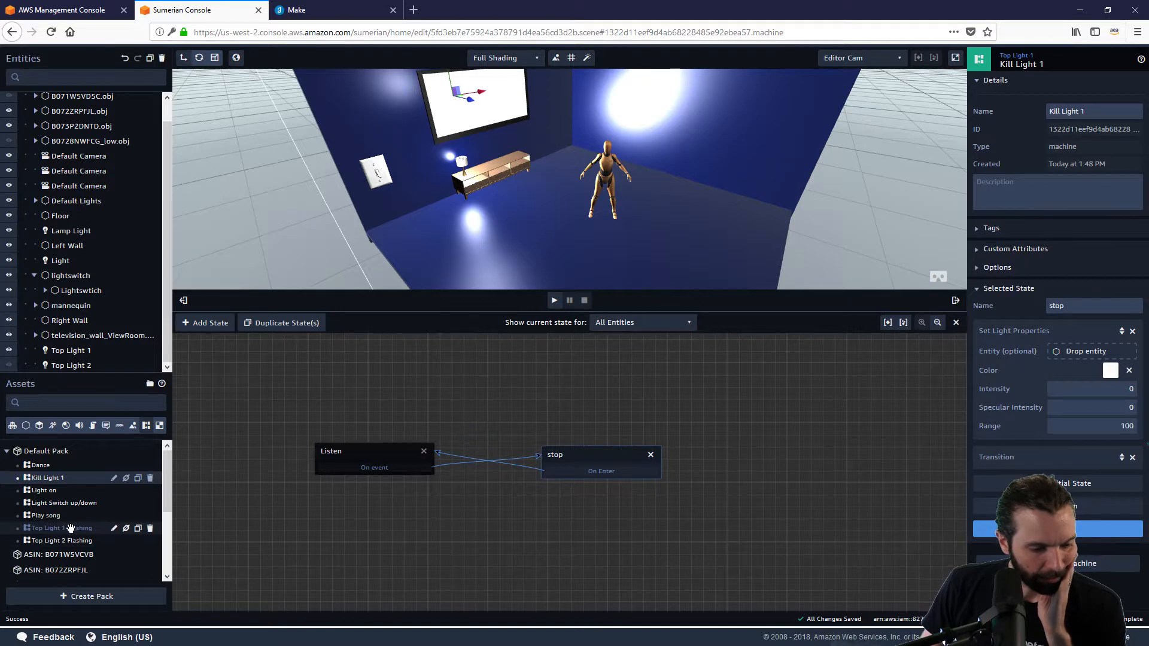
pyautogui.click(70, 528)
pyautogui.moveTo(568, 401); pyautogui.dragTo(481, 453)
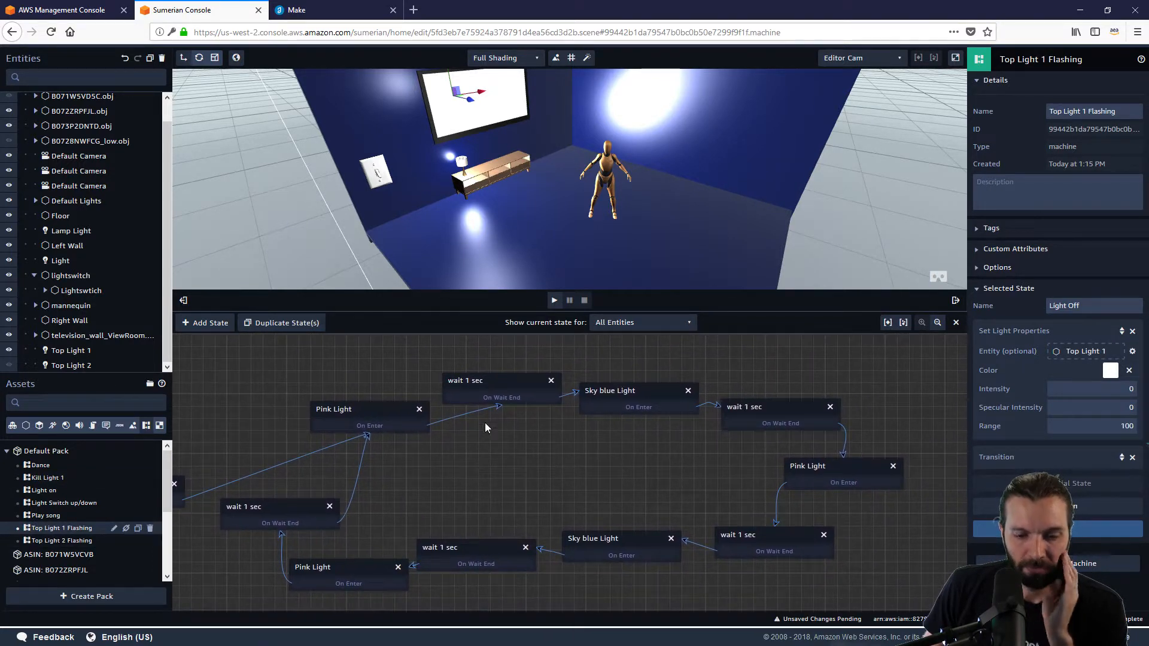
pyautogui.click(501, 382)
pyautogui.click(1058, 420)
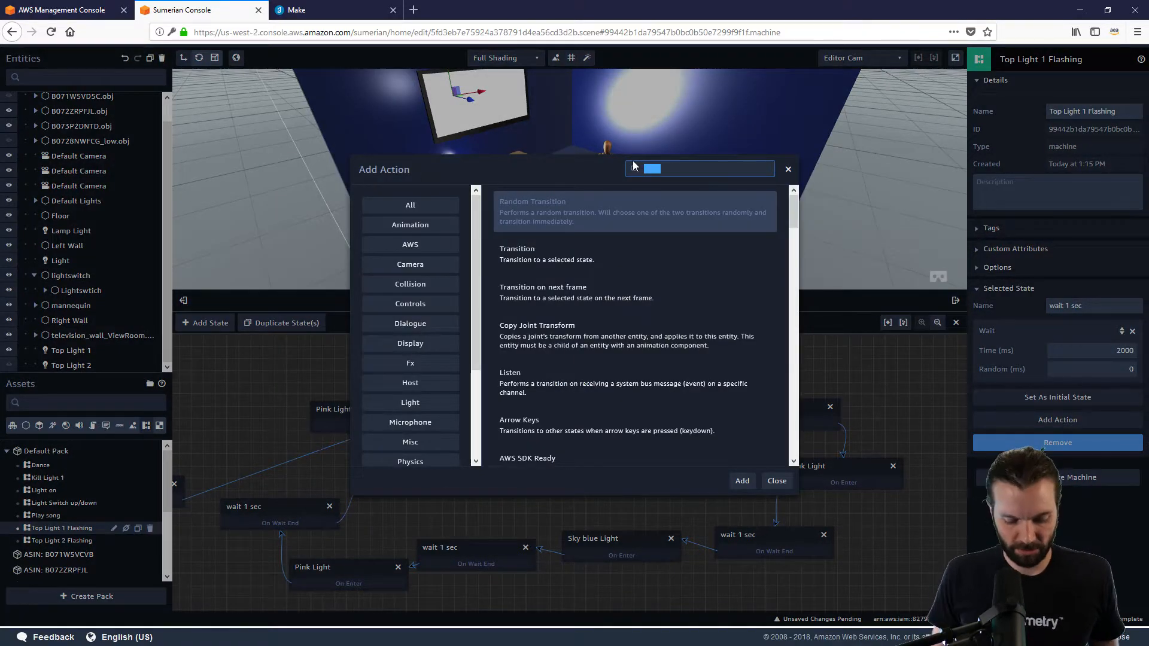
pyautogui.write('li')
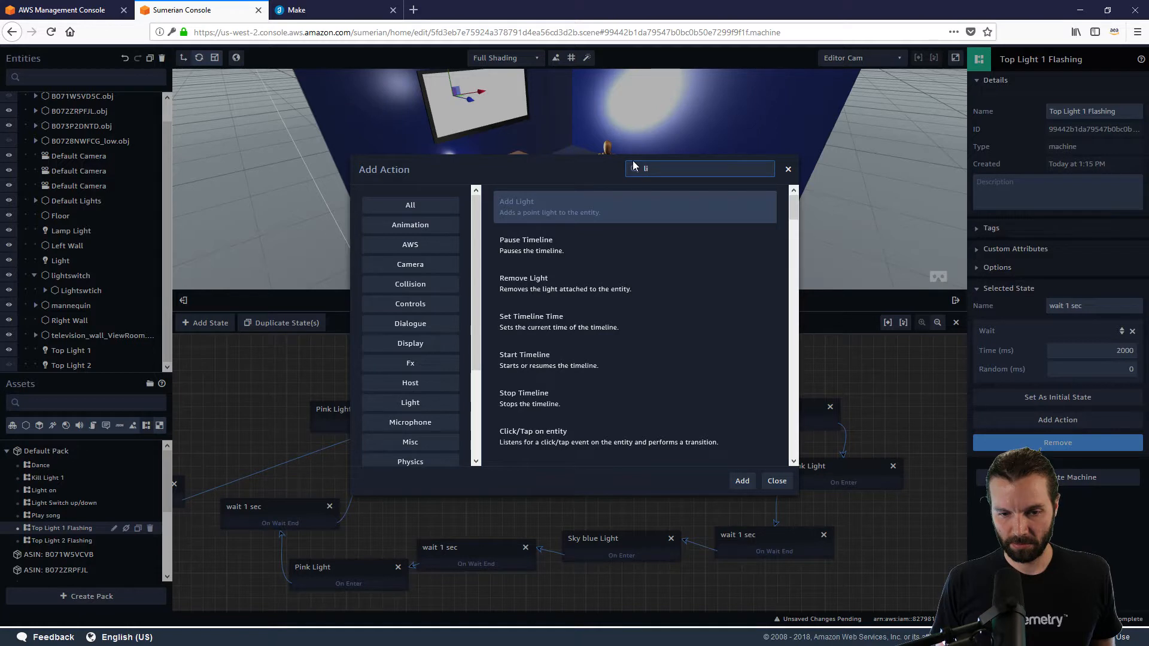
pyautogui.press('BackSpace')
pyautogui.press('BackSpace')
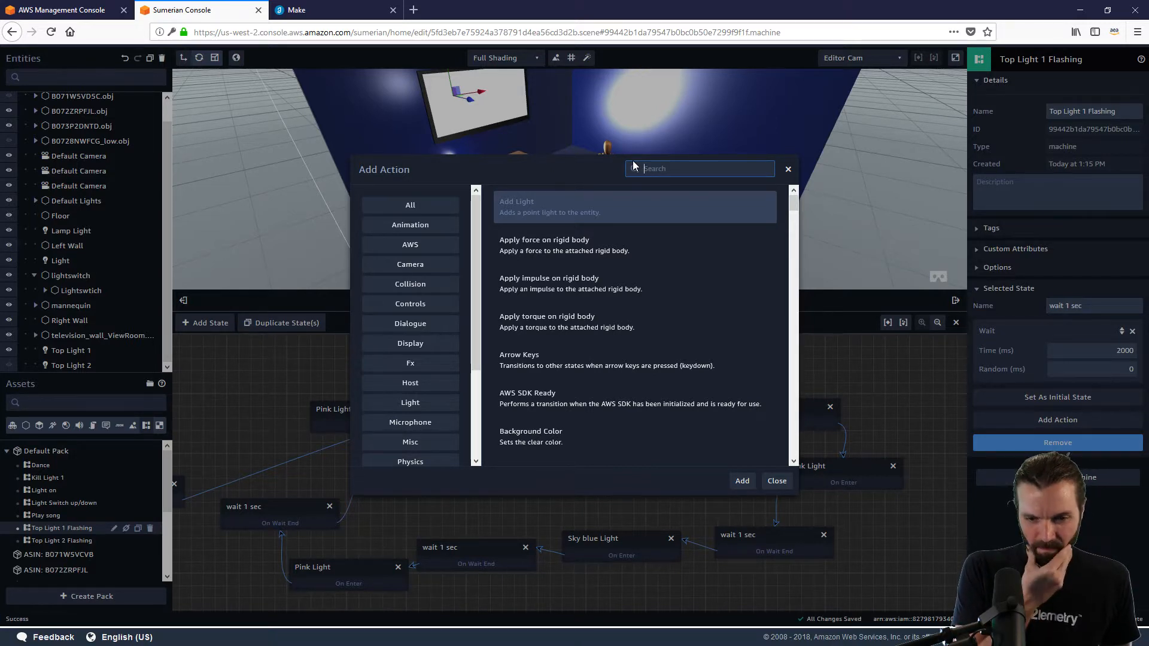
pyautogui.write('lis')
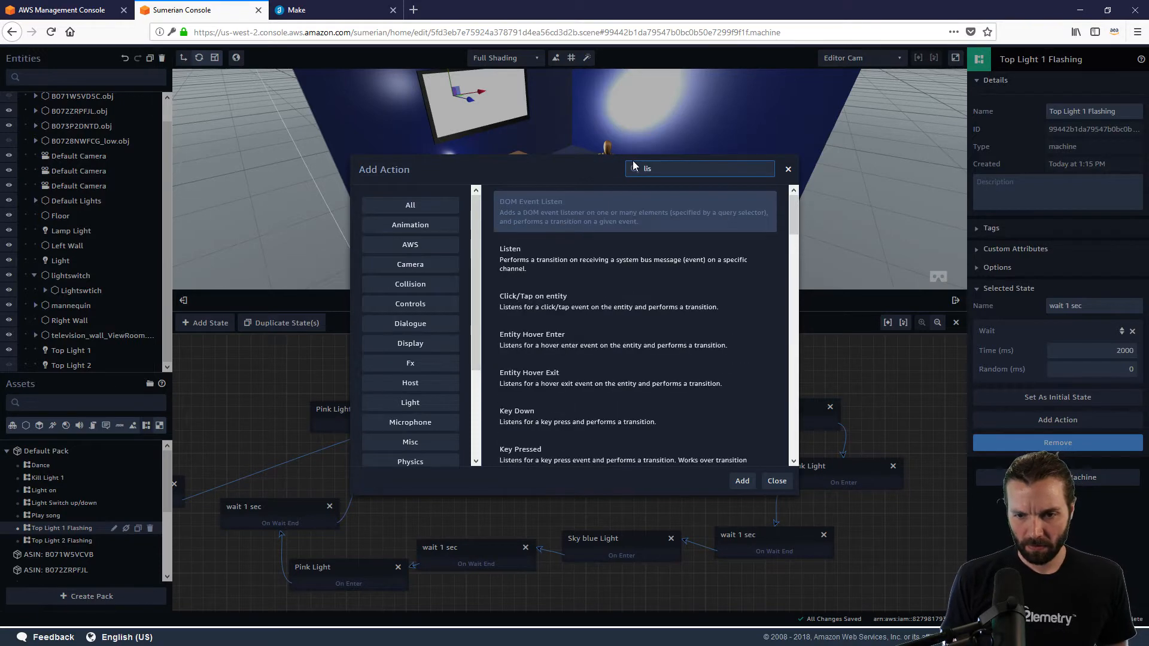
pyautogui.press('BackSpace')
pyautogui.write('ght of')
pyautogui.press('BackSpace')
pyautogui.press('BackSpace')
pyautogui.press('BackSpace')
pyautogui.press('BackSpace')
pyautogui.press('BackSpace')
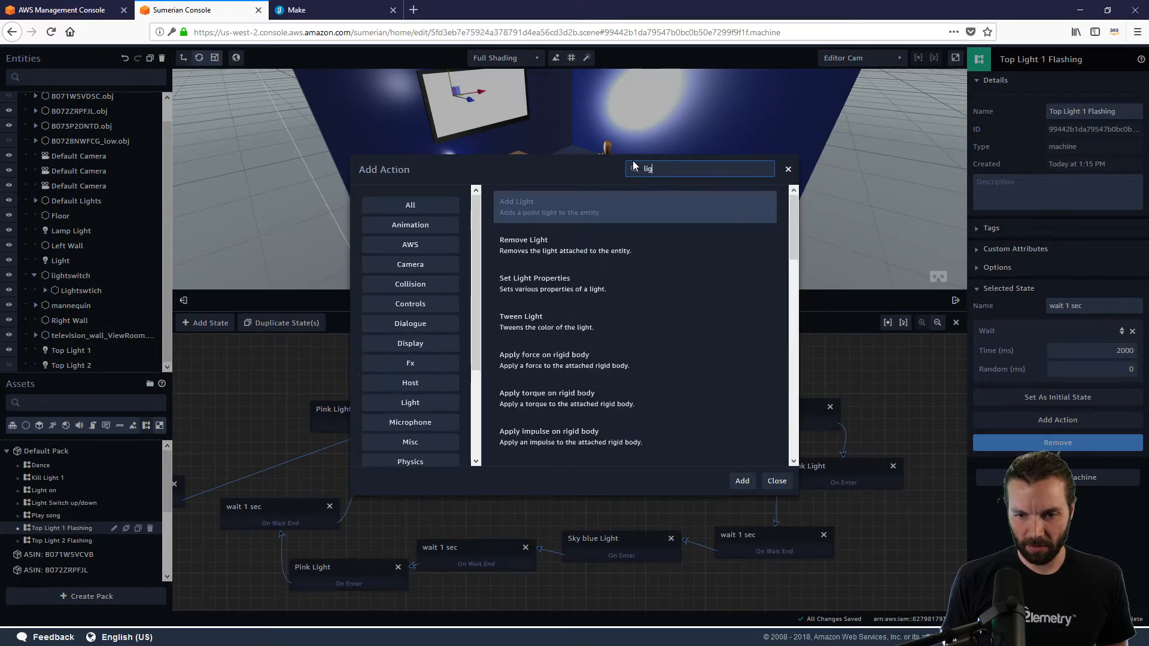
pyautogui.press('BackSpace')
pyautogui.write('s')
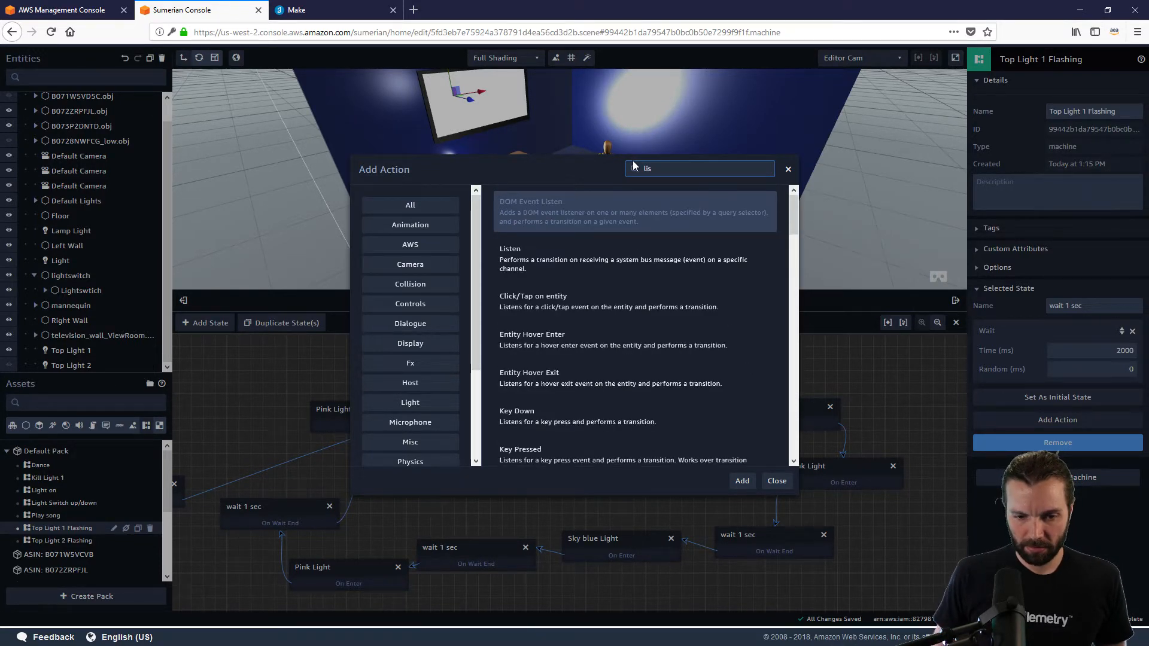
pyautogui.click(527, 259)
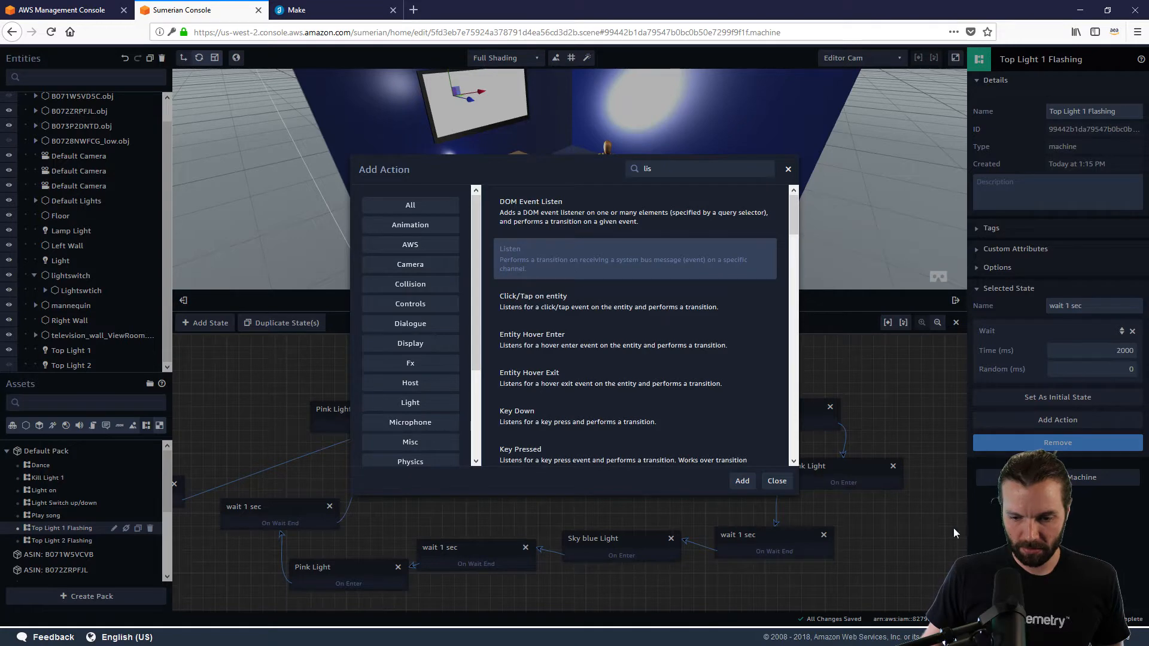
pyautogui.click(741, 482)
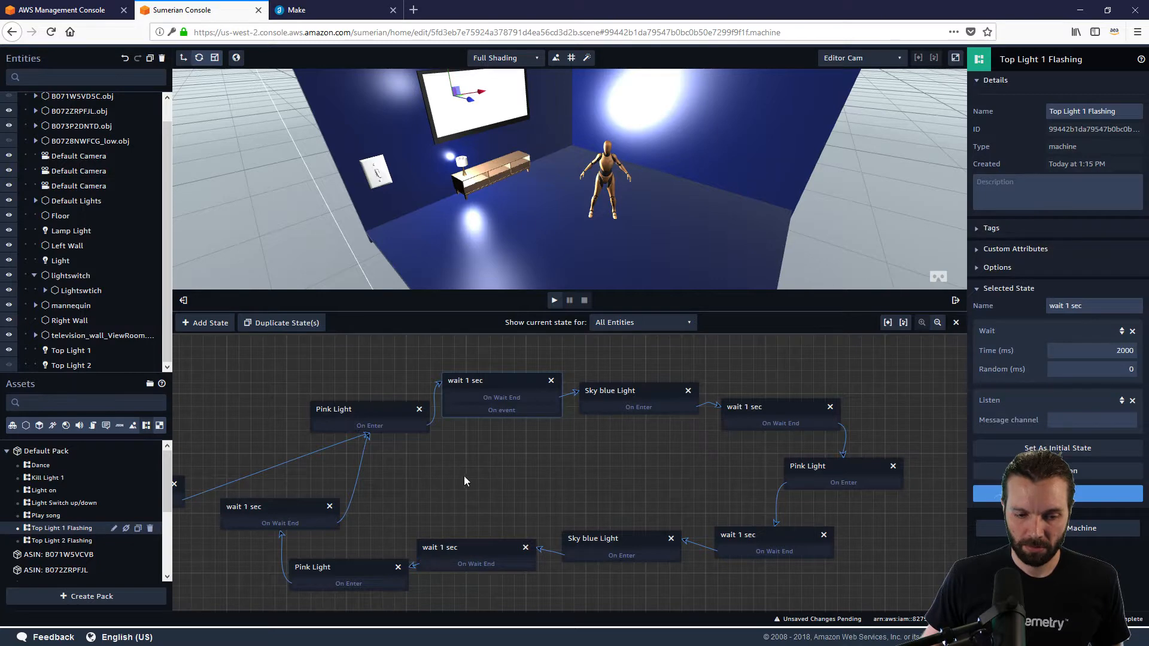
# Add a second Listen action to the Listen state that follows Light Off in Top Light 1 Flashing
pyautogui.scroll(-4, 516, 464)
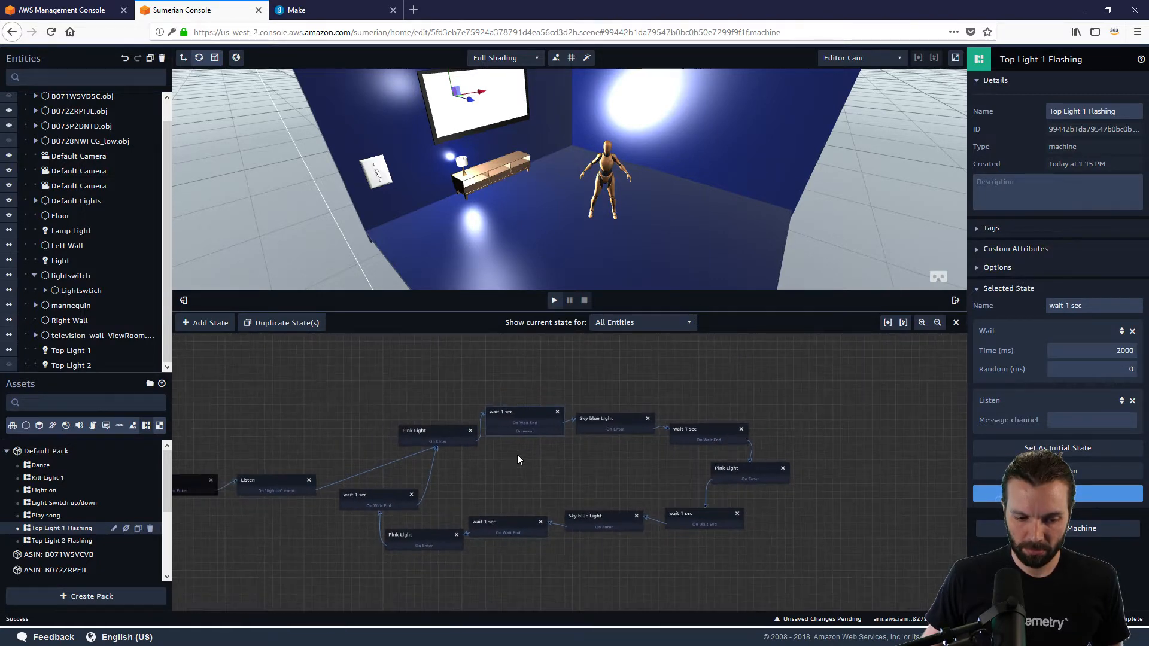
pyautogui.scroll(-2, 518, 455)
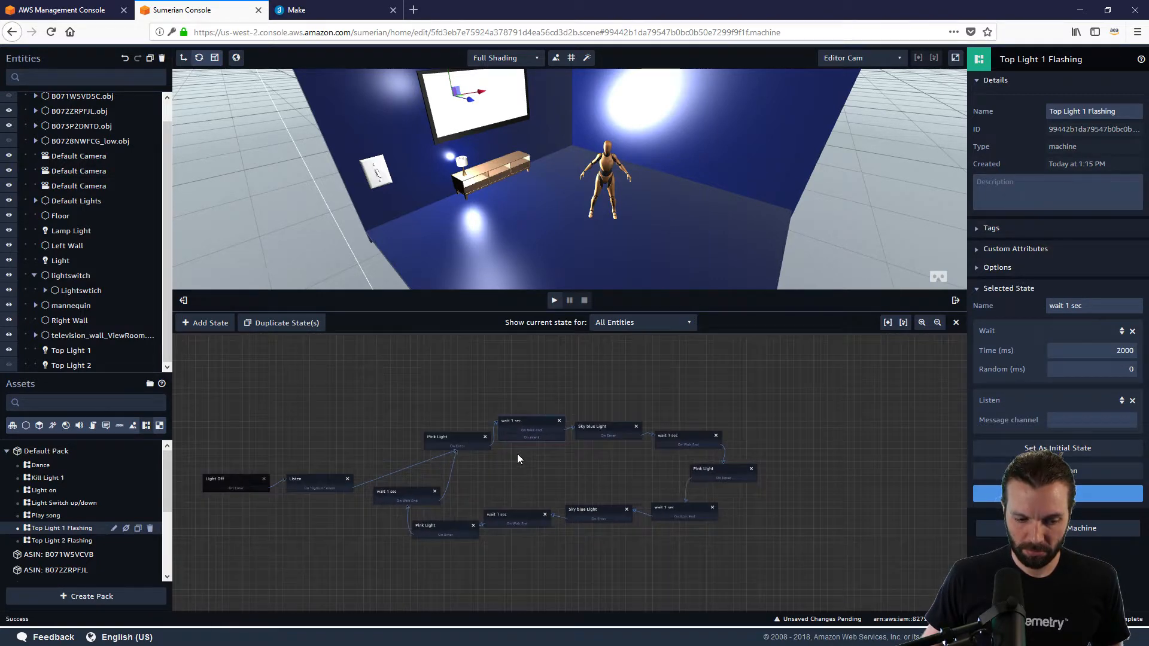
pyautogui.click(231, 484)
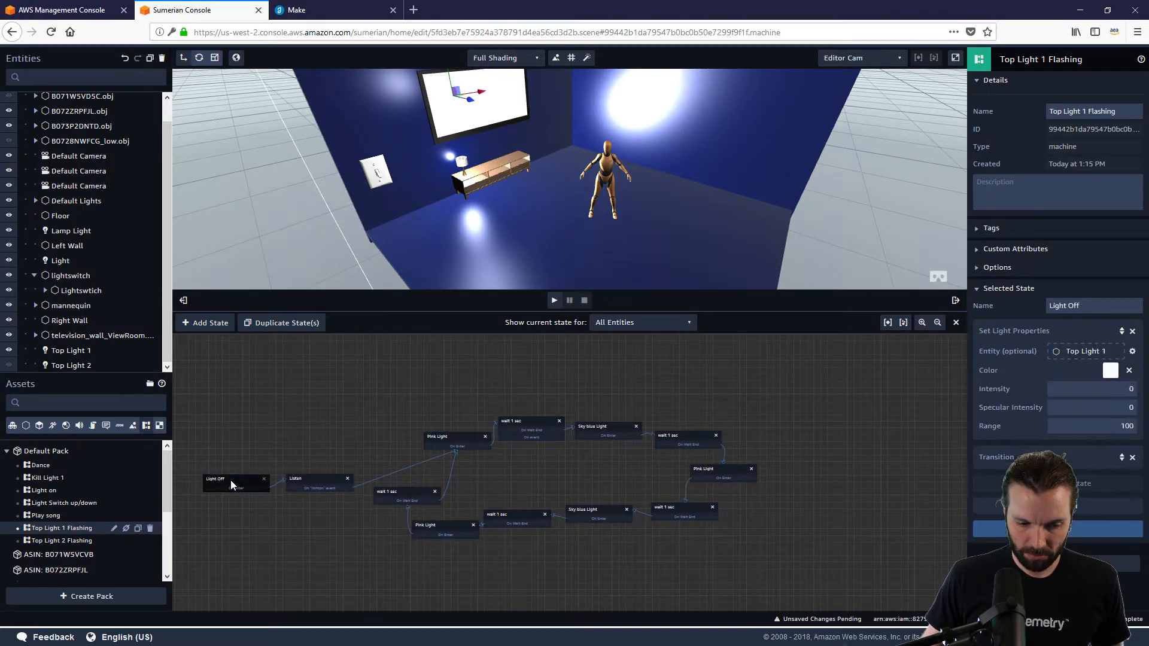
pyautogui.click(314, 476)
pyautogui.scroll(1, 371, 453)
pyautogui.scroll(2, 361, 436)
pyautogui.moveTo(309, 433); pyautogui.dragTo(540, 417)
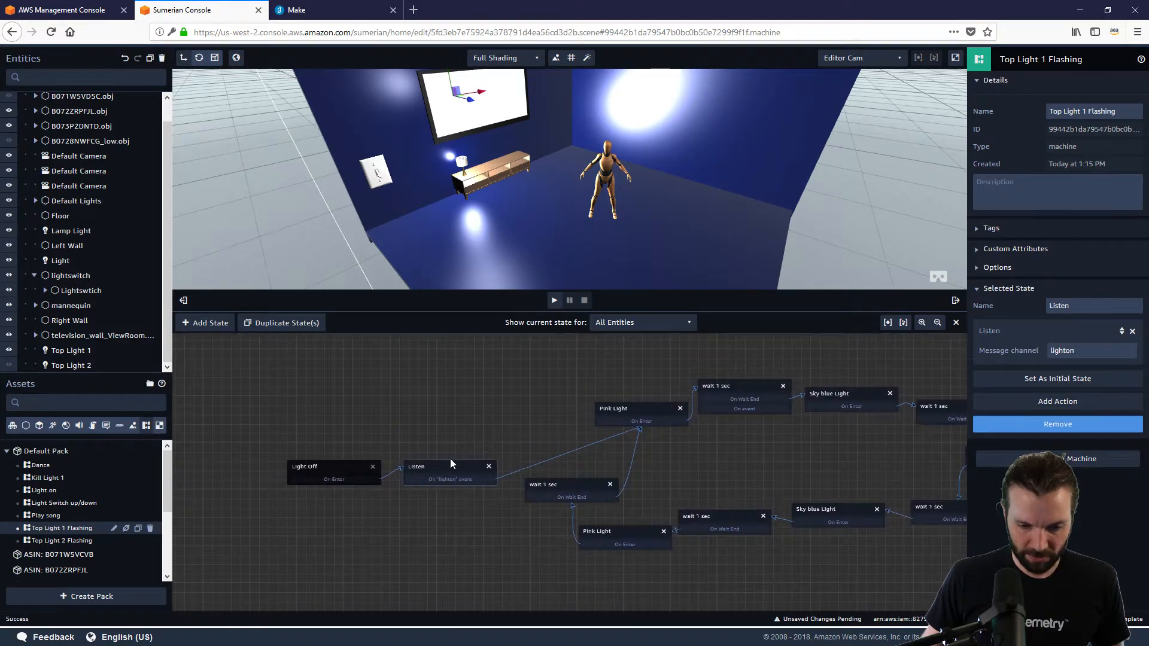
pyautogui.click(1055, 403)
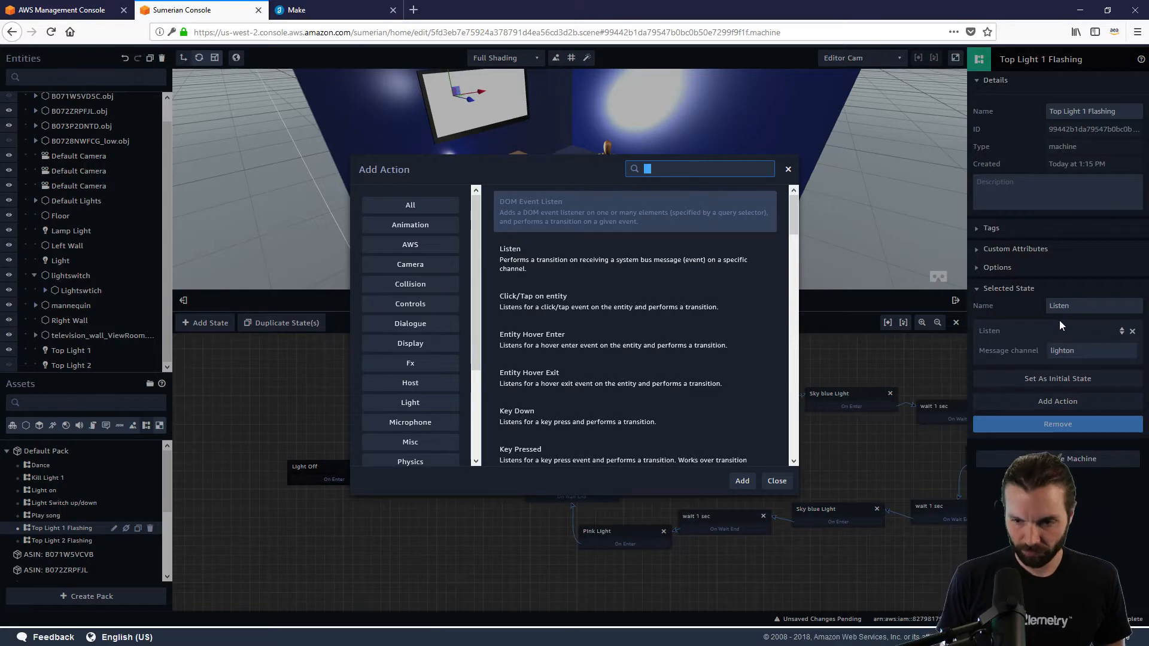
pyautogui.write('listen')
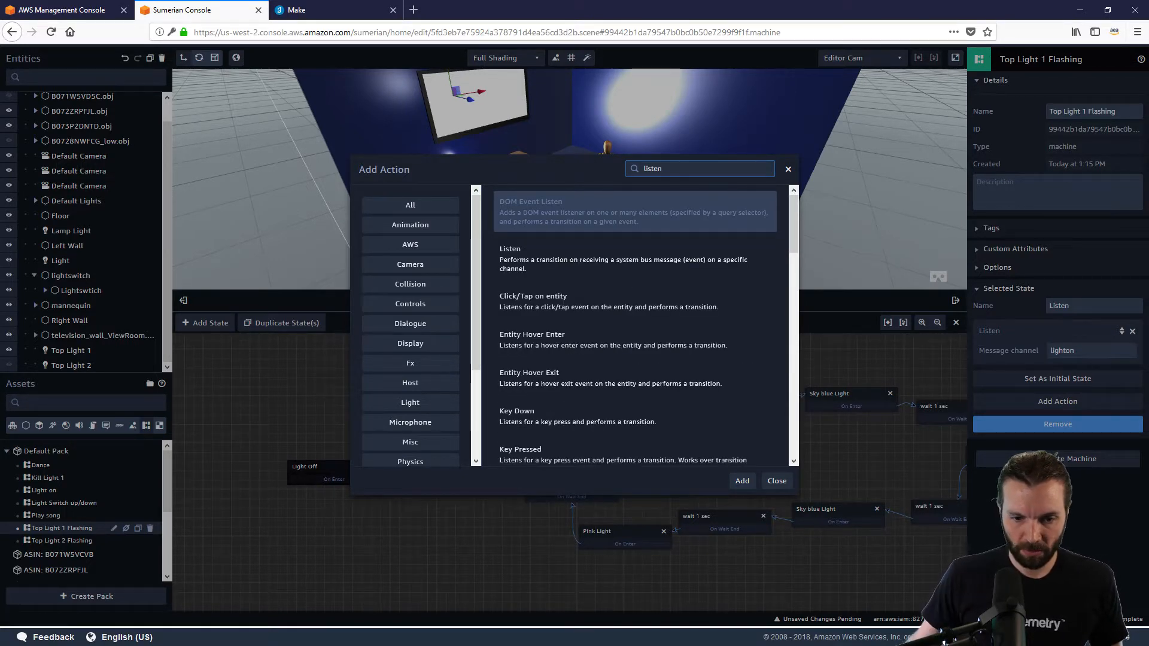
pyautogui.click(659, 260)
pyautogui.click(742, 481)
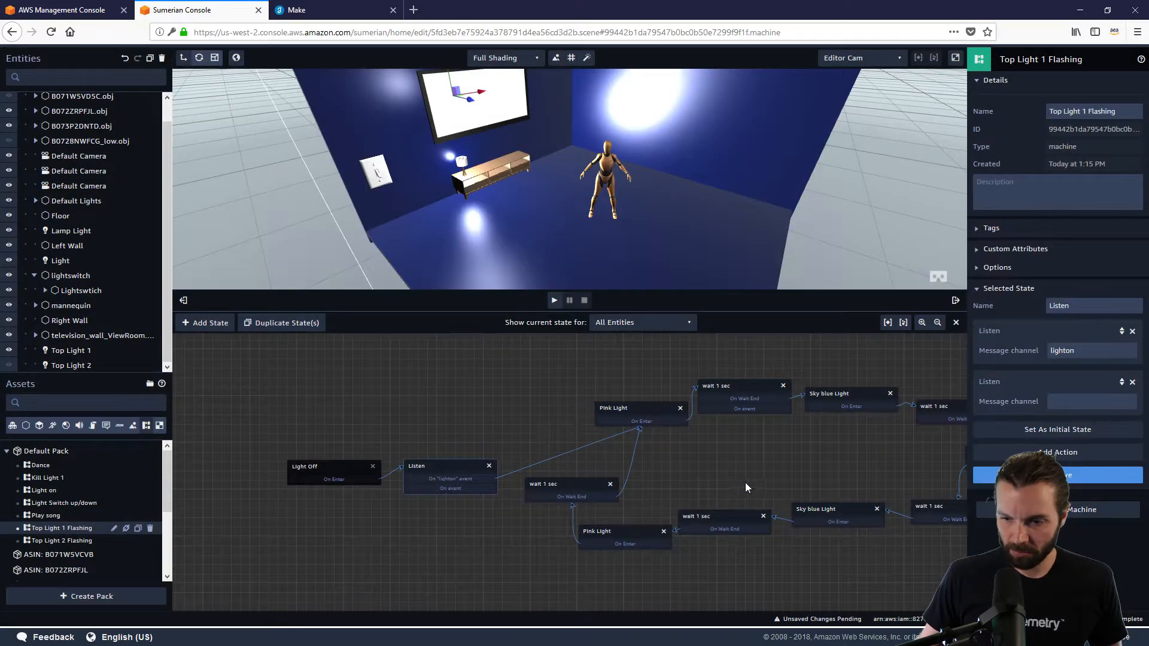
# Set the second Listen action's message channel to lightoff, and remove the Listen action from the wait 1 sec state before the first Sky blue Light
pyautogui.write('li')
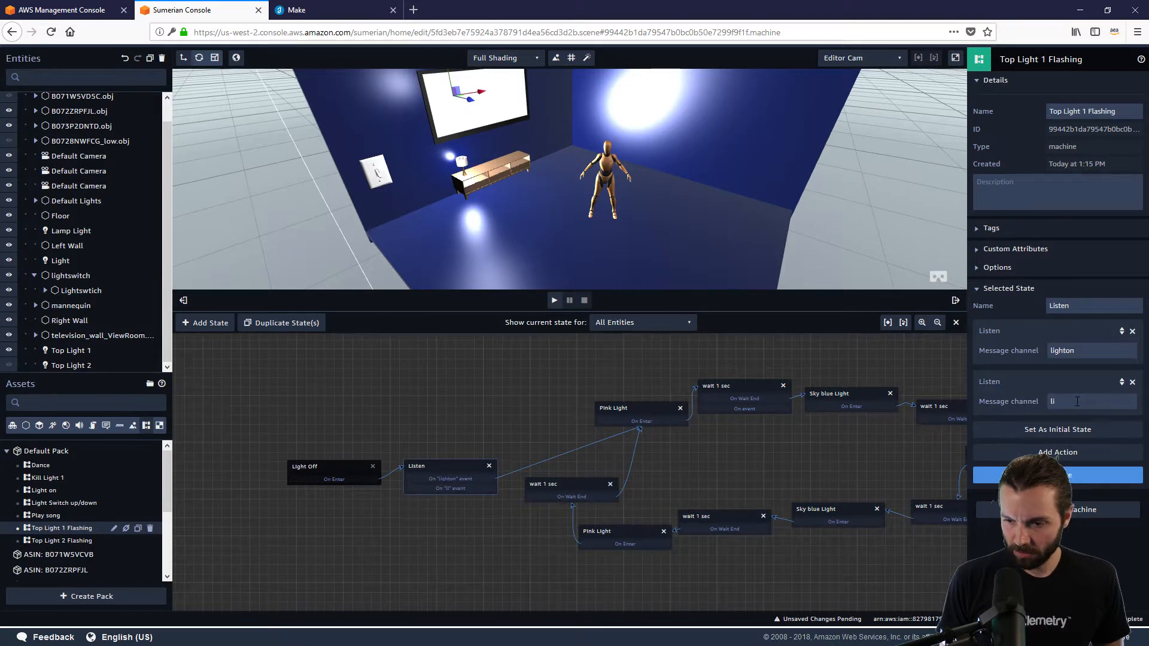
pyautogui.write('ghtoff')
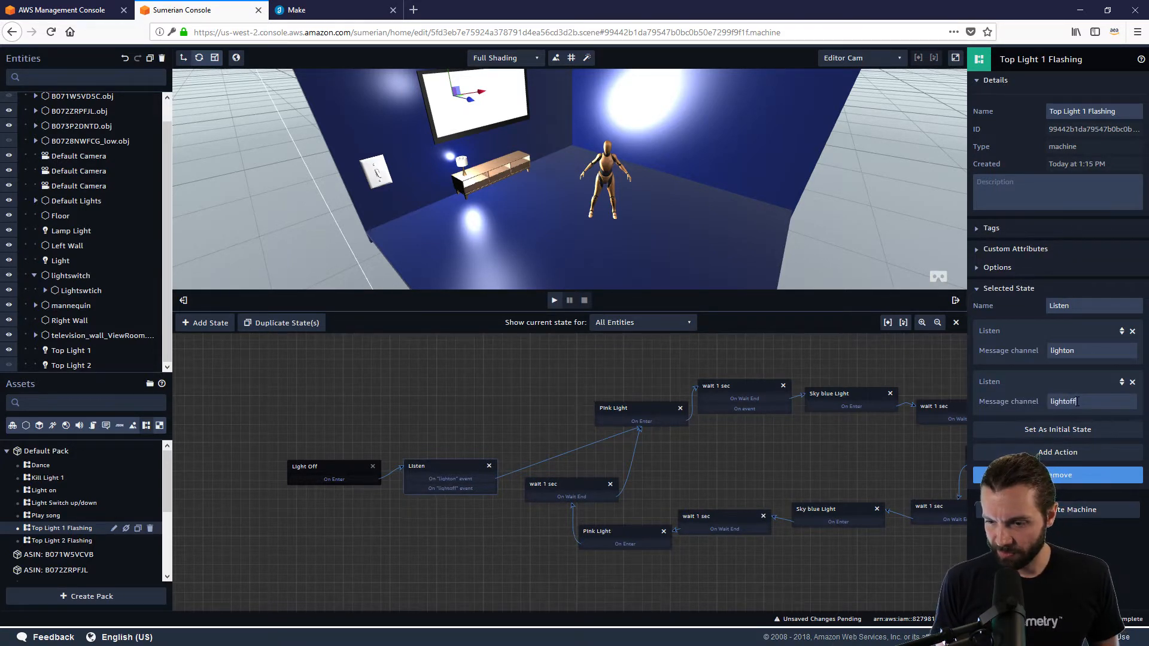
pyautogui.click(742, 392)
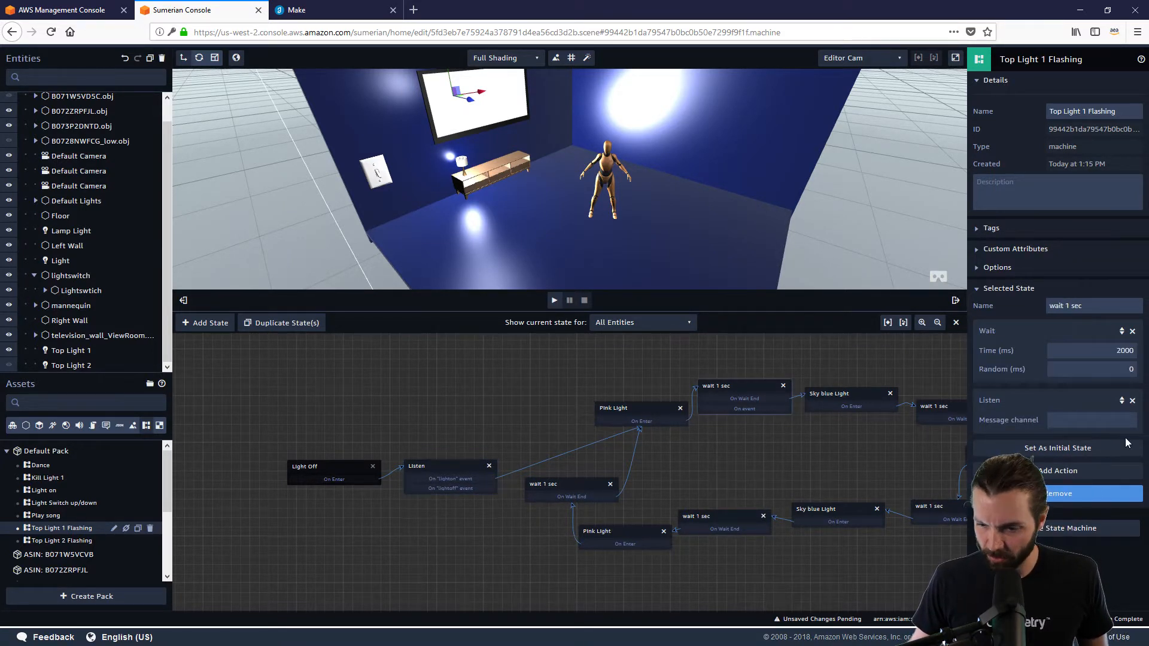
pyautogui.click(1133, 401)
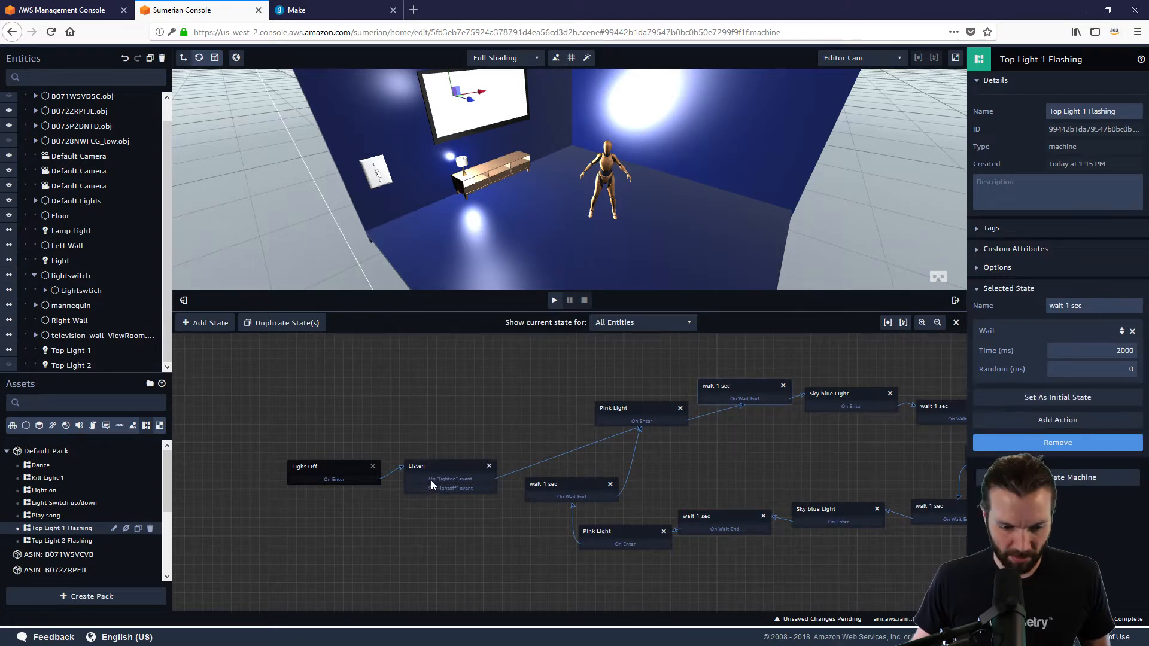
# Connect the Listen state's lightoff event to Light Off, save, test the light switch with the scene playing, and stop playback
pyautogui.moveTo(426, 491); pyautogui.dragTo(318, 470)
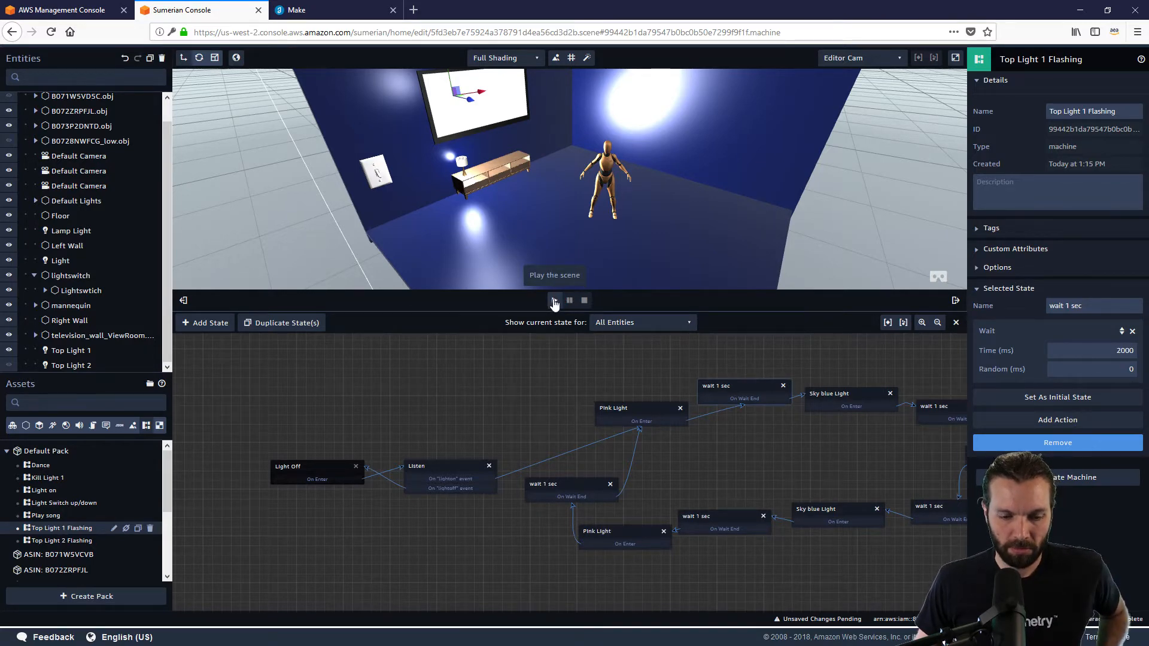
pyautogui.hotkey('ctrl', 's')
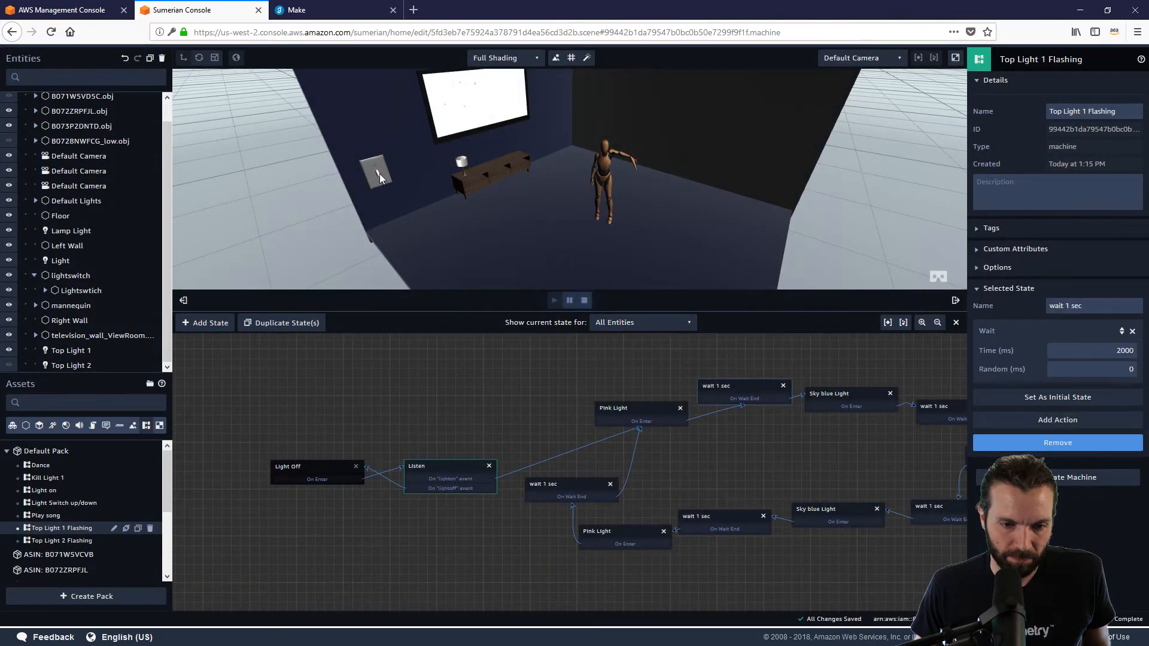
pyautogui.click(379, 173)
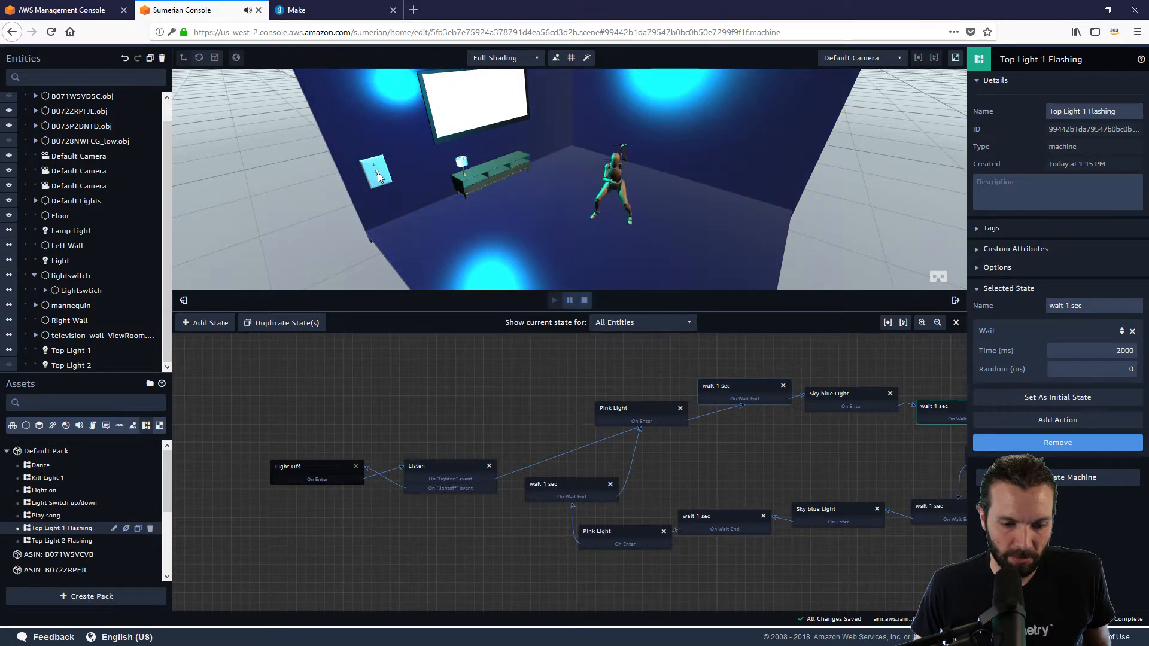
pyautogui.click(585, 301)
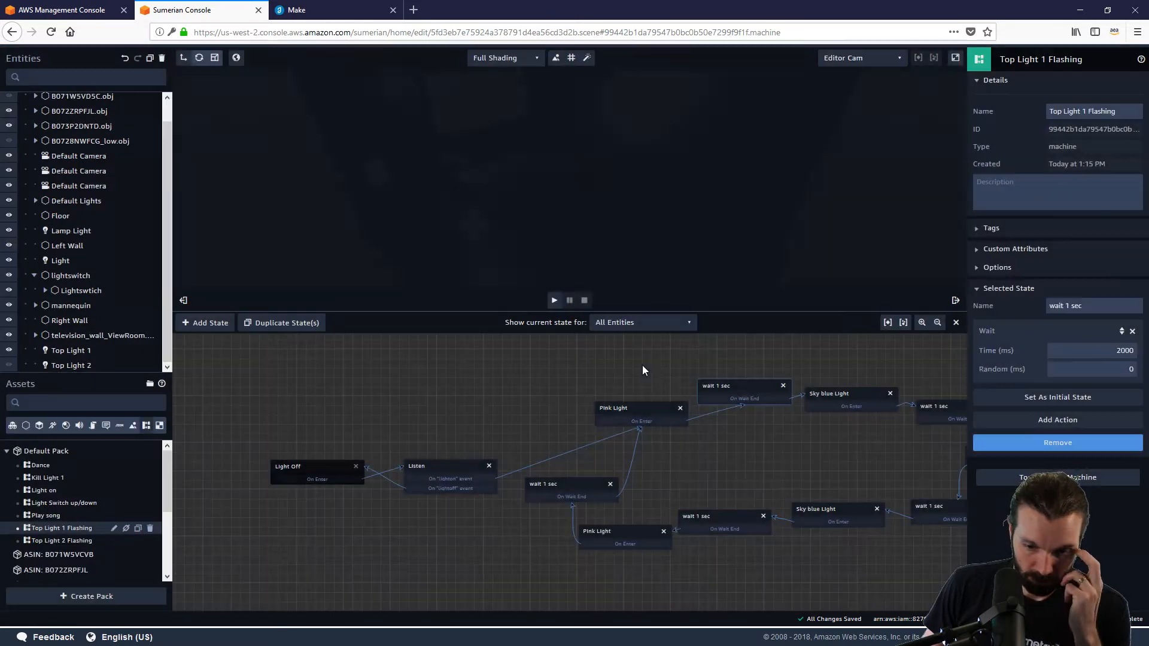
# Add a Listen action to the wait 1 sec state that precedes the first Sky blue Light again
pyautogui.moveTo(652, 355); pyautogui.dragTo(416, 357)
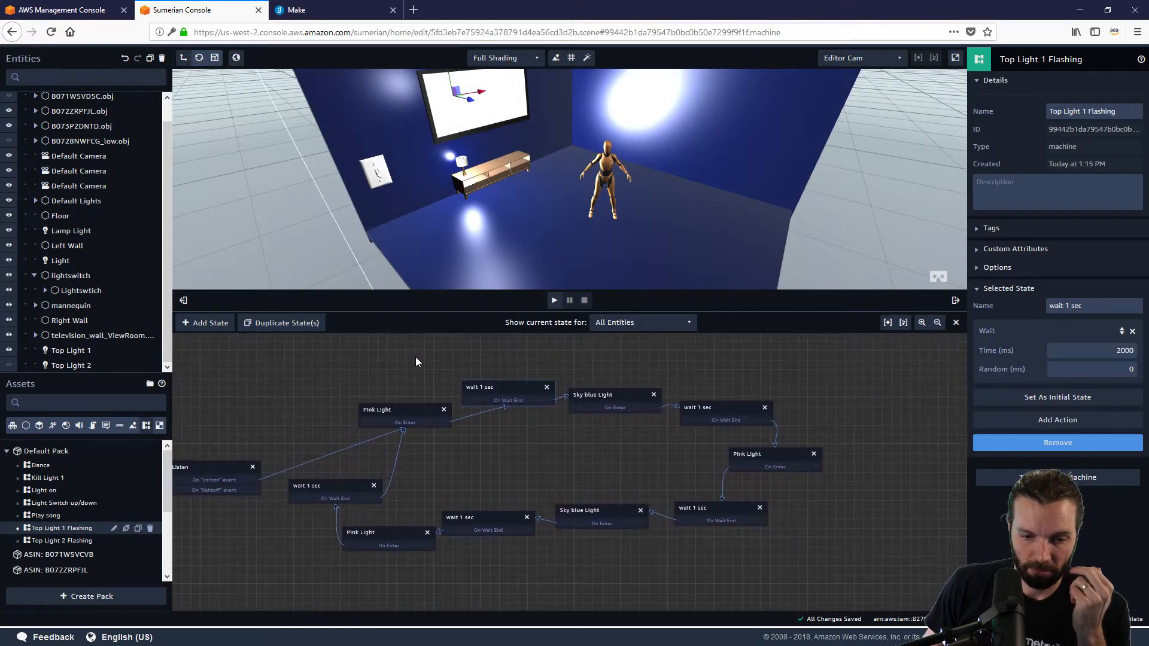
pyautogui.click(1058, 420)
pyautogui.write('lis')
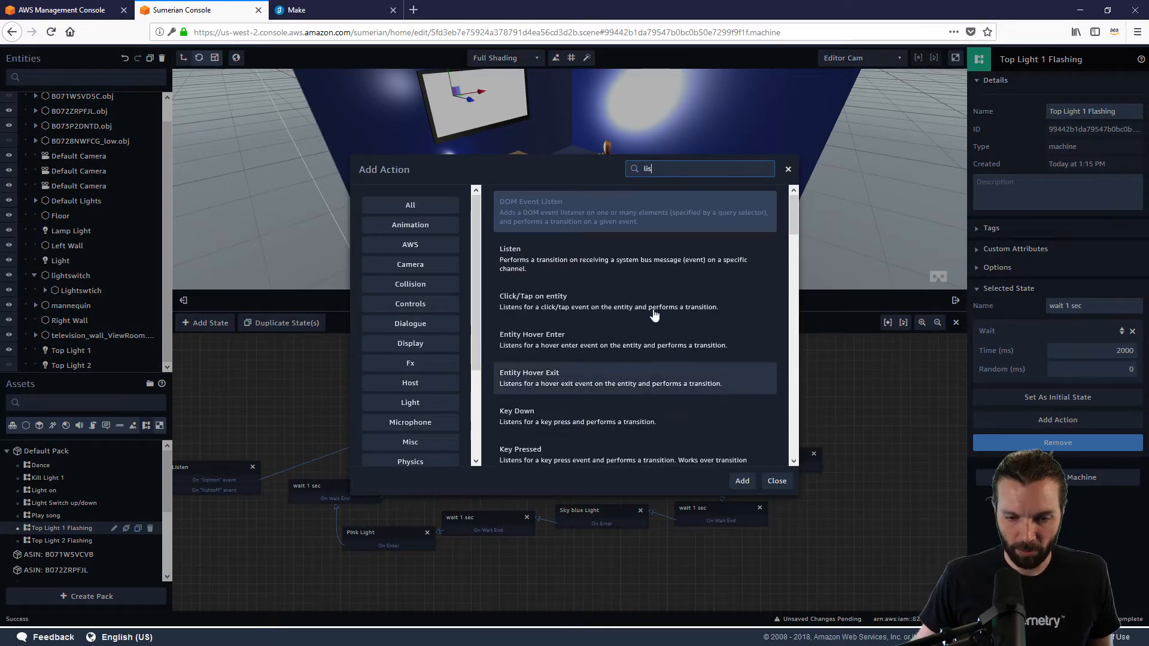
pyautogui.click(647, 262)
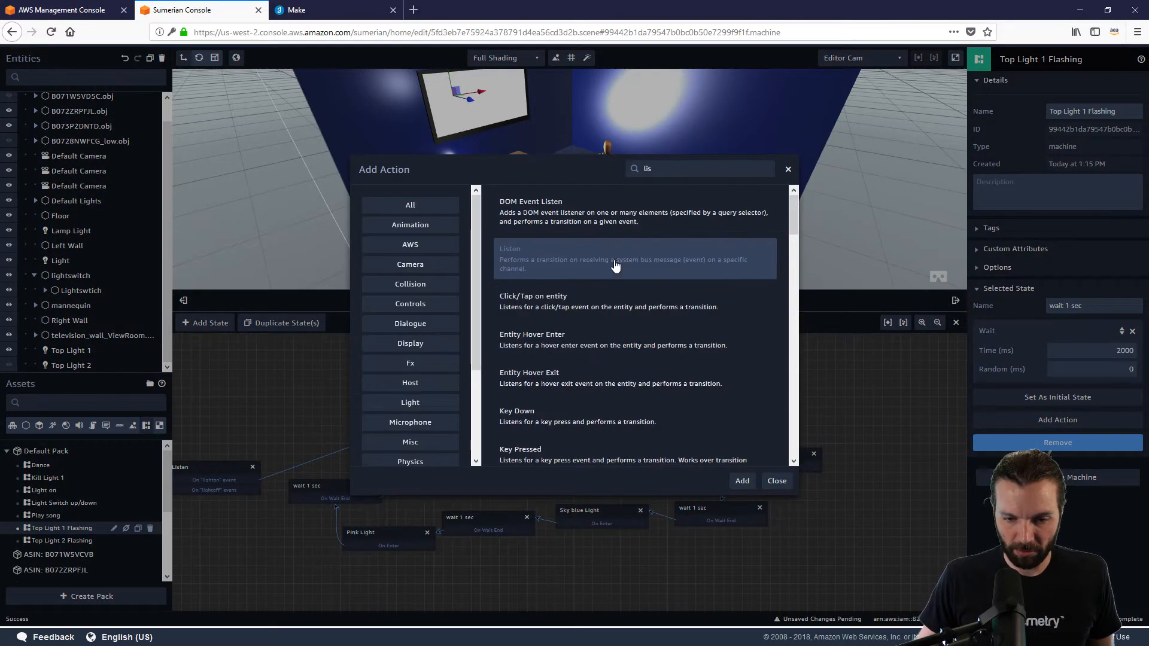
pyautogui.click(742, 480)
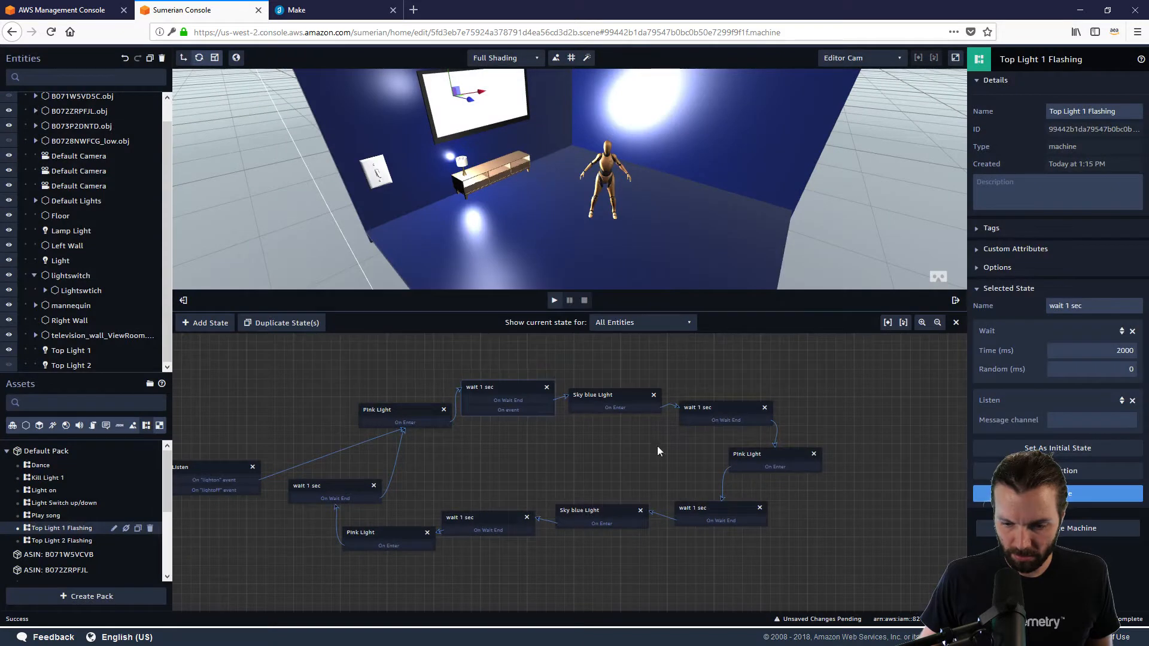
# Rearrange the state graph, placing Light Off above the Listen state and raising the first wait 1 sec state slightly
pyautogui.moveTo(491, 473); pyautogui.dragTo(672, 467)
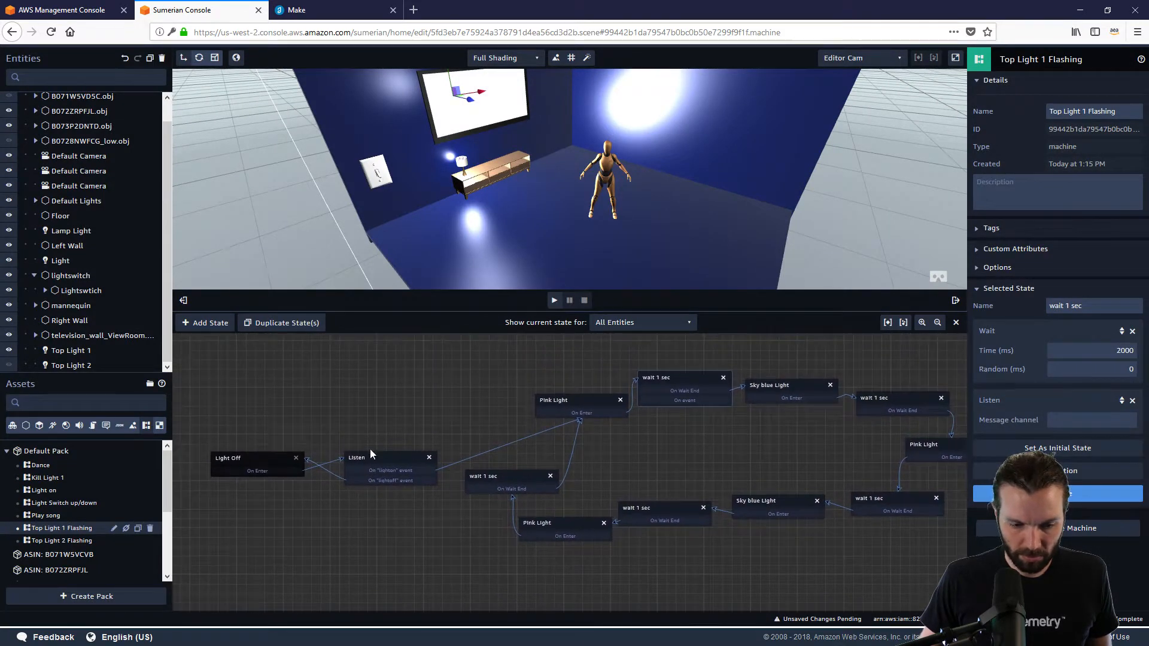
pyautogui.moveTo(270, 466); pyautogui.dragTo(395, 367)
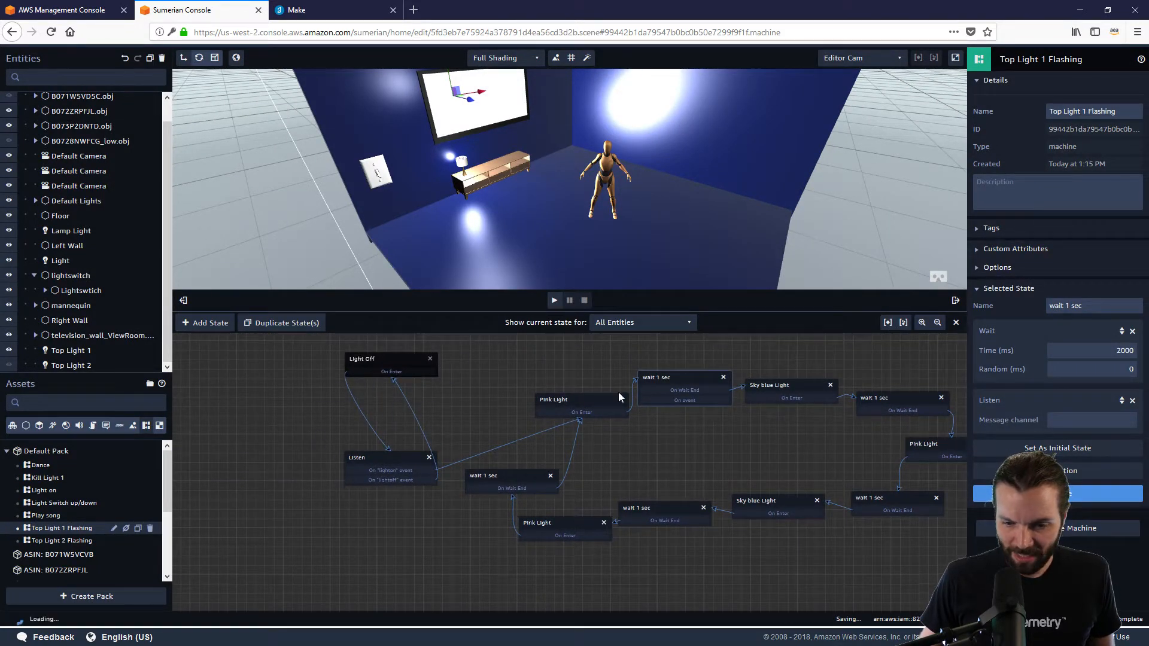
pyautogui.moveTo(687, 376); pyautogui.dragTo(688, 361)
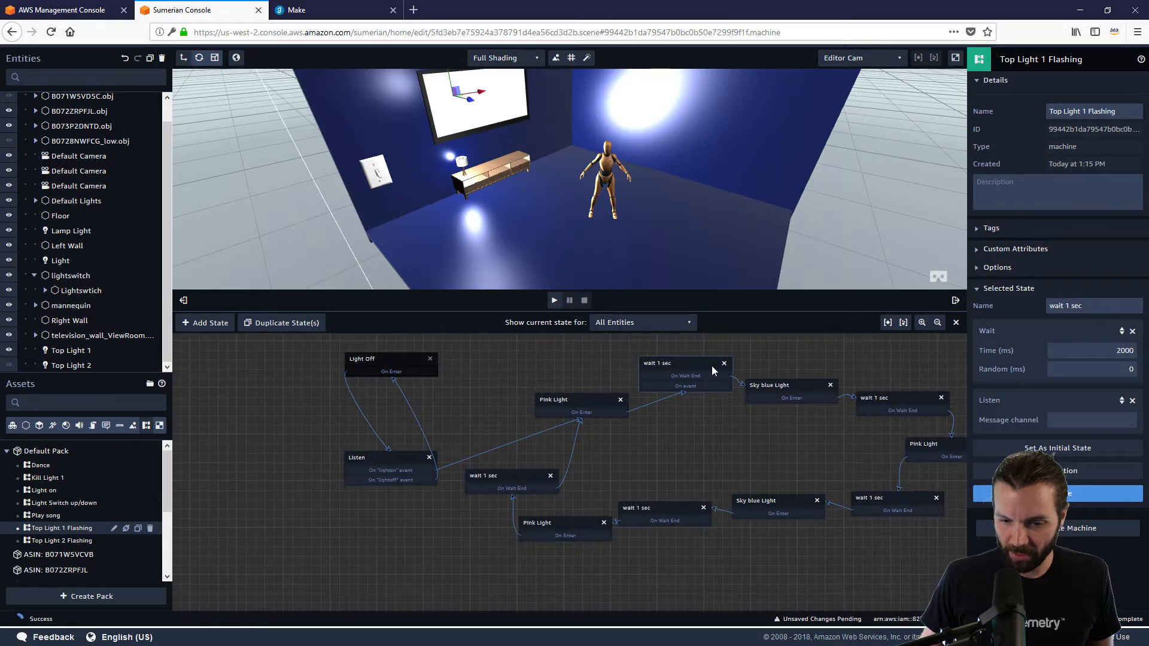
# Set the message channel of the Listen action in the first wait 1 sec state to lightoff
pyautogui.click(1058, 419)
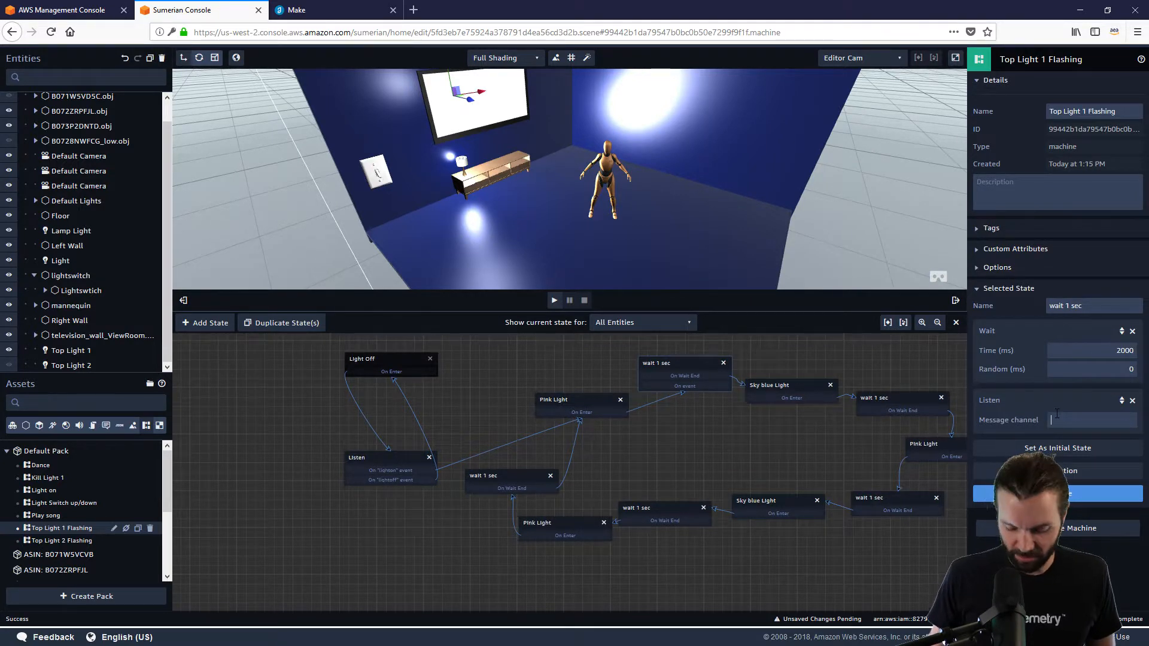
pyautogui.write('l')
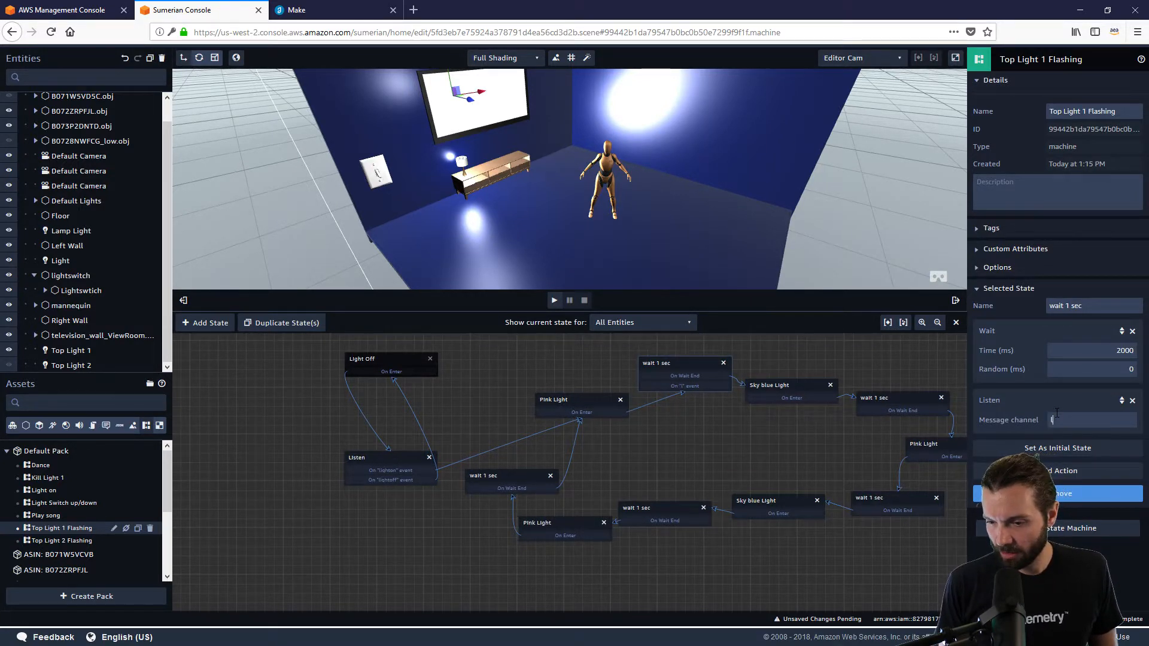
pyautogui.write('ightoff')
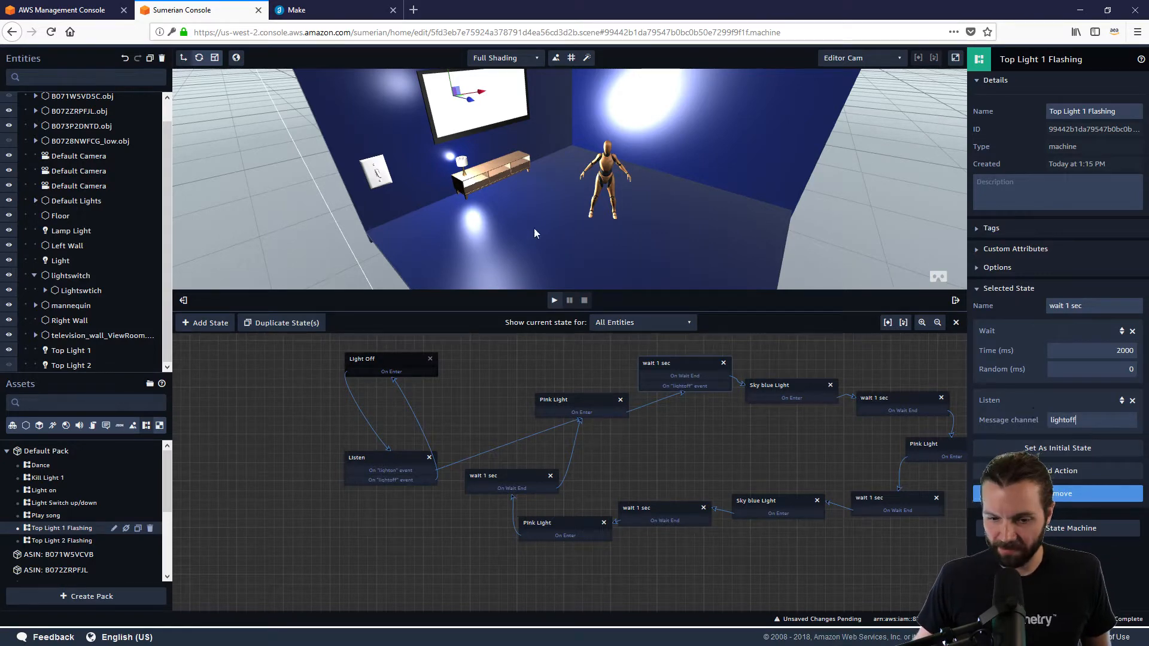
# Add a Listen action on the lightoff channel to the wait 1 sec state that follows the first Sky blue Light
pyautogui.click(899, 401)
pyautogui.click(1074, 421)
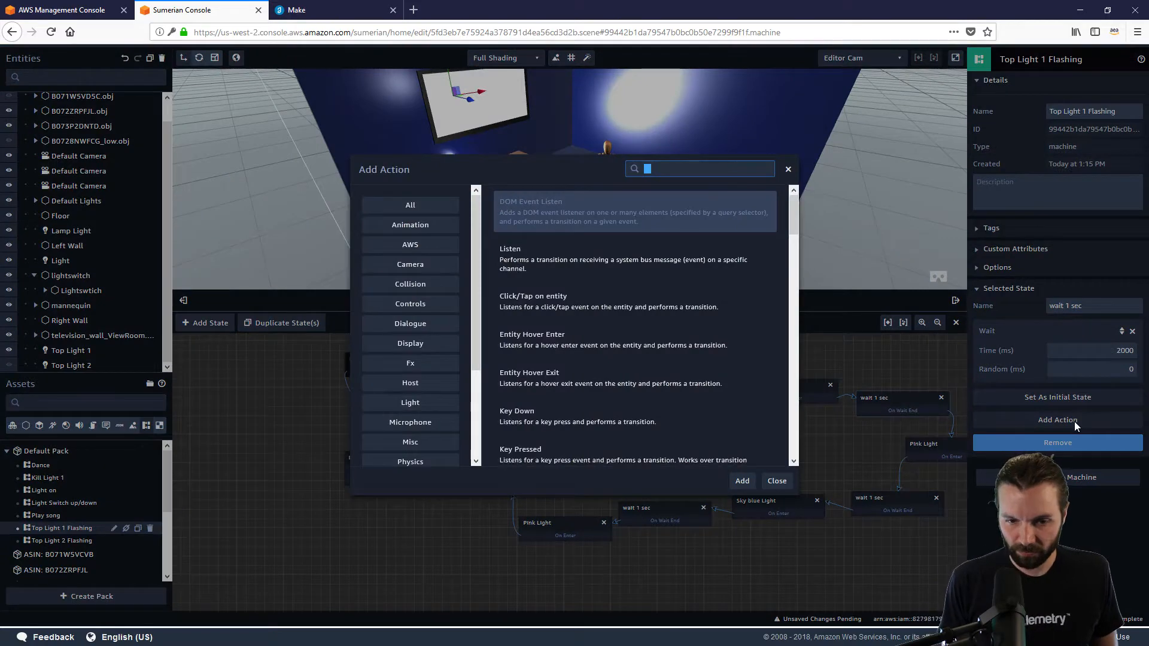
pyautogui.press('Down')
pyautogui.press('Return')
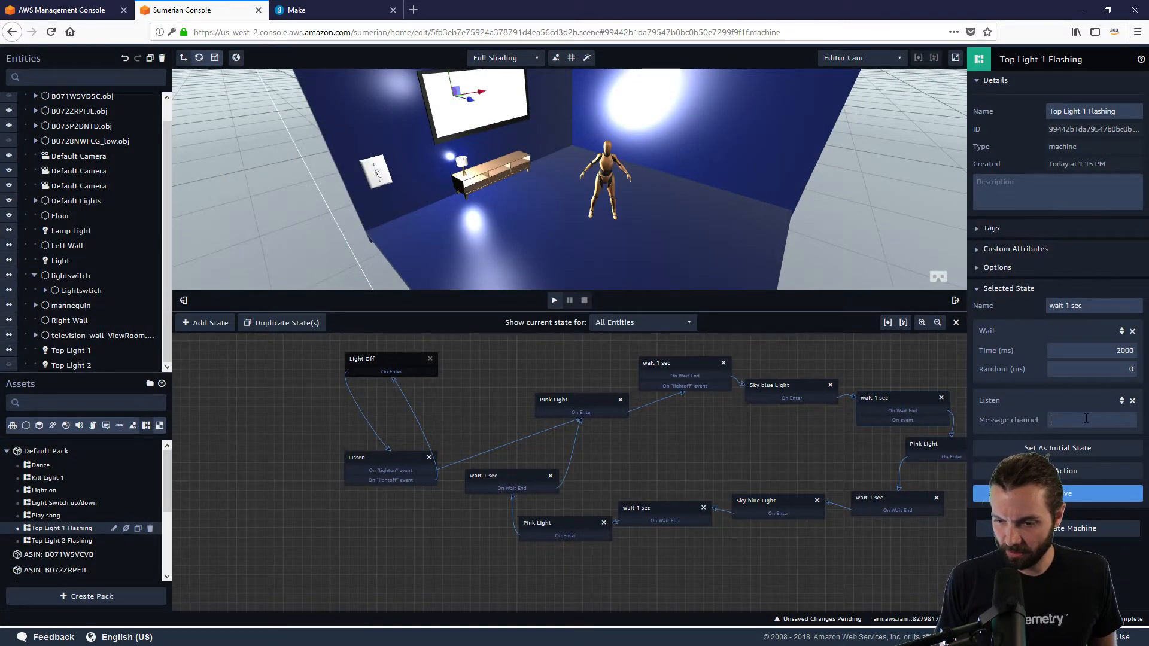
# Add a Listen action with message channel lightoff to the wait 1 sec state between the second Pink Light and the second Sky blue Light
pyautogui.click(875, 498)
pyautogui.click(1058, 420)
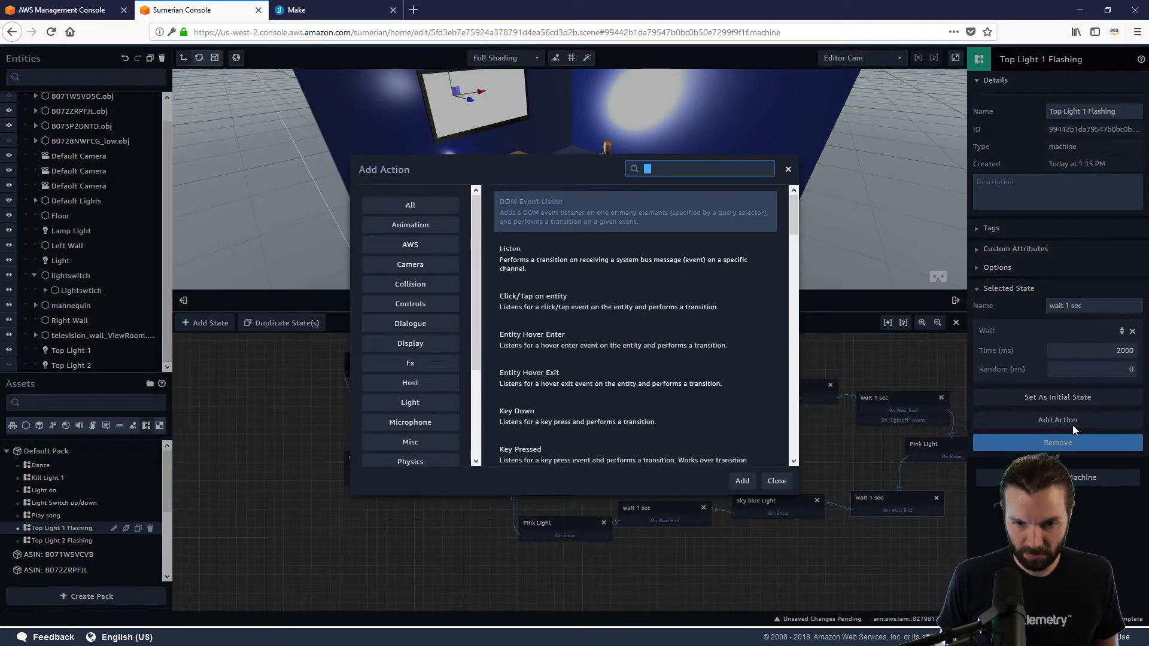
pyautogui.press('Return')
pyautogui.click(1074, 420)
pyautogui.write('lightoff')
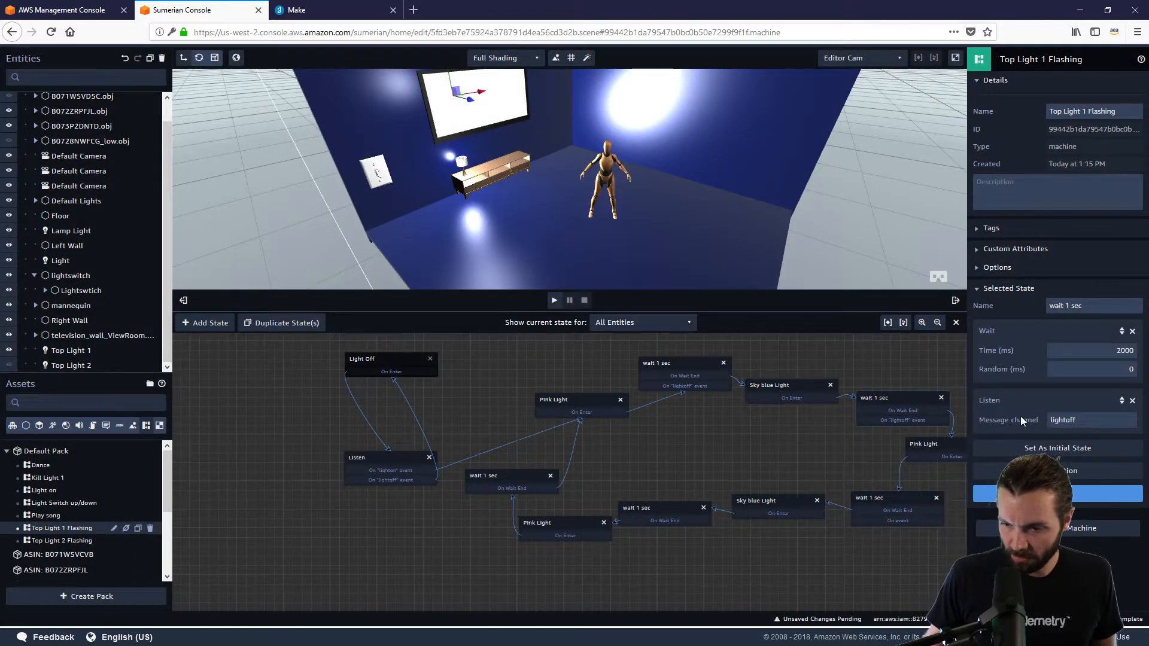
pyautogui.doubleClick(1103, 414)
pyautogui.press('BackSpace')
pyautogui.write('lightoff')
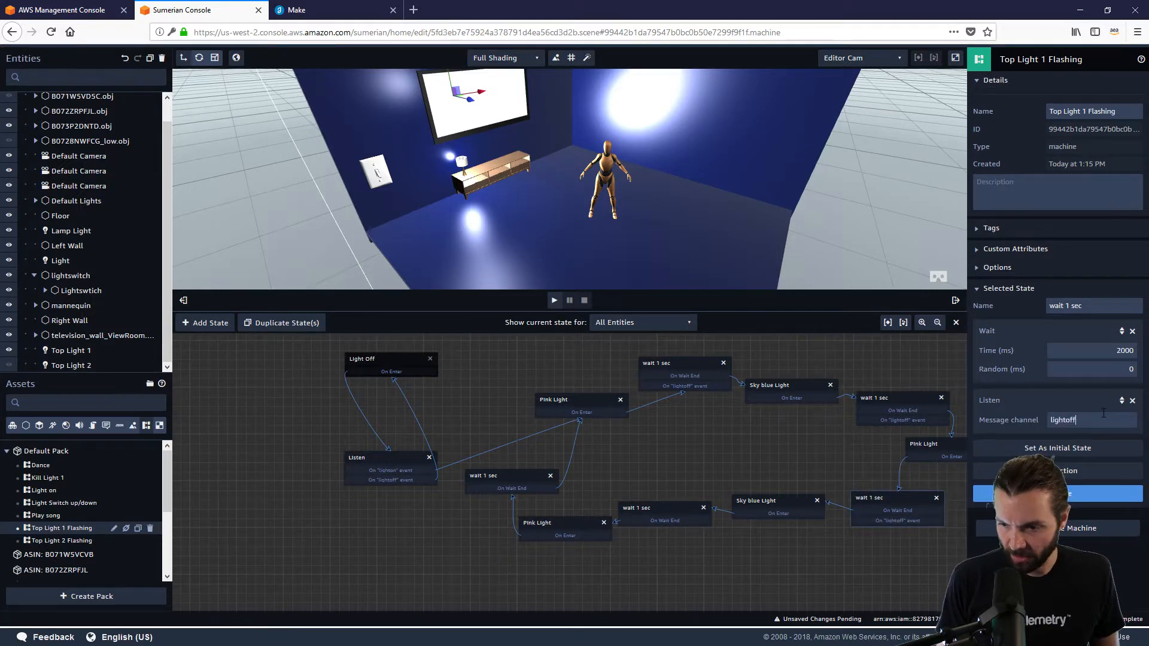
# Add a Listen action to the wait 1 sec state that follows the second Sky blue Light
pyautogui.click(679, 510)
pyautogui.click(1042, 422)
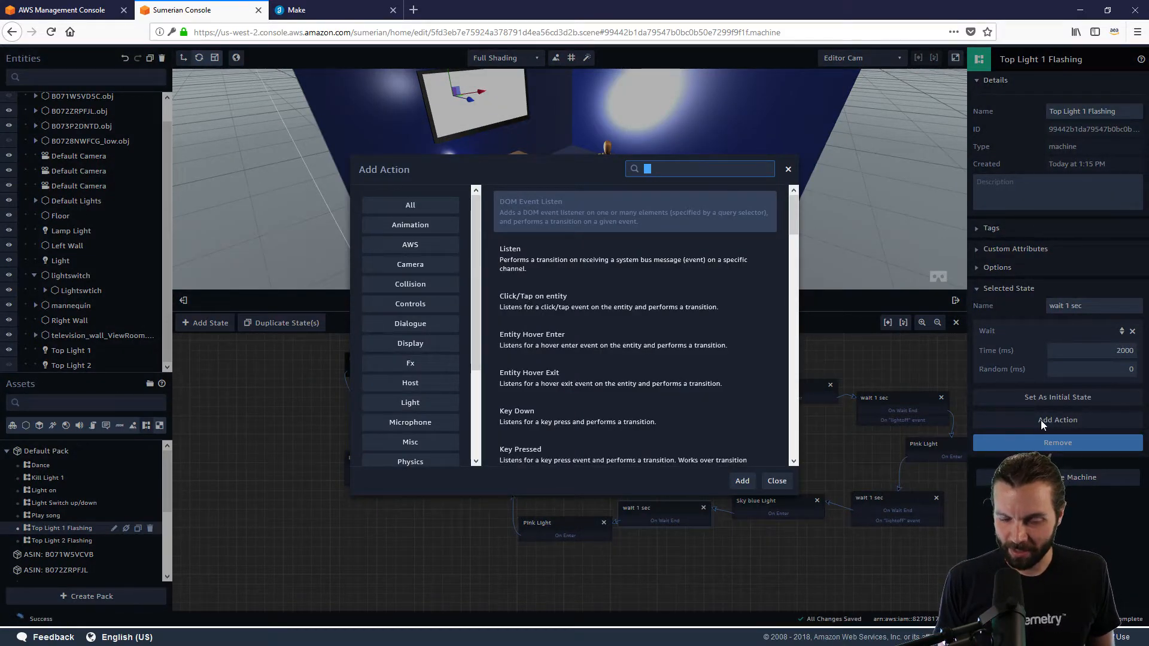
pyautogui.write('lightoff')
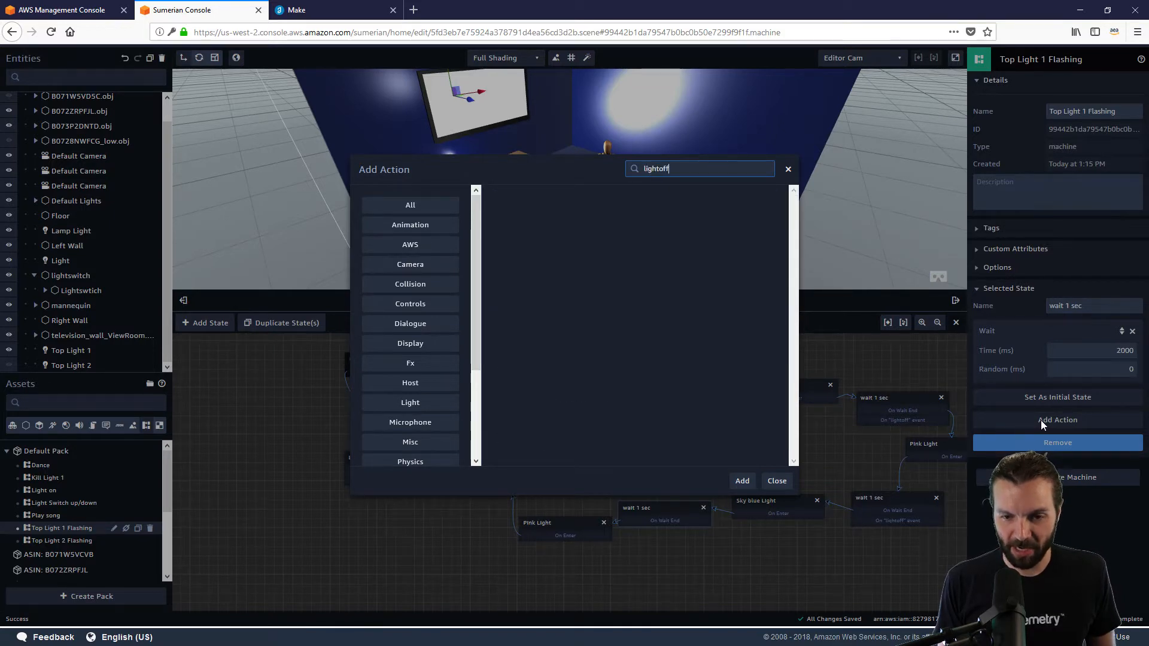
pyautogui.press('BackSpace')
pyautogui.press('BackSpace')
pyautogui.press('BackSpace')
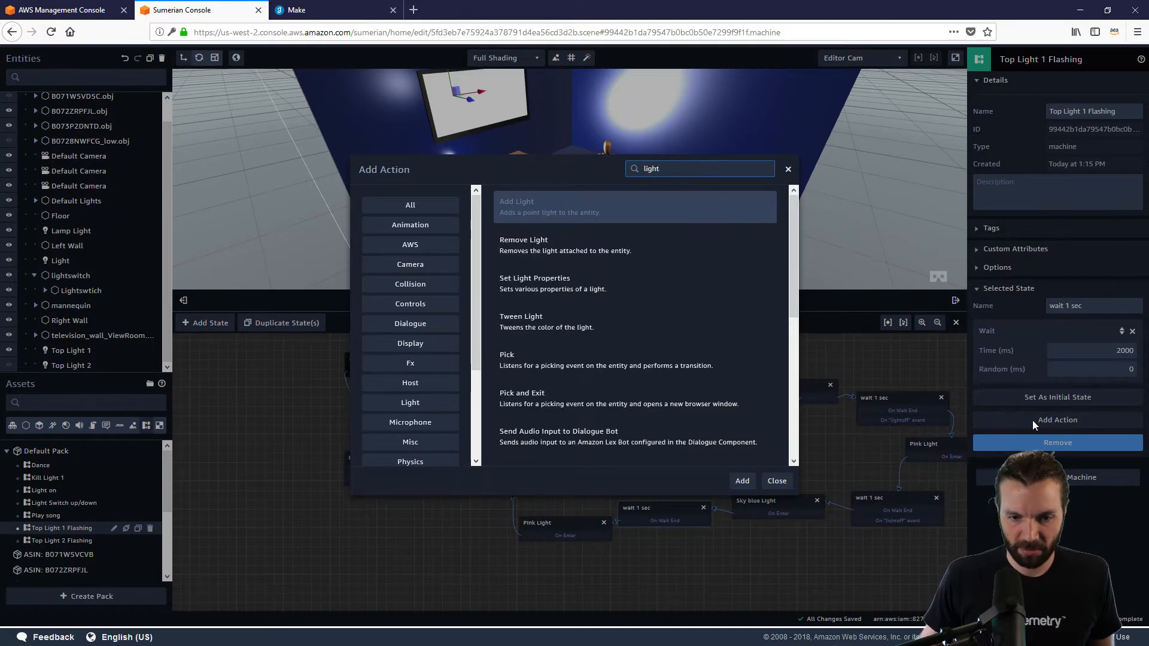
pyautogui.press('BackSpace')
pyautogui.press('BackSpace')
pyautogui.press('BackSpace')
pyautogui.press('BackSpace')
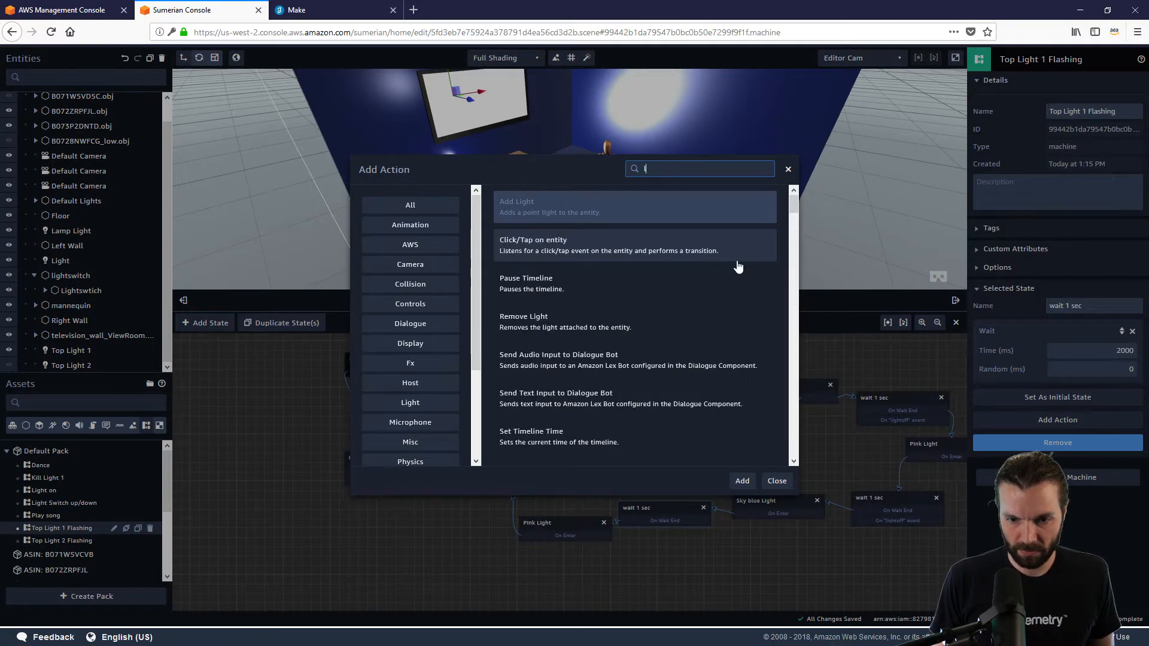
pyautogui.write('is')
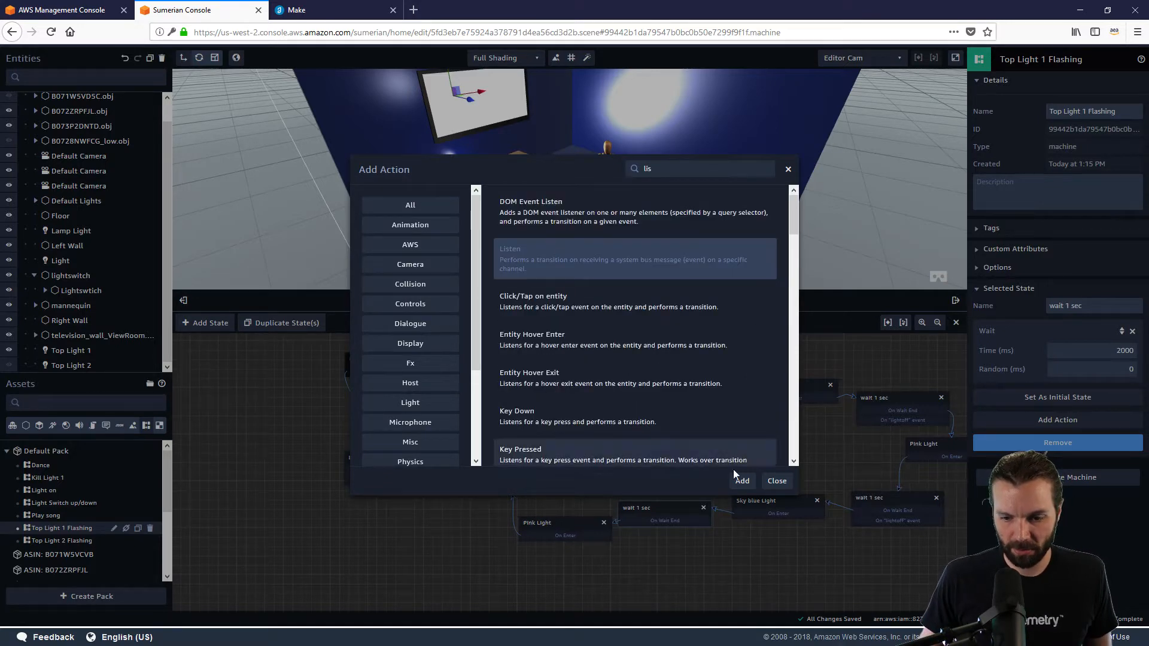
pyautogui.click(742, 481)
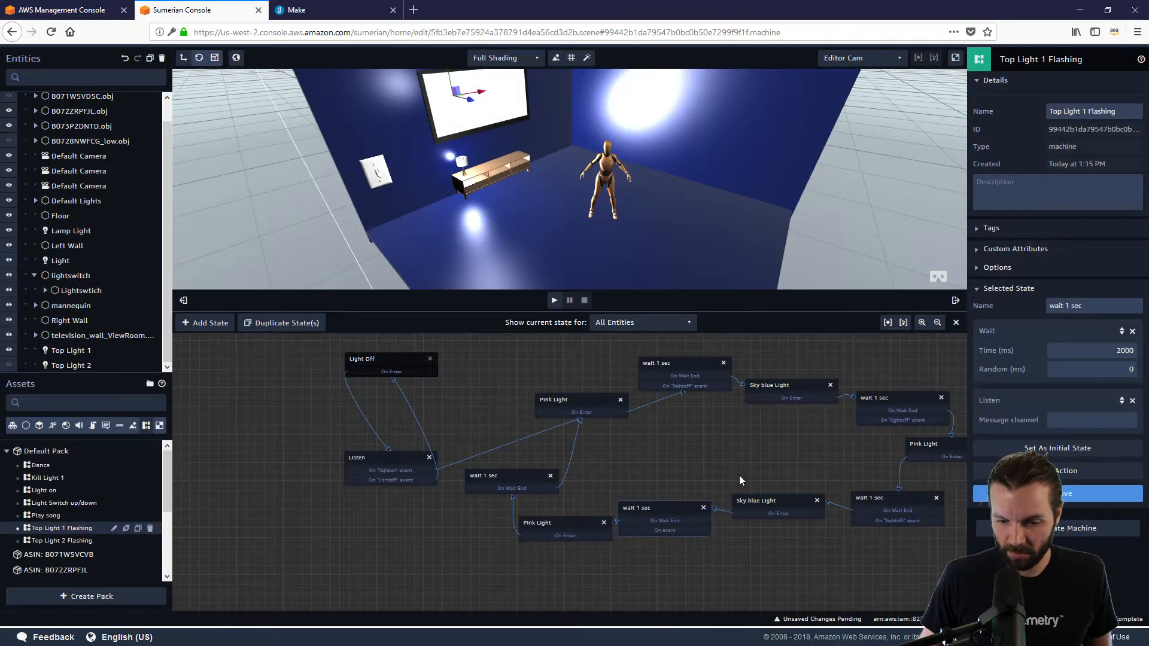
# Set the message channel of the Listen action in the wait 1 sec state after the second Sky blue Light to lightoff
pyautogui.click(674, 508)
pyautogui.click(1089, 423)
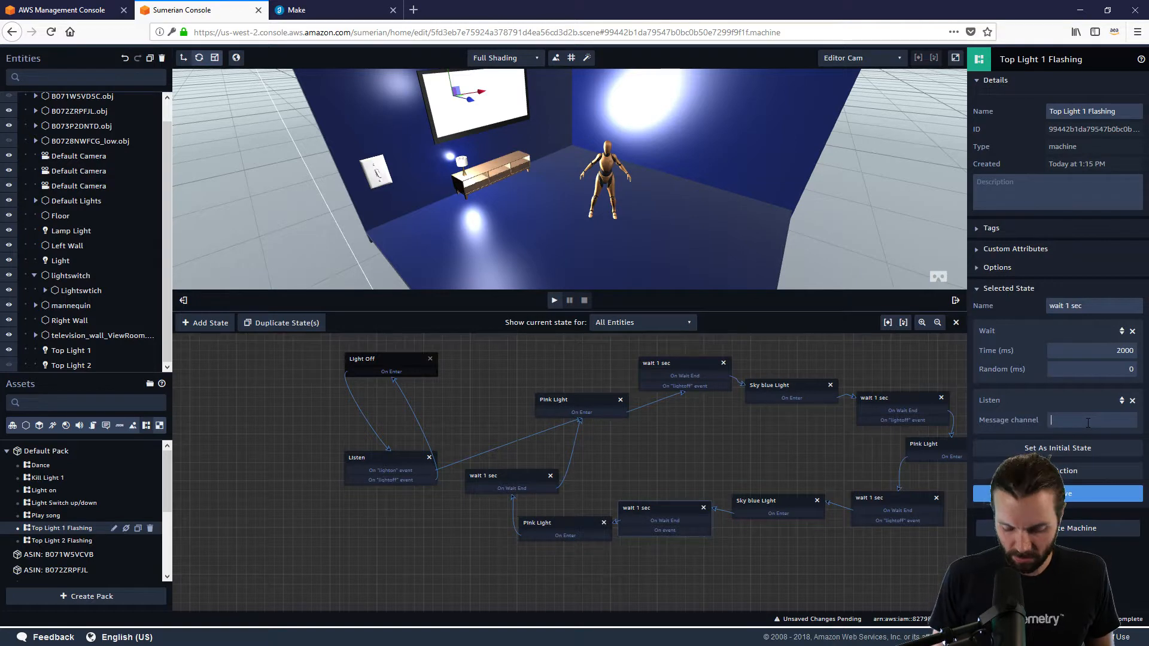
pyautogui.write('lightoff')
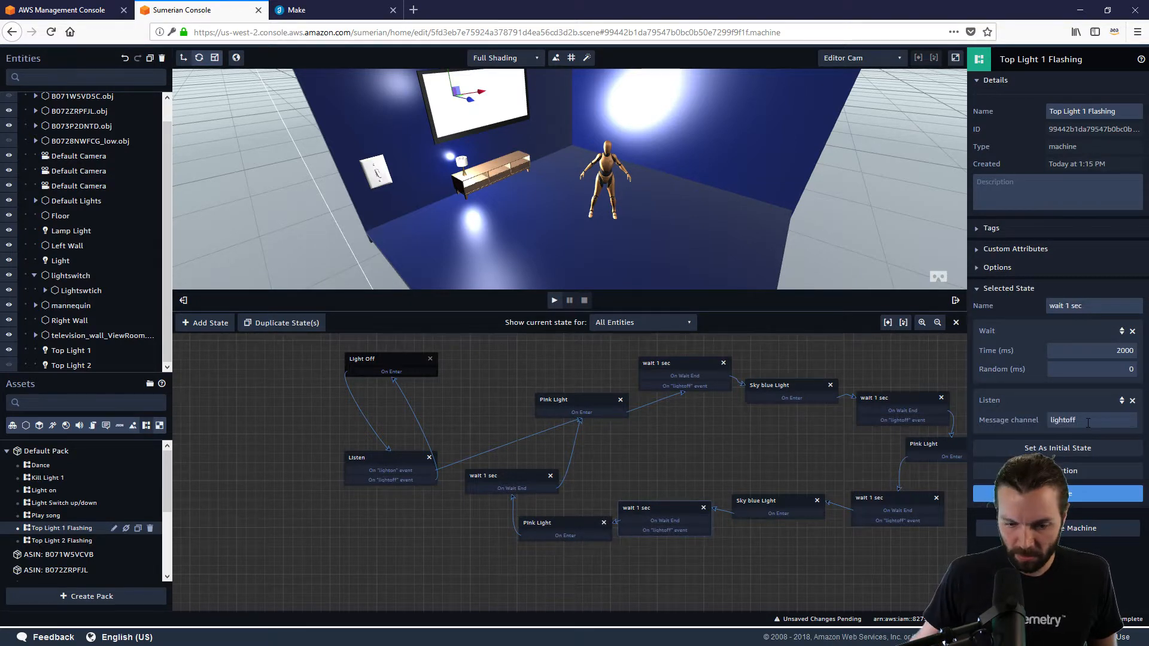
# Add a Listen action on the lightoff channel to the wait 1 sec state that follows the last Pink Light
pyautogui.click(488, 473)
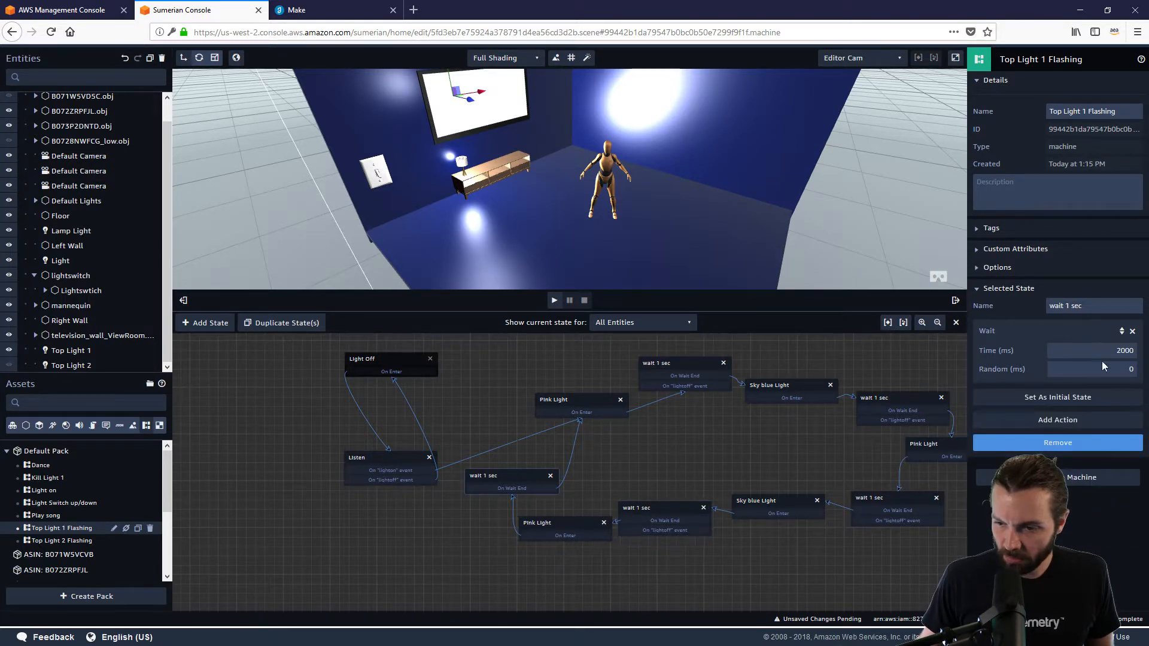
pyautogui.click(1074, 422)
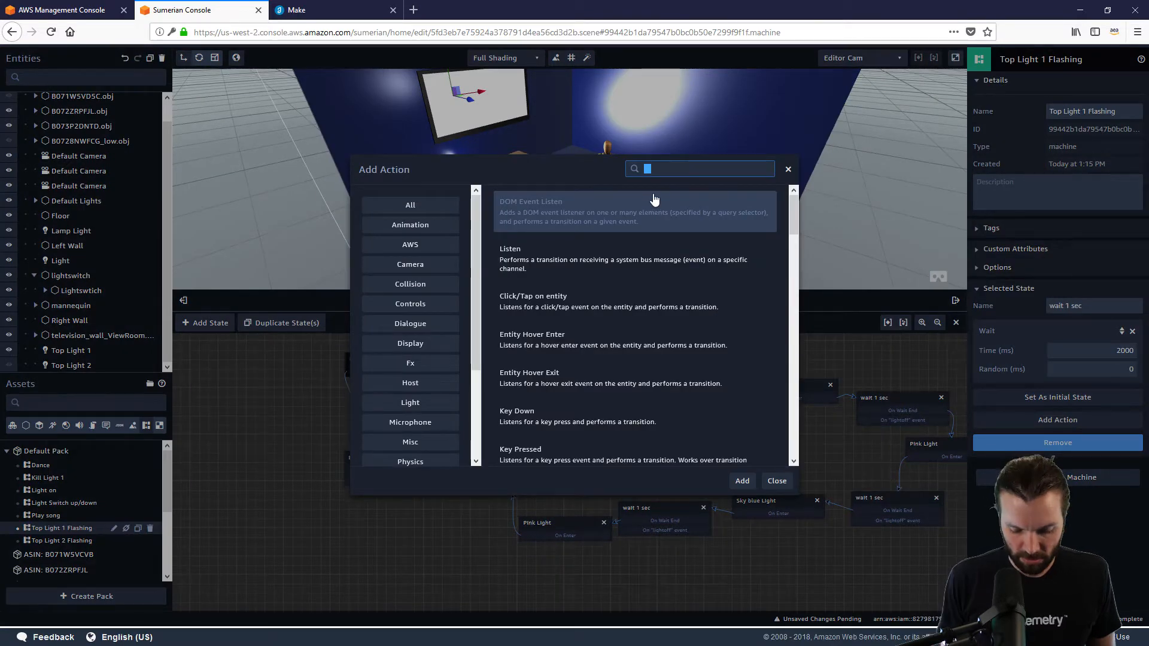
pyautogui.write('light')
pyautogui.press('BackSpace')
pyautogui.press('BackSpace')
pyautogui.press('BackSpace')
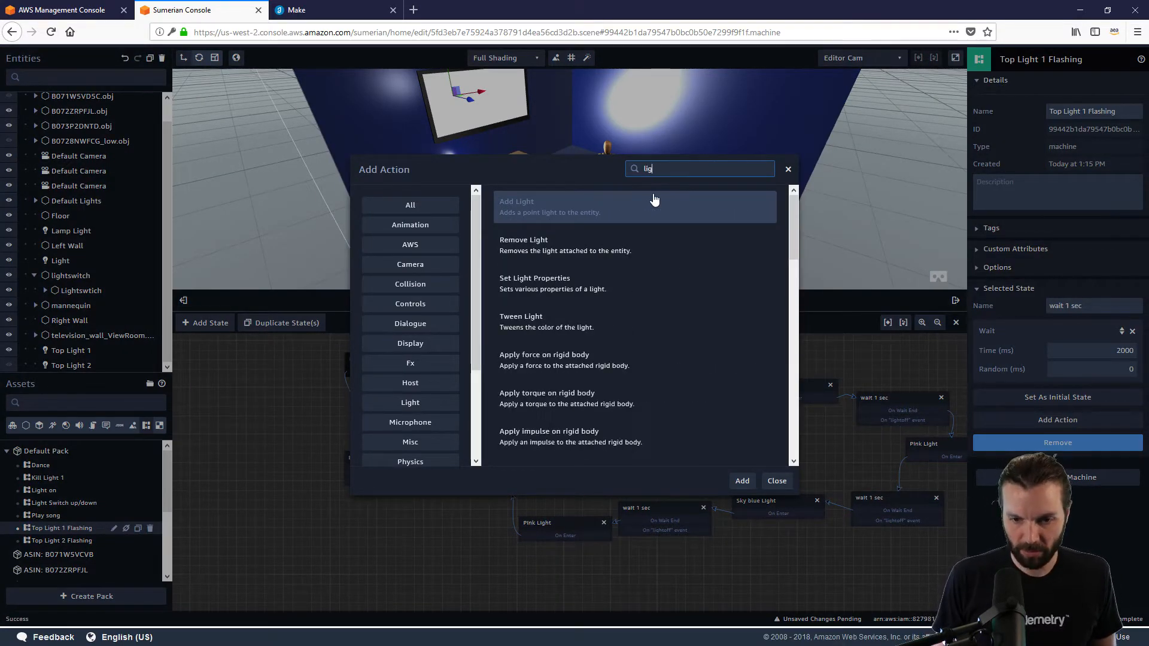
pyautogui.write('sten')
pyautogui.click(628, 259)
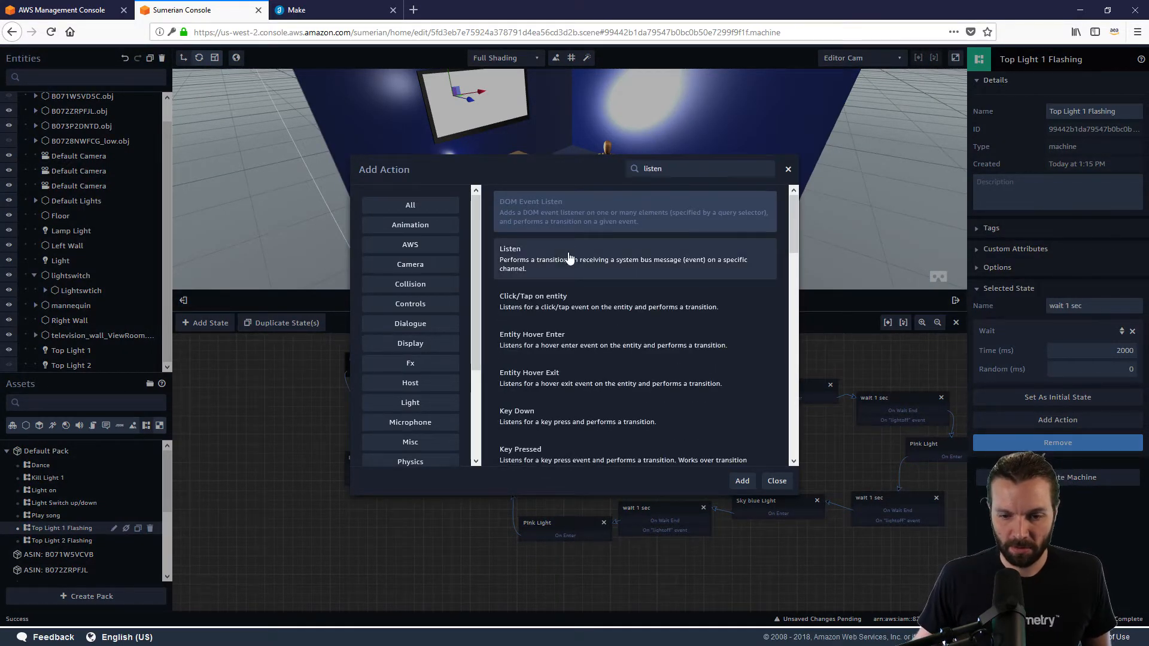
pyautogui.click(743, 481)
pyautogui.click(1067, 421)
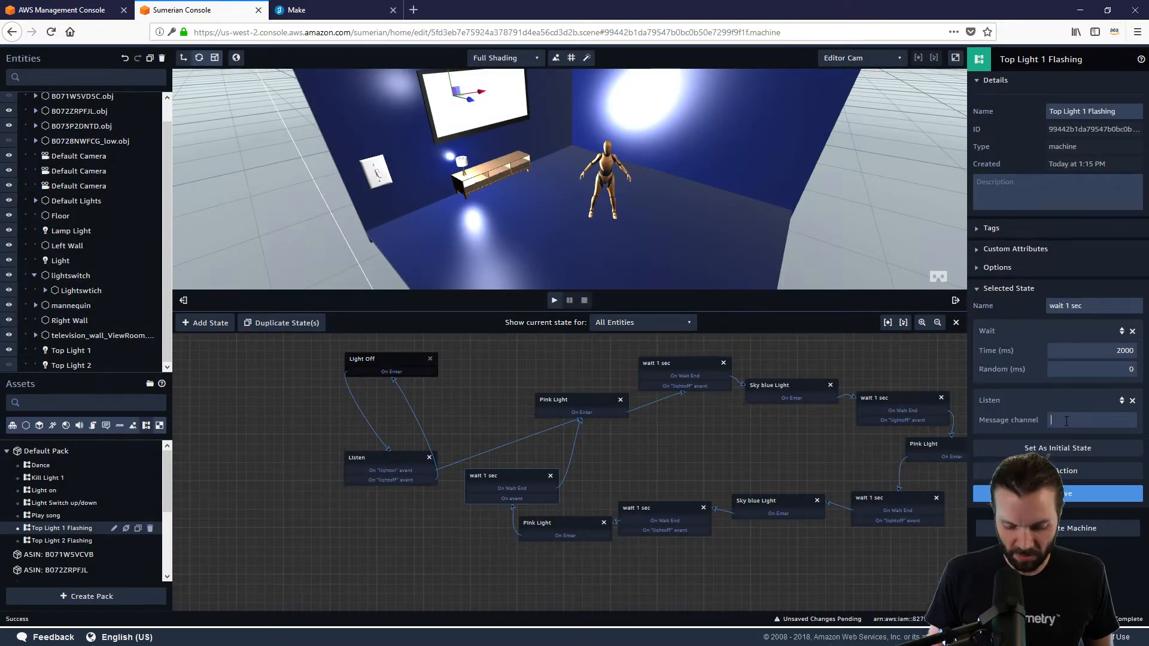
pyautogui.write('ligh')
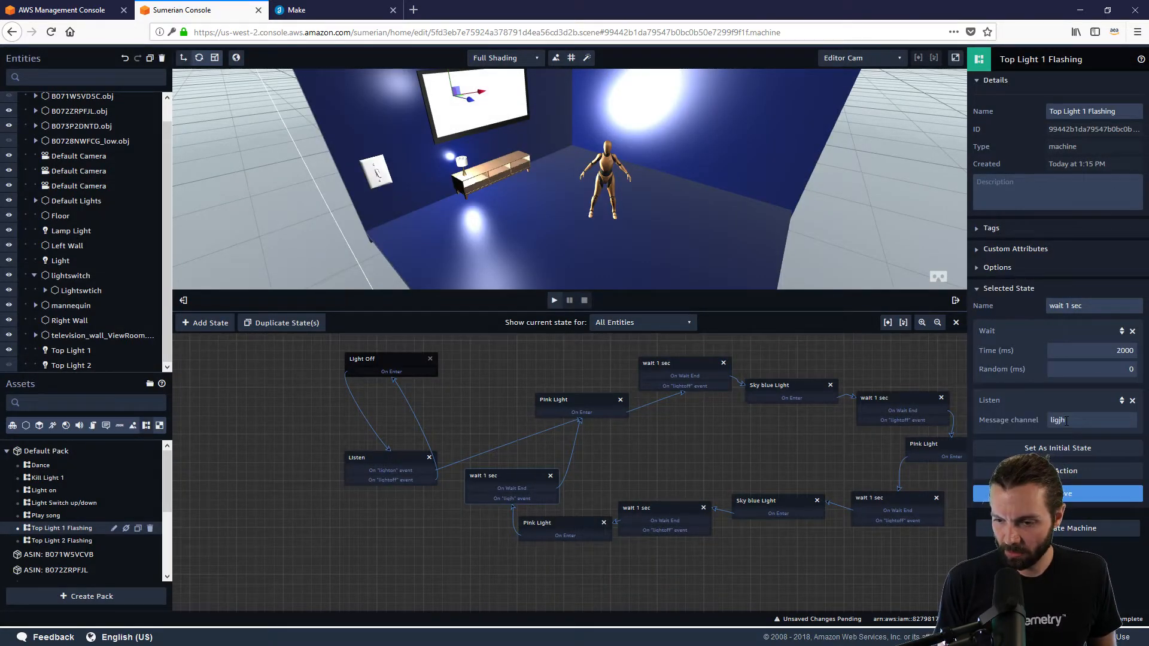
pyautogui.write('toff')
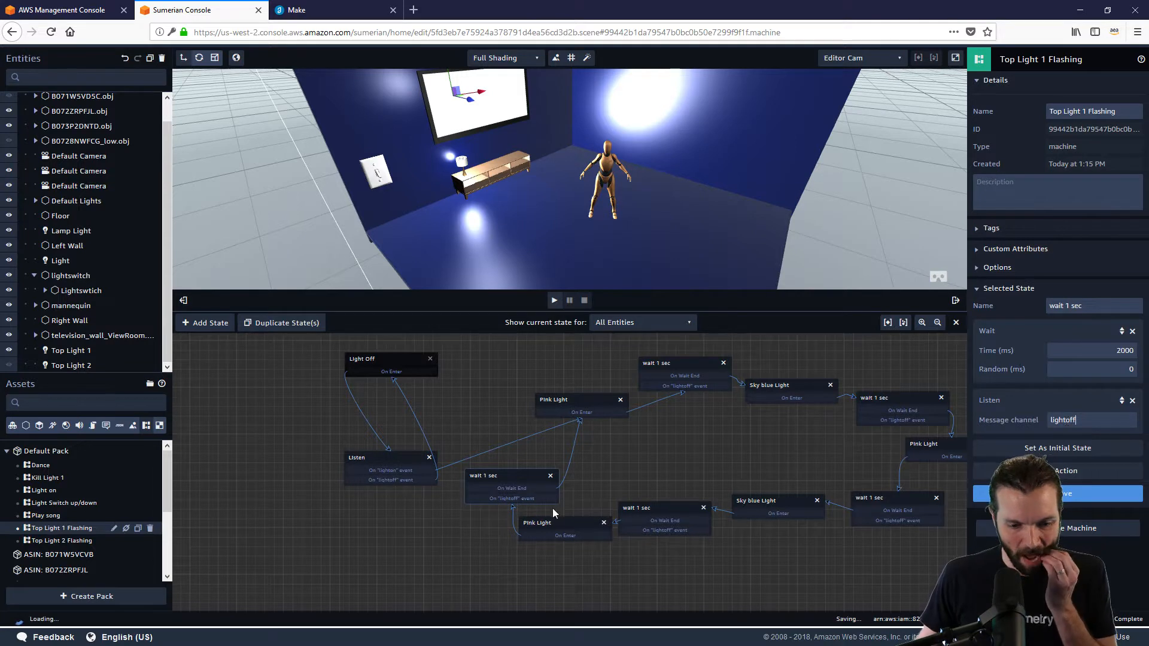
# Reposition the Listen state below Light Off and remove its Listen action for the lightoff channel
pyautogui.moveTo(370, 459); pyautogui.dragTo(294, 457)
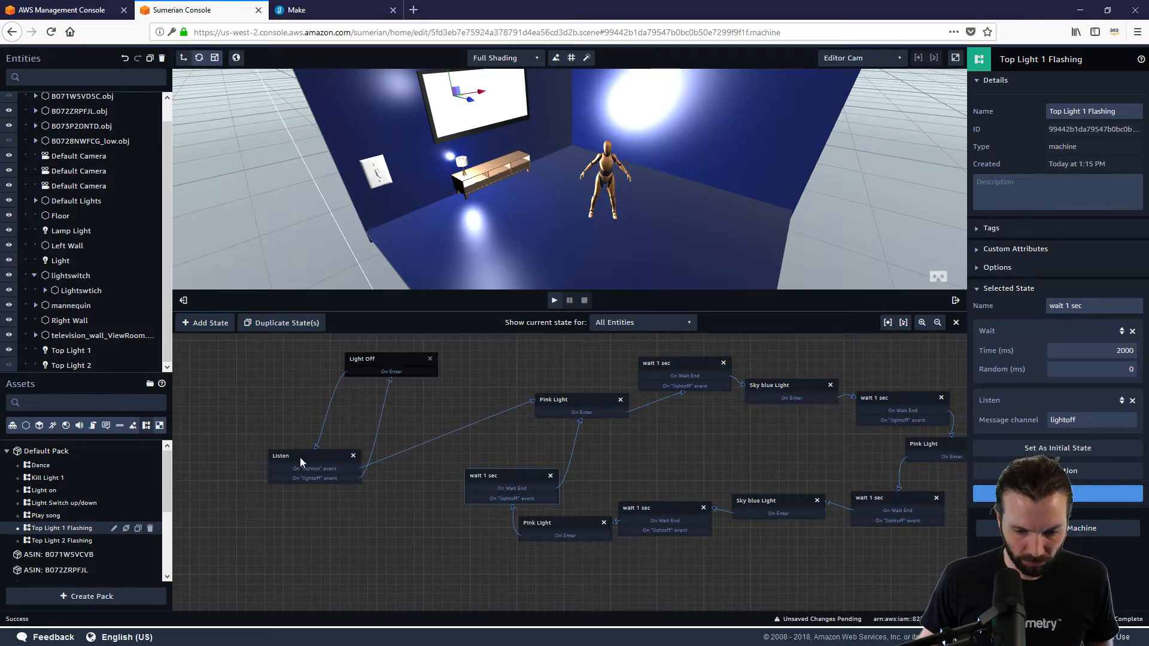
pyautogui.moveTo(300, 458); pyautogui.dragTo(374, 447)
pyautogui.click(369, 446)
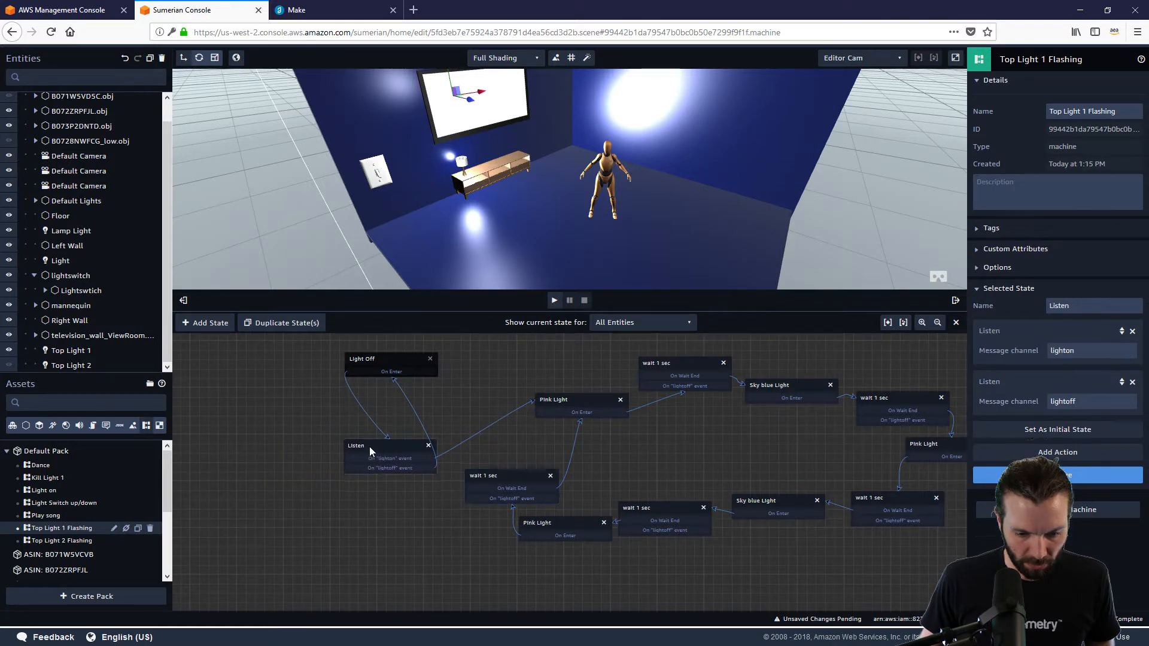
pyautogui.click(1132, 383)
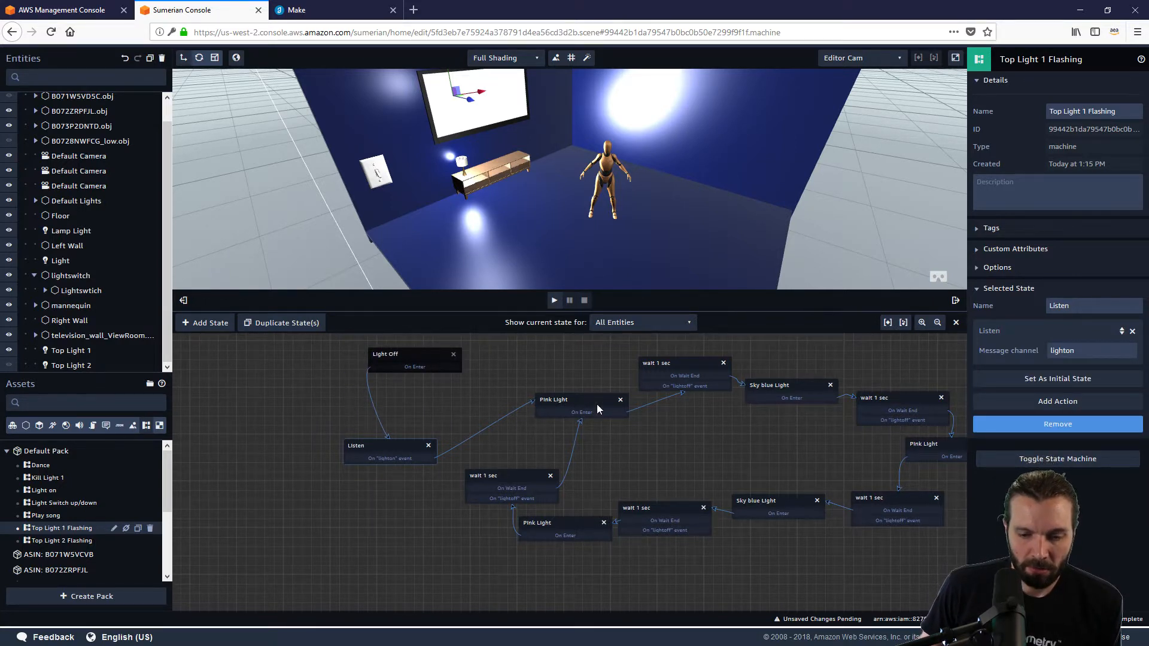
# Connect the lightoff event of all five wait 1 sec states to Light Off, and move the Listen state away from the transitions
pyautogui.moveTo(658, 385); pyautogui.dragTo(415, 352)
pyautogui.moveTo(888, 421); pyautogui.dragTo(417, 357)
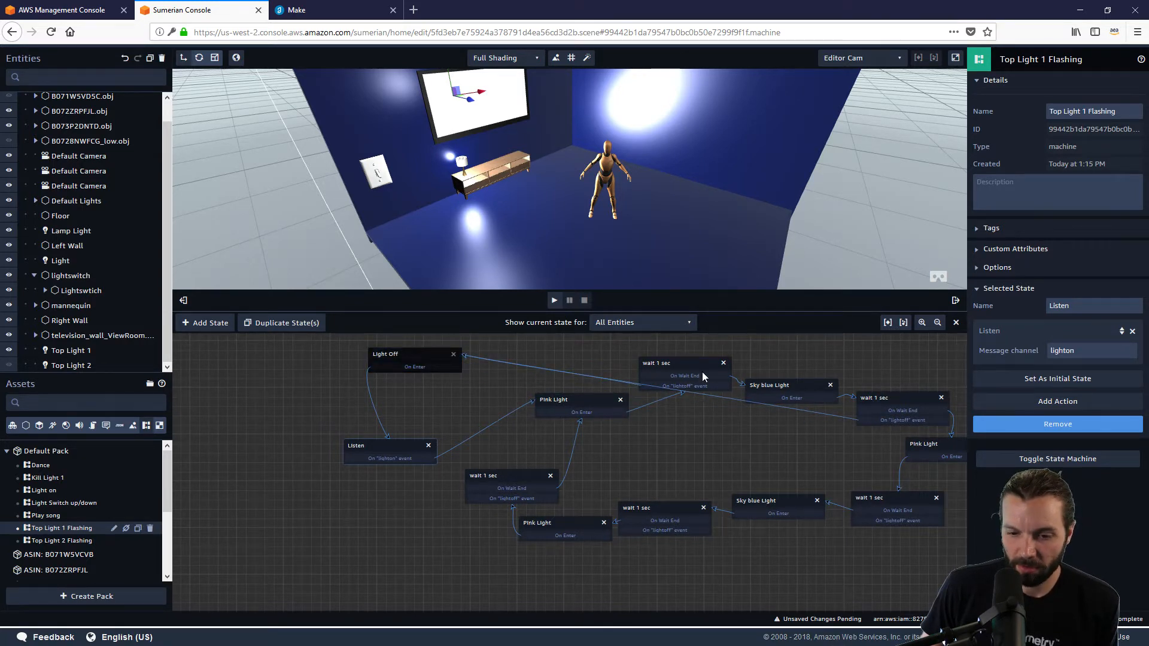
pyautogui.moveTo(703, 376); pyautogui.dragTo(693, 347)
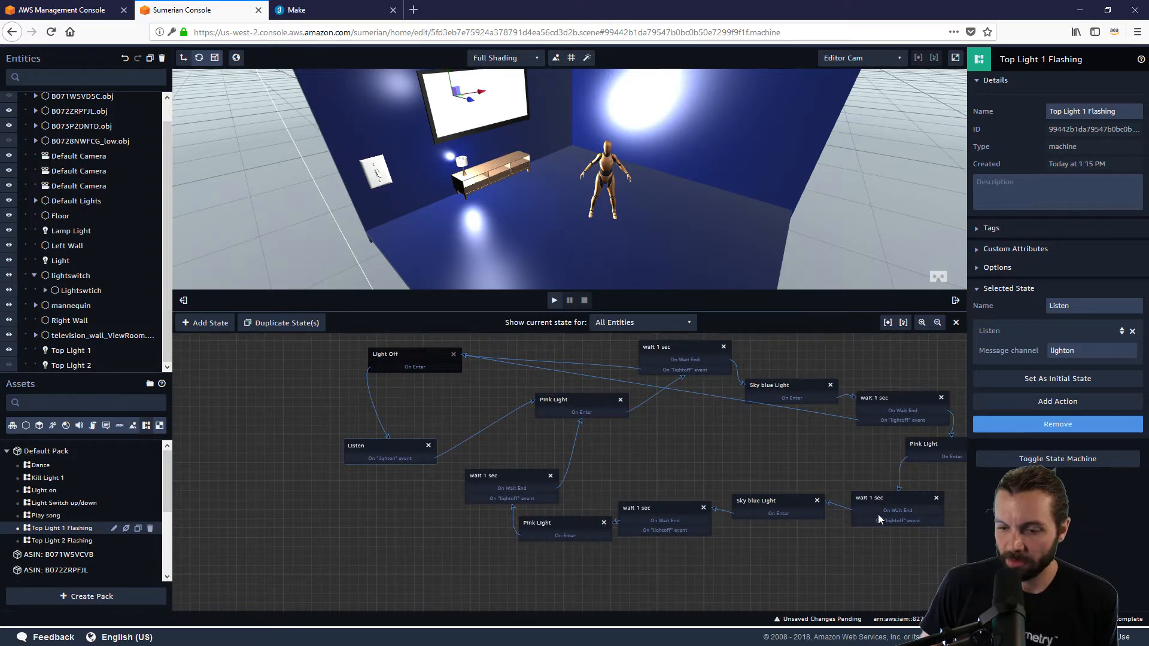
pyautogui.moveTo(874, 520); pyautogui.dragTo(421, 358)
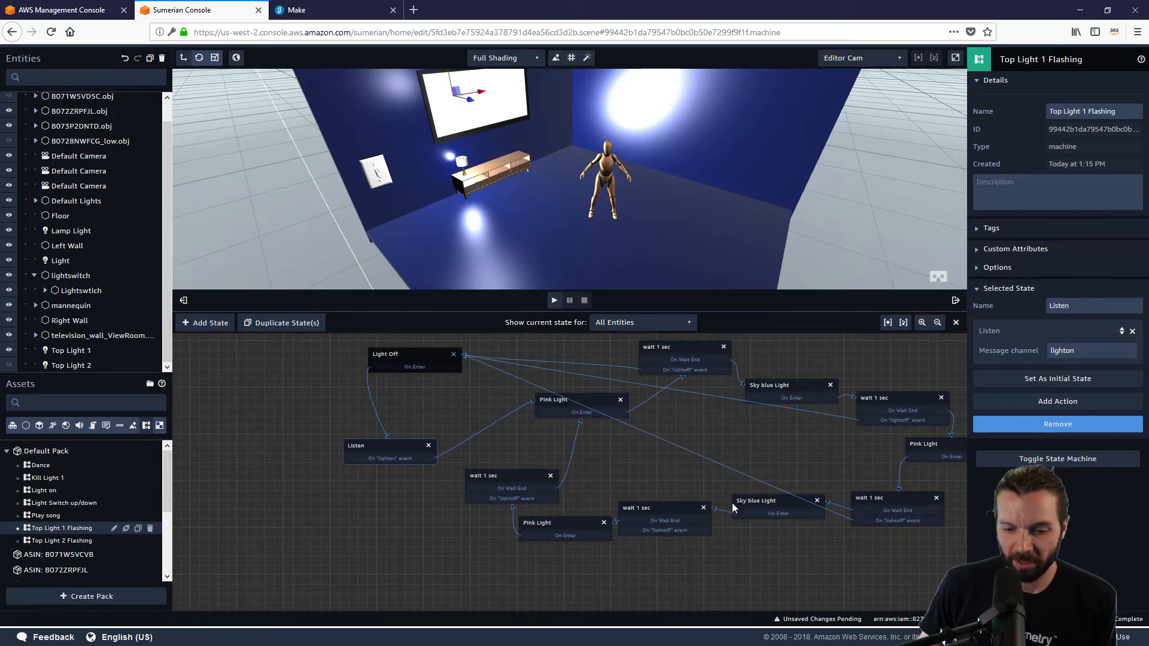
pyautogui.moveTo(665, 530); pyautogui.dragTo(432, 357)
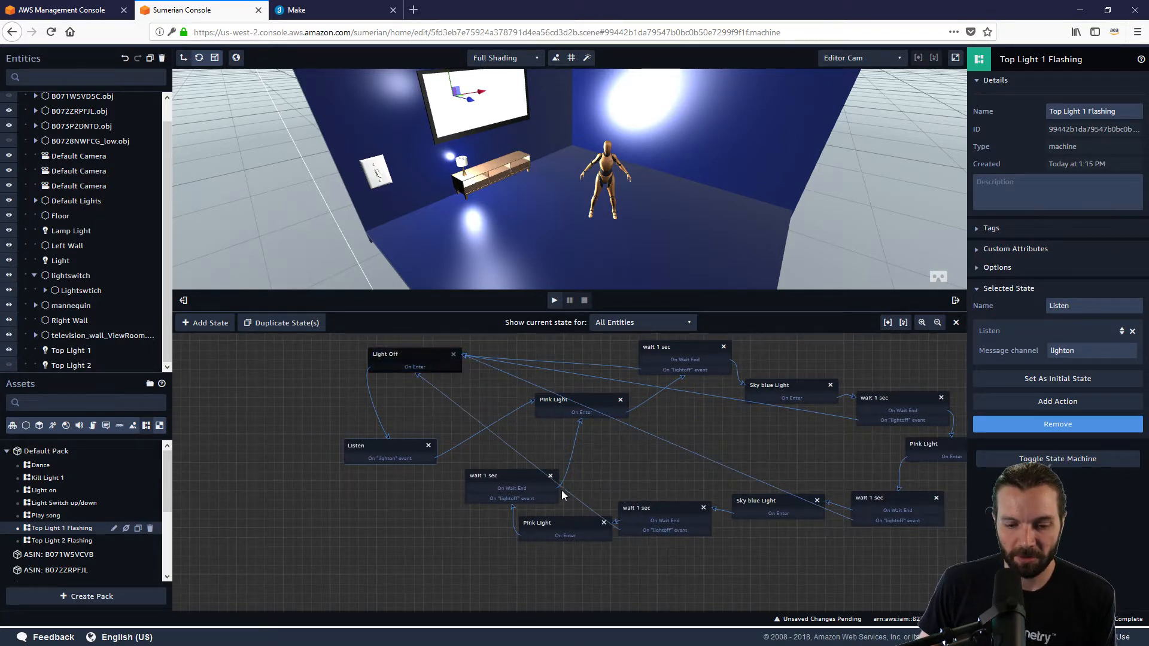
pyautogui.moveTo(504, 496); pyautogui.dragTo(426, 360)
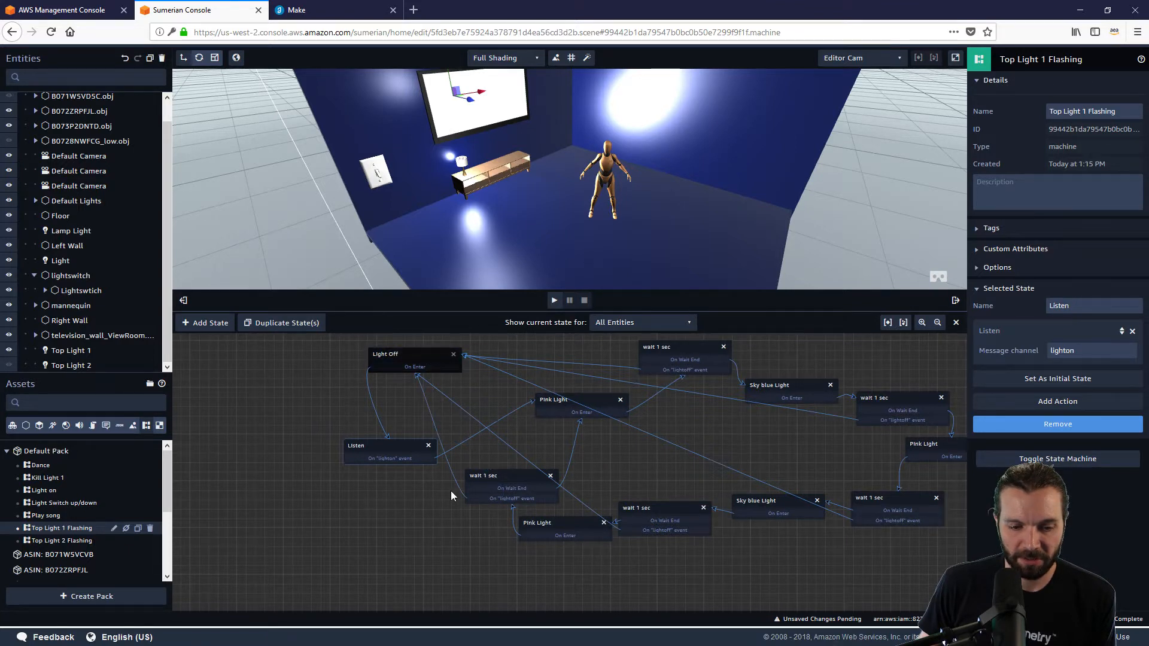
pyautogui.moveTo(407, 446); pyautogui.dragTo(335, 450)
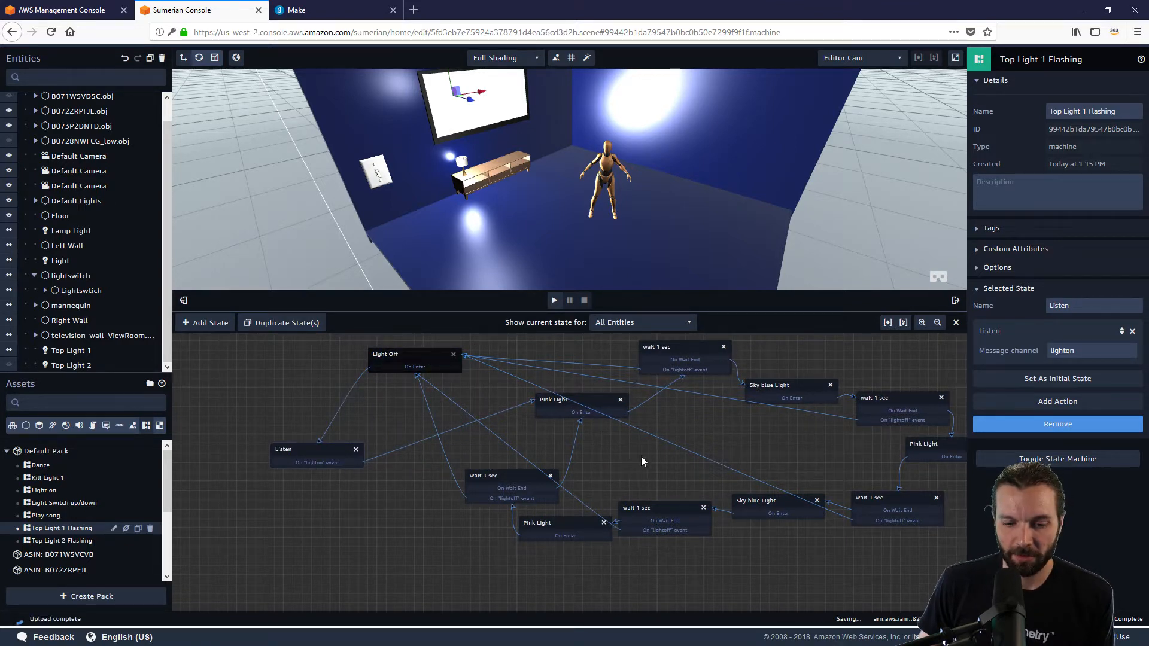
pyautogui.moveTo(641, 456); pyautogui.dragTo(568, 473)
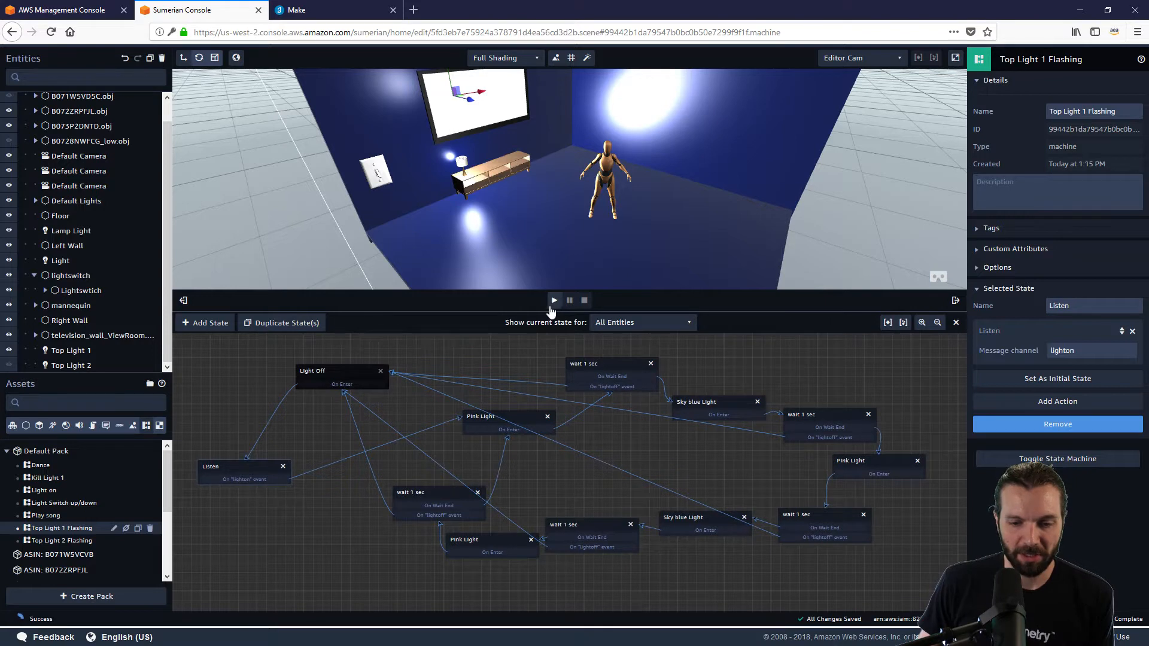
# Play the scene, toggle the light switch on and off to test the flashing of Top Light 1, and stop playback
pyautogui.click(554, 300)
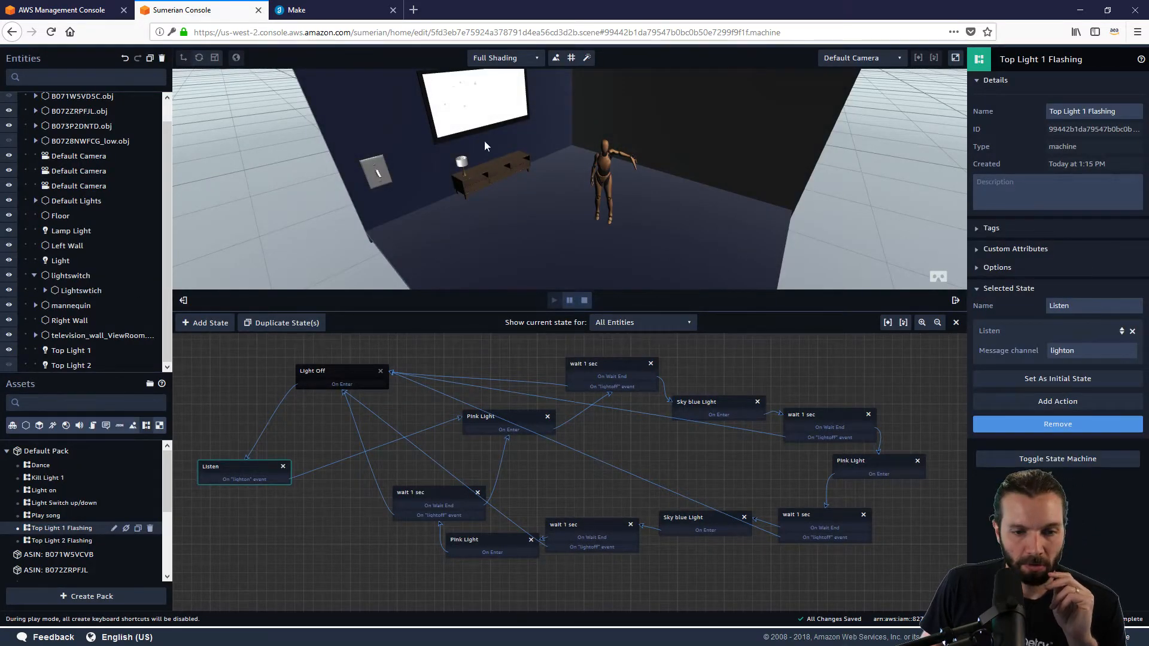
pyautogui.click(378, 177)
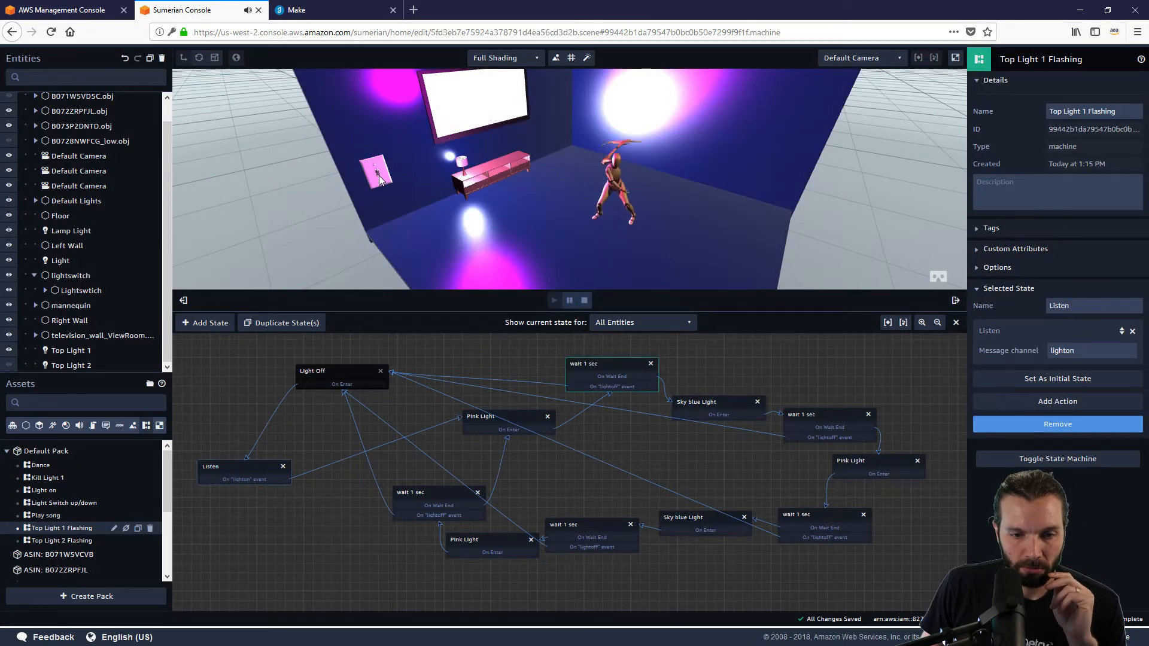
pyautogui.click(378, 175)
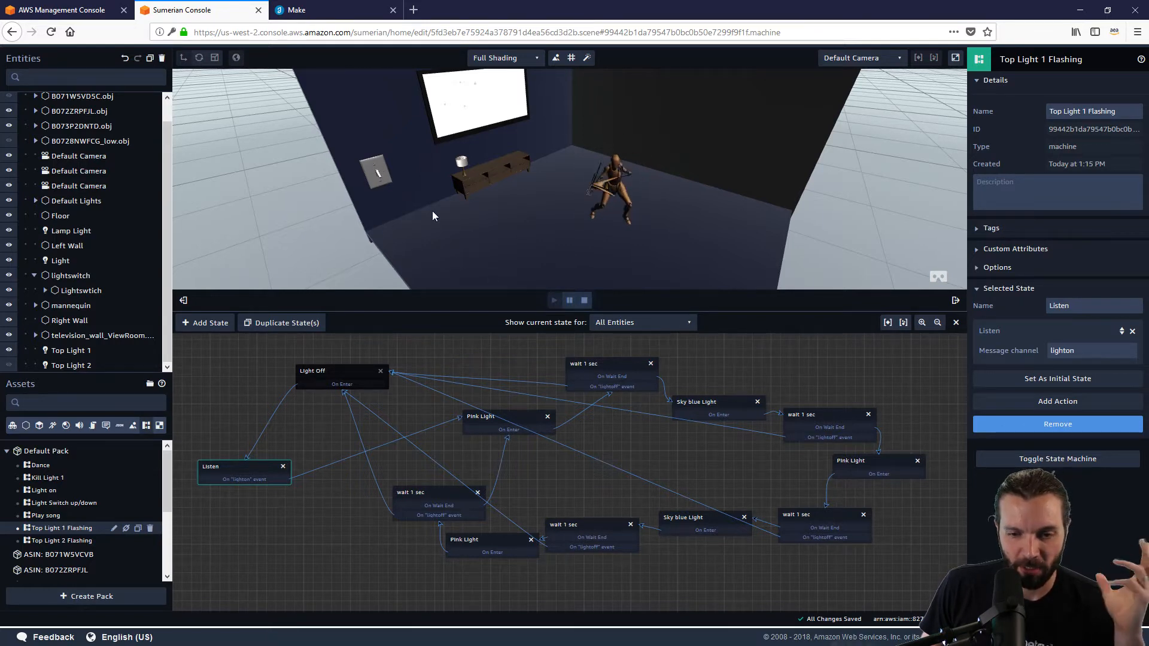
pyautogui.scroll(-3, 429, 213)
pyautogui.scroll(3, 428, 209)
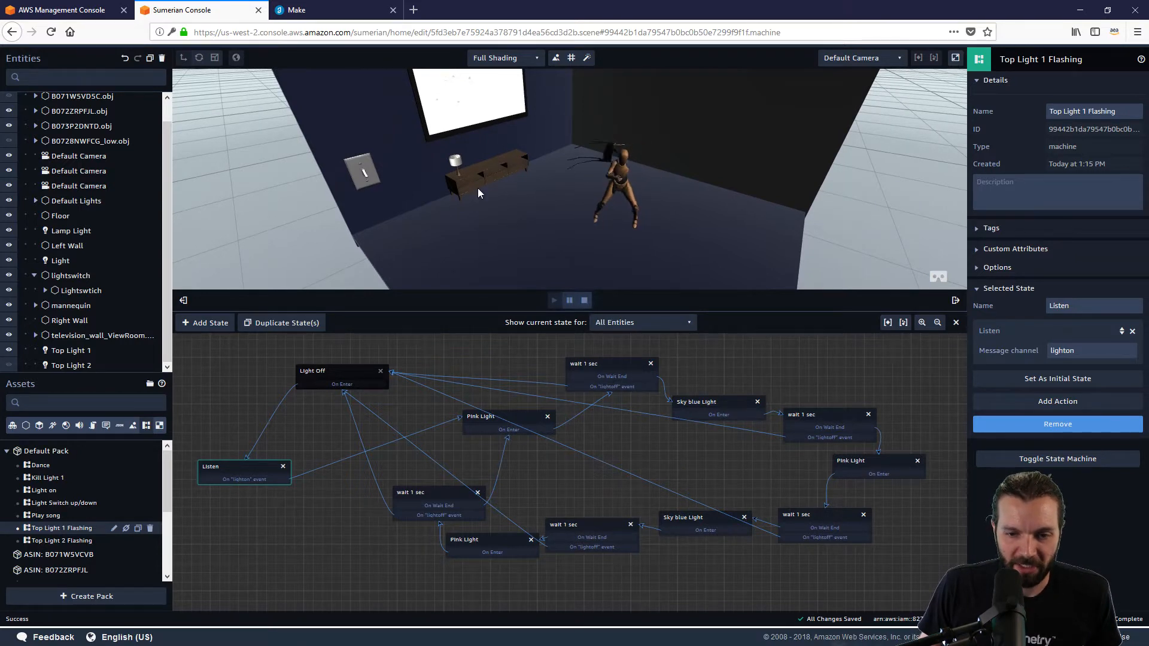
pyautogui.click(365, 177)
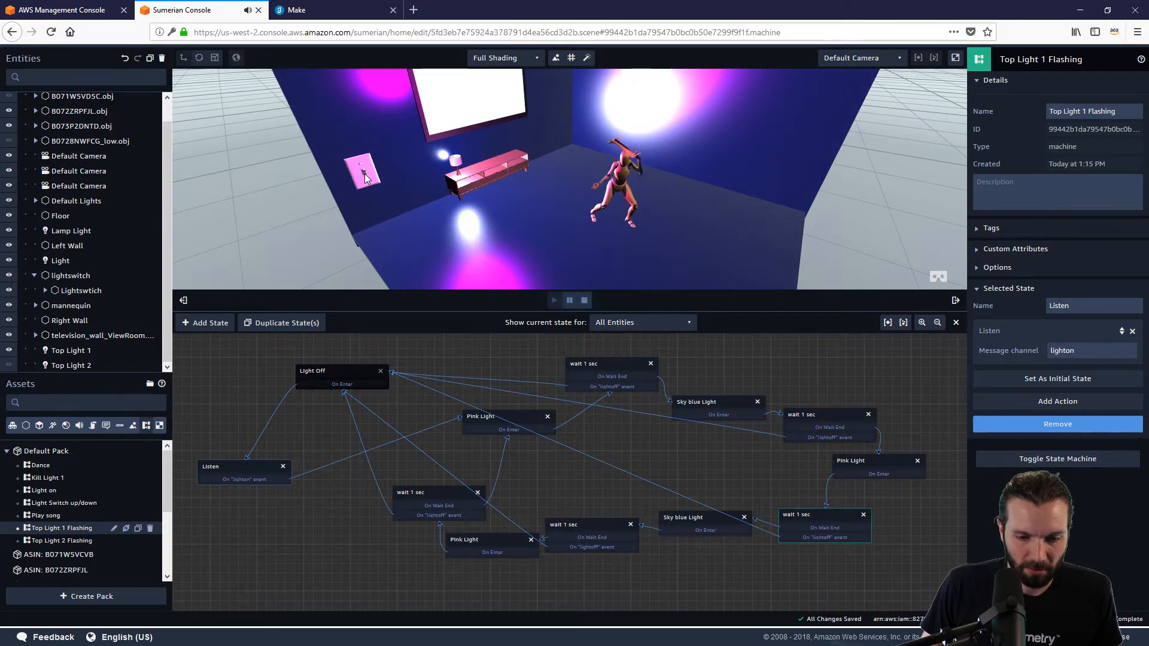
pyautogui.click(584, 300)
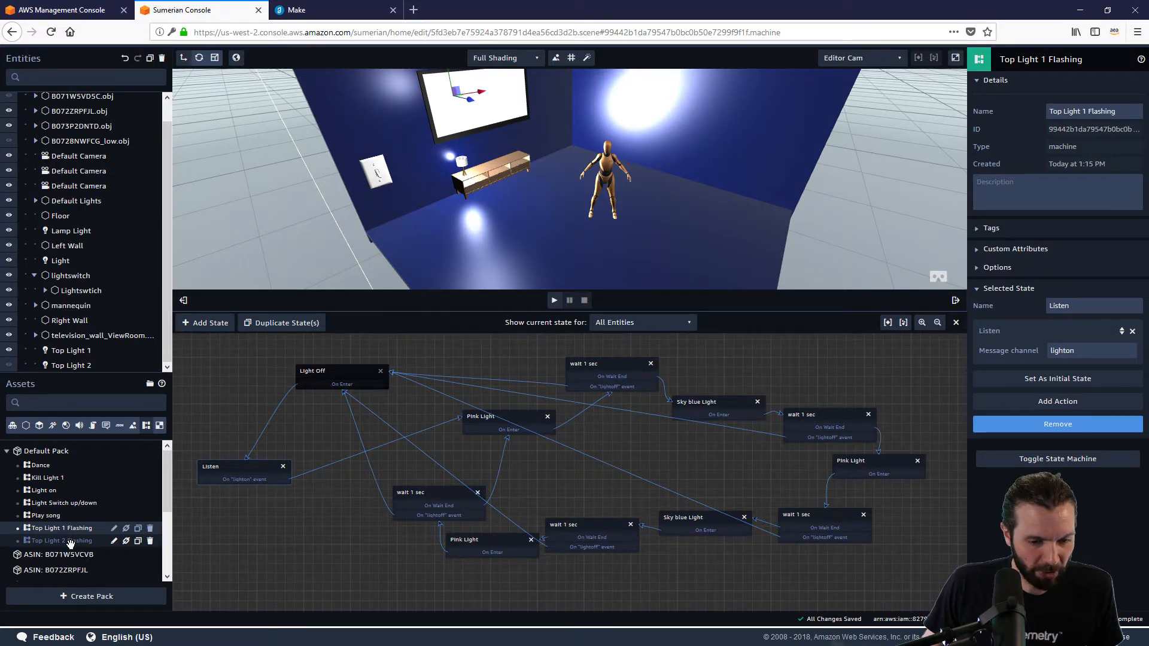
# Open the Top Light 2 Flashing state machine and move its Light Off state up, away from the flashing loop
pyautogui.click(70, 542)
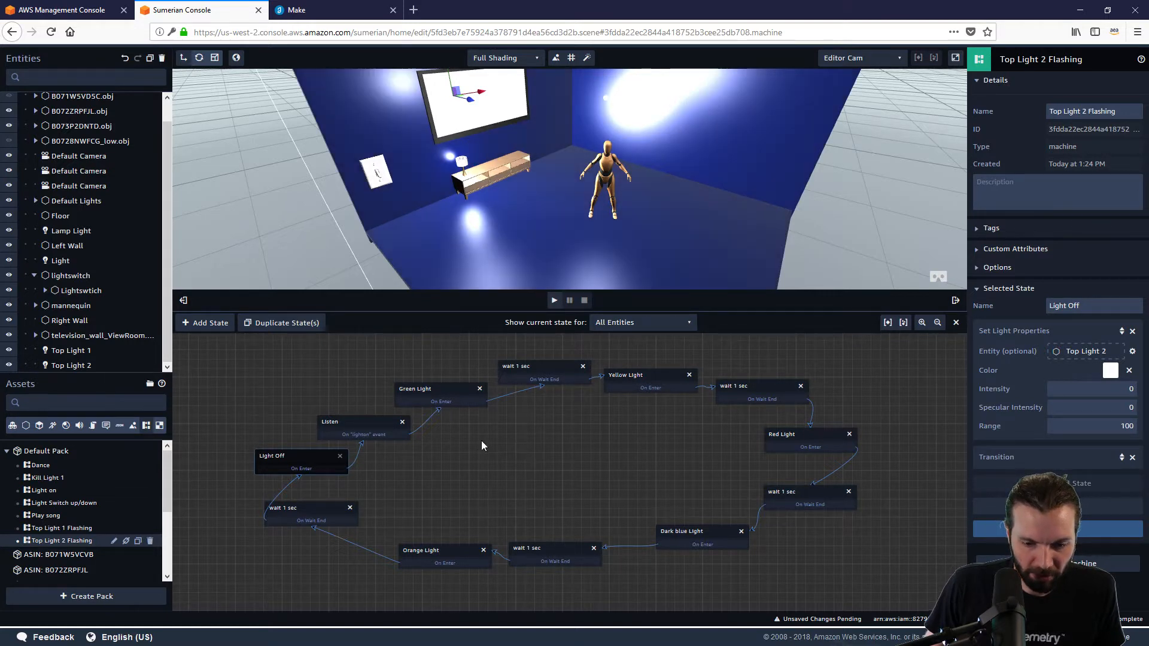
pyautogui.moveTo(481, 441); pyautogui.dragTo(598, 431)
pyautogui.moveTo(418, 438); pyautogui.dragTo(369, 357)
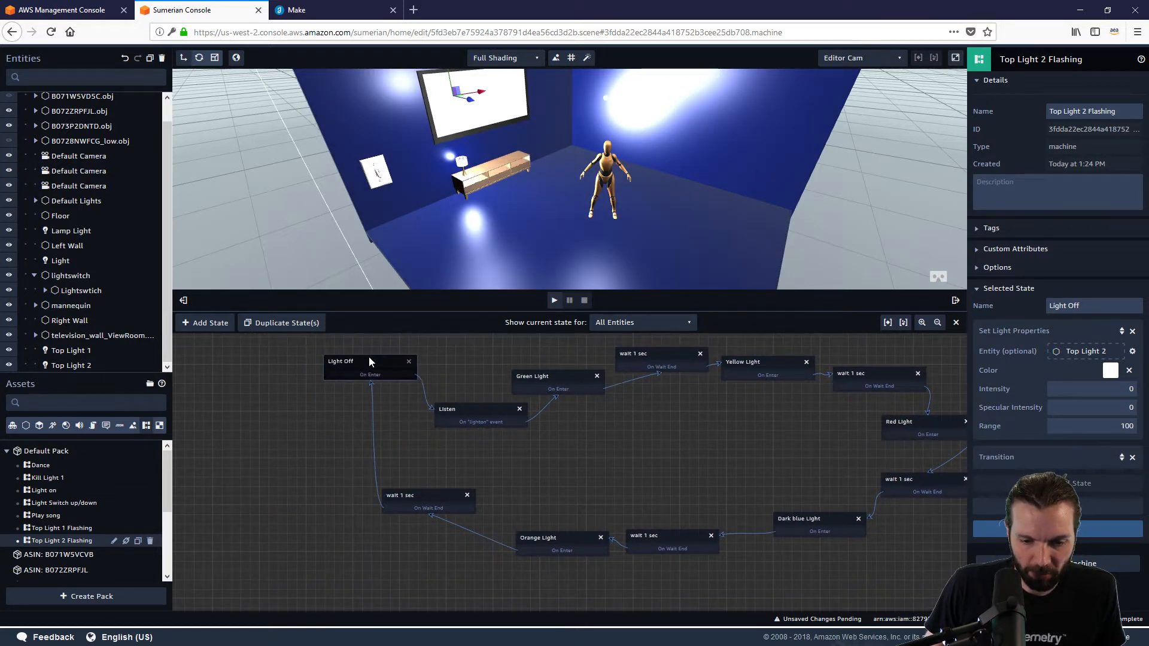
# Add a Listen action on the lightoff channel to the wait 1 sec state that follows Green Light
pyautogui.click(623, 356)
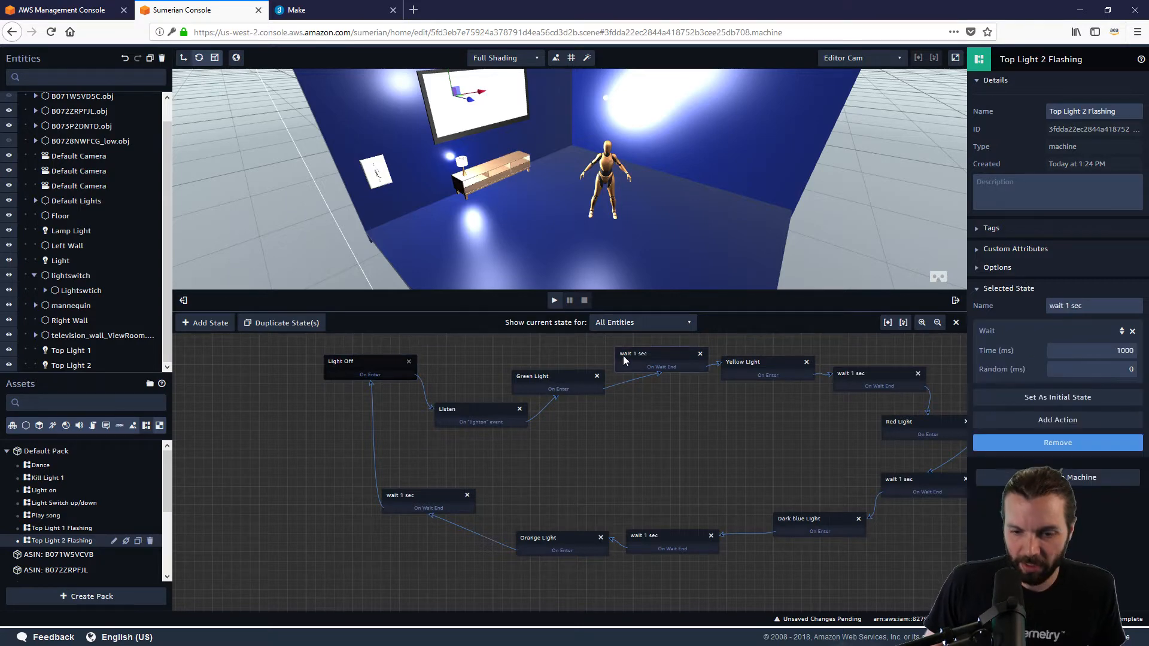
pyautogui.click(1091, 421)
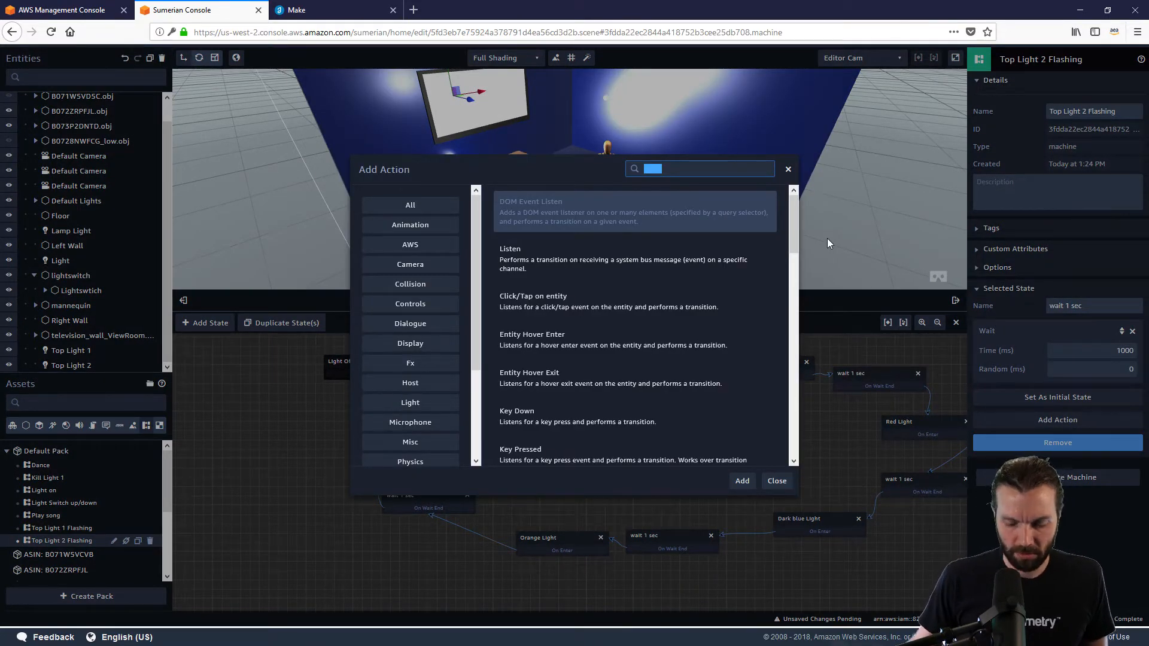
pyautogui.press('Down')
pyautogui.press('Return')
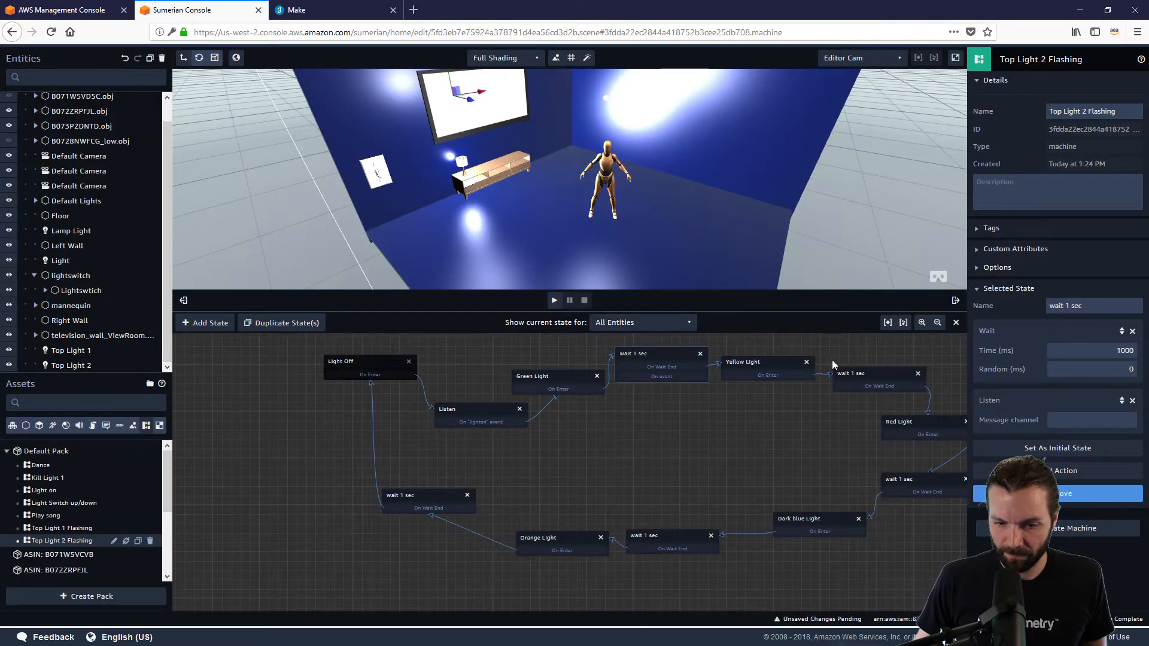
pyautogui.click(1097, 420)
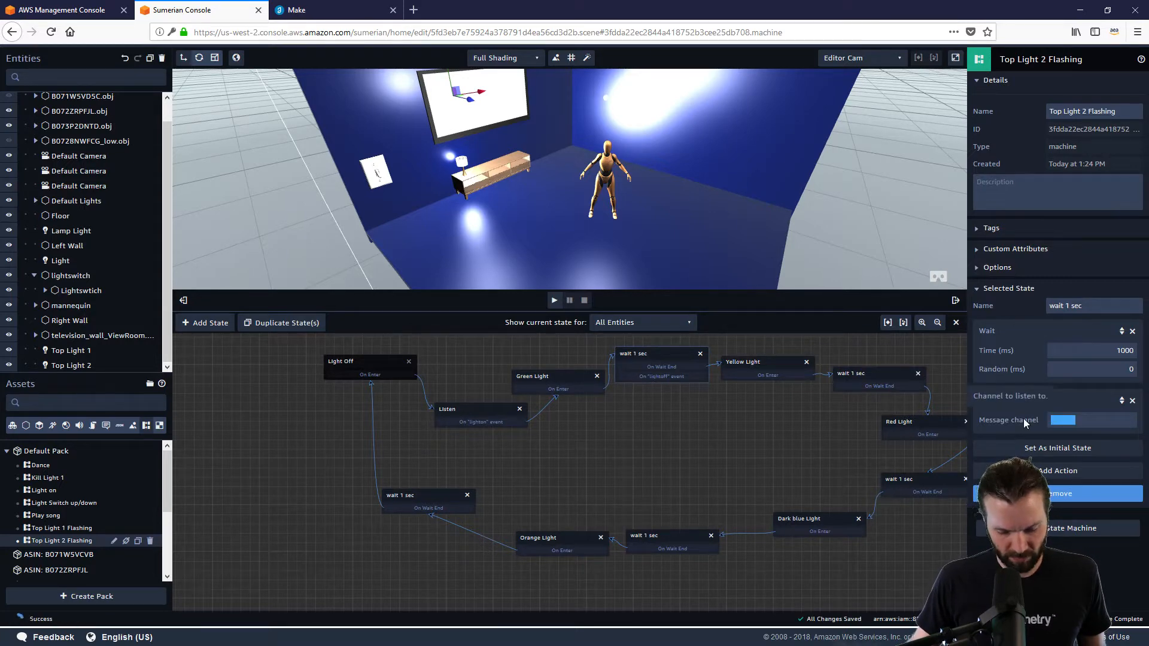
# Add a Listen action on the lightoff channel to the wait 1 sec state between Yellow Light and Red Light
pyautogui.click(1132, 400)
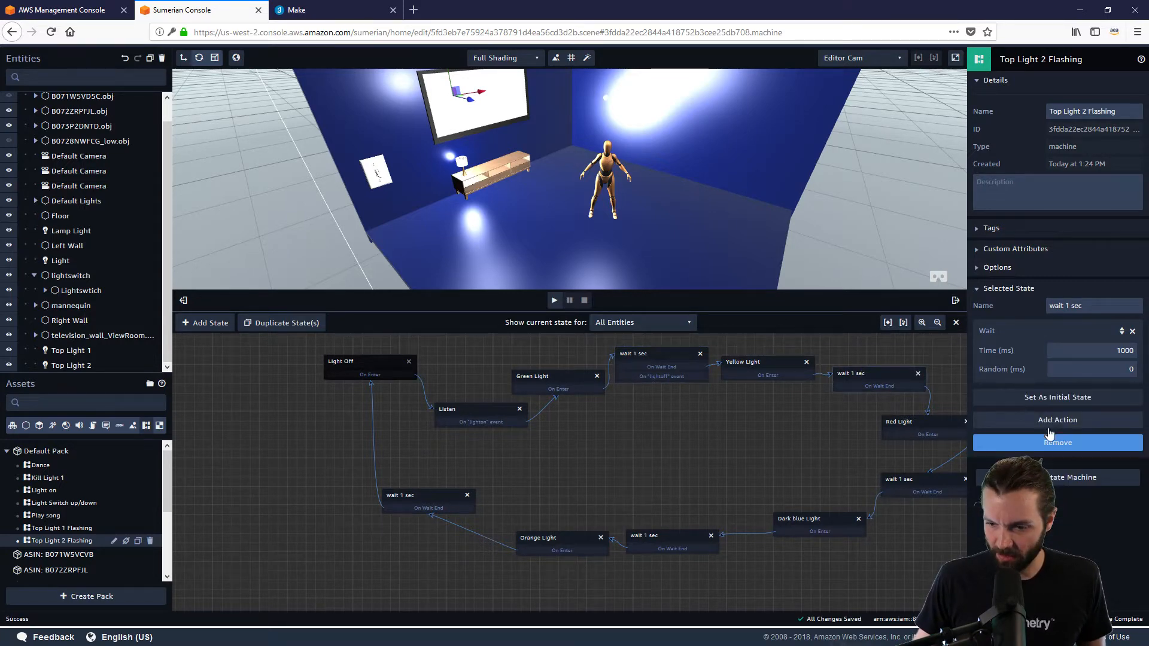
pyautogui.click(1105, 423)
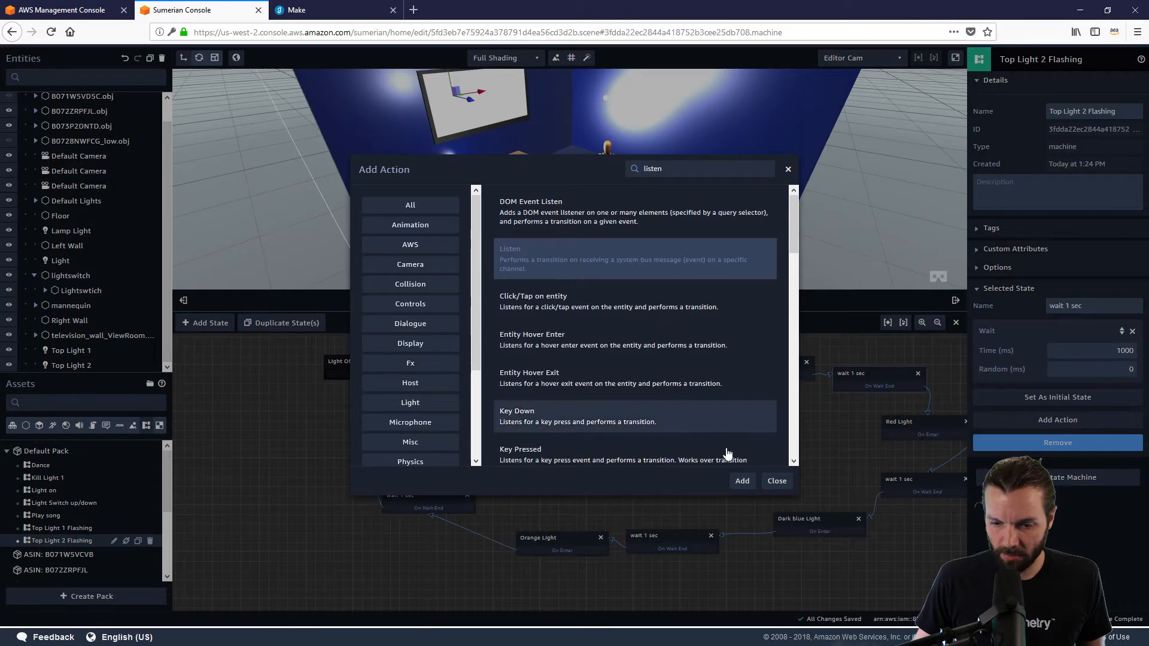
pyautogui.click(742, 480)
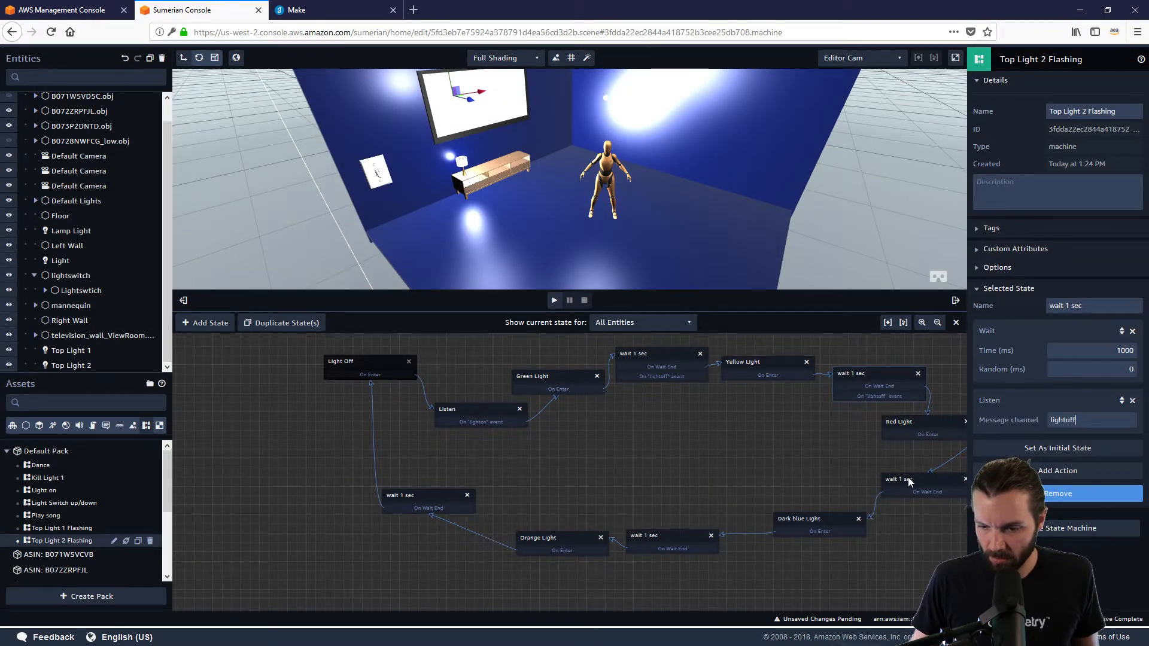
# Add a Listen action with message channel lightoff to the wait 1 sec state between Red Light and Dark blue Light
pyautogui.click(1133, 401)
pyautogui.click(1058, 419)
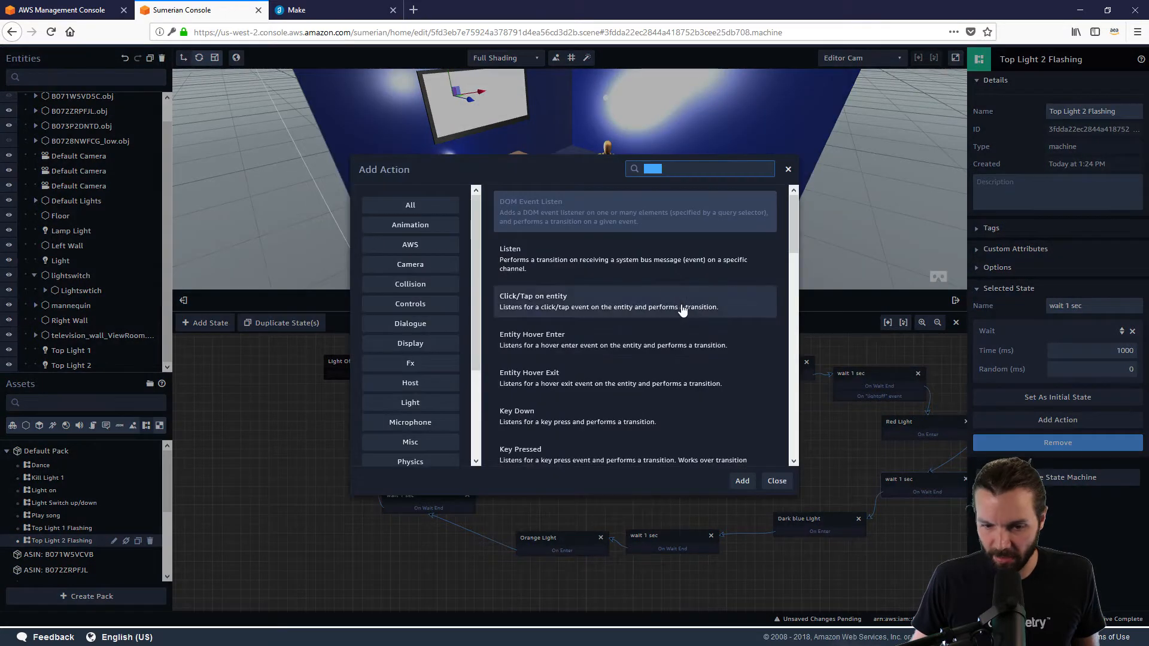
pyautogui.click(608, 255)
pyautogui.click(1060, 421)
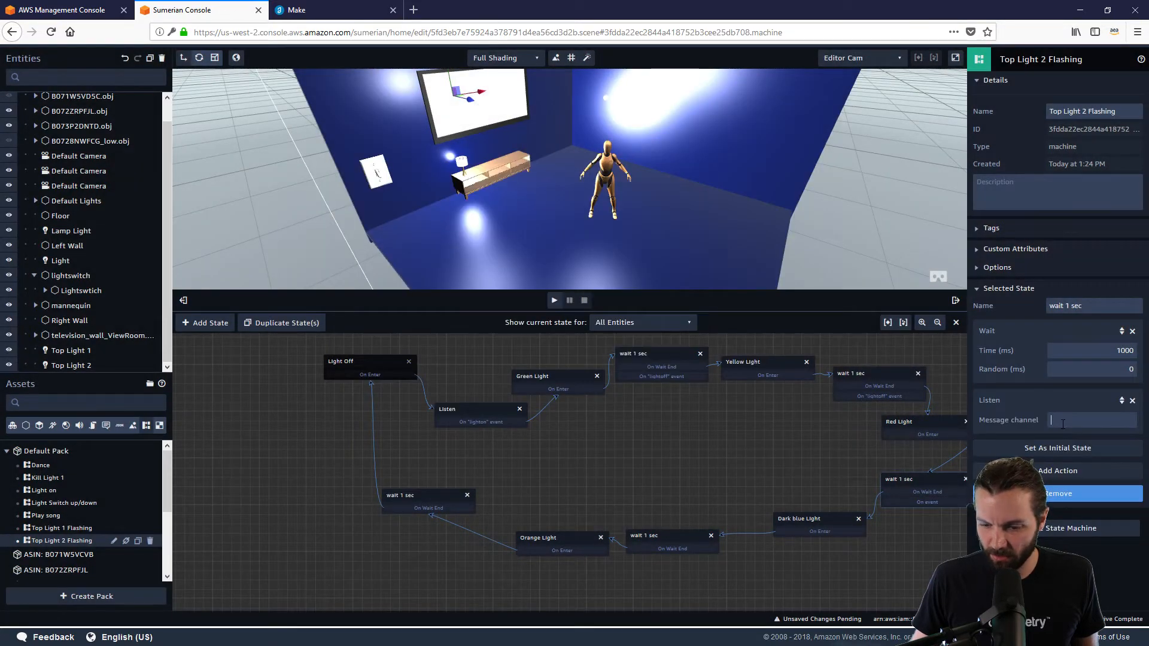
pyautogui.write('lightoff')
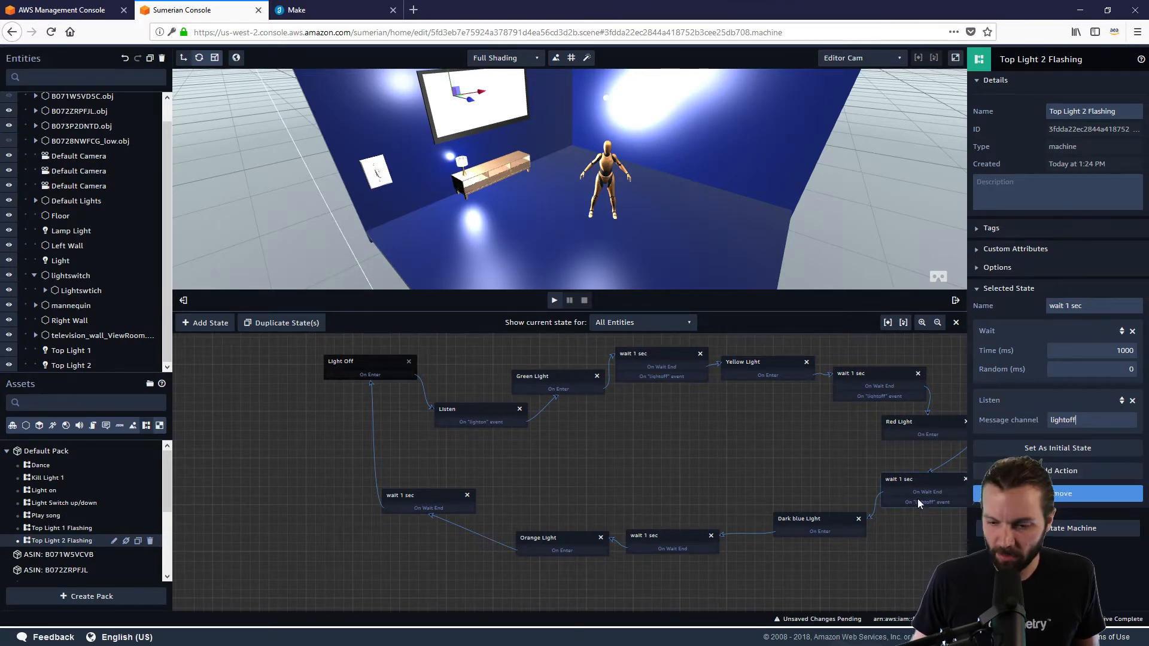
# Add a Listen action with message channel lightoff to the wait 1 sec state between Dark blue Light and Orange Light
pyautogui.click(656, 535)
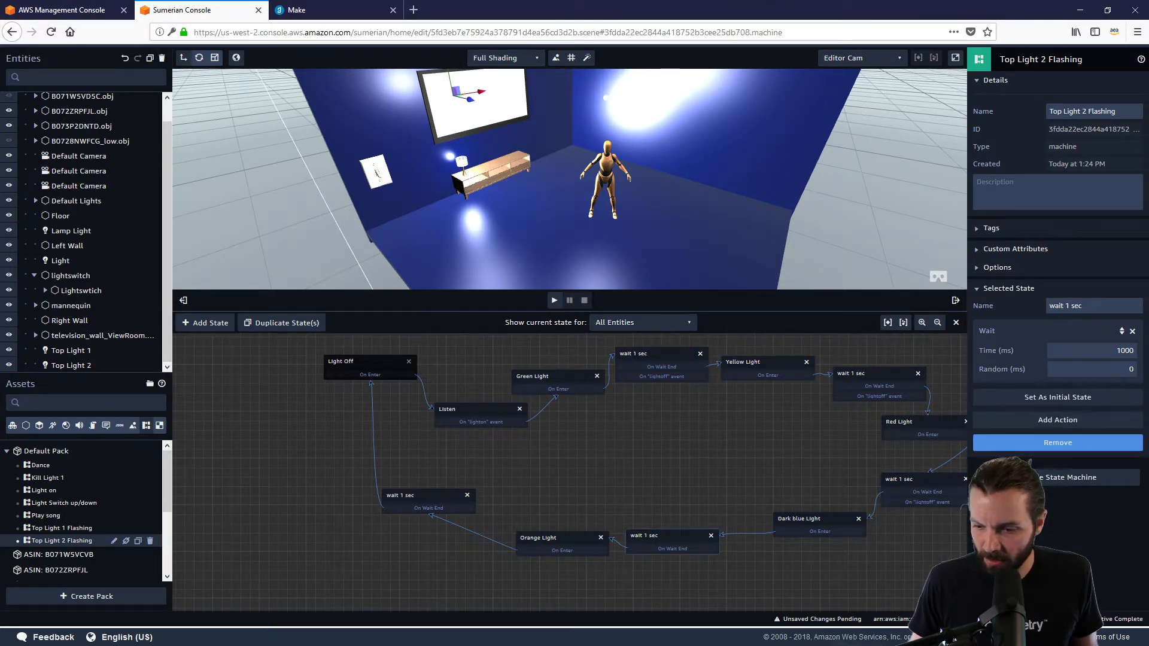
pyautogui.click(1056, 420)
pyautogui.click(547, 278)
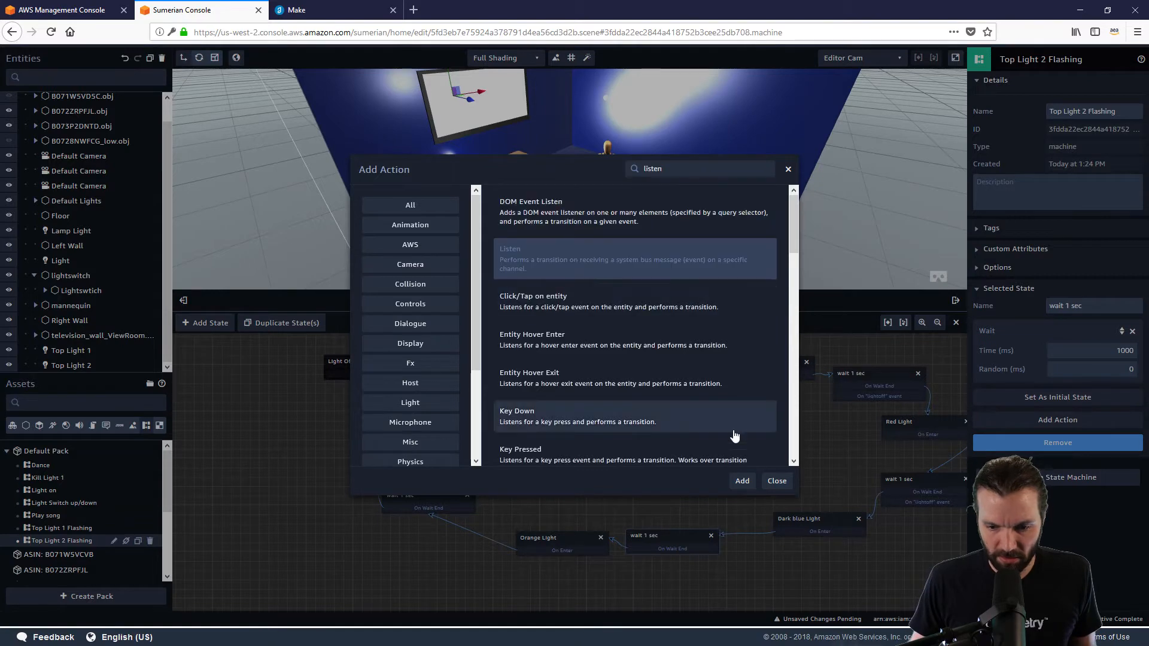
pyautogui.click(743, 481)
pyautogui.click(1058, 423)
pyautogui.write('lightoff')
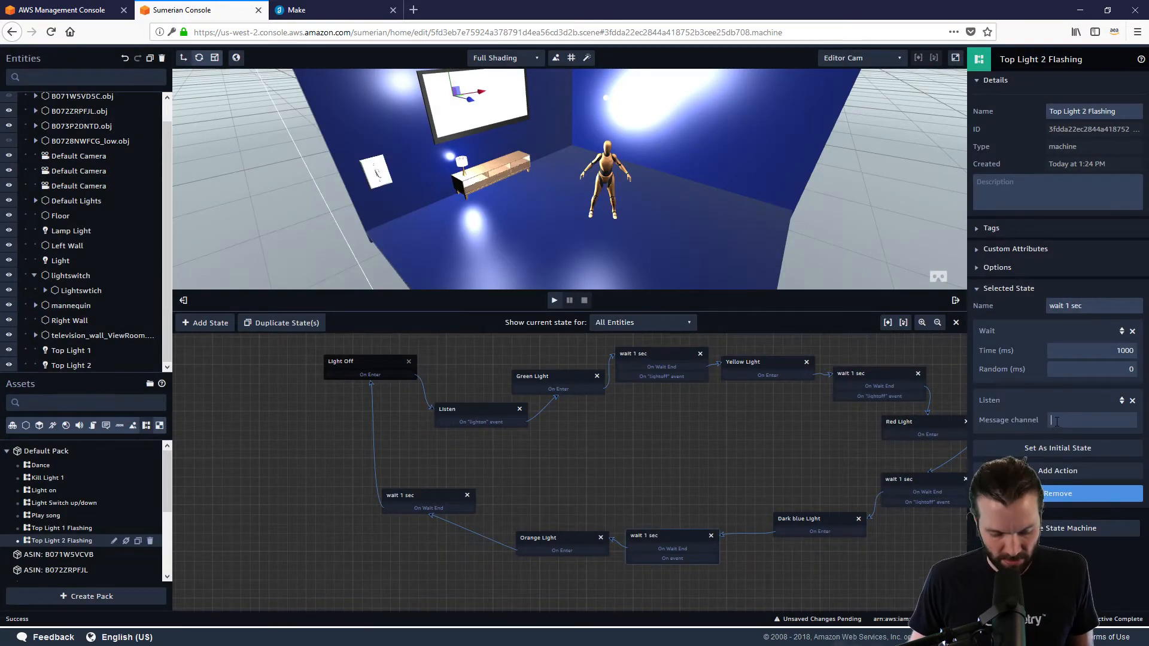
# Add a Listen action with message channel lightoff to the wait 1 sec state that follows Orange Light
pyautogui.click(451, 495)
pyautogui.click(1057, 420)
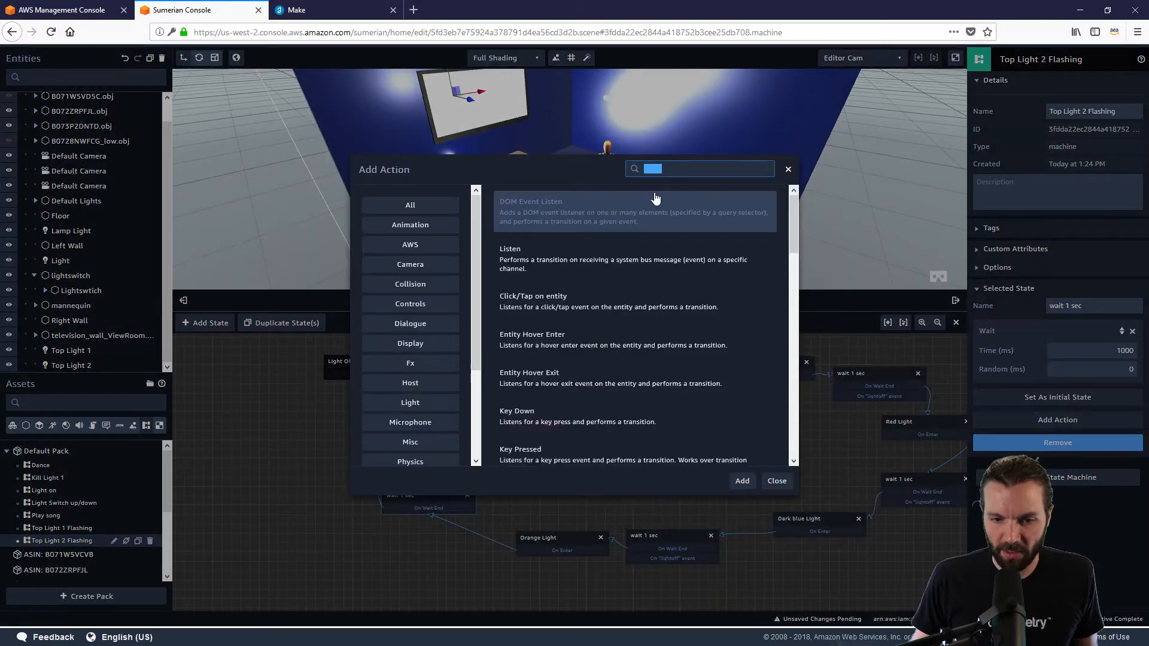
pyautogui.click(578, 254)
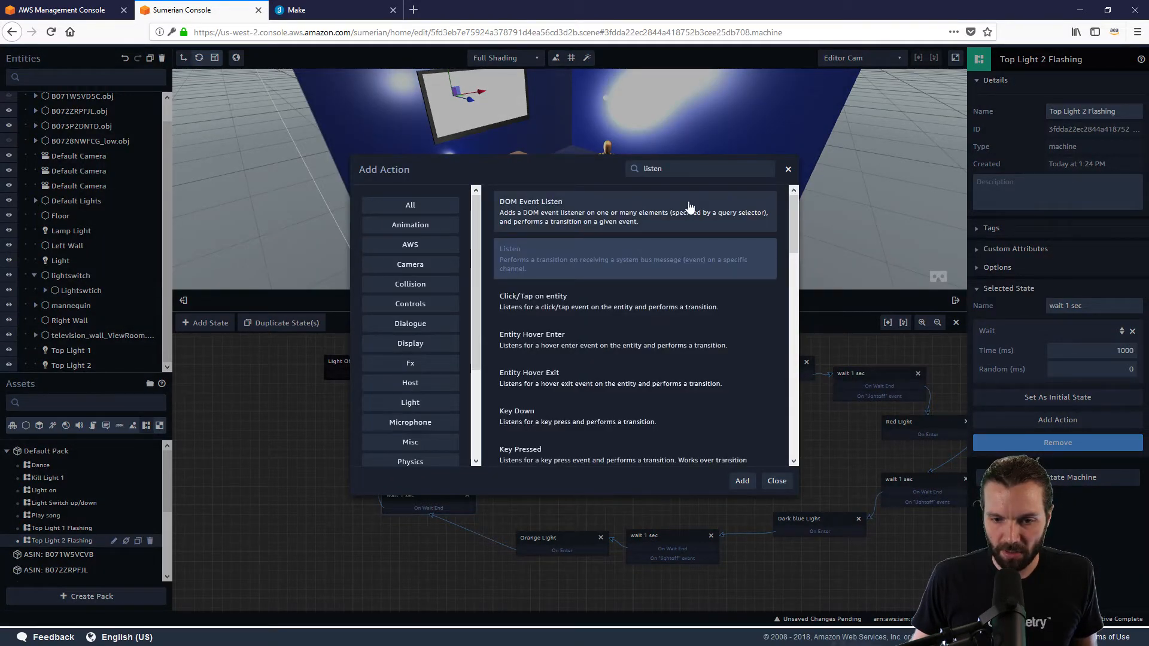
pyautogui.click(742, 481)
pyautogui.click(1085, 420)
pyautogui.write('lightoff')
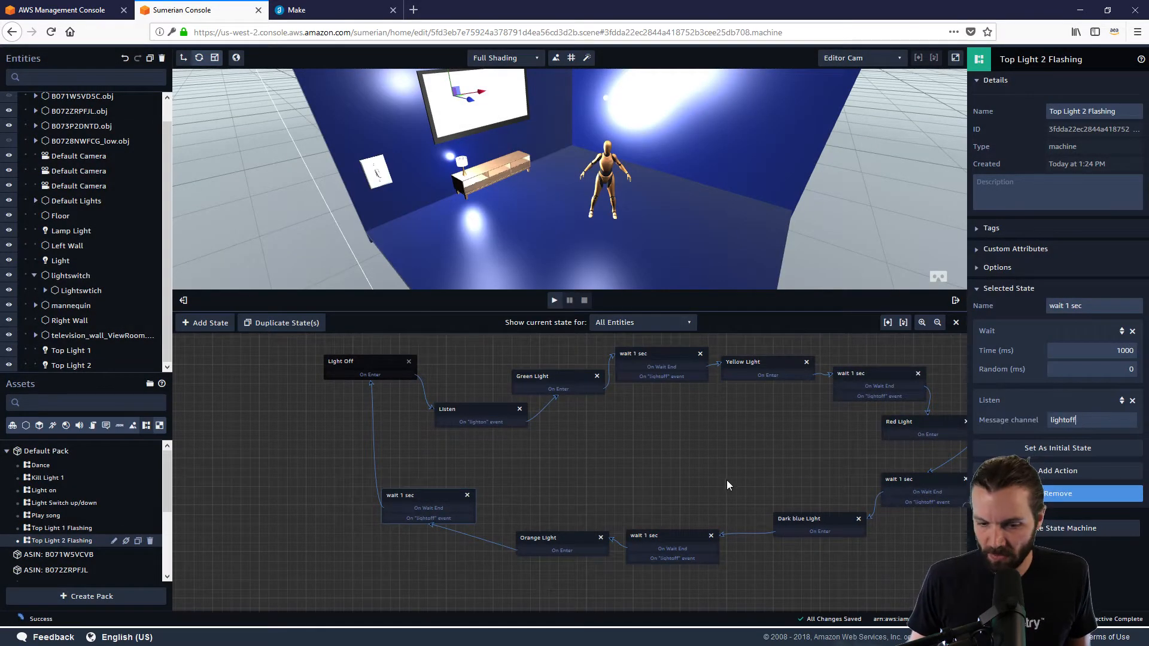
# Link the lightoff event of all five wait 1 sec states to Light Off, and move Light Off farther from the loop
pyautogui.moveTo(357, 364); pyautogui.dragTo(337, 362)
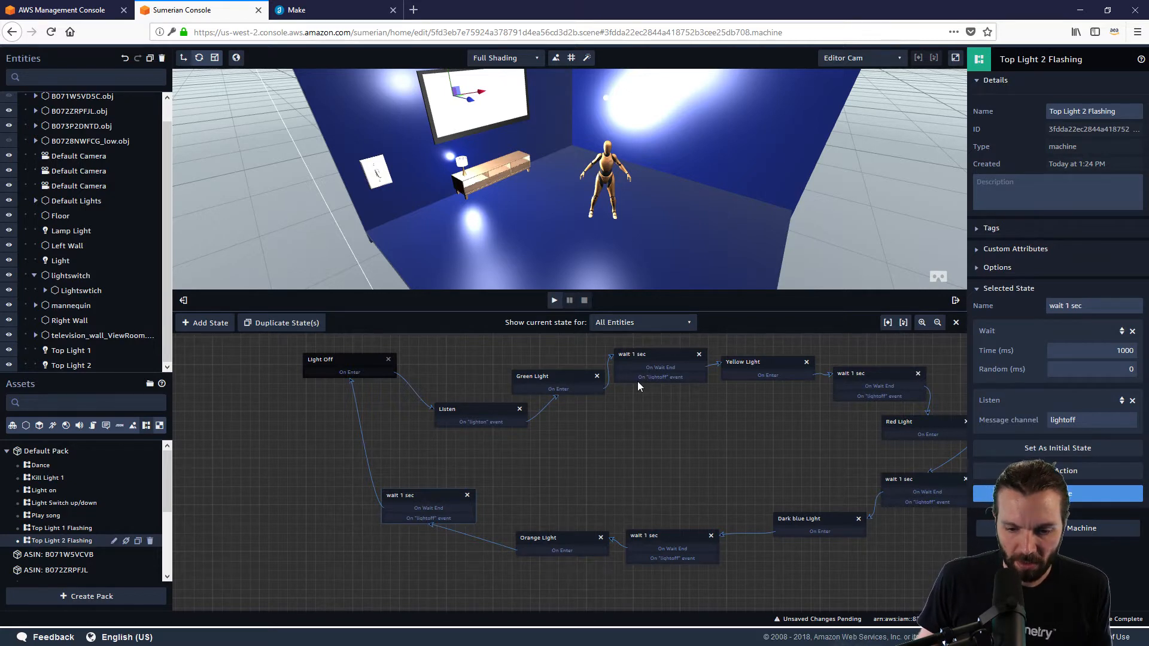
pyautogui.moveTo(638, 378); pyautogui.dragTo(359, 362)
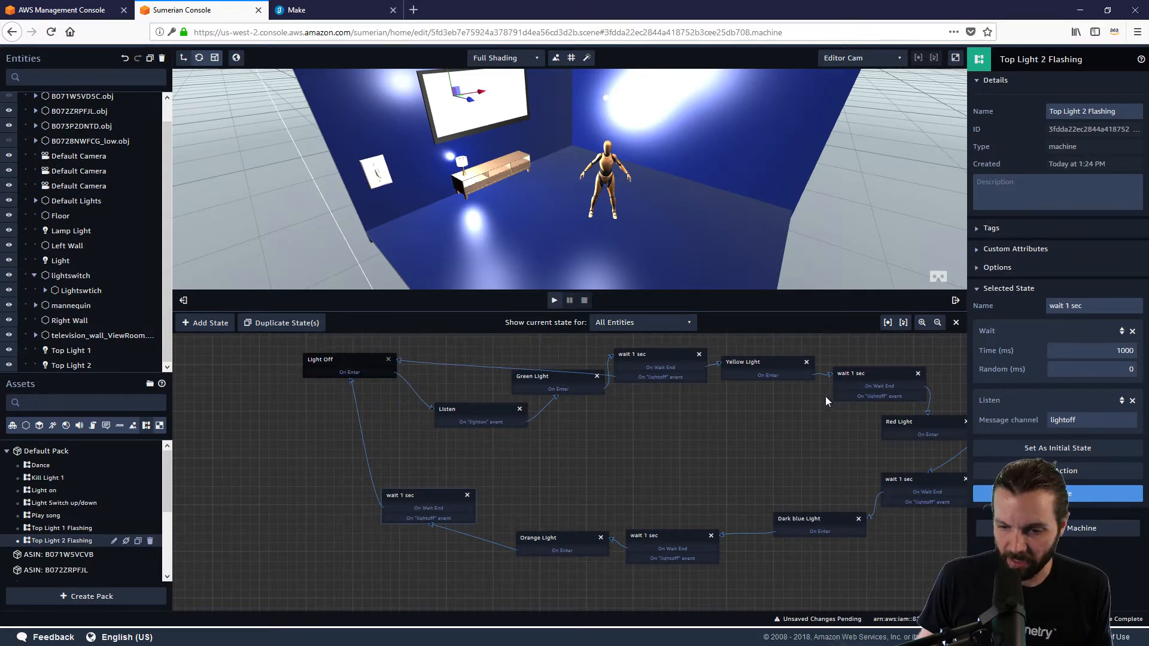
pyautogui.moveTo(864, 396); pyautogui.dragTo(351, 362)
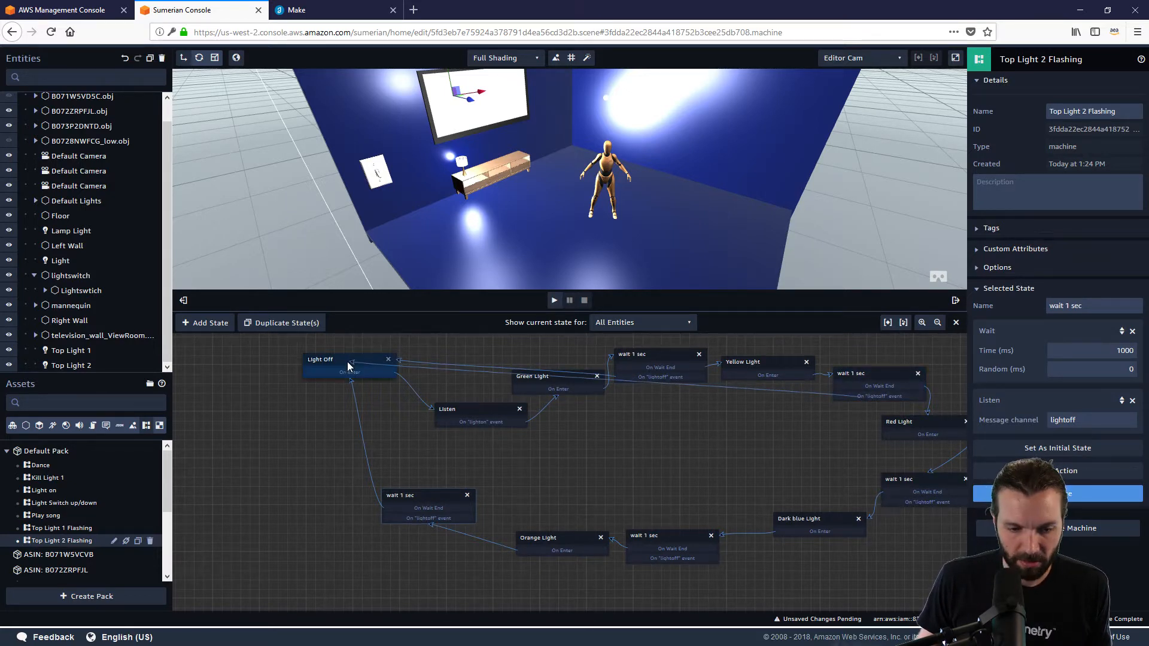
pyautogui.moveTo(893, 503); pyautogui.dragTo(350, 360)
pyautogui.moveTo(687, 561); pyautogui.dragTo(350, 362)
pyautogui.moveTo(401, 518); pyautogui.dragTo(290, 353)
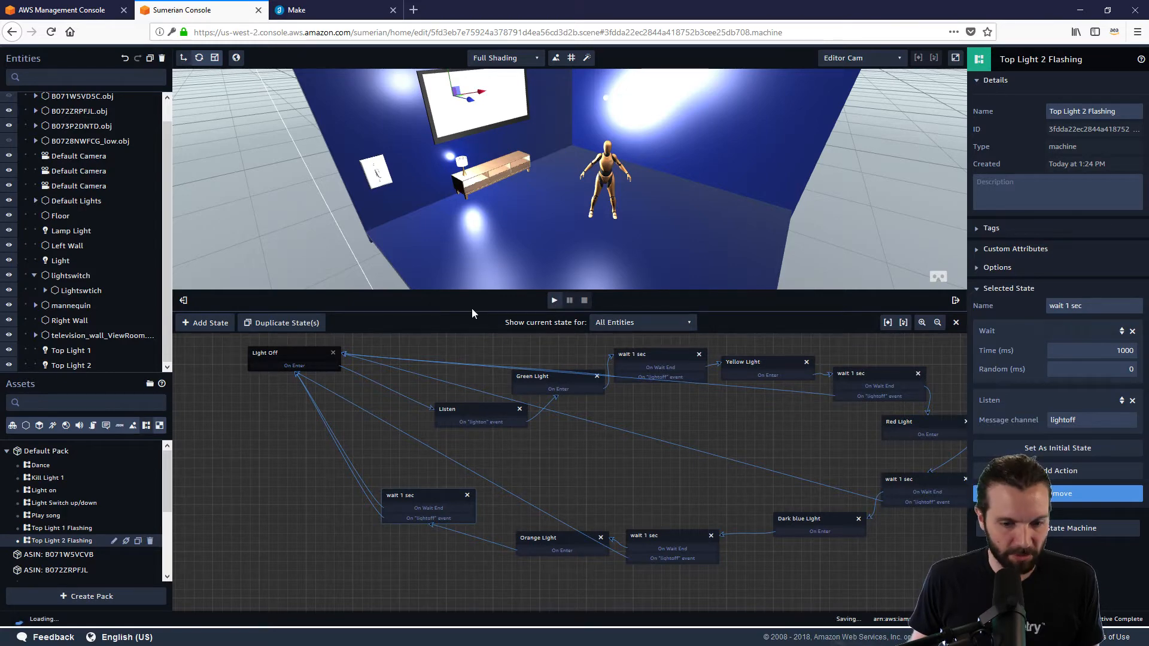
# Play the scene, turn the light switch on and off to test the flashing lights, and stop playback
pyautogui.click(554, 301)
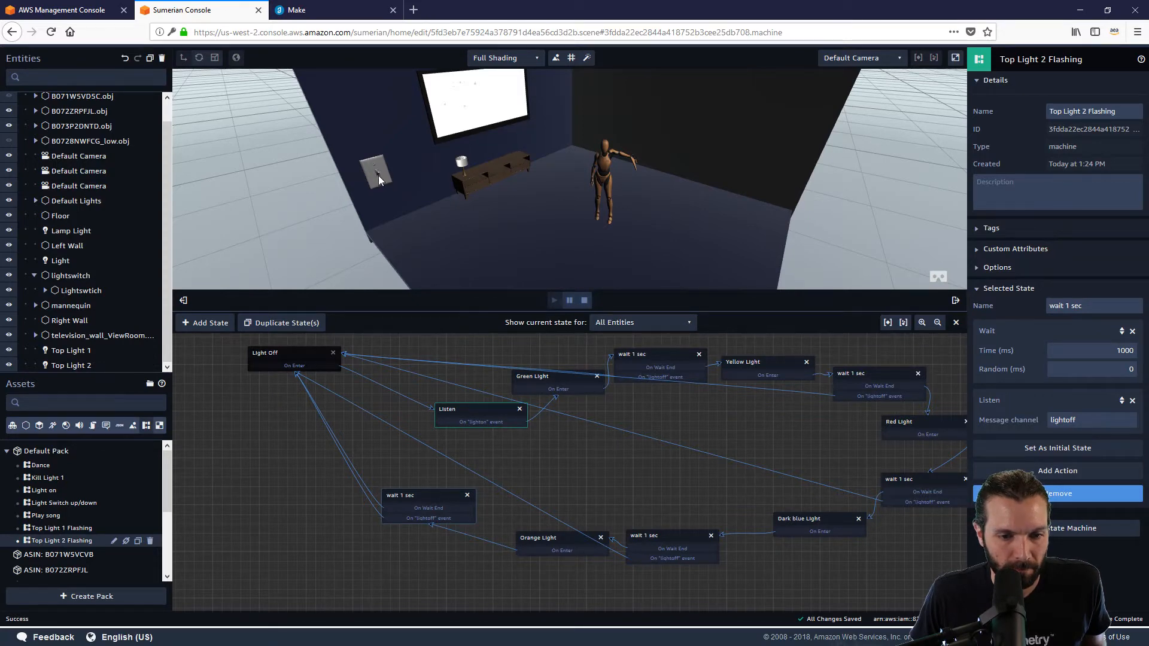
pyautogui.click(379, 175)
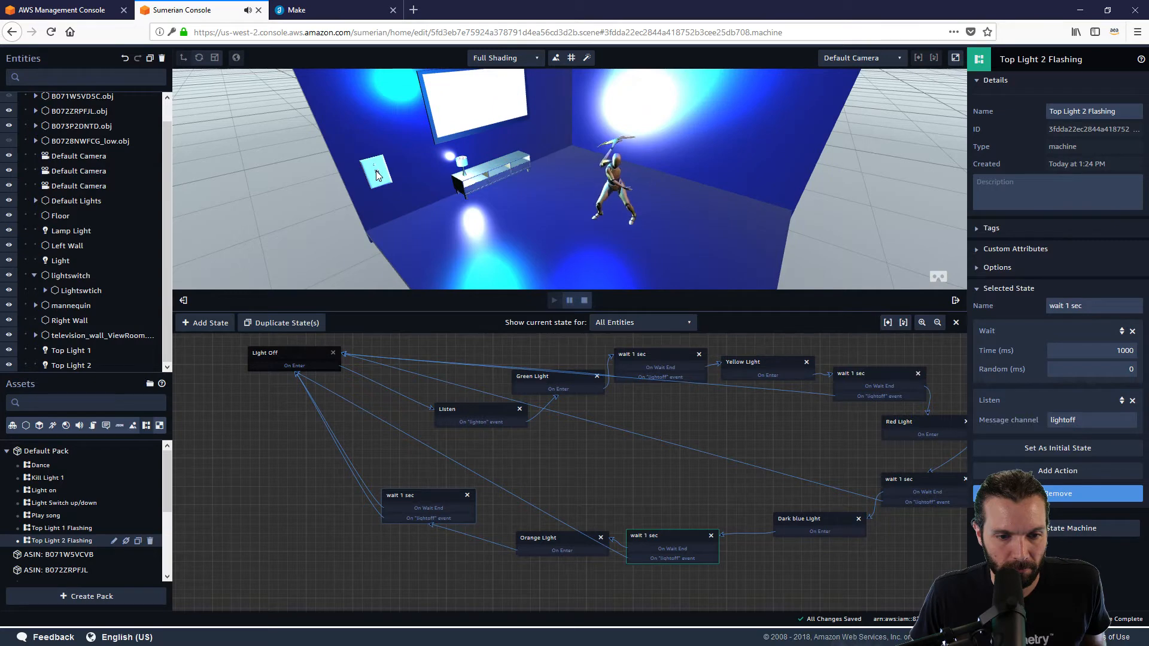
pyautogui.click(377, 172)
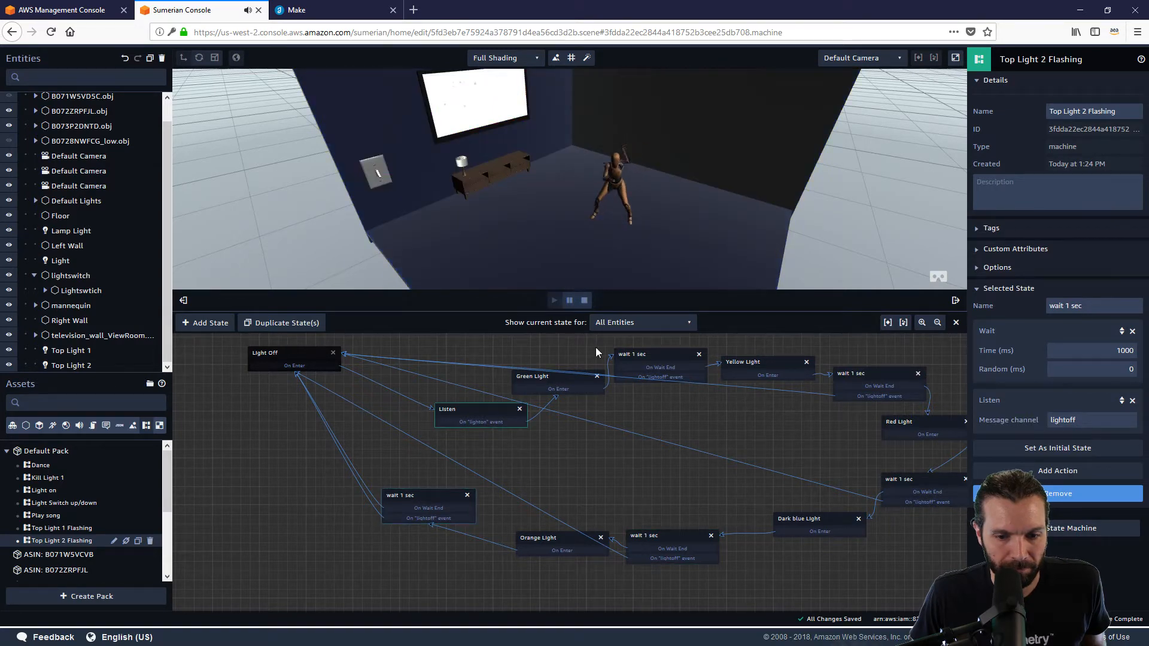
pyautogui.click(583, 300)
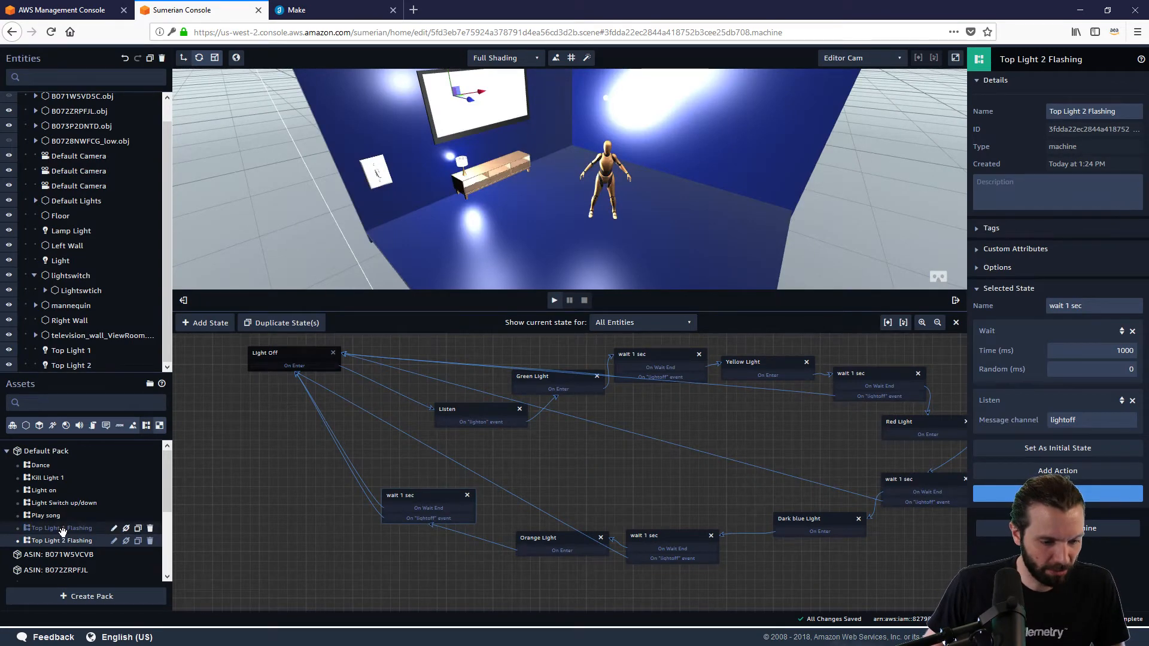
# Open the Dance state machine and move its Listen state farther from the random state
pyautogui.click(42, 466)
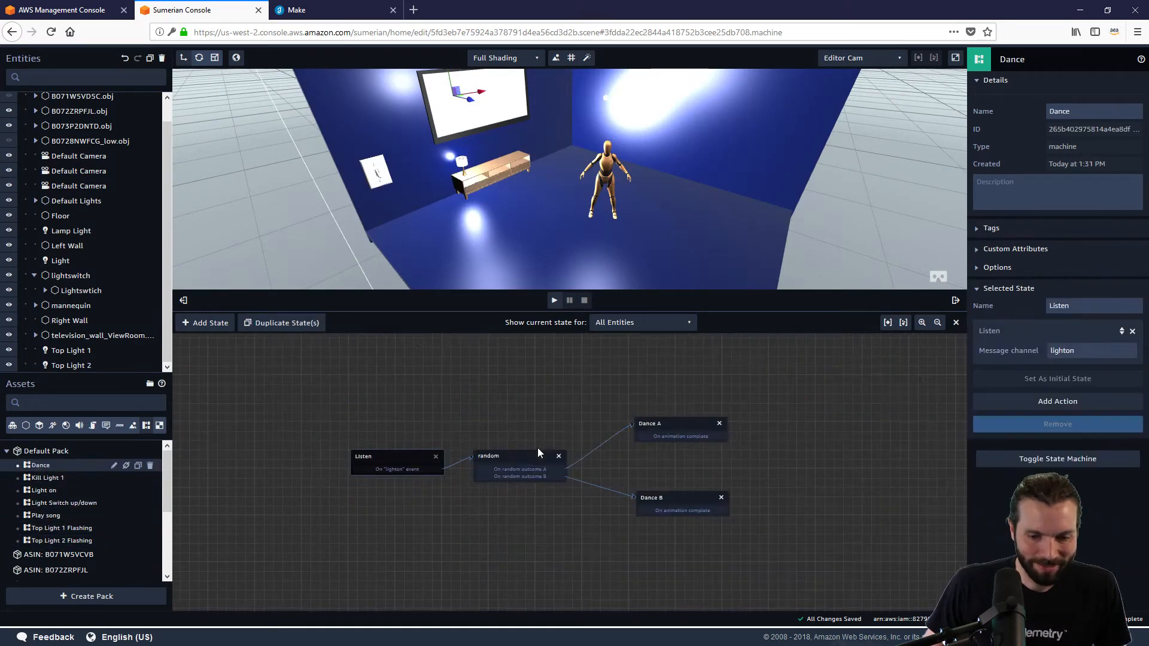
pyautogui.moveTo(392, 462); pyautogui.dragTo(380, 433)
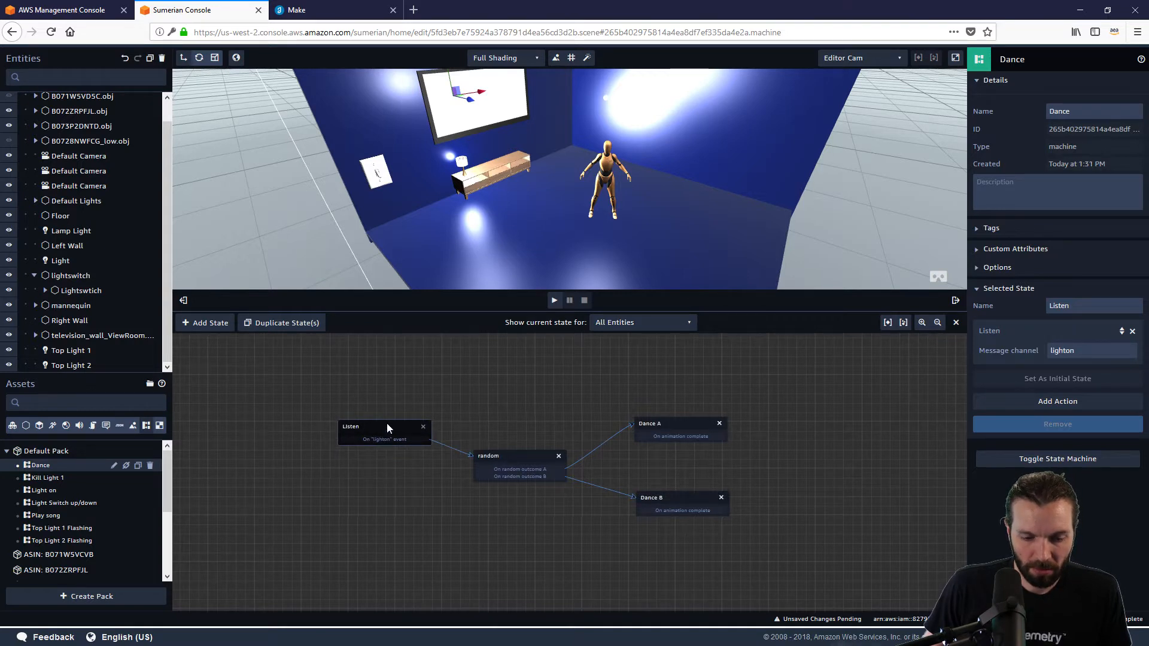
pyautogui.moveTo(392, 429); pyautogui.dragTo(380, 458)
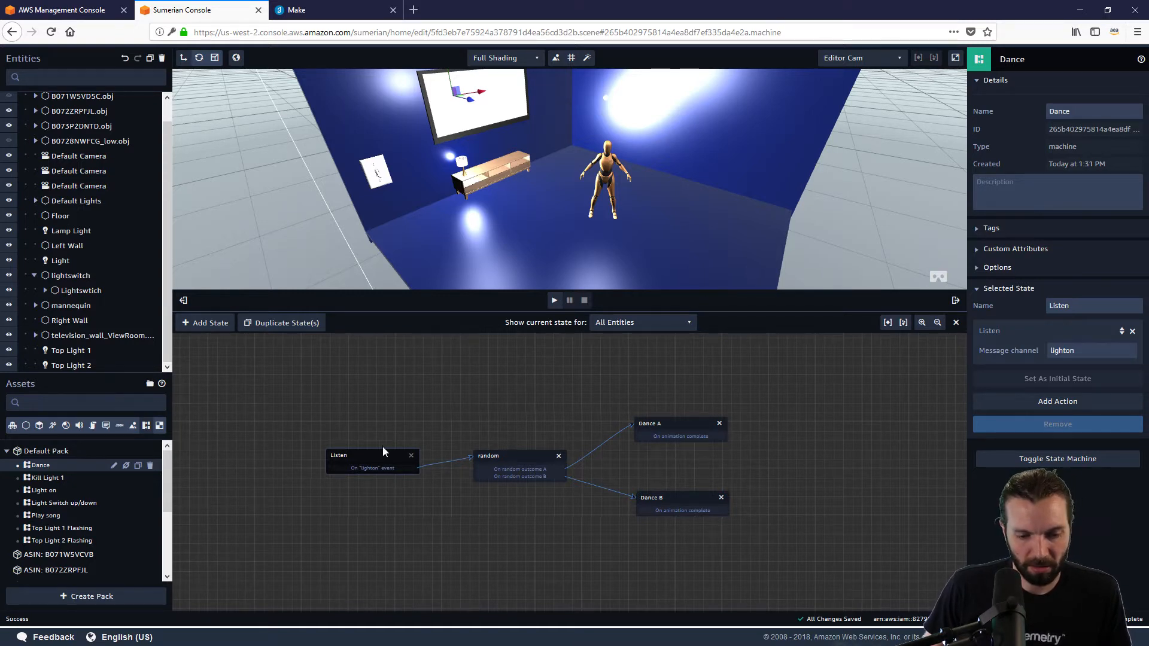
pyautogui.moveTo(382, 453); pyautogui.dragTo(377, 435)
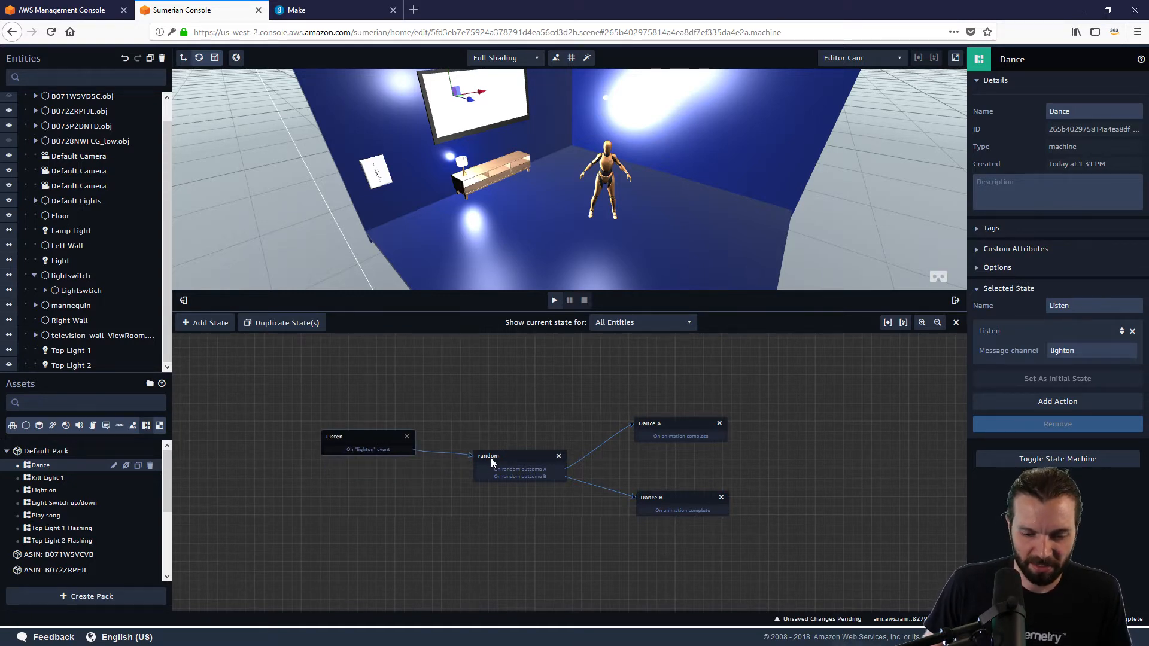
# Set the Dance A state's animation to dance_c and shift the Listen state slightly upward
pyautogui.click(679, 426)
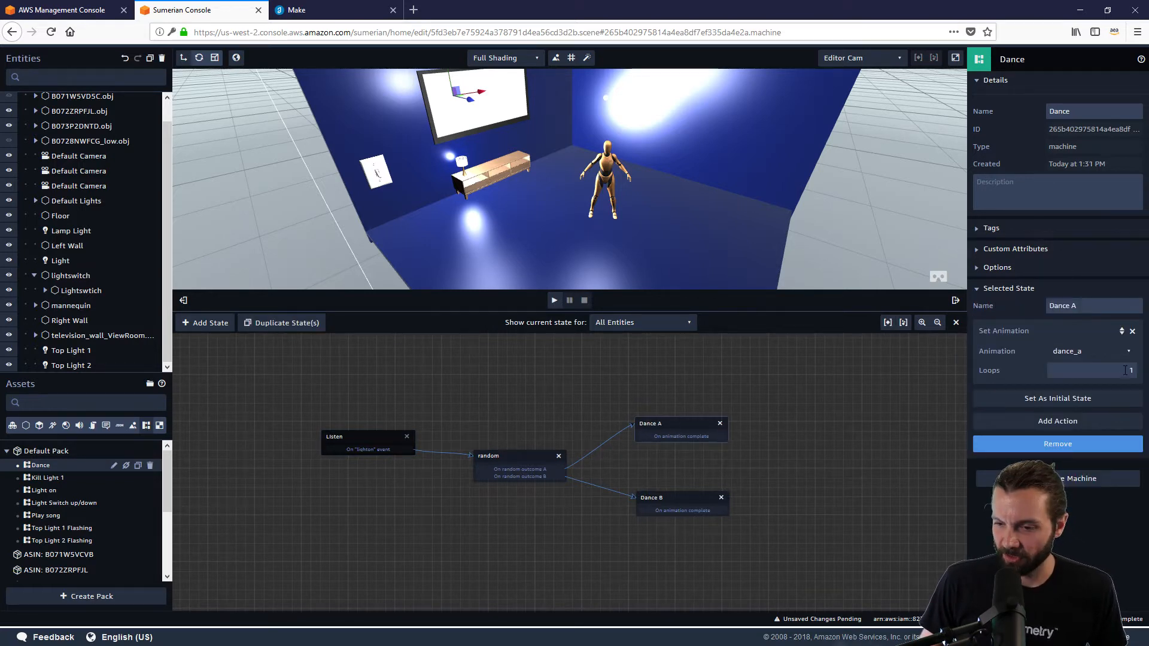
pyautogui.click(1121, 357)
pyautogui.click(1093, 402)
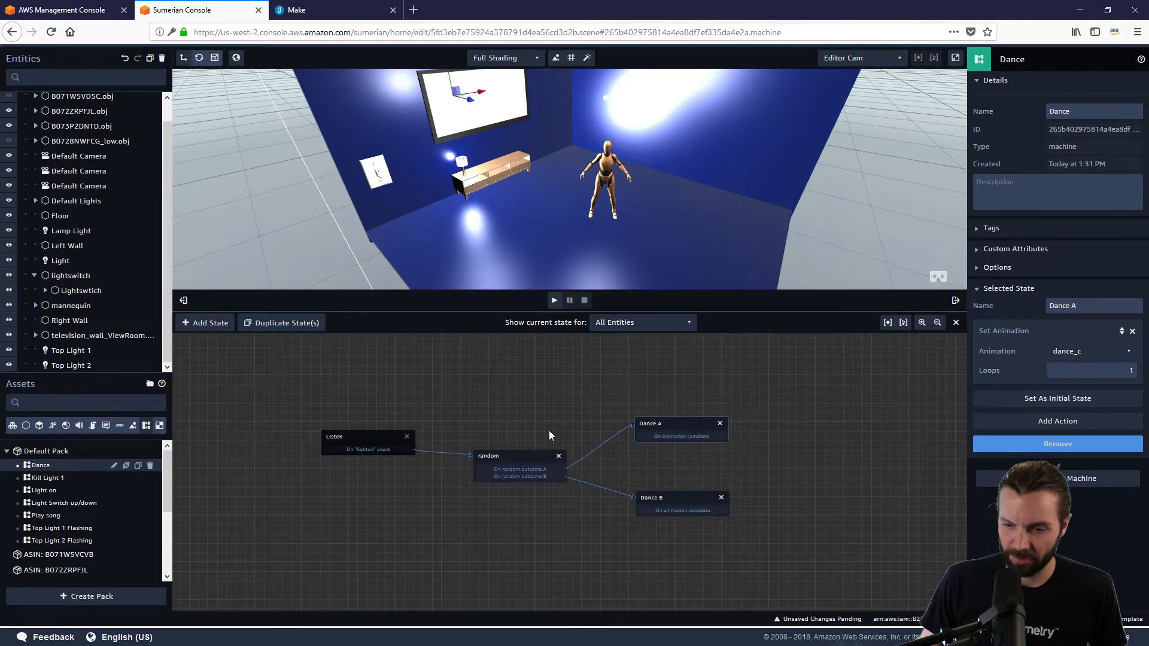
pyautogui.moveTo(372, 447); pyautogui.dragTo(367, 437)
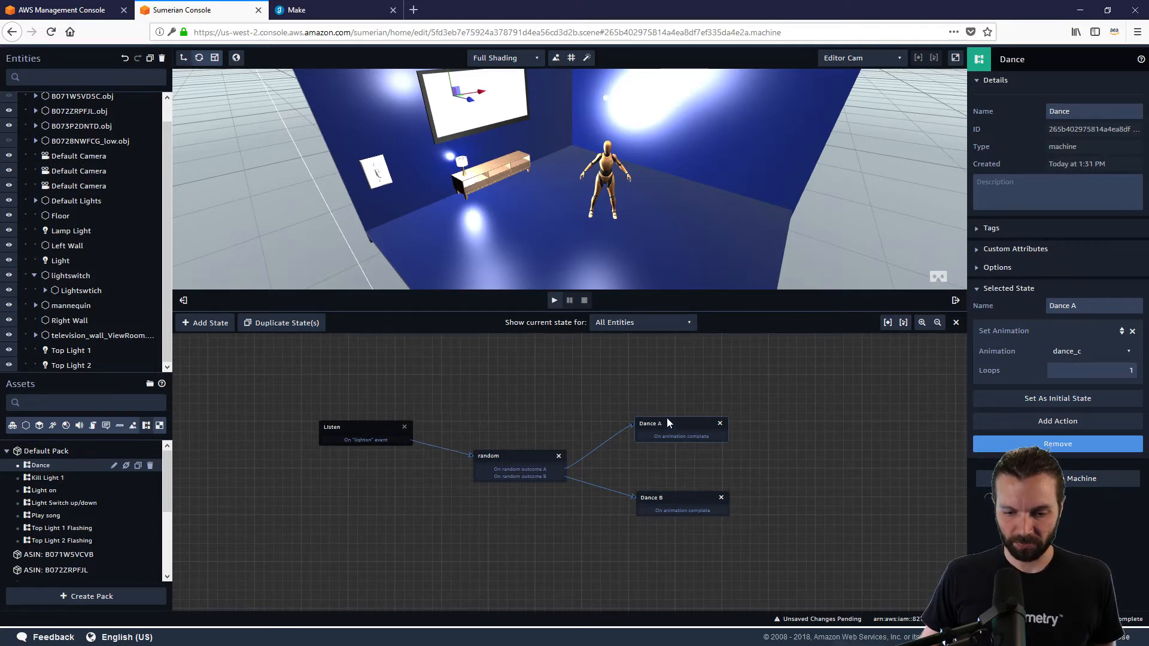
# Add a Listen action with message channel lightoff to the Dance A state
pyautogui.click(1042, 422)
pyautogui.write('lis')
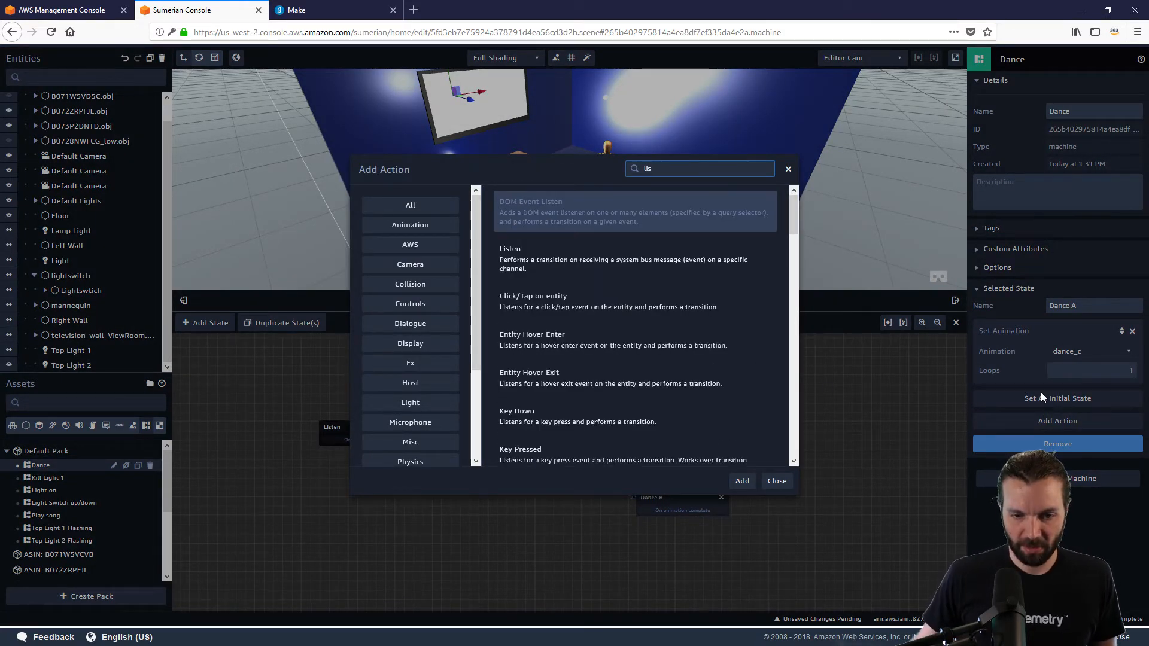
pyautogui.click(593, 258)
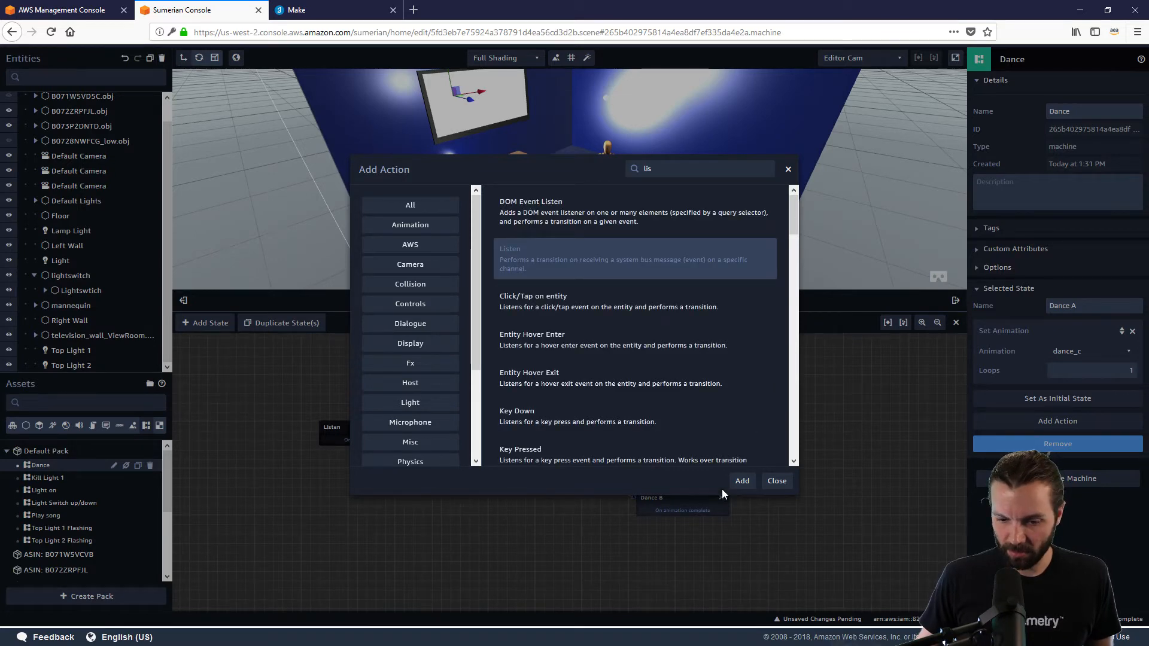
pyautogui.click(742, 481)
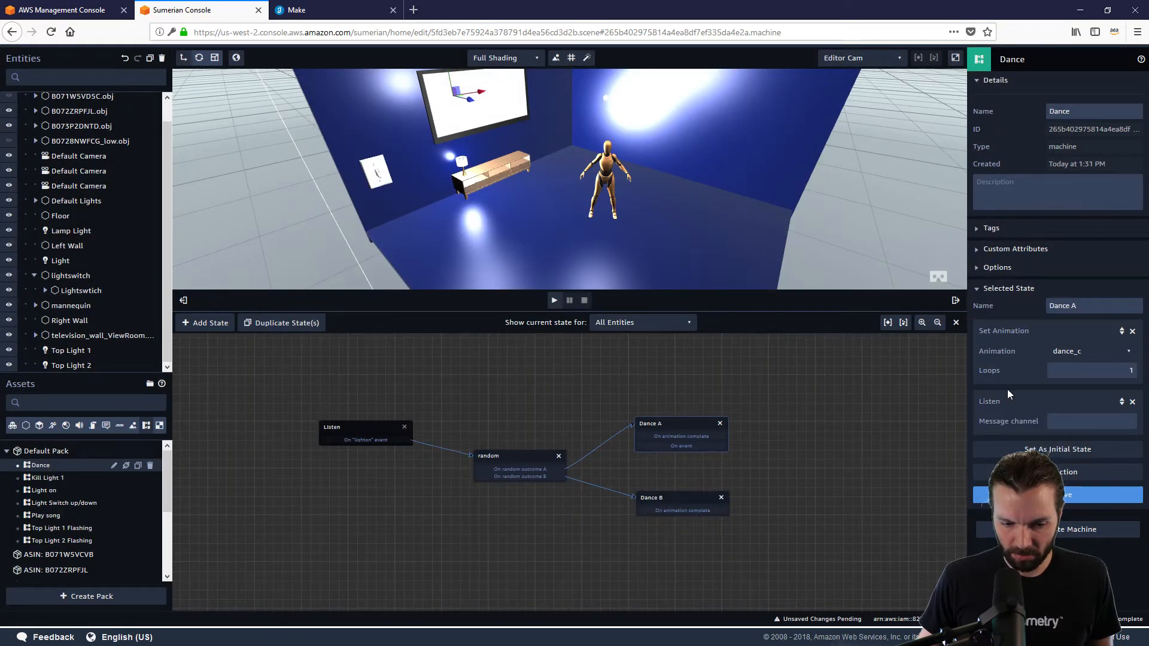
pyautogui.click(1072, 425)
pyautogui.write('lightoff')
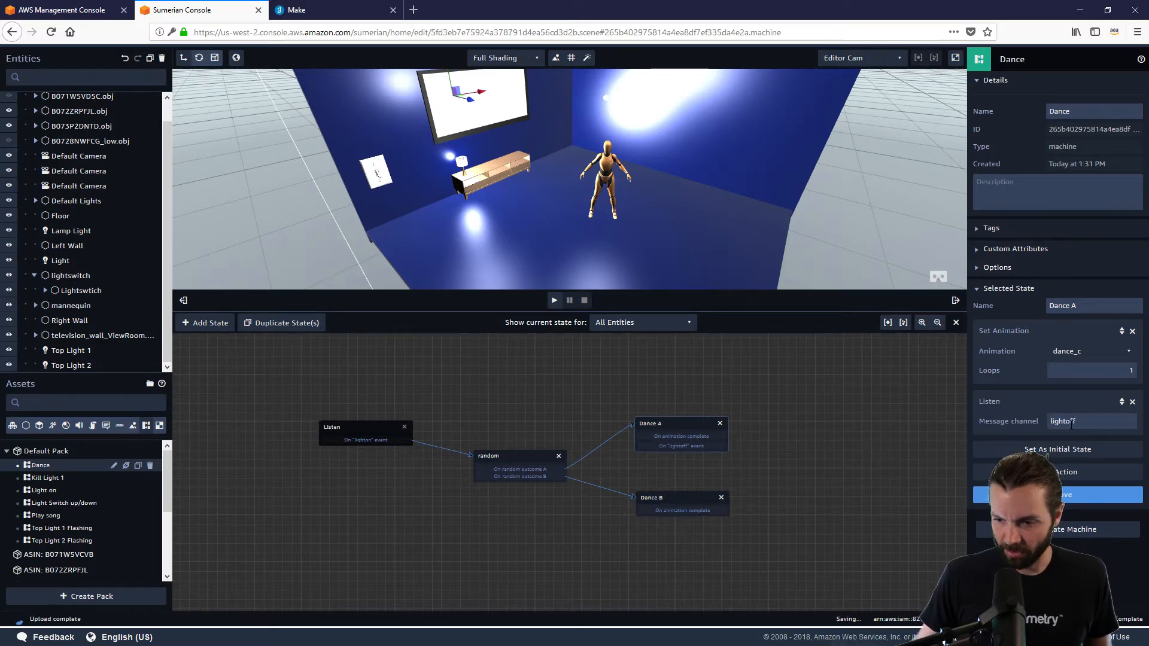
pyautogui.click(1029, 472)
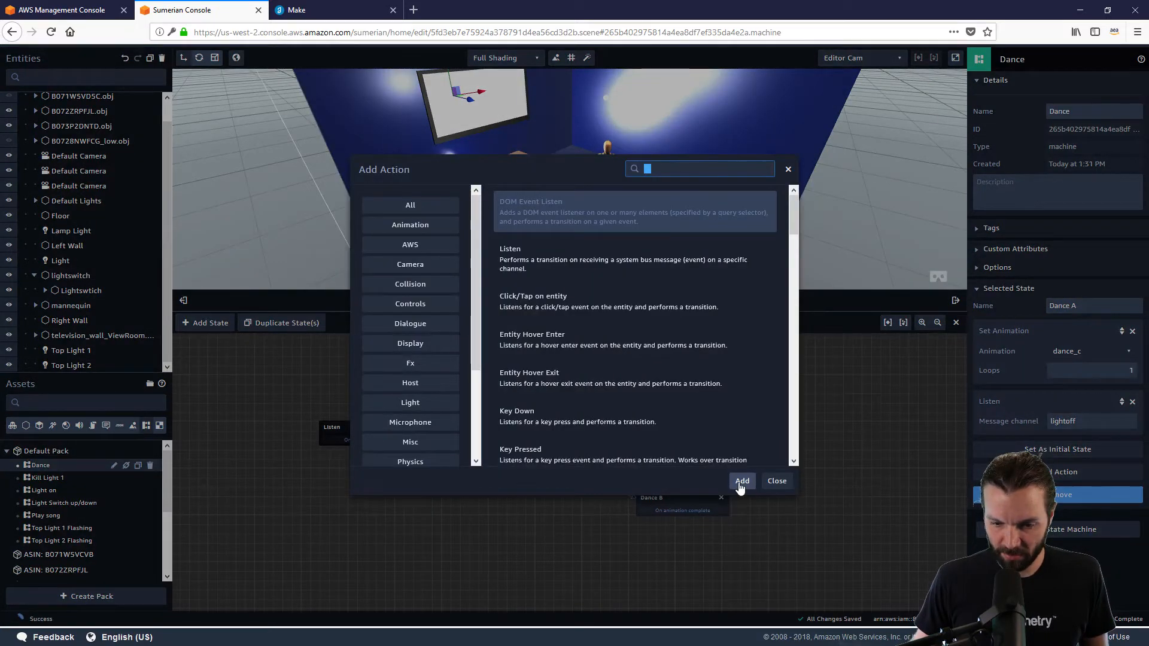
pyautogui.click(777, 481)
# Add a Listen action with message channel lightoff to the Dance B state and deselect it
pyautogui.click(684, 497)
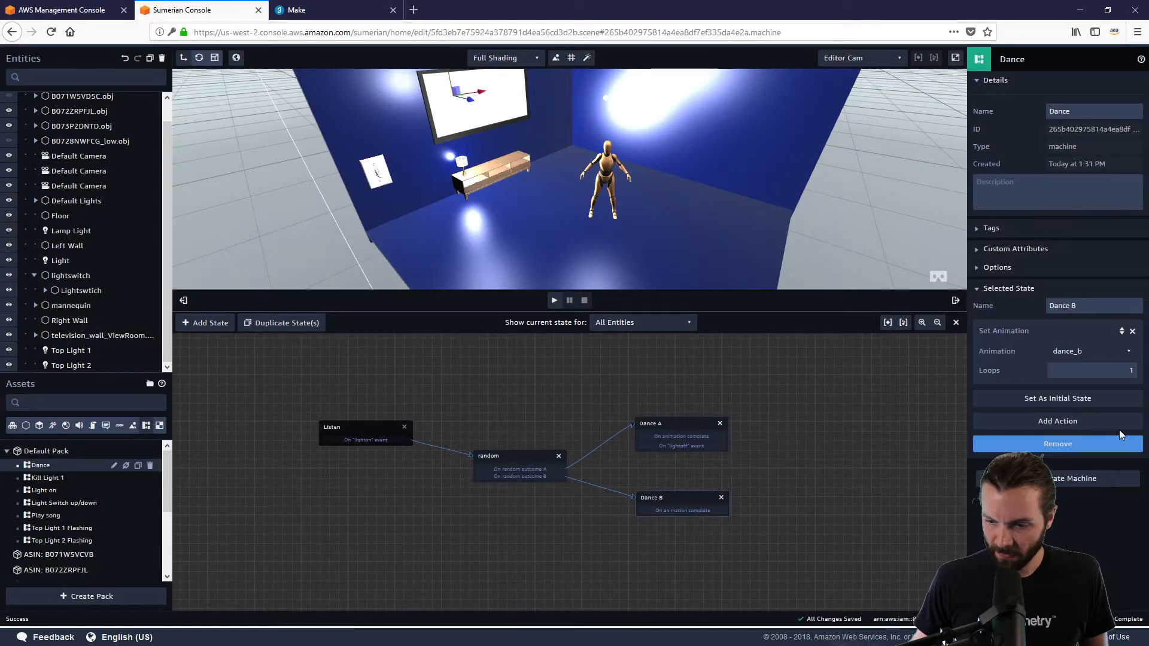
pyautogui.click(1093, 425)
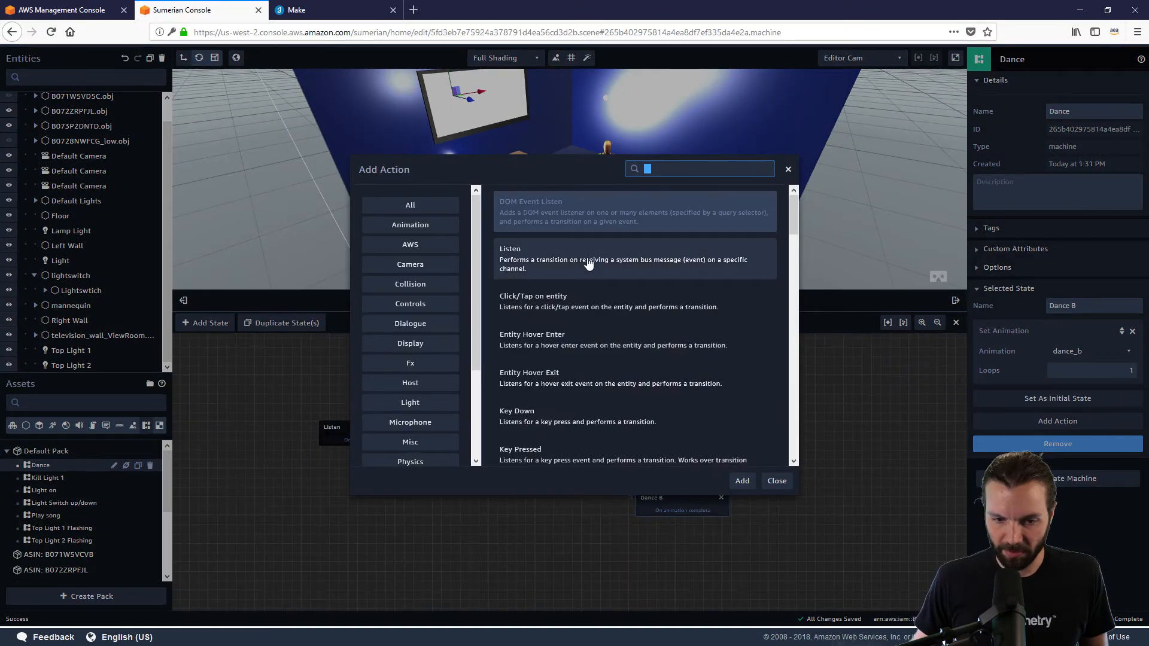
pyautogui.click(743, 481)
pyautogui.write('lightoff')
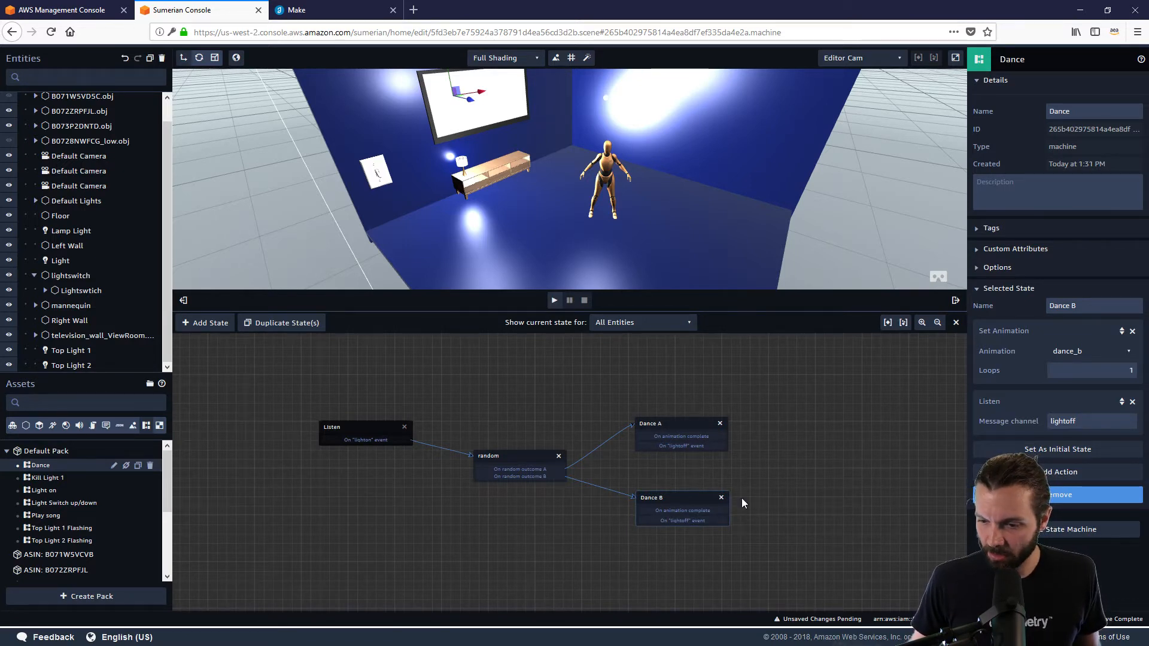
pyautogui.click(798, 485)
# Move Dance A up and add a new state named stop animation above the random state
pyautogui.moveTo(684, 424); pyautogui.dragTo(685, 402)
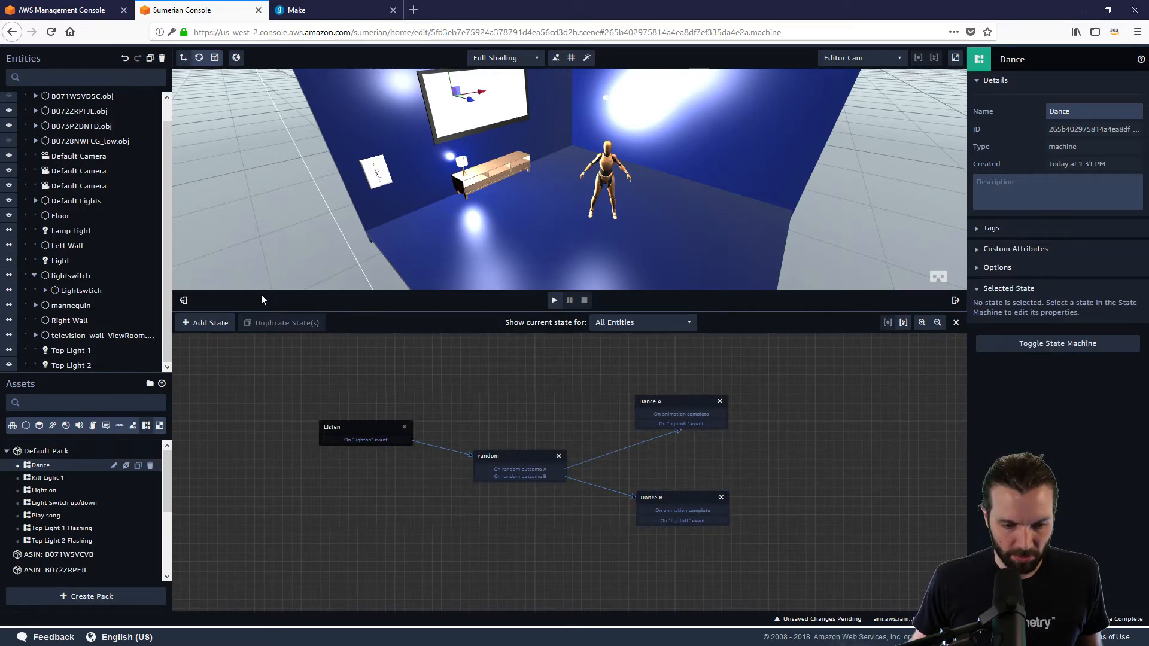
pyautogui.click(207, 323)
pyautogui.moveTo(541, 472); pyautogui.dragTo(447, 375)
pyautogui.click(996, 307)
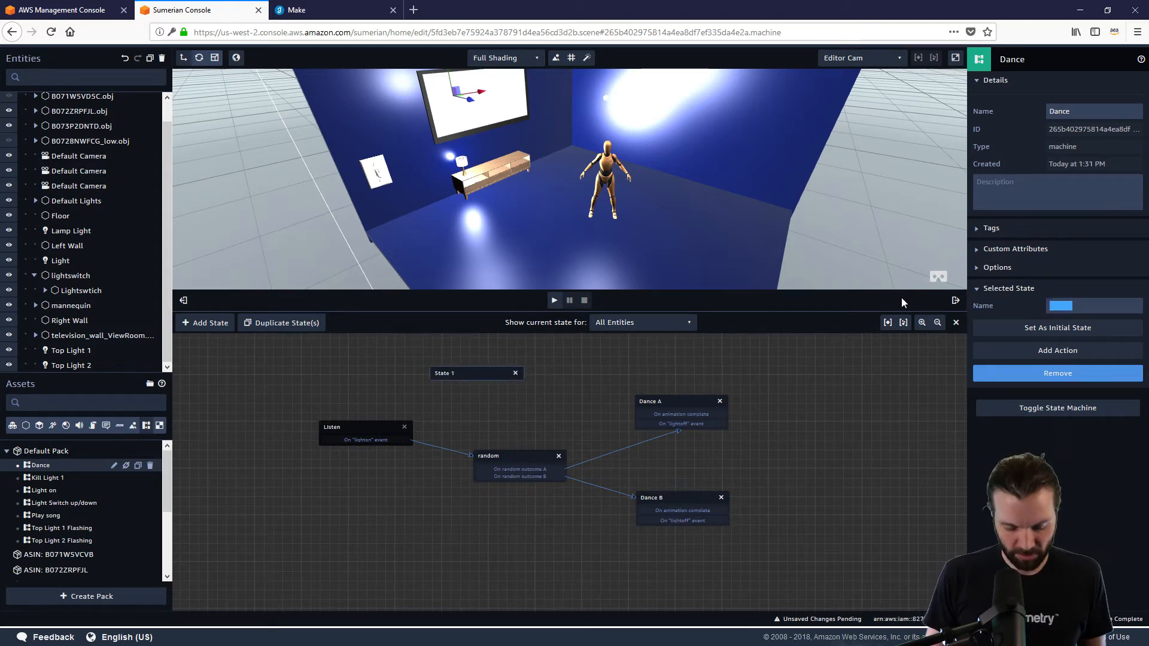
pyautogui.write('stop')
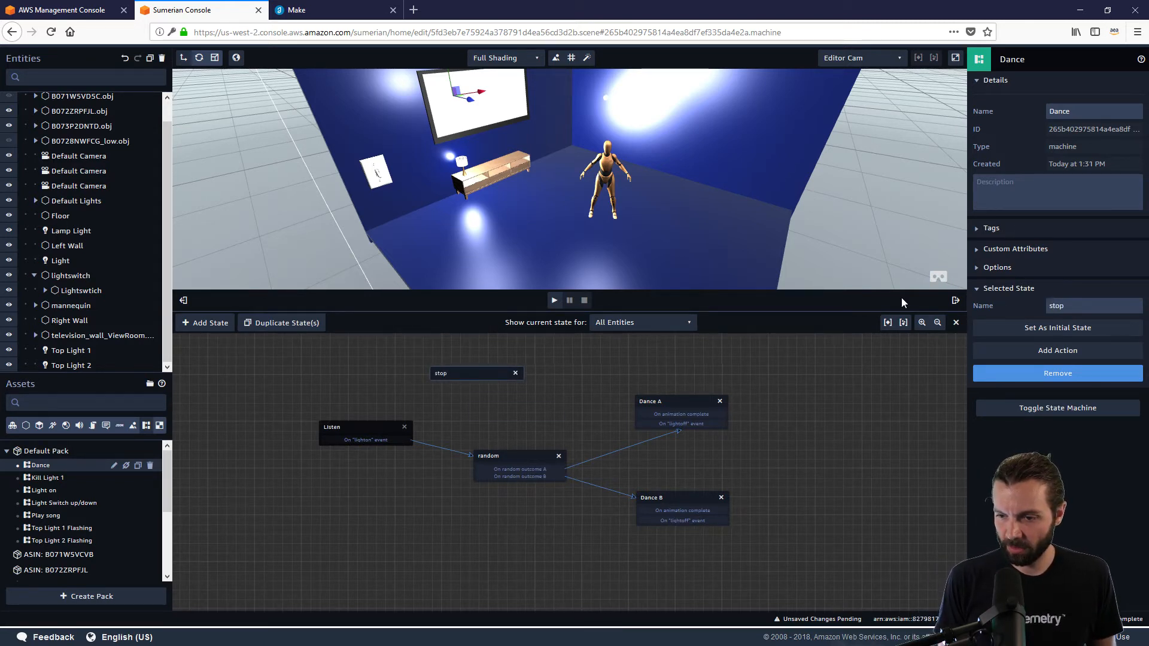
pyautogui.write(' animation')
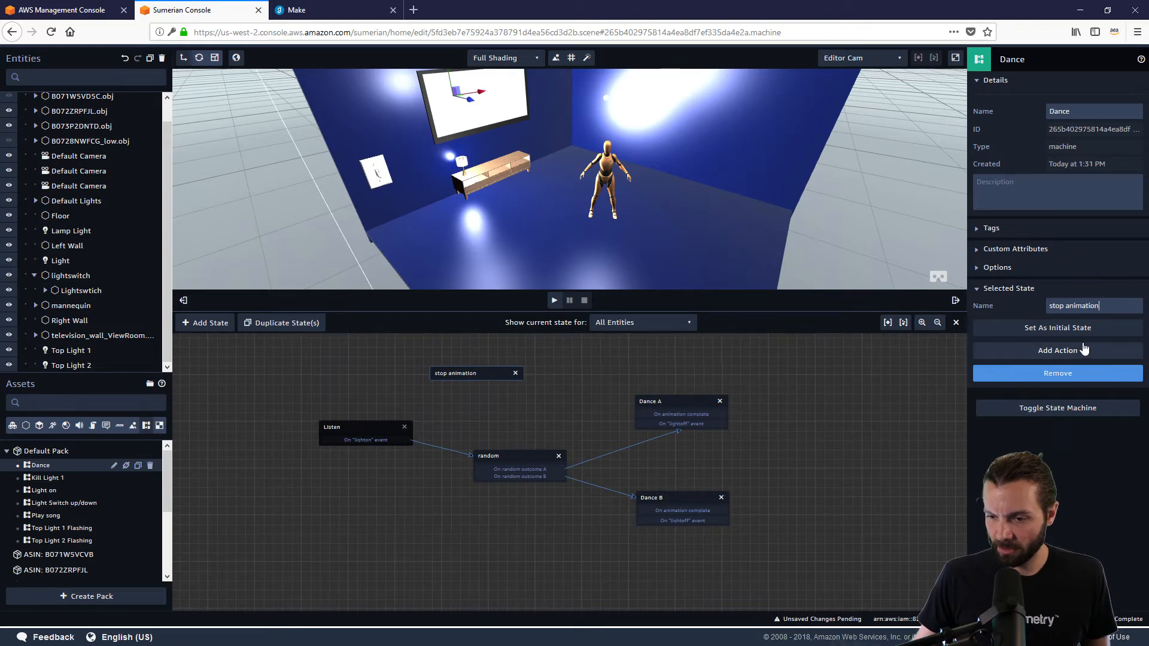
# Add a Pause Animation action to the stop animation state
pyautogui.click(1083, 350)
pyautogui.write('stop')
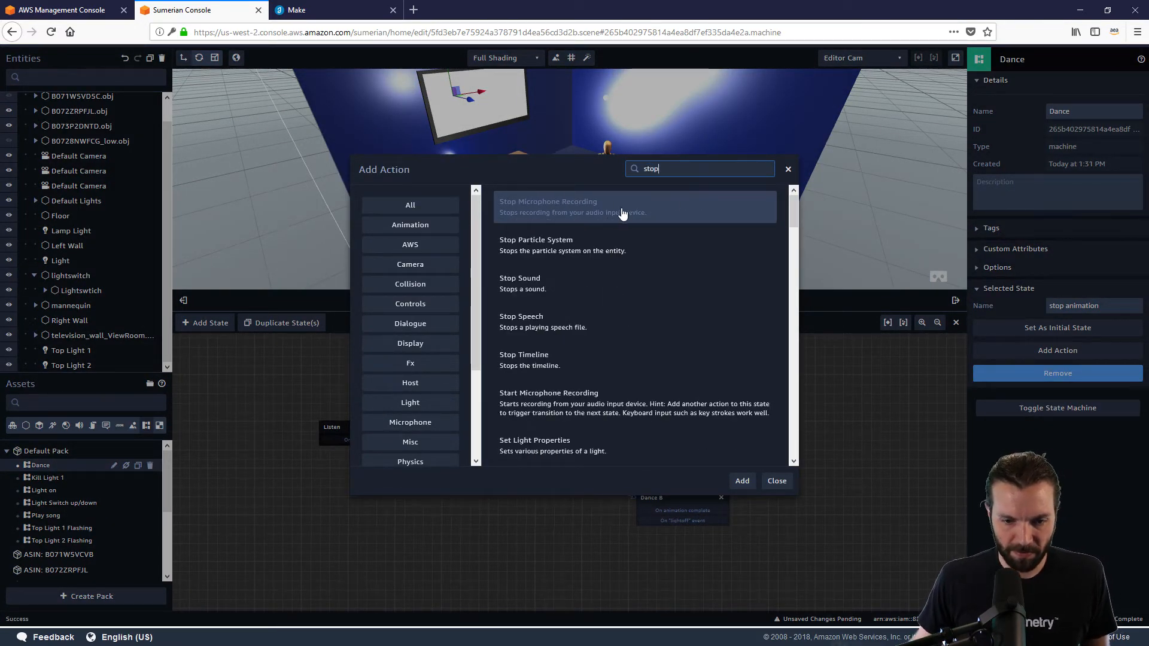
pyautogui.scroll(-3, 561, 364)
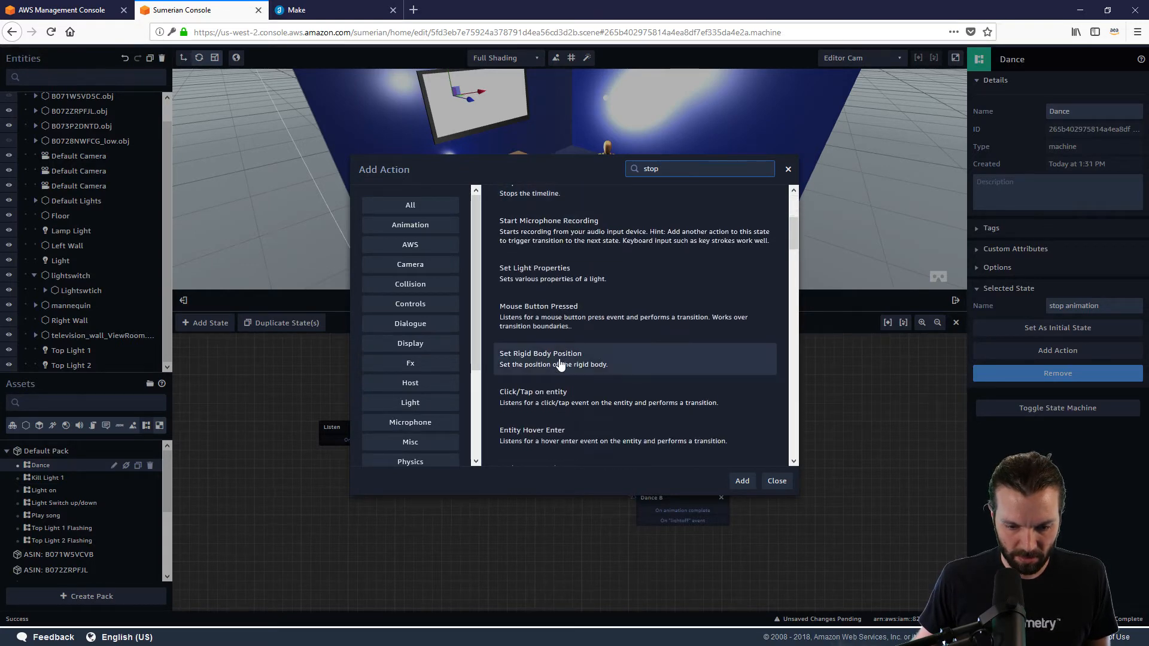
pyautogui.write('animation')
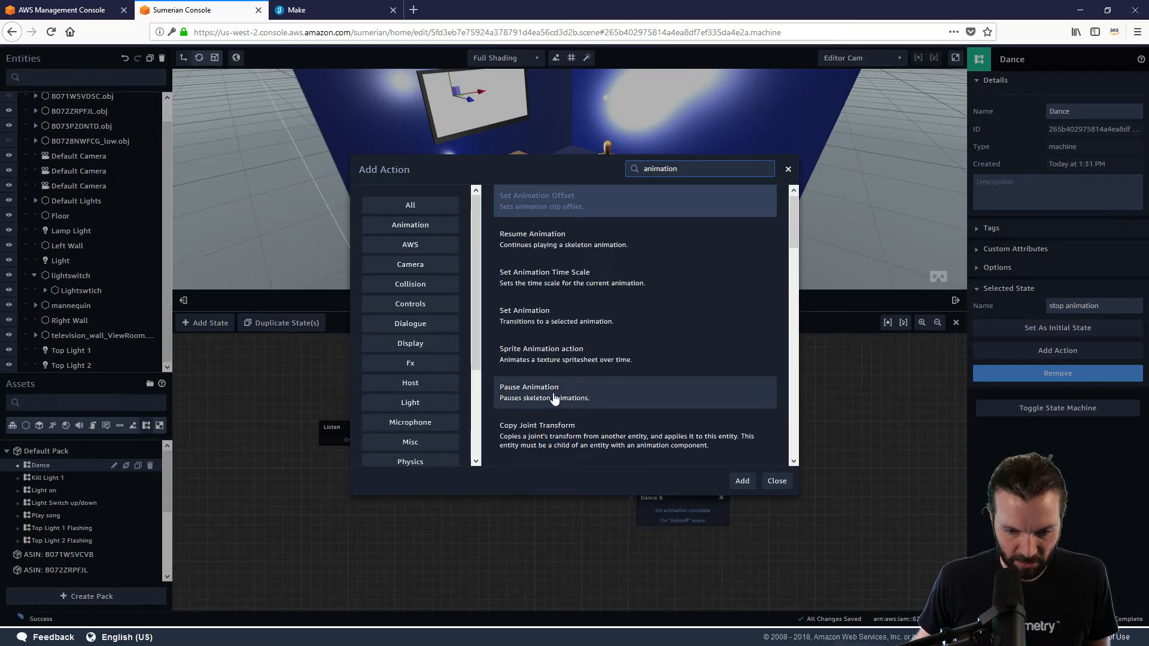
pyautogui.scroll(-3, 555, 399)
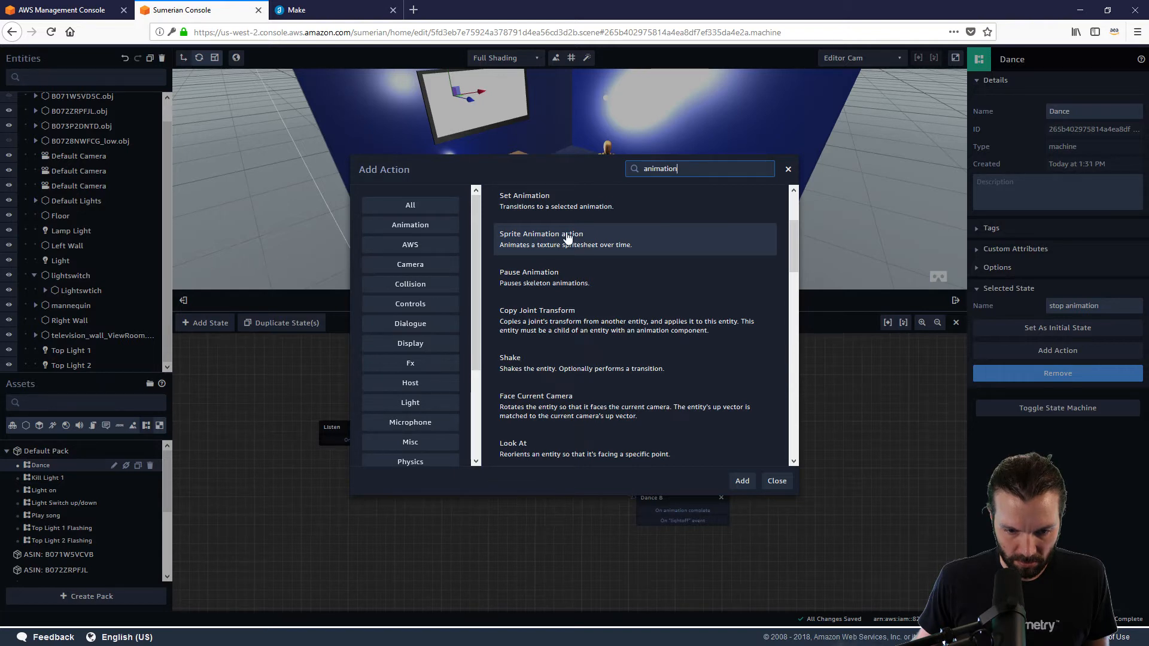
pyautogui.scroll(-2, 554, 276)
pyautogui.scroll(3, 553, 279)
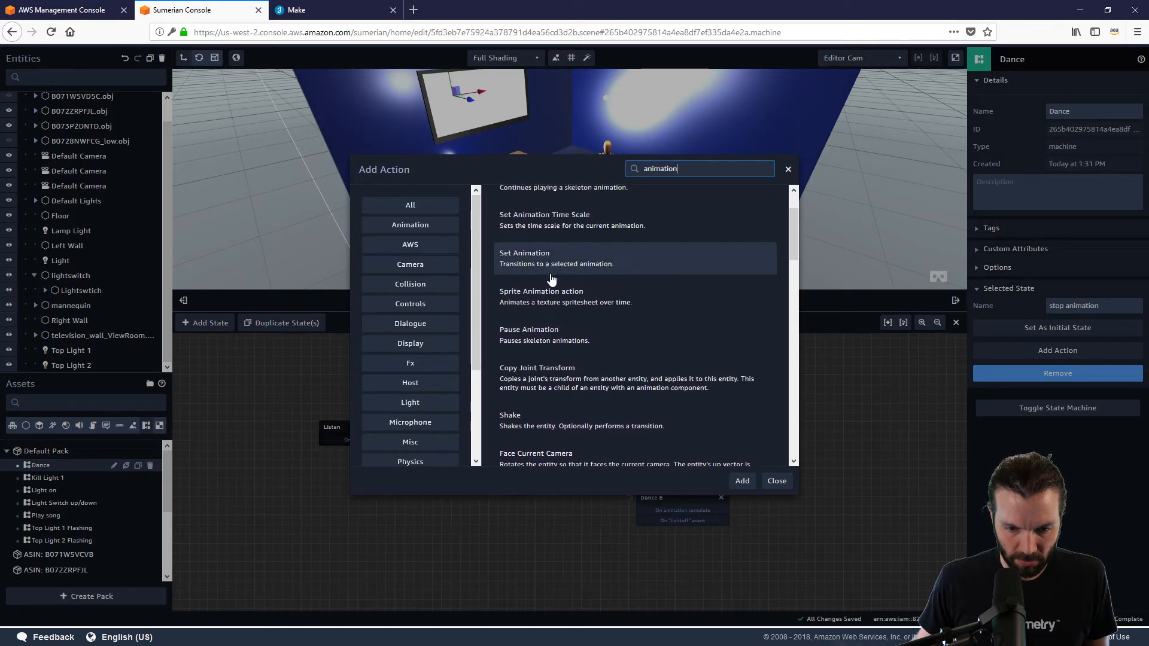
pyautogui.click(553, 334)
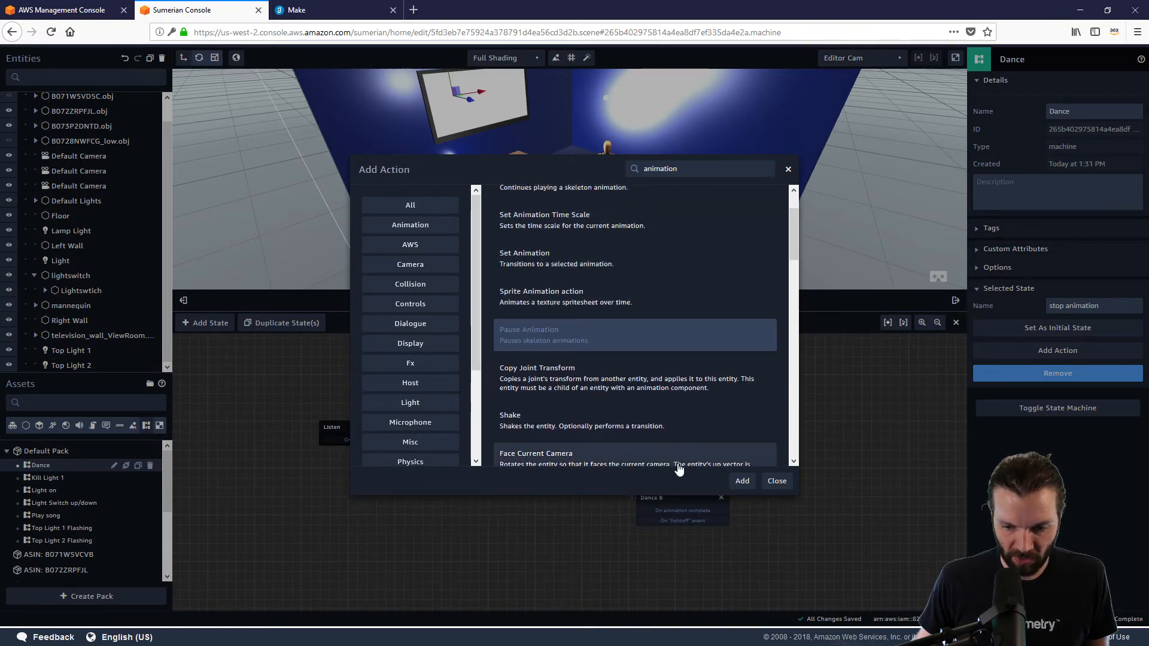
pyautogui.click(742, 480)
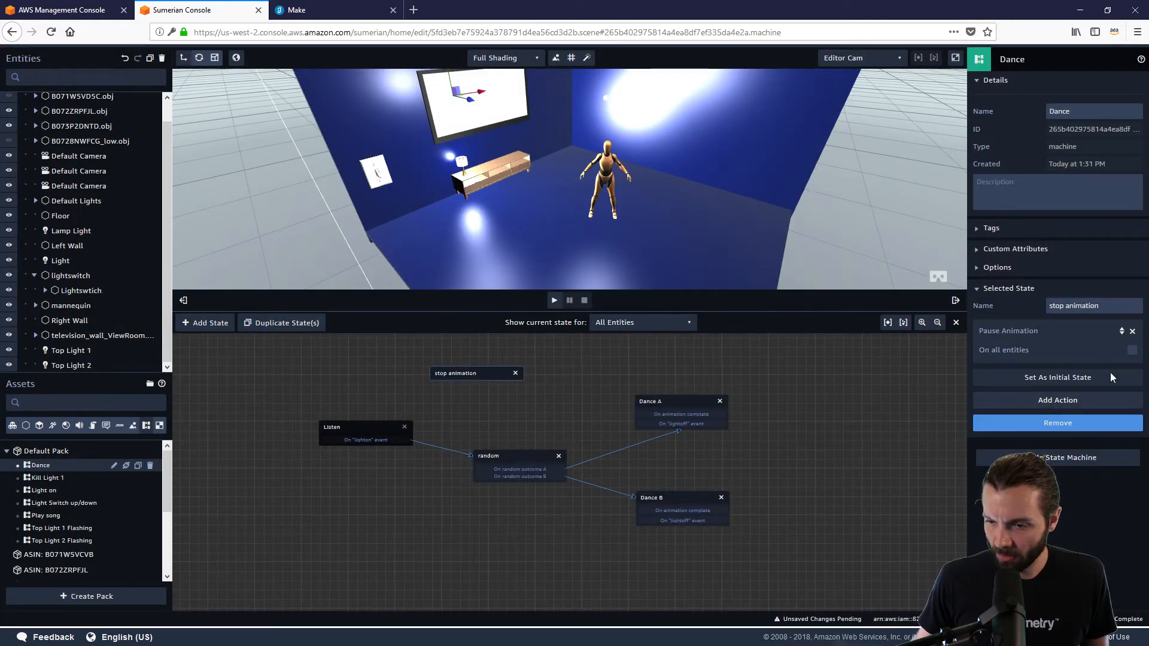
# Add a Transition action to the stop animation state
pyautogui.click(1031, 400)
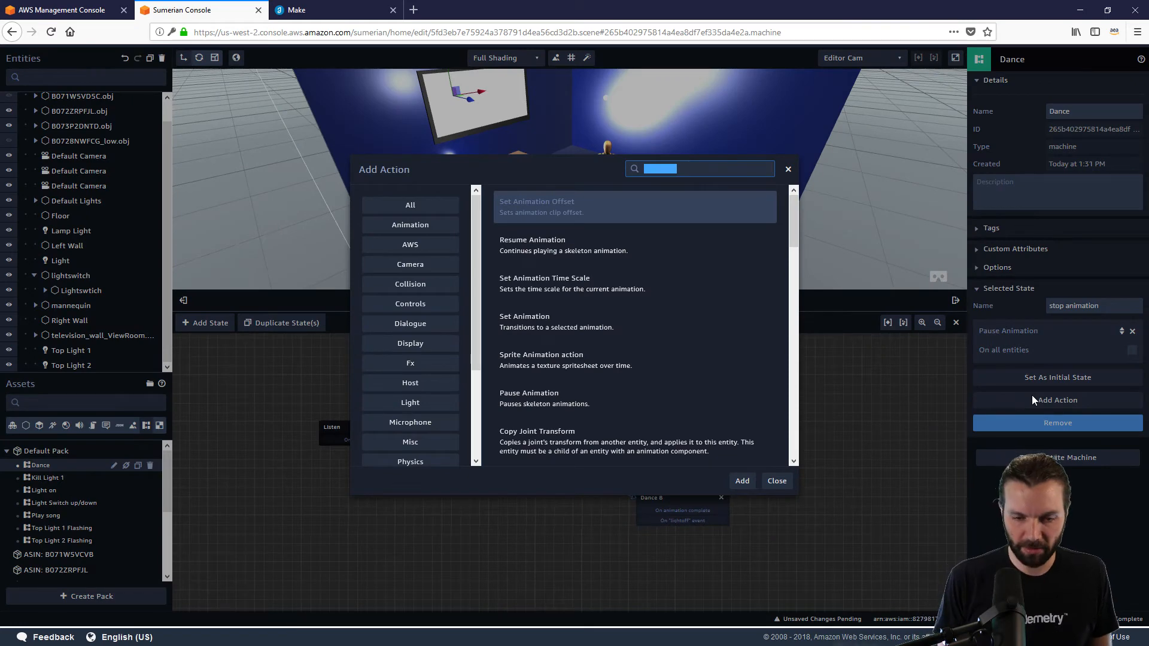
pyautogui.write('tran')
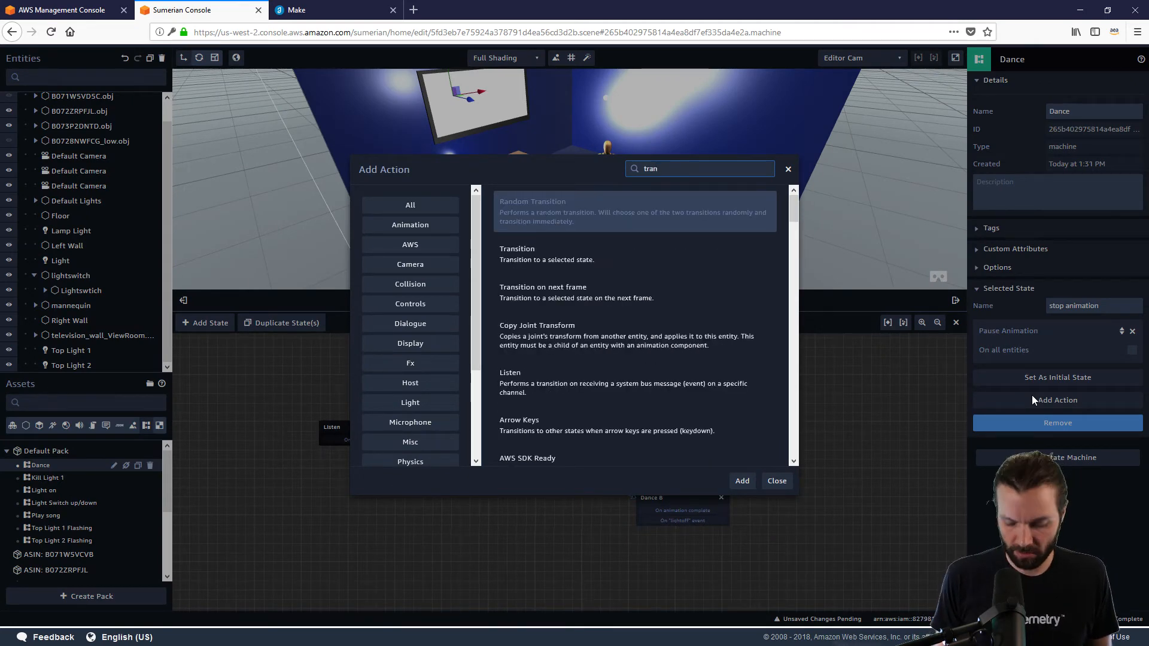
pyautogui.press('Return')
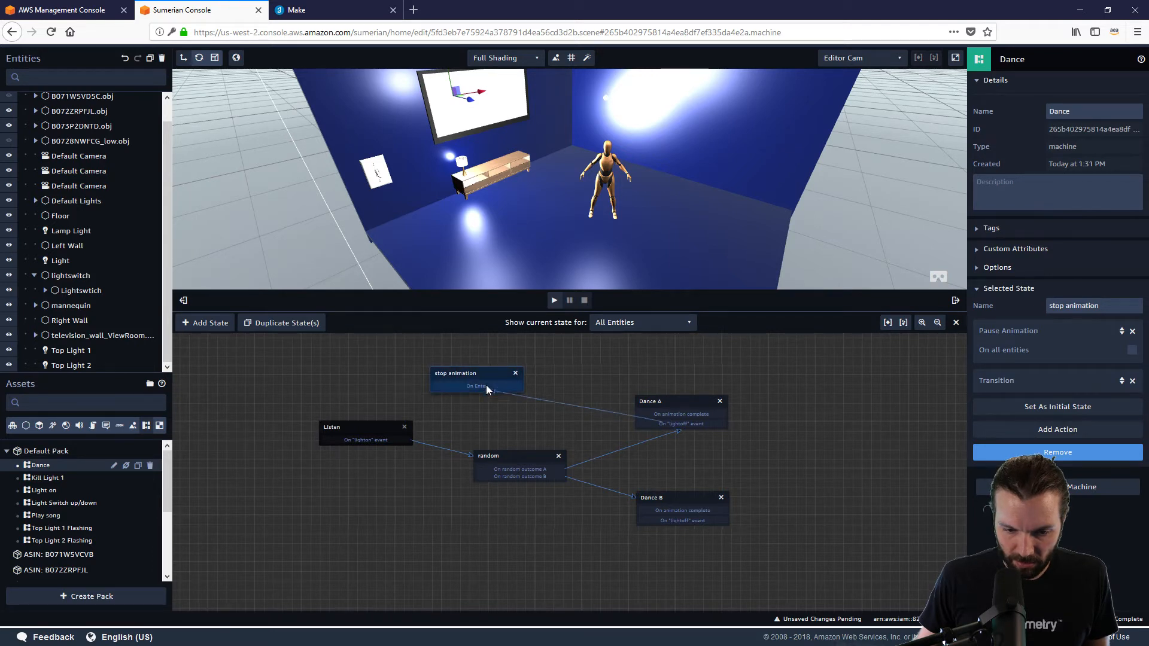
# Link the lightoff events of Dance A and Dance B to stop animation and its exit to Listen, moving the random state lower
pyautogui.moveTo(487, 389); pyautogui.dragTo(487, 389)
pyautogui.moveTo(655, 521); pyautogui.dragTo(405, 410)
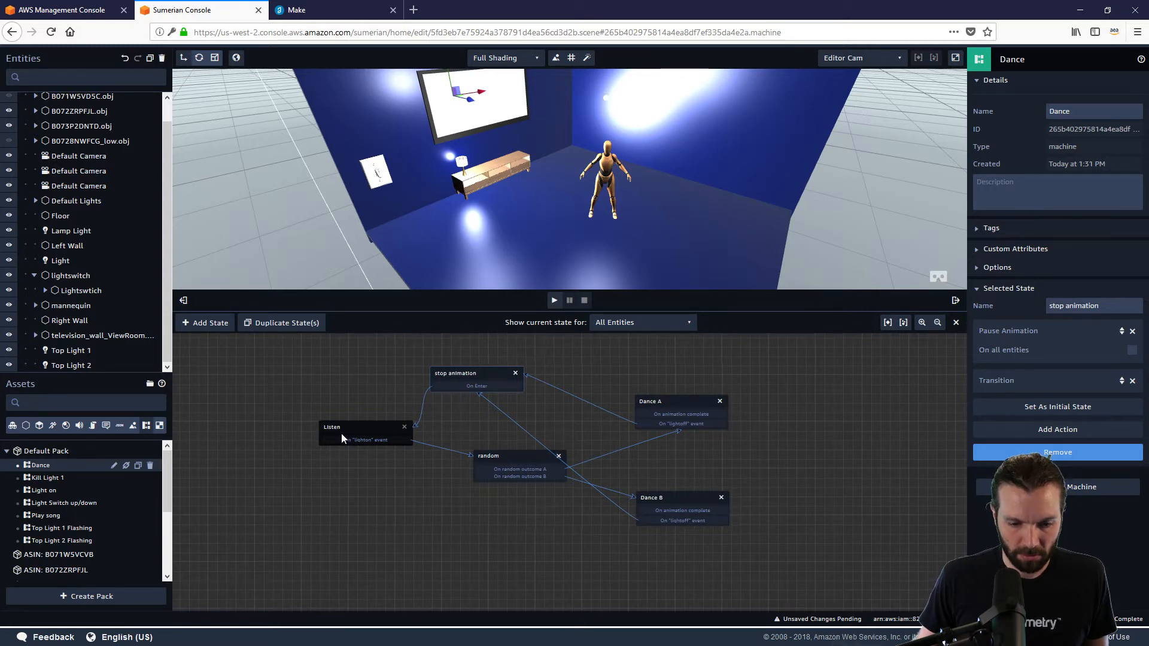
pyautogui.moveTo(494, 459); pyautogui.dragTo(451, 509)
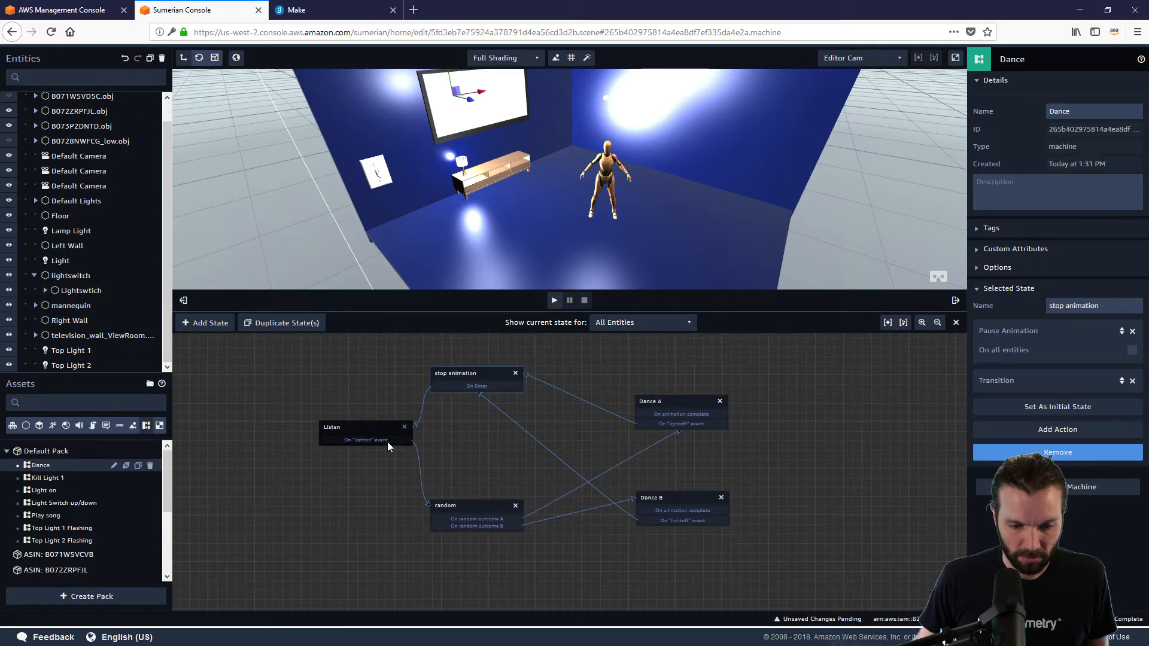
# Play the scene, toggle the light switch on, off and on again to test the dance, and stop playback
pyautogui.click(554, 301)
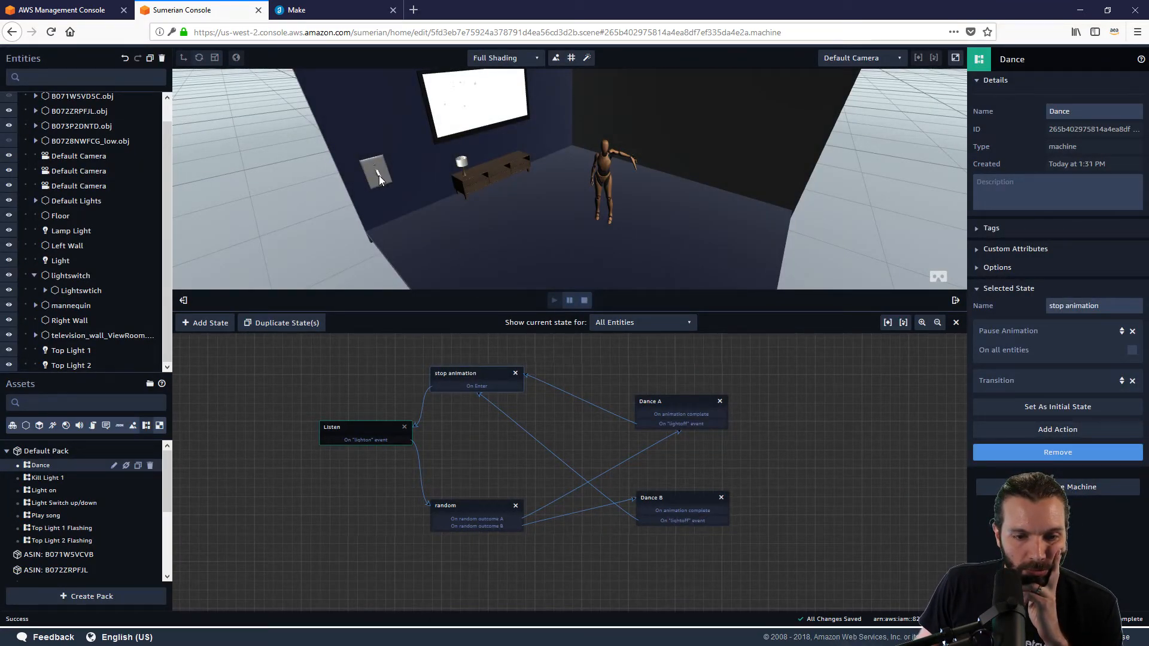
pyautogui.click(379, 175)
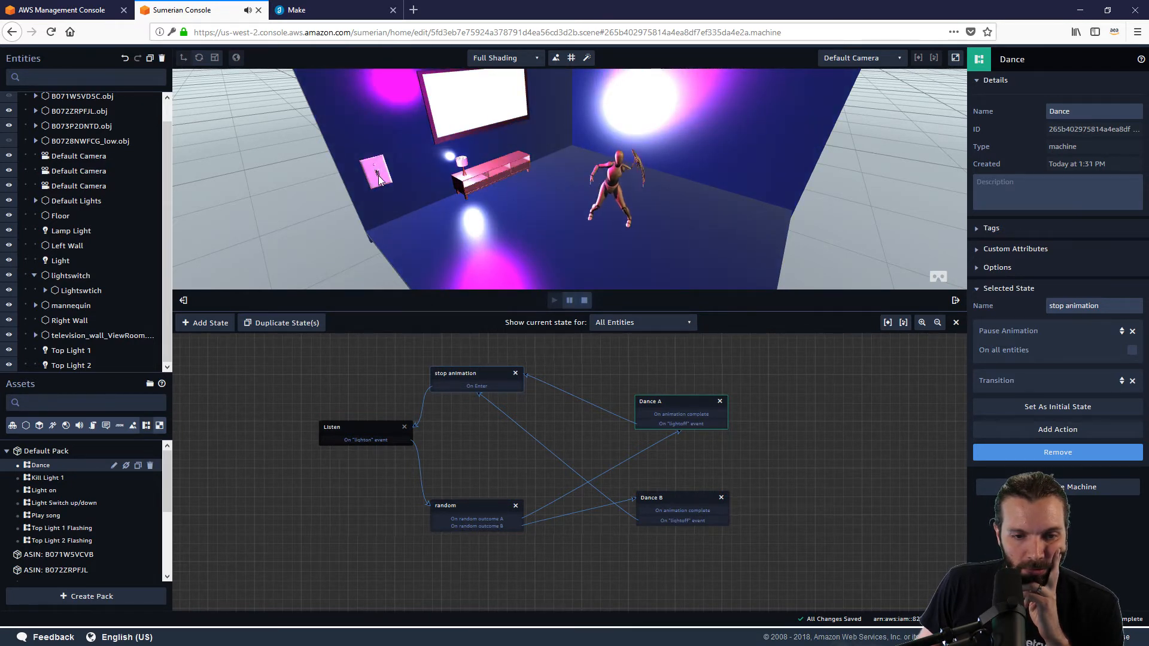
pyautogui.click(377, 175)
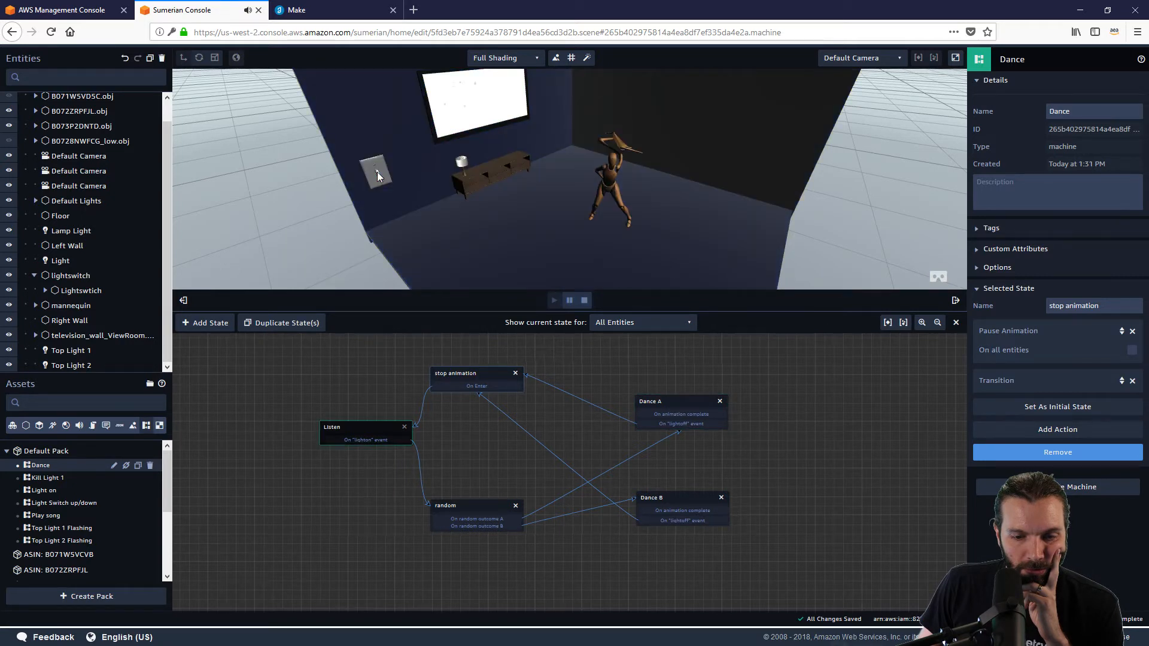
pyautogui.click(377, 172)
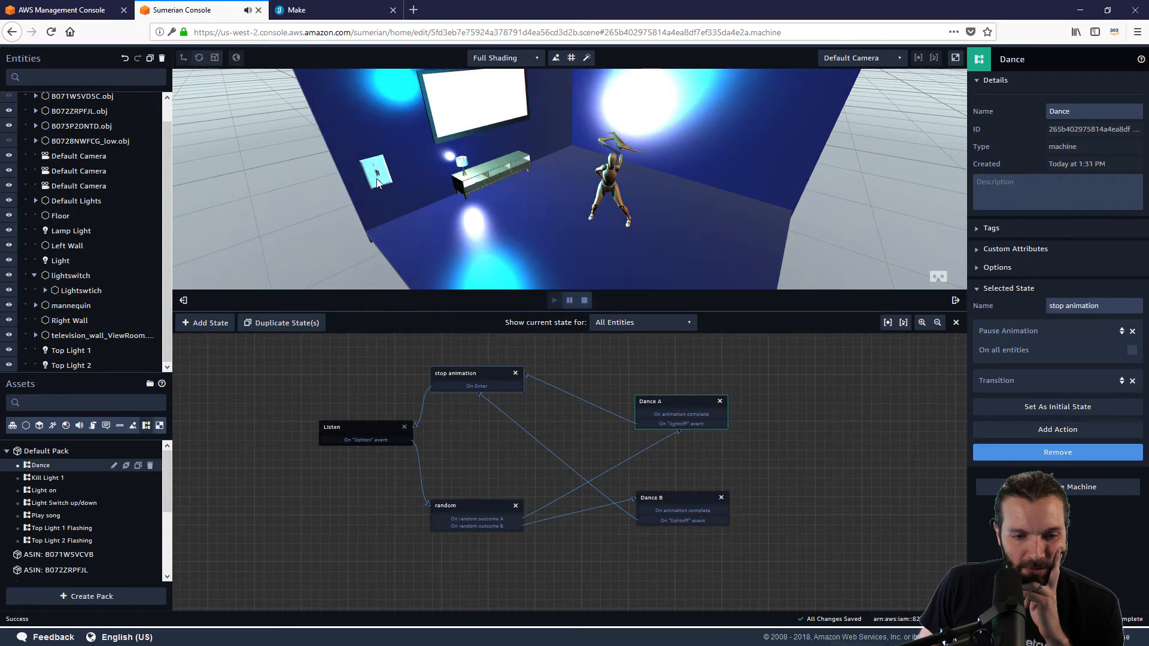
pyautogui.click(584, 301)
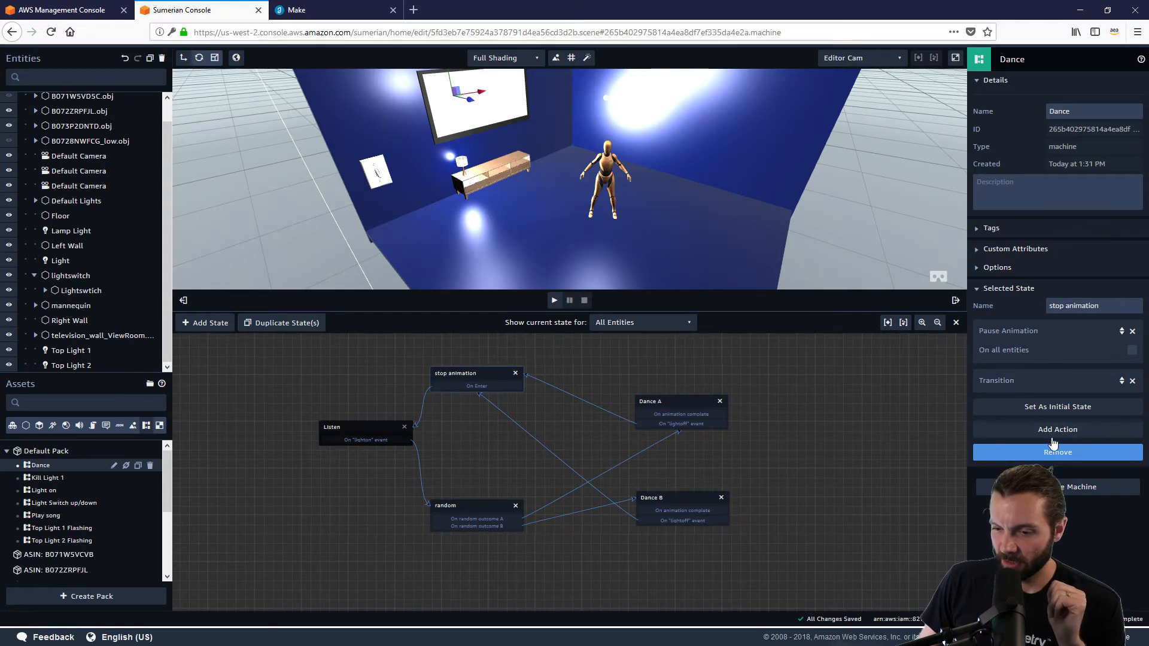
pyautogui.click(691, 414)
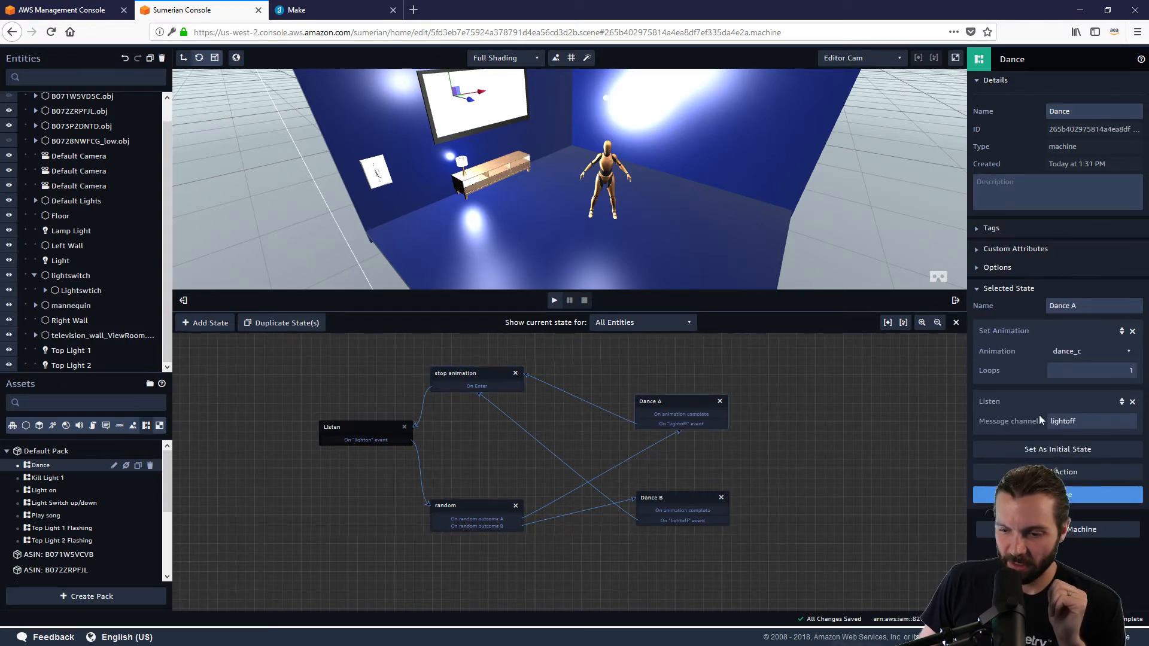
pyautogui.click(1059, 473)
pyautogui.write('top animation')
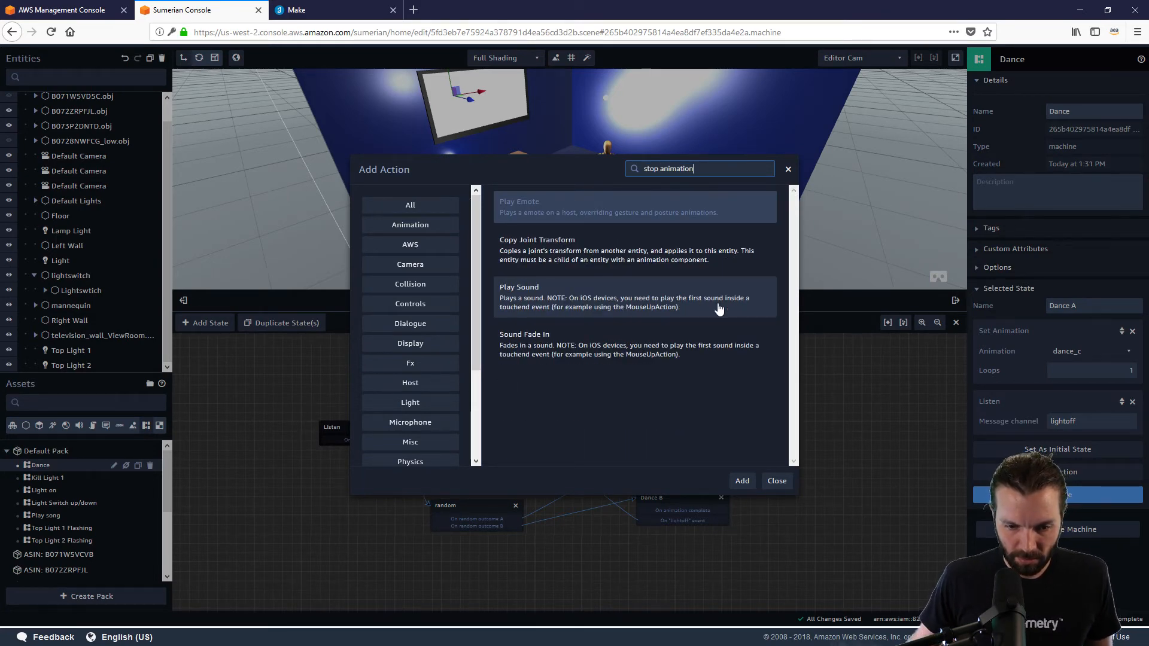
pyautogui.hotkey('ctrl', 'a')
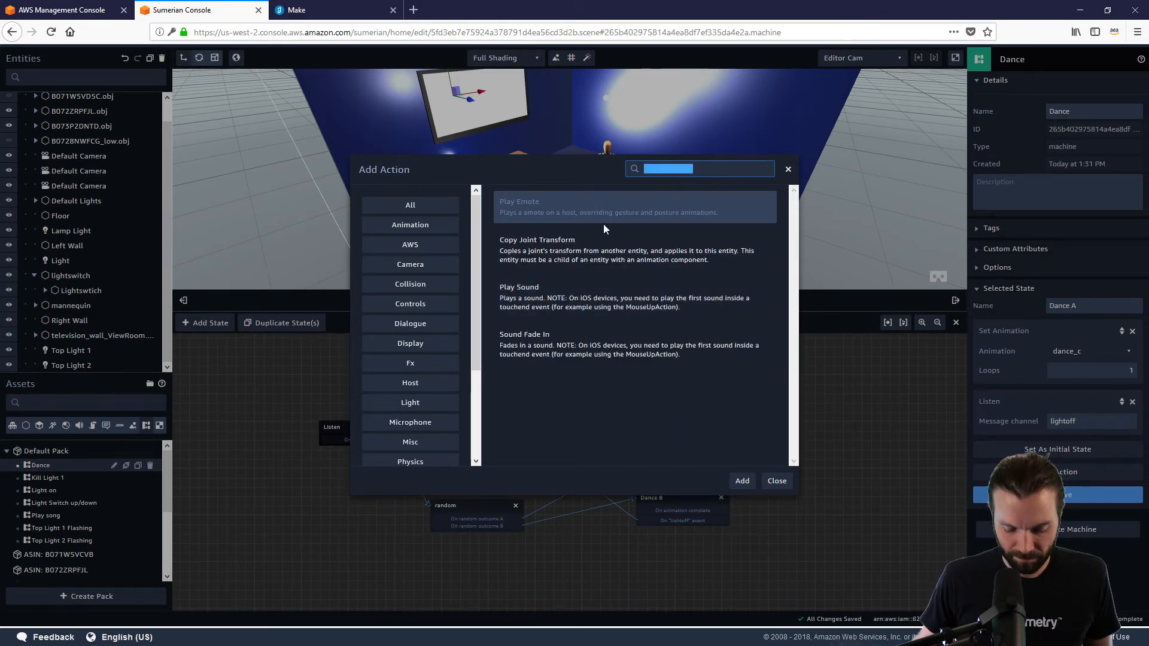
pyautogui.write('animatio')
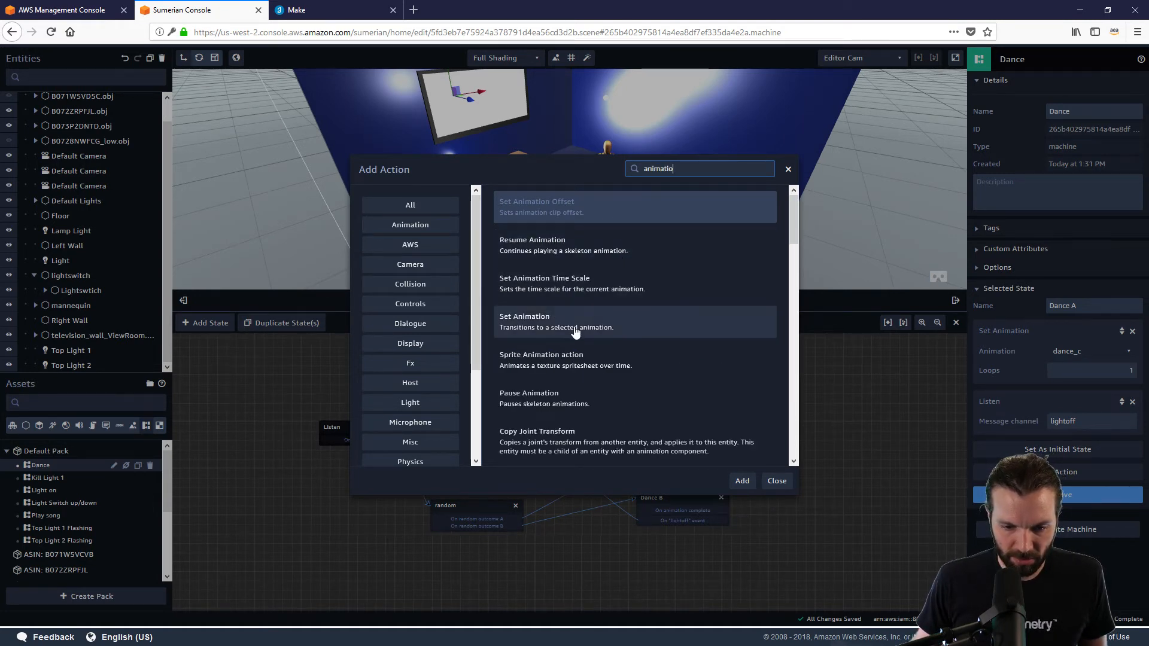
pyautogui.click(631, 321)
pyautogui.click(745, 484)
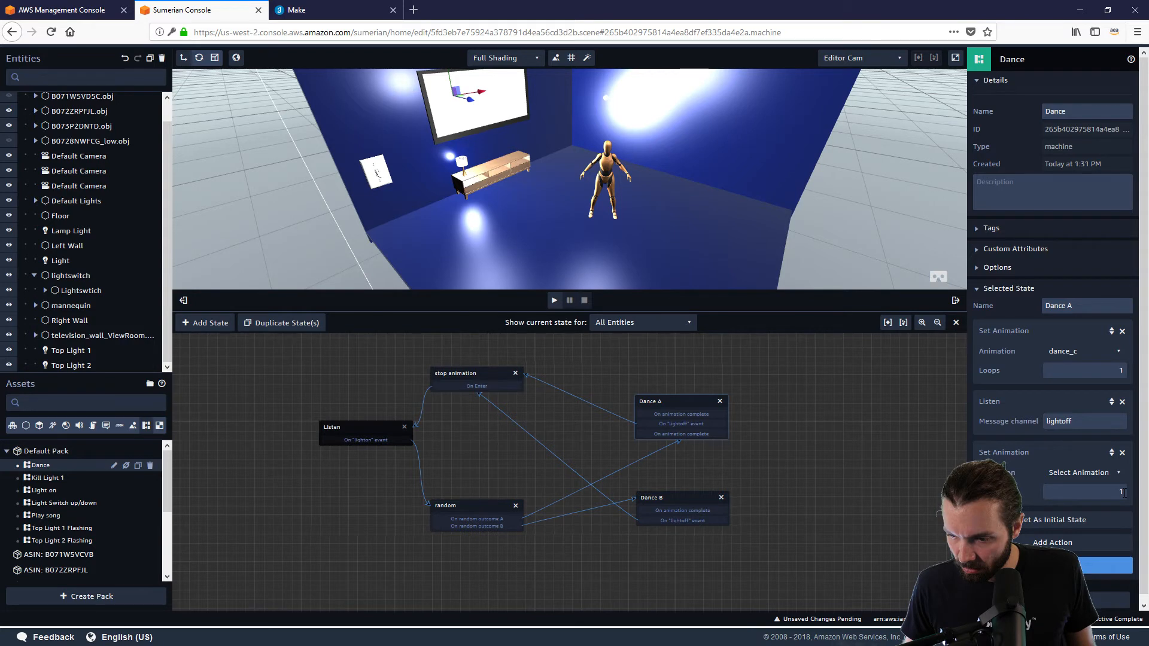
pyautogui.click(1122, 453)
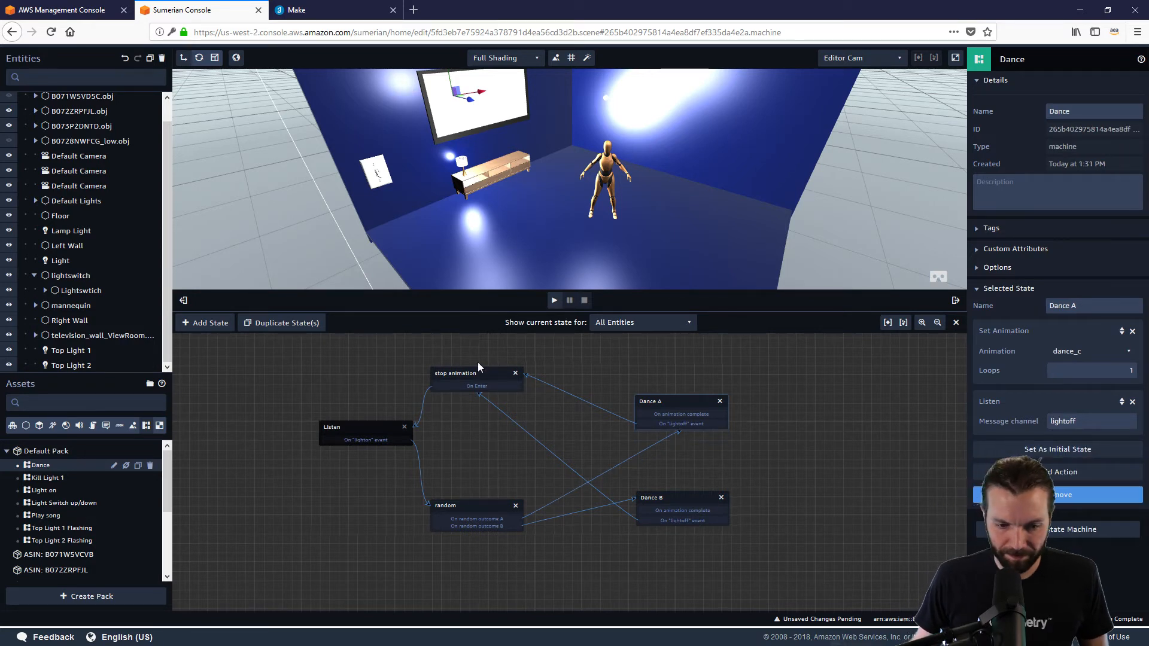
# Shift Listen outward and replace the stop animation state's Pause Animation action with a Set Animation action using stand_idle_small
pyautogui.moveTo(352, 433); pyautogui.dragTo(309, 441)
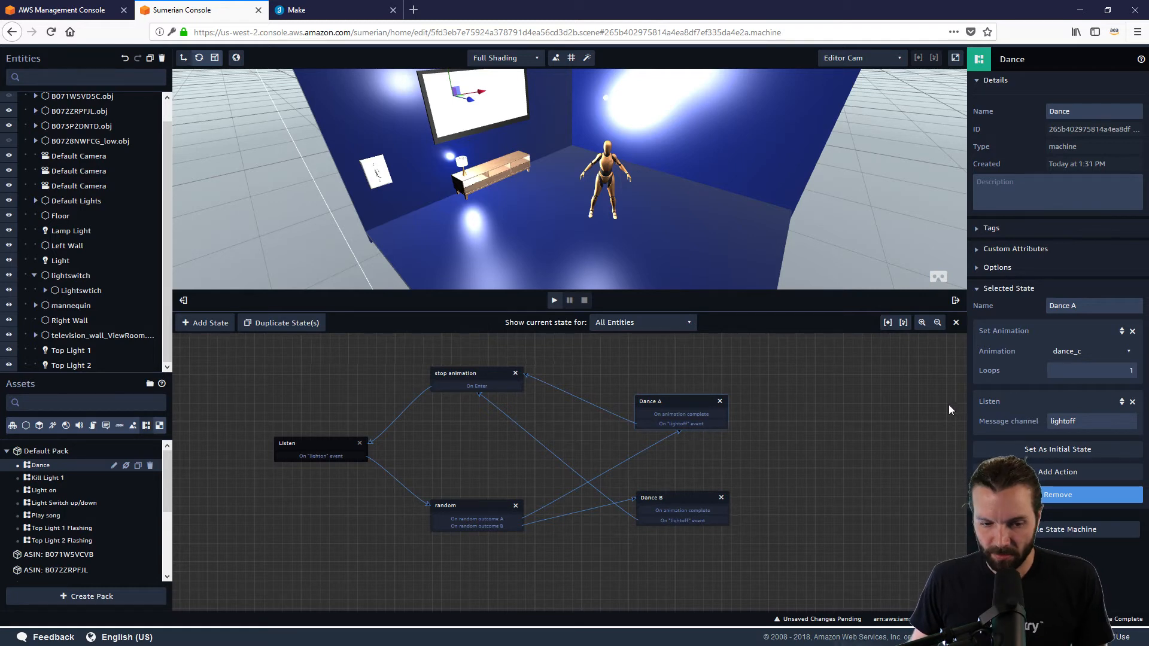
pyautogui.click(479, 377)
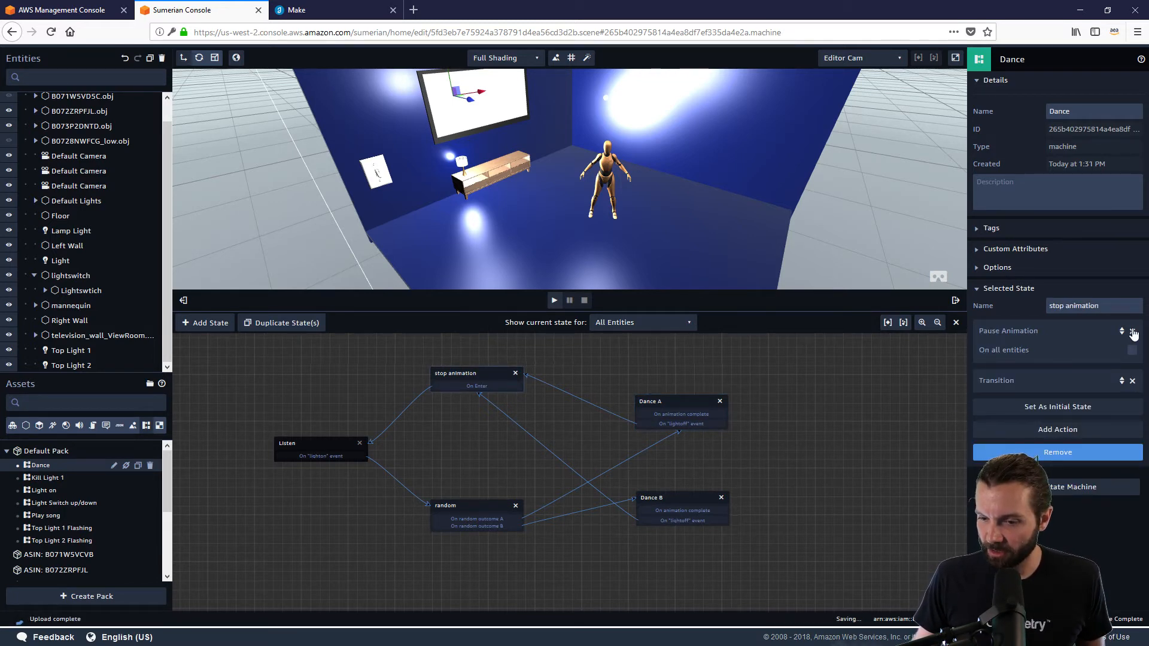
pyautogui.click(1133, 331)
pyautogui.click(1070, 382)
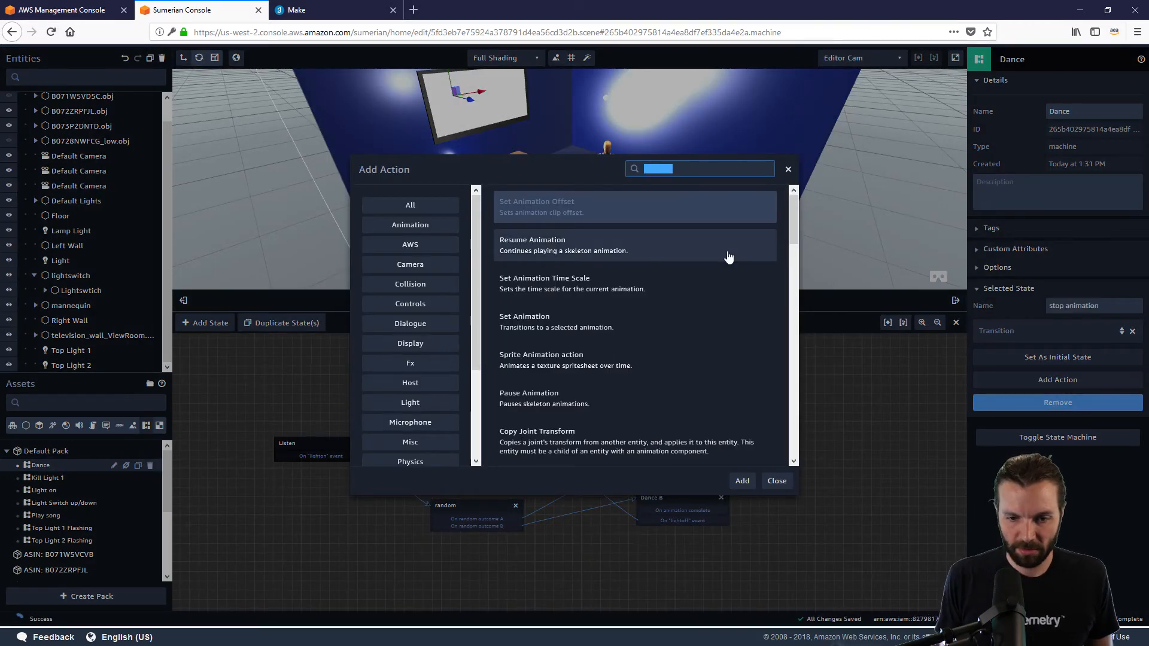
pyautogui.write('set')
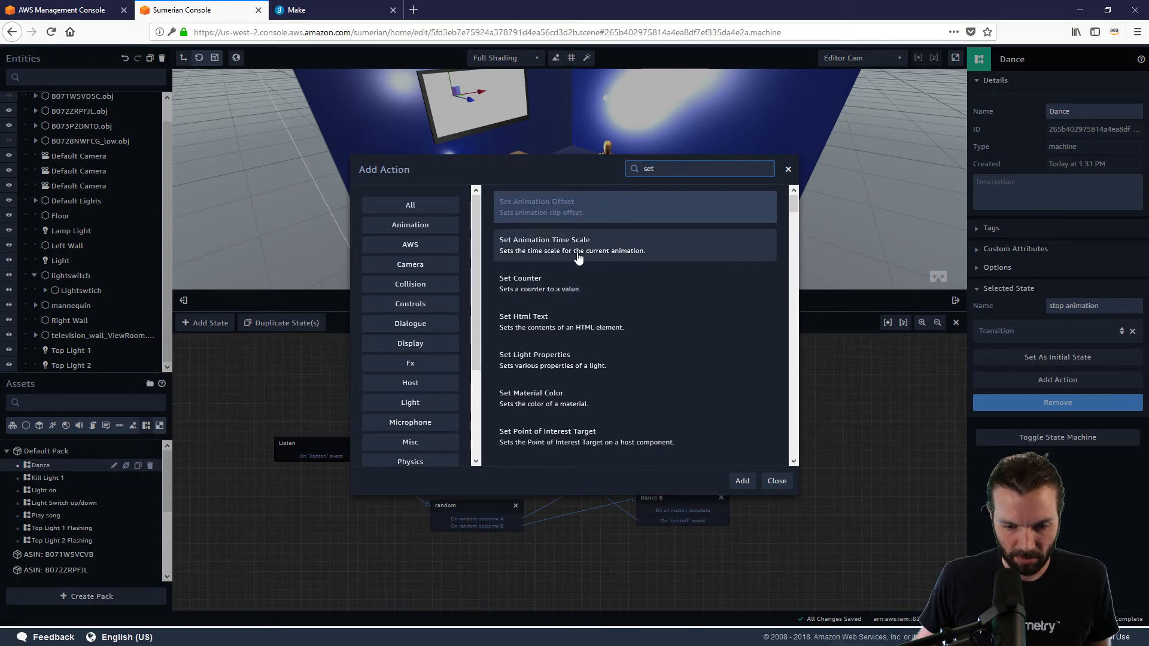
pyautogui.write('anim')
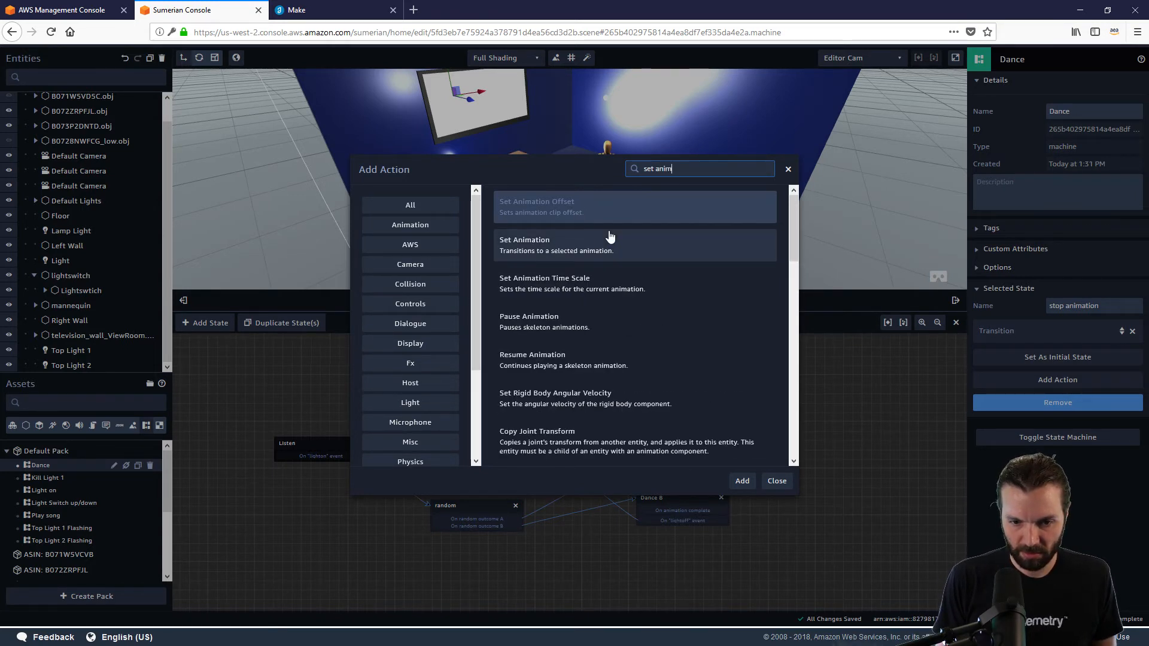
pyautogui.click(634, 251)
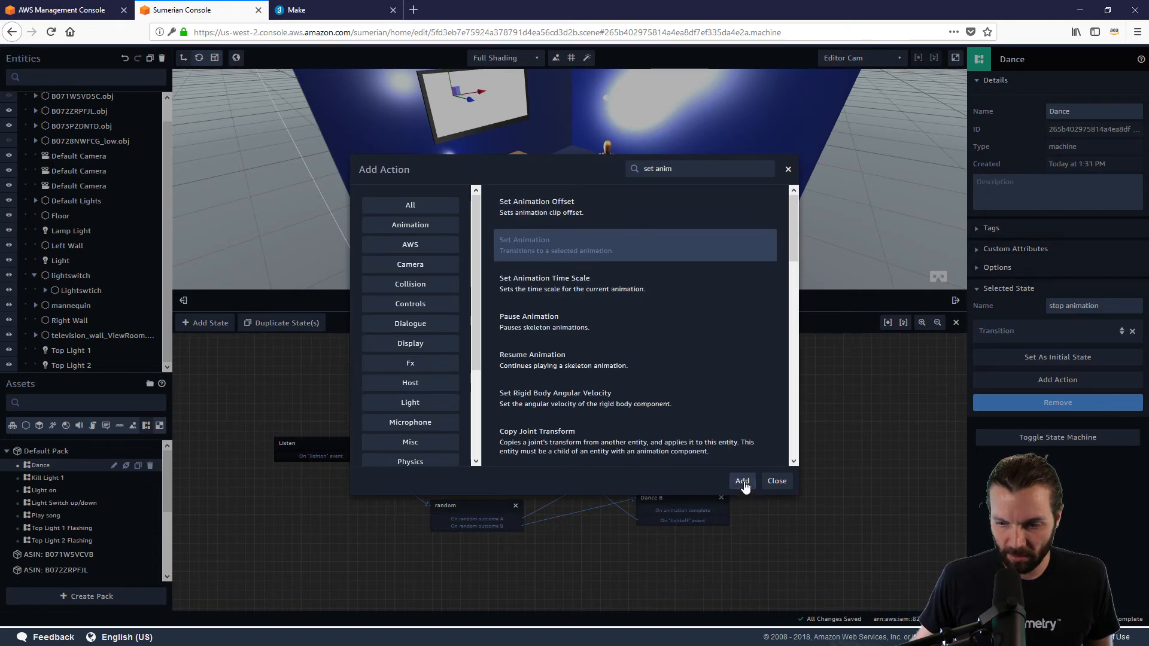
pyautogui.click(743, 480)
pyautogui.click(1106, 381)
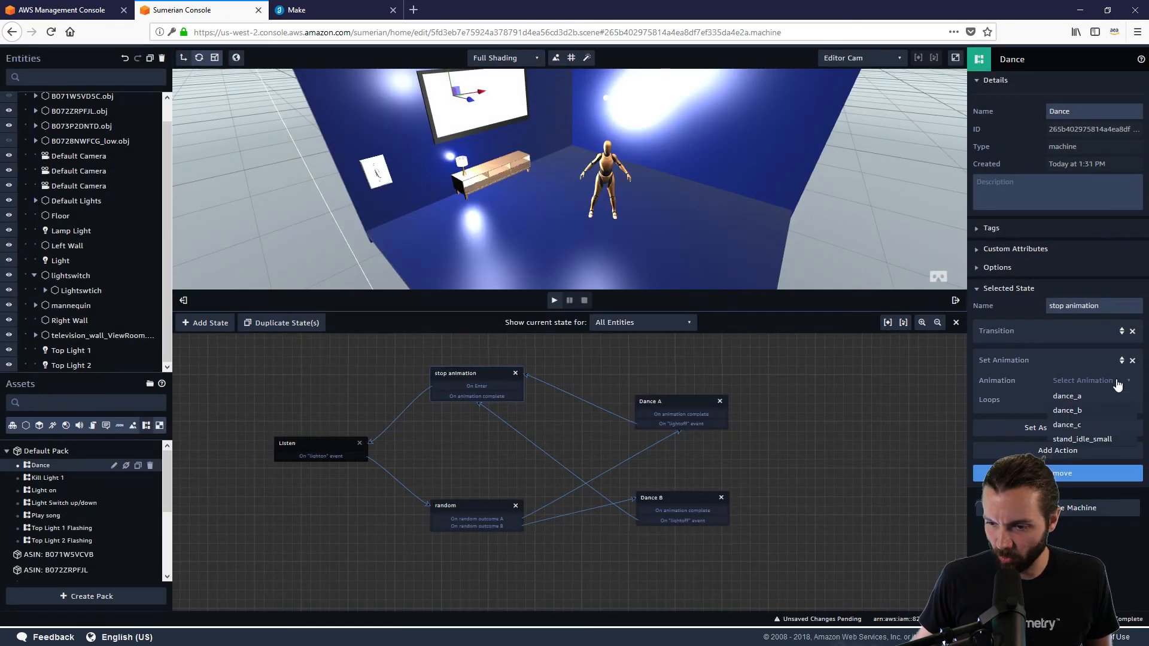
pyautogui.click(1094, 440)
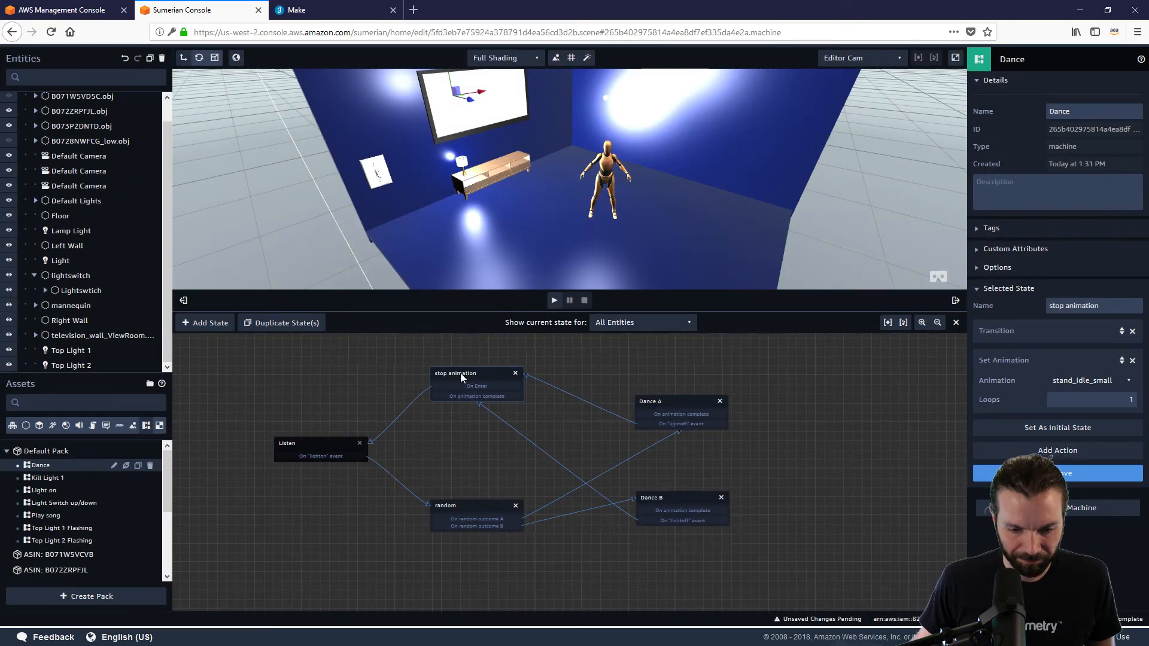
# Remove the Transition action from stop animation, nudge the state upward, and link its animation complete event to Listen
pyautogui.moveTo(461, 373); pyautogui.dragTo(453, 364)
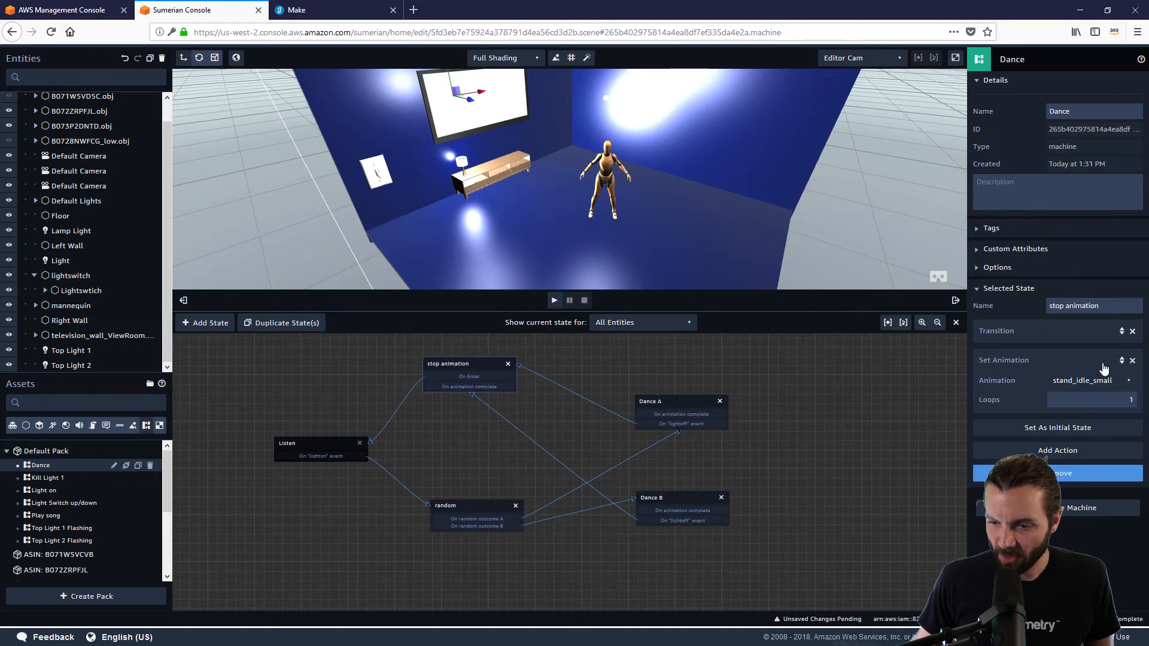
pyautogui.click(1132, 331)
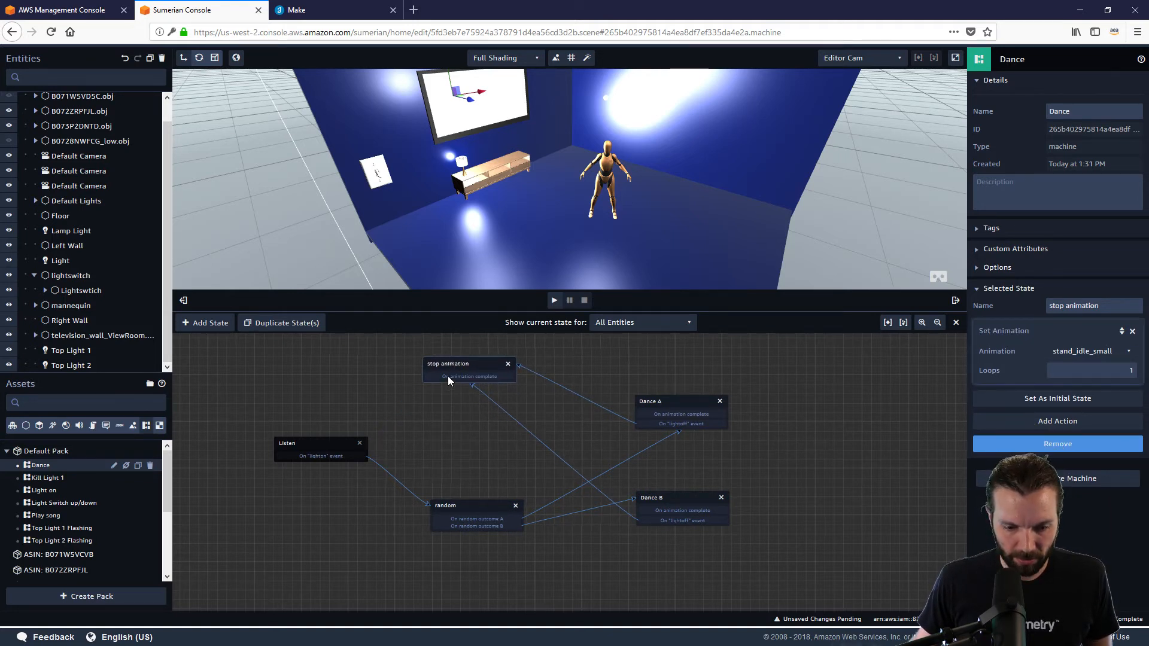
pyautogui.moveTo(448, 375); pyautogui.dragTo(345, 445)
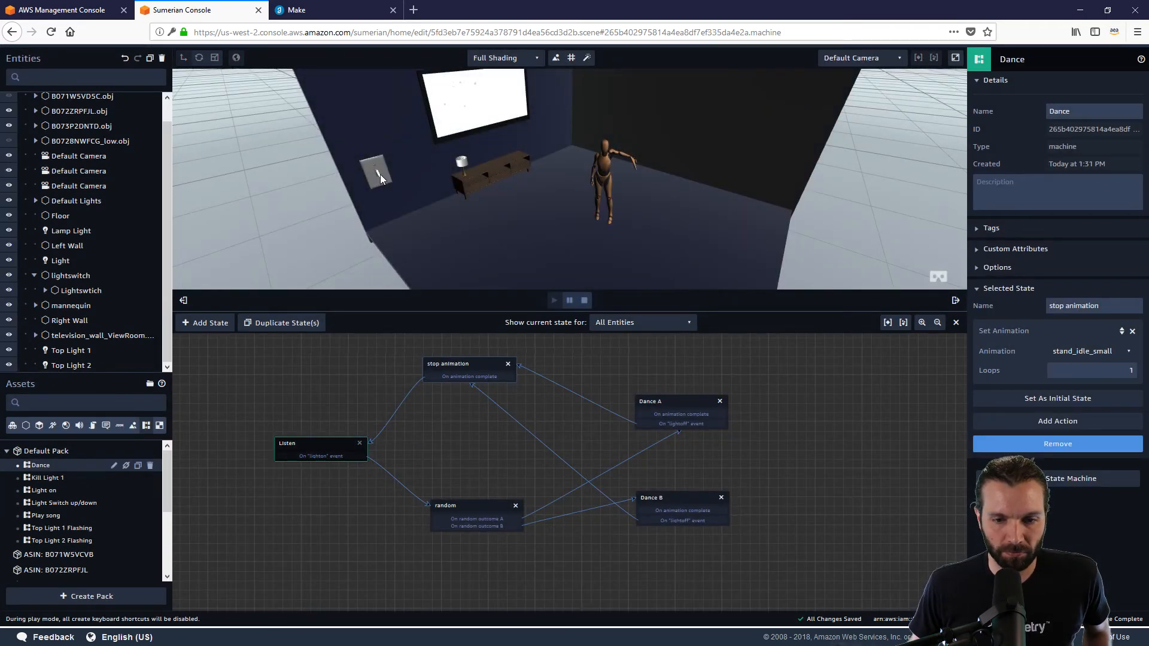
# Toggle the wall light switch on and off repeatedly during playback, checking the mannequin's dance and idle animations from different angles
pyautogui.click(378, 175)
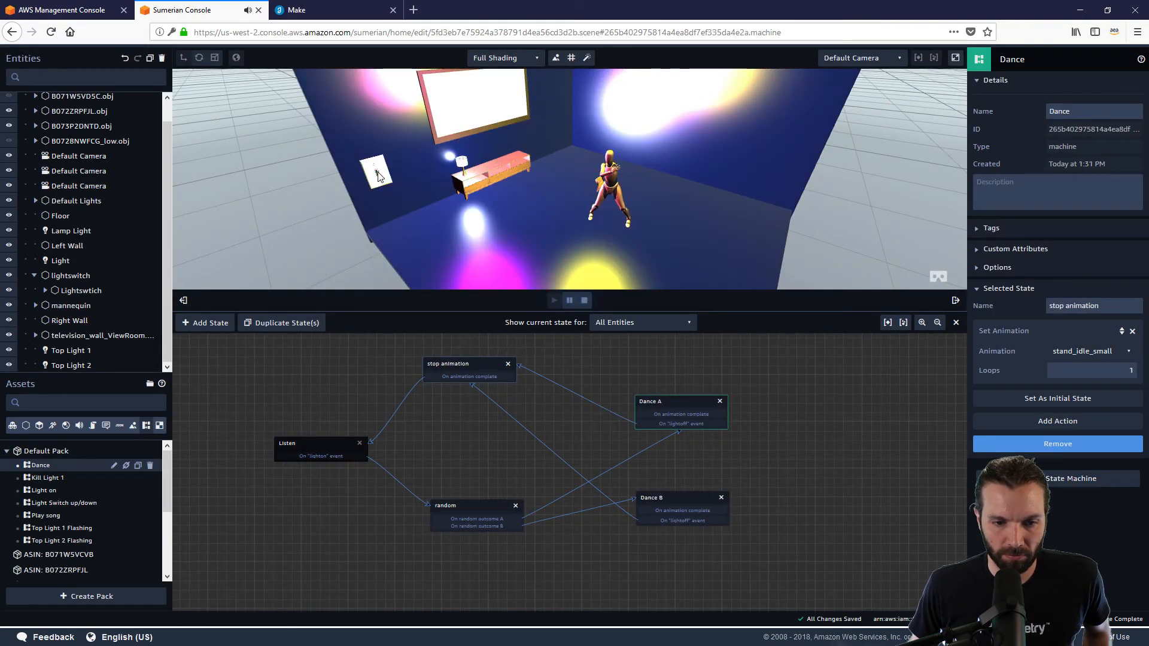
pyautogui.click(377, 174)
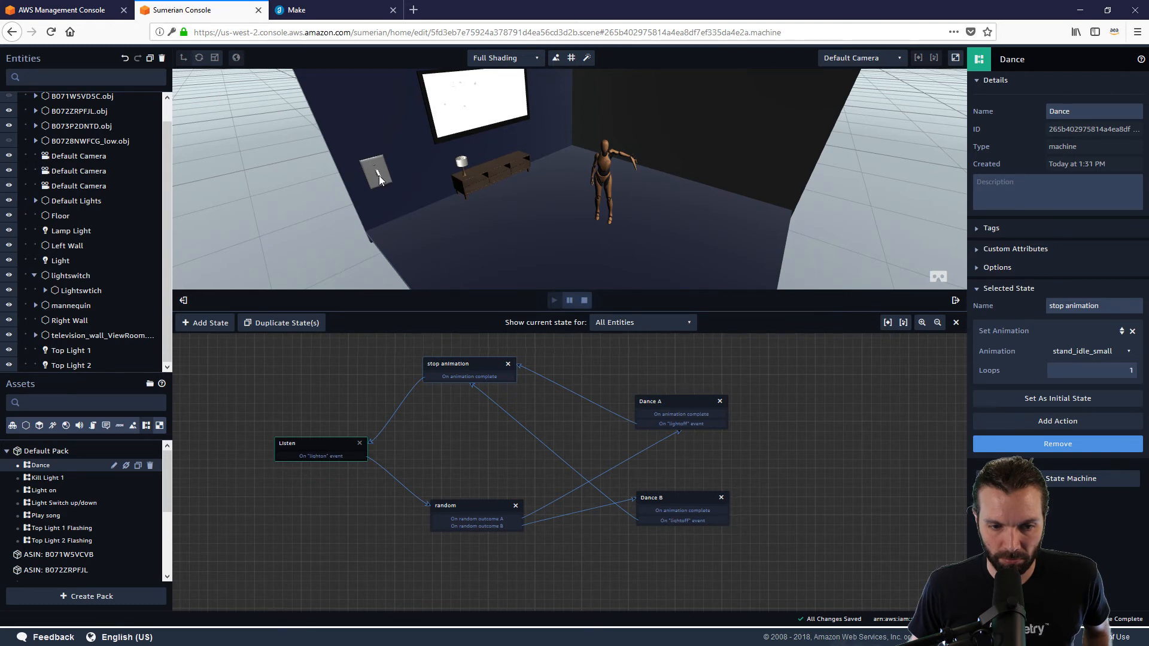
pyautogui.click(379, 175)
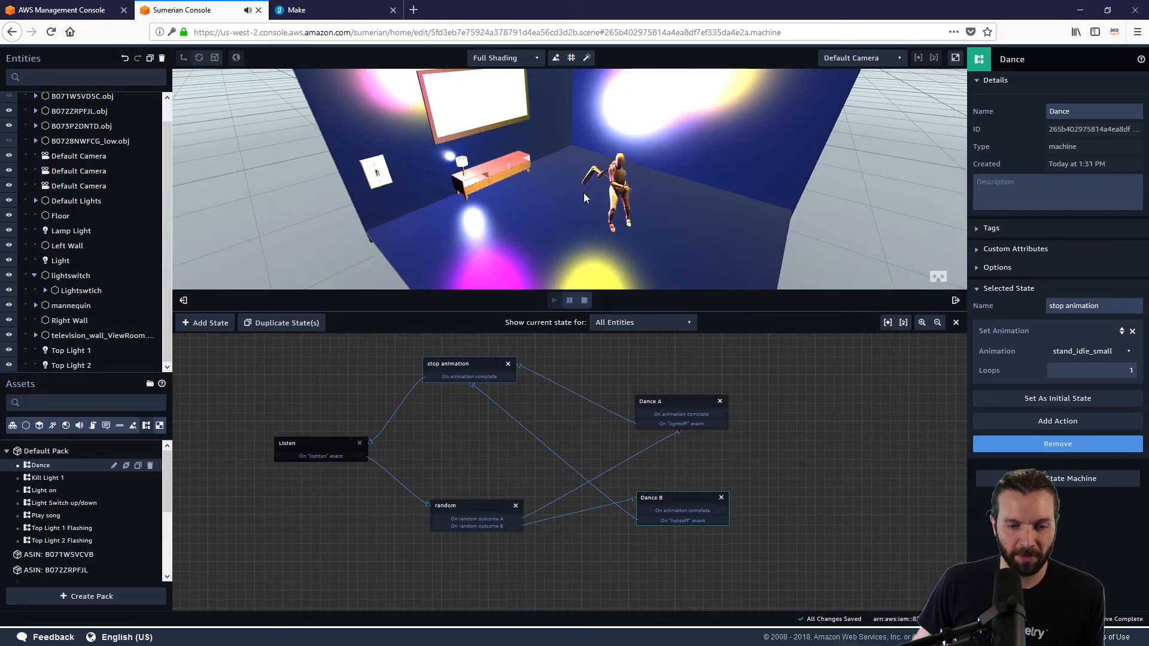
pyautogui.moveTo(599, 233); pyautogui.dragTo(700, 203)
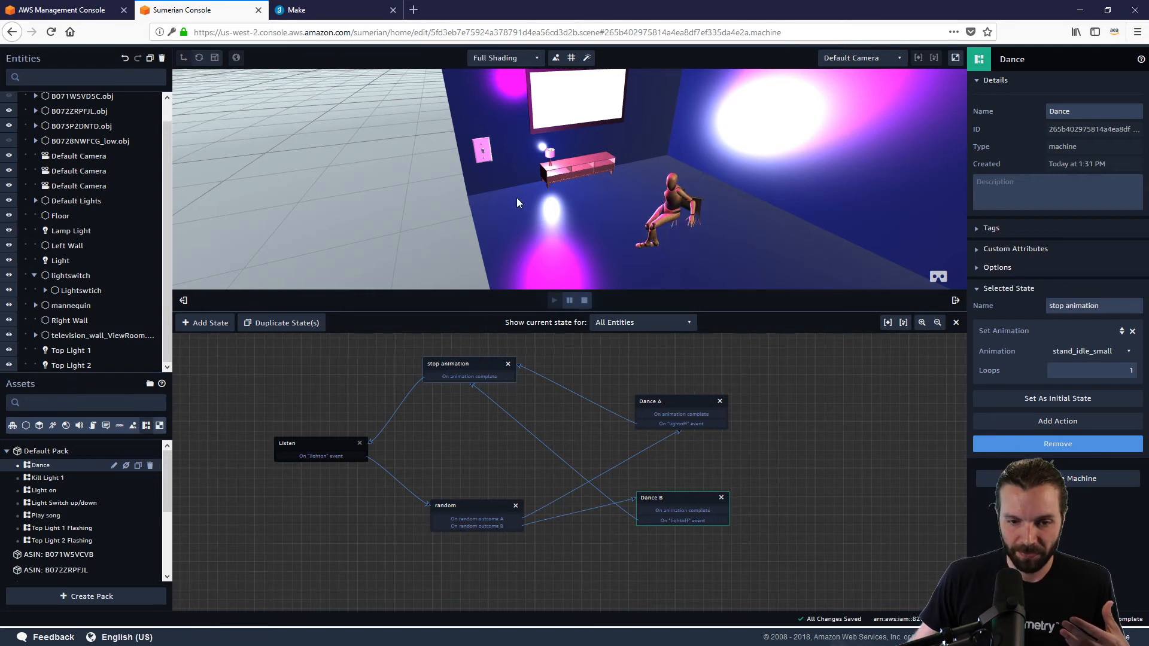
pyautogui.click(483, 154)
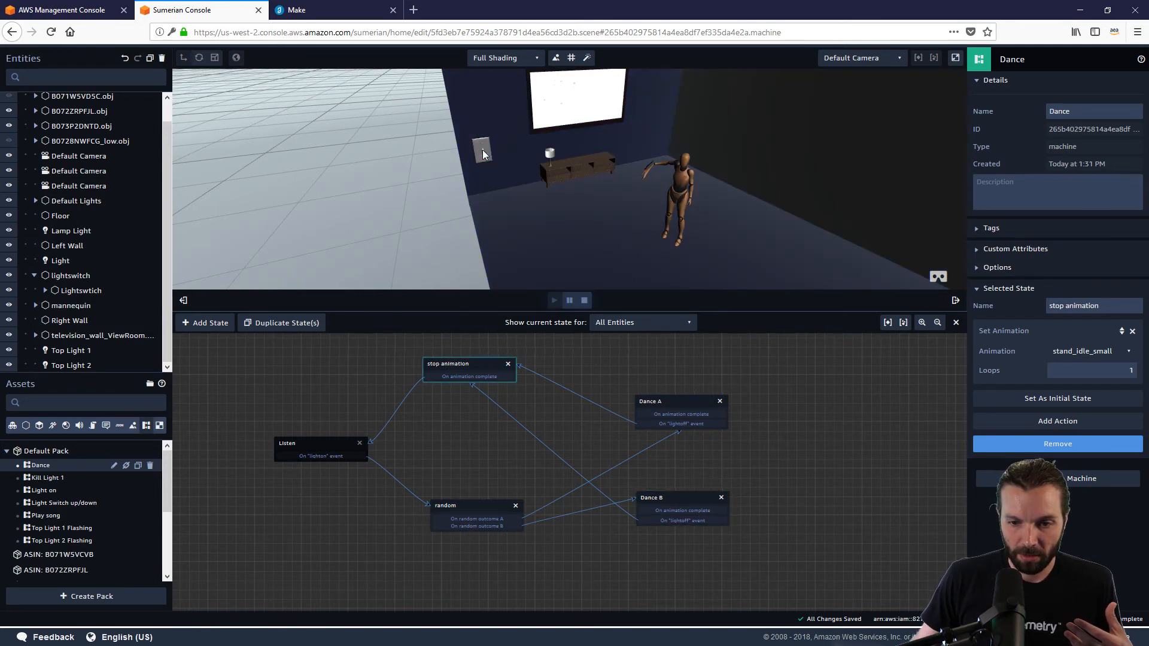
pyautogui.click(484, 154)
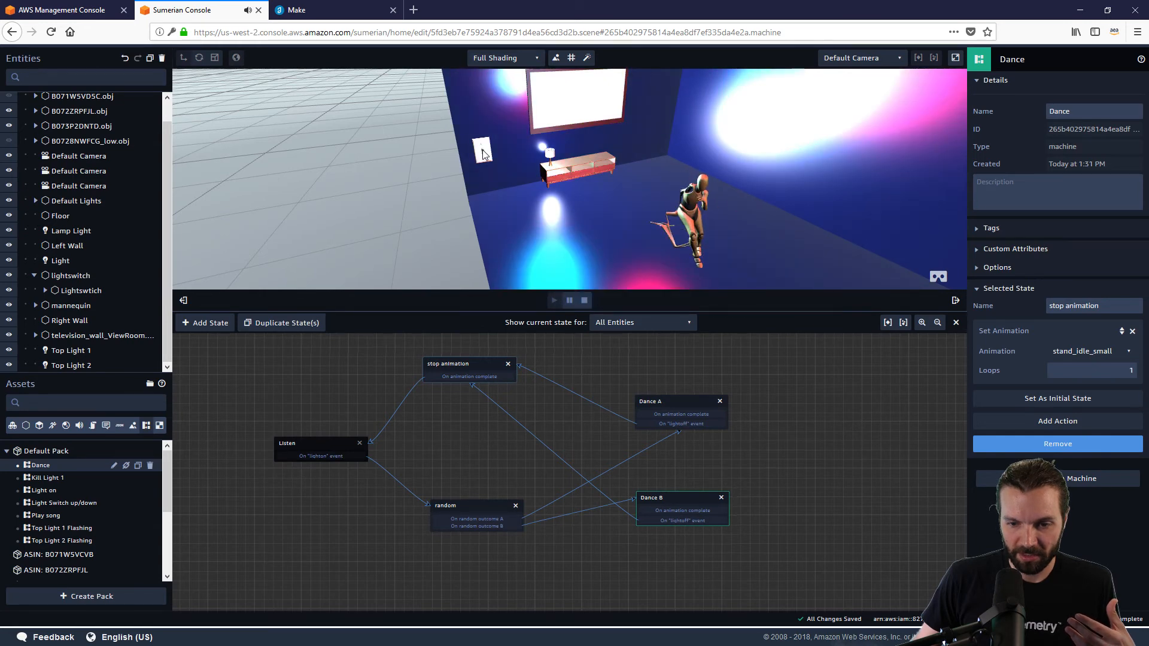
pyautogui.moveTo(486, 232); pyautogui.dragTo(576, 234)
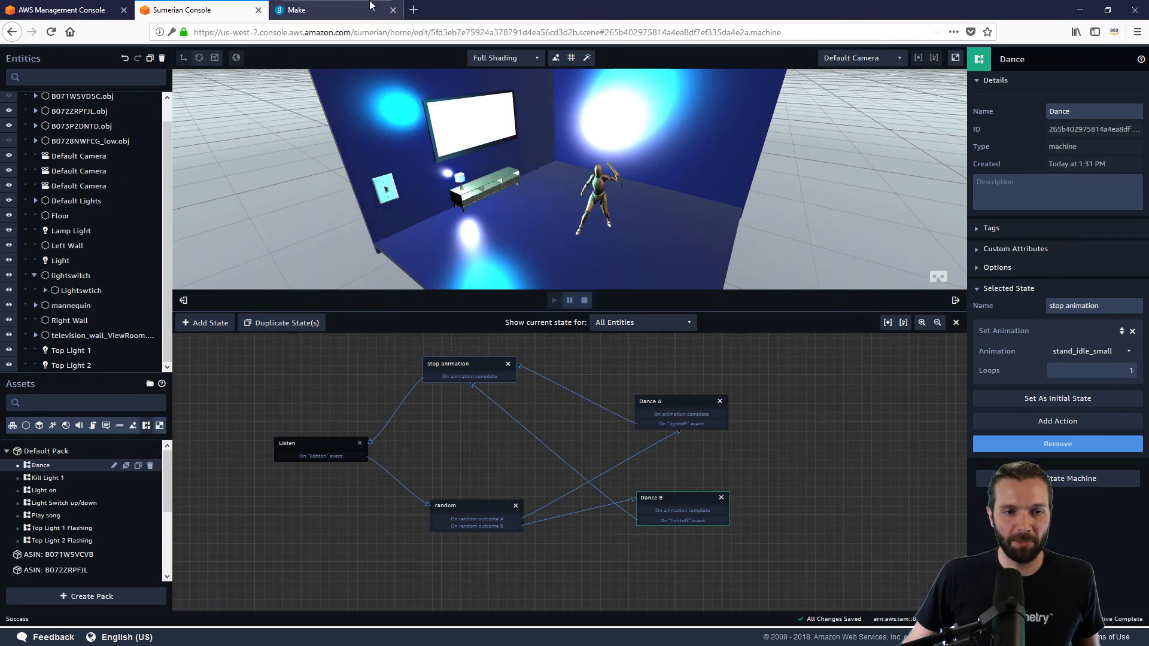
# Switch to the Jukedeck track generator page, return to the Sumerian scene, and stop playback
pyautogui.click(350, 9)
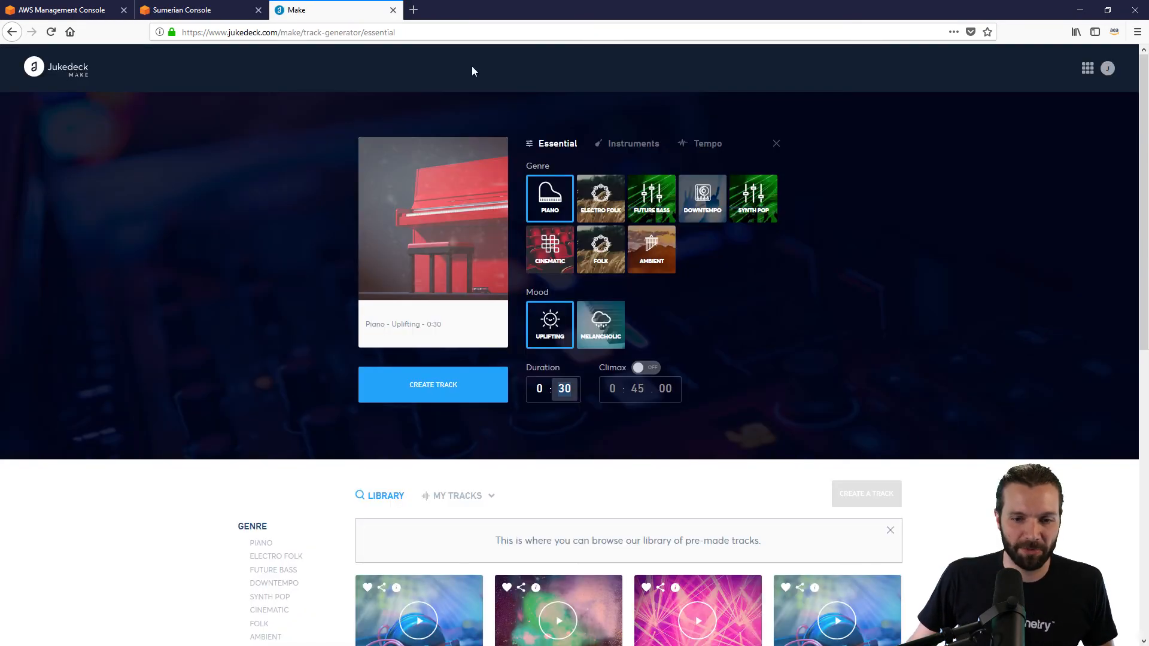
pyautogui.click(186, 10)
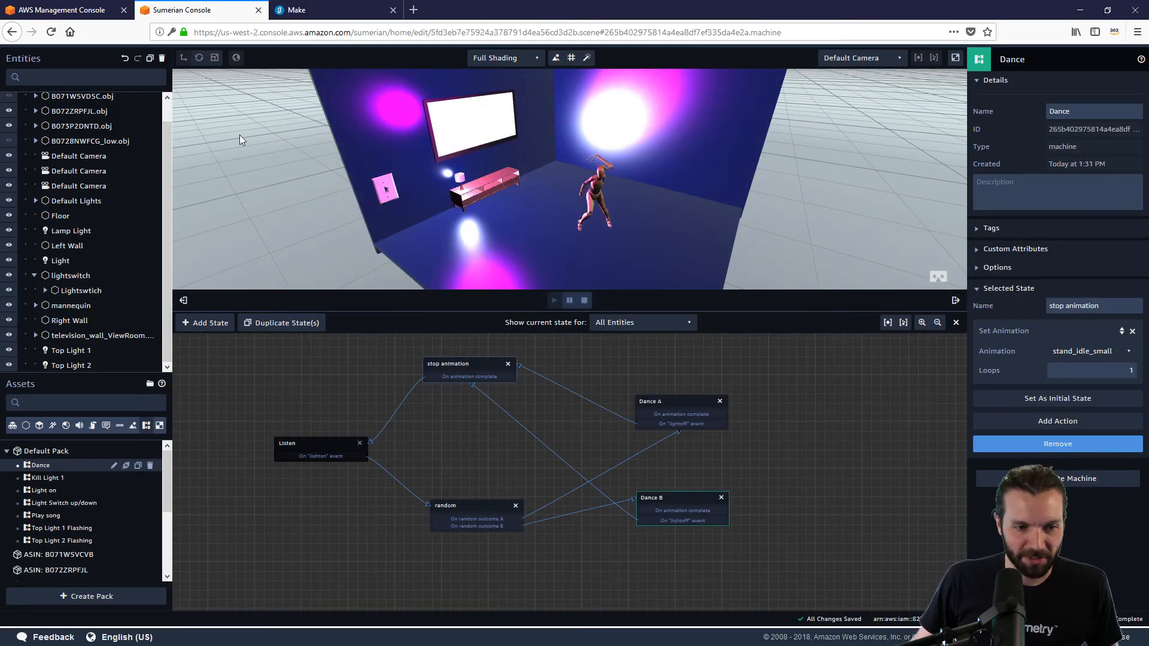
pyautogui.click(584, 301)
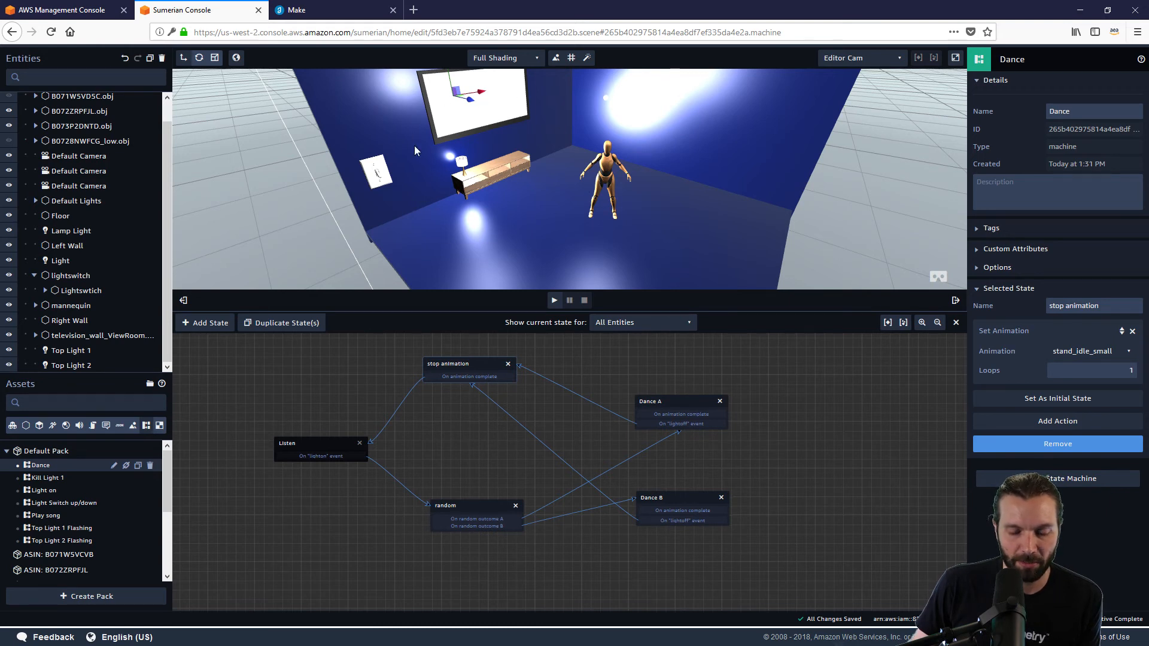
# Examine the state graphs of the Top Light 1 Flashing and Top Light 2 Flashing behaviors, with the whole second graph in view
pyautogui.click(53, 529)
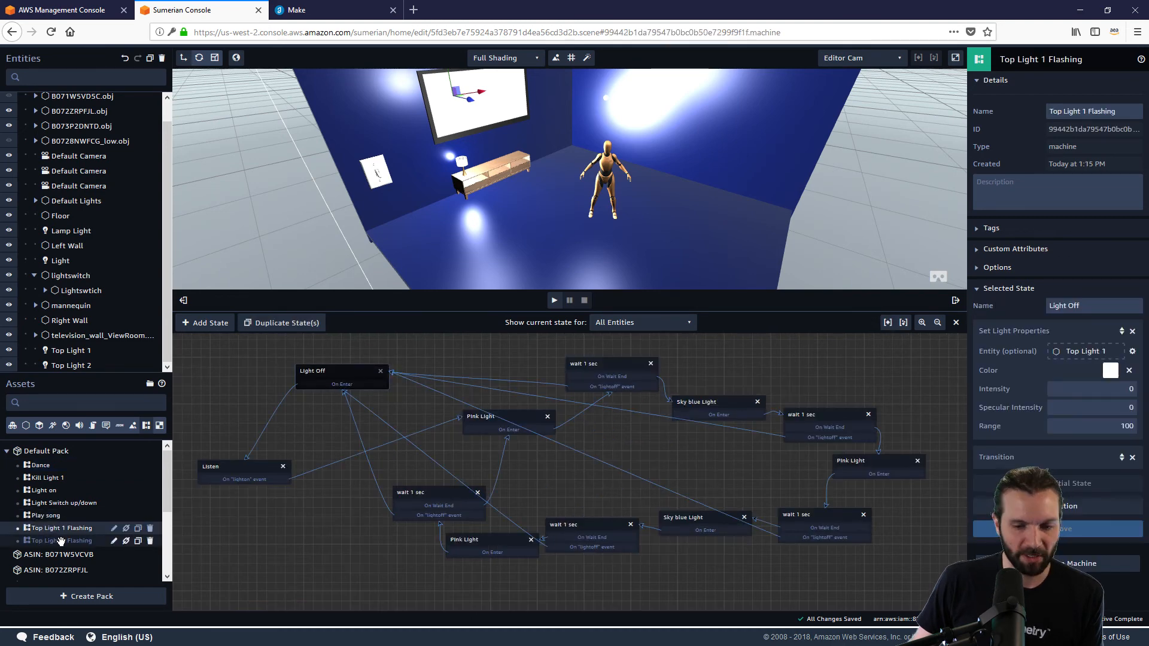
pyautogui.click(54, 540)
pyautogui.scroll(-3, 418, 441)
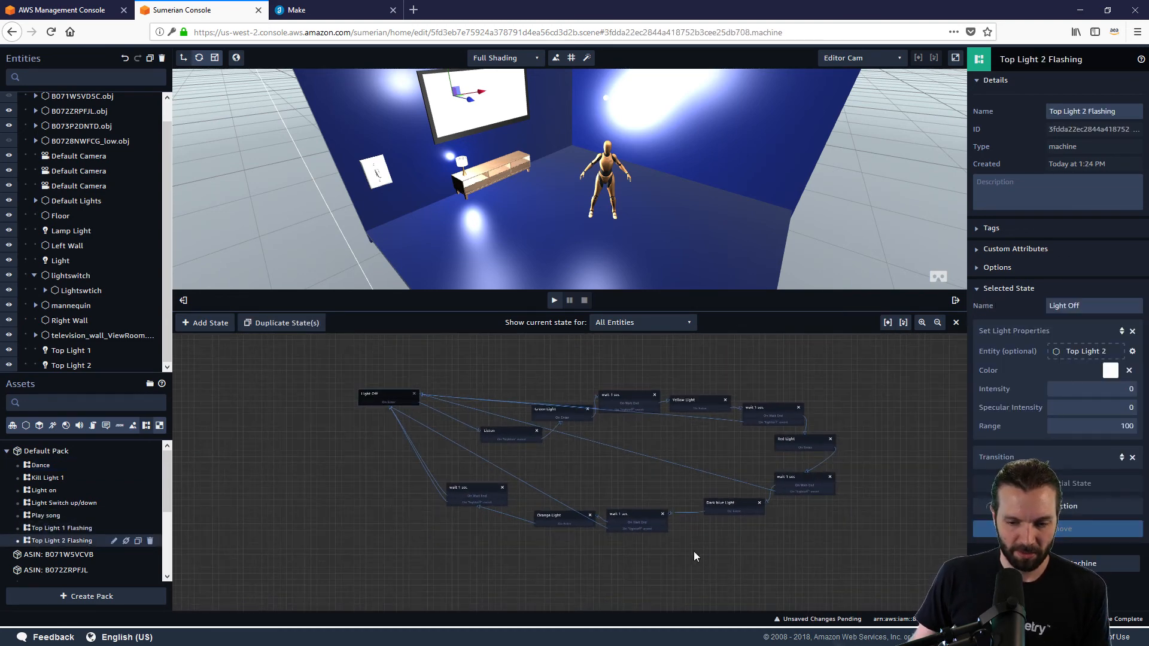
pyautogui.scroll(-2, 695, 547)
pyautogui.moveTo(671, 548); pyautogui.dragTo(734, 567, button='right')
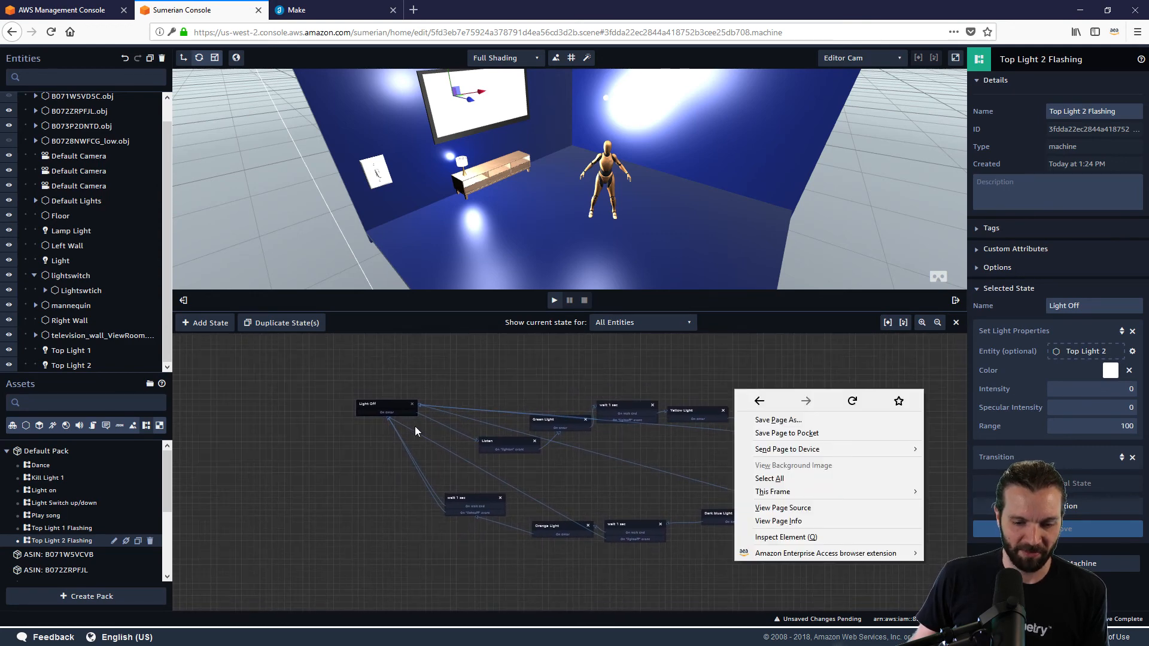
pyautogui.click(371, 477)
pyautogui.moveTo(565, 480); pyautogui.dragTo(514, 450, button='right')
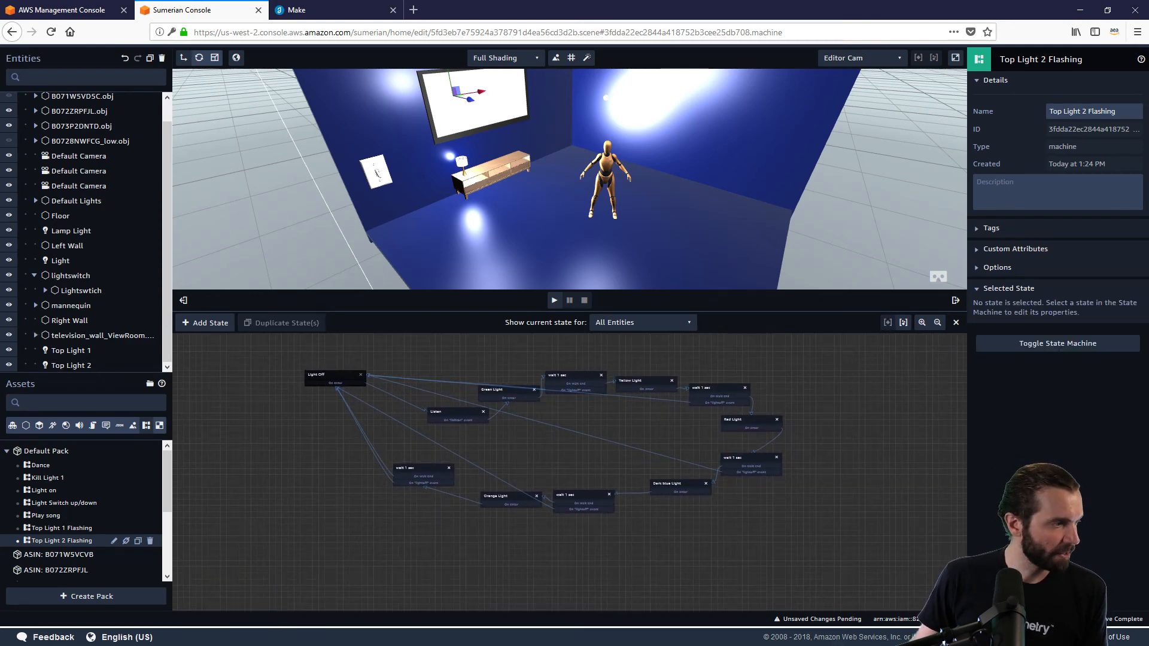